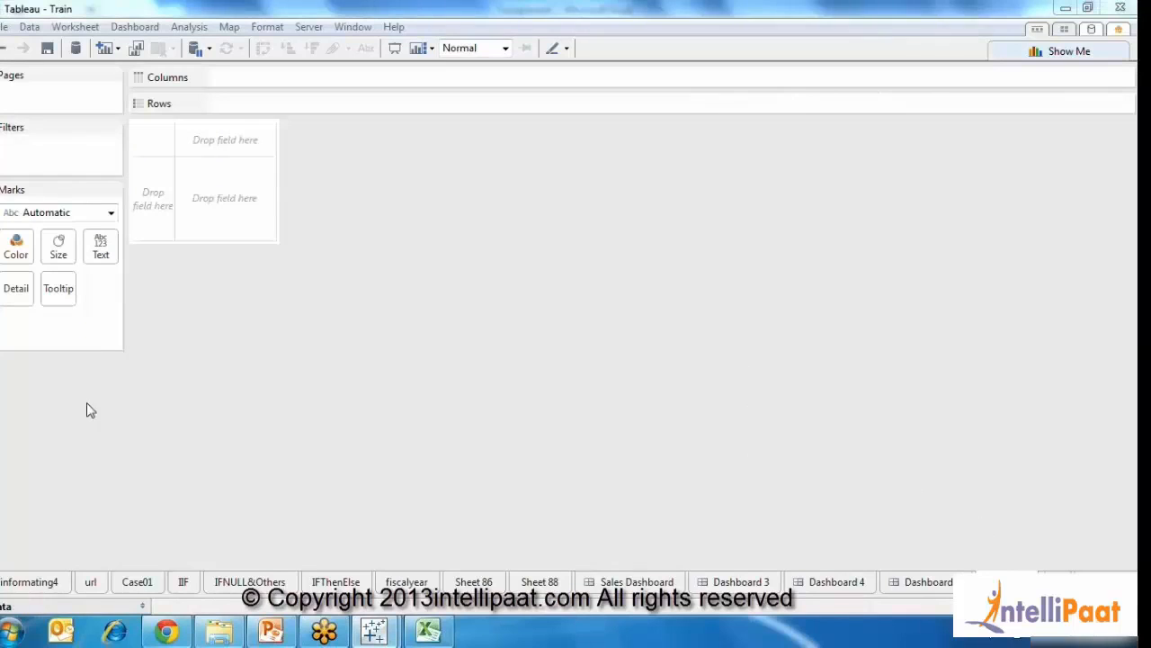
Restore the data window and place Customer Segment followed by Order Priority on the rows.
left_click(146, 607)
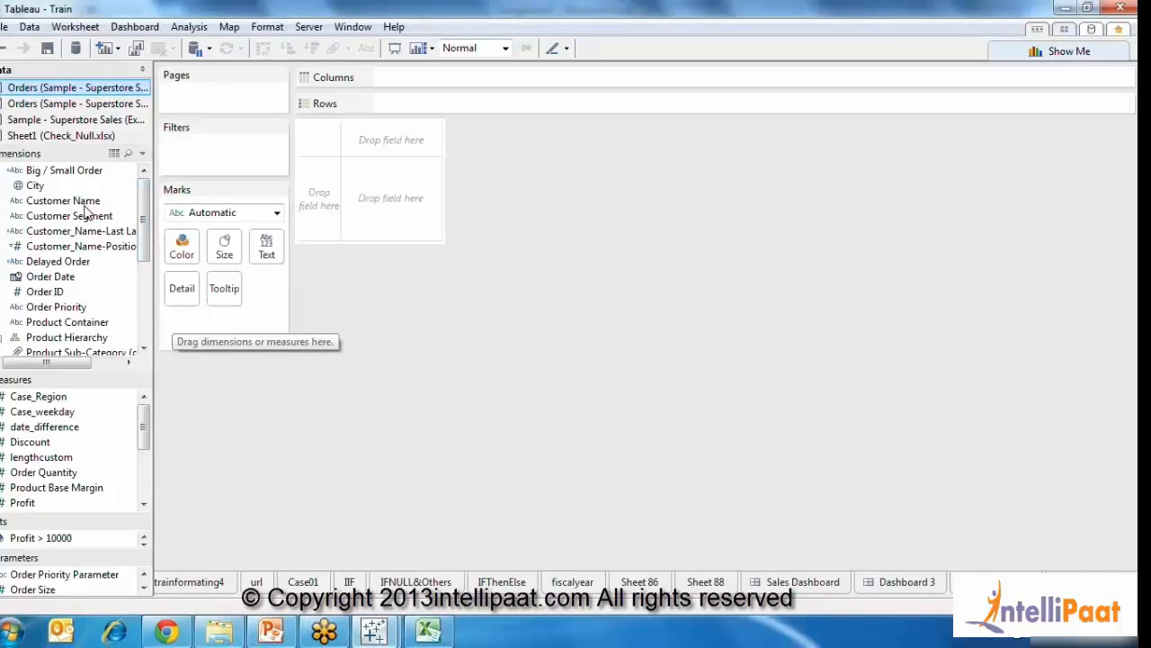
left_click_drag(87, 206, 523, 106)
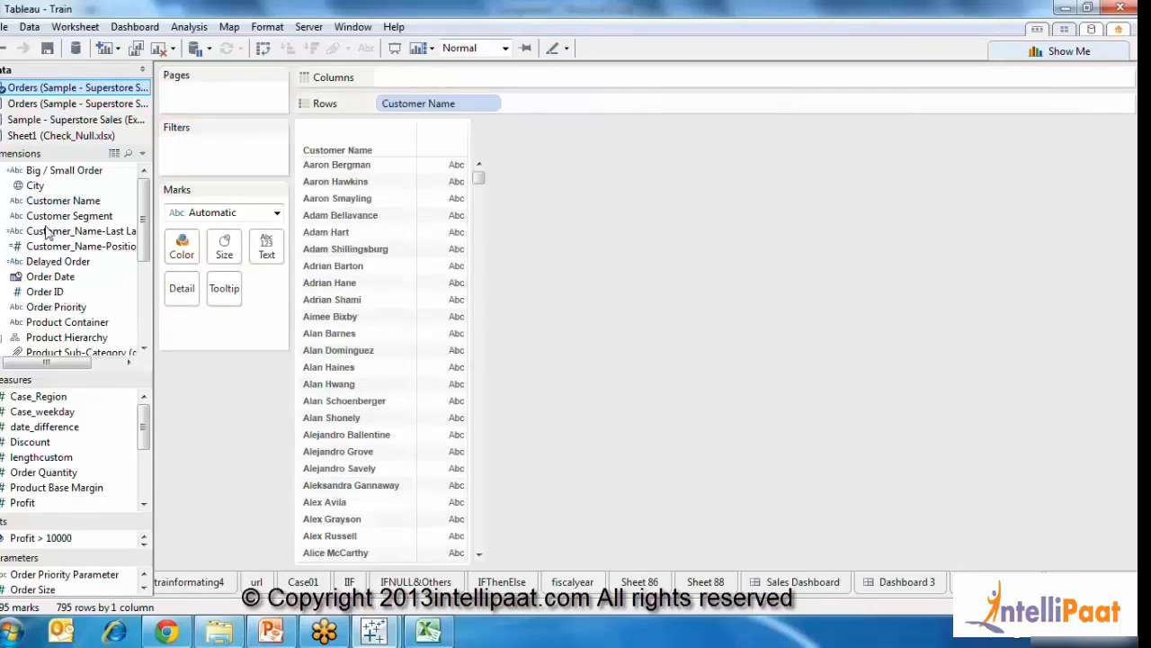
left_click_drag(463, 103, 670, 261)
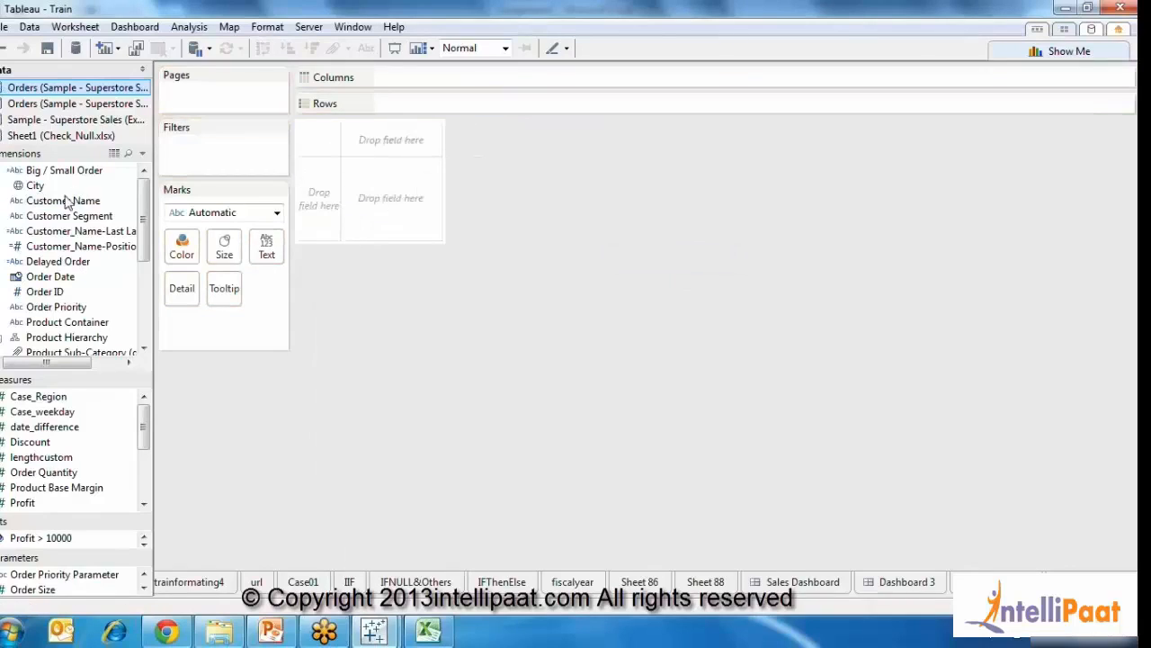
left_click_drag(69, 216, 397, 104)
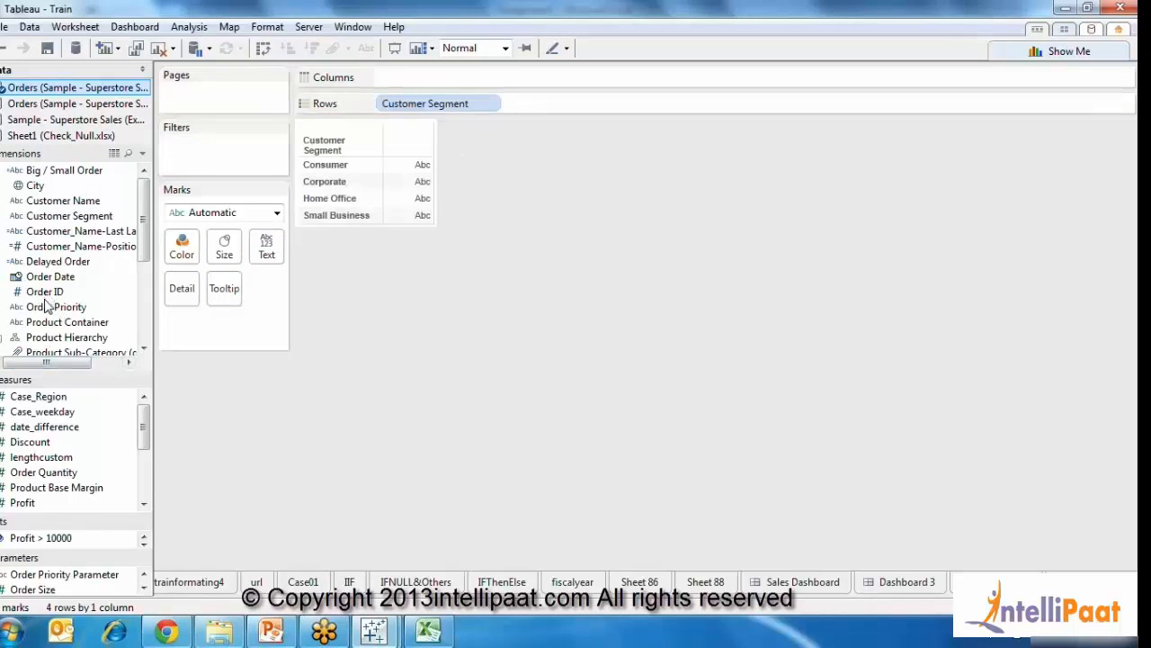
left_click_drag(50, 306, 610, 107)
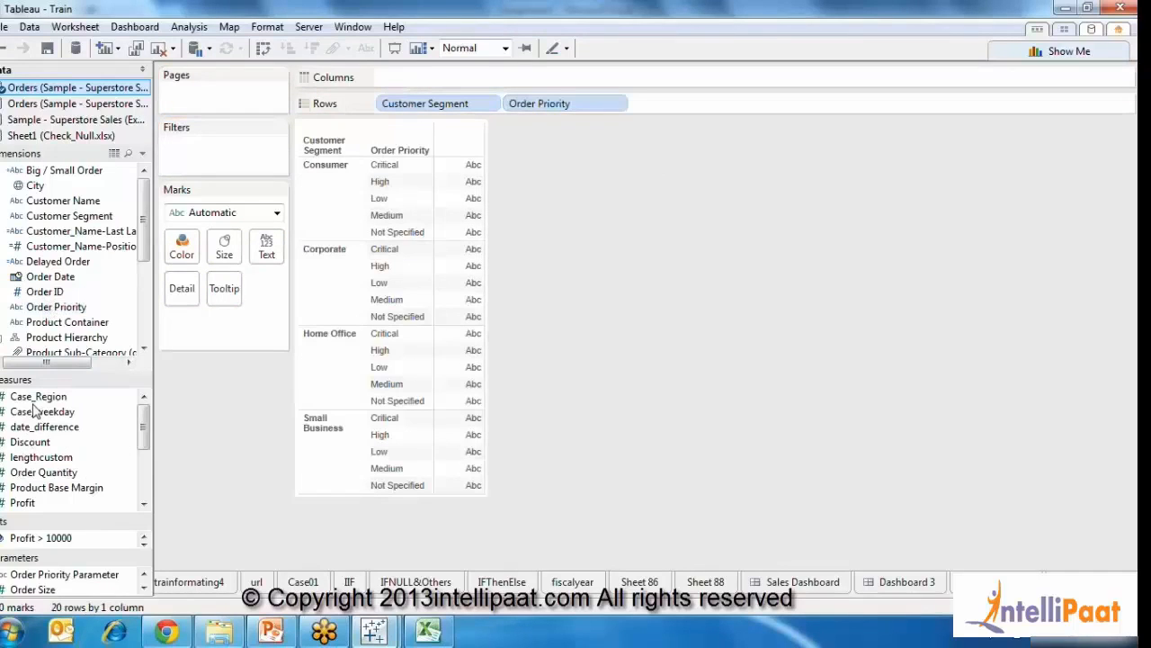
Place the generated Measure Names field on the columns.
left_click(142, 477)
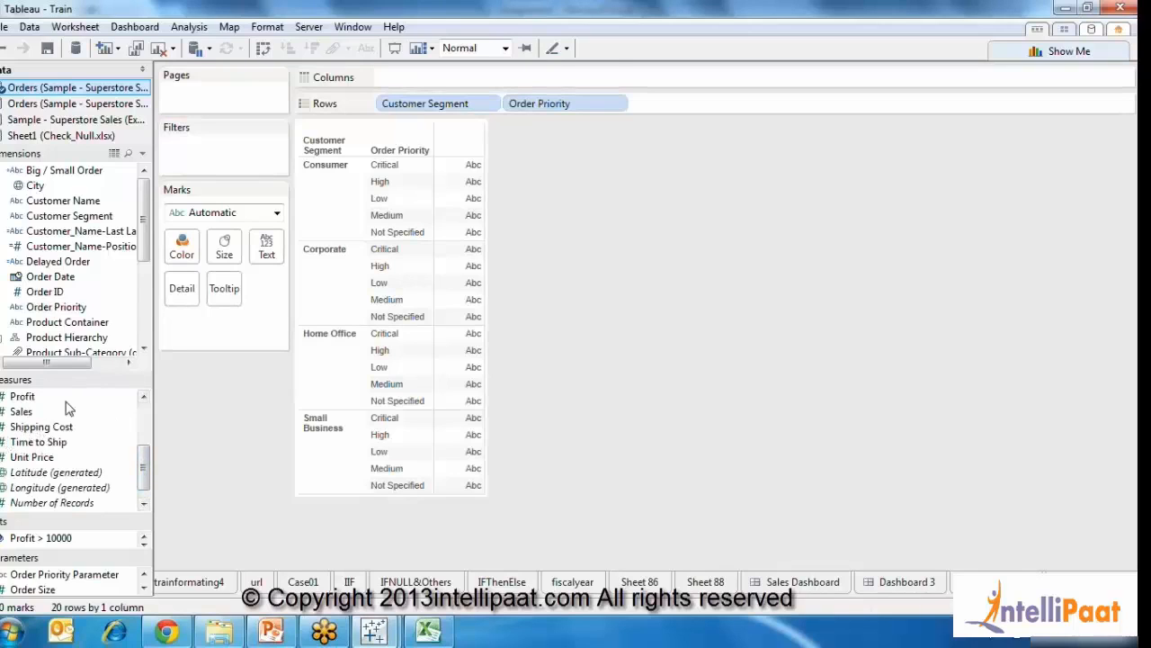
left_click(144, 309)
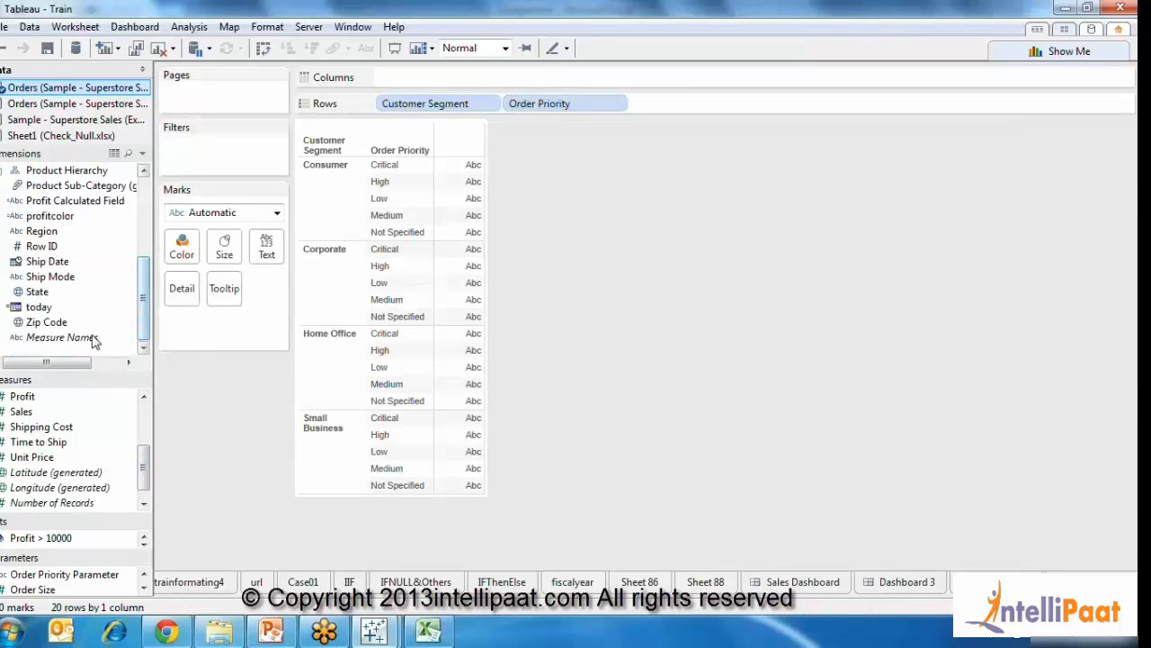
mouse_move(92, 337)
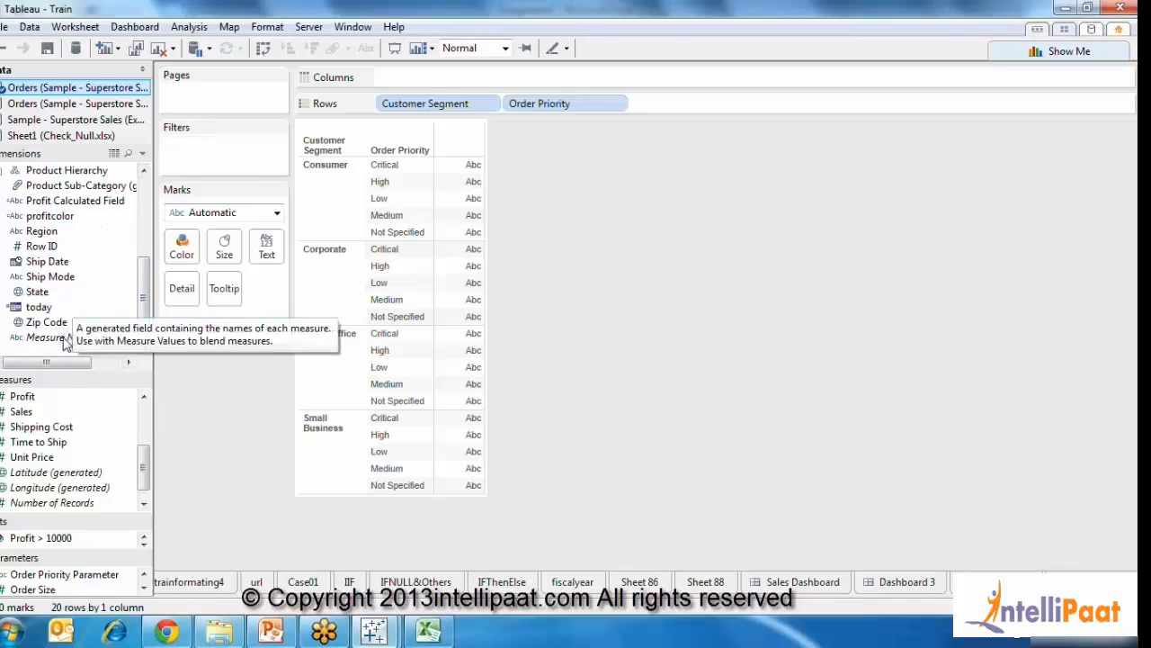
left_click_drag(65, 339, 544, 77)
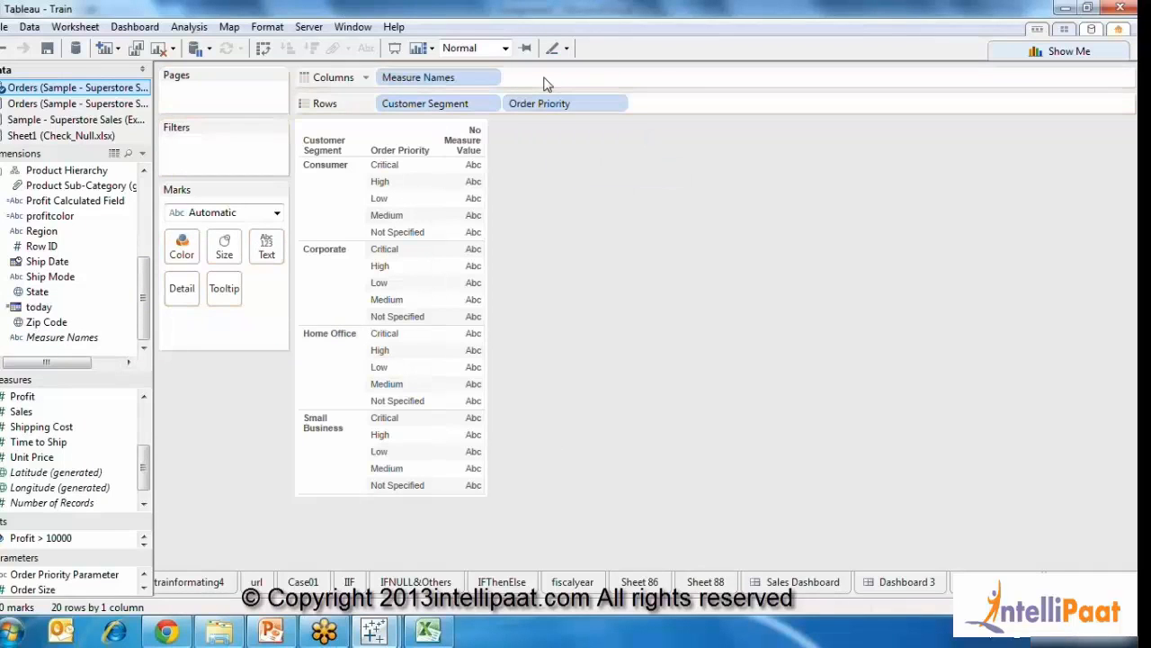
Fill the crosstab by assigning the generated Measure Values field to the text marks.
mouse_move(152, 513)
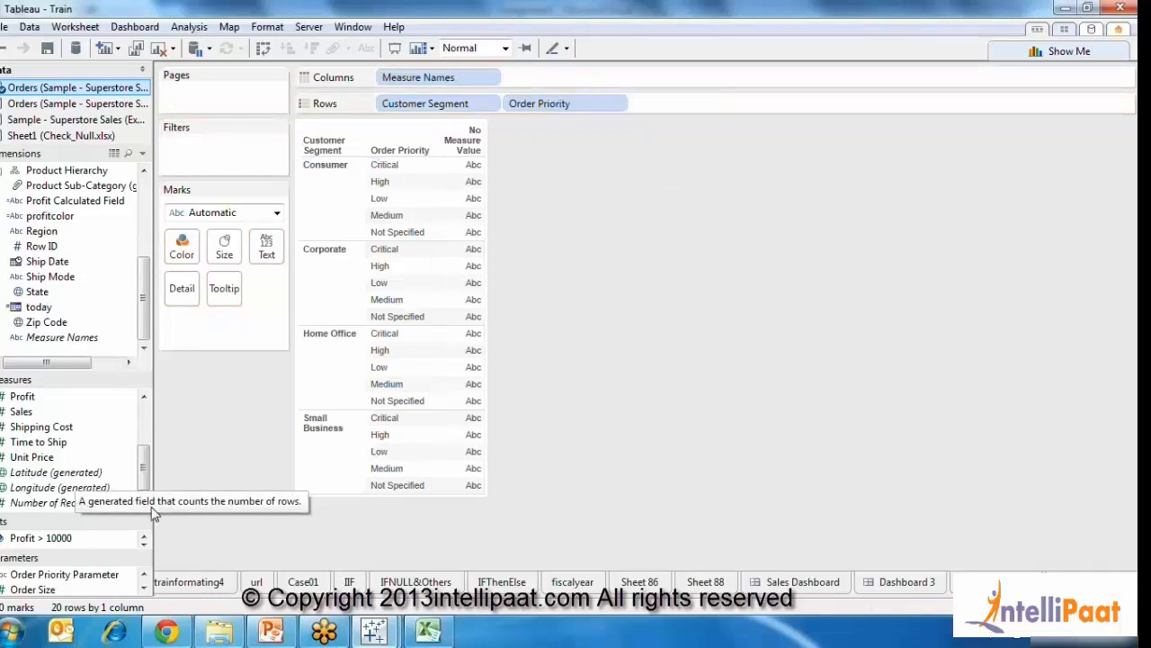
left_click(136, 462)
left_click_drag(142, 469, 145, 494)
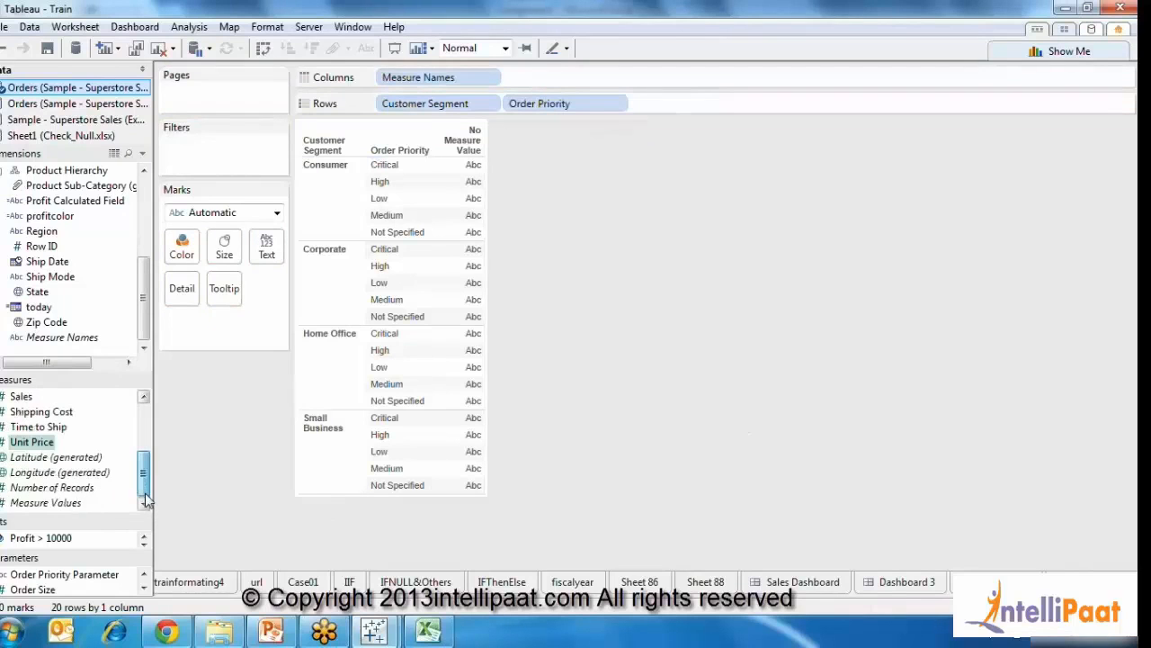
left_click_drag(77, 504, 272, 249)
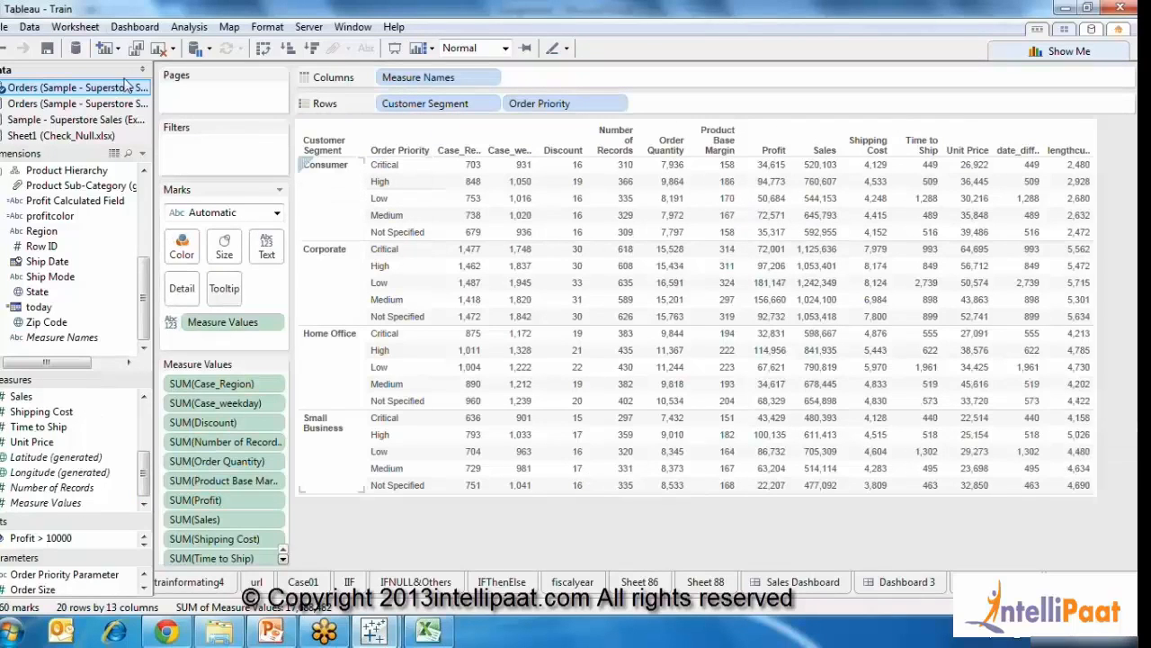
Collapse the data window to review the whole crosstab, and restore it.
left_click(142, 70)
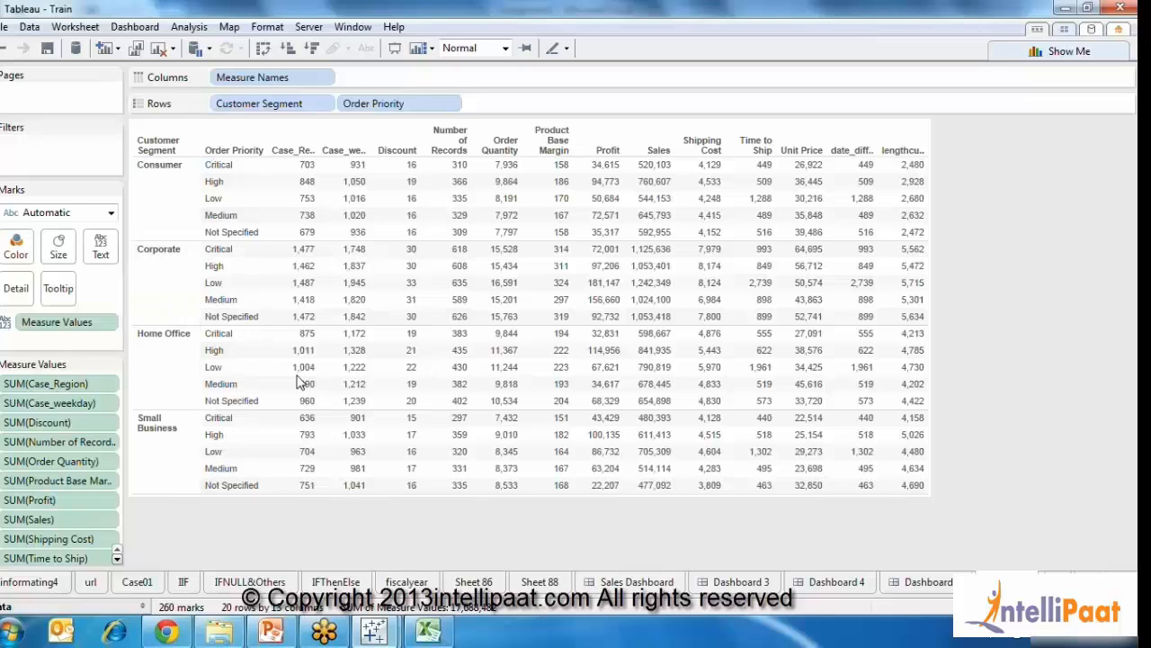
mouse_move(297, 376)
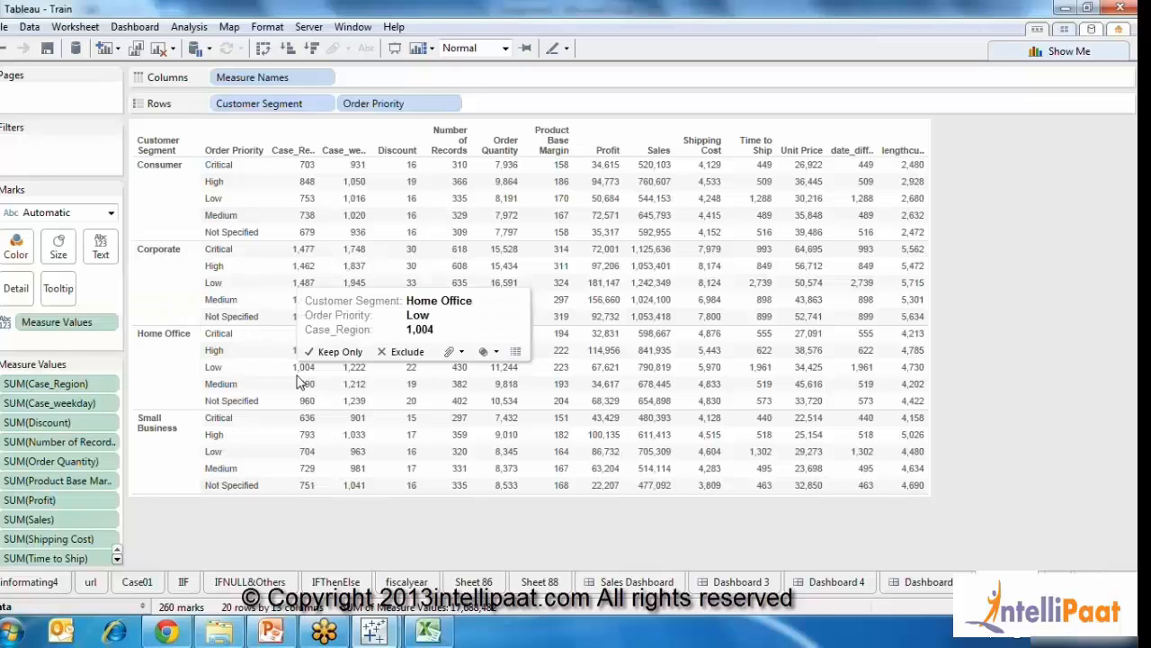
left_click(144, 608)
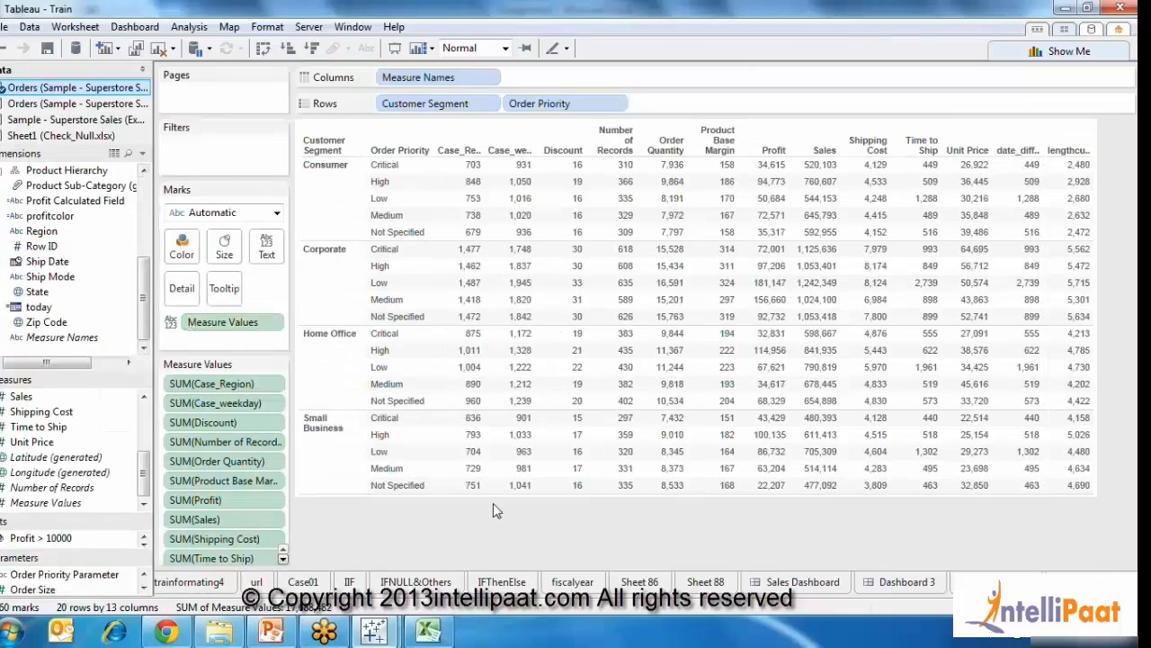
Inspect a group of marks in the Scatter view of Dashboard 3 and return to the crosstab worksheet.
left_click(920, 585)
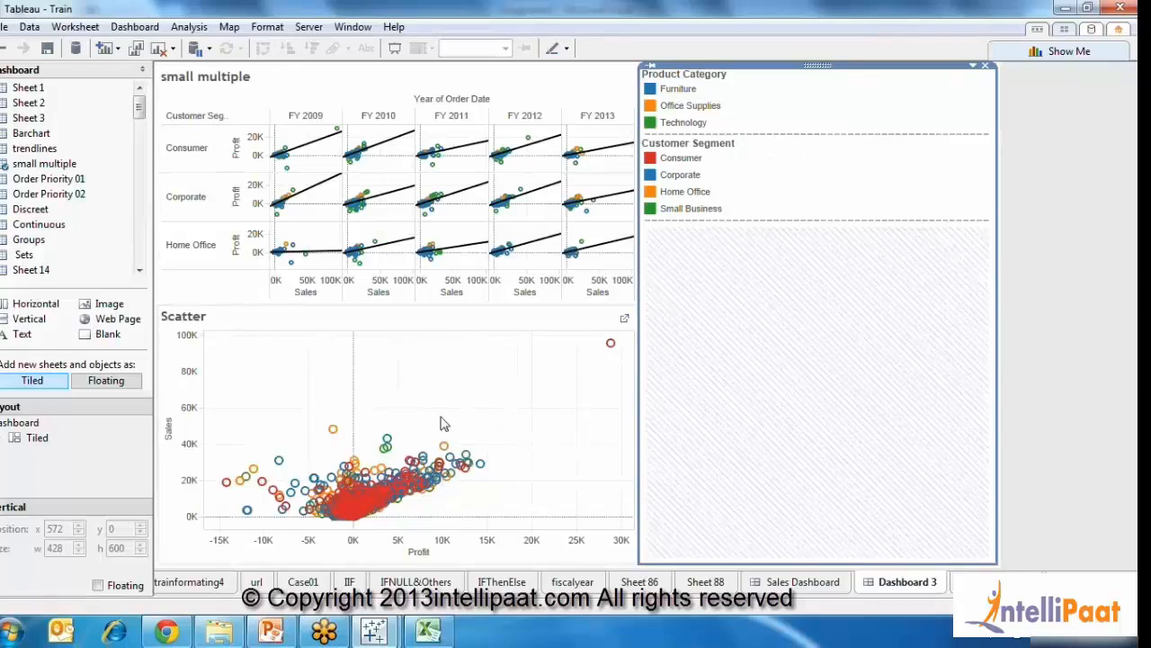
left_click_drag(430, 364, 504, 488)
left_click(525, 497)
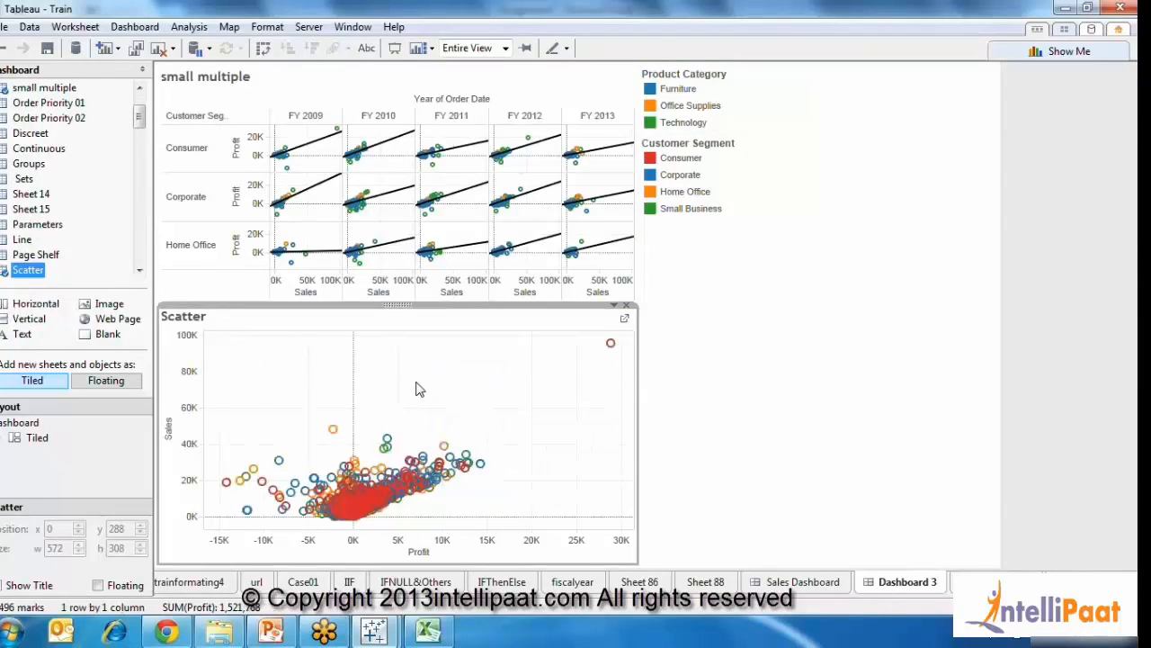
left_click_drag(416, 420, 517, 507)
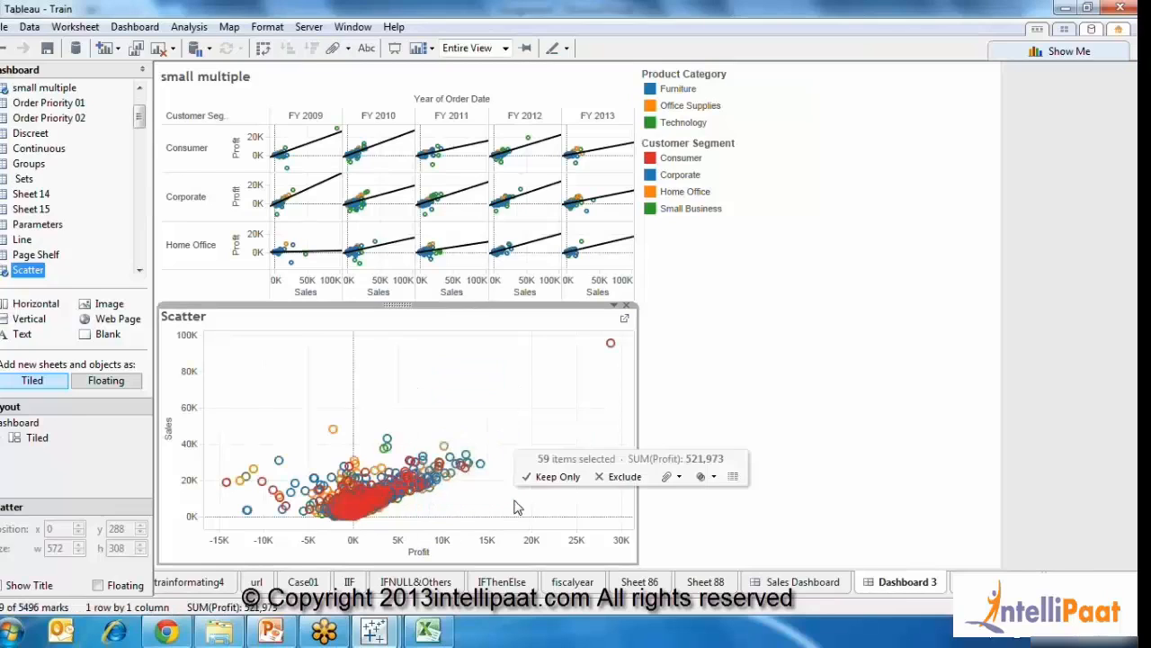
left_click(483, 495)
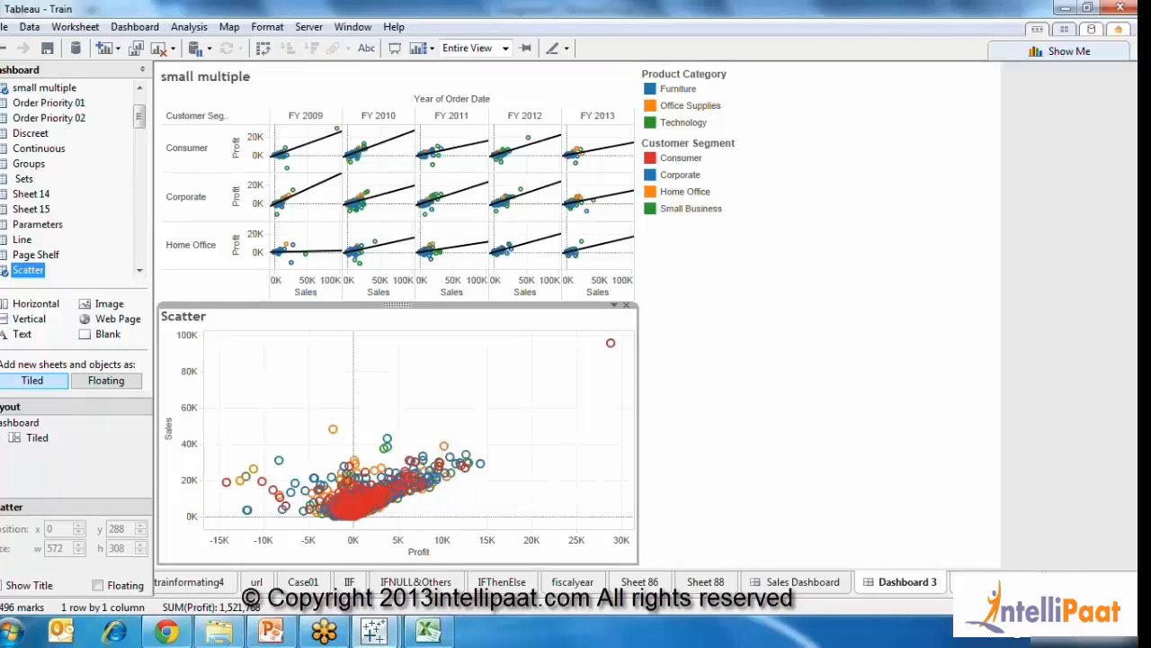
left_click(1105, 607)
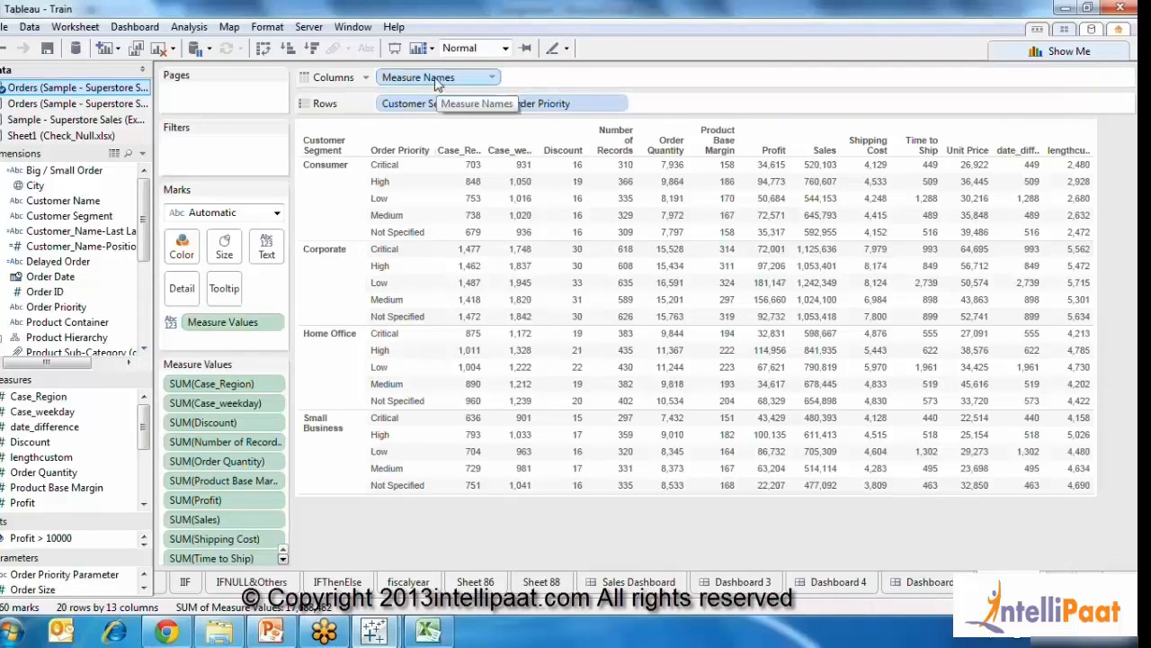
Locate Measure Names among the dimensions and Measure Values among the measures.
scroll(135, 331, "down", 5)
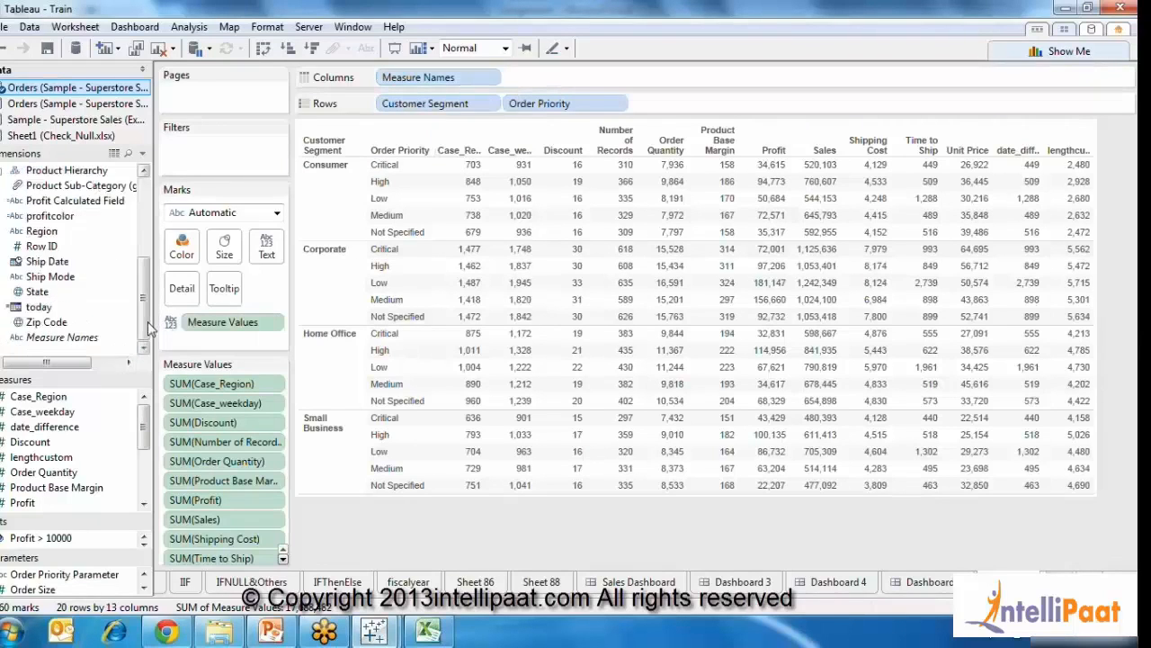
left_click(85, 339)
left_click(147, 491)
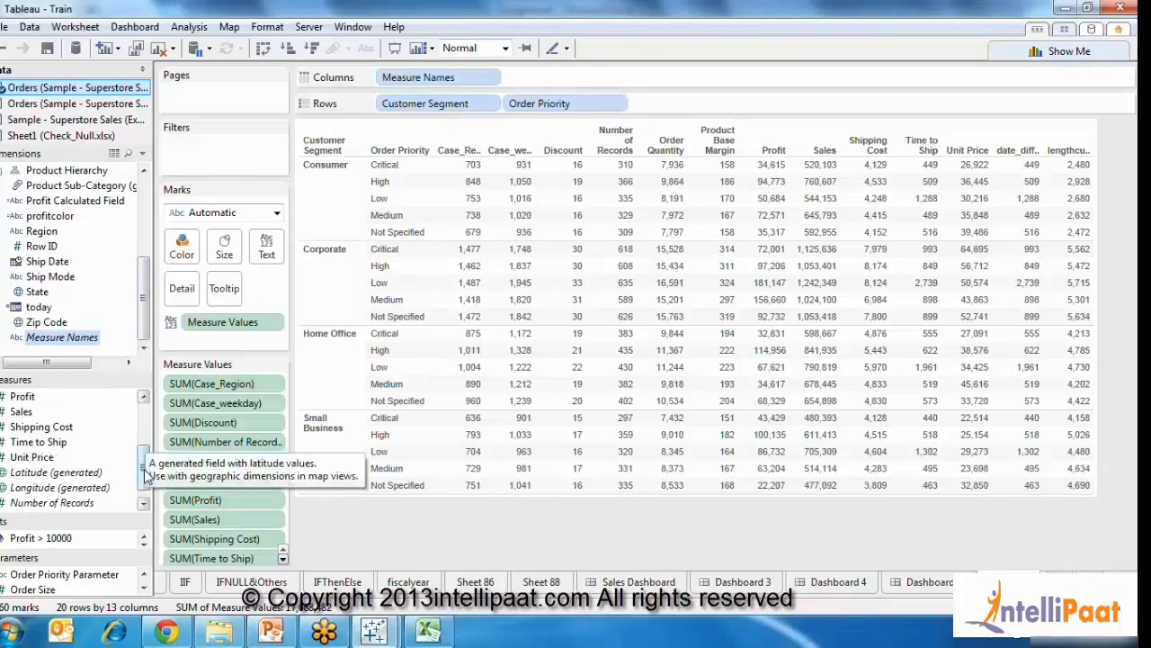
mouse_move(142, 477)
left_mouse_down()
mouse_move(149, 434)
mouse_move(142, 480)
left_mouse_up()
left_click(85, 441)
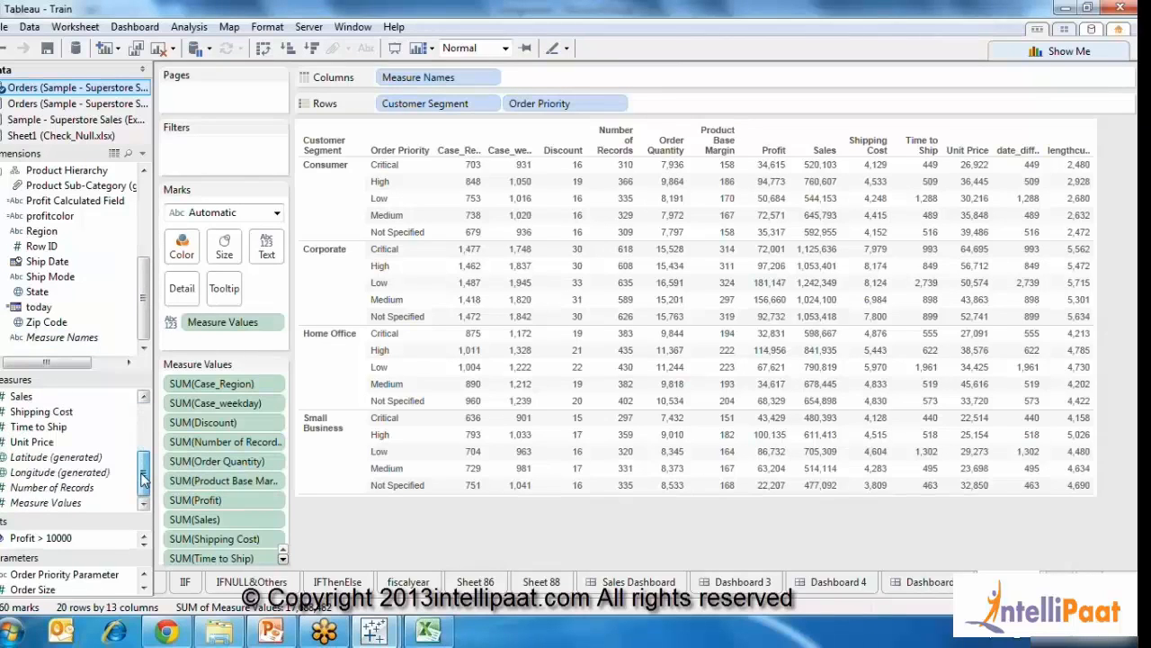
left_click(64, 504)
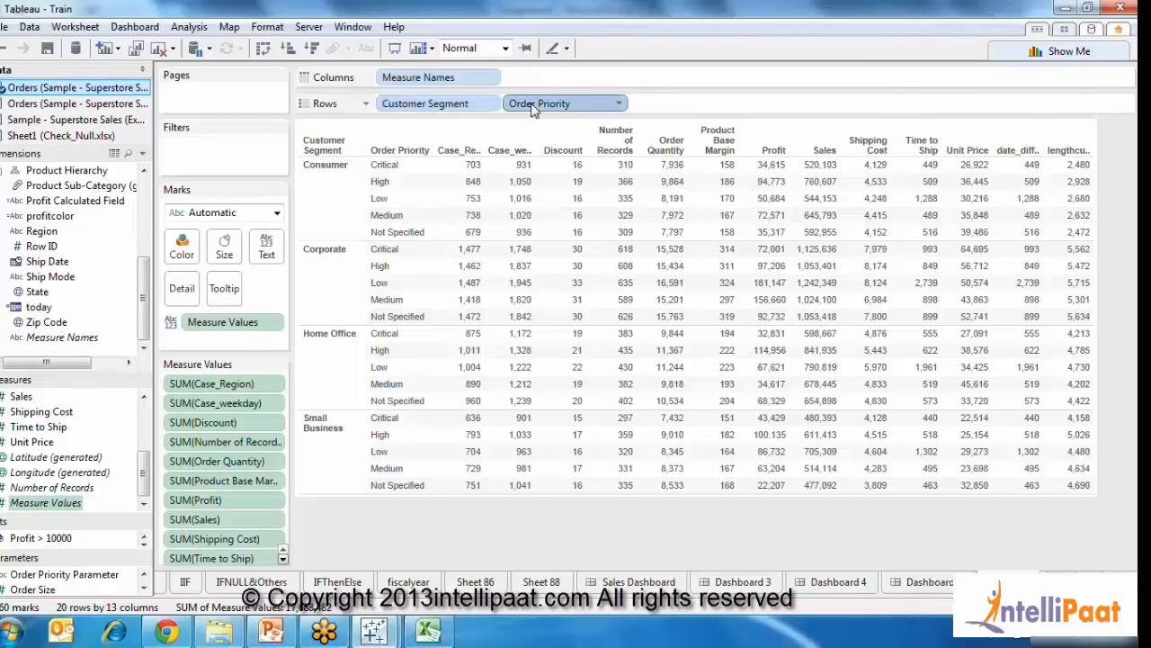
Inspect the Case_Region and Case_weekday cells for Consumer orders of High priority, and clear the selection.
left_click(474, 182)
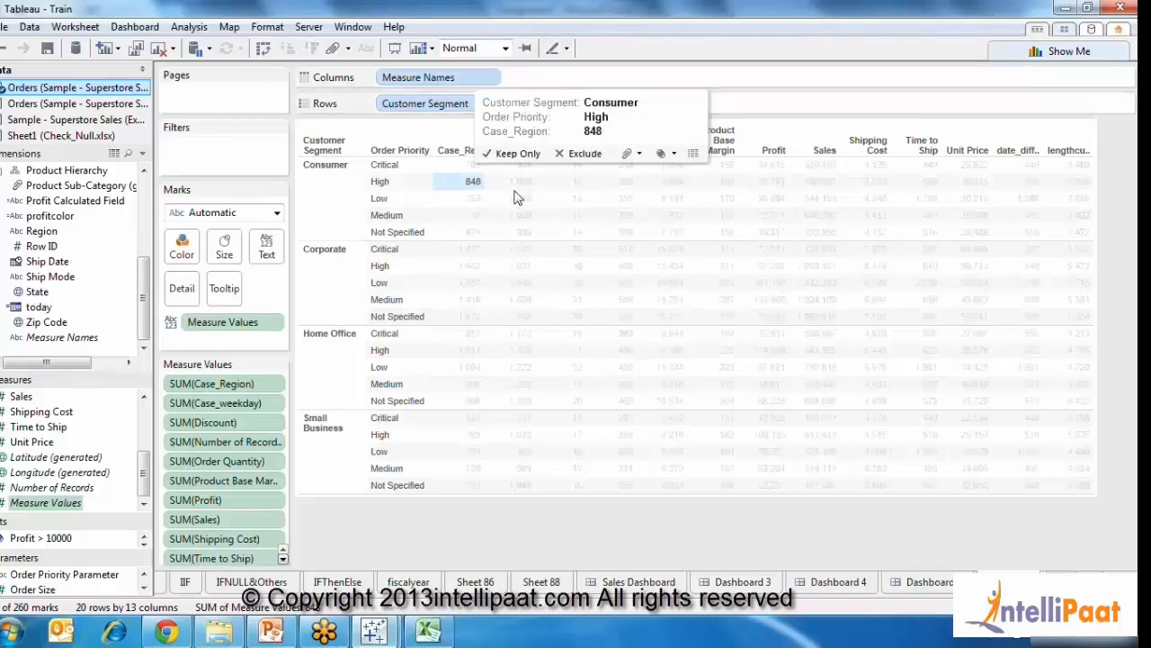
left_click(530, 185)
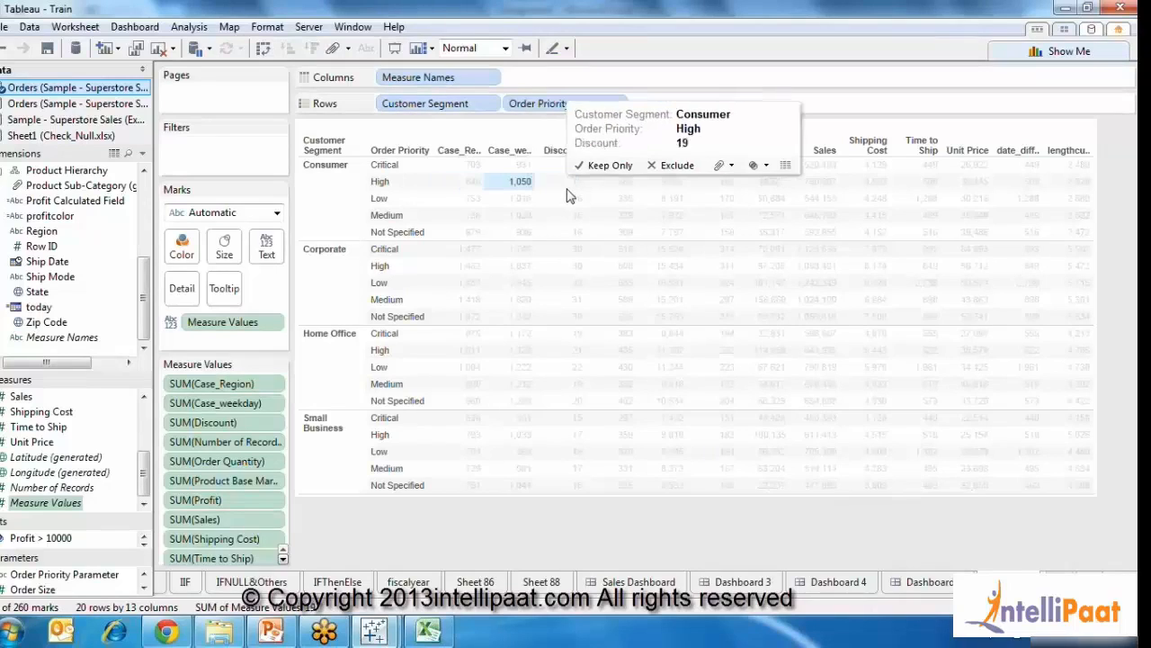
left_click(514, 545)
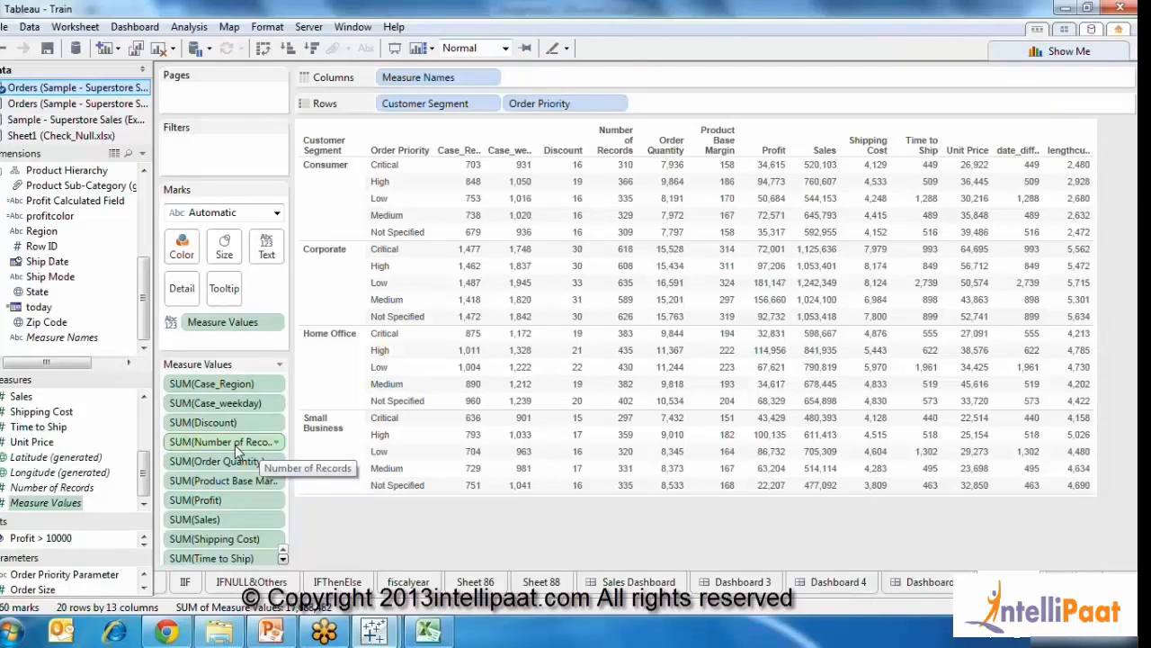
Remove Number of Records, date_difference, lengthcustom, Case_Region and Case_weekday from the measure values, and move Order Quantity ahead of Discount.
left_click_drag(235, 450, 416, 552)
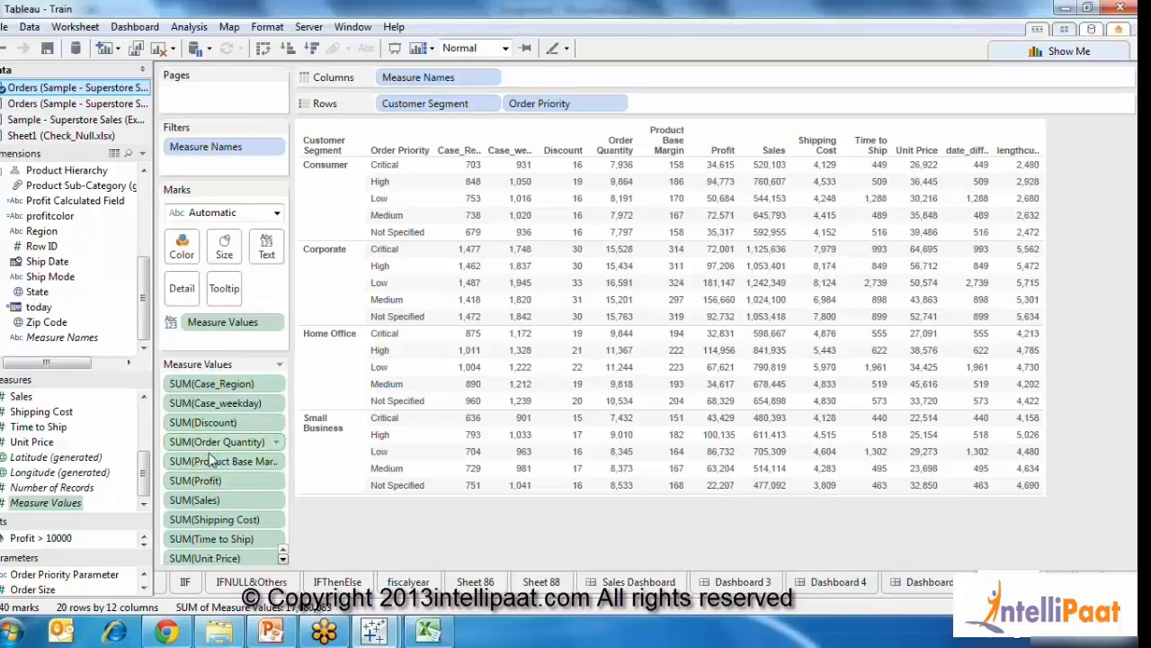
left_click(282, 557)
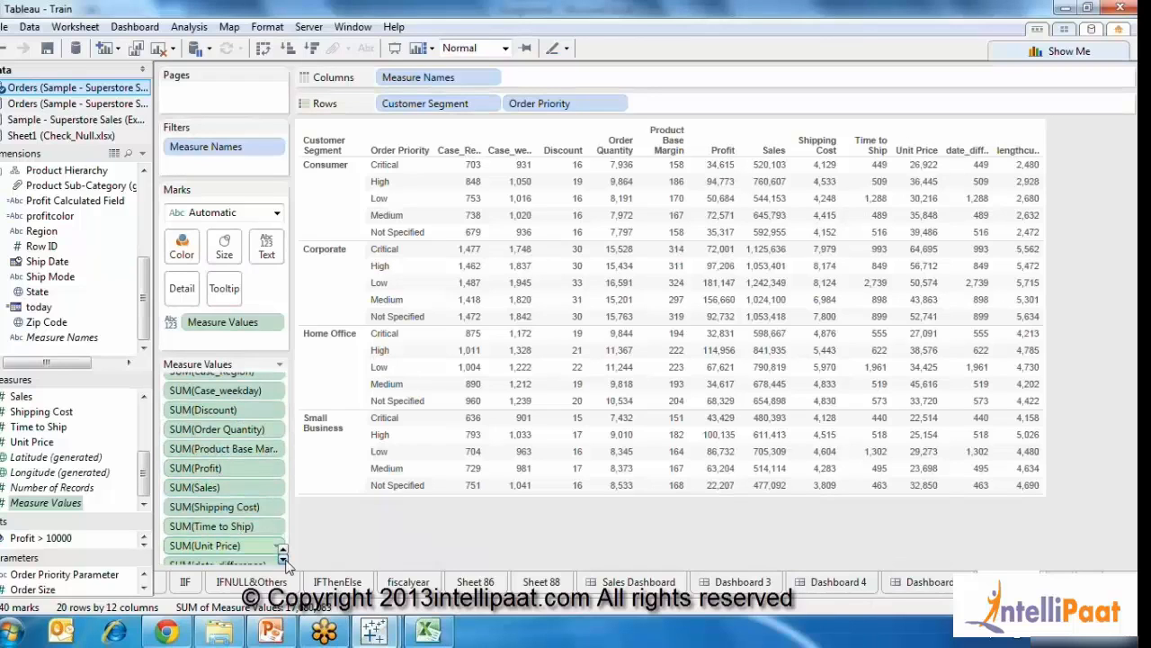
left_click_drag(236, 531, 414, 540)
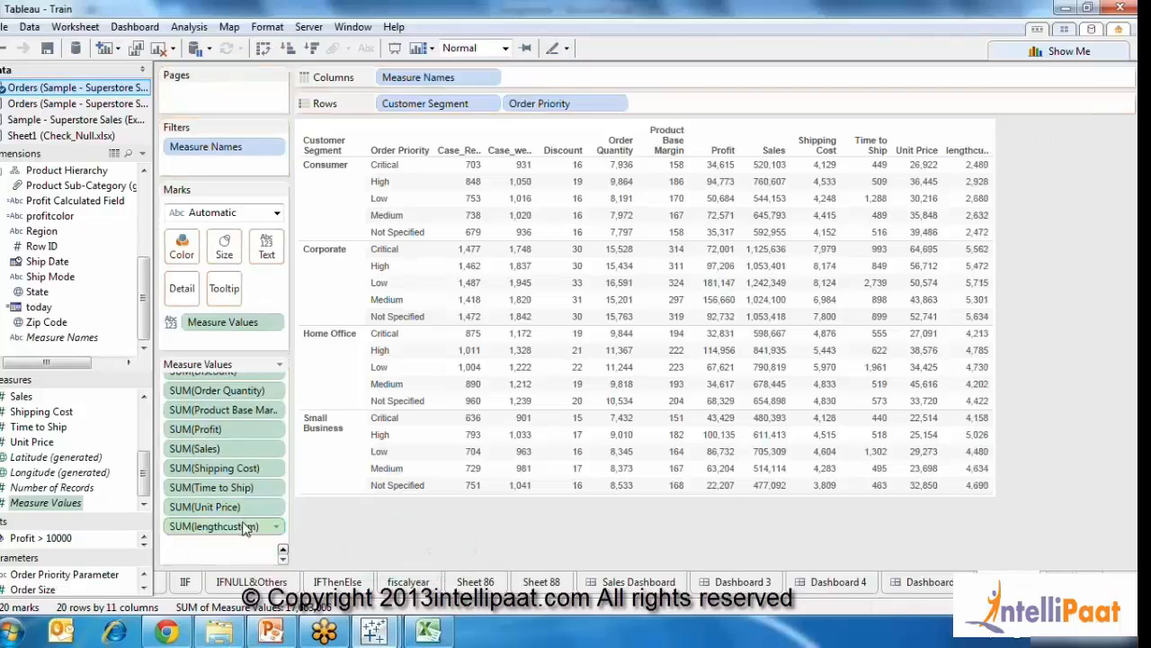
left_click_drag(245, 527, 449, 534)
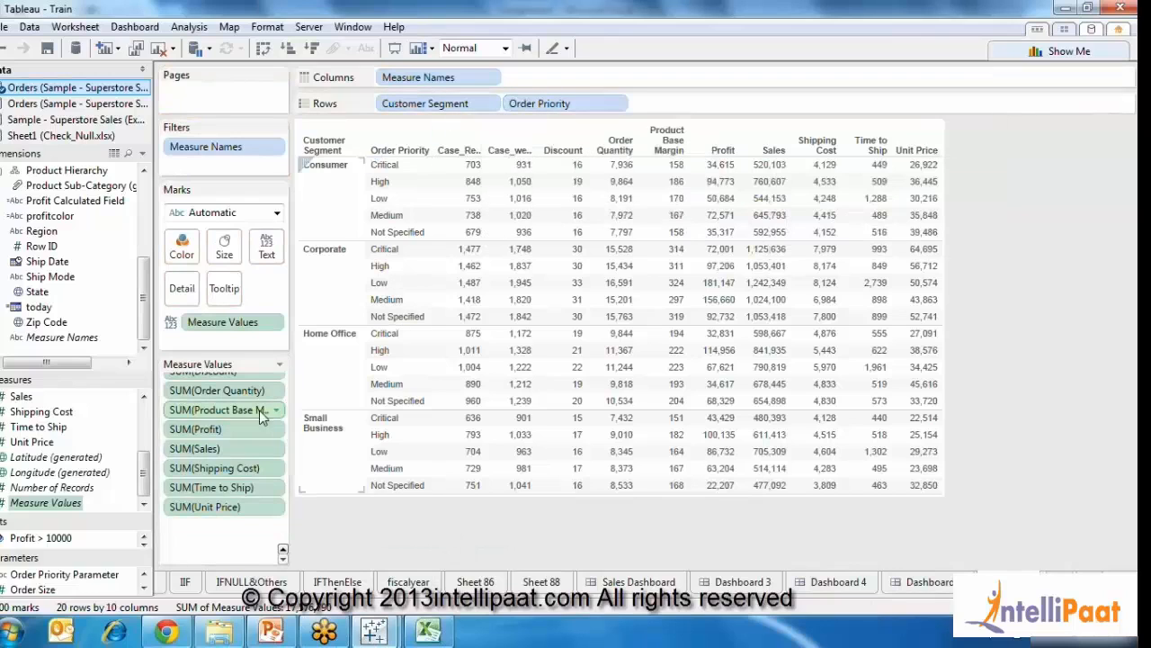
left_click(284, 549)
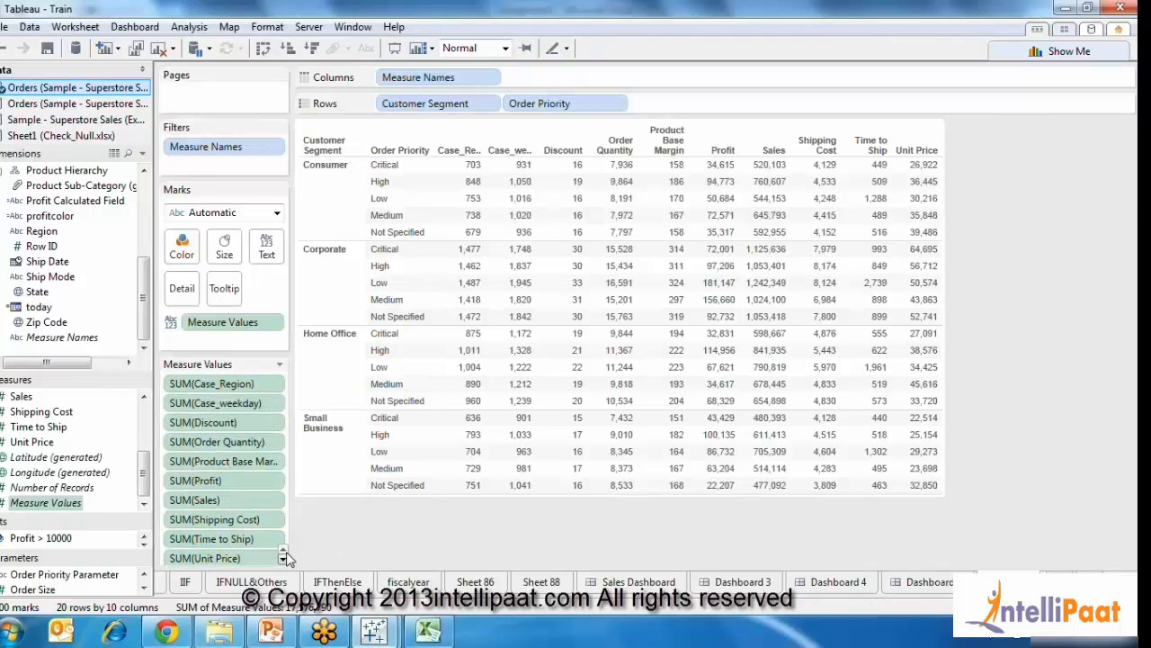
left_click_drag(230, 385, 415, 547)
left_click_drag(225, 383, 1052, 289)
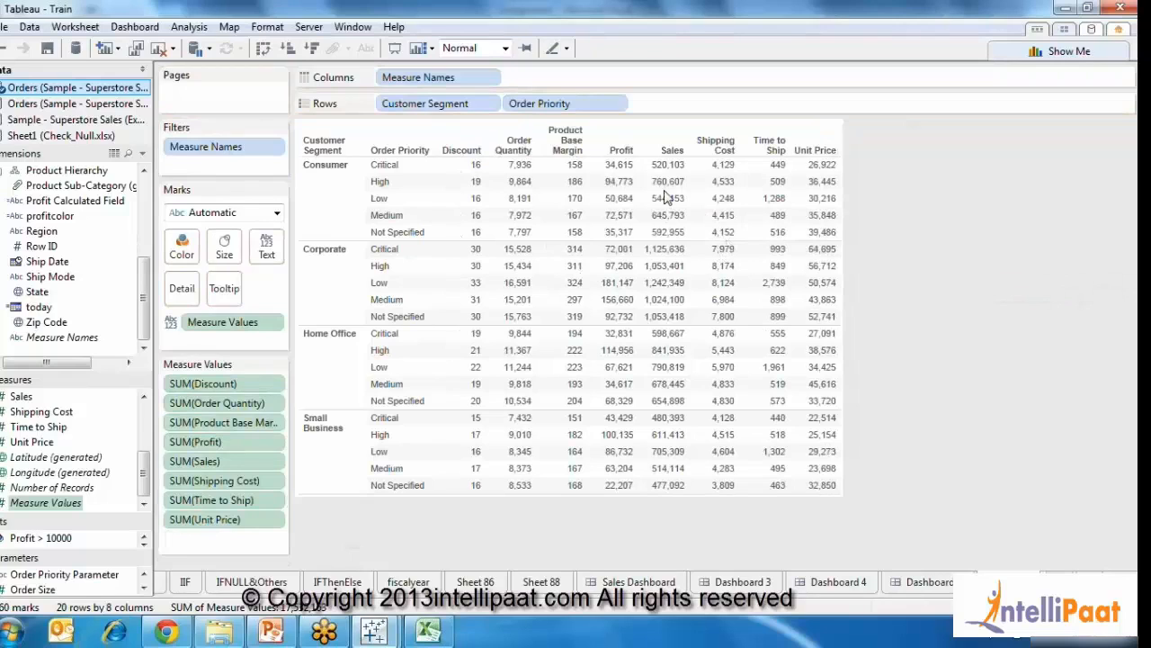
left_click_drag(215, 403, 215, 384)
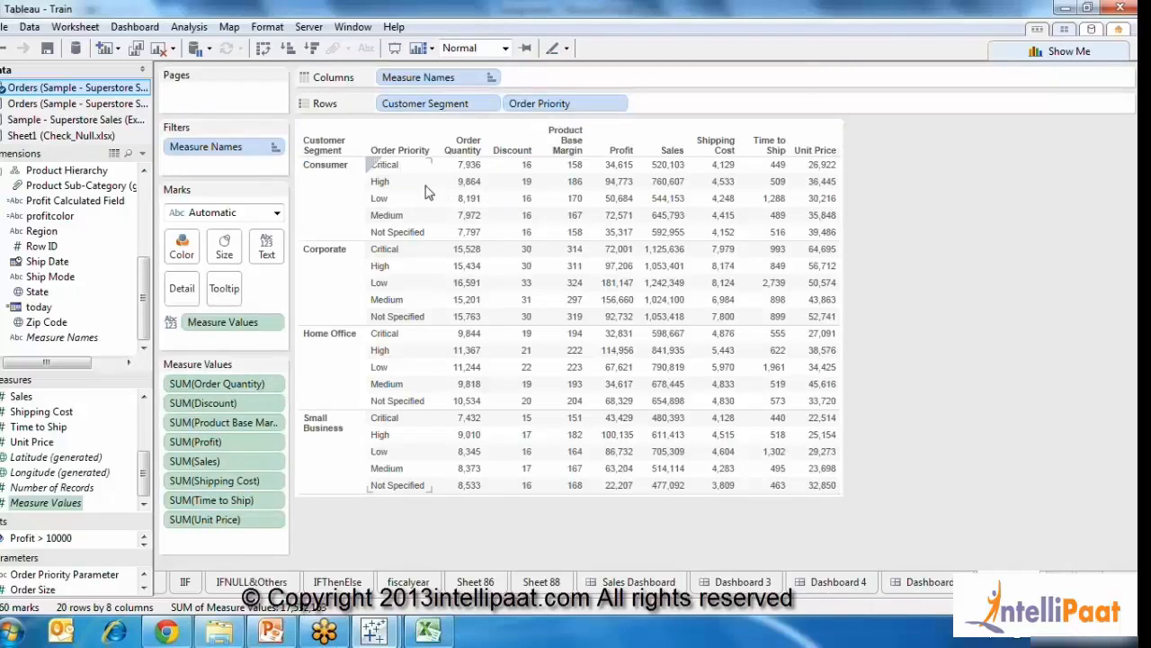
Format the Customer Segment header labels in the crosstab with a bold black font.
left_click(306, 164)
right_click(331, 191)
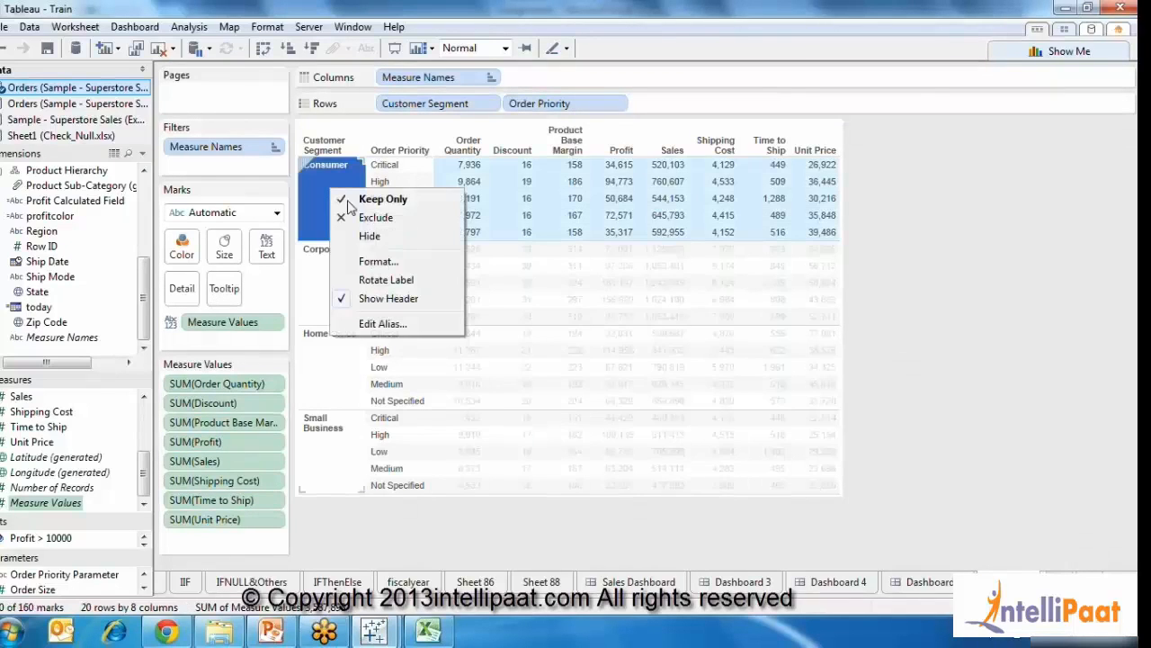
left_click(376, 261)
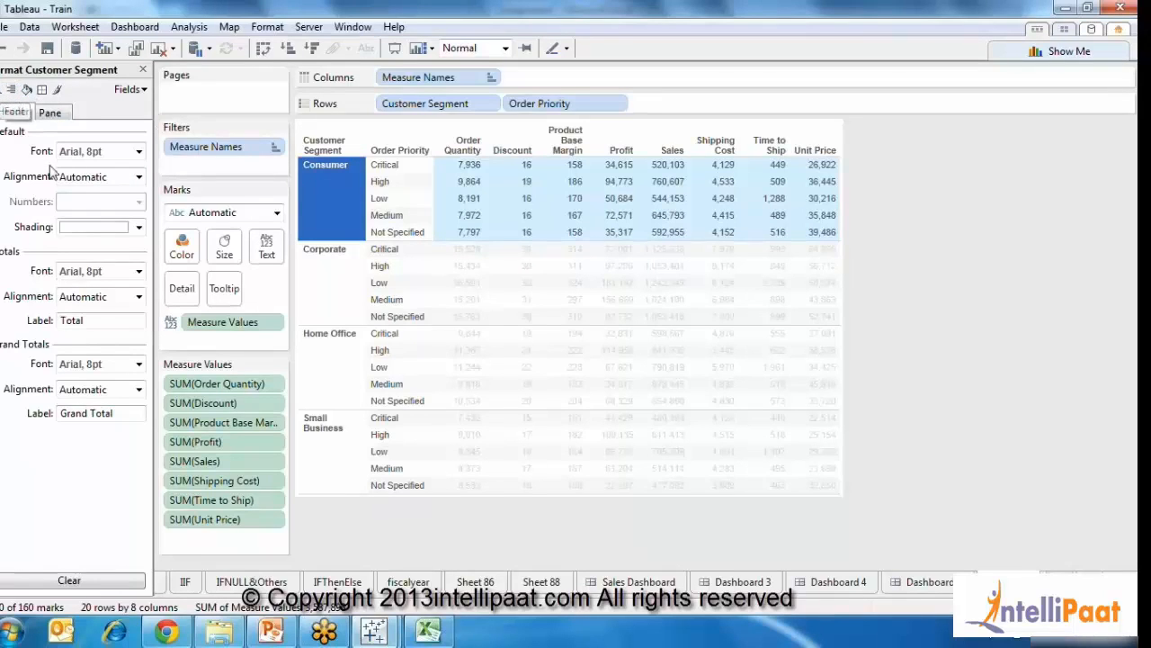
left_click(117, 155)
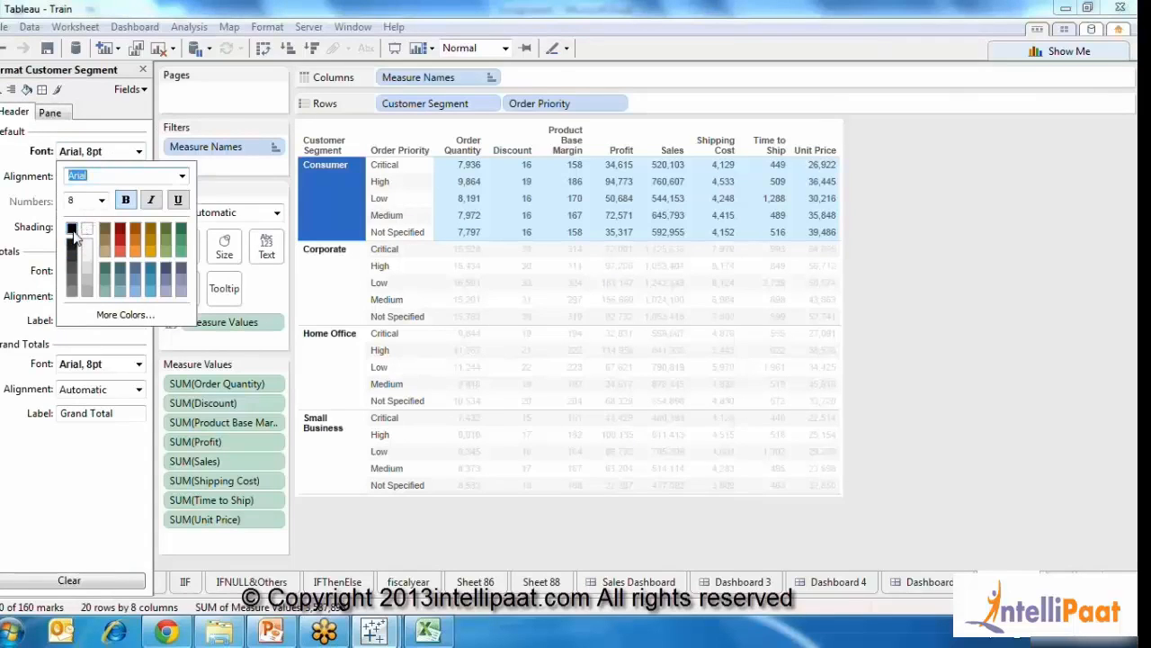
left_click(18, 244)
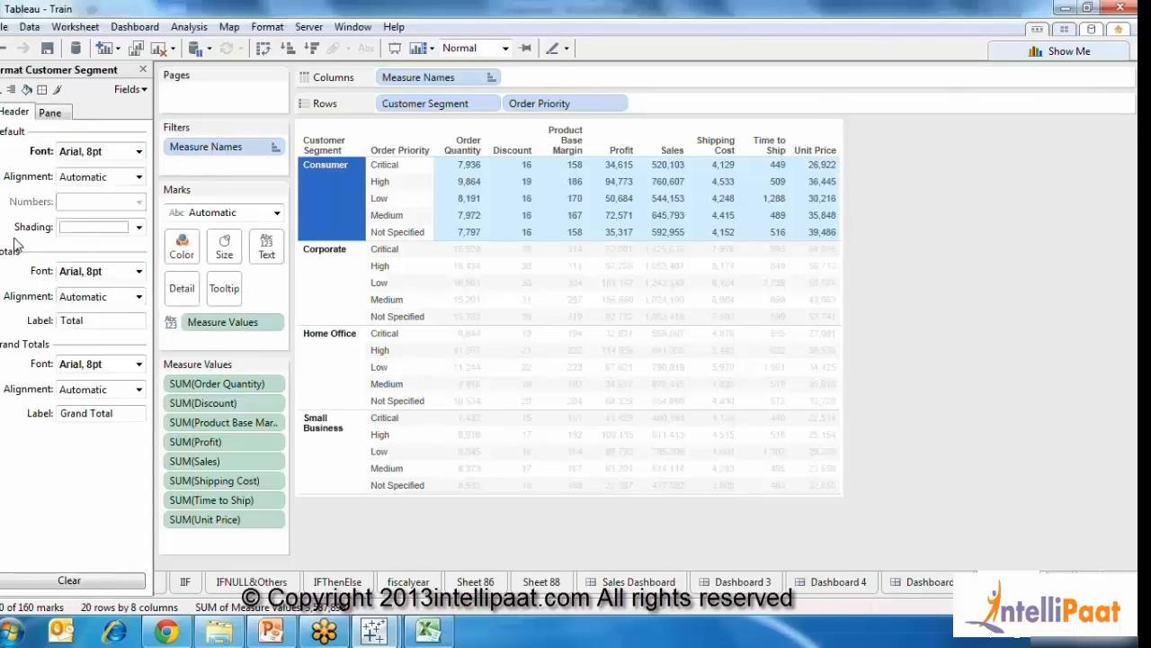
left_click(547, 282)
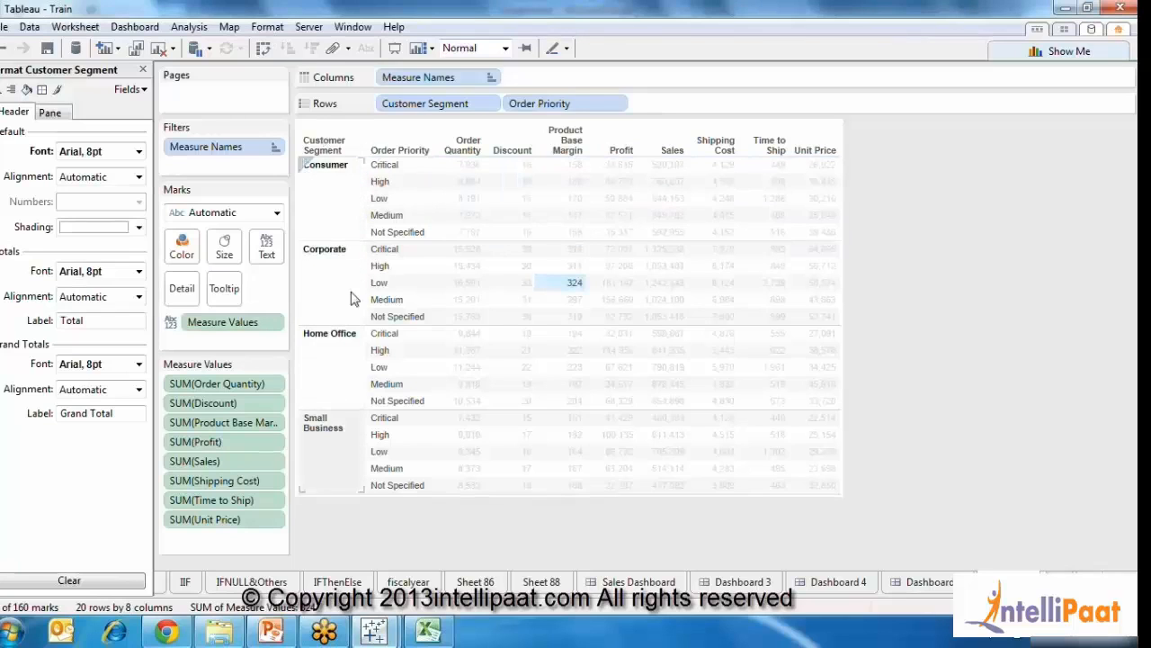
left_click(138, 153)
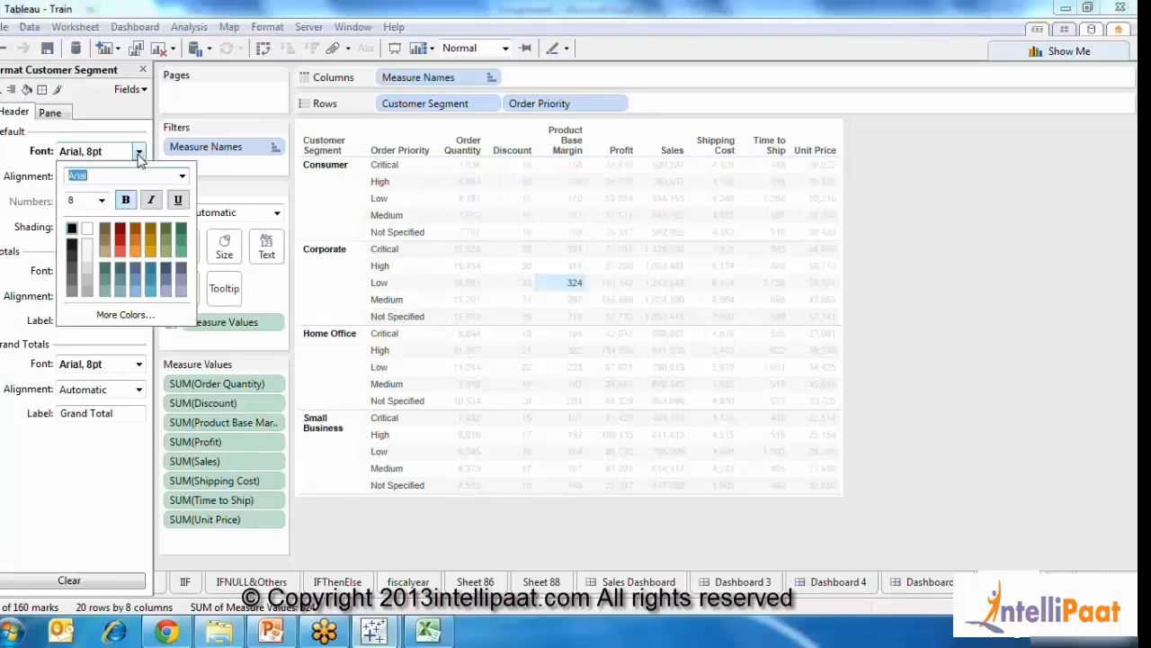
left_click(138, 153)
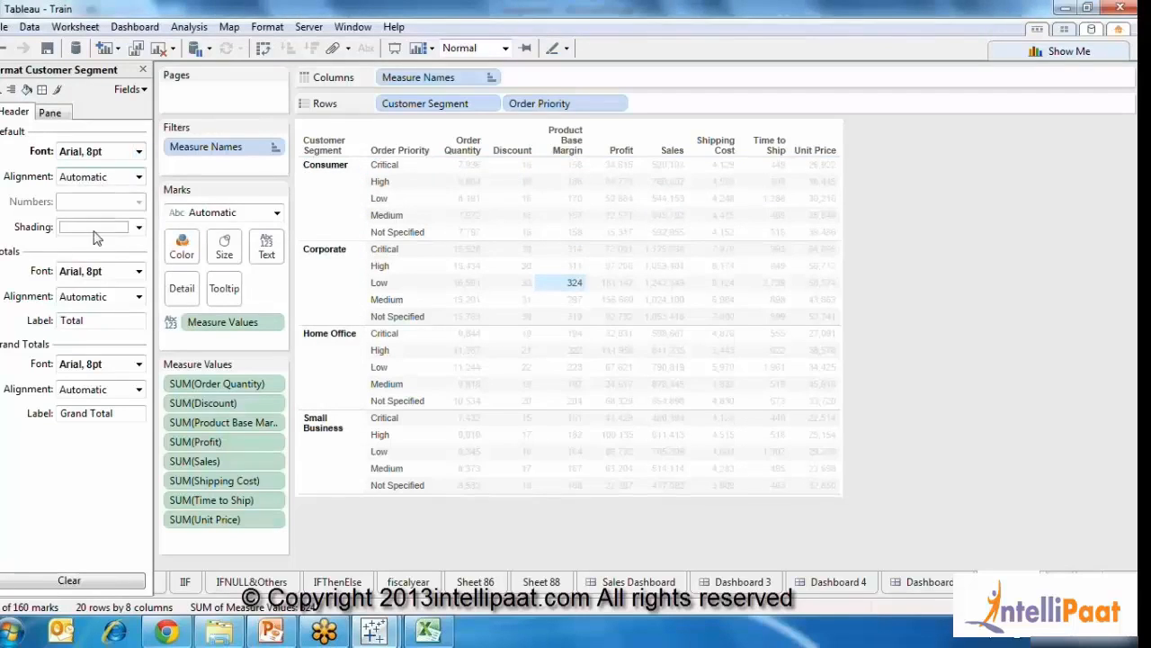
Set the font size of the Customer Segment header labels to 9 pt.
left_click(349, 310)
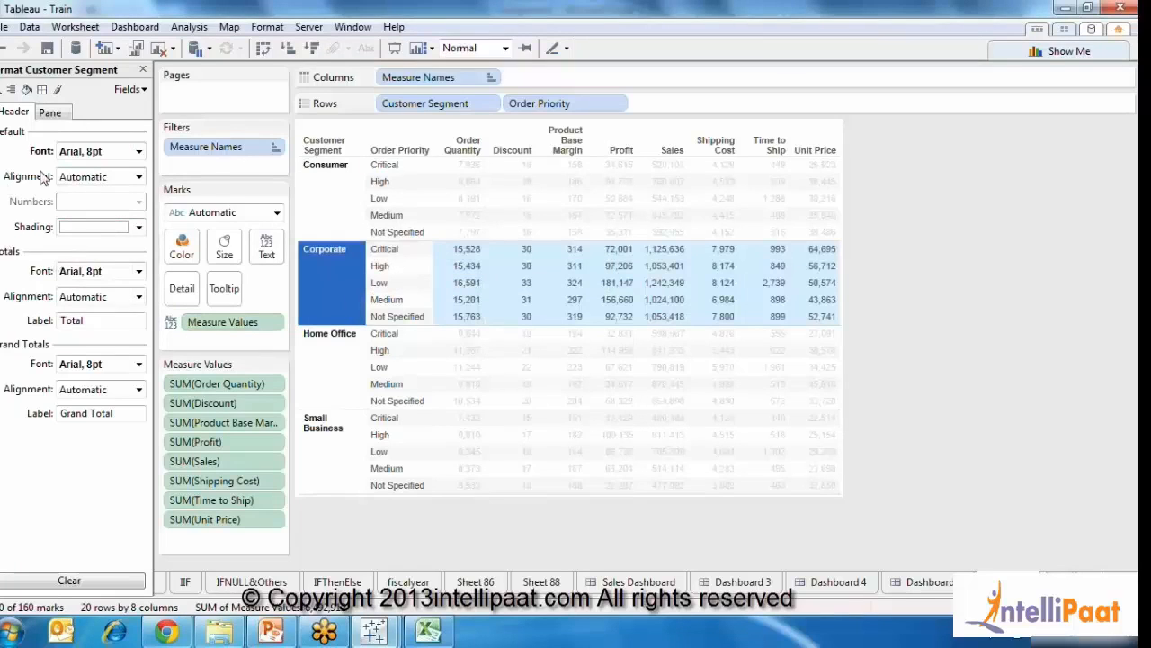
left_click(54, 113)
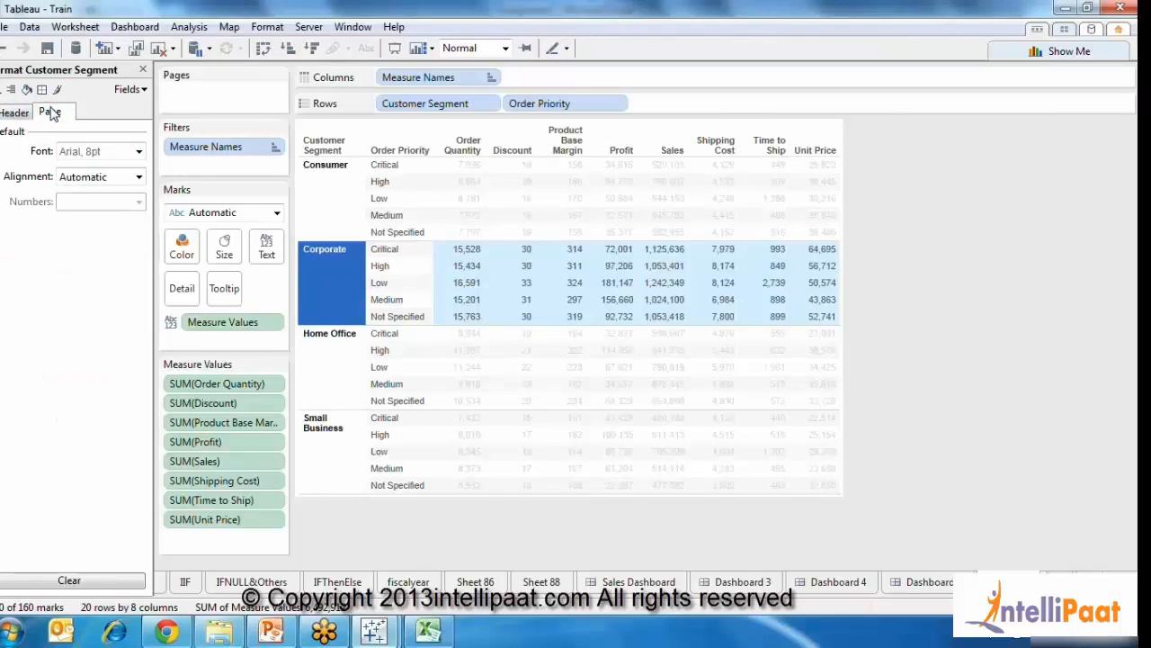
left_click(312, 270)
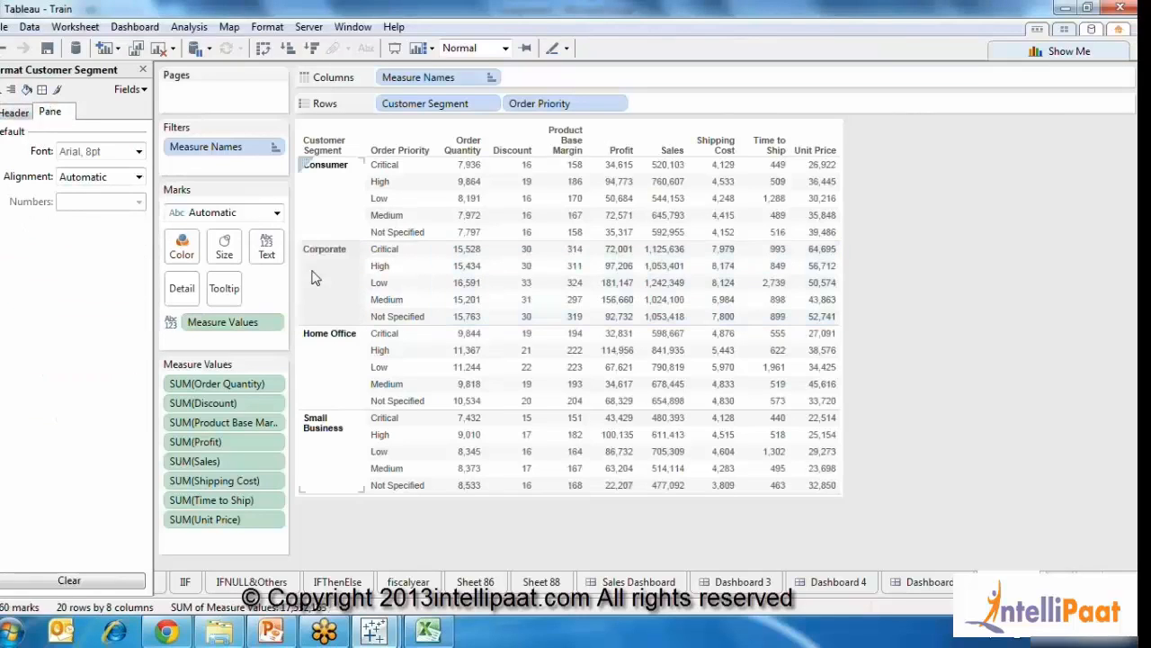
left_click(12, 111)
left_click(139, 151)
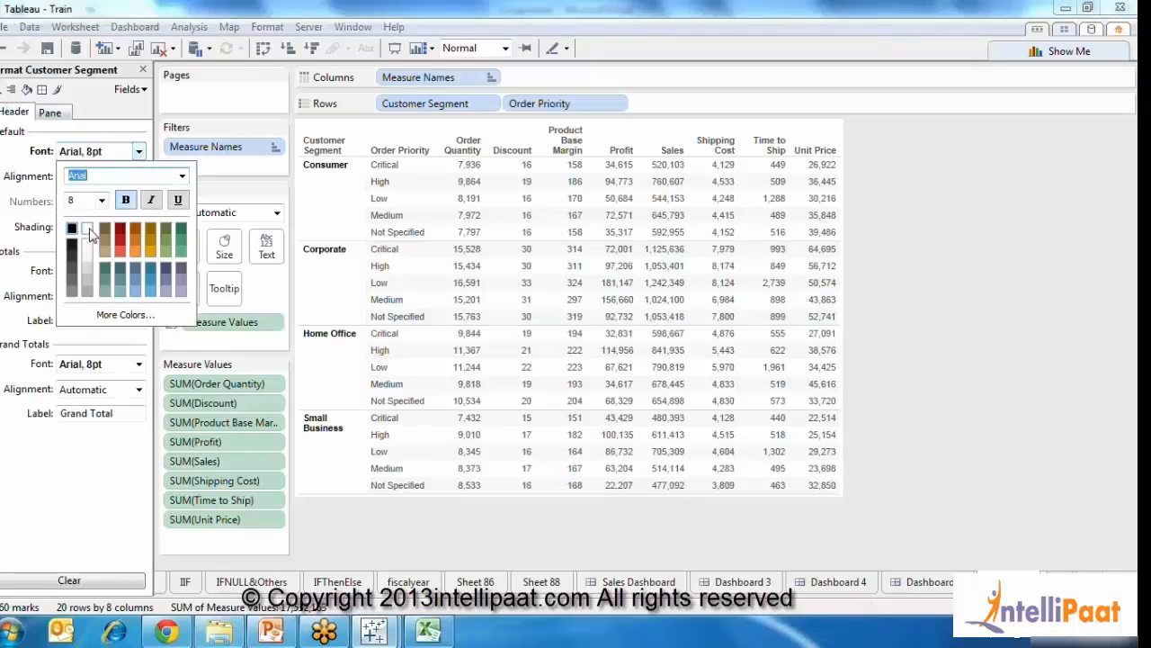
left_click(102, 199)
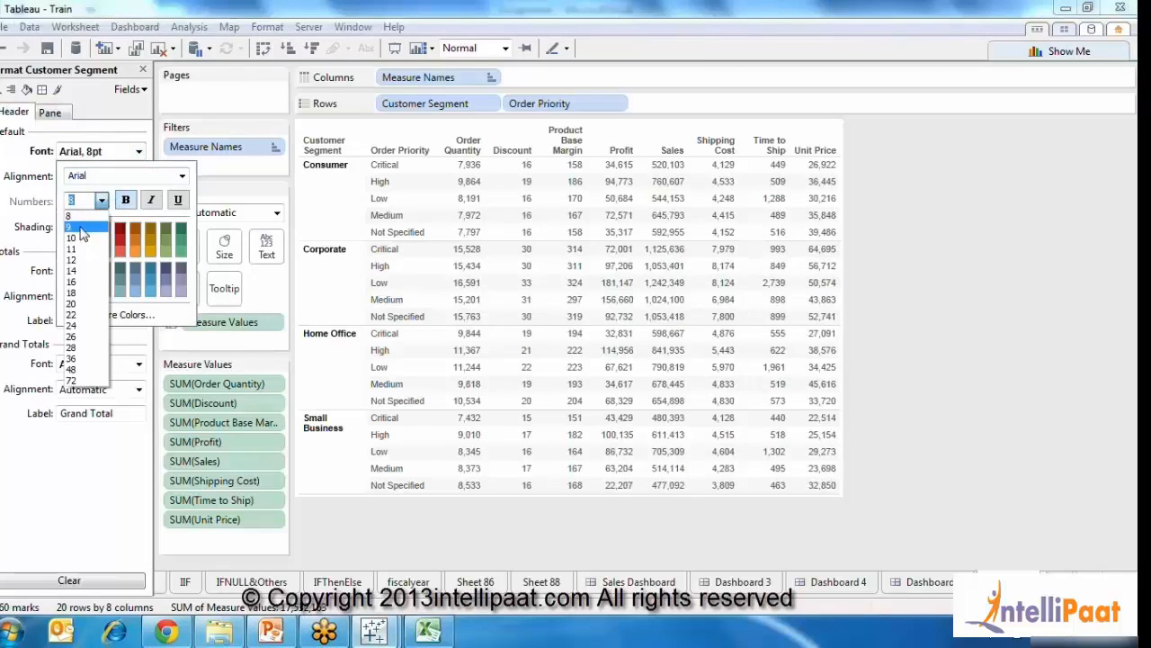
left_click(81, 228)
left_click(20, 236)
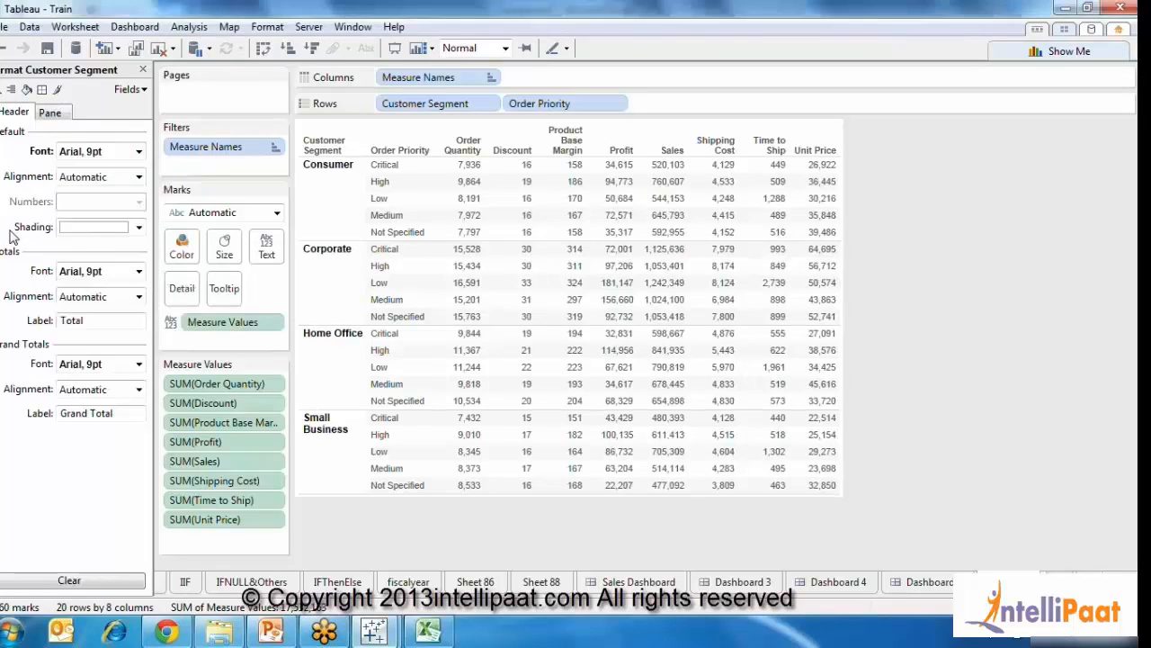
Customize the pane font for Customer Segment as Arial, 8 pt.
left_click(51, 114)
left_click(140, 151)
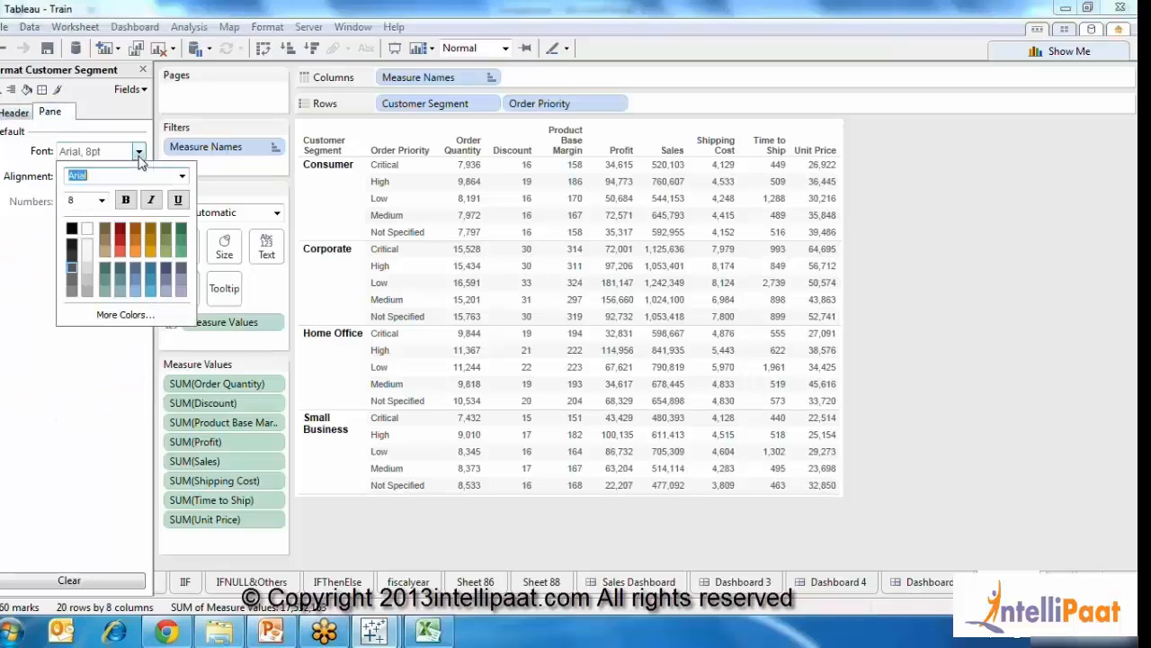
left_click(81, 202)
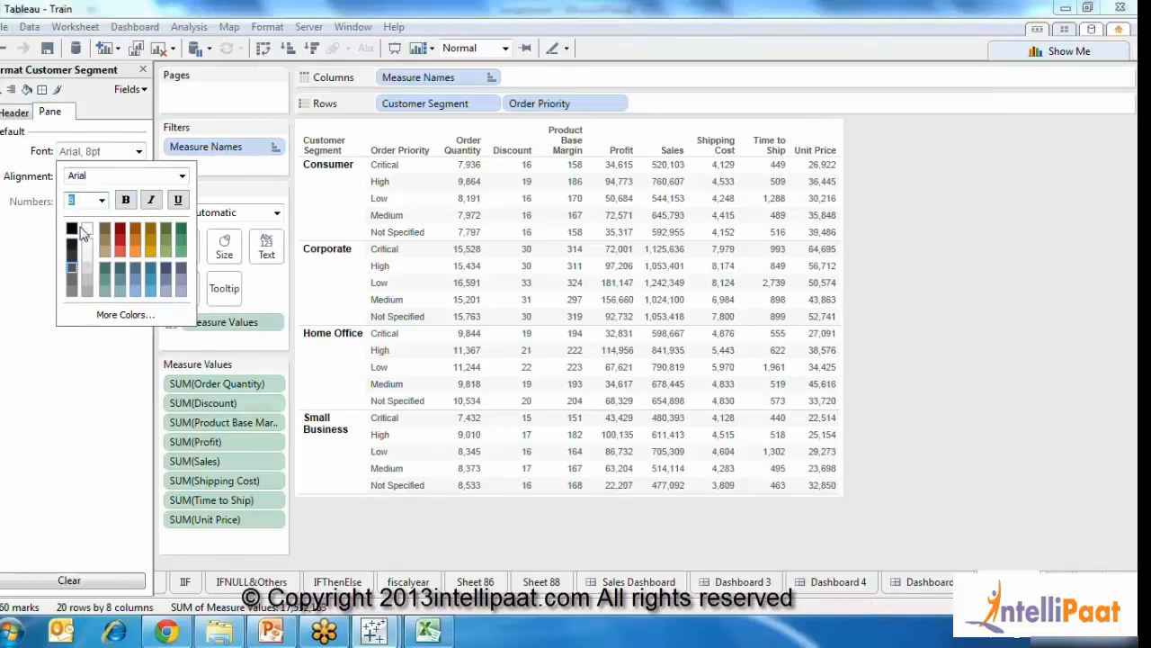
left_click(27, 248)
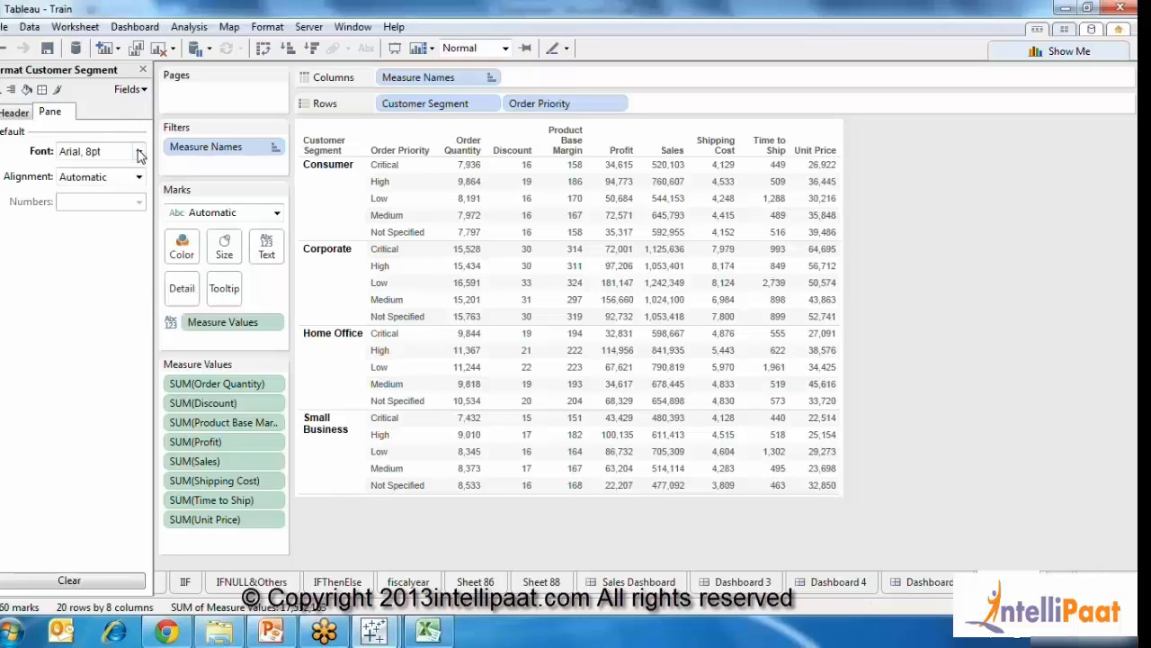
Format the crosstab's row divider borders as thin solid black lines for the whole sheet.
left_click(27, 91)
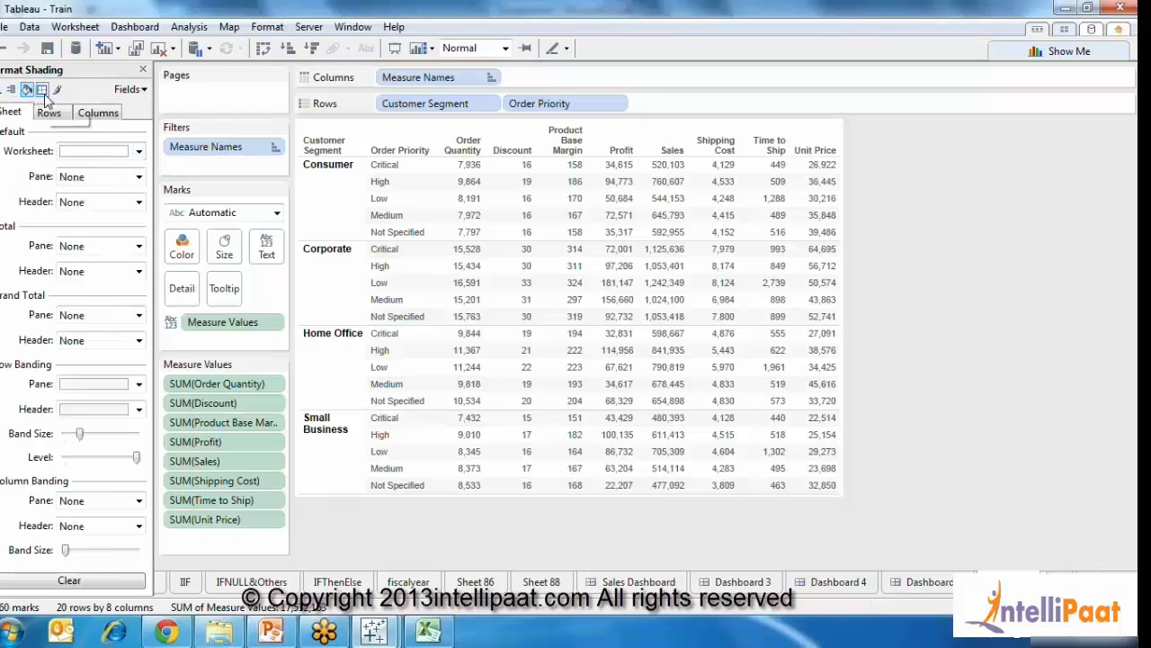
left_click(43, 91)
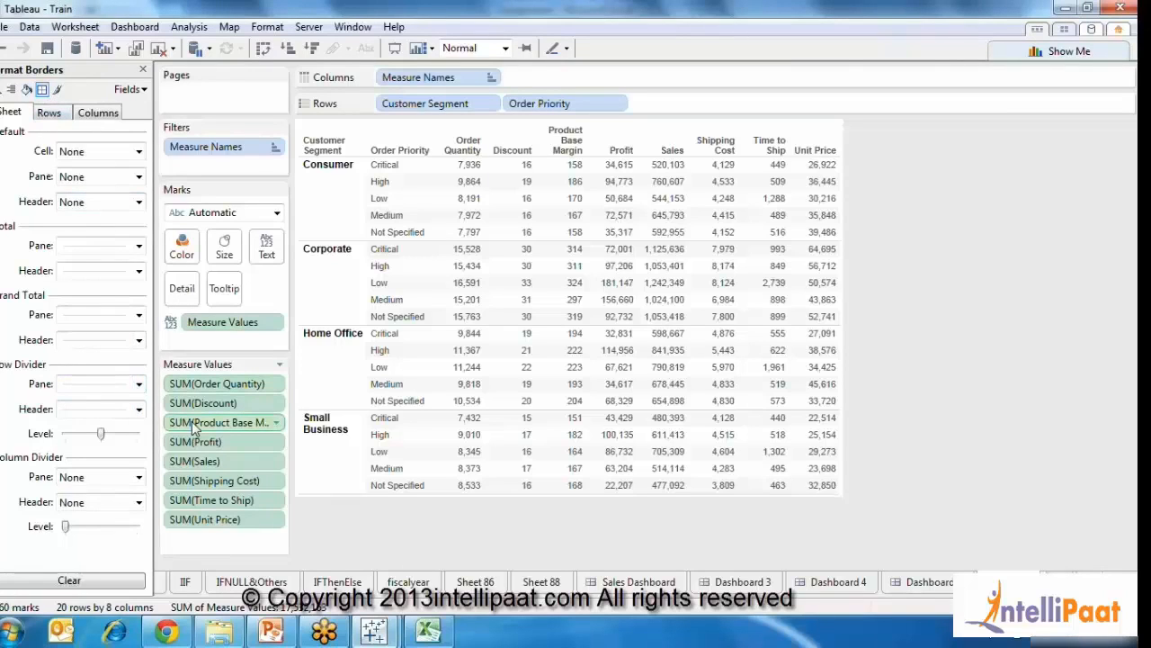
left_click(139, 384)
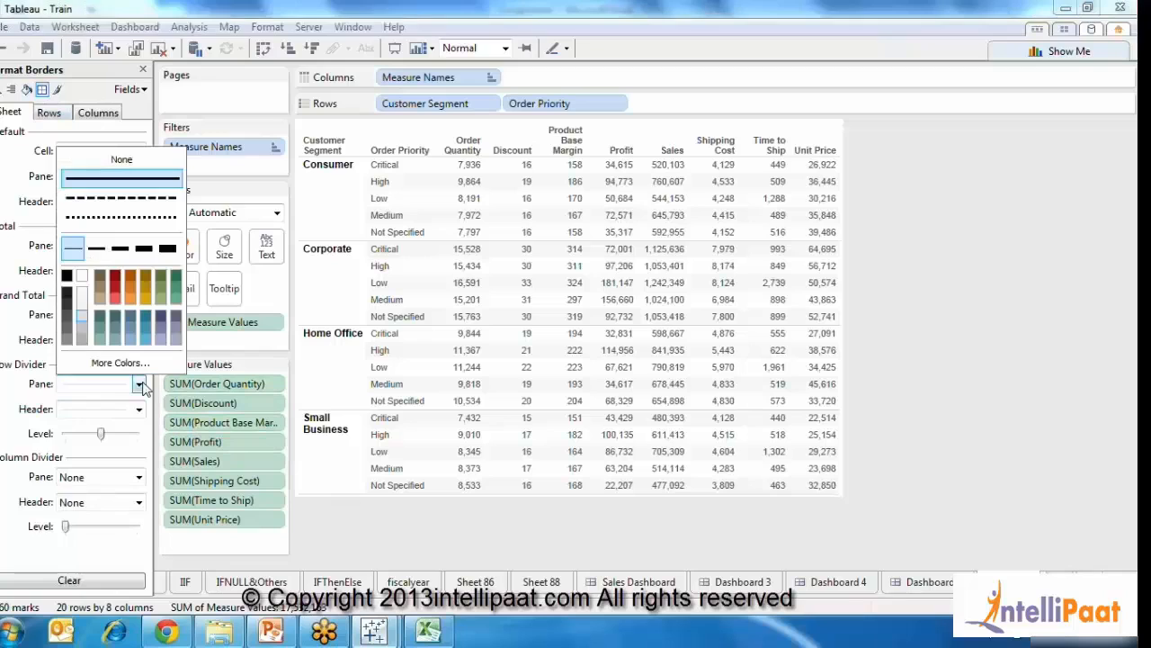
left_click(72, 251)
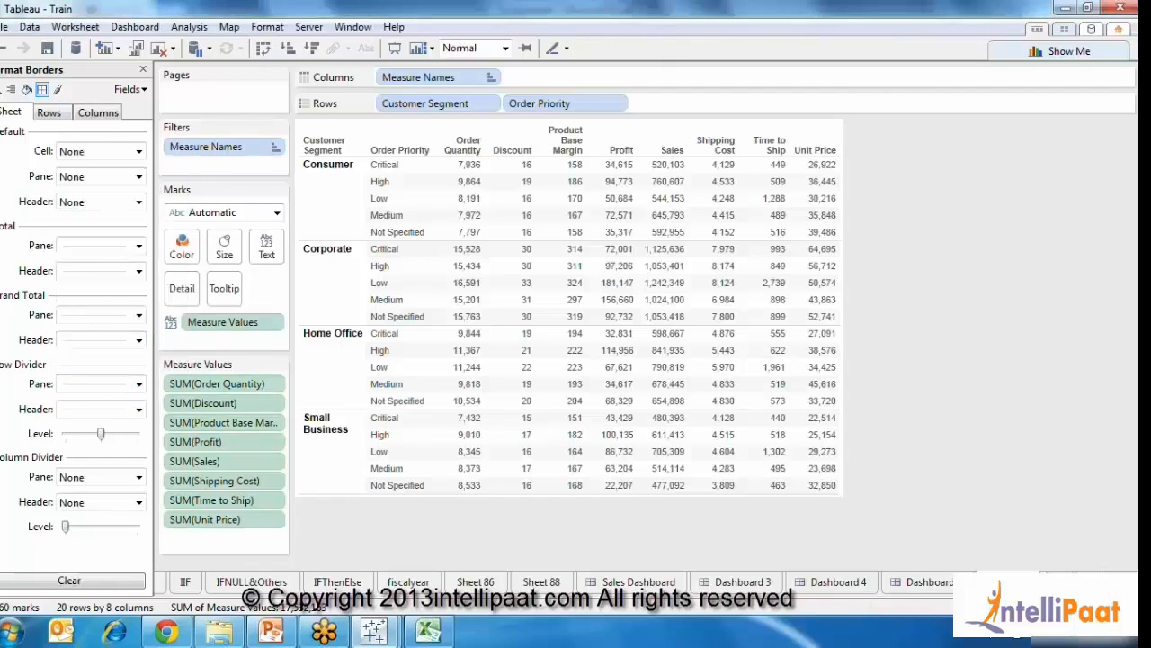
left_click(140, 384)
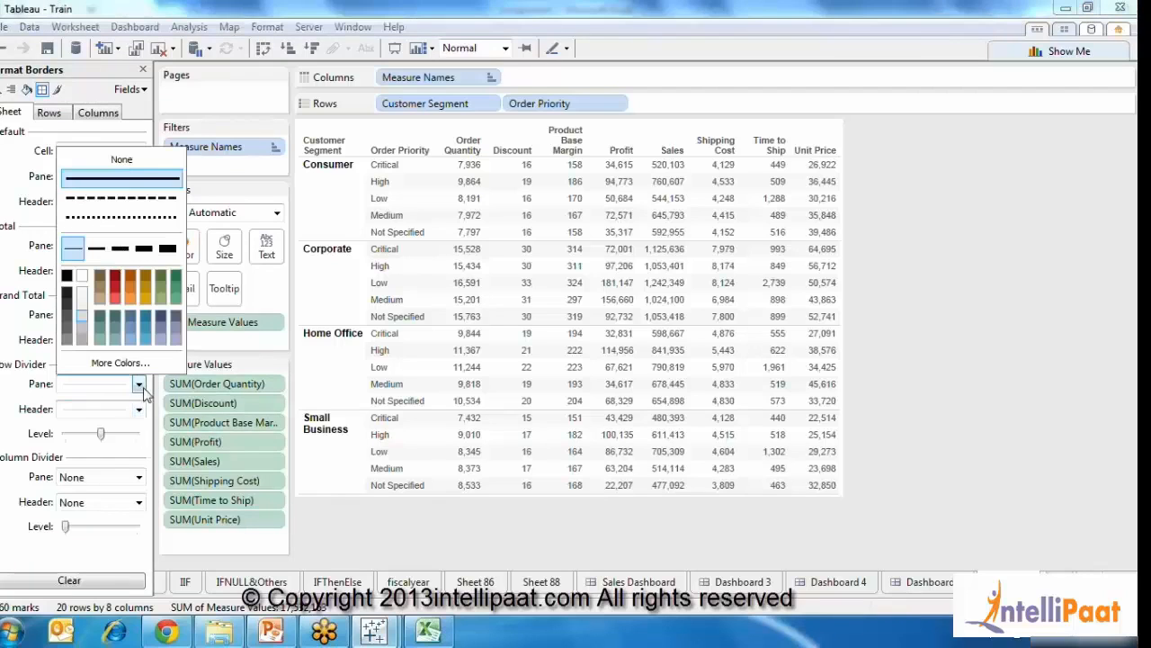
left_click(67, 281)
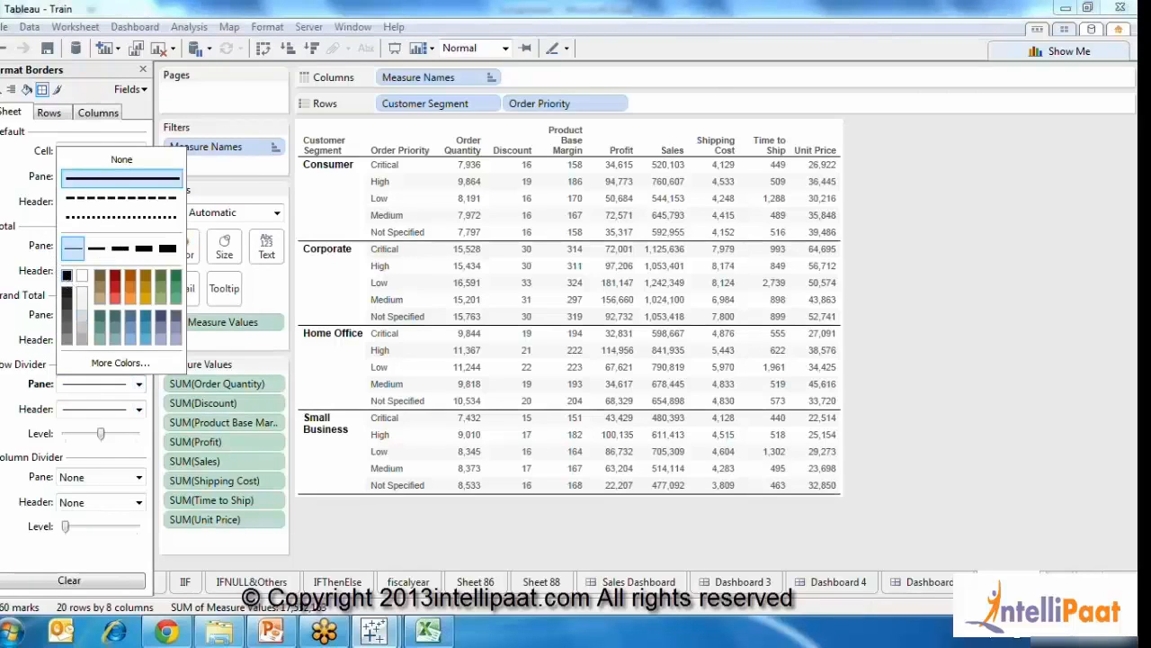
left_click(1, 385)
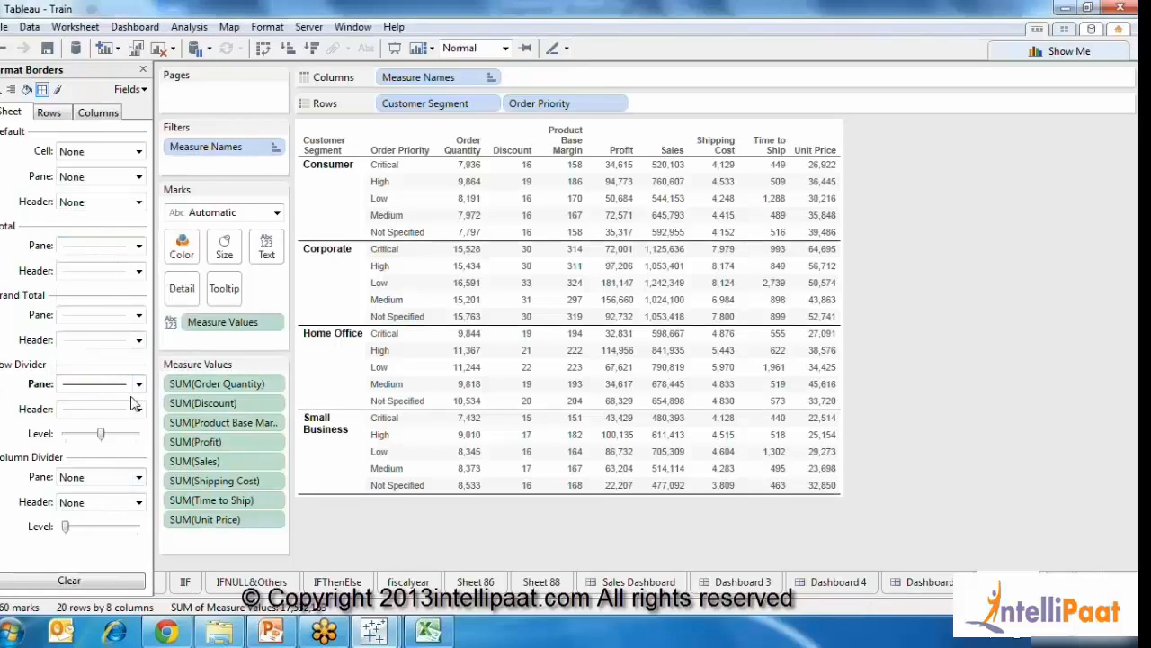
Format the sheet's column divider borders as thin solid black lines and close the border formatting.
left_click(140, 478)
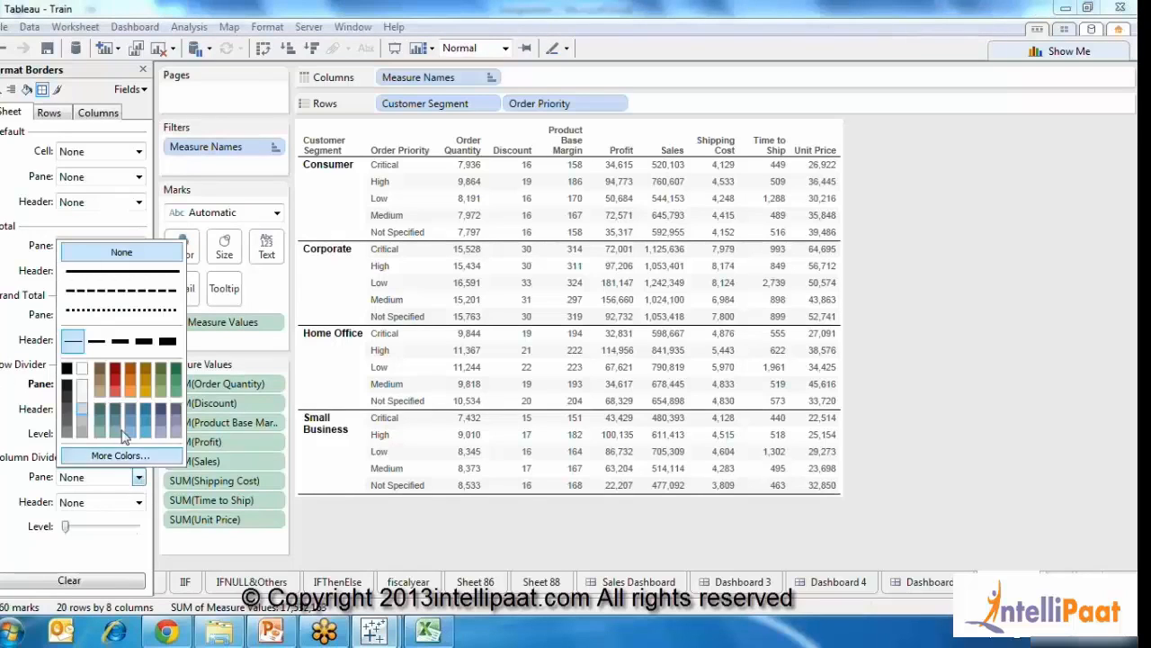
left_click(69, 373)
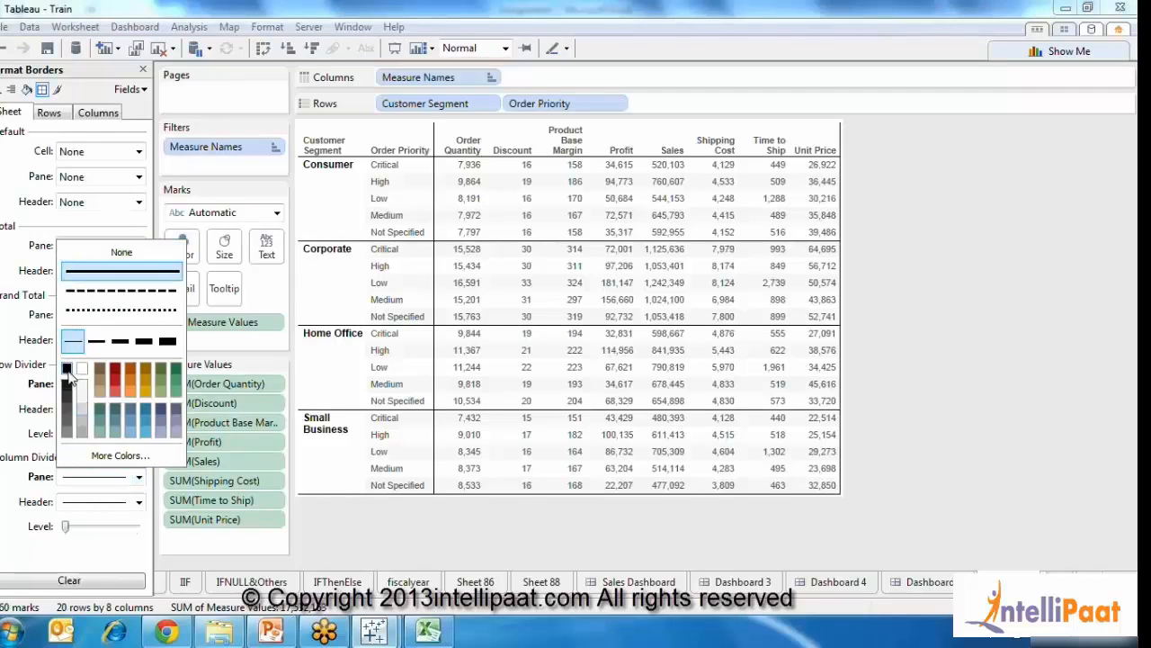
key("Escape")
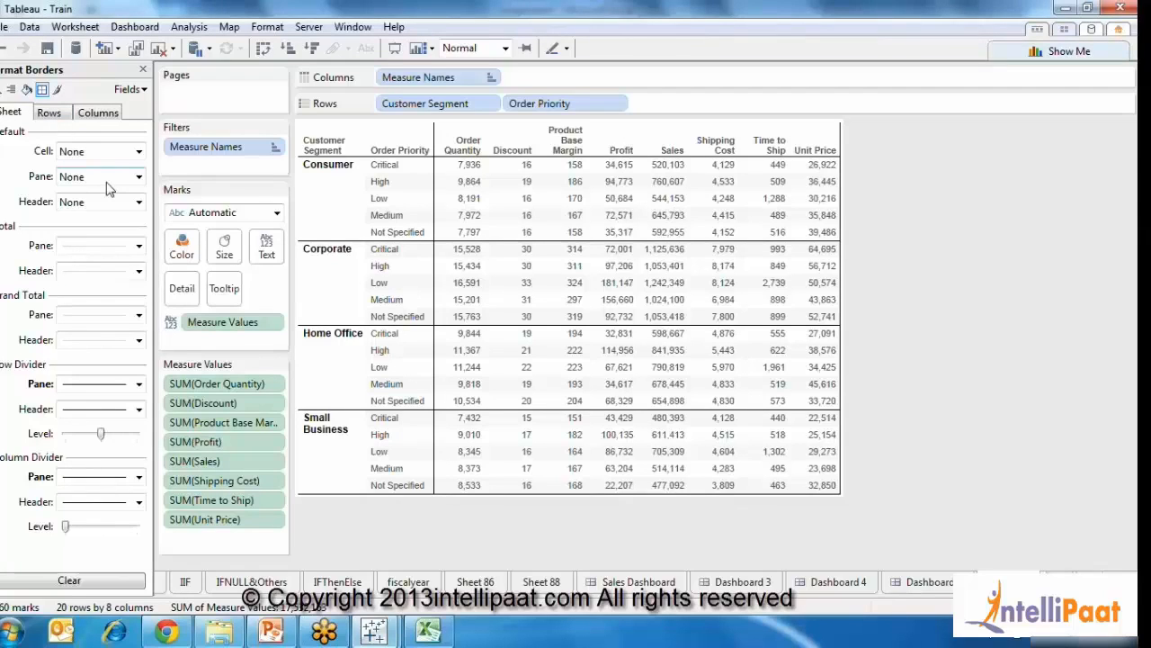
left_click(54, 114)
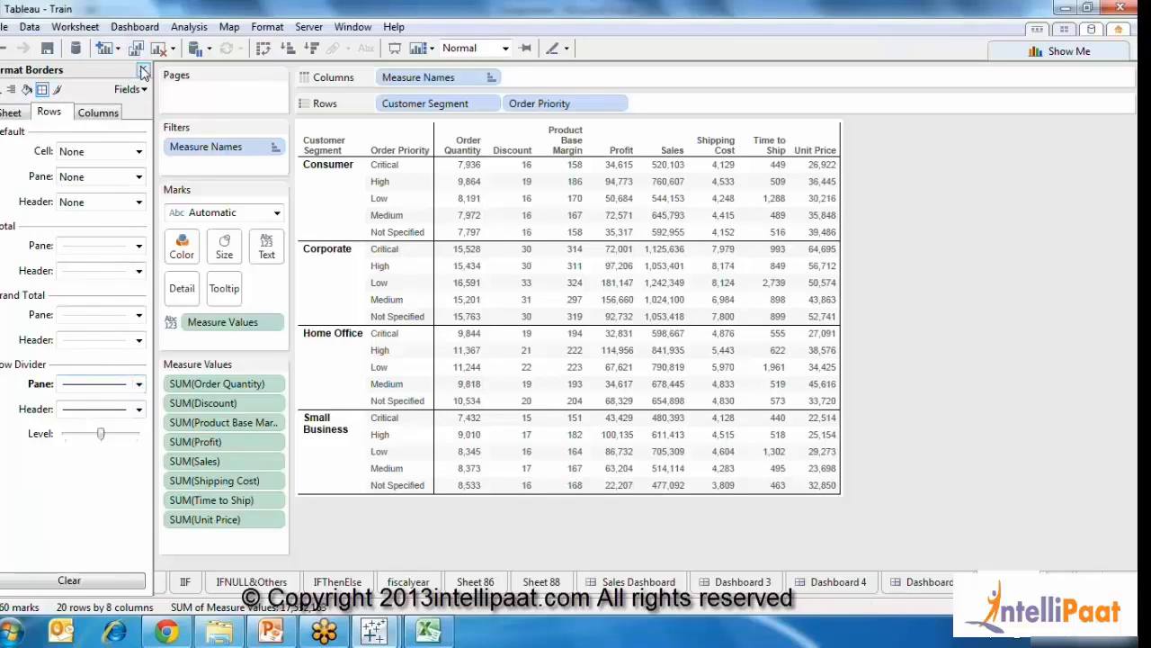
left_click(142, 71)
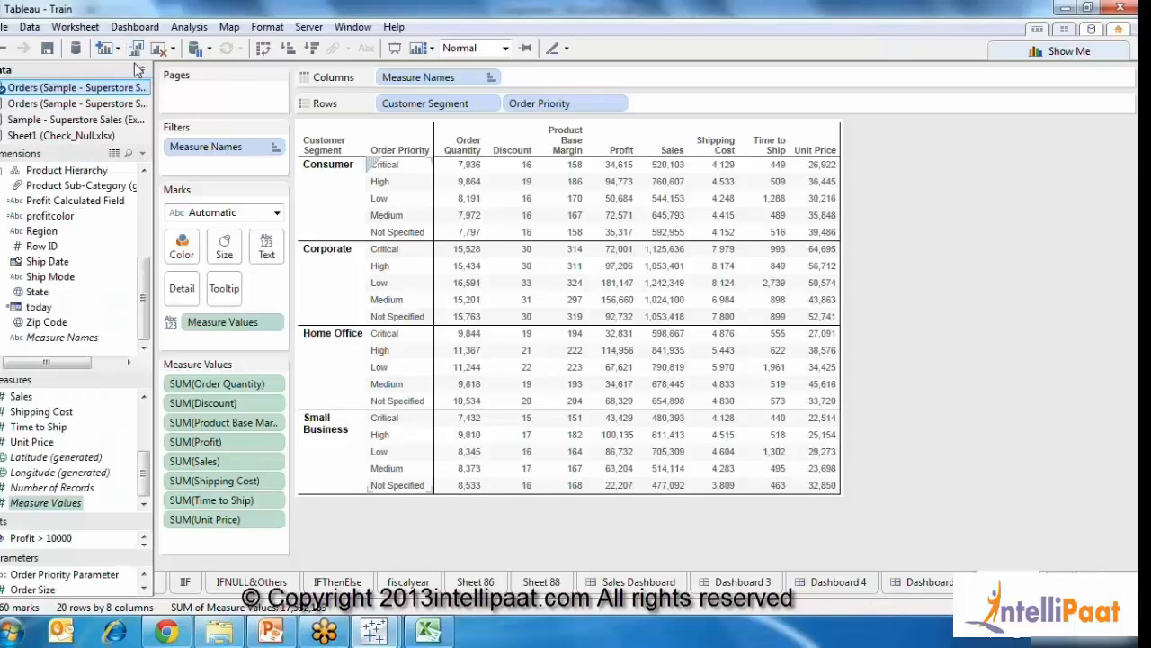
Add column grand totals to the crosstab.
left_click(179, 30)
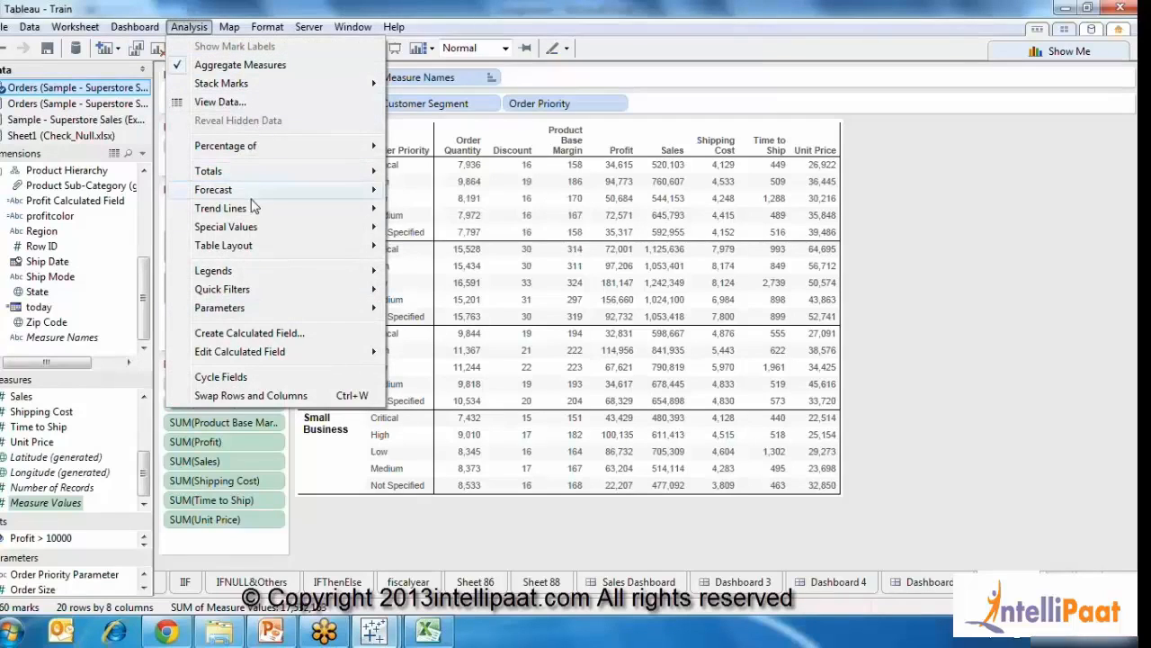
mouse_move(298, 171)
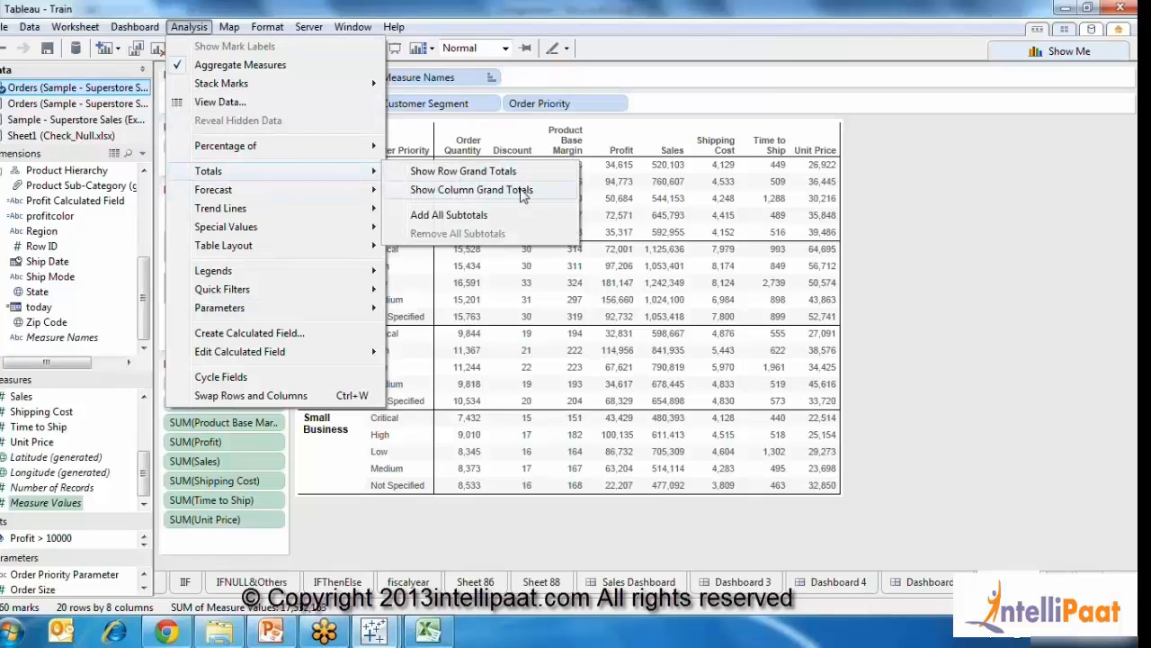
left_click(527, 194)
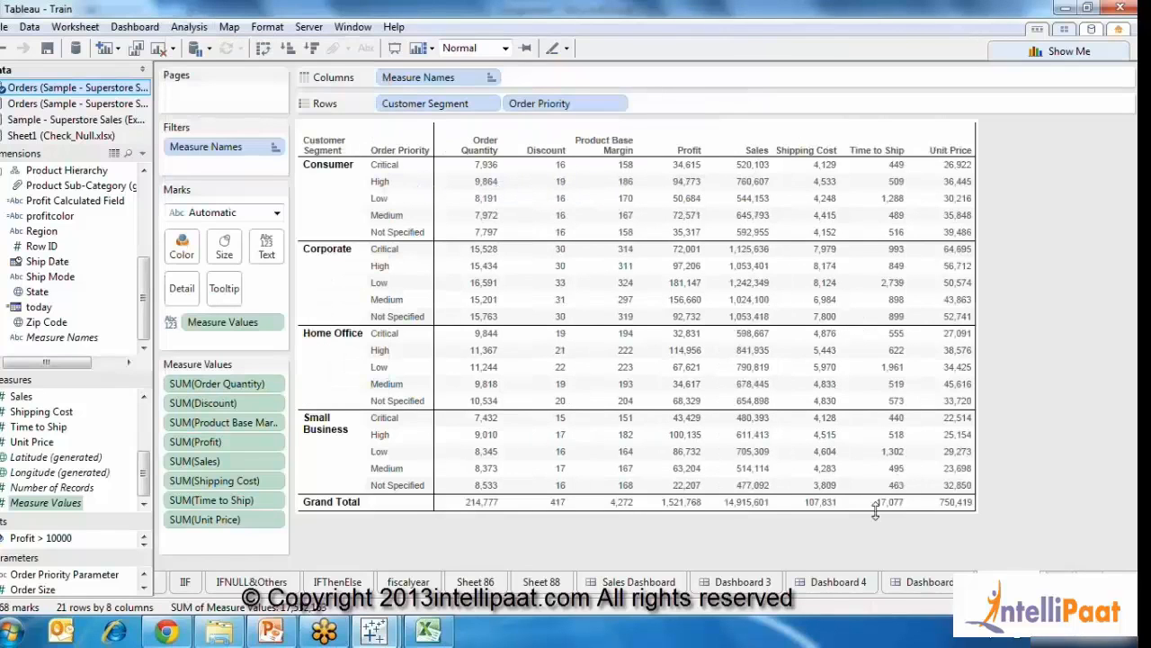
Open the Grand Total row's formatting, apply a very pale teal shading to the Customer Segment headers, and clear the selection.
right_click(423, 503)
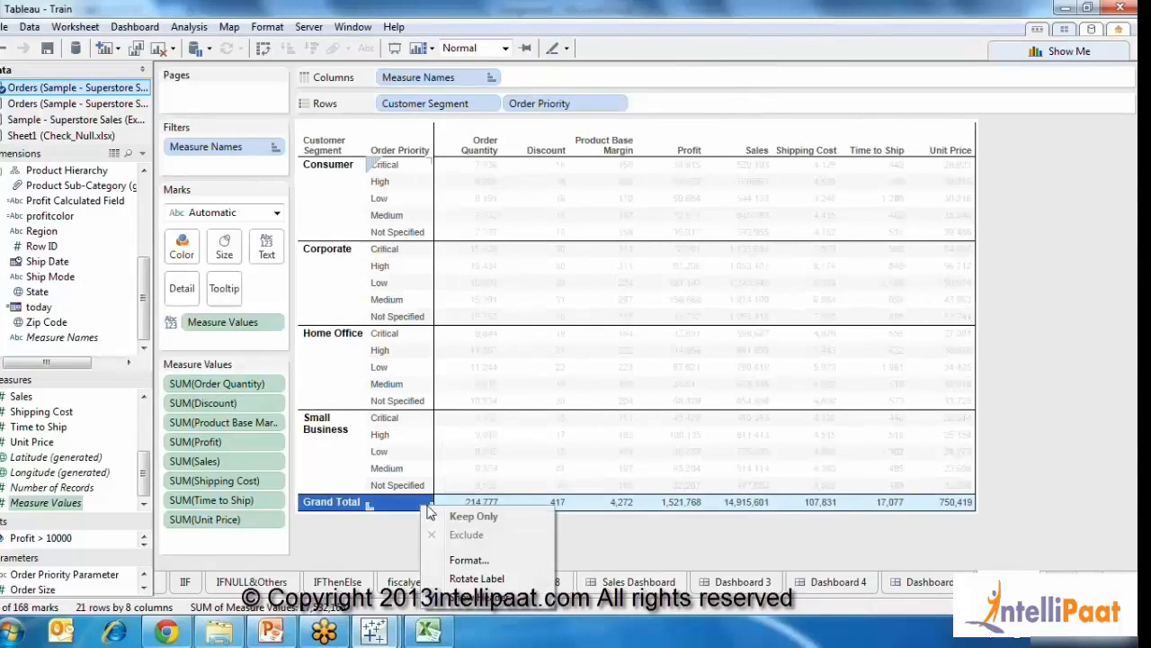
left_click(466, 560)
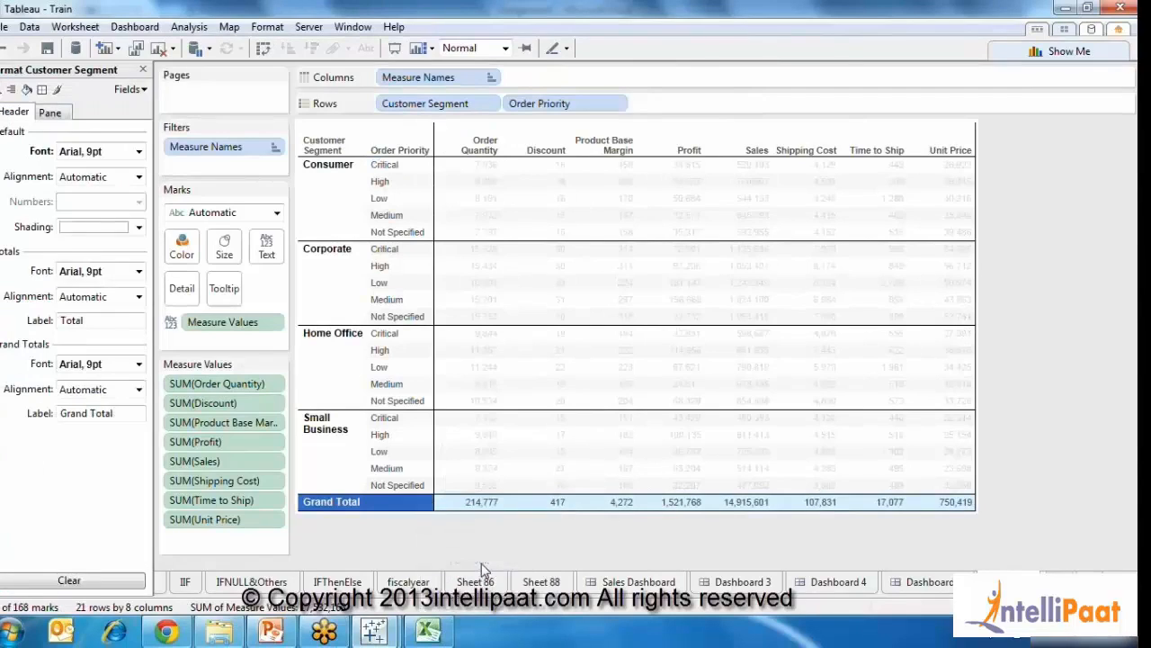
left_click(138, 228)
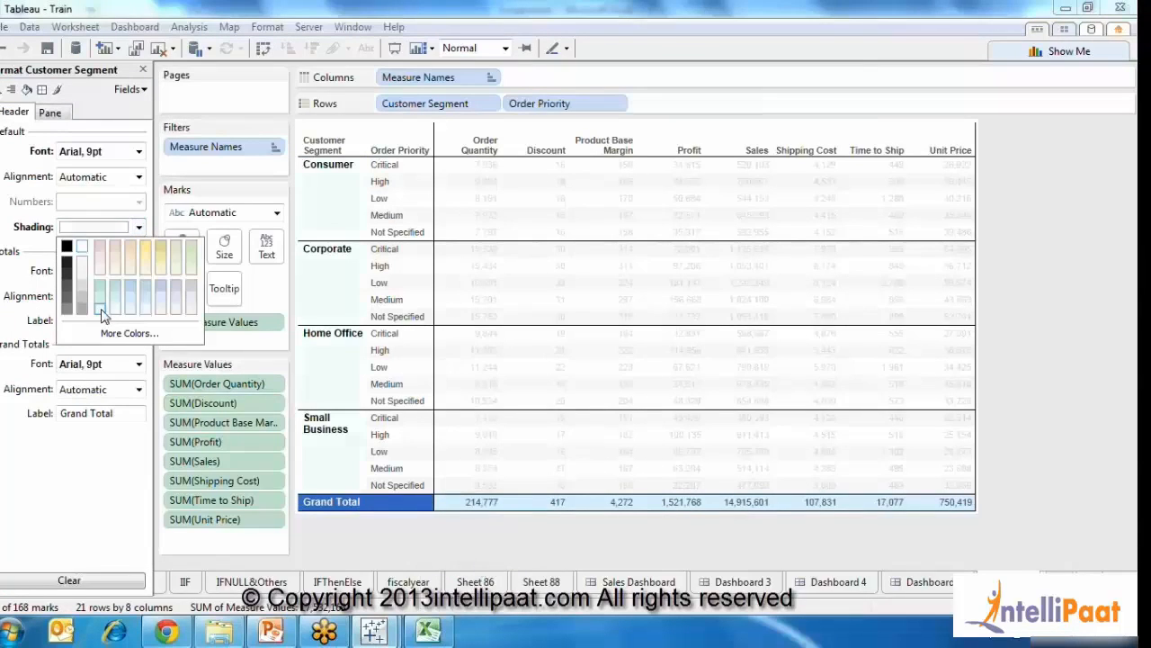
left_click(428, 538)
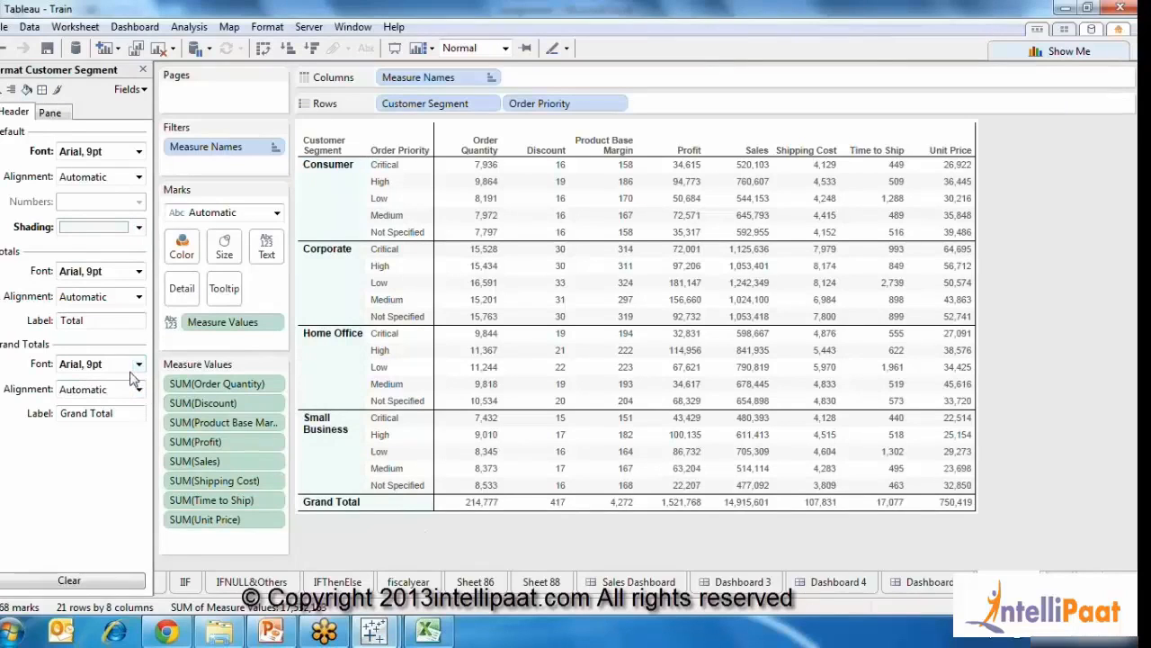
Set the Grand Total header's font size to 11 pt and close the Customer Segment formatting.
left_click(138, 365)
left_click(102, 413)
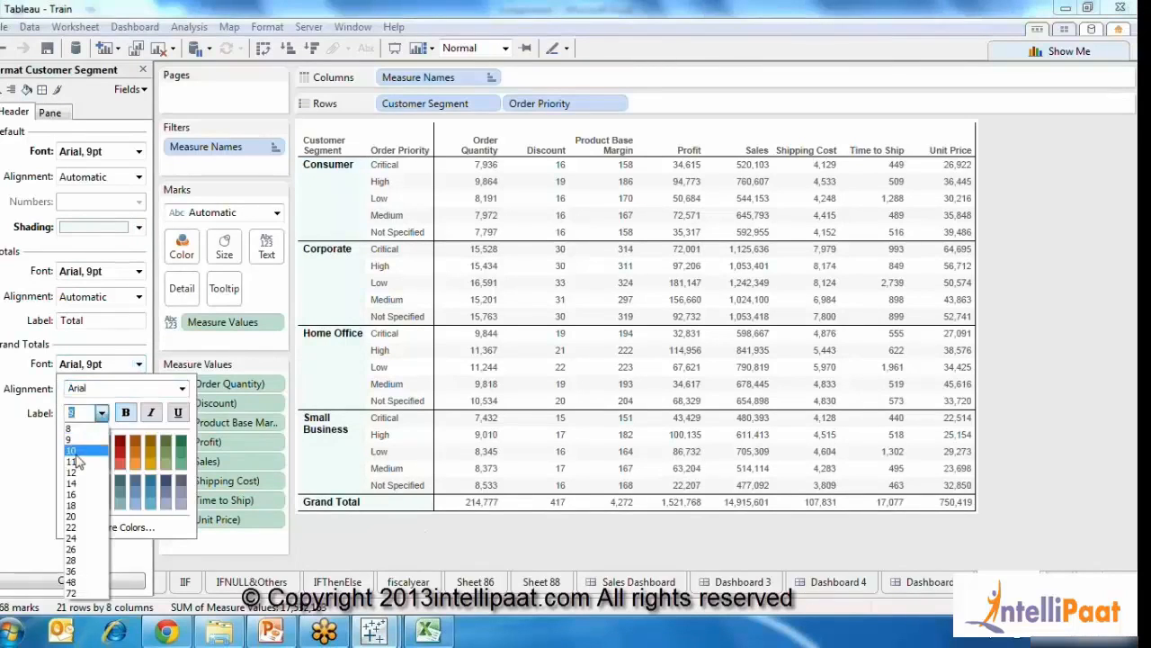
left_click(78, 460)
left_click(73, 461)
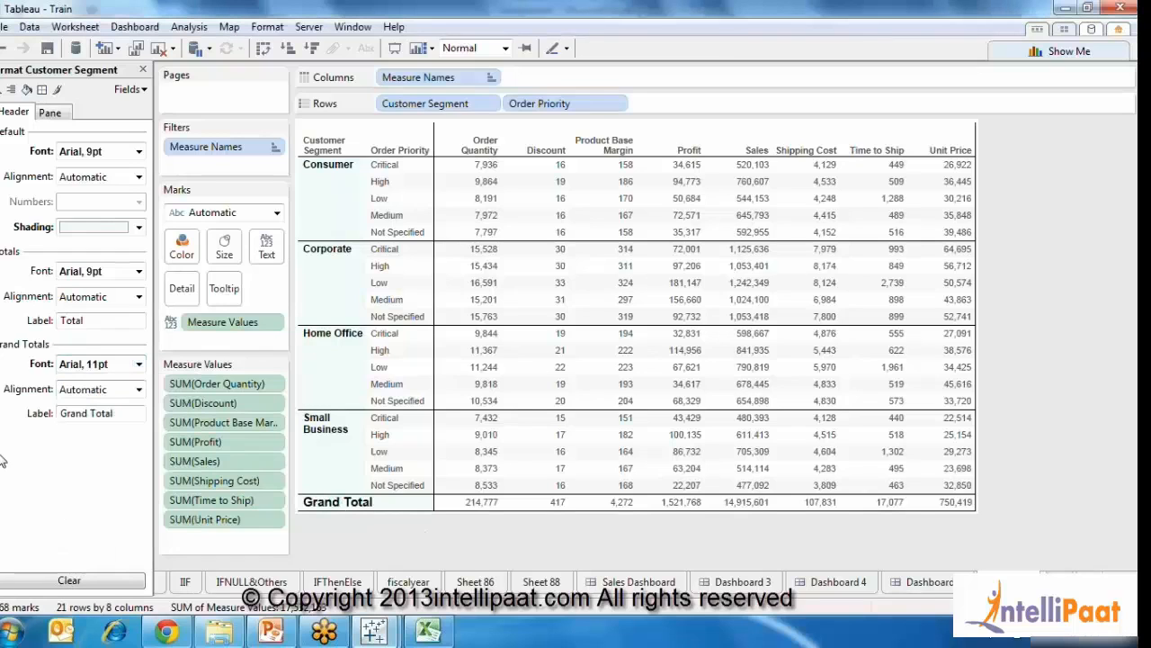
left_click(142, 69)
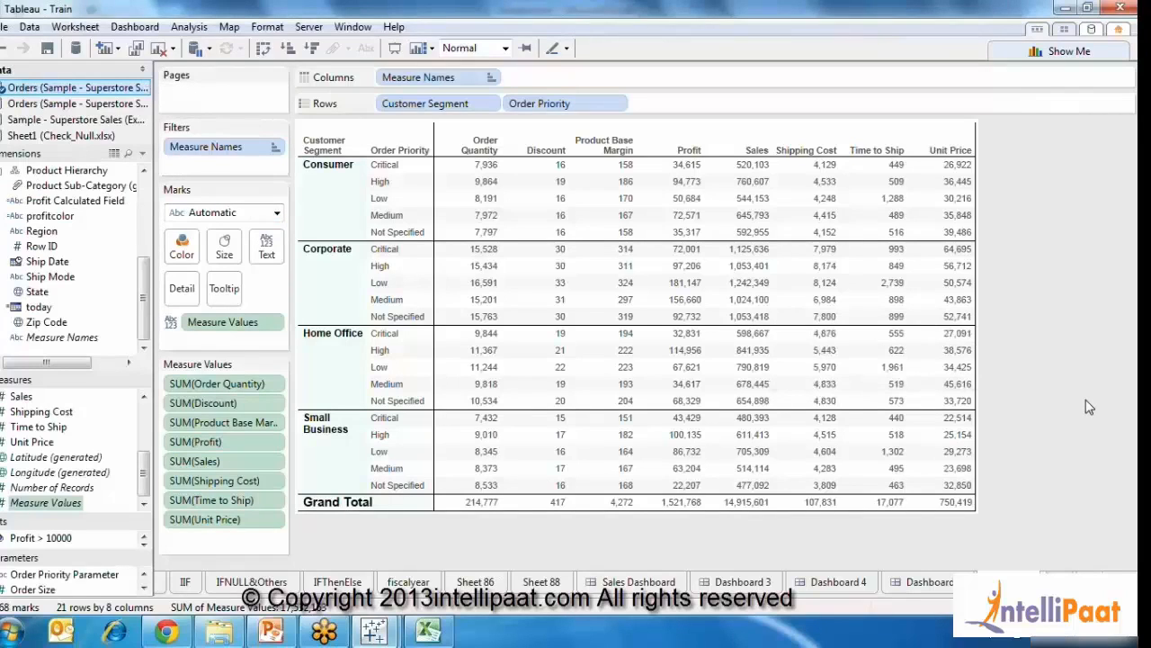
Create a new worksheet with a horizontal bar chart of summed Time to Ship by Region.
key("ctrl+m")
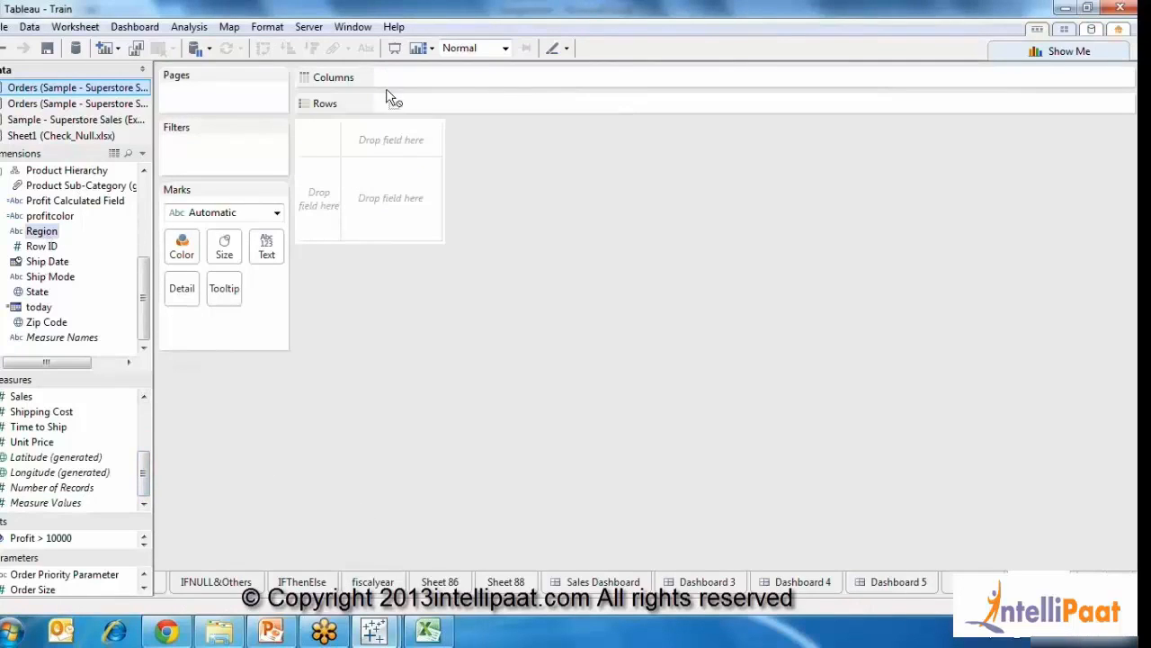
left_click_drag(386, 89, 398, 104)
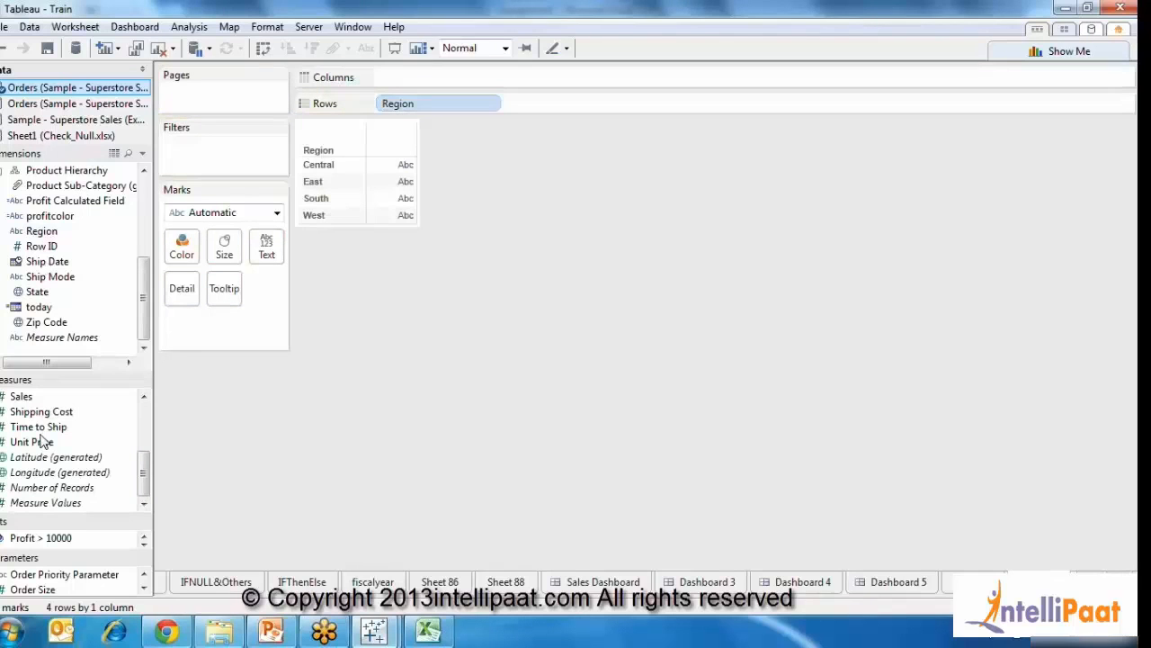
left_click_drag(33, 429, 483, 85)
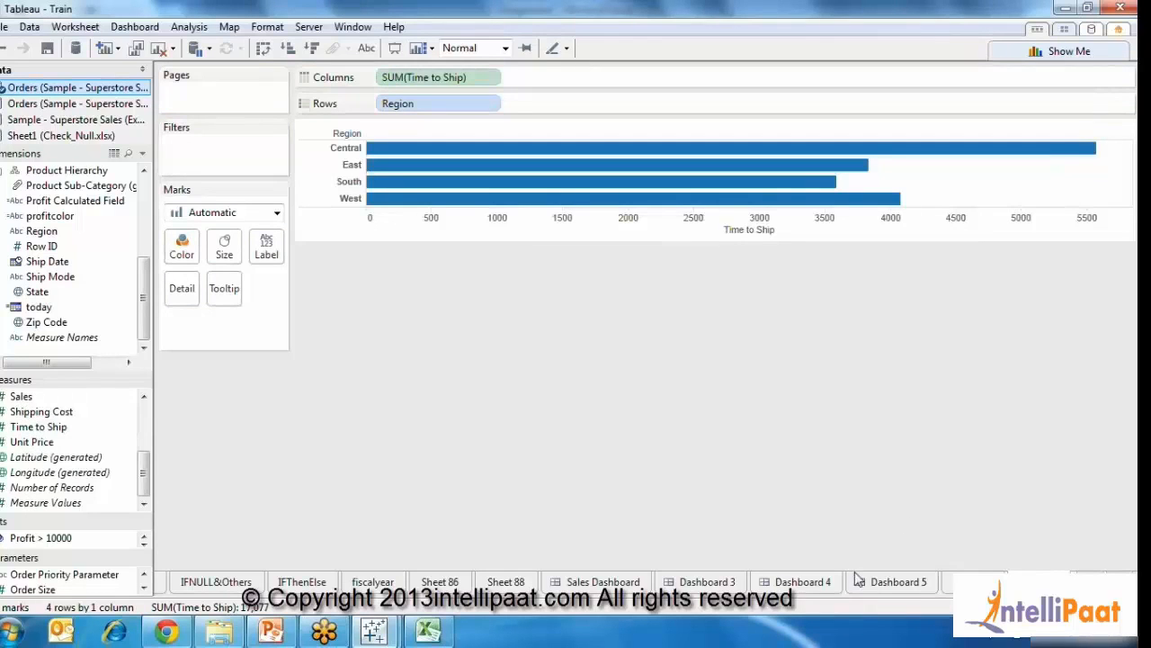
Duplicate the Time to Ship bar chart sheet as a crosstab and return to the original chart.
right_click(973, 581)
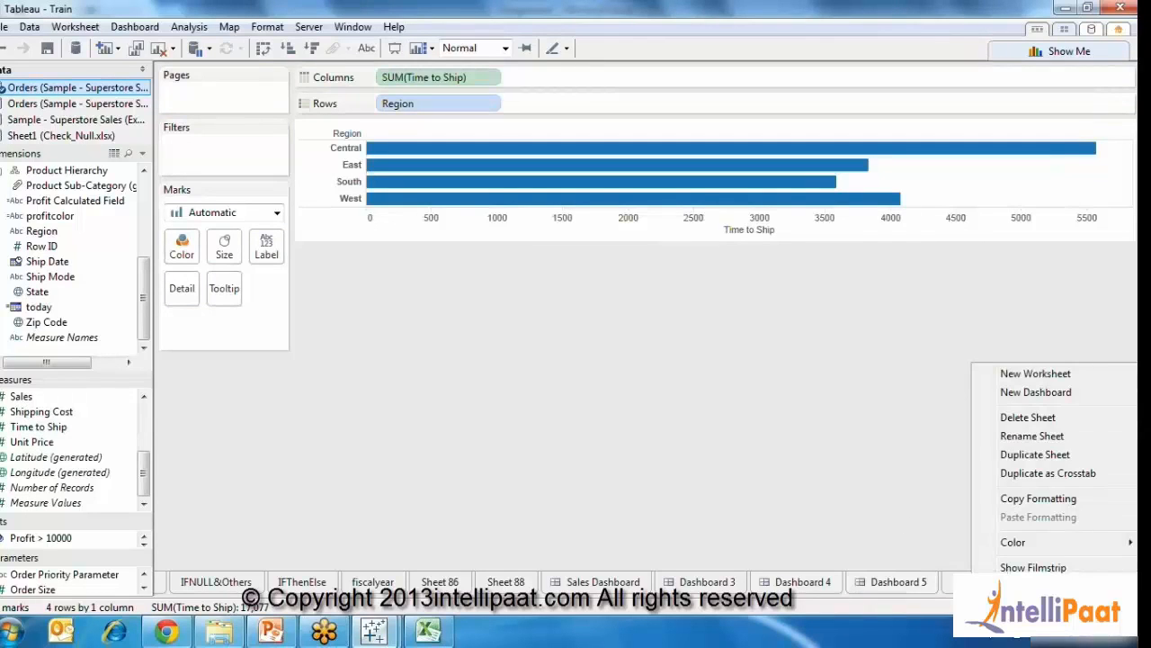
left_click(1065, 474)
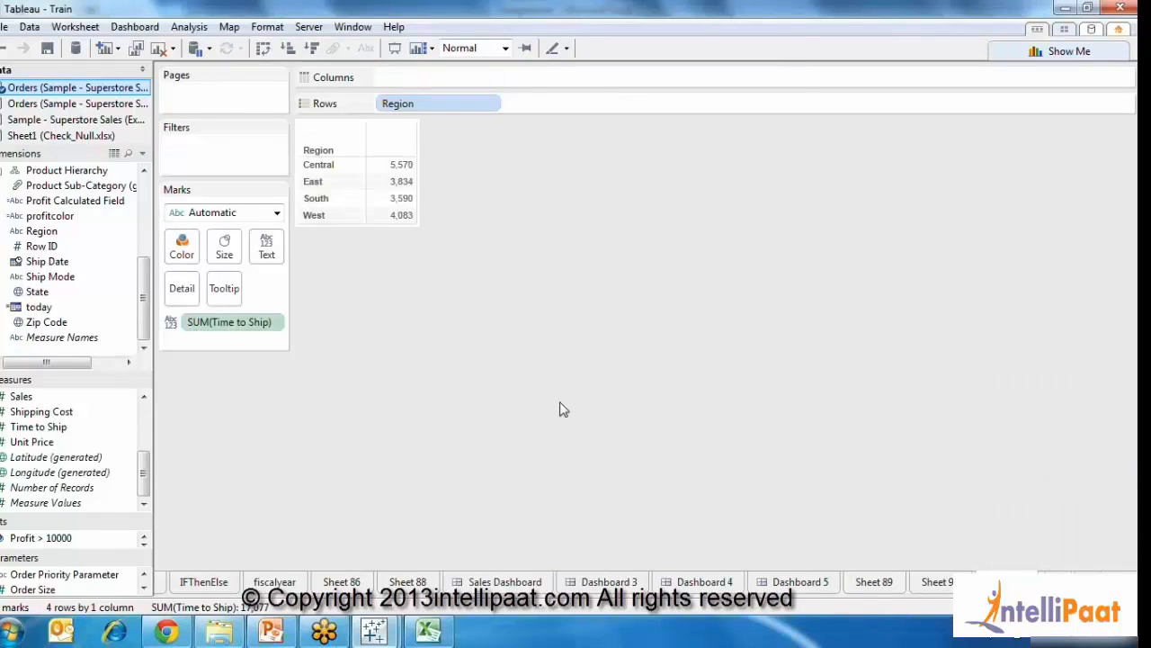
left_click(937, 582)
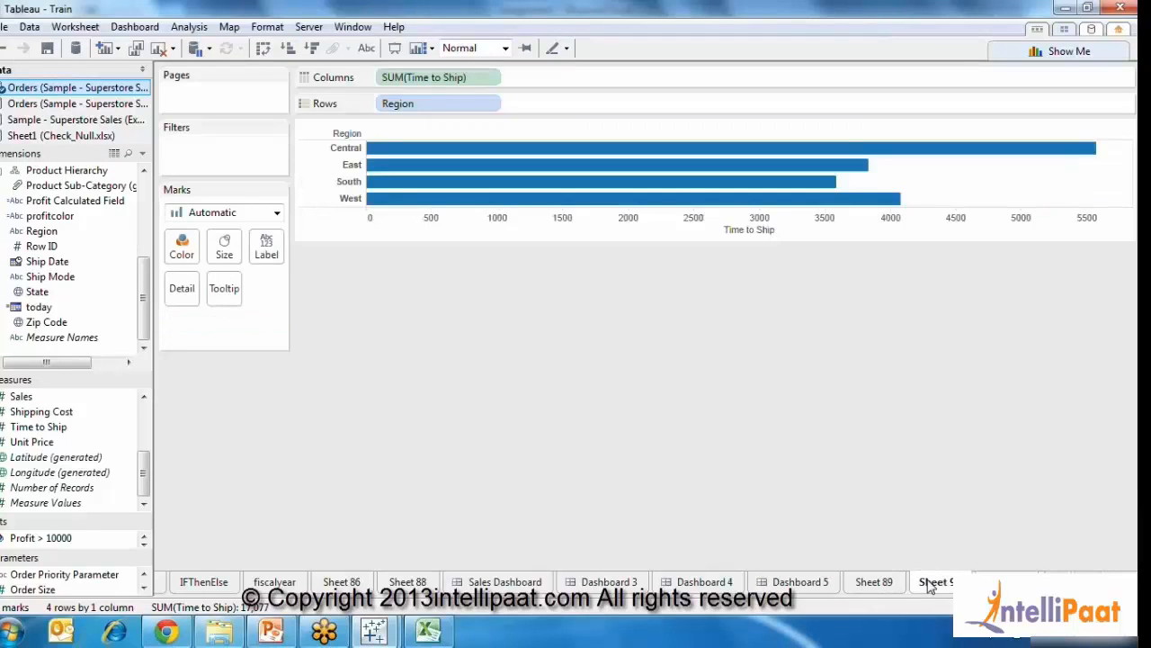
On Sheet 89, add Order ID to the rows between Customer Segment and Order Priority.
left_click(878, 582)
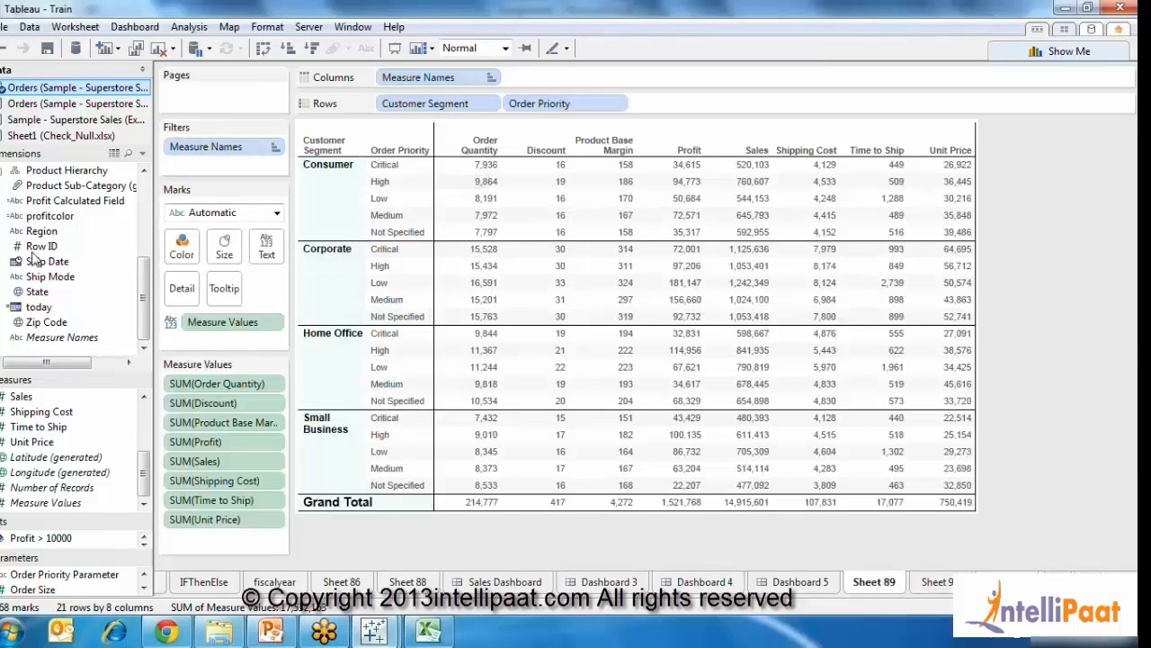
left_click(147, 250)
mouse_move(54, 291)
left_mouse_down()
mouse_move(535, 100)
mouse_move(651, 109)
mouse_move(216, 315)
mouse_move(227, 319)
mouse_move(506, 116)
mouse_move(393, 108)
left_mouse_up()
left_click_drag(504, 104, 508, 107)
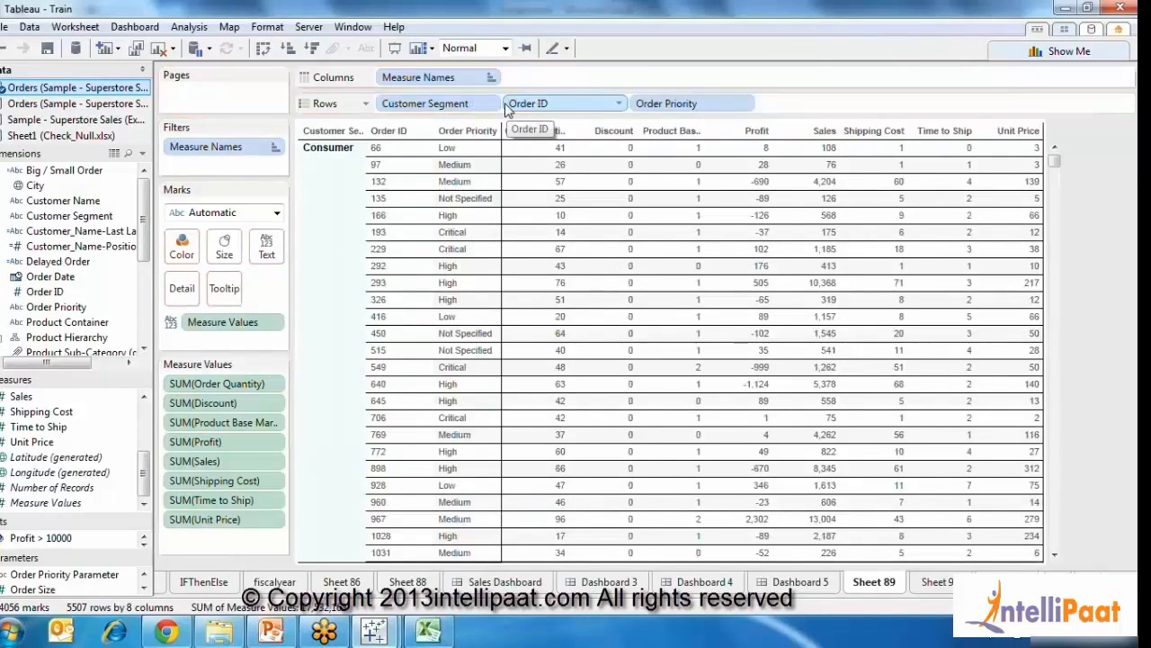
mouse_move(586, 423)
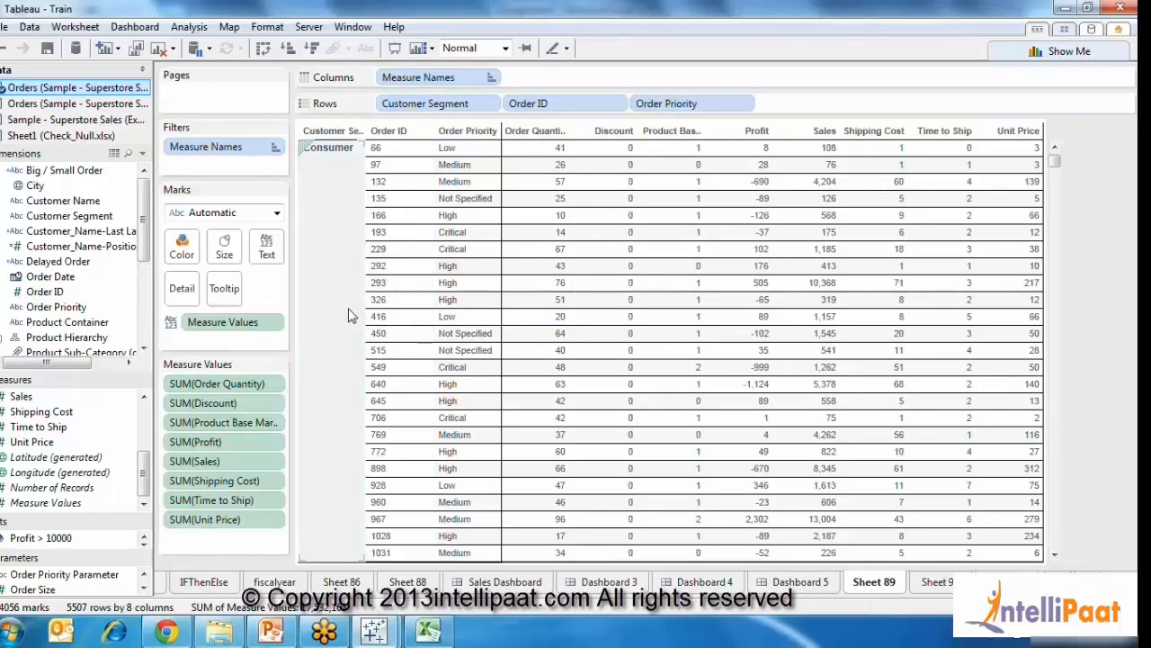
mouse_move(779, 547)
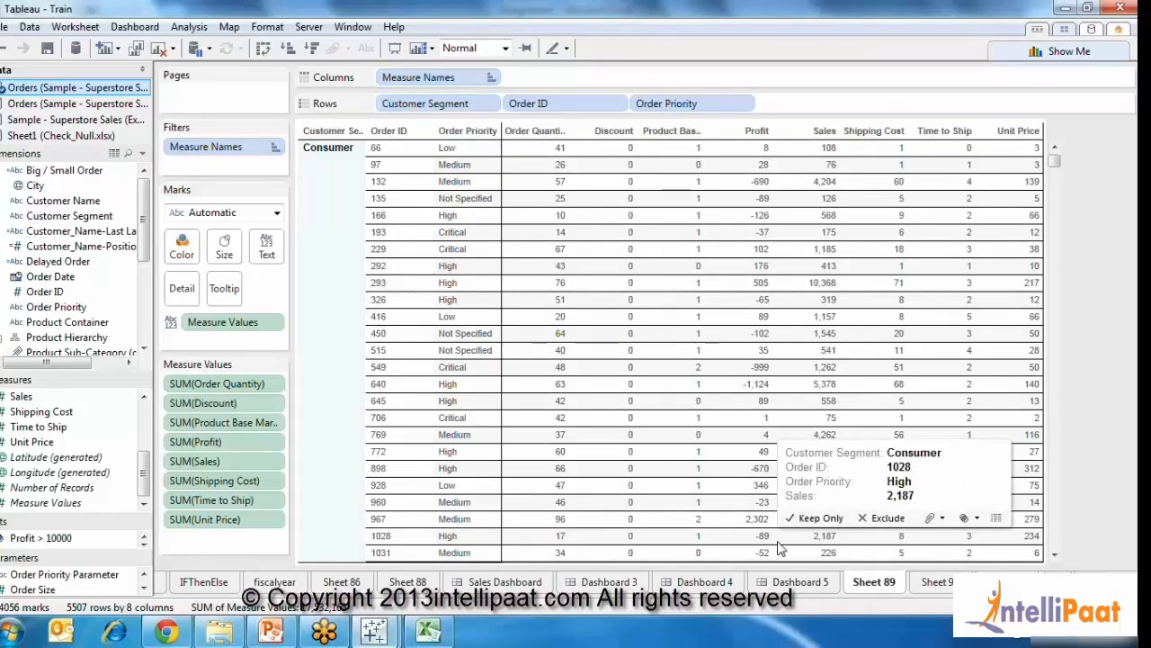
Switch to the Assignment workbook in Excel and go through the questions from 1 to 22.
mouse_move(419, 632)
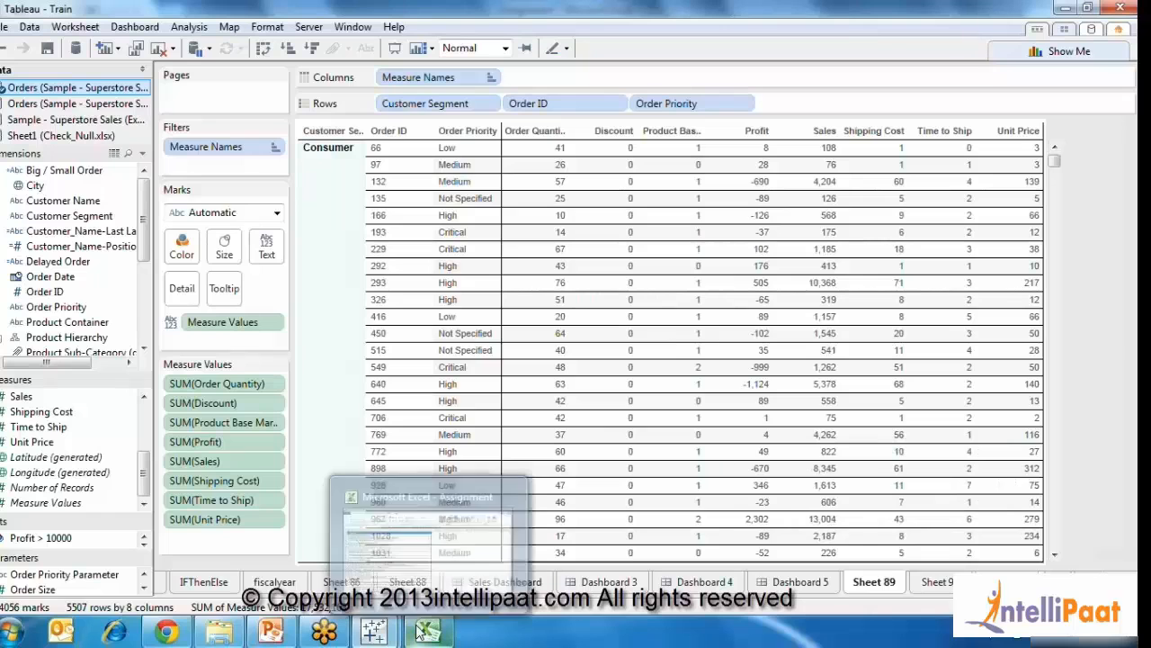
left_click(419, 632)
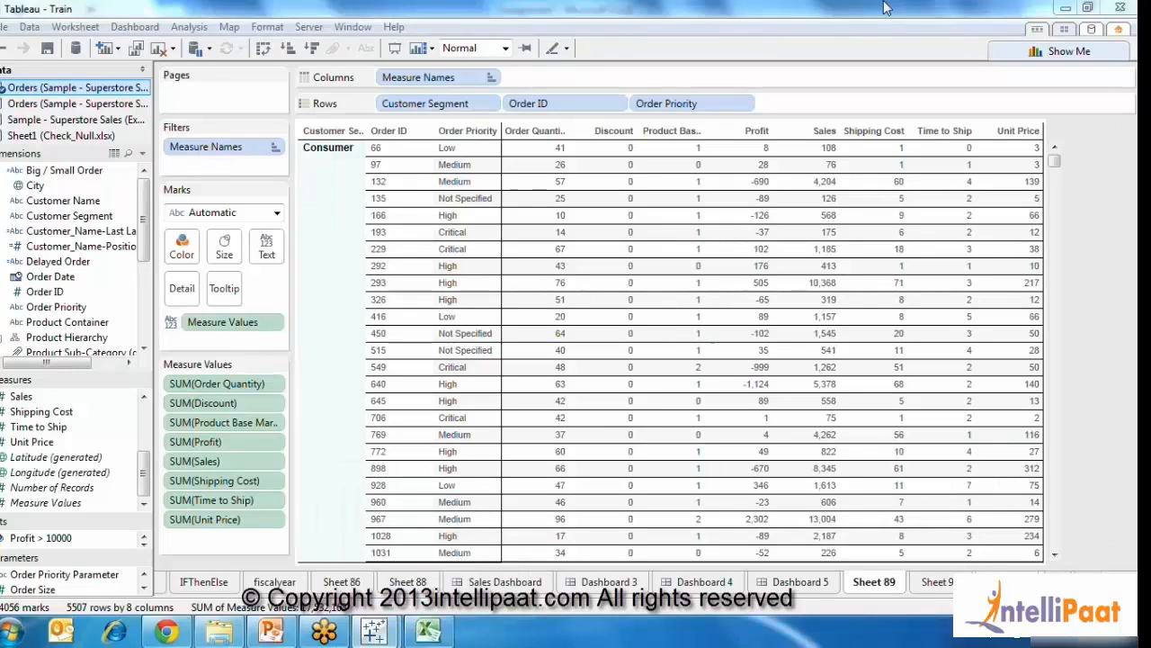
key("Up")
key("Up")
key("Up")
key("Up")
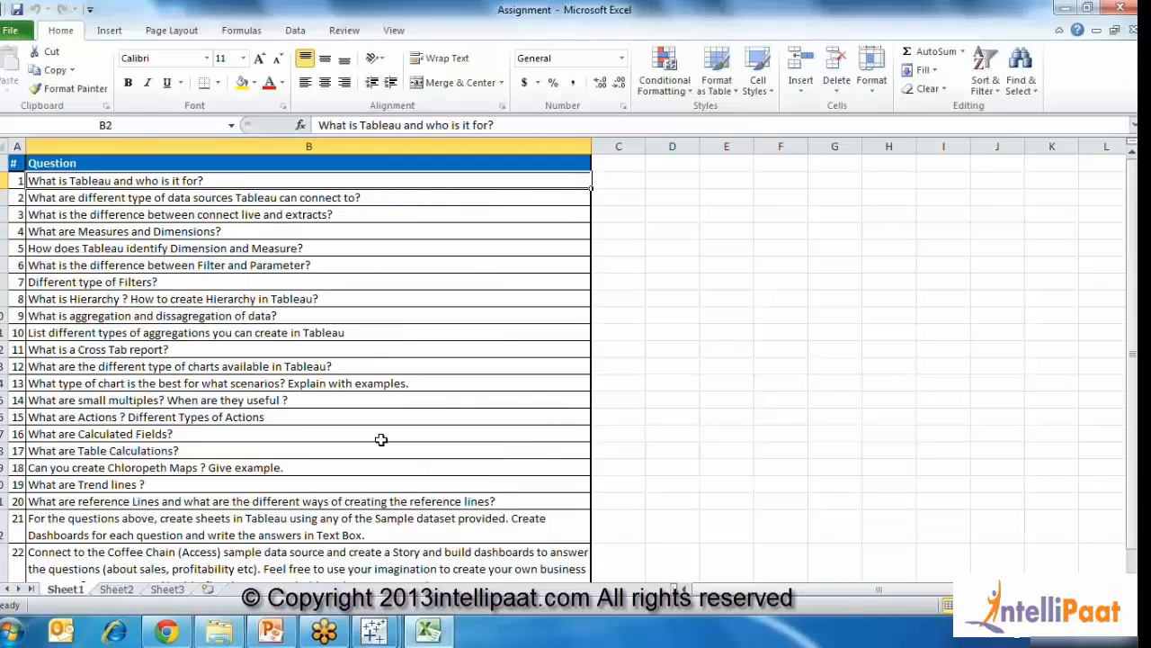
key("Down")
key("Down")
key("Down")
key("Down")
key("Down")
key("Down")
key("Down")
key("Down")
key("Down")
key("Down")
key("Down")
key("Down")
key("Down")
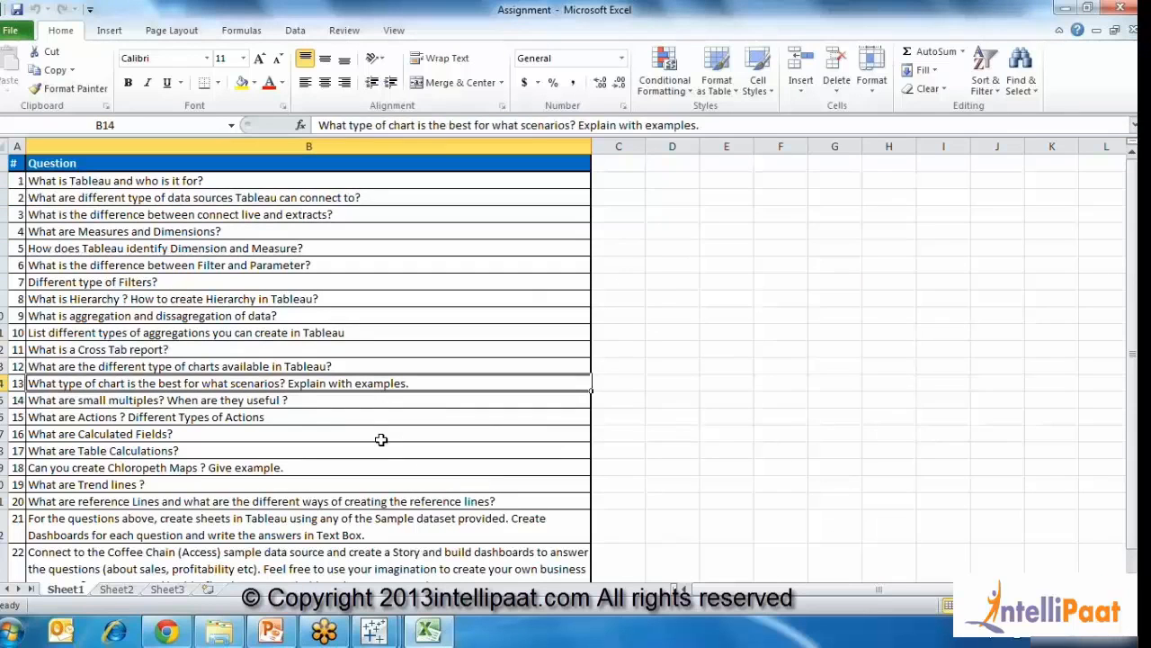
key("Down")
key("Down")
key("Down")
key("Down")
key("Down")
key("Down")
key("Down")
key("Down")
key("Down")
key("Up")
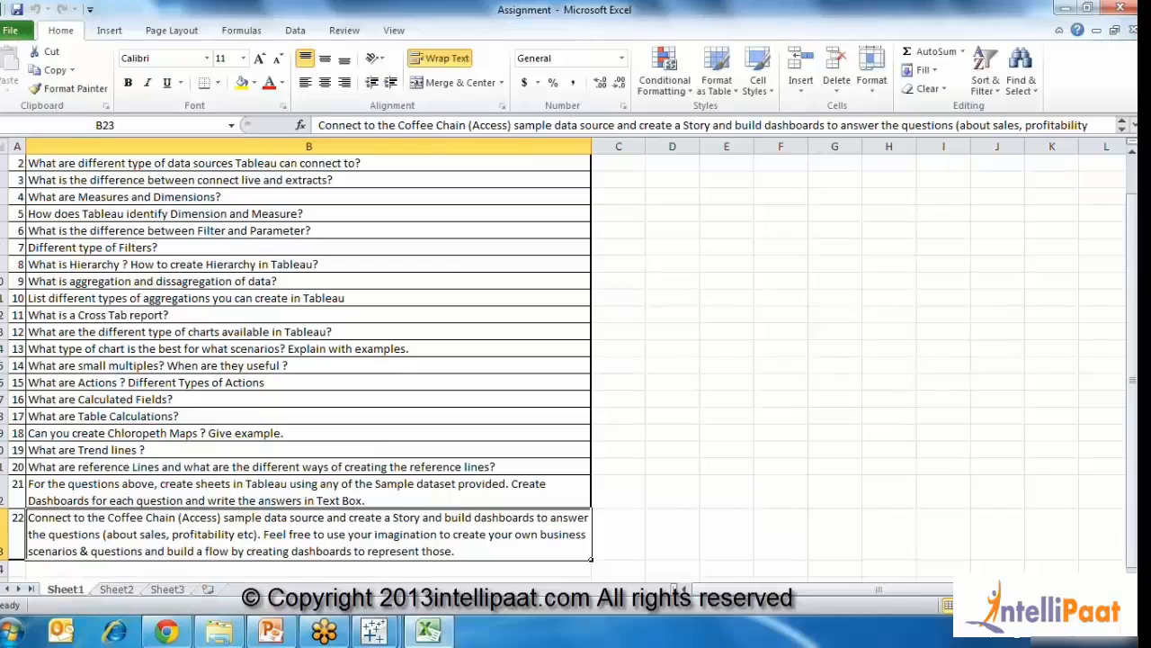
Switch to the Dashboard_Training workbook in Tableau and connect to the saved data source Sample - Coffee Chain (Access).
mouse_move(372, 637)
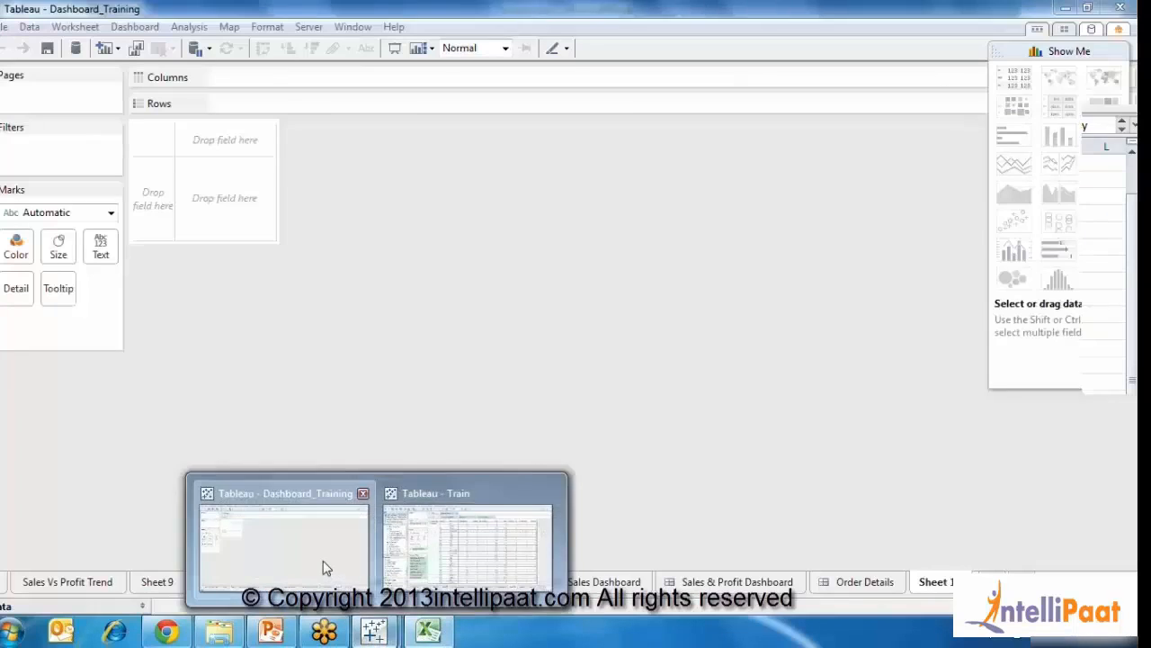
left_click(323, 560)
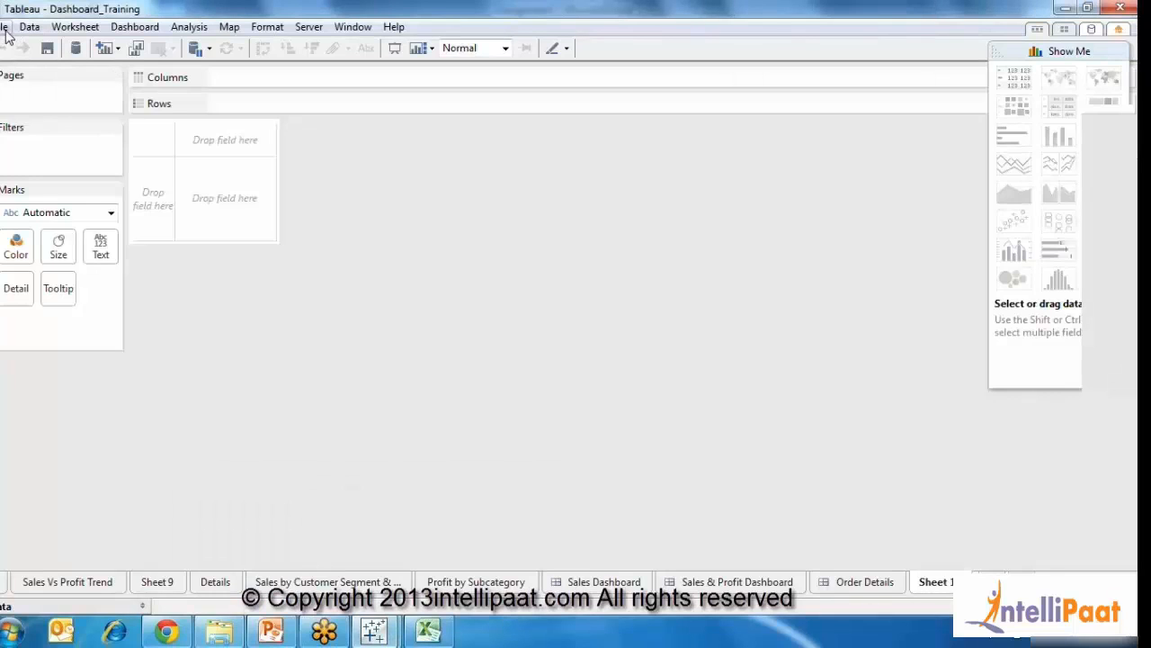
left_click(76, 48)
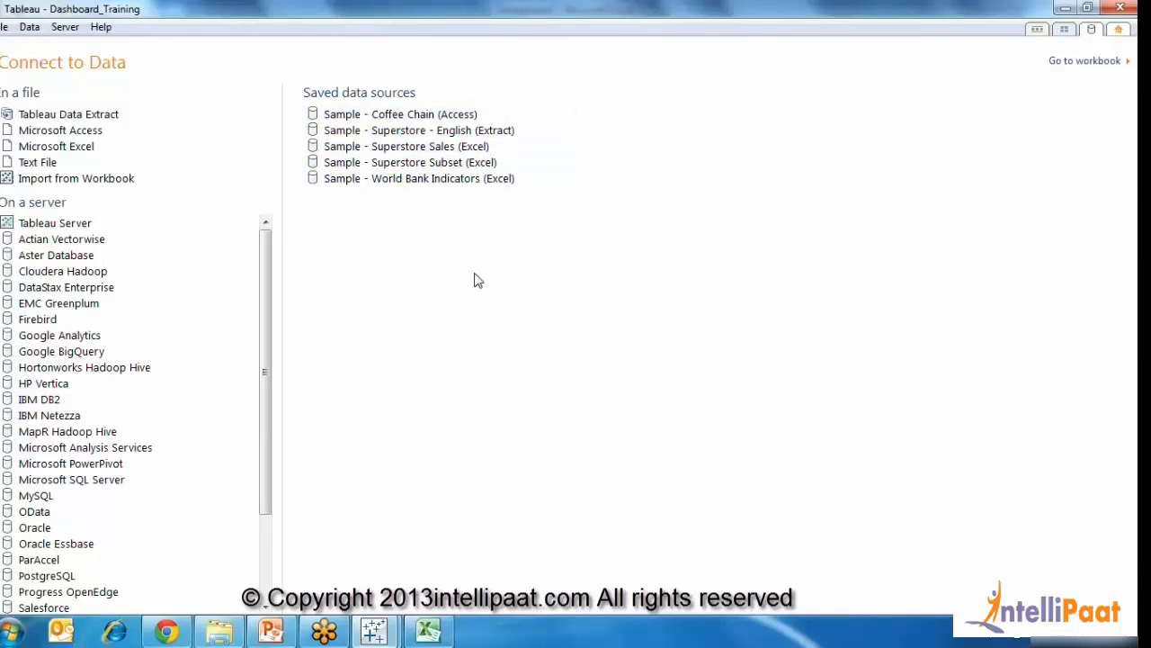
left_click(429, 115)
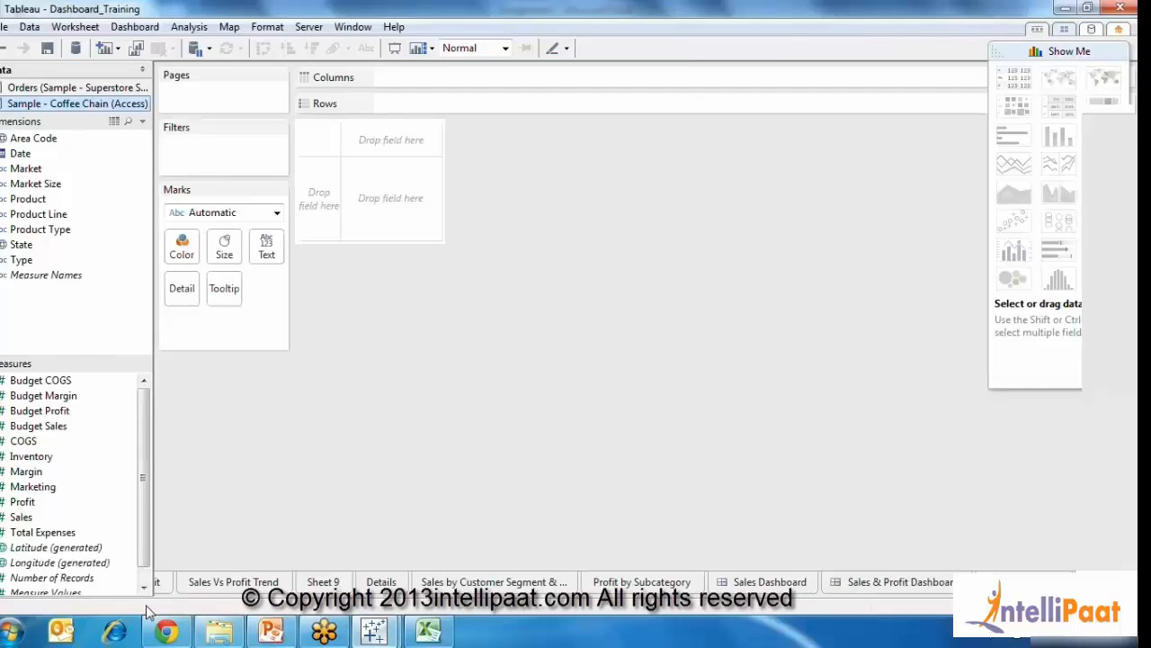
Minimize the data window and collapse Show Me to clear the empty worksheet's workspace.
left_click(142, 70)
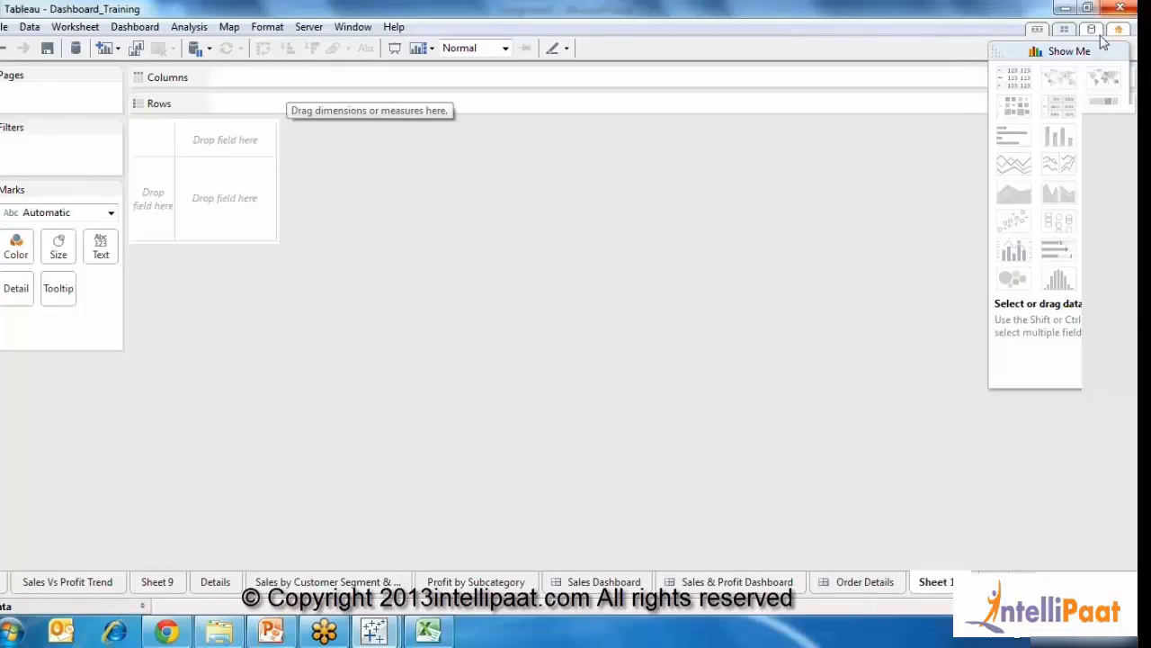
left_click(1062, 49)
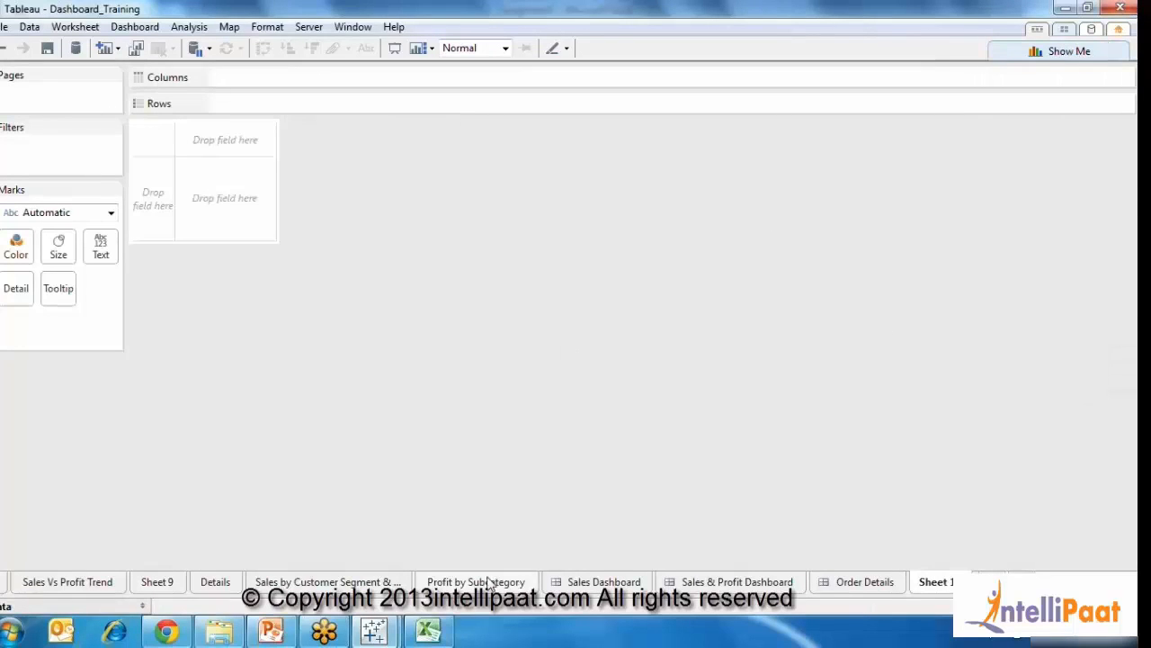
Switch to the Tableau Overview_July presentation in PowerPoint and present the slides on fiscal dates, dashboards and actions.
left_click(430, 631)
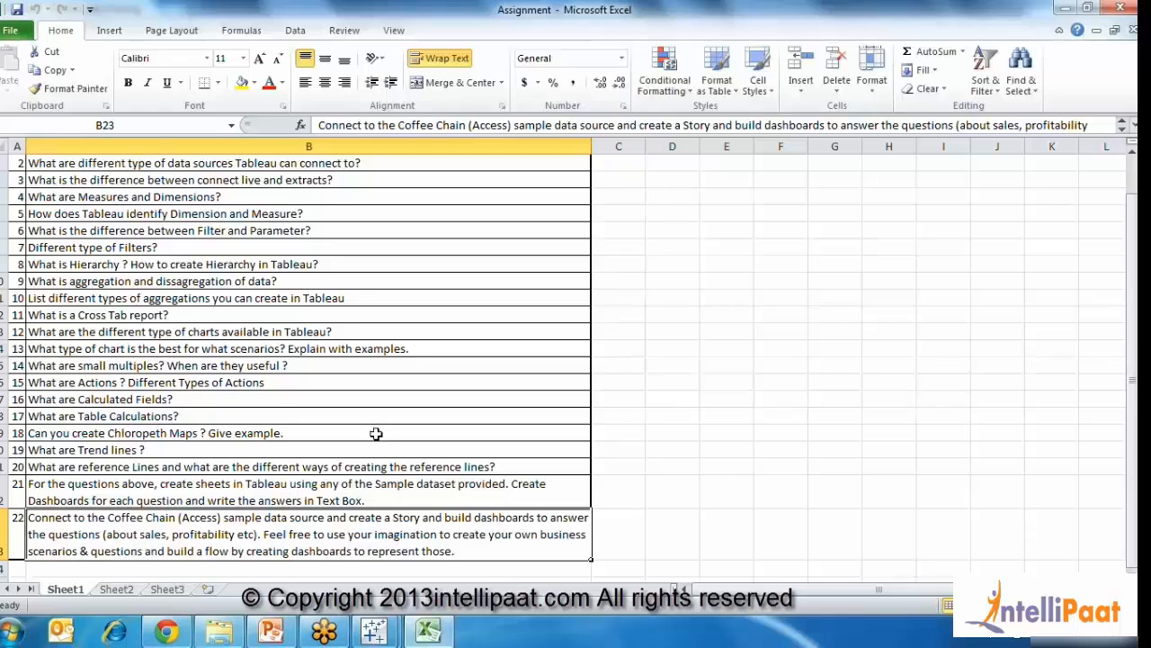
left_click(272, 632)
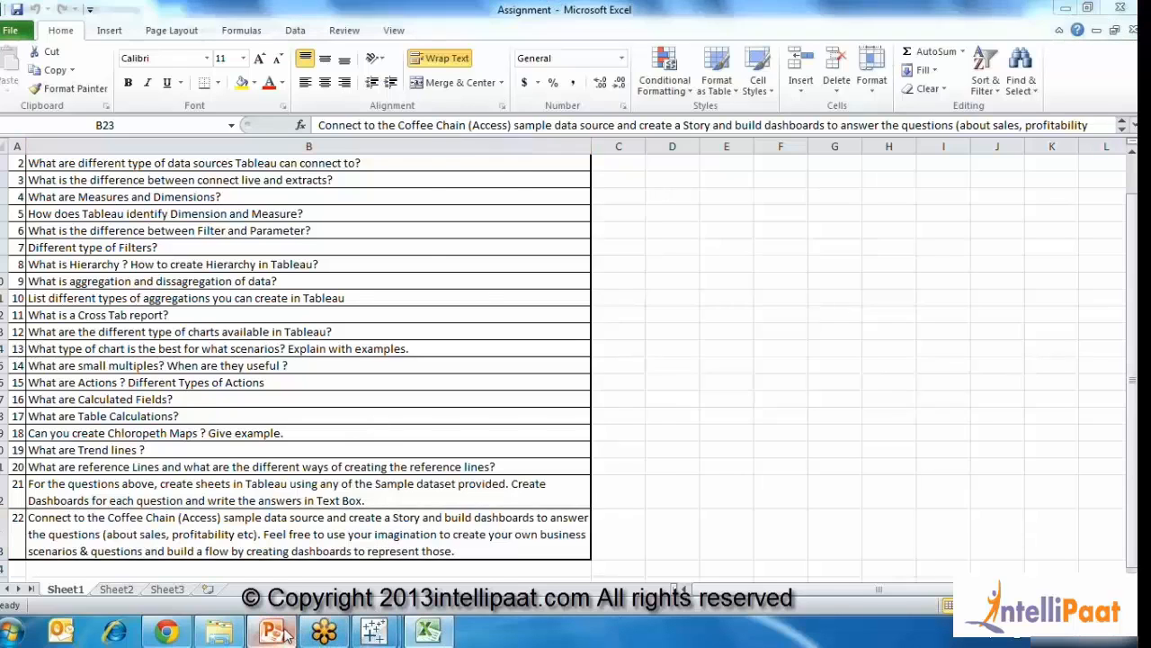
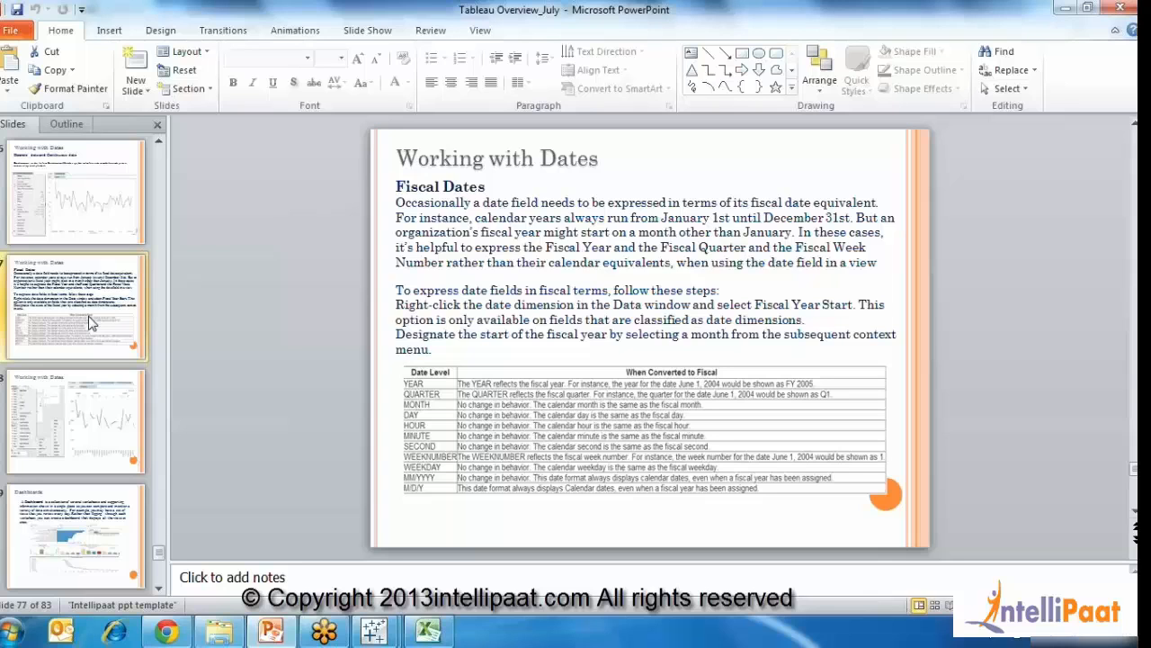
key("shift+F5")
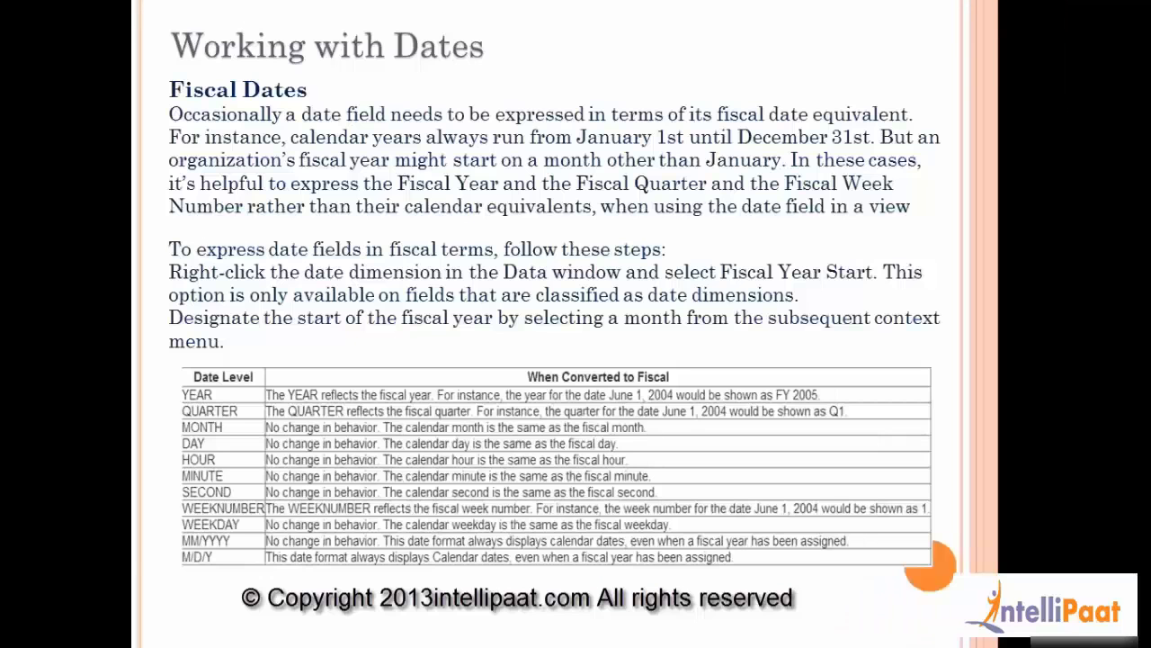
key("Right")
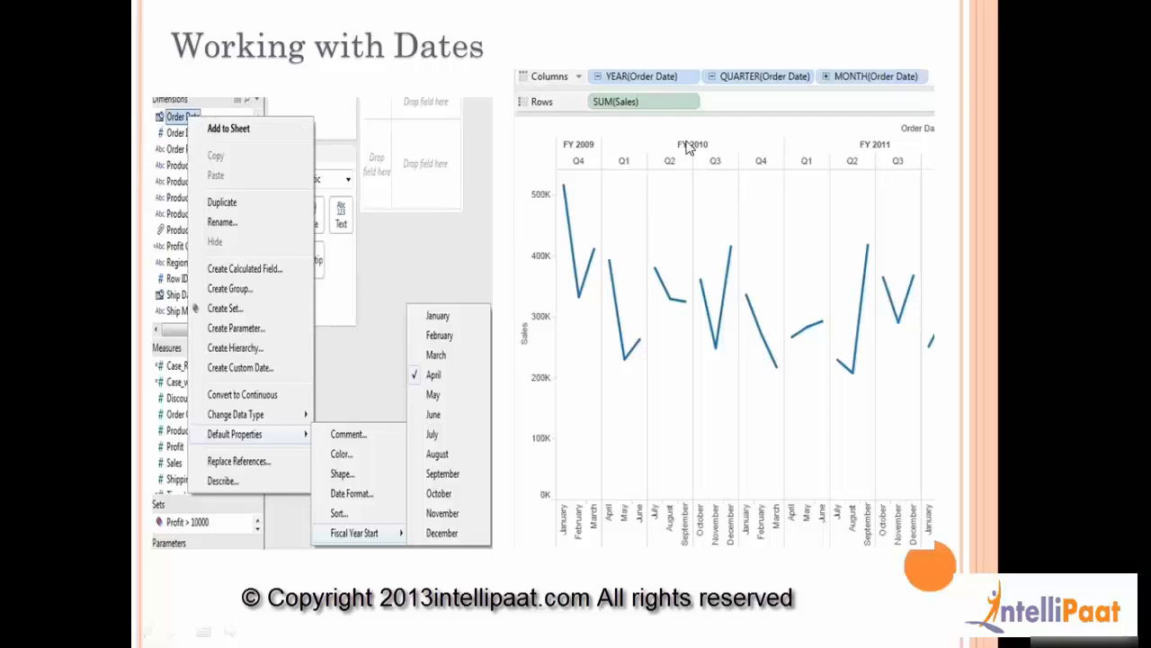
left_click(639, 301)
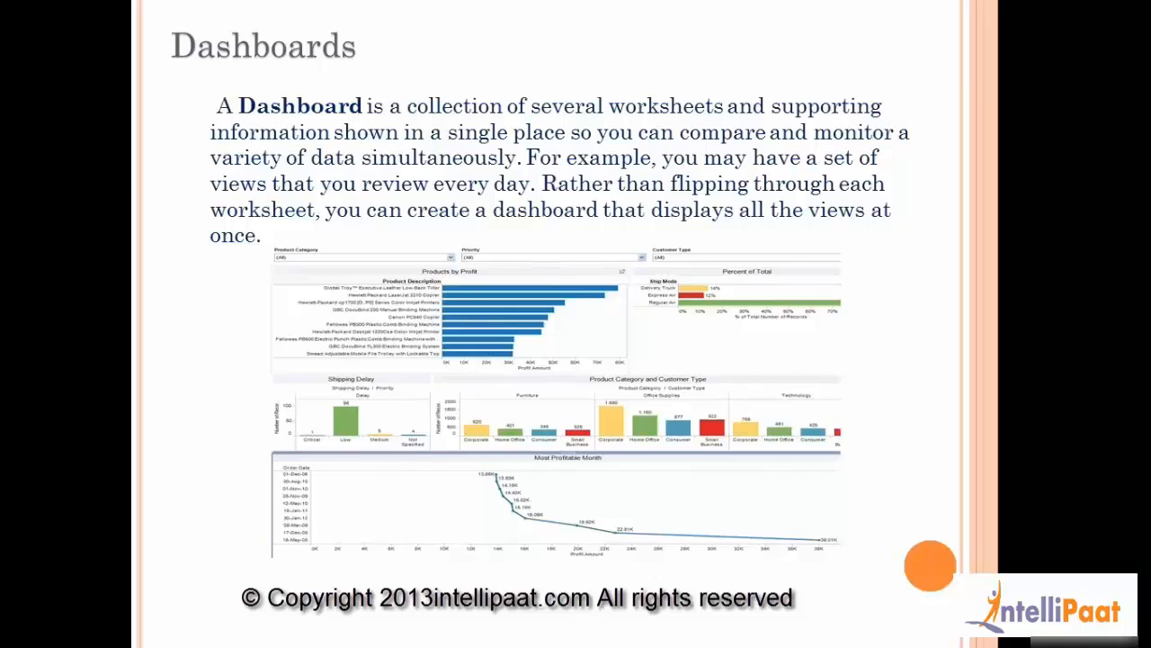
key("Right")
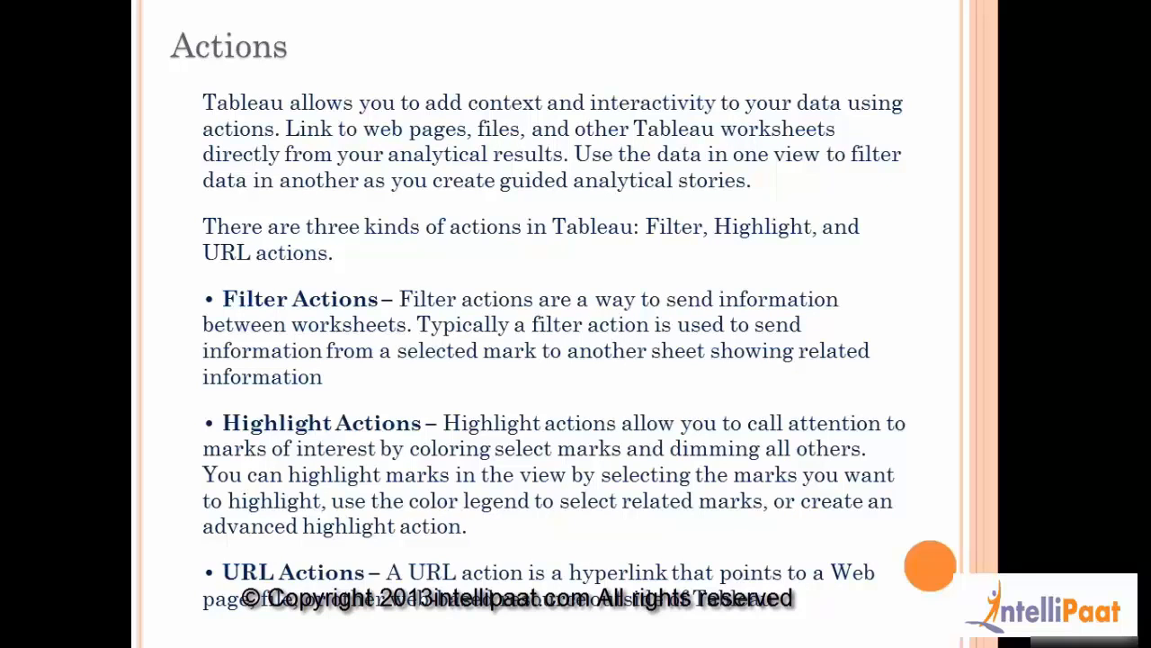
key("Right")
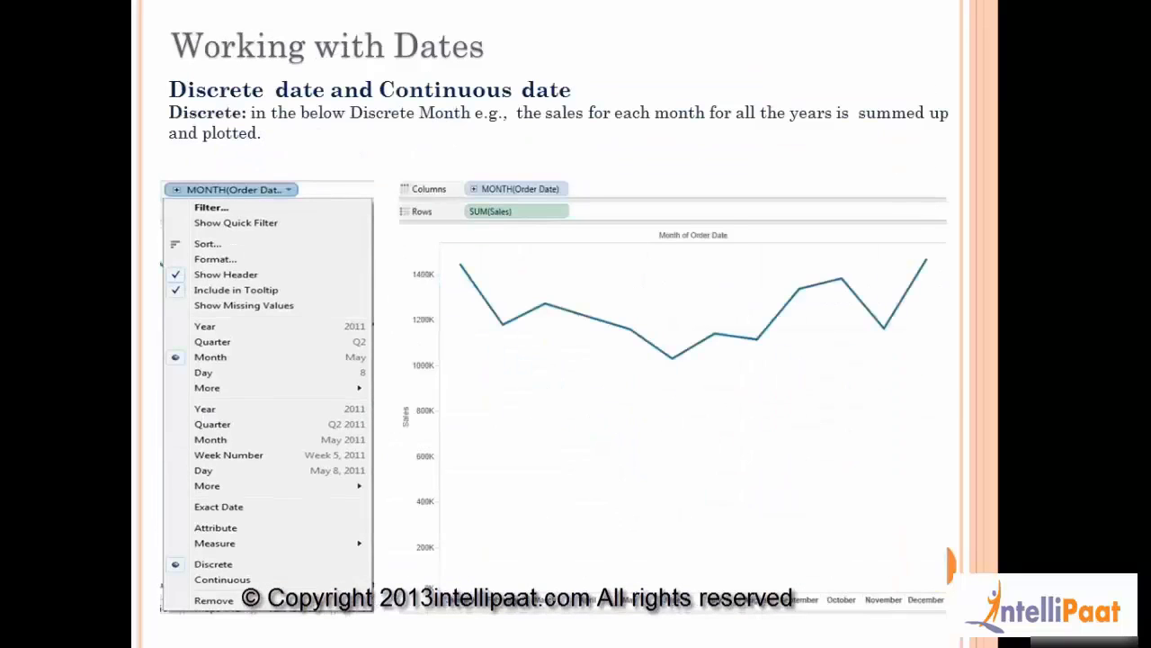
Switch to the Dashboard_Training workbook in Tableau and open the Sales Dashboard.
key("alt+Tab")
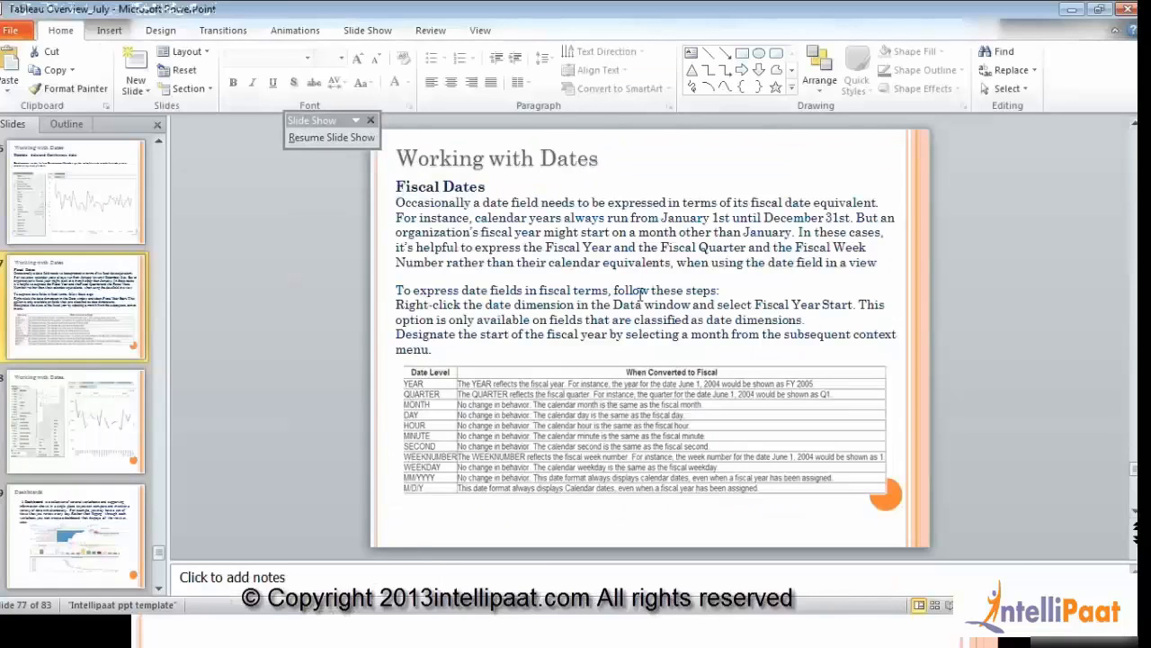
key("alt+Tab")
key("alt+Tab")
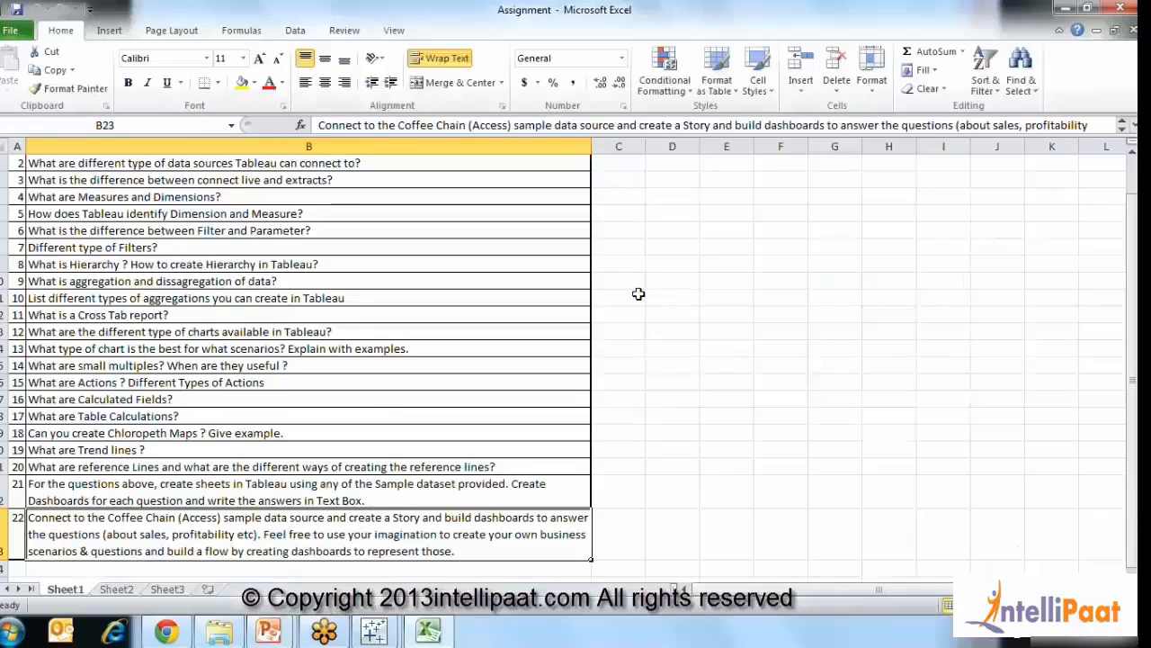
mouse_move(374, 630)
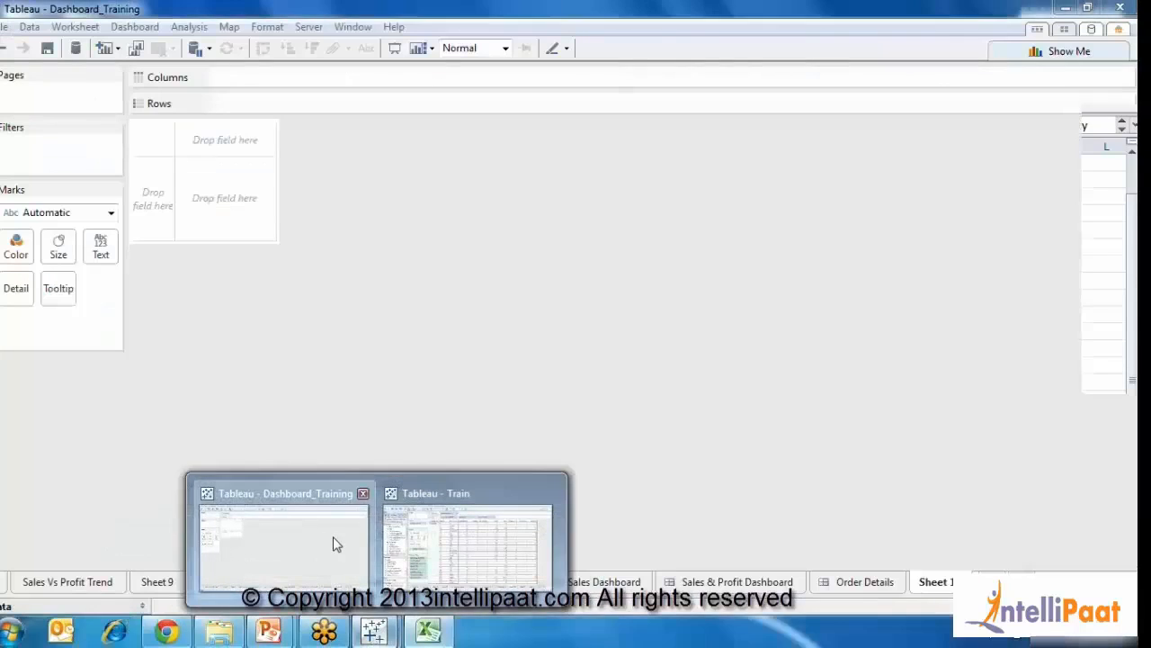
left_click(333, 544)
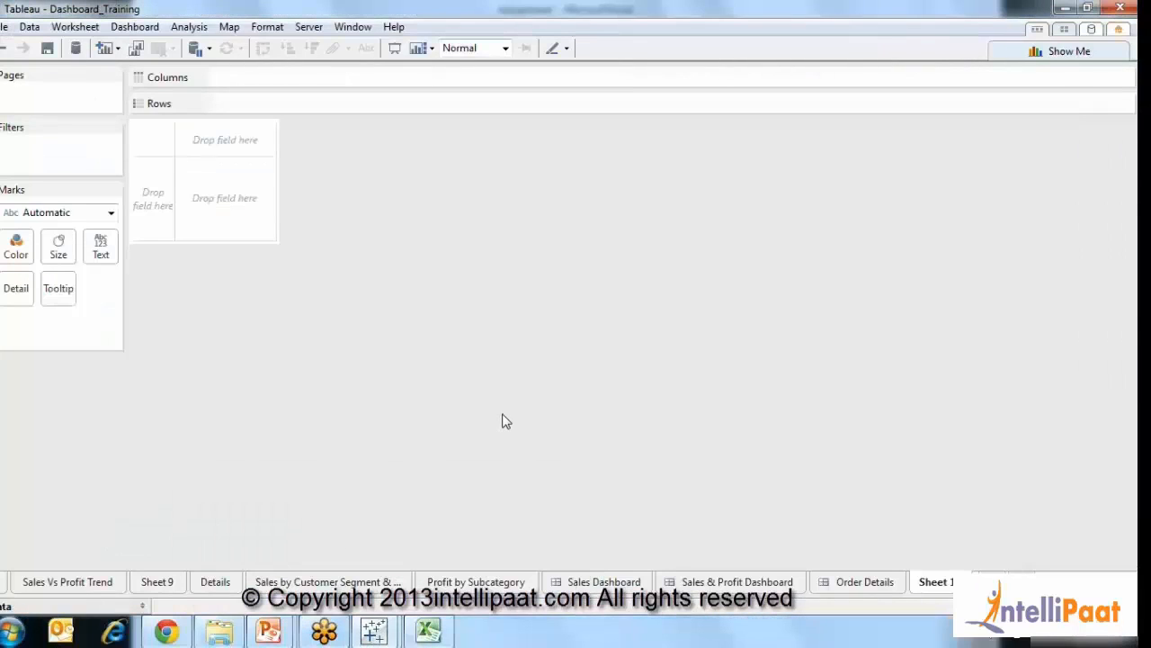
left_click(1074, 606)
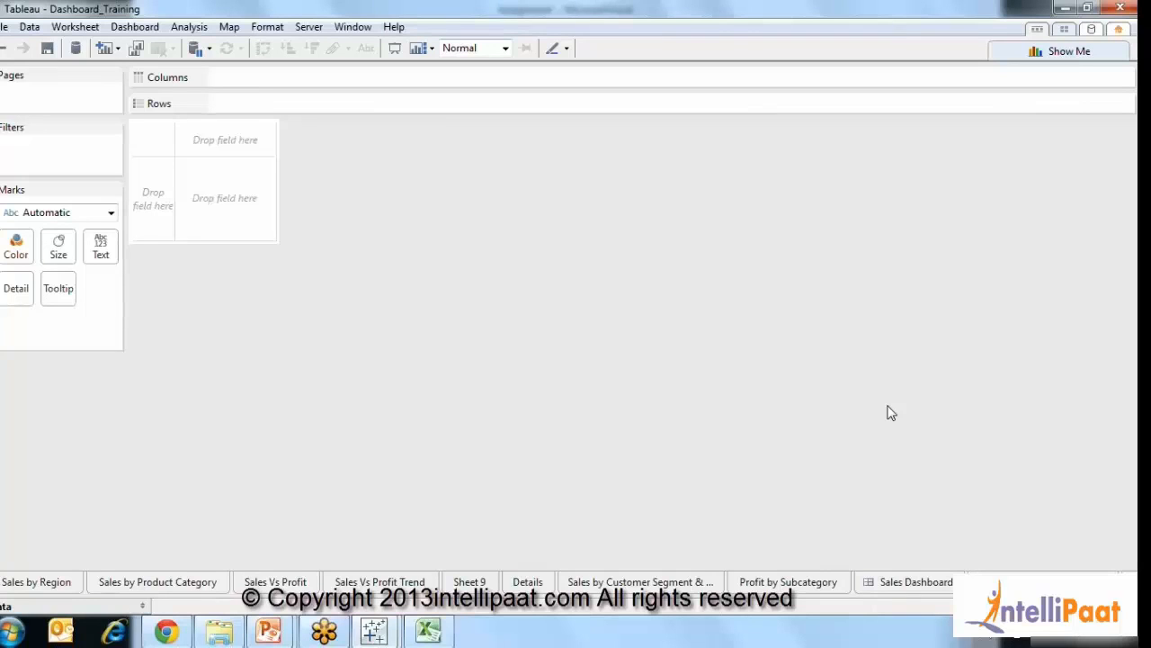
left_click(895, 582)
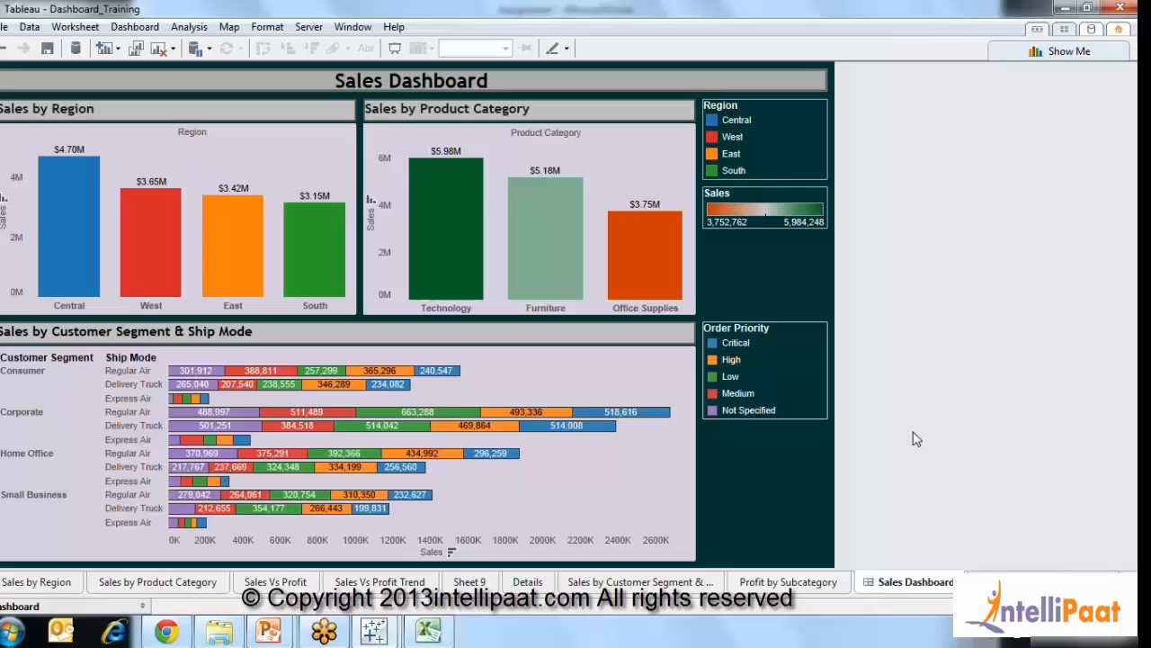
Examine the Sales Dashboard's charts for region, product category, and customer segment and ship mode, along with the Order Priority legend.
left_click(763, 508)
left_click(852, 491)
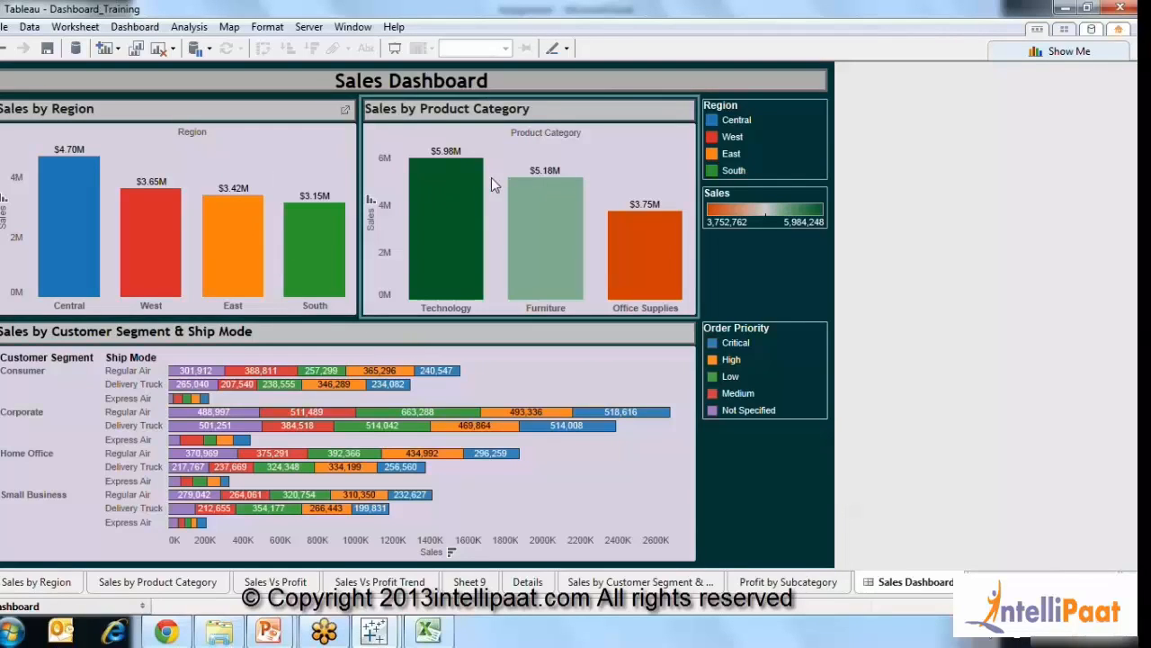
mouse_move(417, 173)
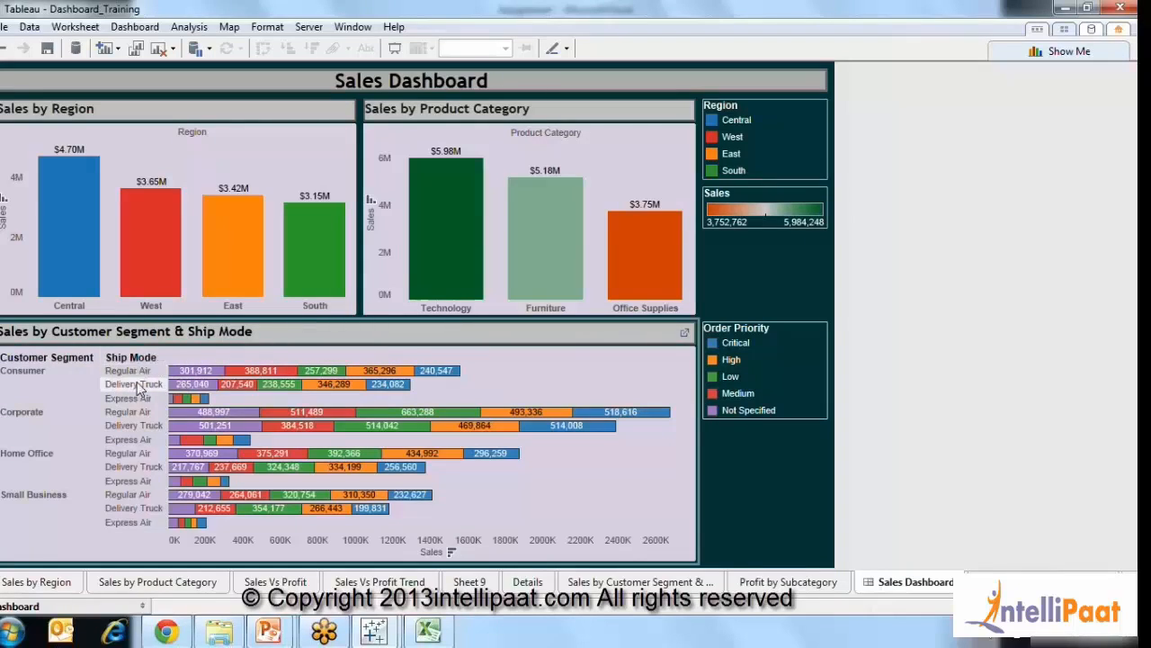
mouse_move(196, 373)
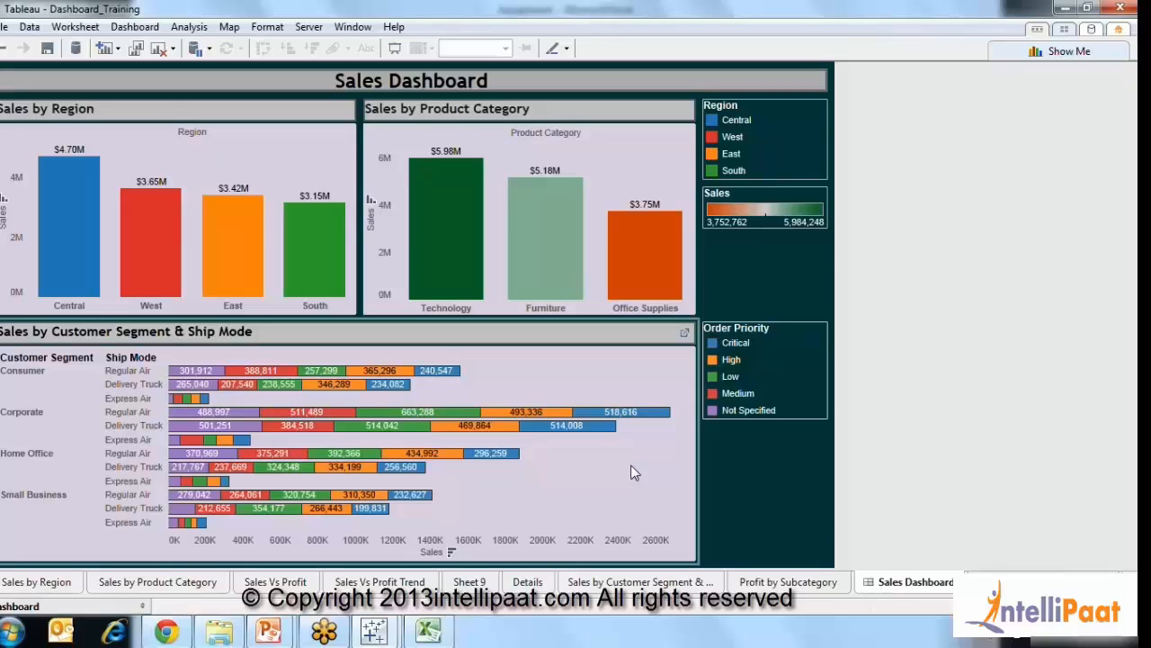
mouse_move(315, 376)
left_click(795, 382)
left_click(243, 400)
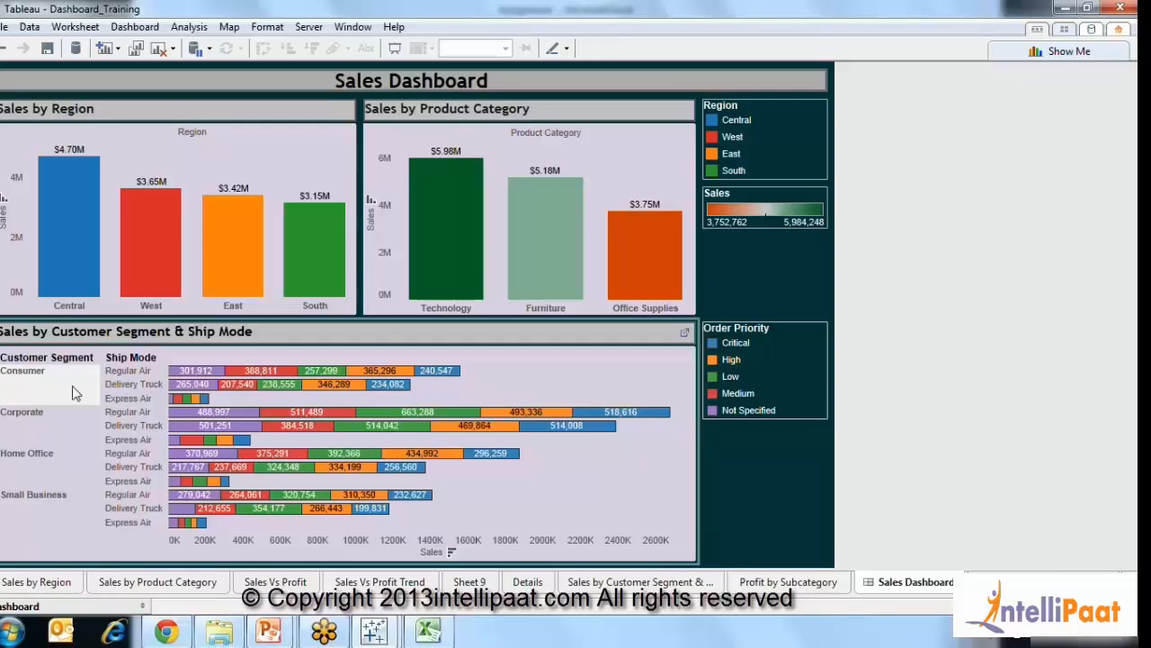
mouse_move(335, 372)
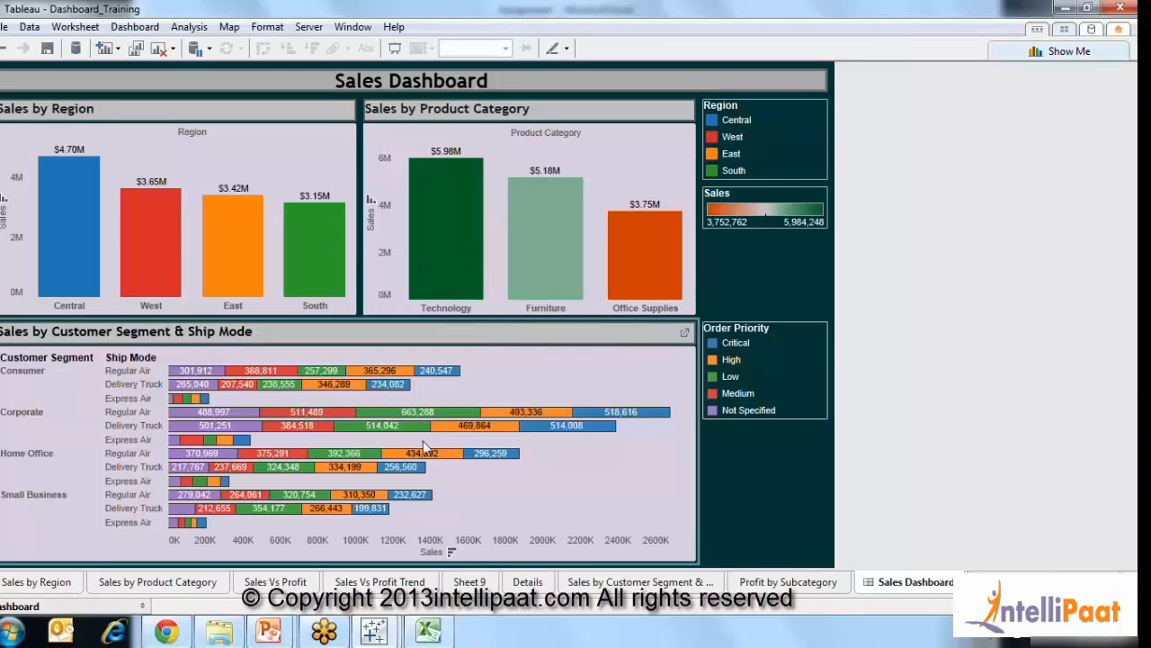
mouse_move(400, 436)
mouse_move(189, 401)
mouse_move(198, 509)
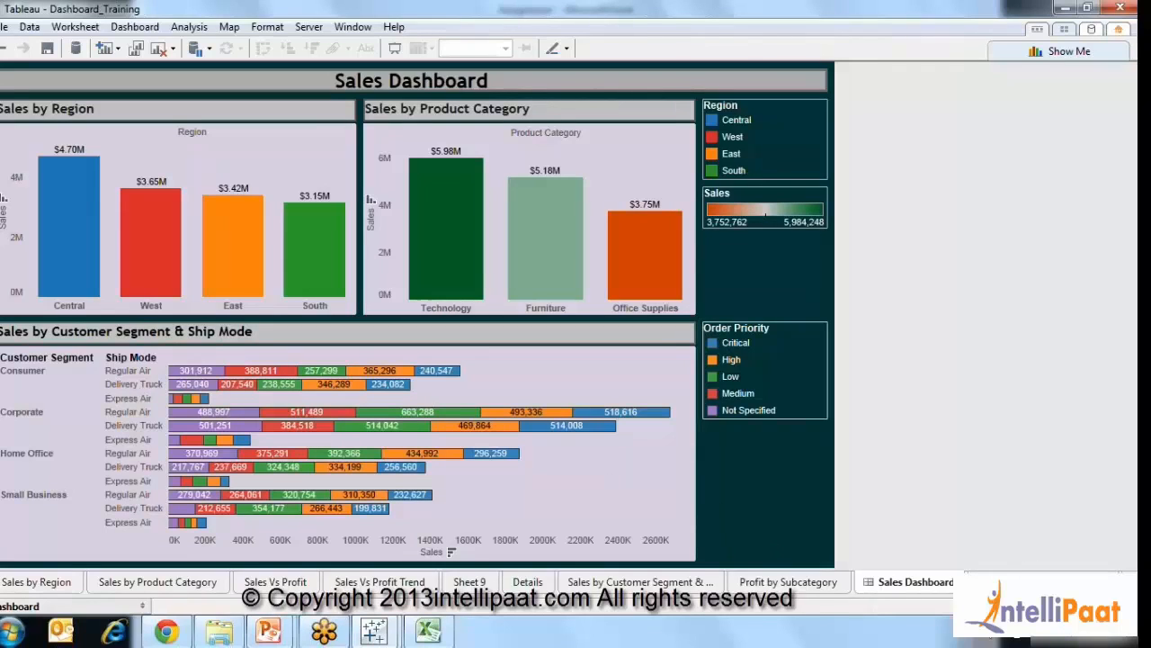
Open the Sales & Profit Dashboard and inspect the monthly profit and sales lines in the Sales Vs Profit Trend chart.
left_click(1021, 582)
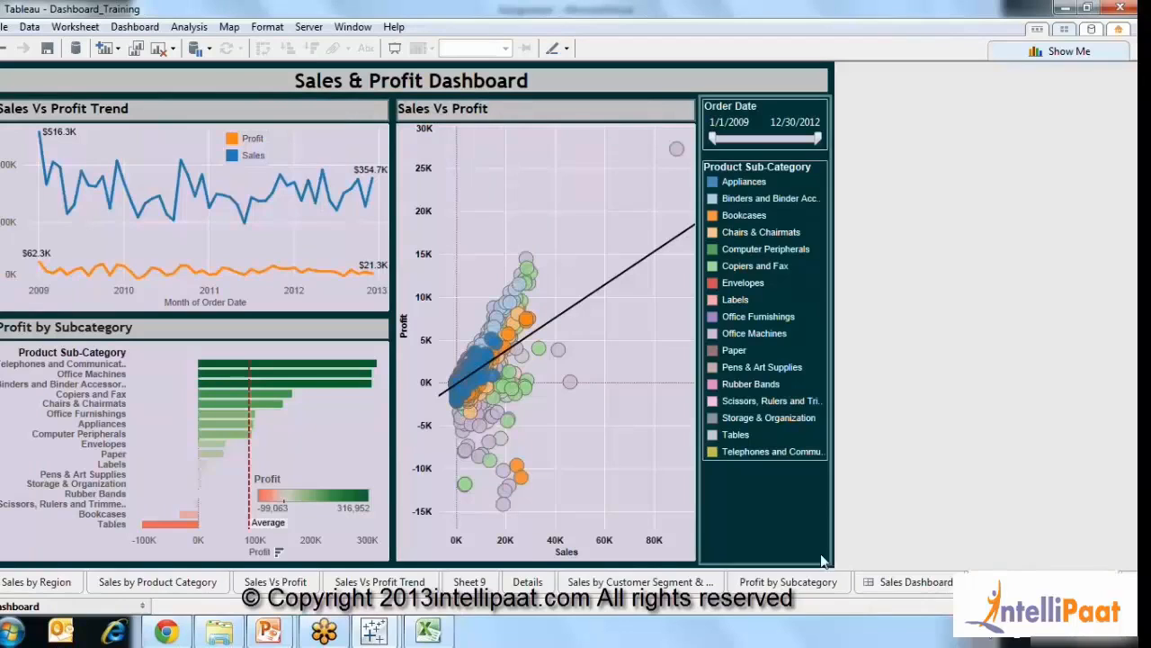
left_click(805, 520)
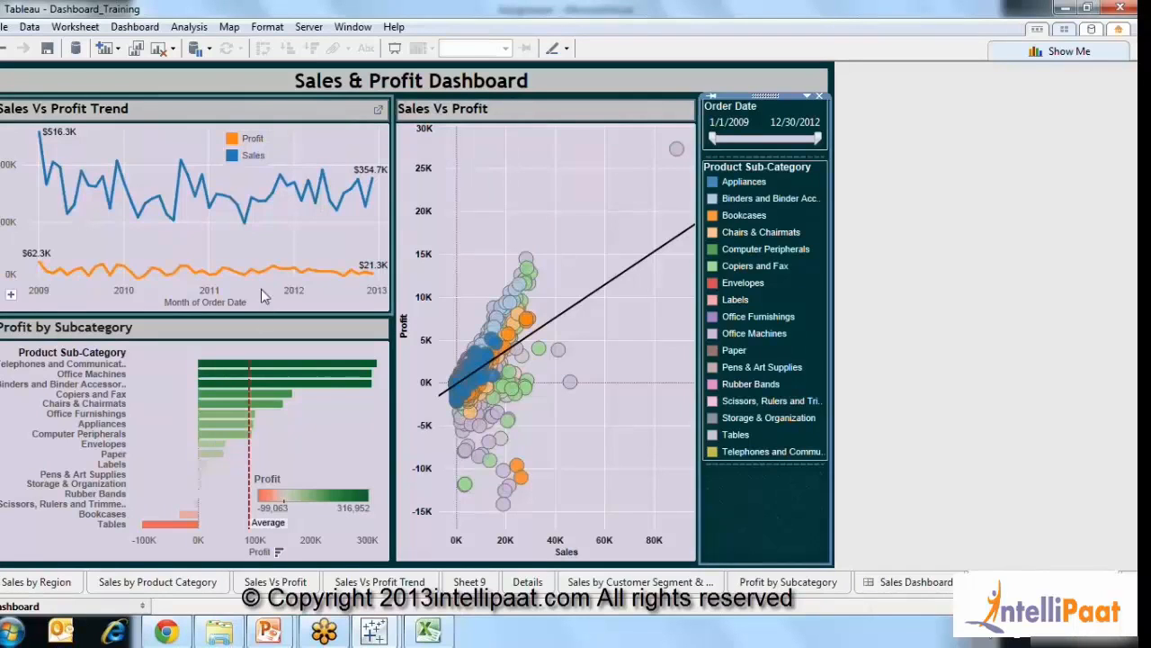
left_click(294, 241)
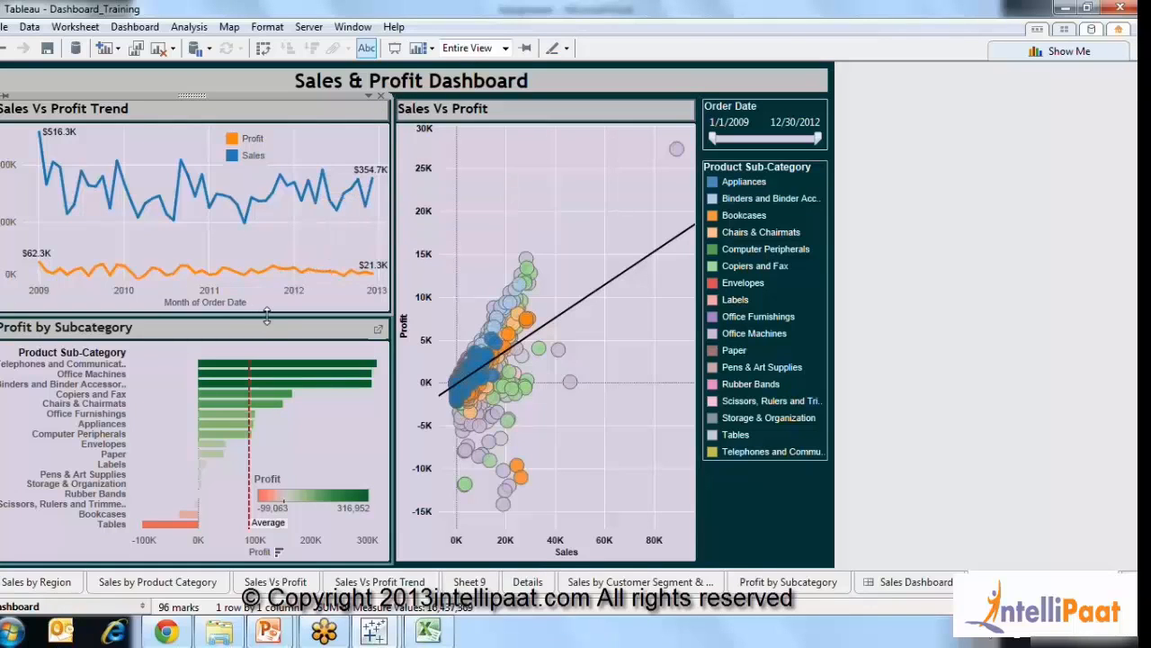
mouse_move(203, 274)
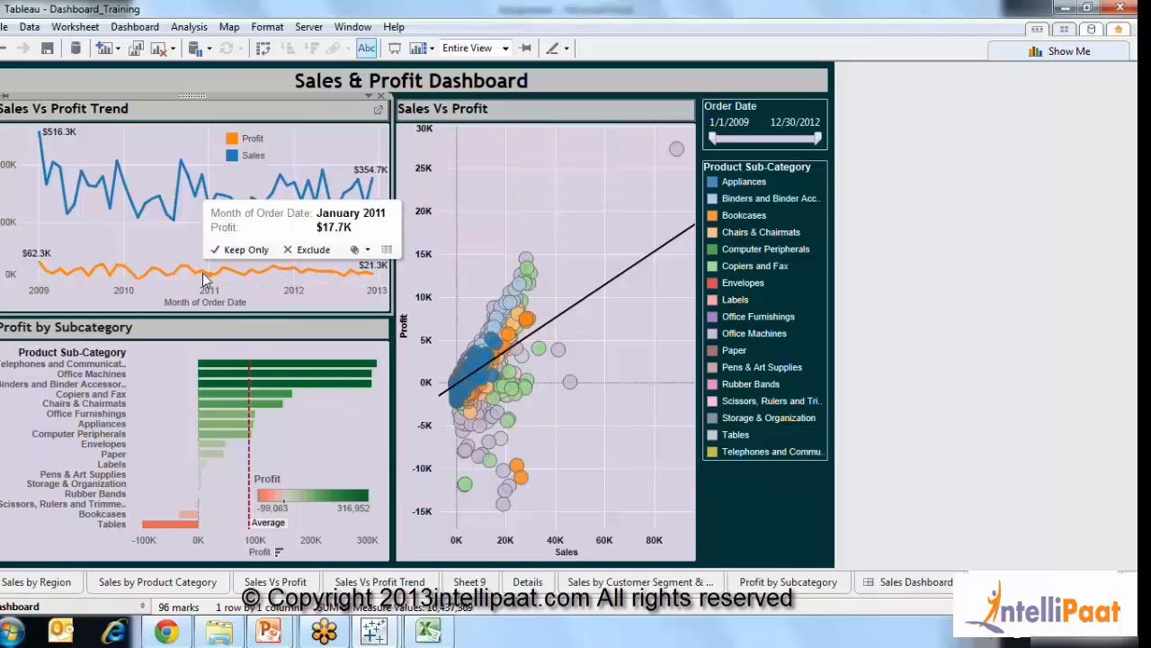
mouse_move(58, 274)
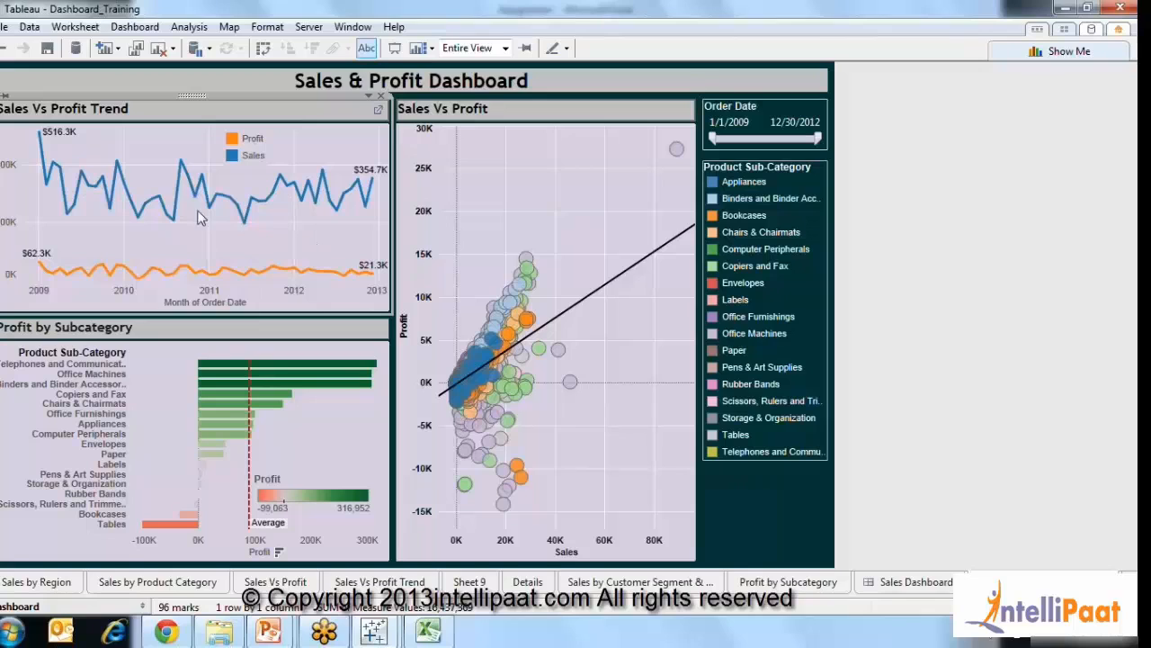
mouse_move(355, 194)
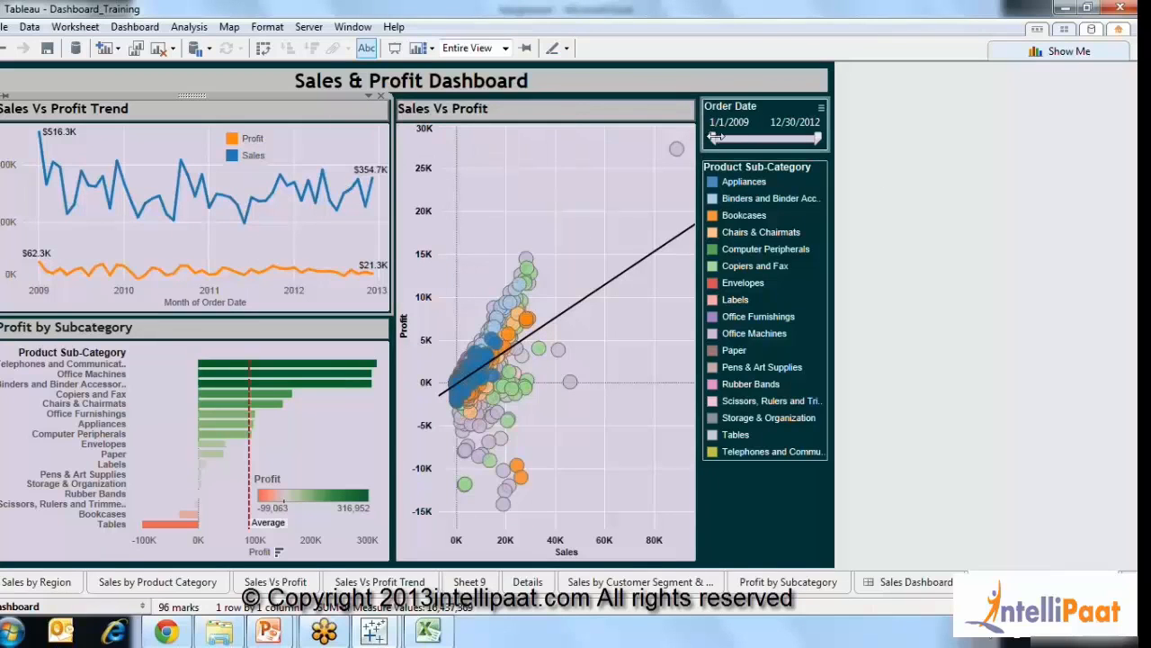
Adjust the Order Date filter to the range 1/26/2009 to 12/4/2012.
left_click_drag(712, 139, 721, 138)
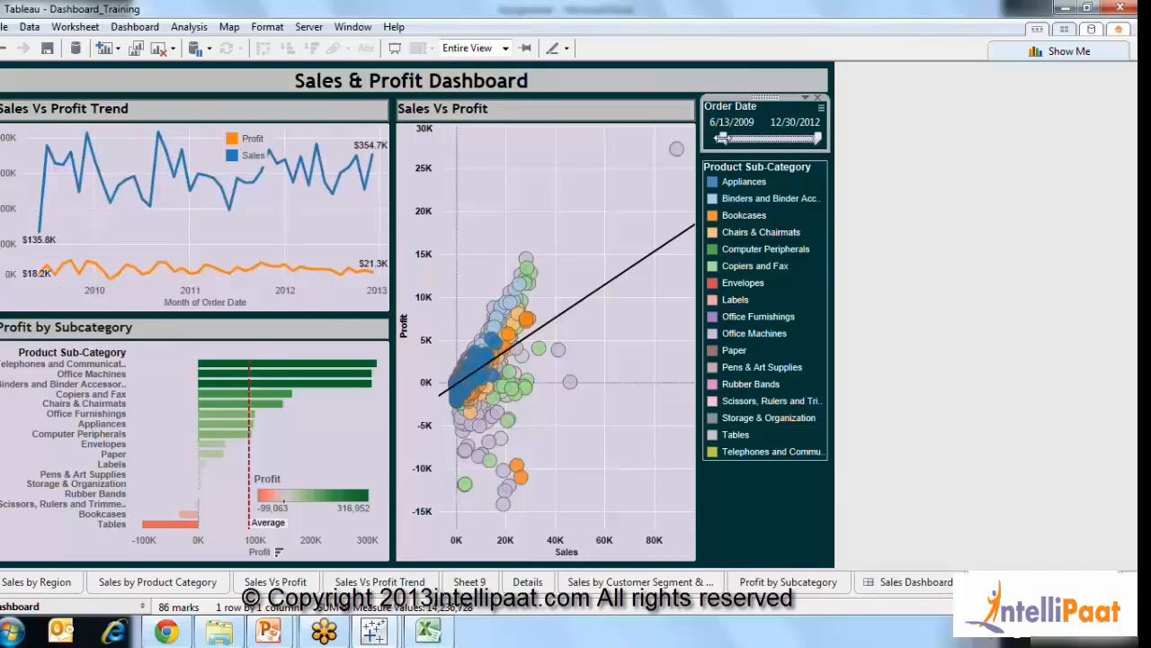
left_click_drag(721, 139, 713, 137)
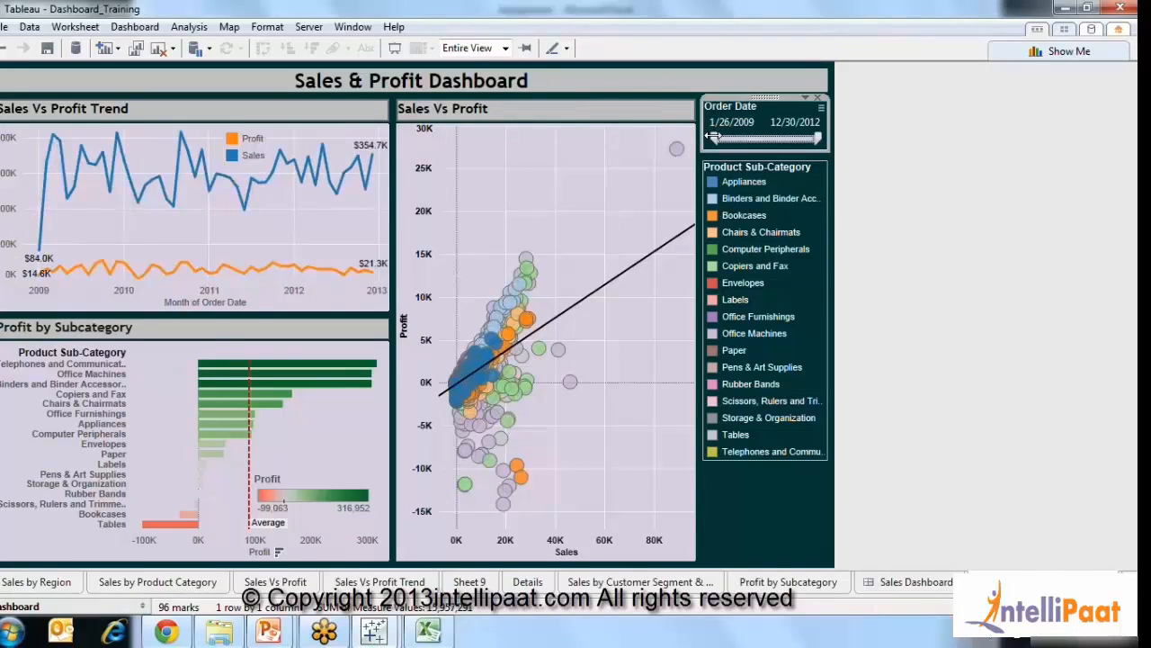
left_click_drag(817, 137, 812, 139)
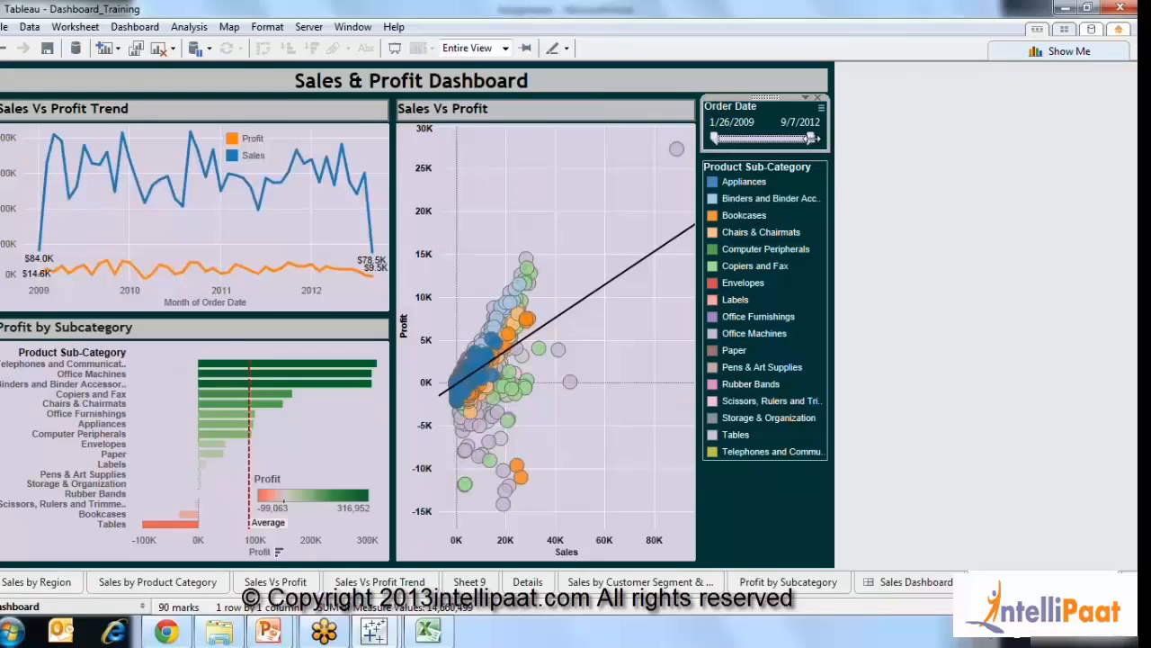
mouse_move(811, 139)
left_mouse_down()
mouse_move(776, 135)
mouse_move(815, 138)
left_mouse_up()
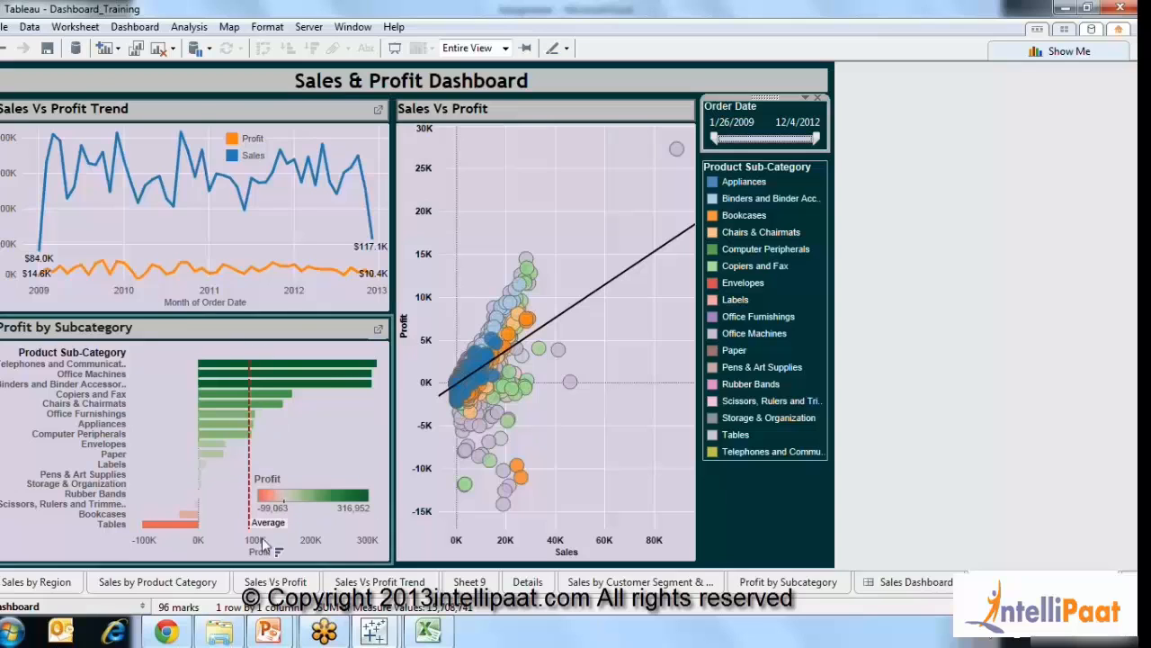
Highlight Appliances, Binders and Binder Accessories, Bookcases and Labels in turn across the dashboard, and clear the highlight.
left_click(580, 176)
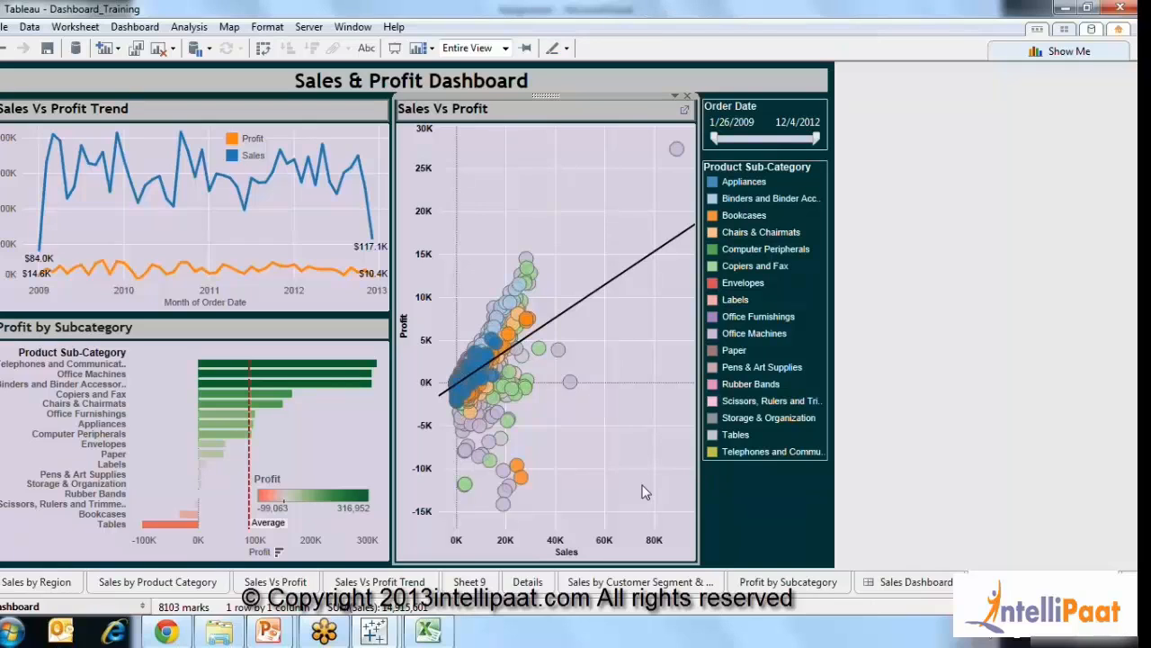
left_click(761, 218)
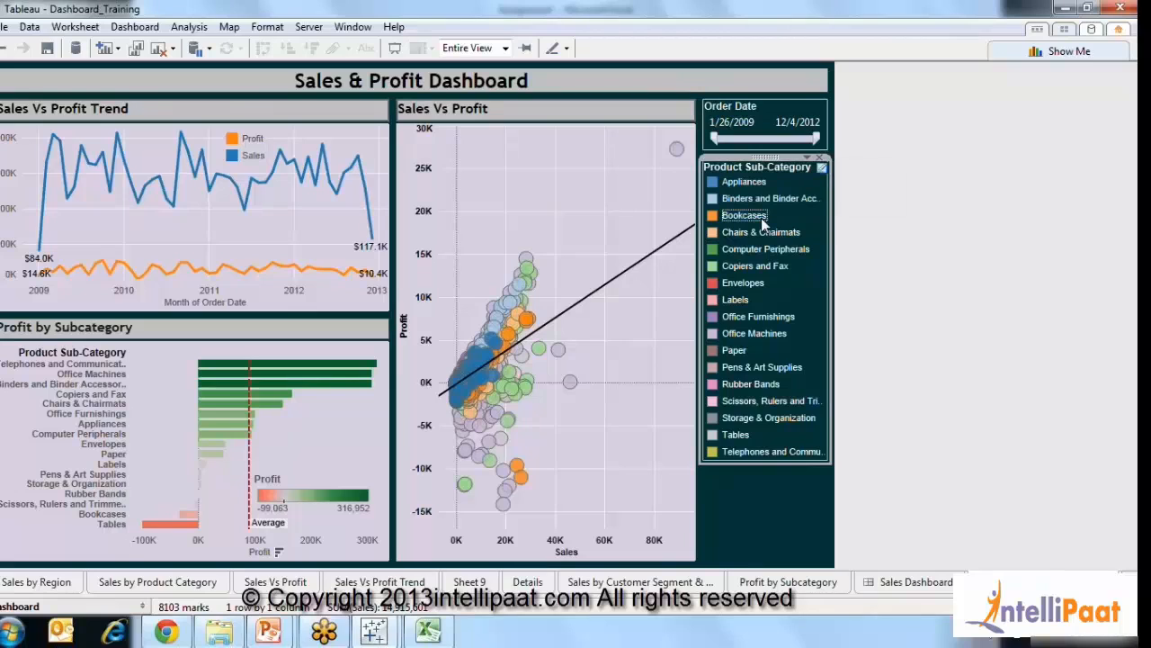
left_click(815, 178)
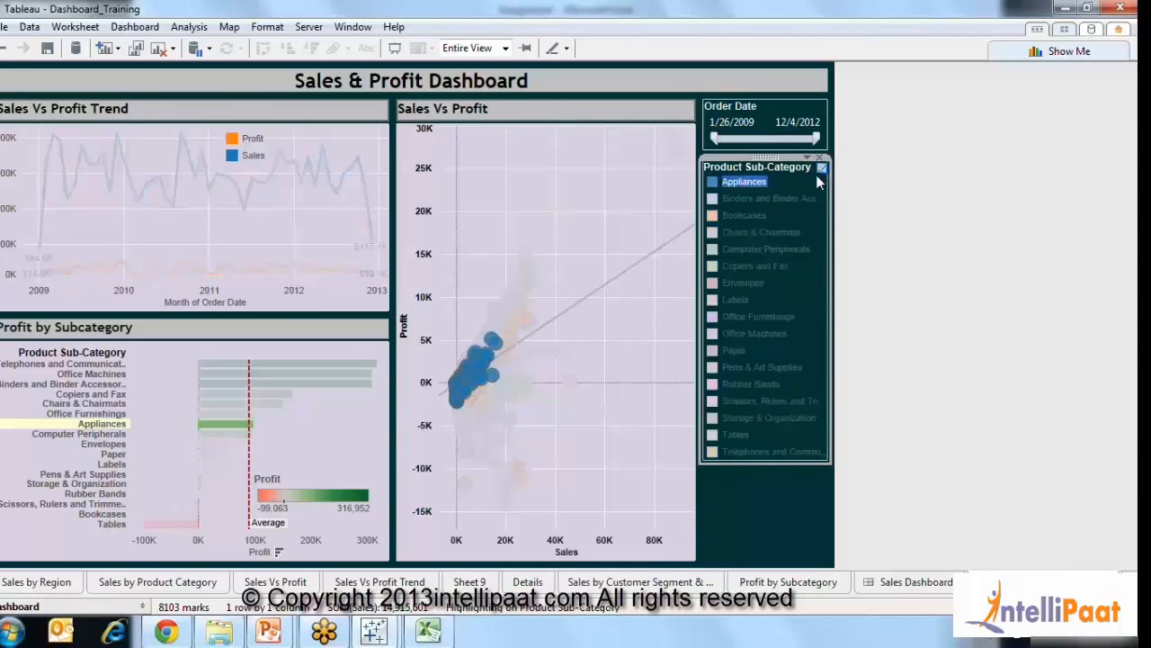
left_click(744, 204)
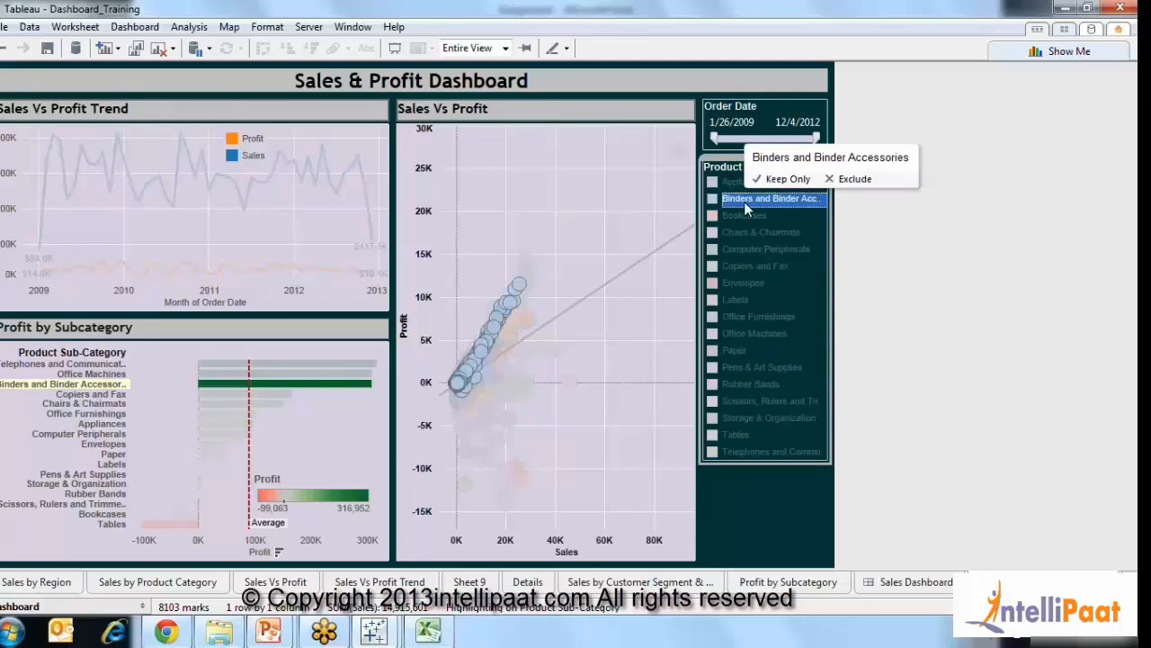
left_click(743, 216)
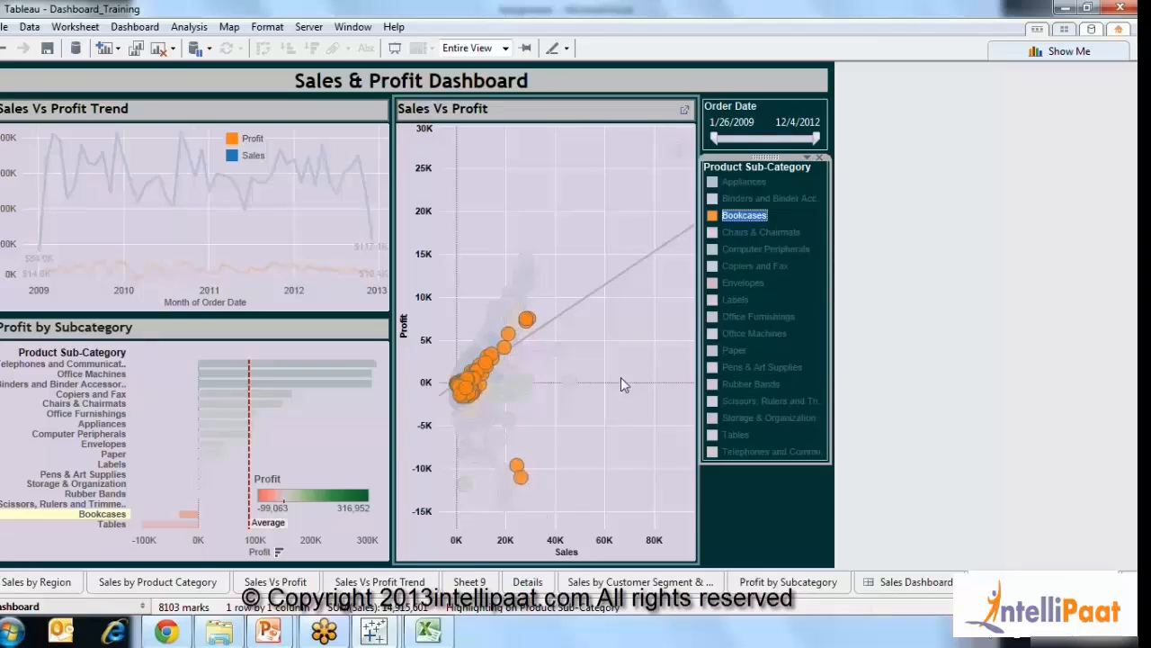
left_click(735, 299)
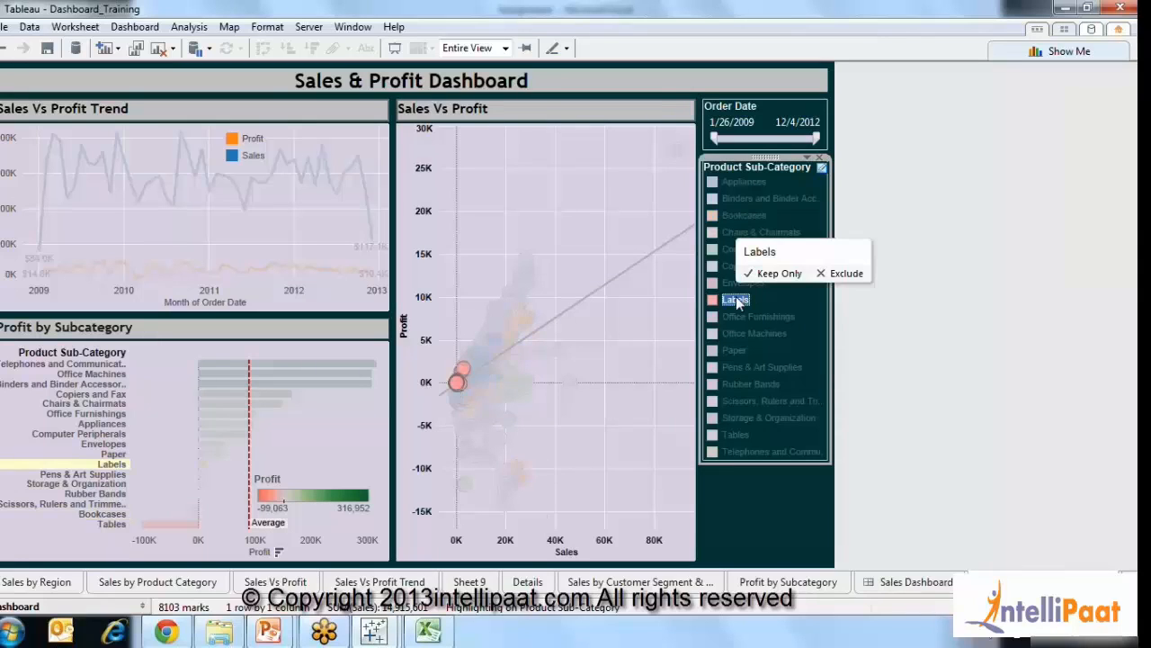
left_click(735, 301)
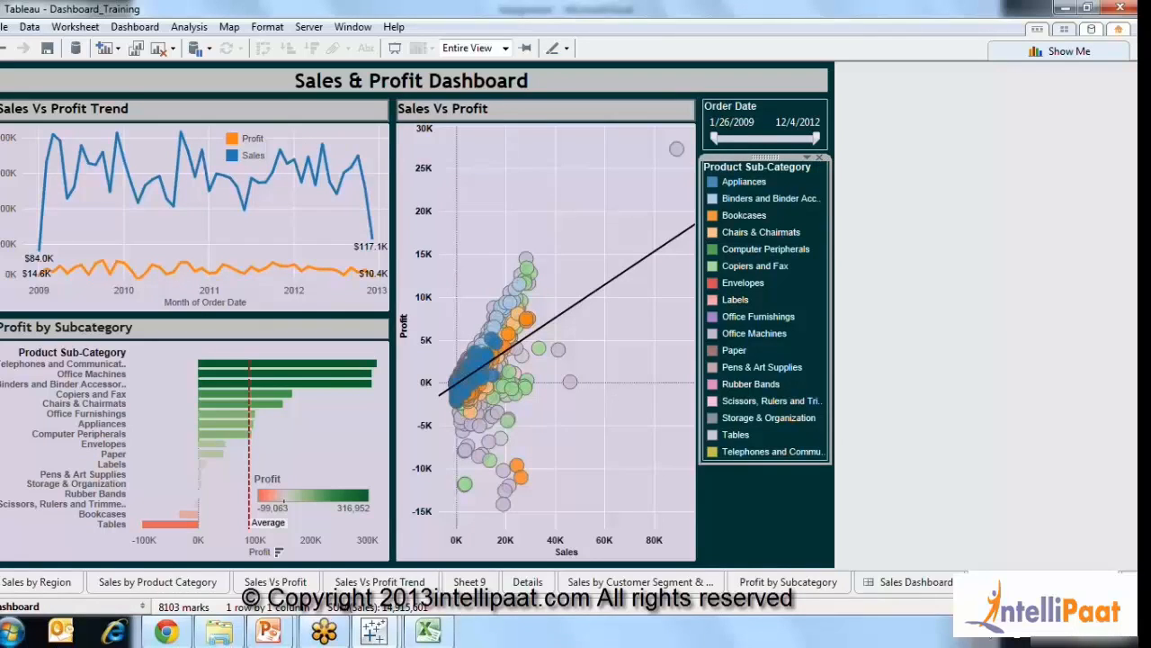
View the Order Details dashboard, and return to the Sales Dashboard to look over its sheet list and layout settings.
left_click(1061, 606)
left_click(968, 583)
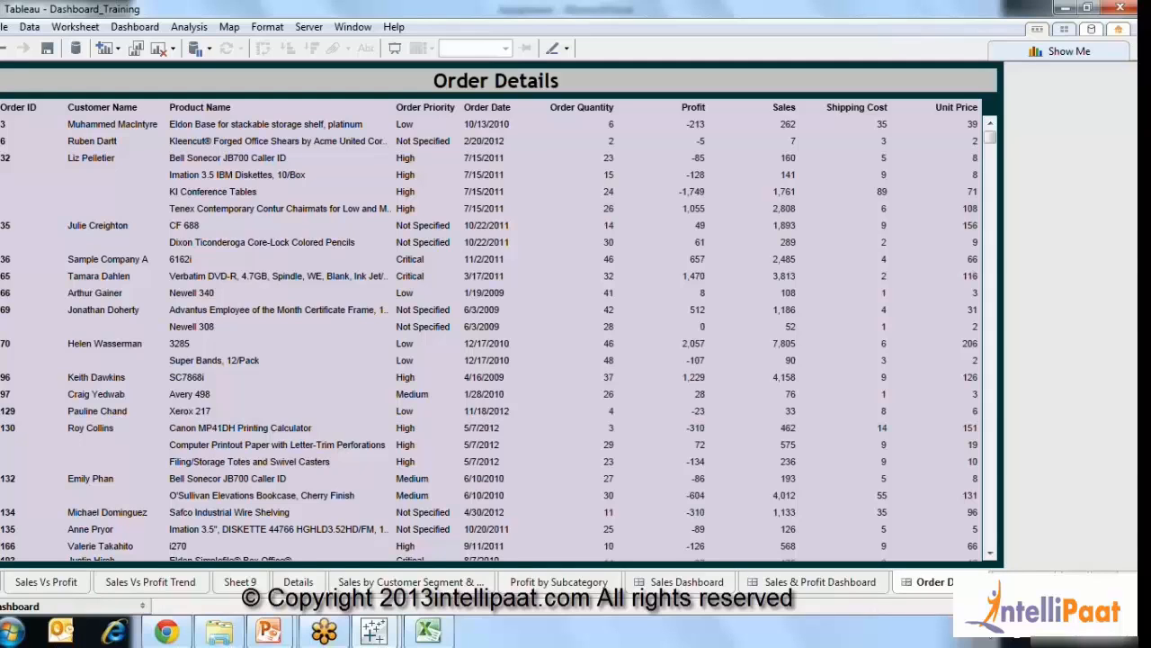
left_click(685, 582)
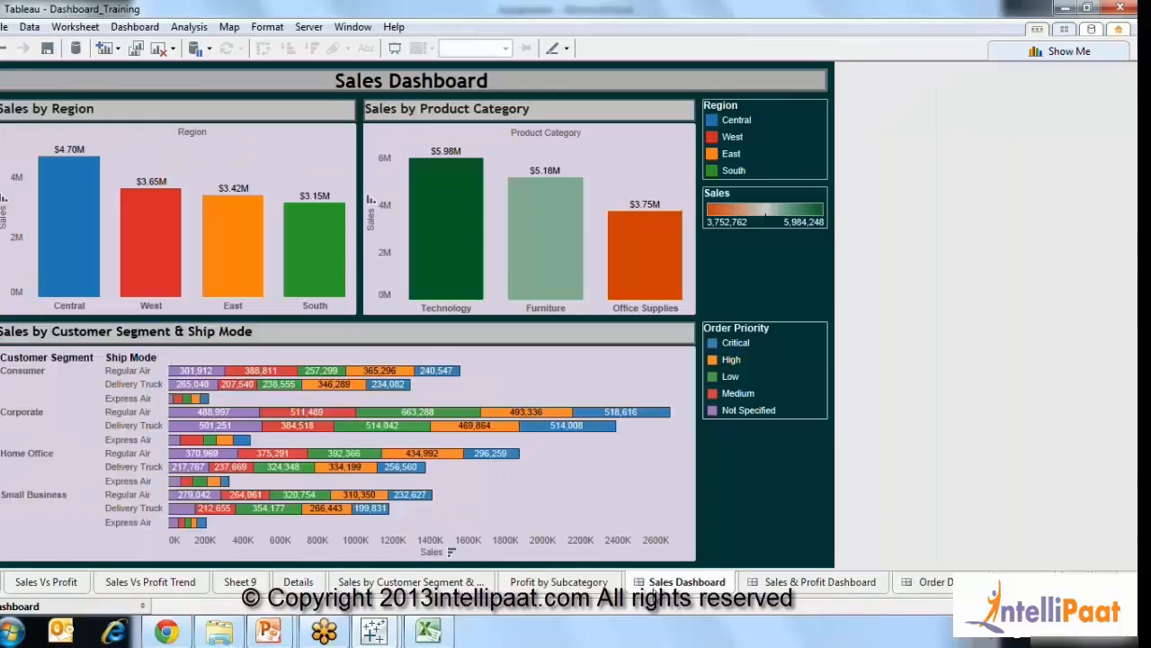
left_click(143, 605)
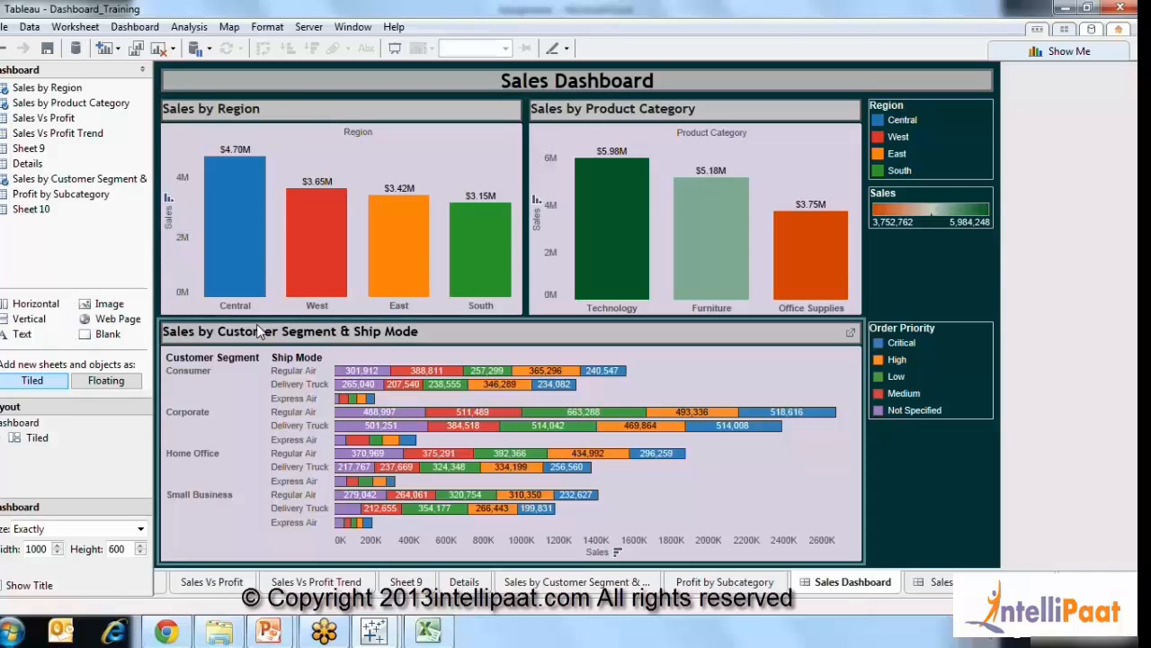
left_click(142, 69)
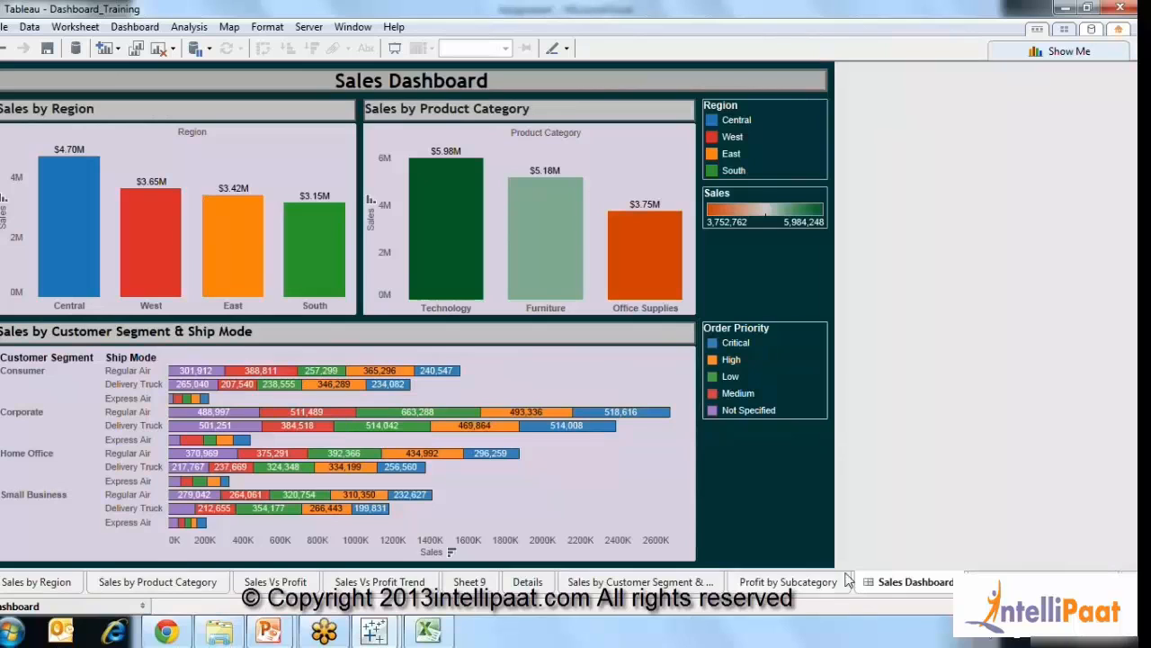
Hide the Sales by Region, Sales by Product Category, Sales Vs Profit and Sales Vs Profit Trend worksheets.
left_click(36, 582)
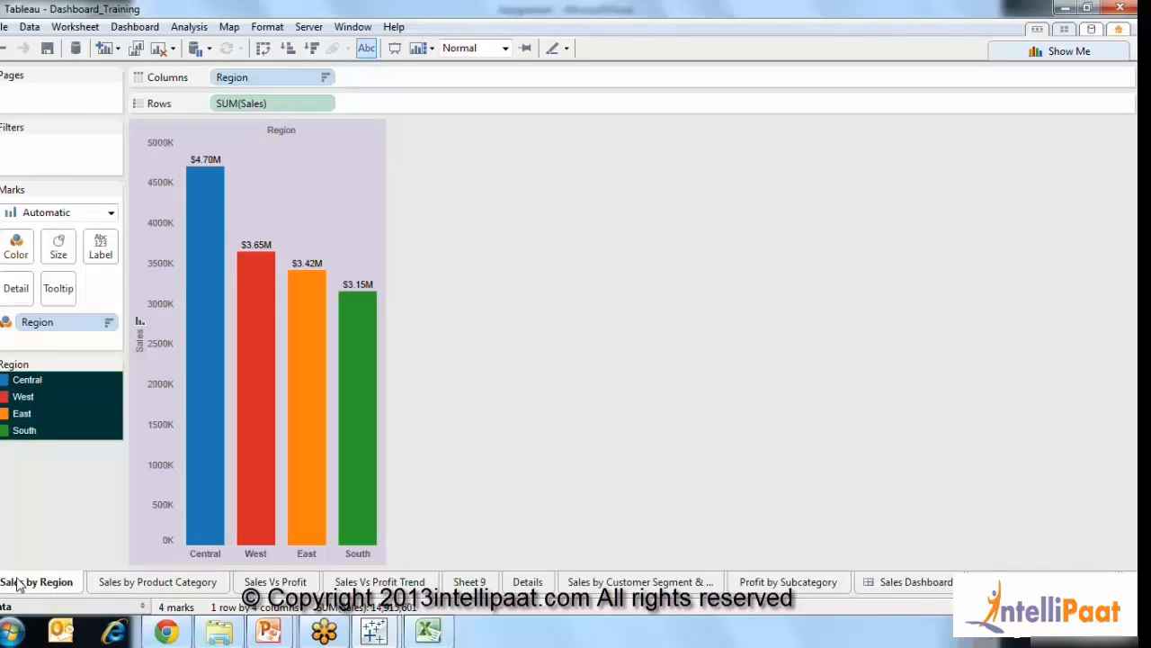
right_click(18, 584)
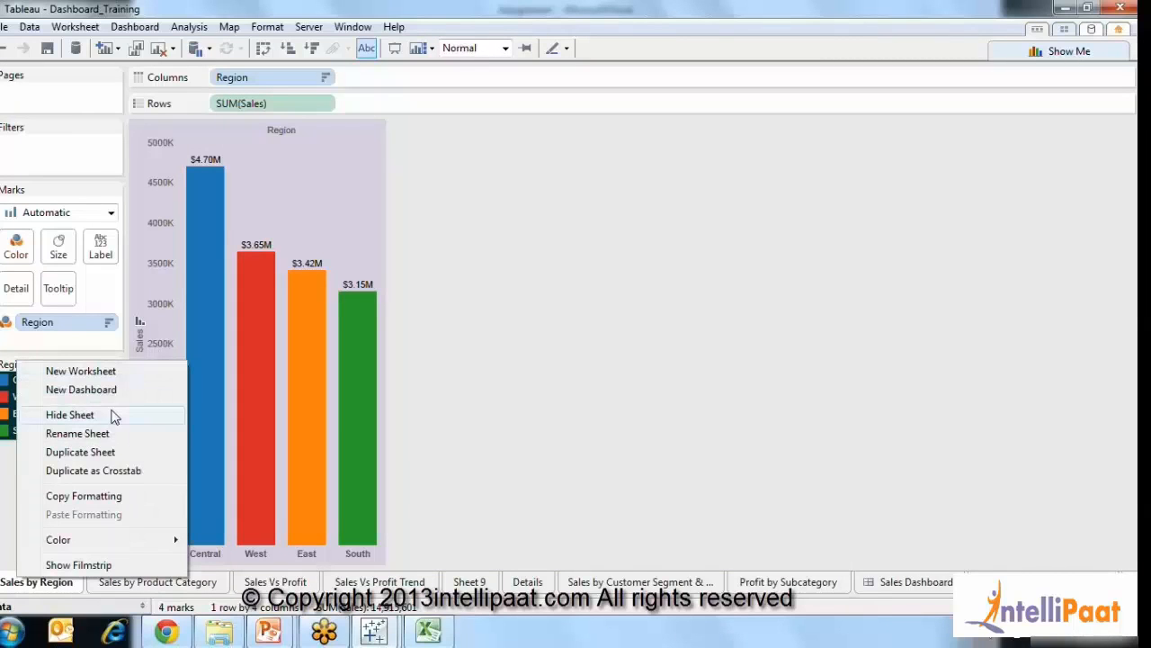
left_click(114, 417)
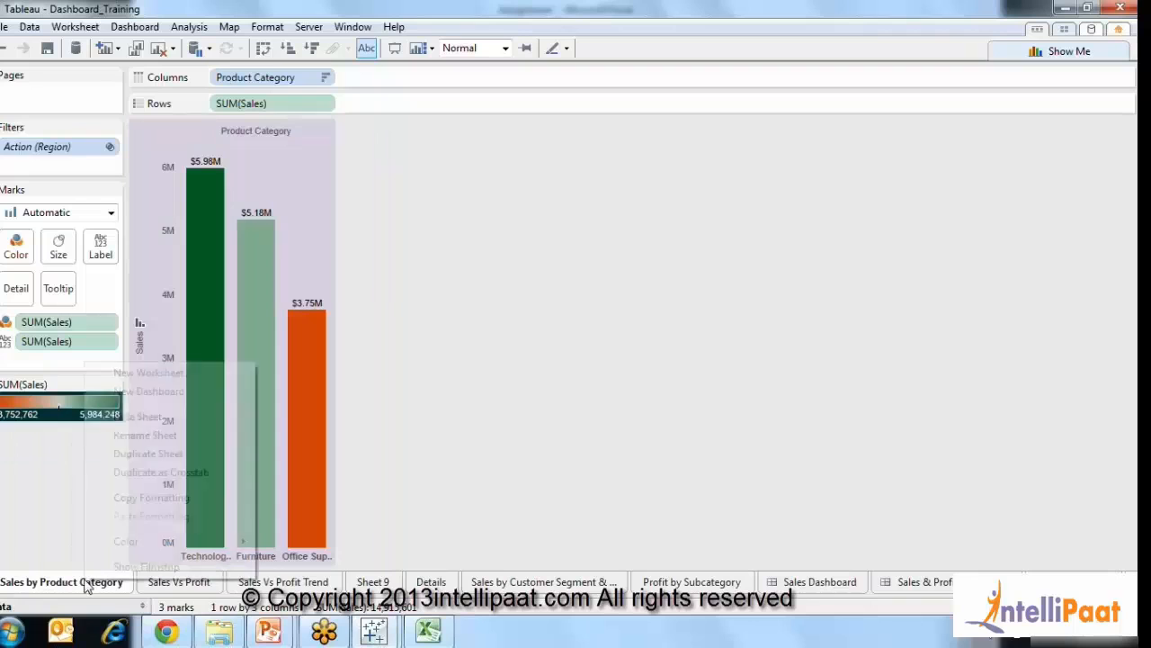
left_click(126, 418)
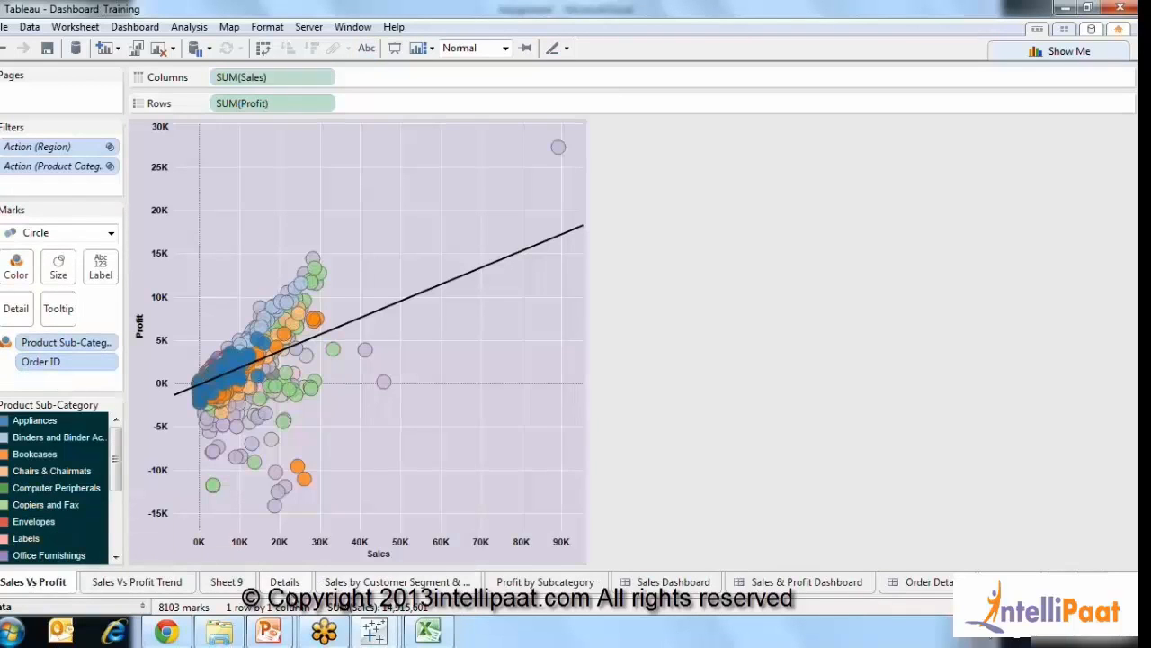
right_click(184, 589)
left_click(235, 422)
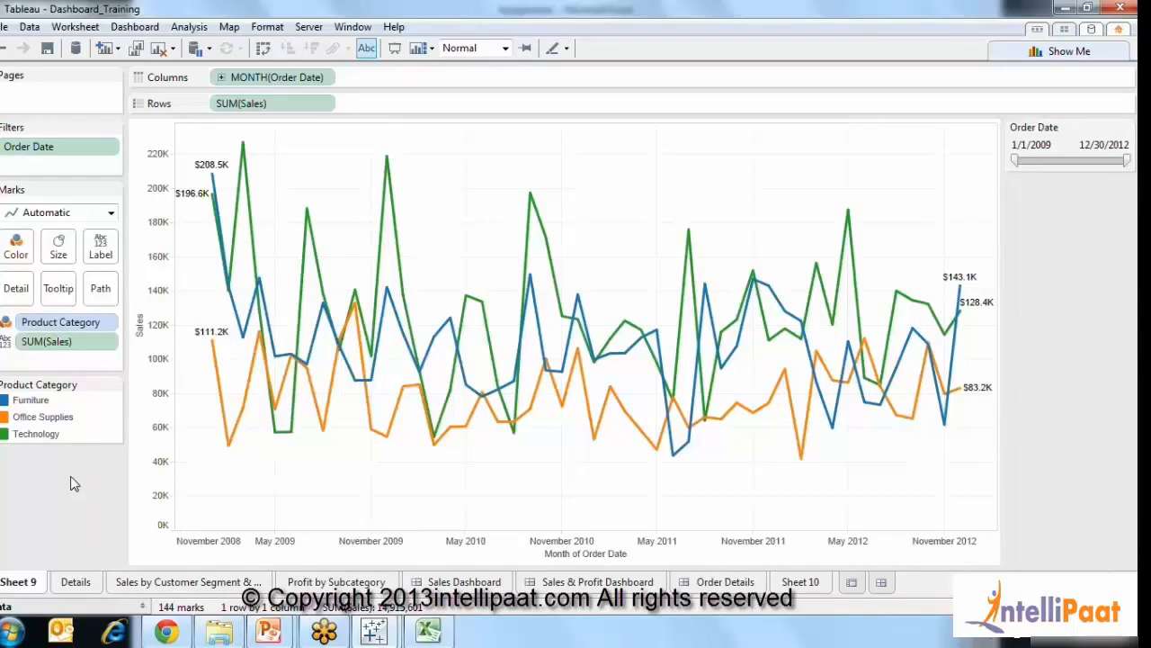
Check Sheet 9's sheet options, and hide the Sales by Customer Segment and Profit by Subcategory worksheets.
right_click(18, 583)
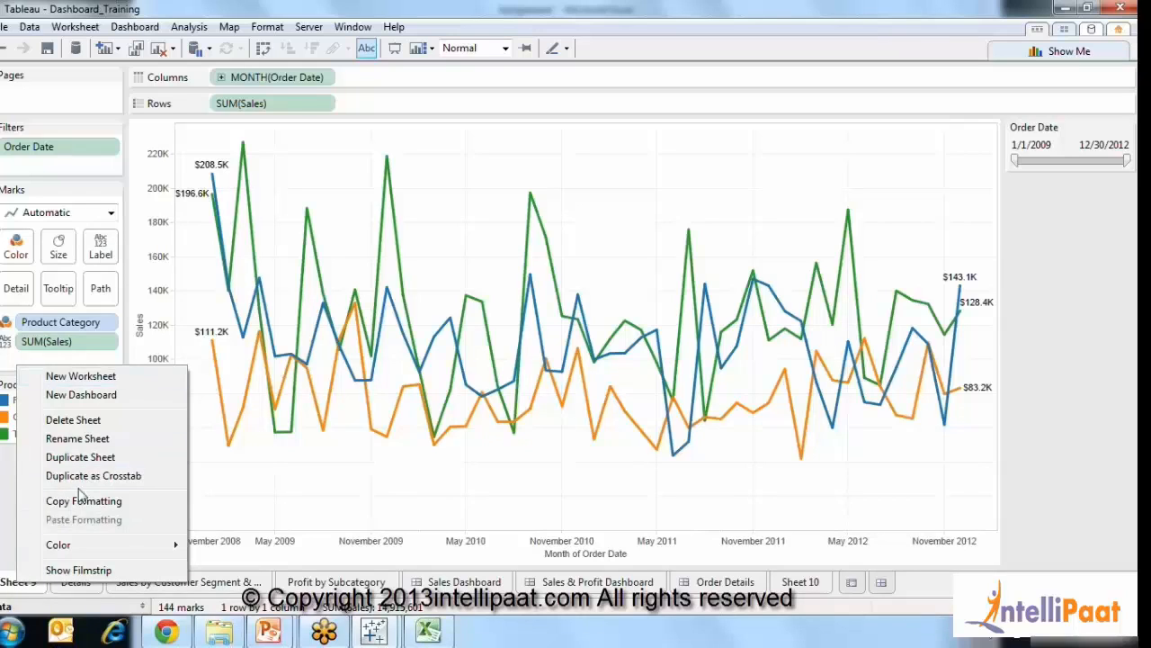
left_click(1062, 434)
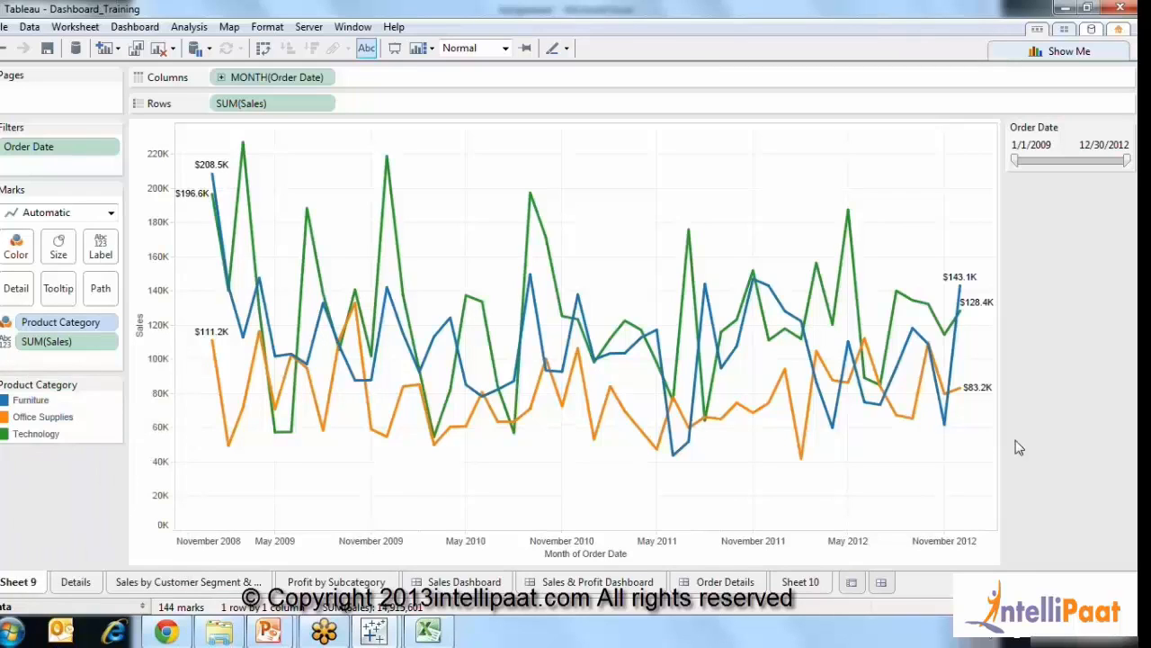
left_click(181, 590)
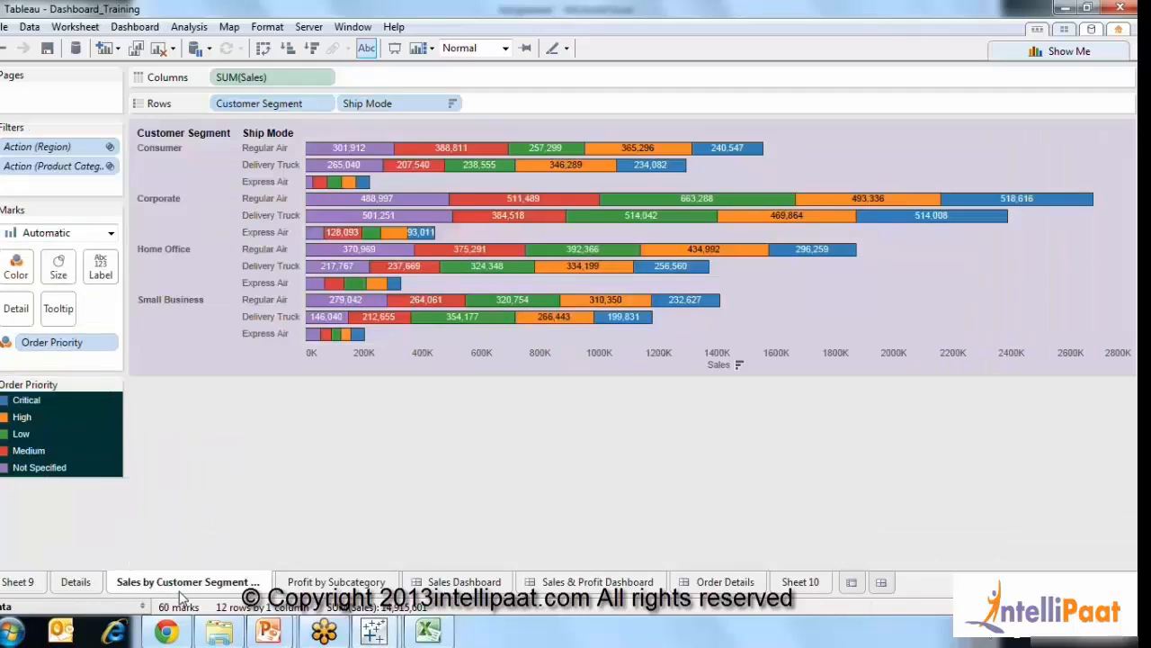
right_click(181, 594)
left_click(239, 435)
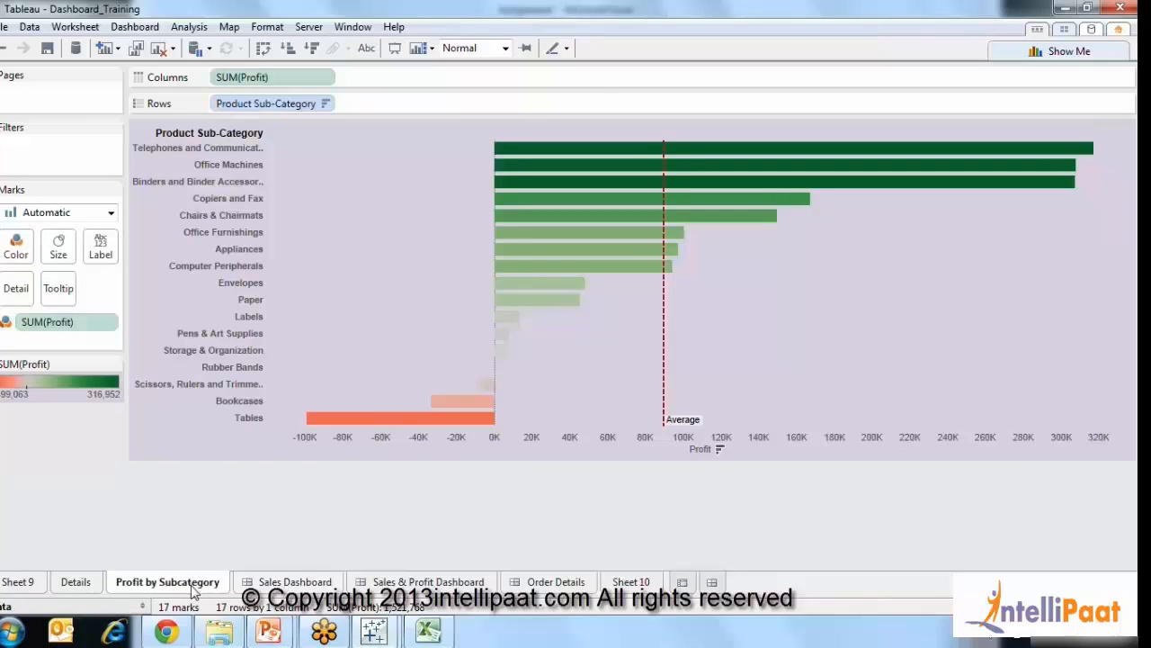
right_click(192, 590)
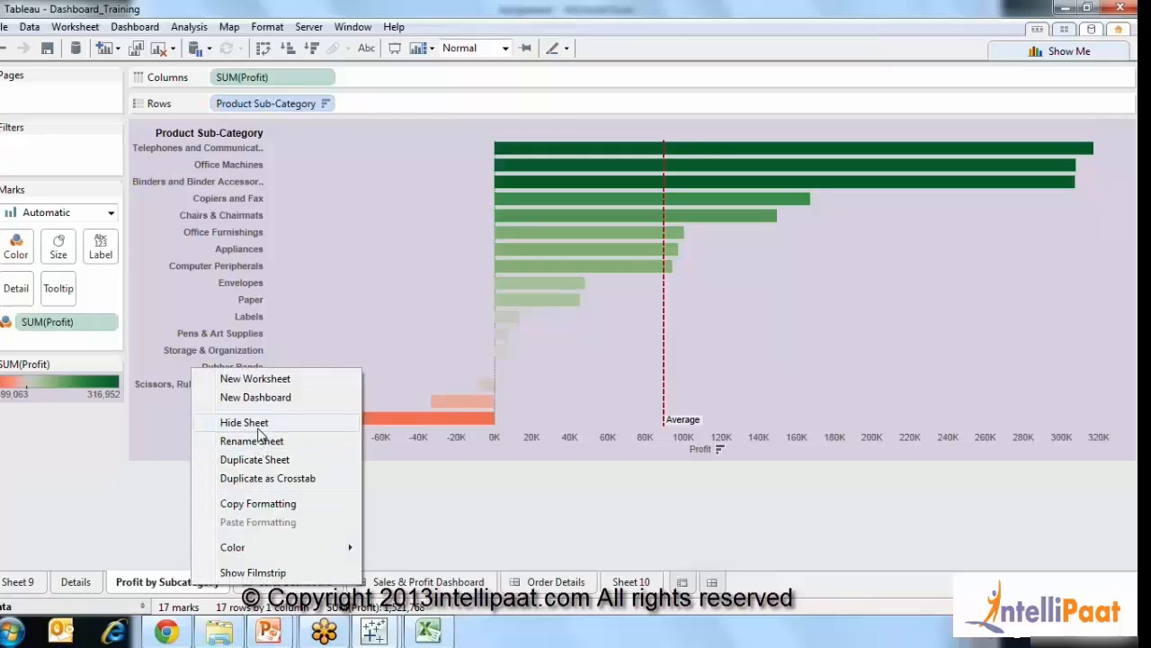
left_click(258, 426)
Delete the empty worksheet Sheet 10 from the workbook.
right_click(500, 583)
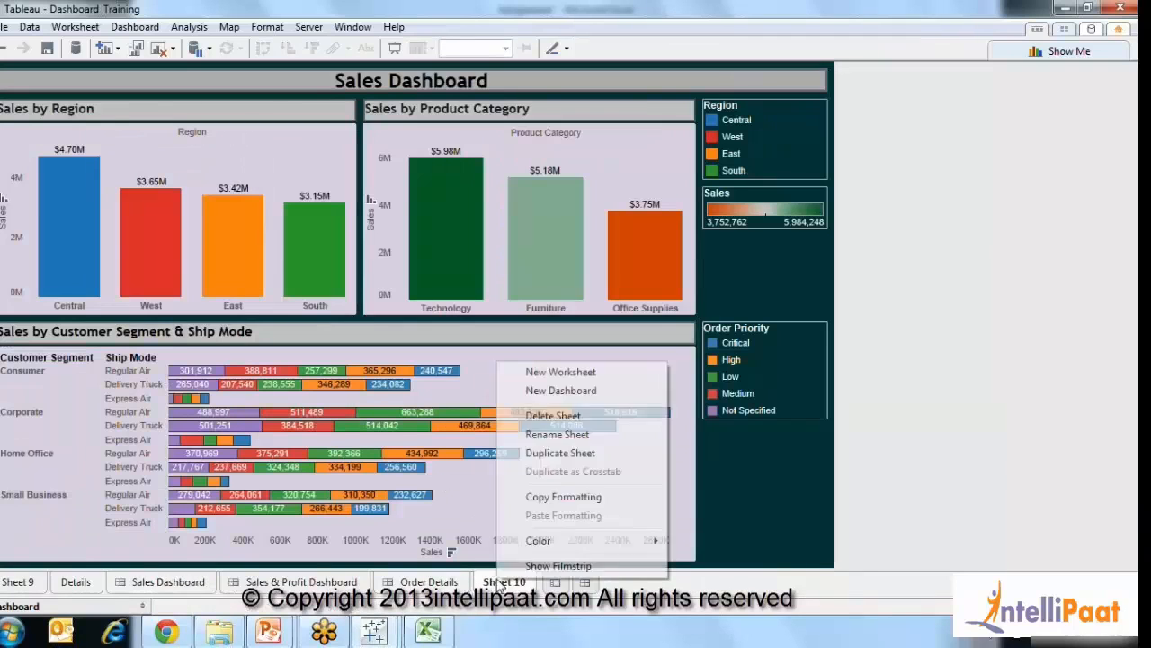
left_click(486, 584)
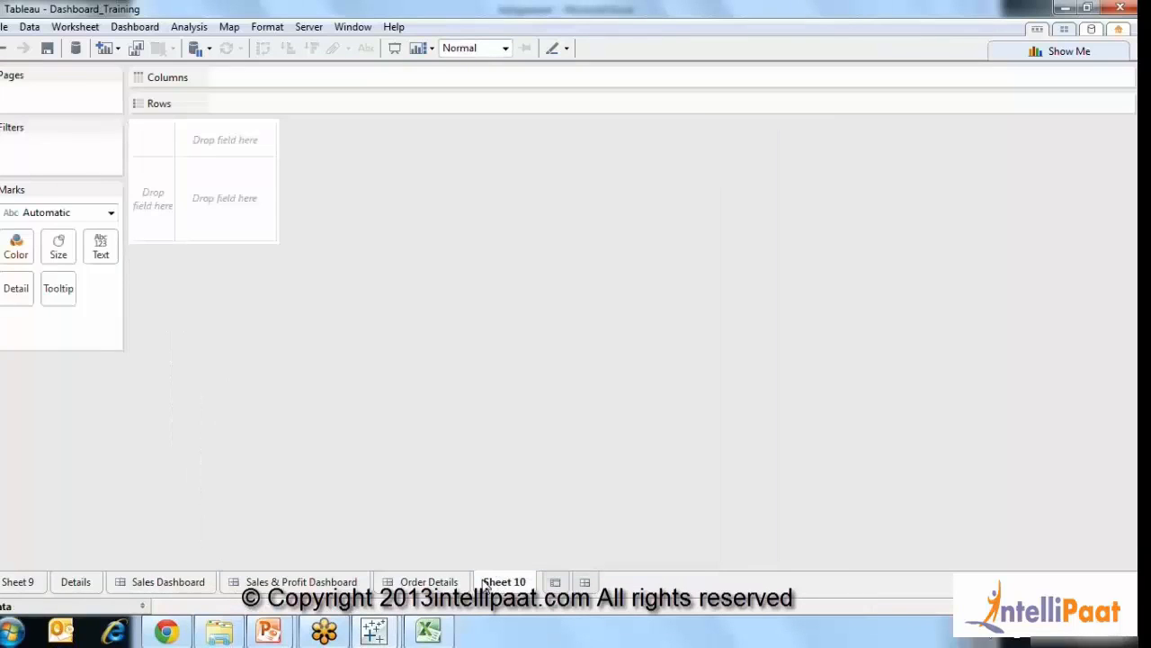
right_click(485, 584)
left_click(525, 414)
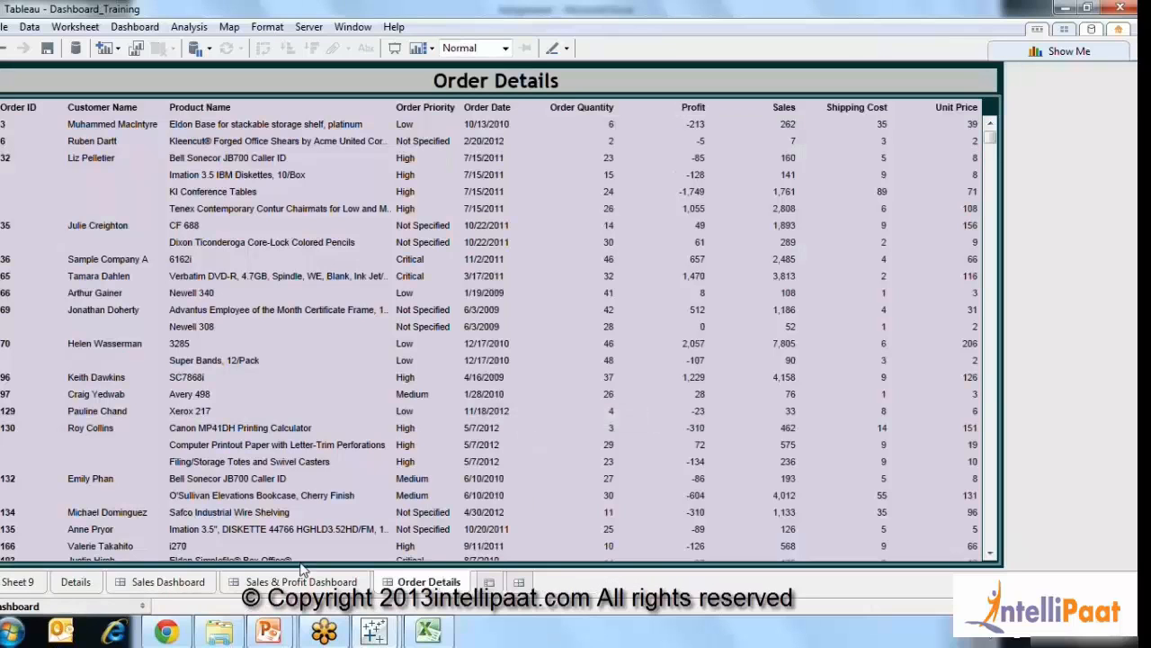
Hide the Details worksheet and delete Sheet 9 so that only the dashboards stay in the workbook's sheet row.
left_click(18, 582)
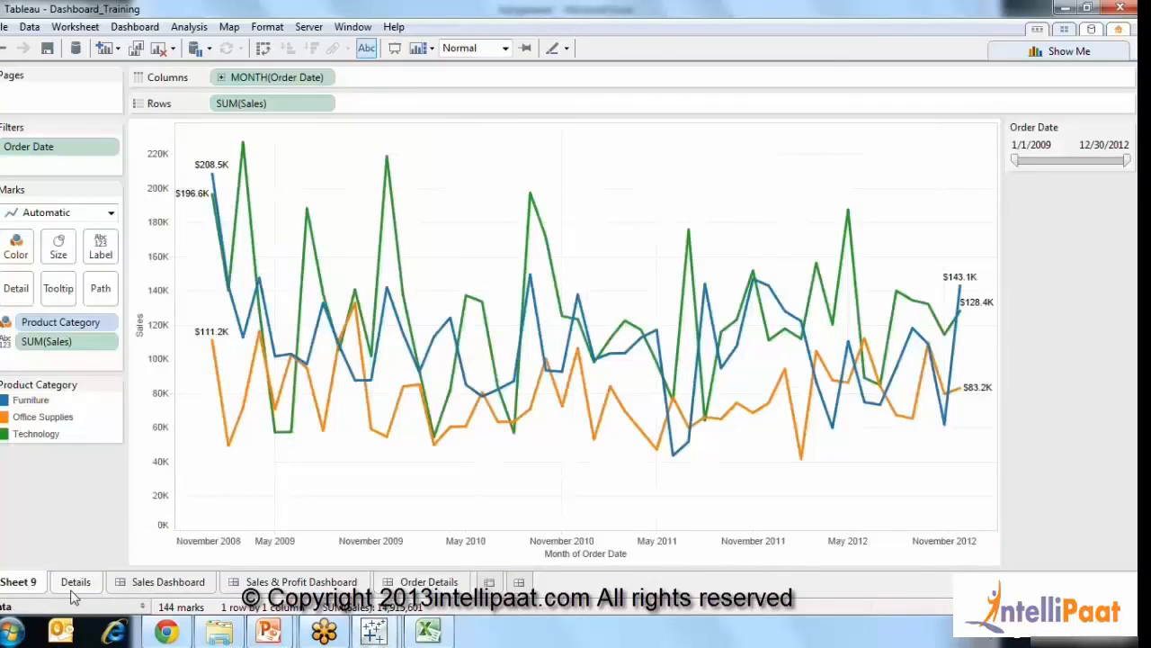
right_click(72, 592)
left_click(108, 426)
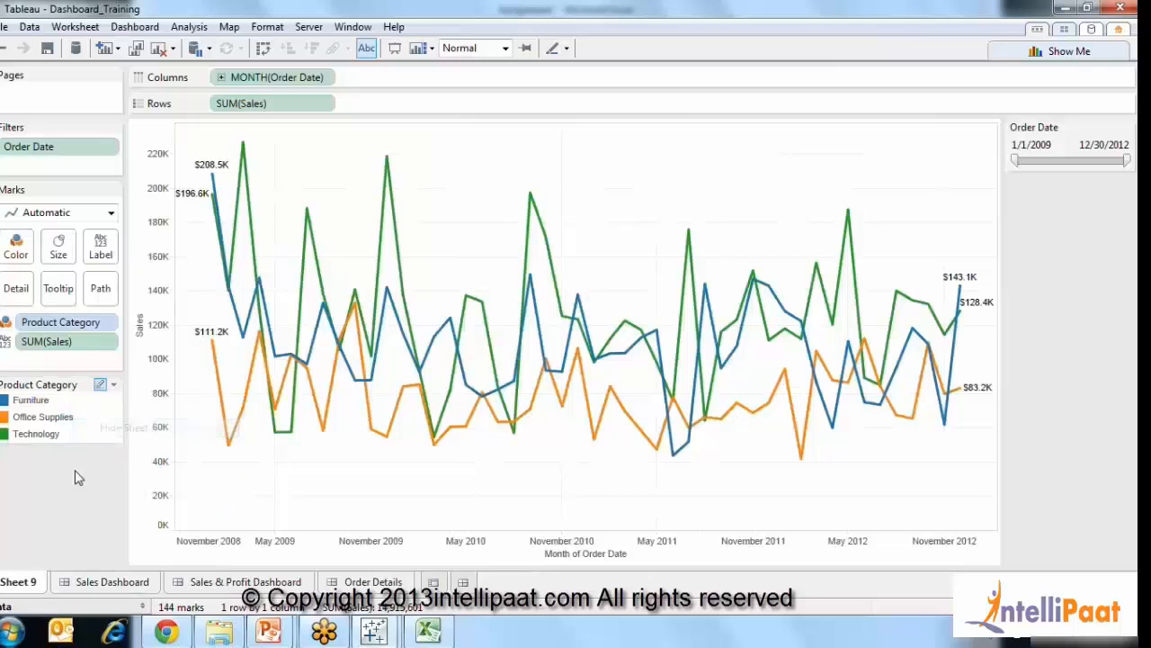
right_click(18, 580)
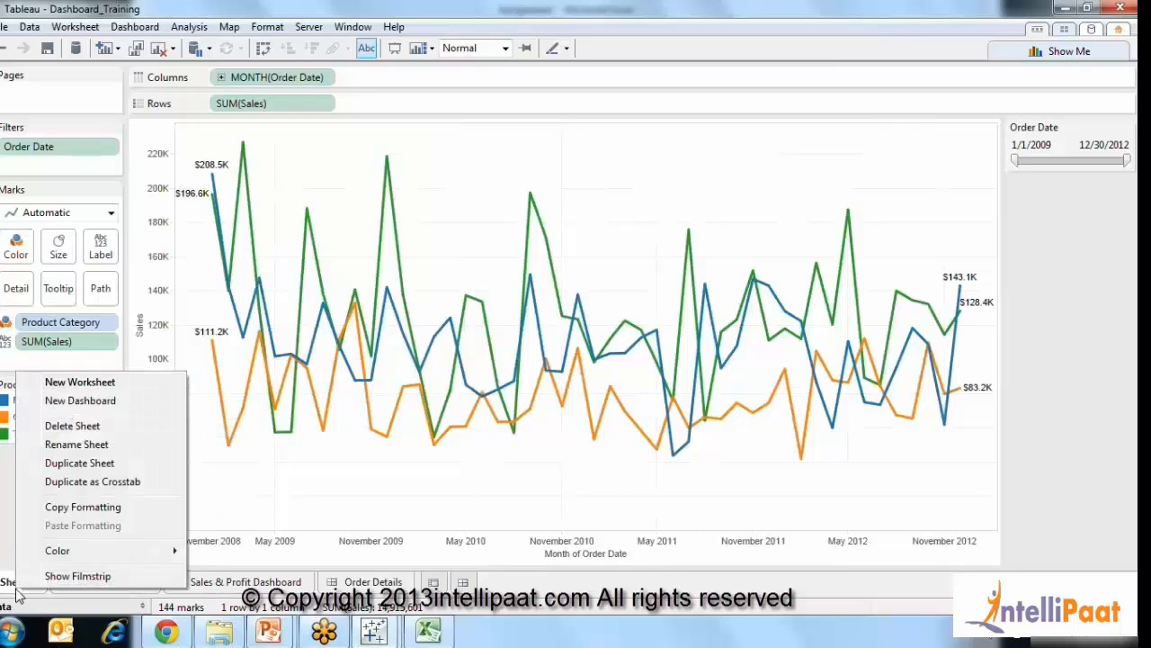
left_click(81, 425)
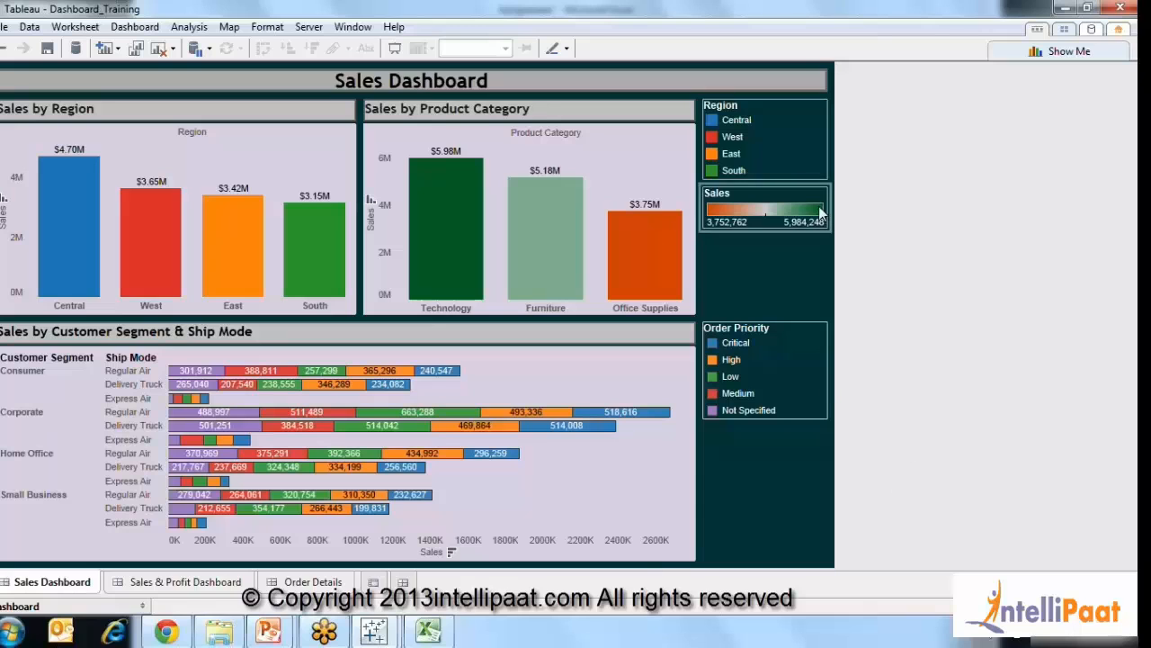
Look through the Sales & Profit Dashboard and the Order Details dashboard, and return to the Sales Dashboard.
left_click(137, 585)
left_click(313, 582)
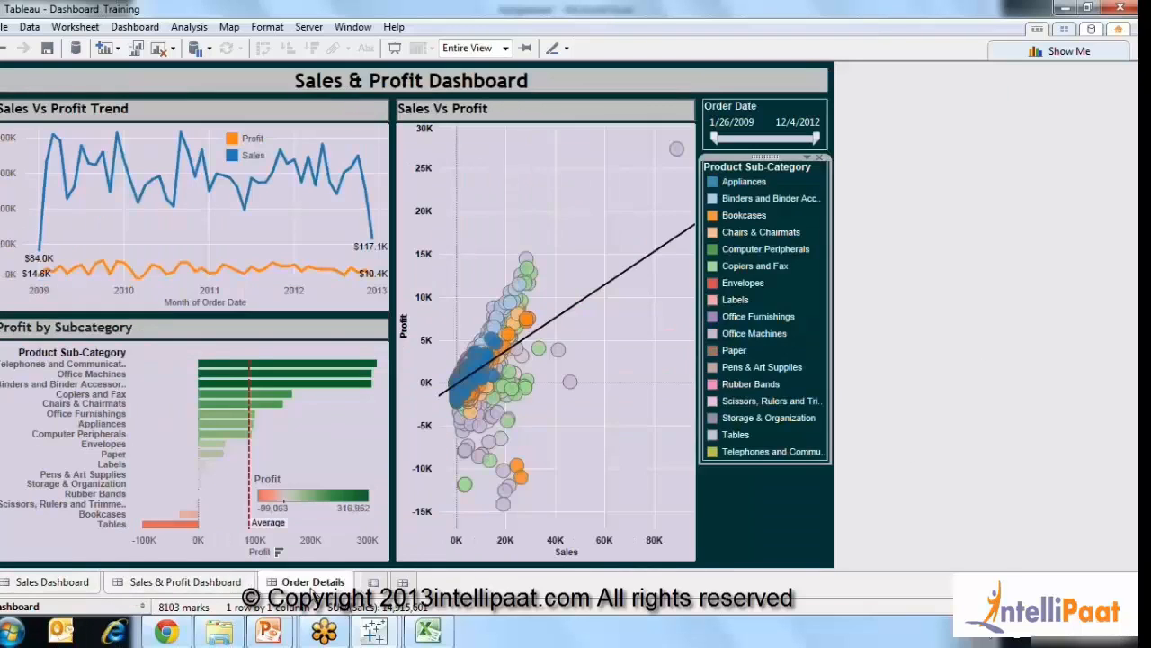
left_click(86, 585)
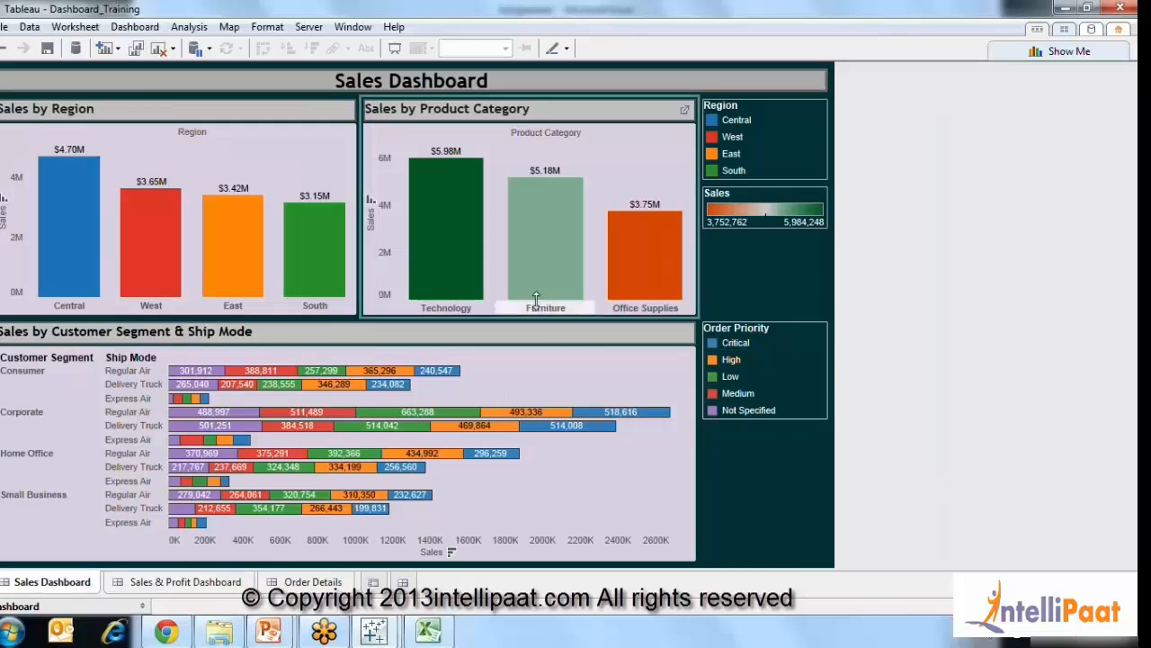
Filter the Sales Dashboard by the Central region and the Technology category, and clear both selections.
mouse_move(447, 208)
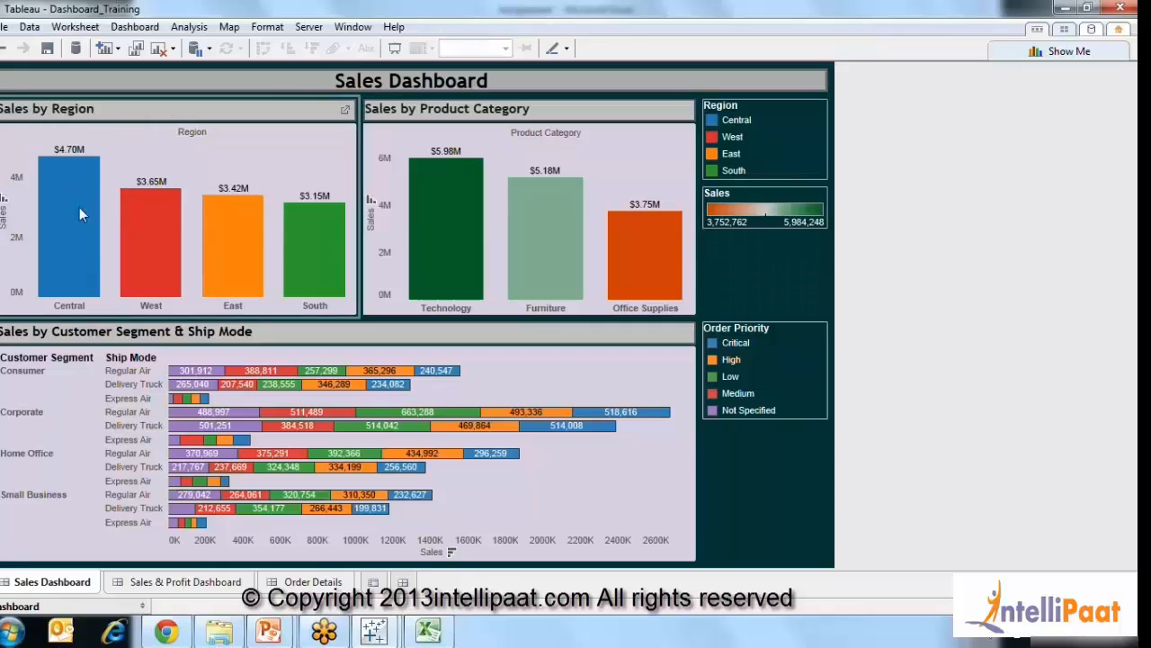
mouse_move(59, 241)
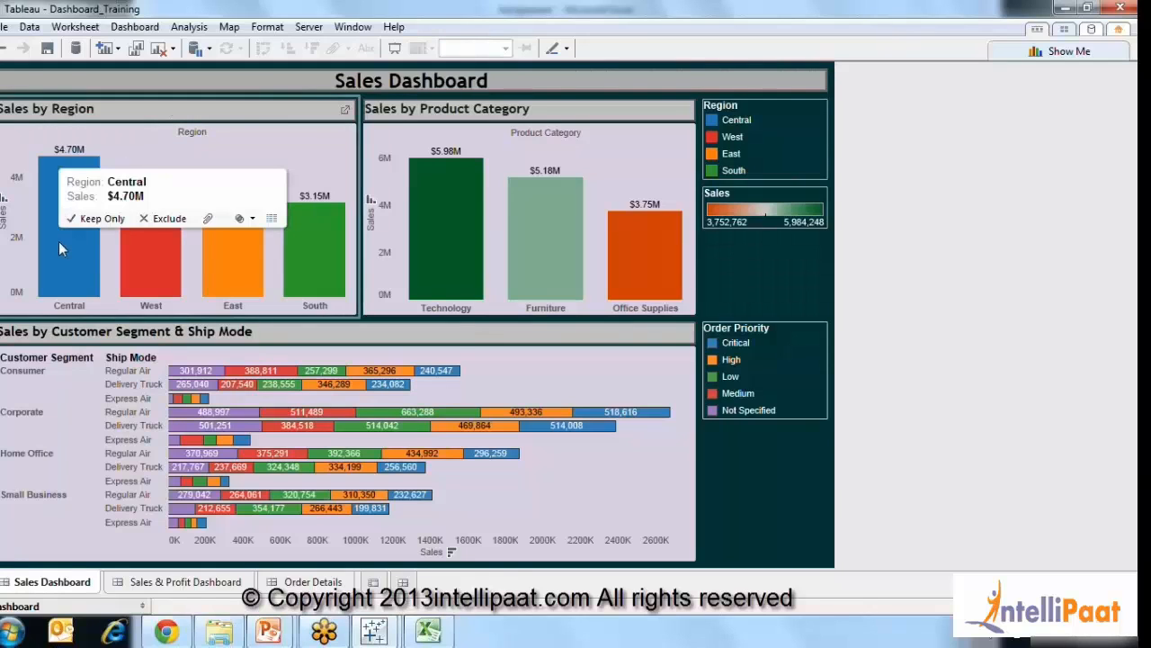
left_click(59, 241)
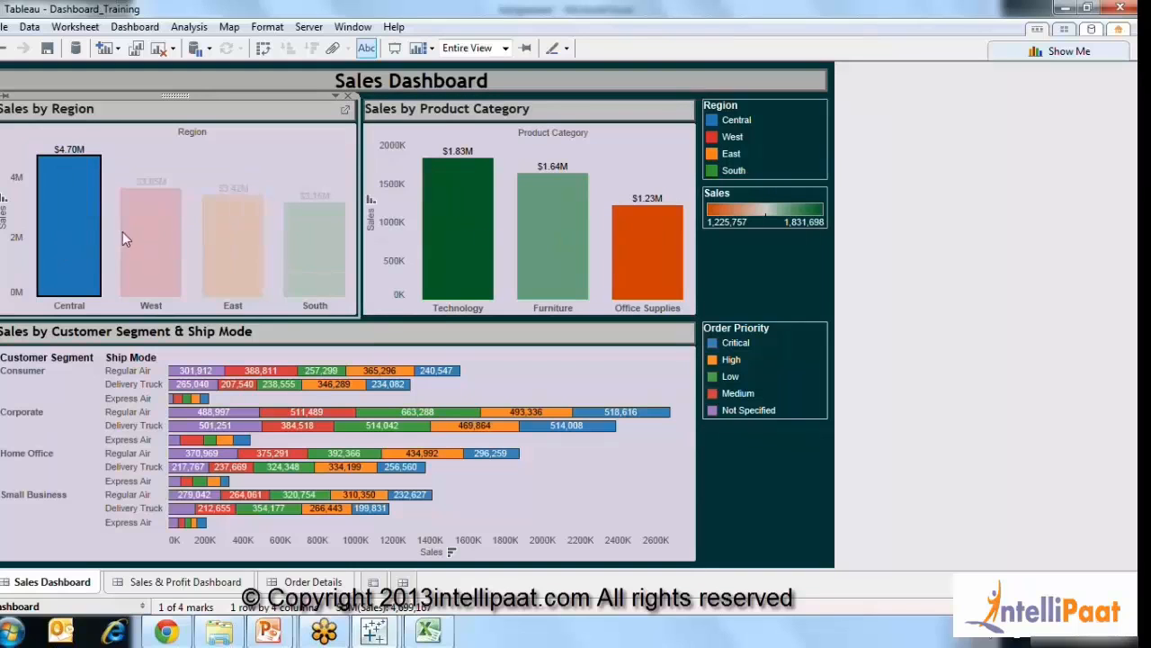
left_click(80, 232)
left_click(81, 232)
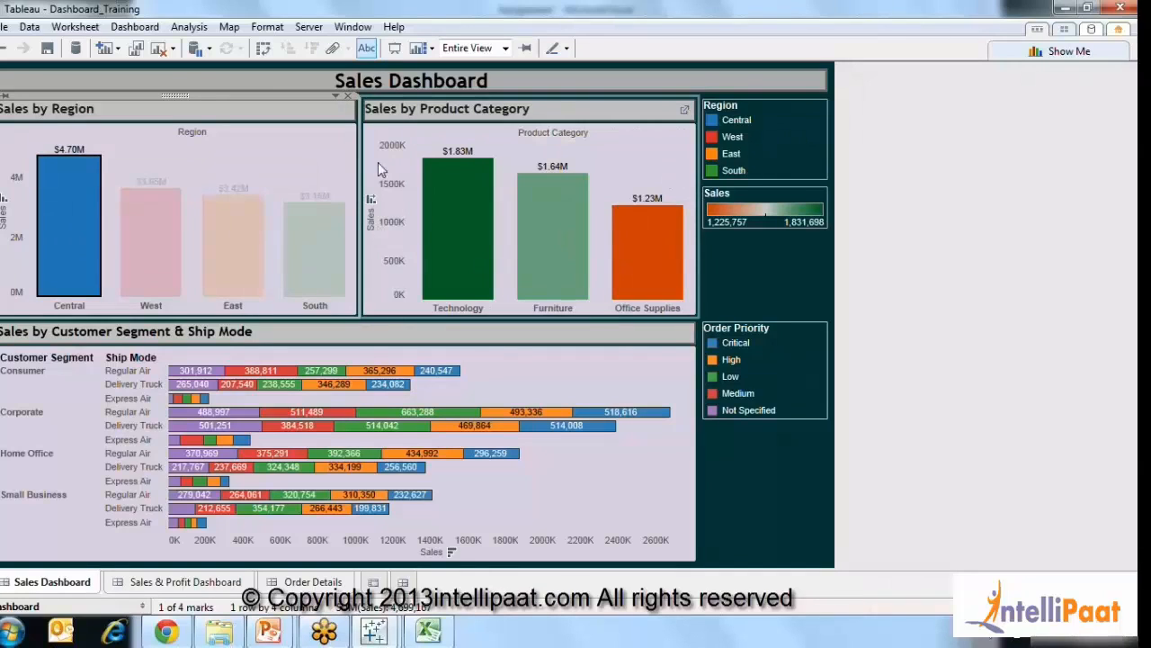
left_click(442, 211)
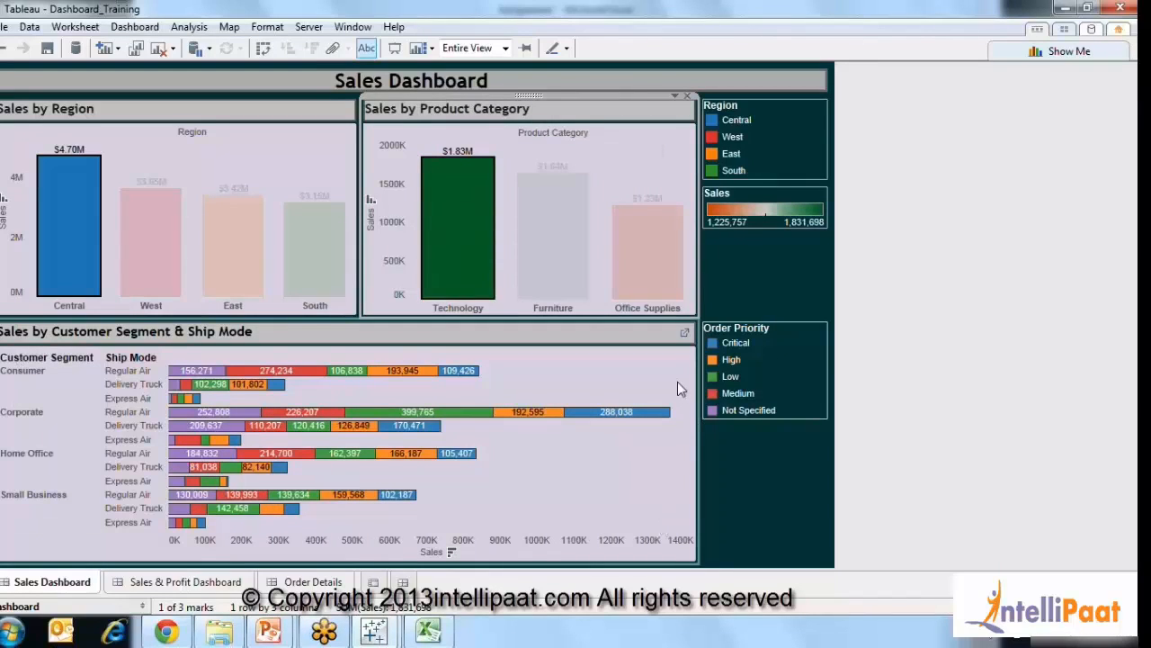
left_click(434, 250)
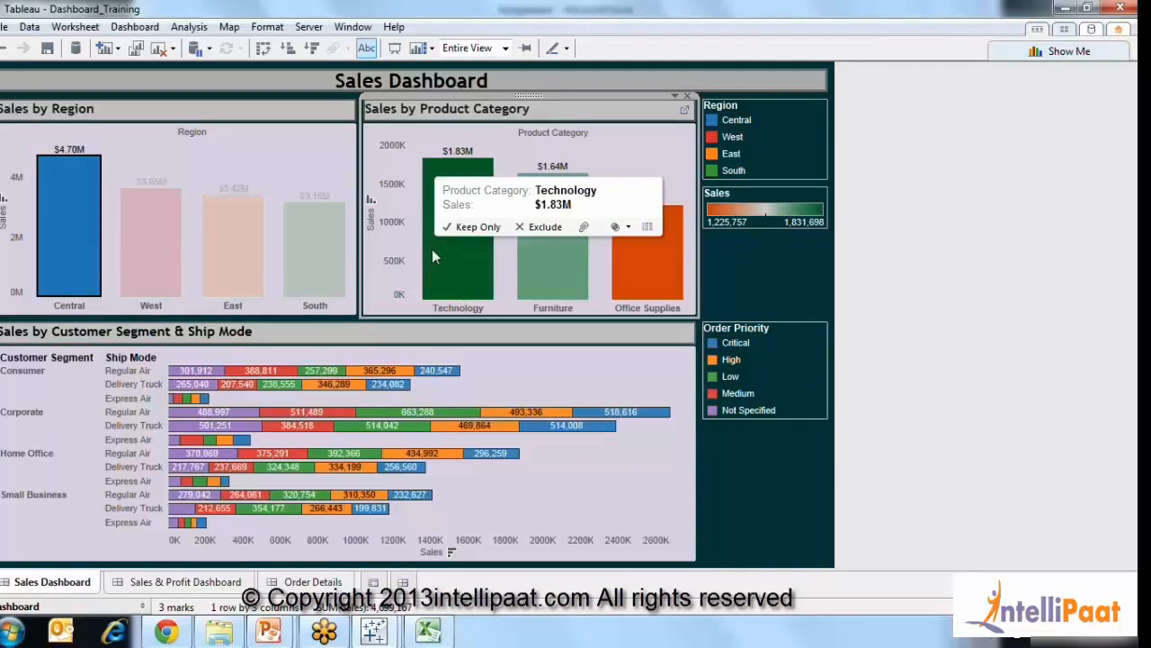
left_click(60, 255)
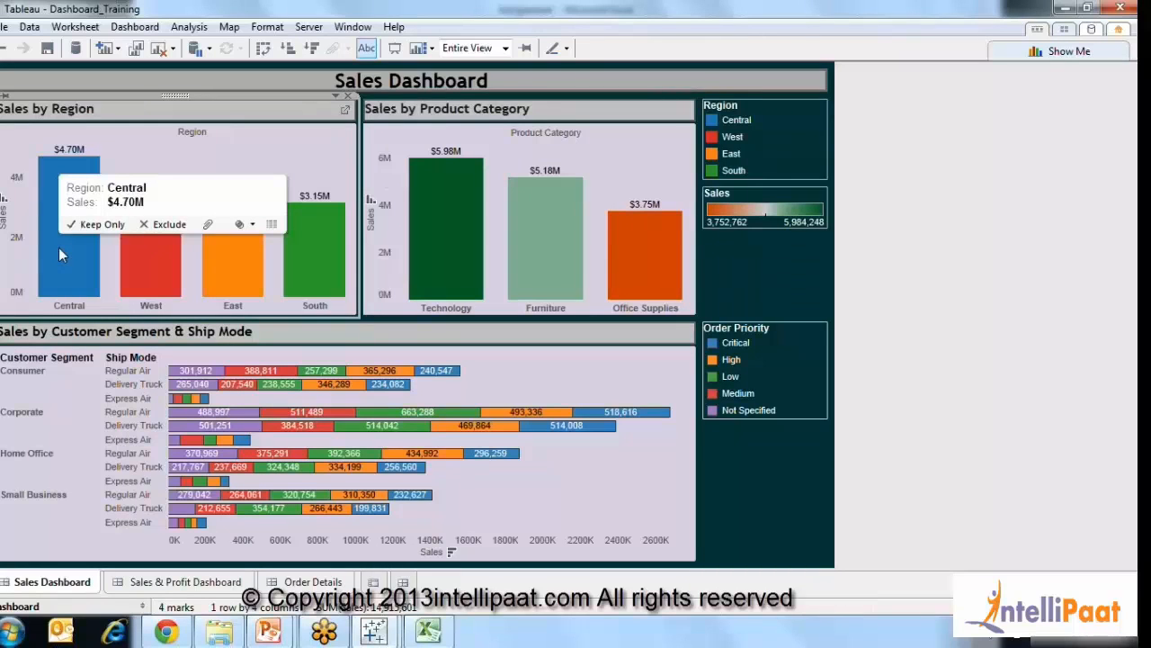
left_click(1061, 235)
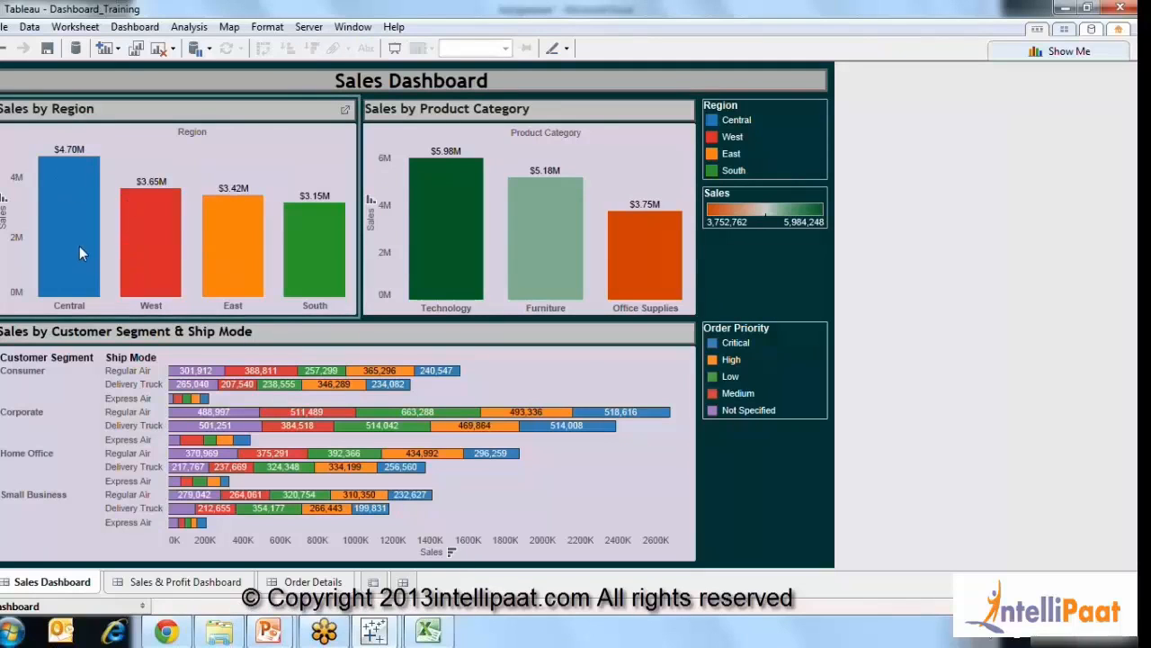
Repeat the filtering by Central in Sales by Region and Technology in Sales by Product Category, and deselect both bars.
left_click(99, 259)
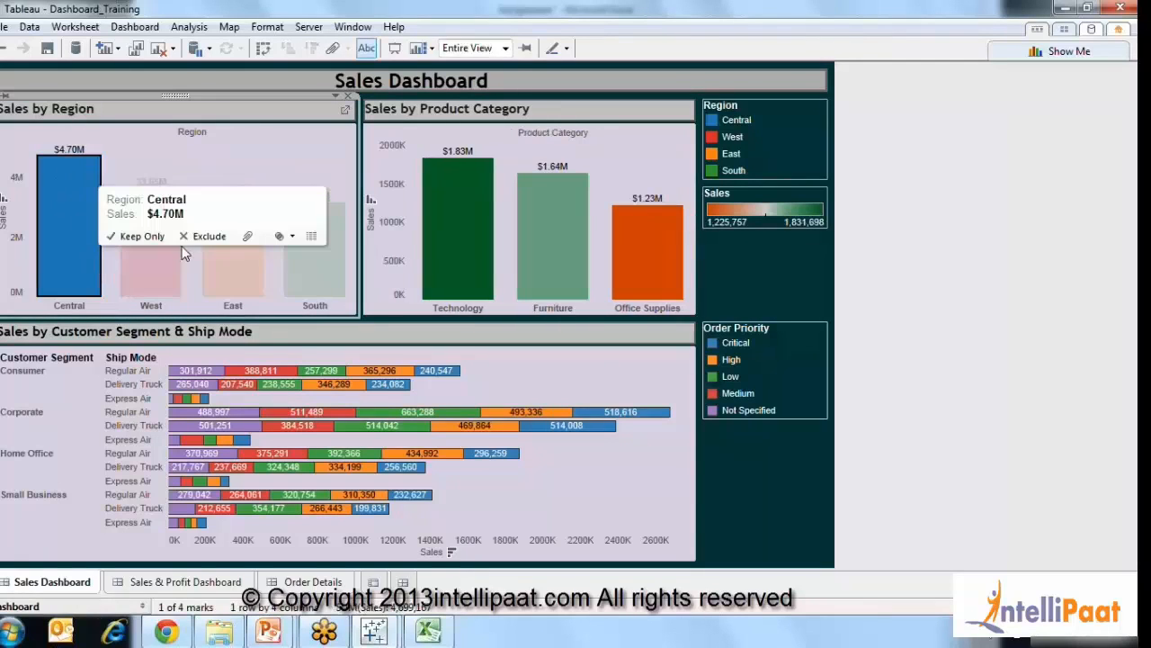
mouse_move(441, 272)
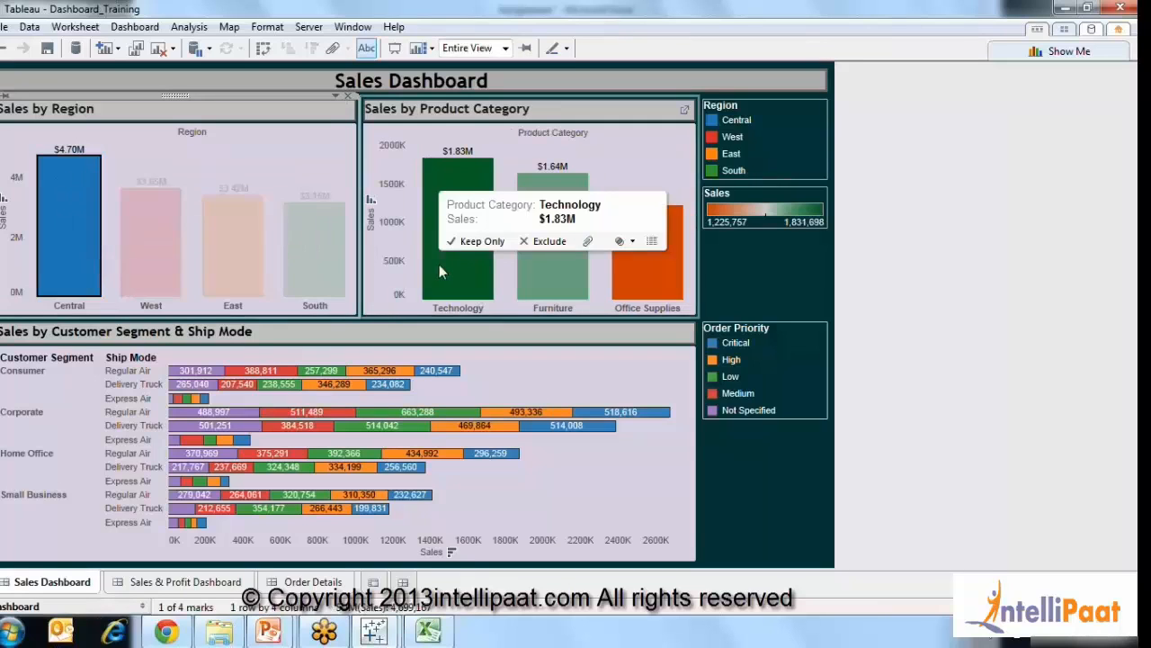
left_click(440, 268)
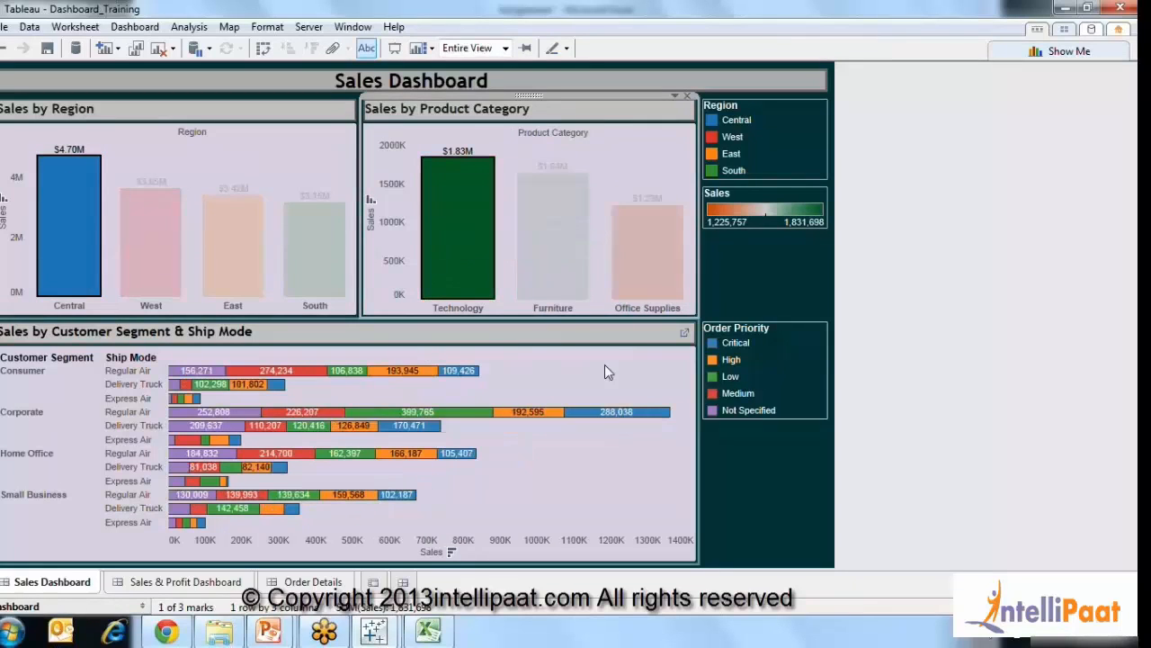
left_click(459, 215)
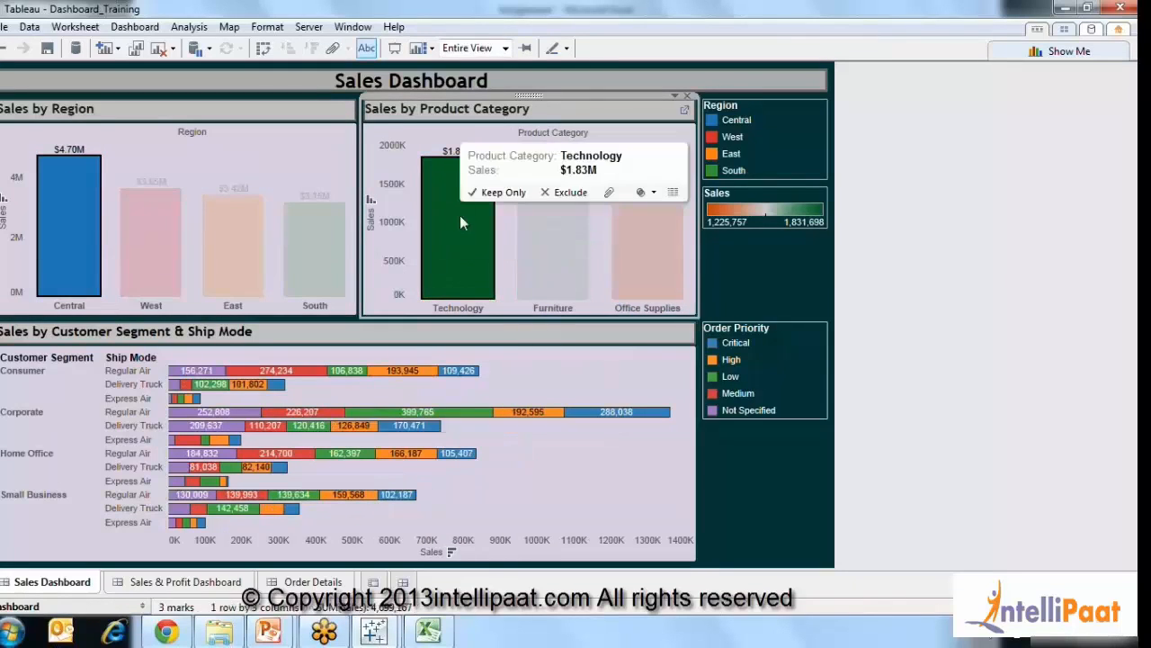
left_click(90, 250)
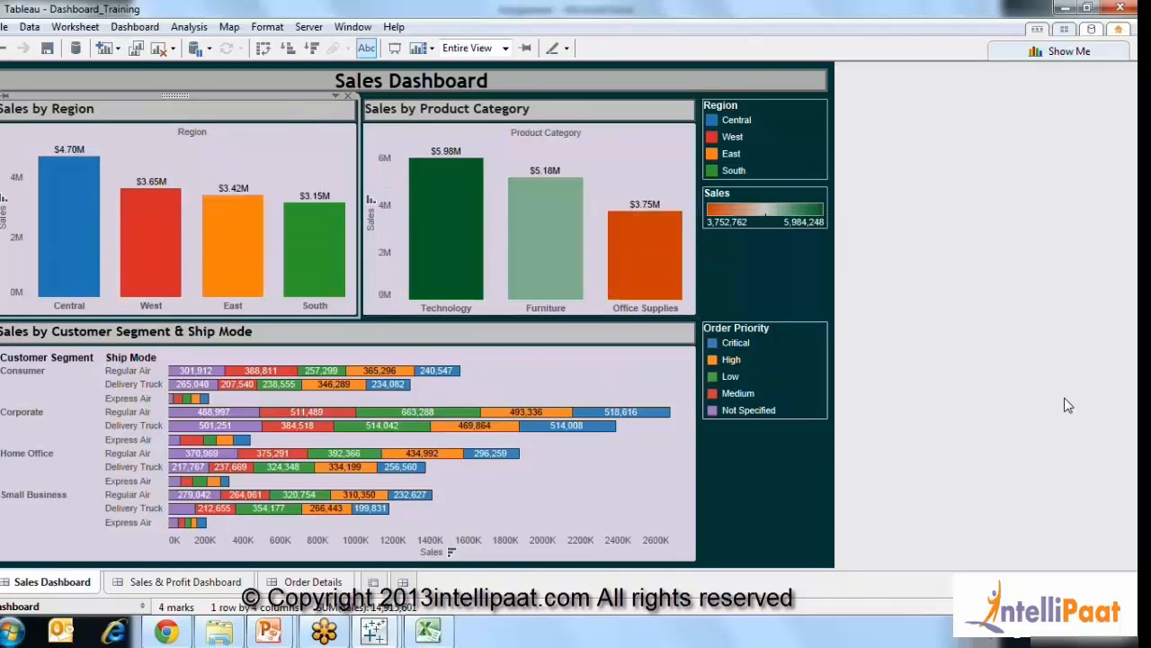
left_click(978, 340)
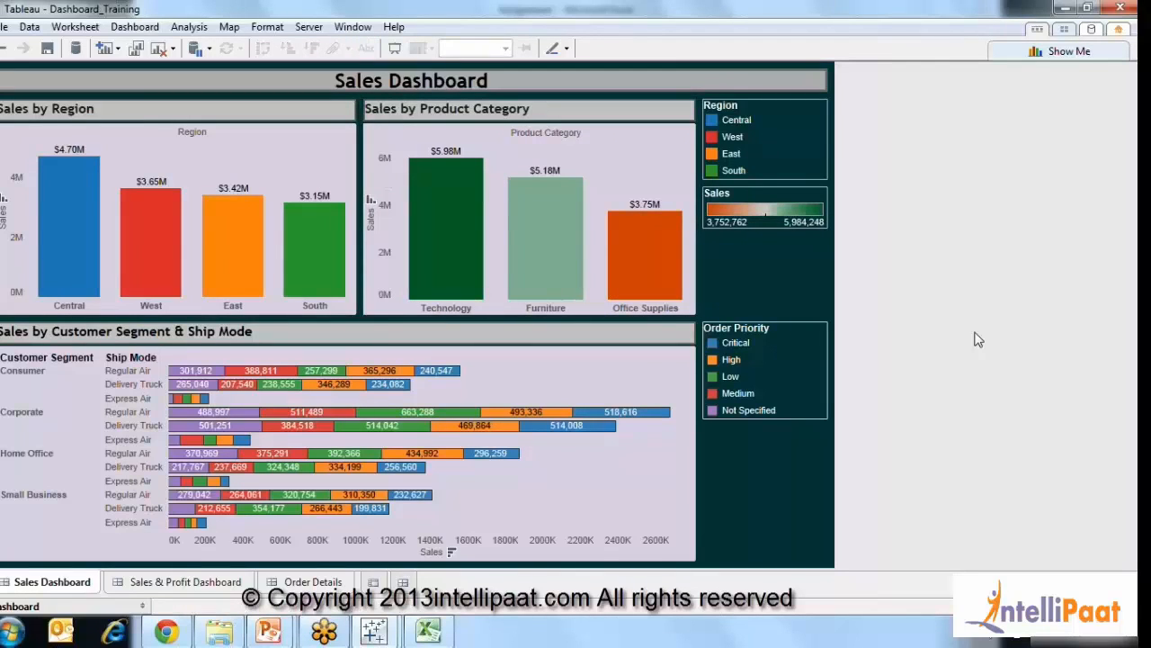
Filter Sales by Product Category by the Central region, and Sales by Customer Segment & Ship Mode by Technology.
mouse_move(62, 207)
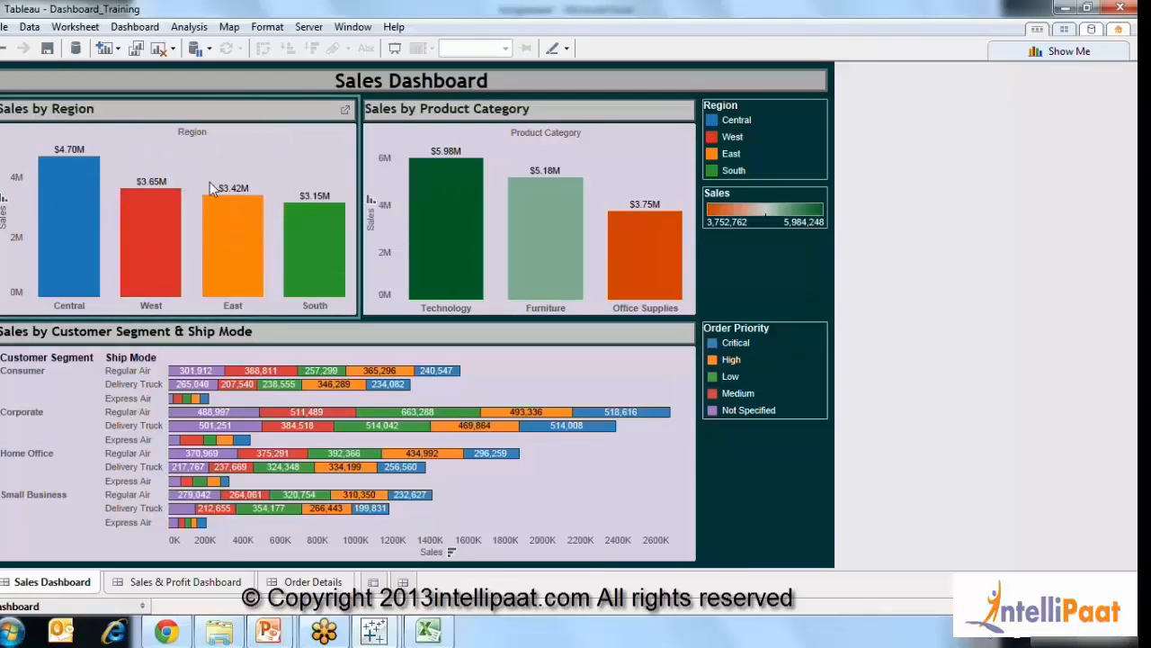
left_click(87, 270)
left_click(448, 253)
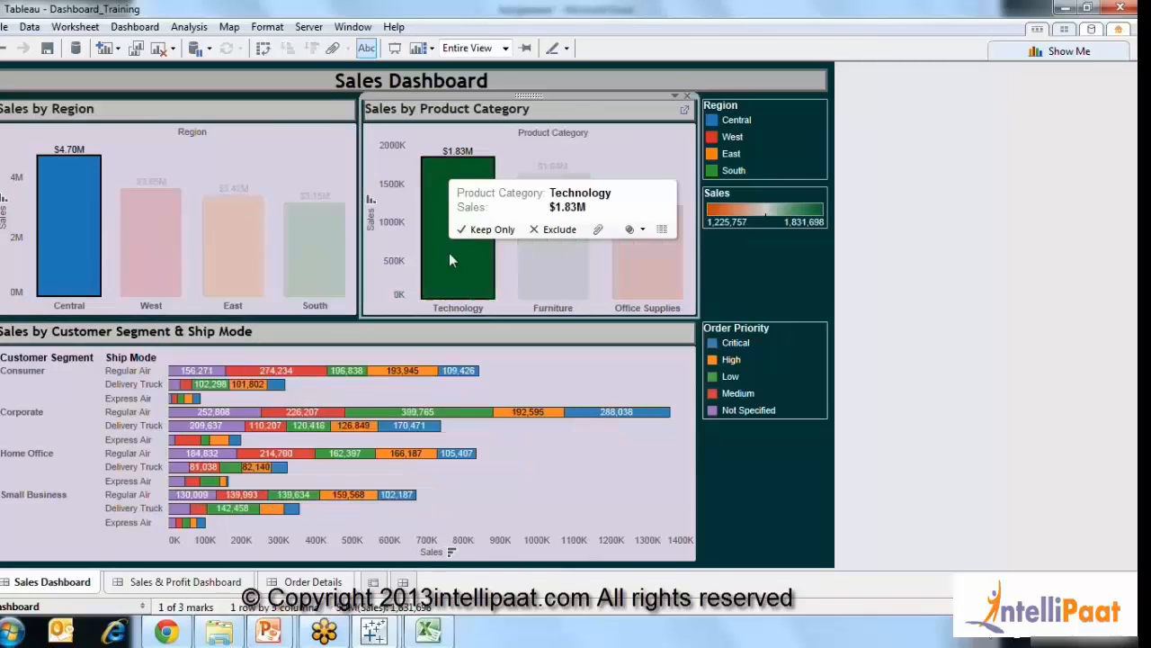
Clear the Technology and Central selections on the Sales Dashboard so that no chart is filtered.
left_click(448, 253)
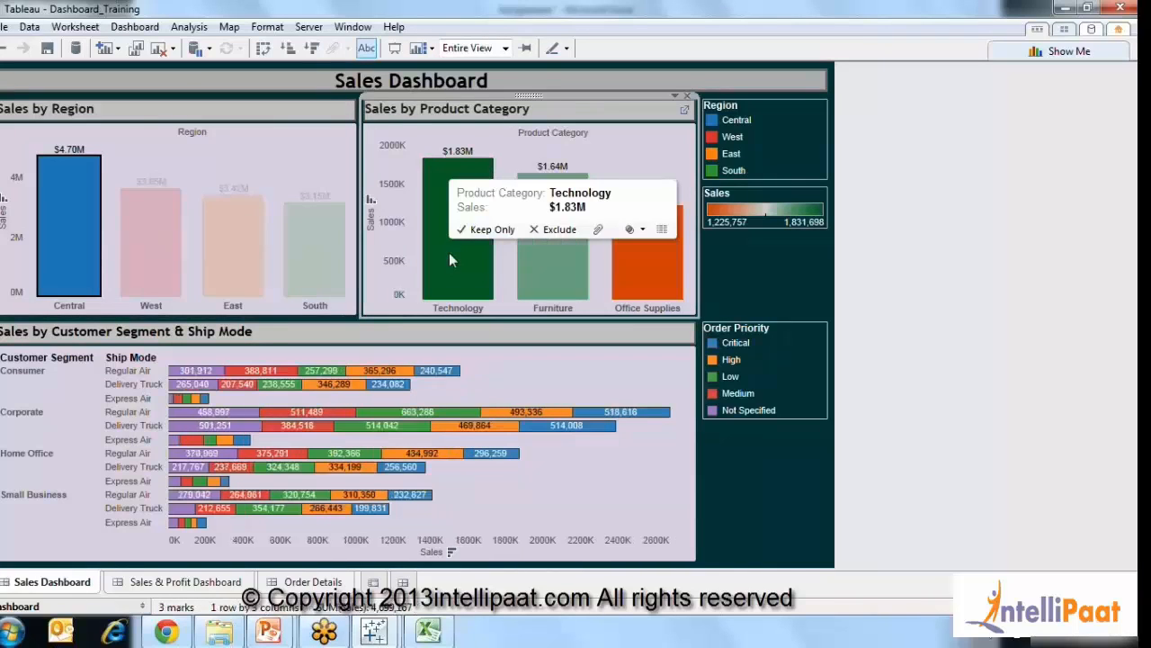
left_click(83, 245)
left_click(922, 297)
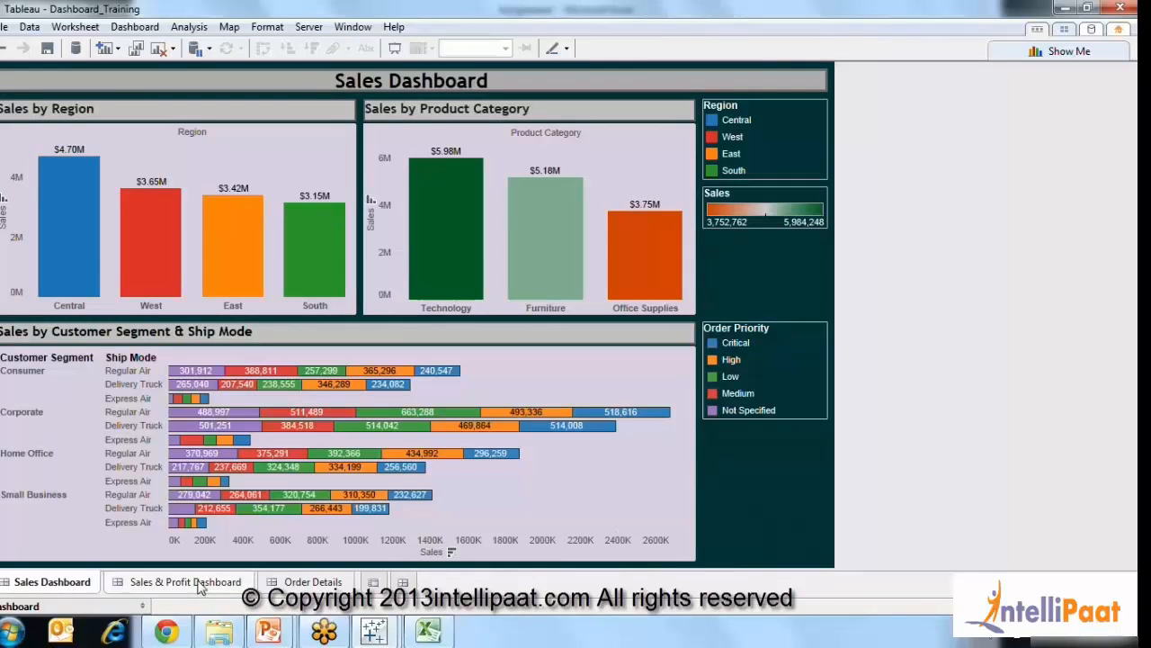
Add a new worksheet to the workbook and expand the hidden list of data fields.
left_click(373, 583)
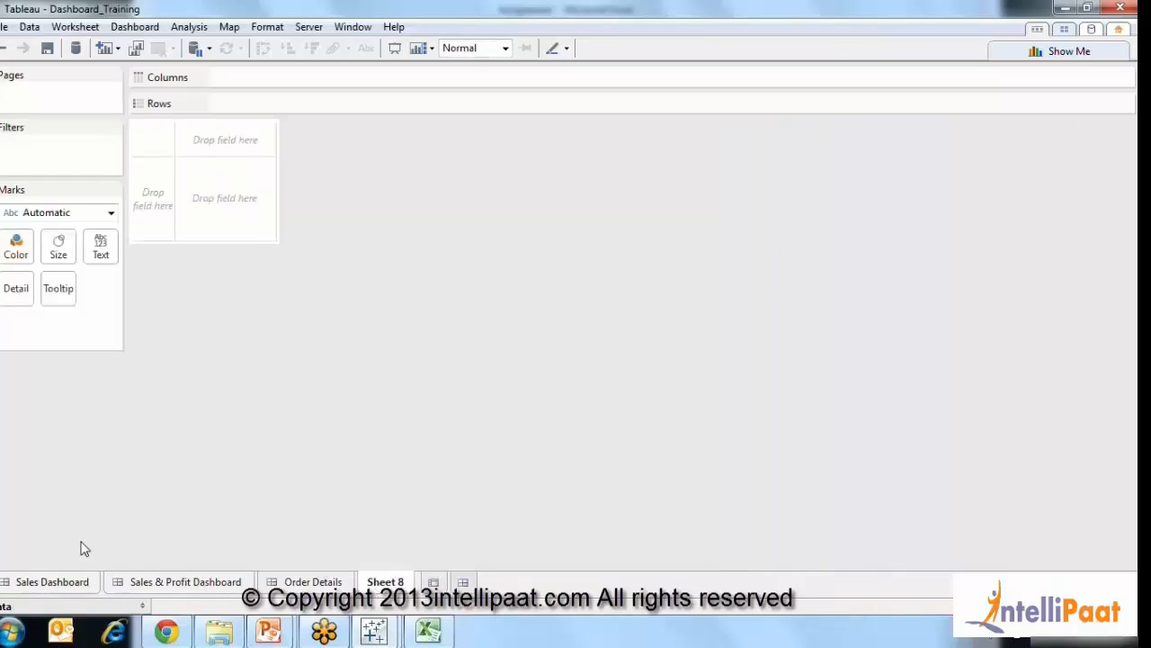
left_click(142, 609)
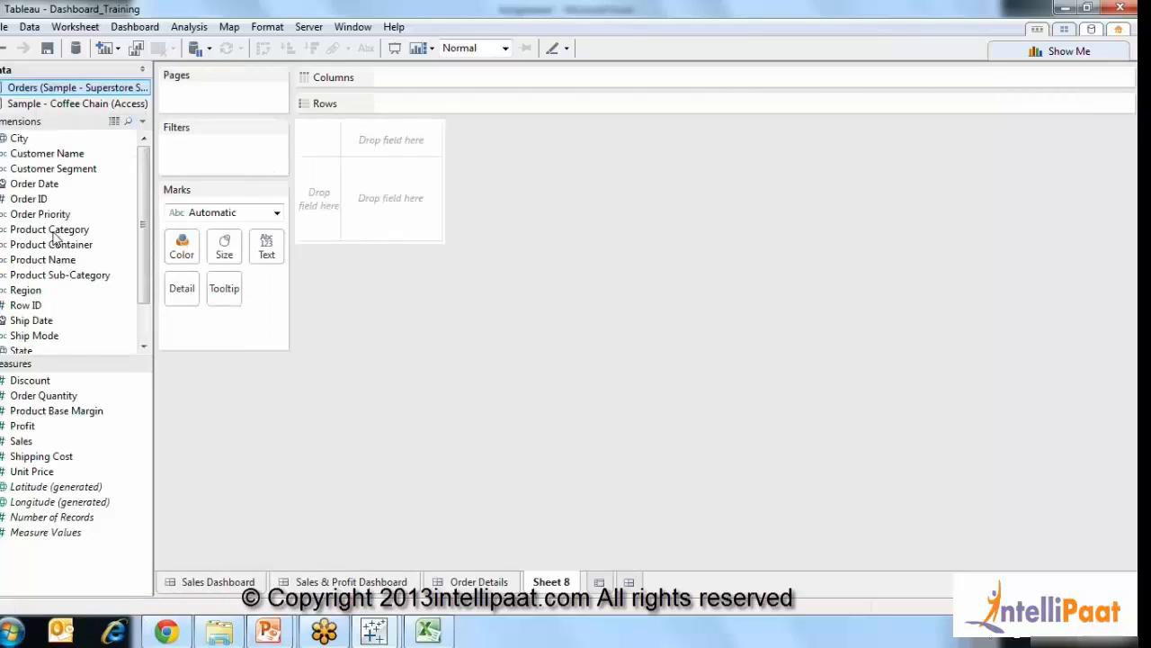
left_click(144, 333)
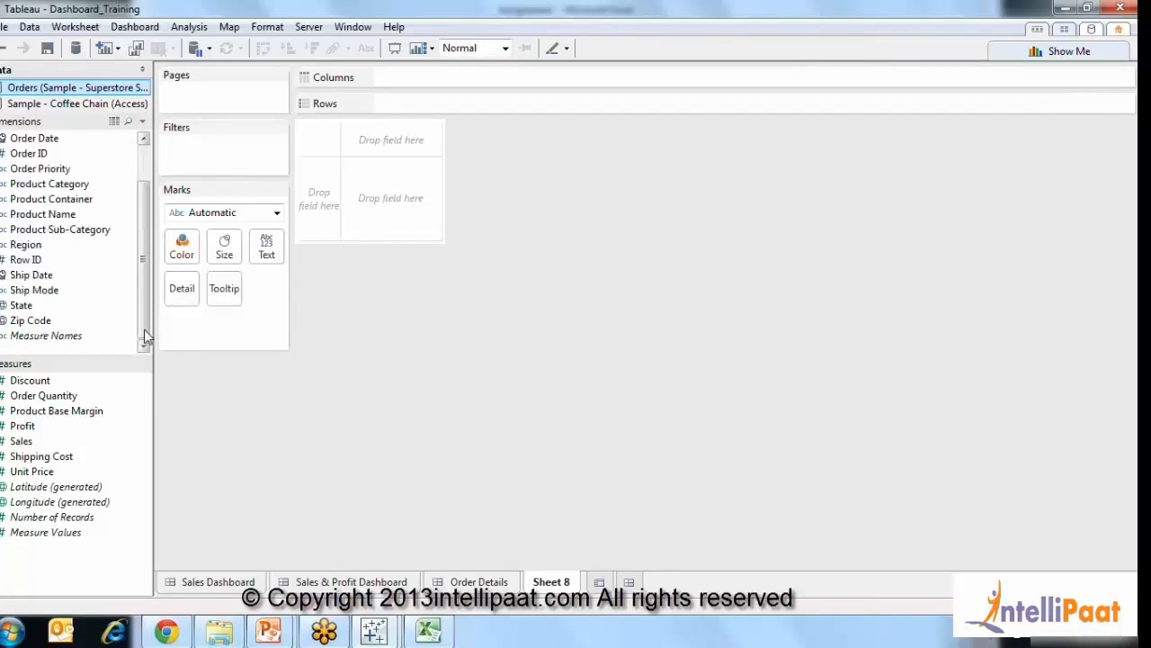
right_click(132, 325)
left_click(754, 329)
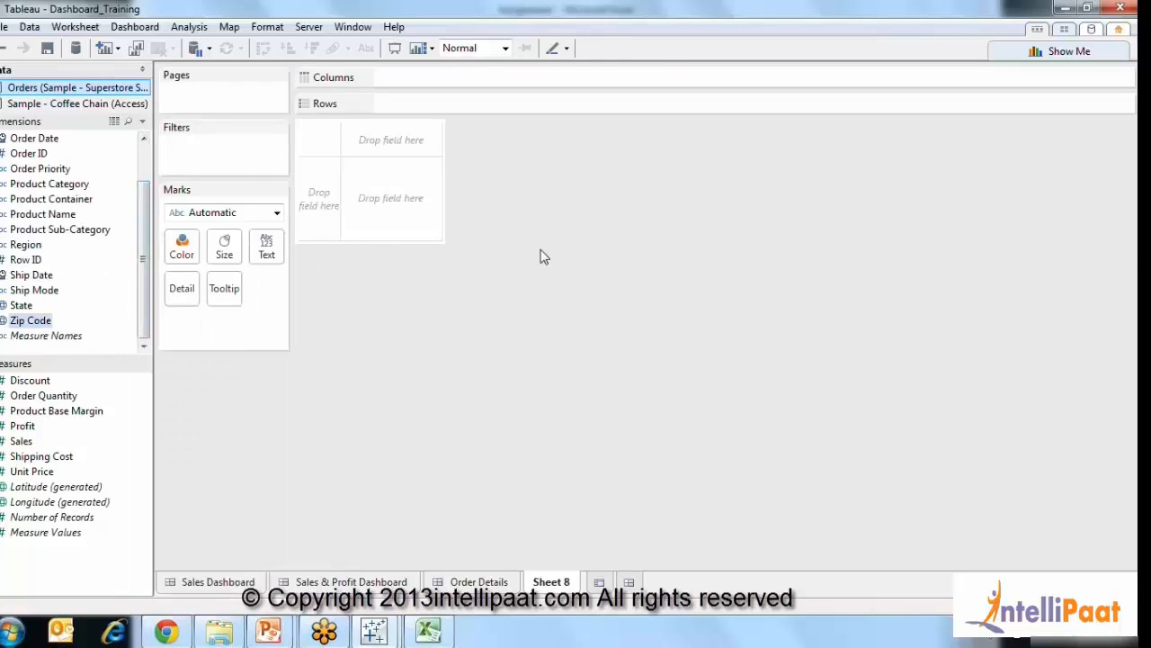
Create a calculated field named "Navigate to S&P dashboard" with the formula "Click here for the Profit Dashboard" in quotation marks.
left_click(194, 29)
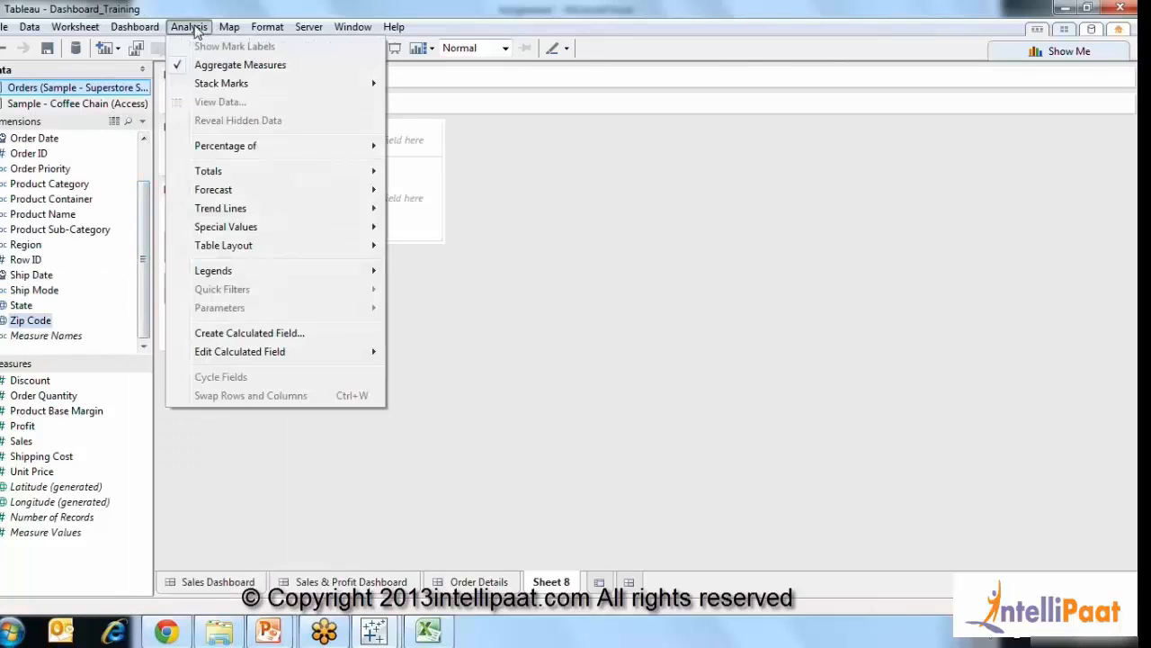
left_click(238, 332)
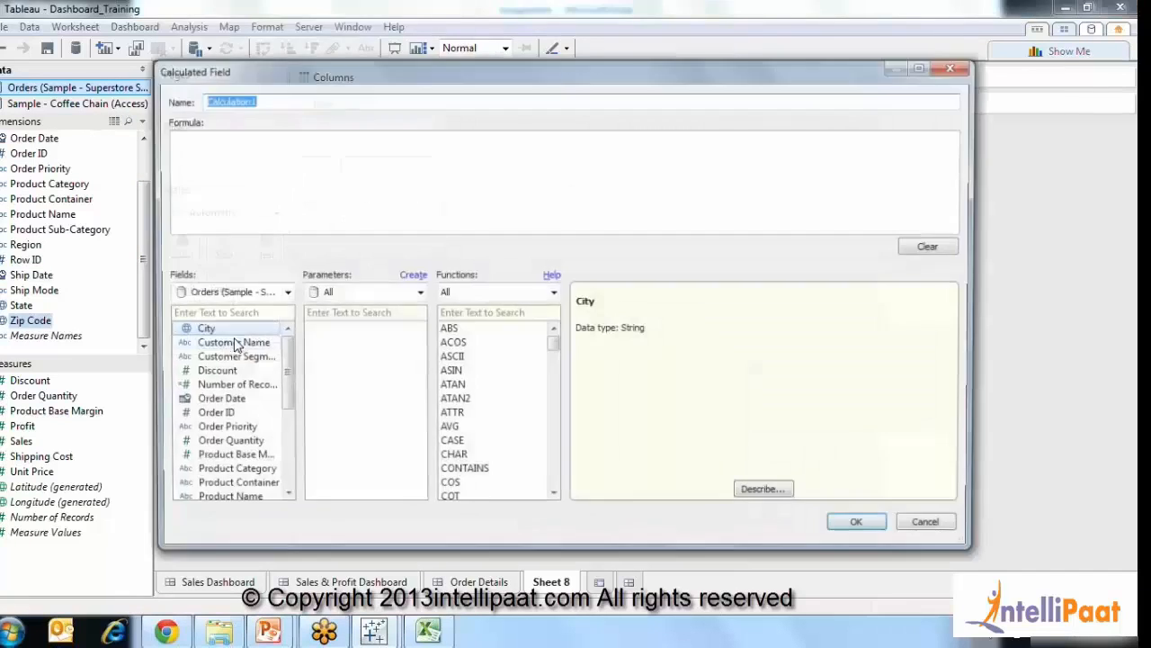
type("Navigate to S&P dashboard")
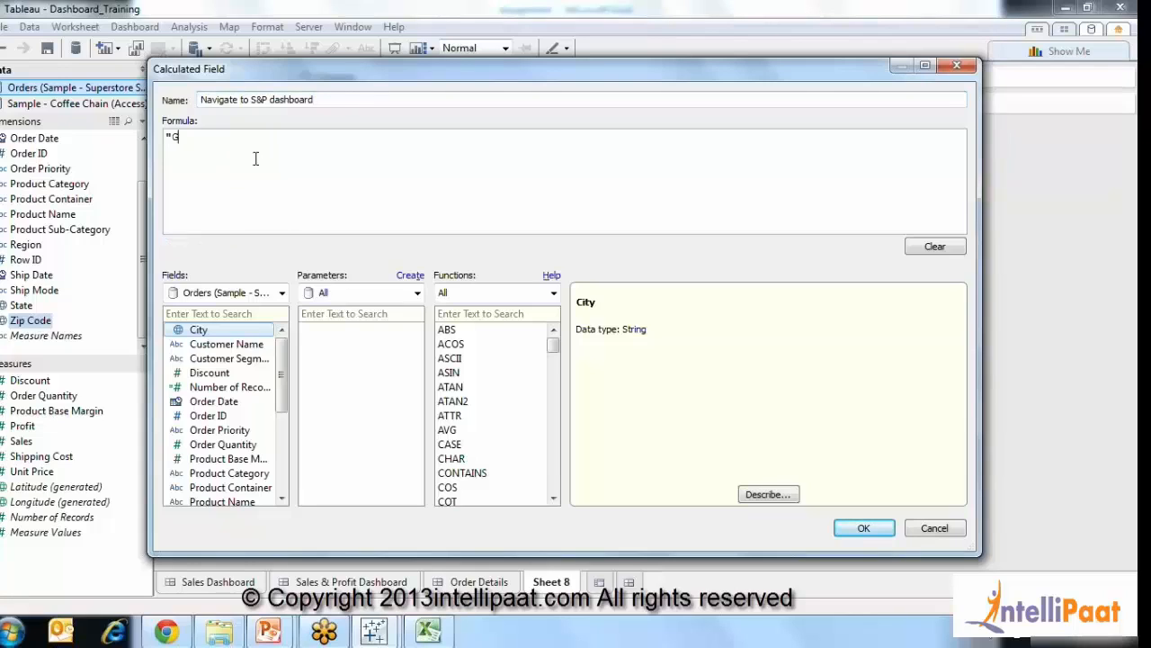
key("BackSpace")
type("S")
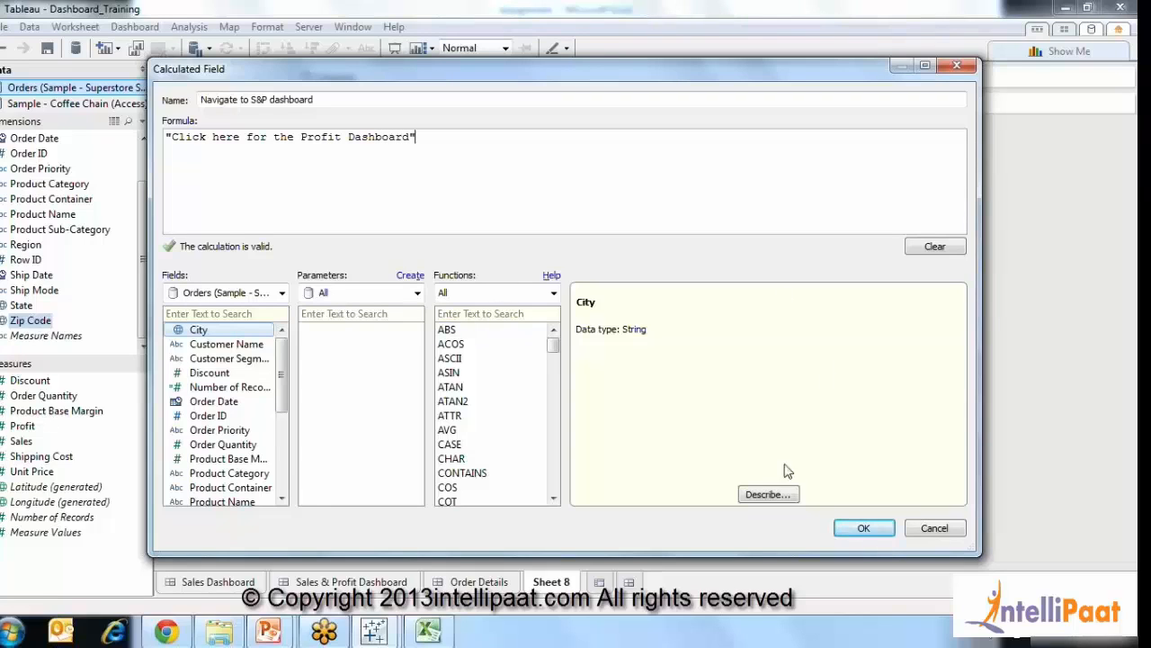
left_click(863, 528)
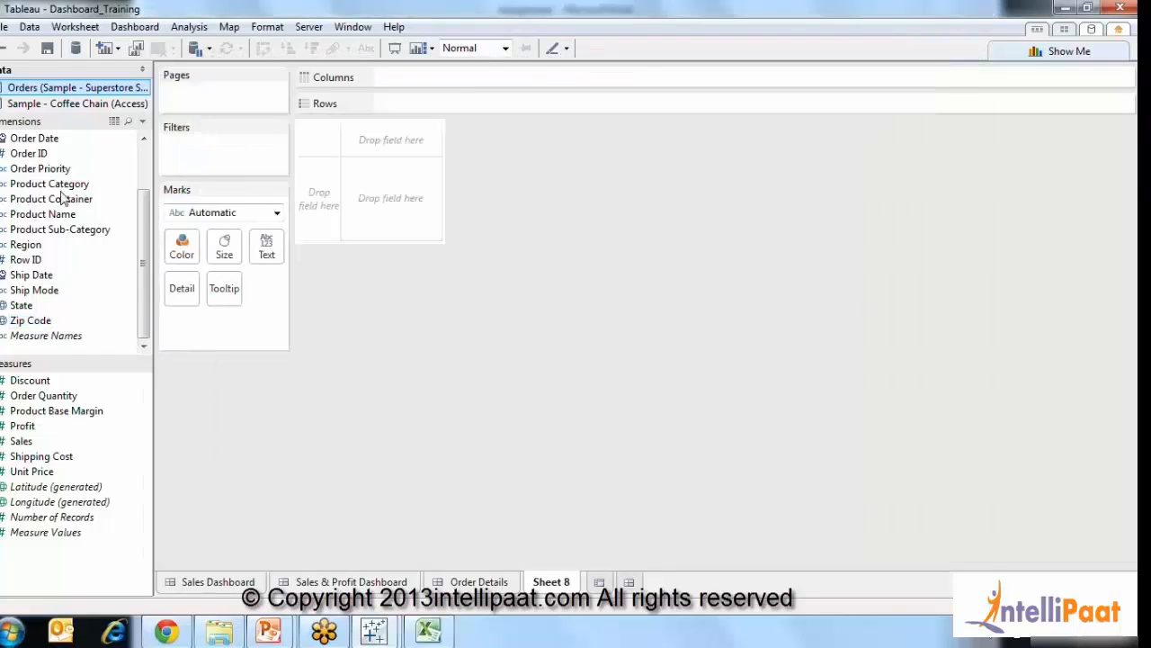
Place the Navigate to S&P dashboard field on both Columns and Rows of the new worksheet.
scroll(144, 252, "up", 1)
scroll(146, 247, "up", 1)
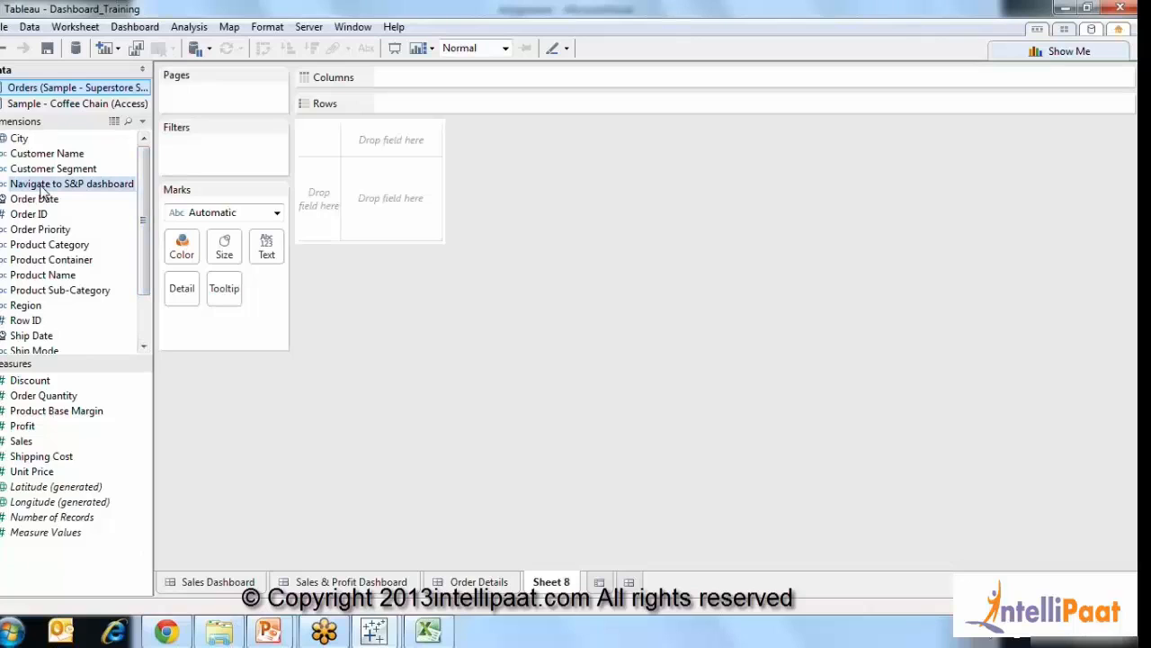
left_click_drag(40, 187, 423, 78)
left_click_drag(40, 185, 422, 103)
left_click(495, 105)
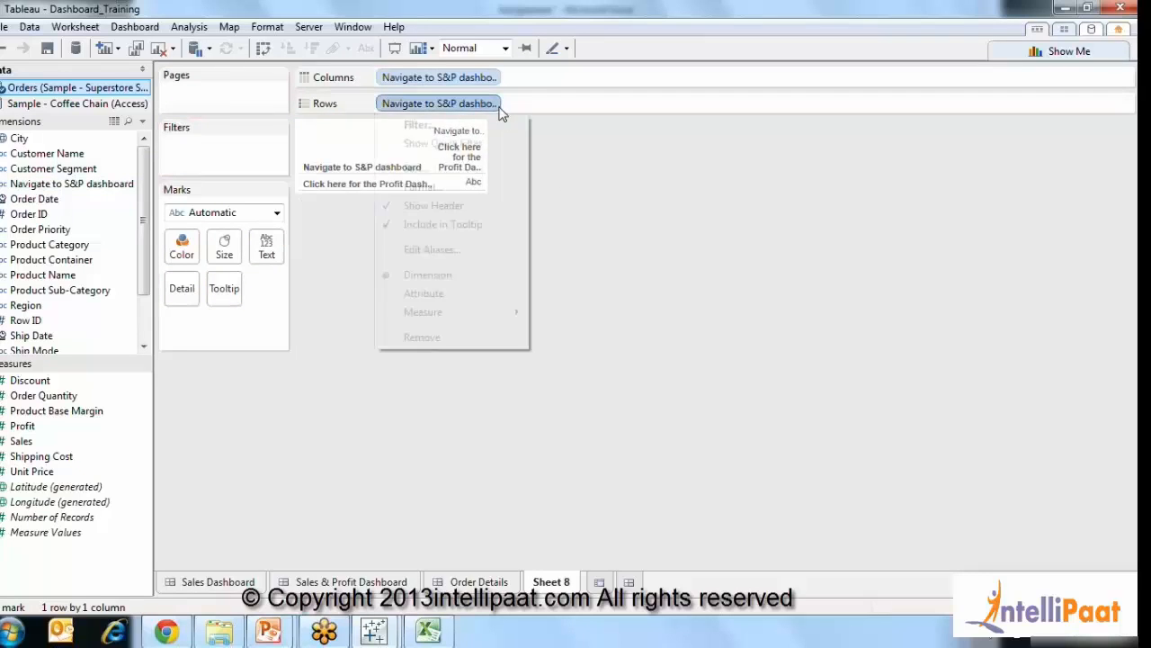
left_click(499, 148)
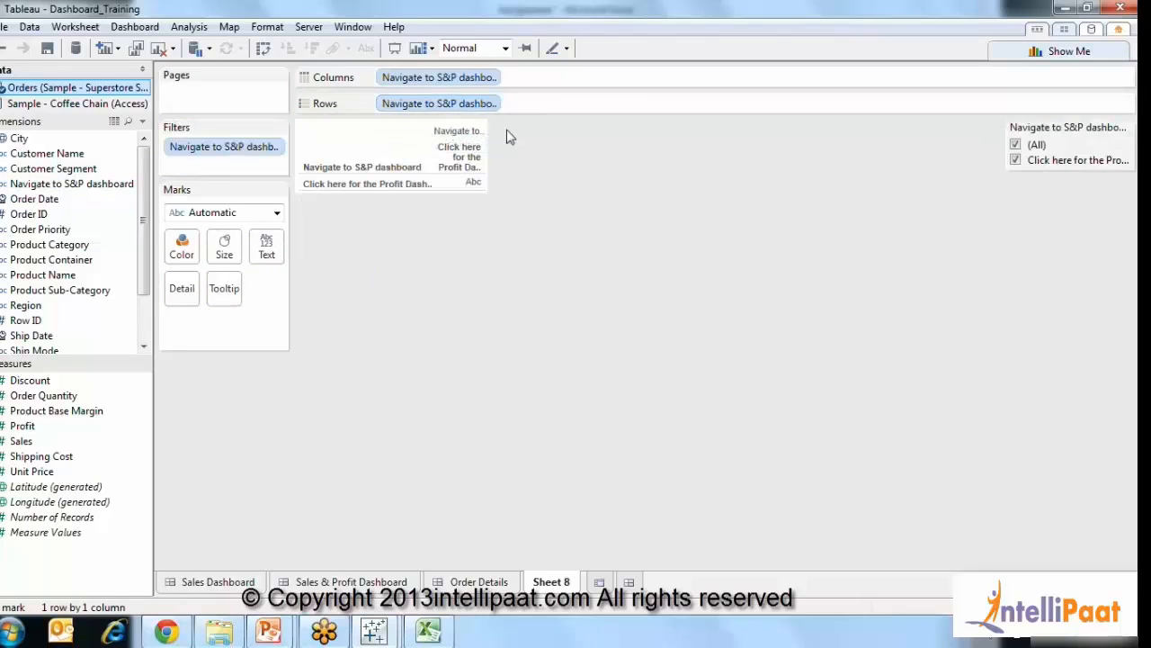
key("ctrl+z")
Hide the header of the Rows field and display the Navigate to S&P dashboard field as the mark's text.
left_click(495, 107)
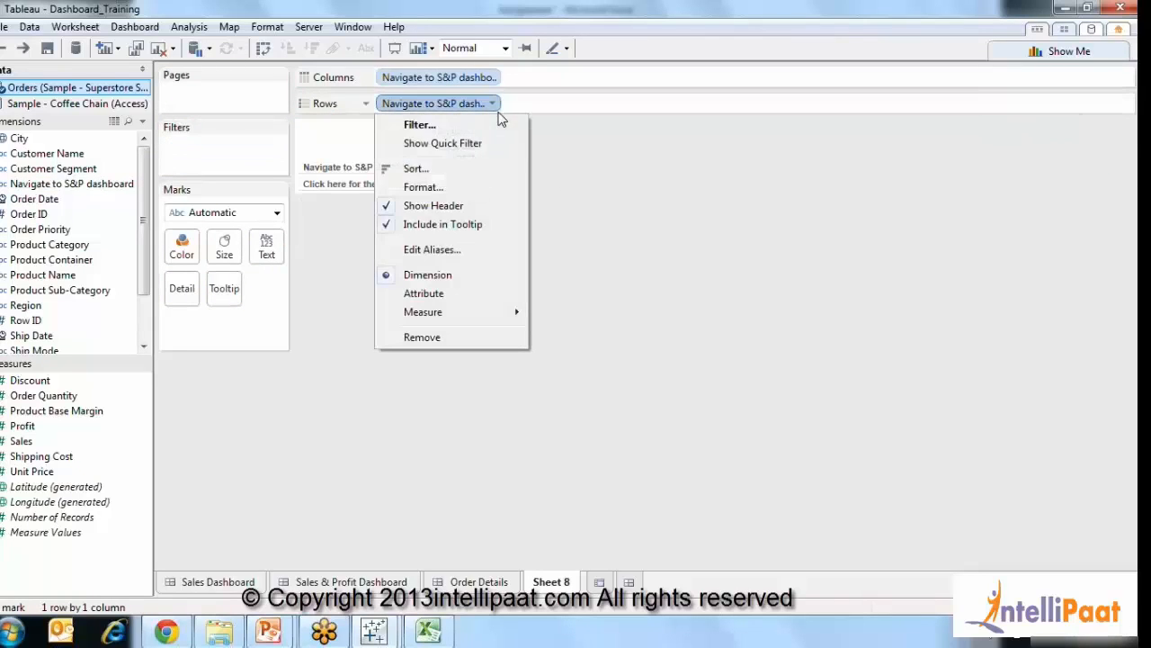
left_click(483, 208)
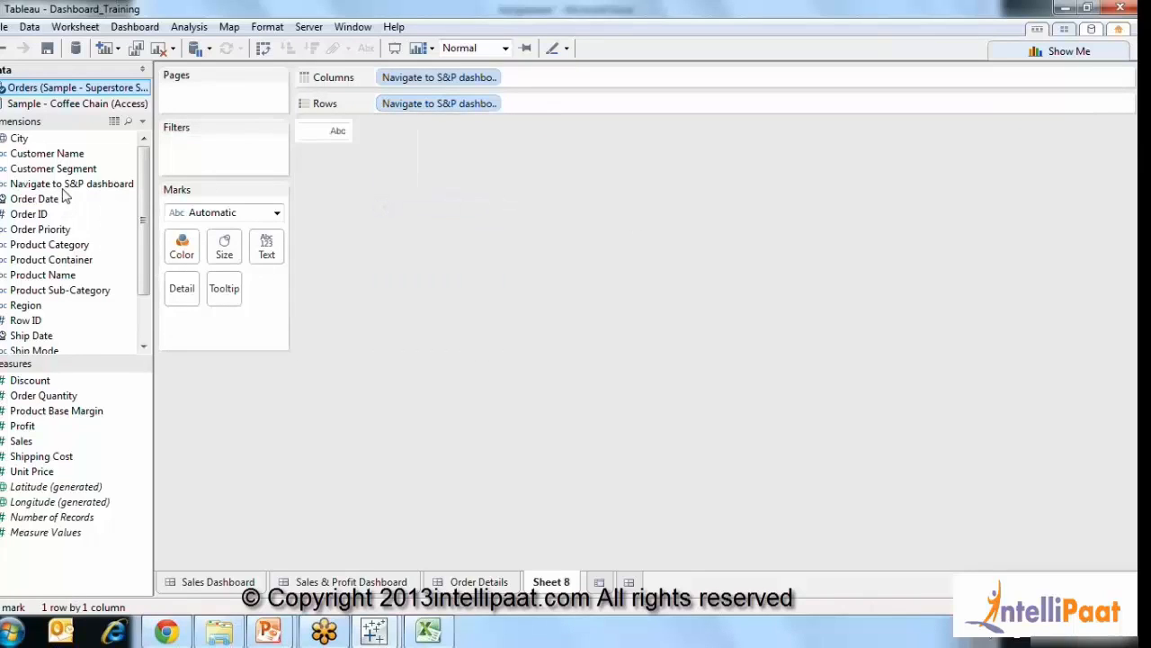
left_click_drag(64, 185, 272, 251)
Enlarge the text cell in width and height until the full Profit Dashboard sentence fits on two lines.
mouse_move(353, 137)
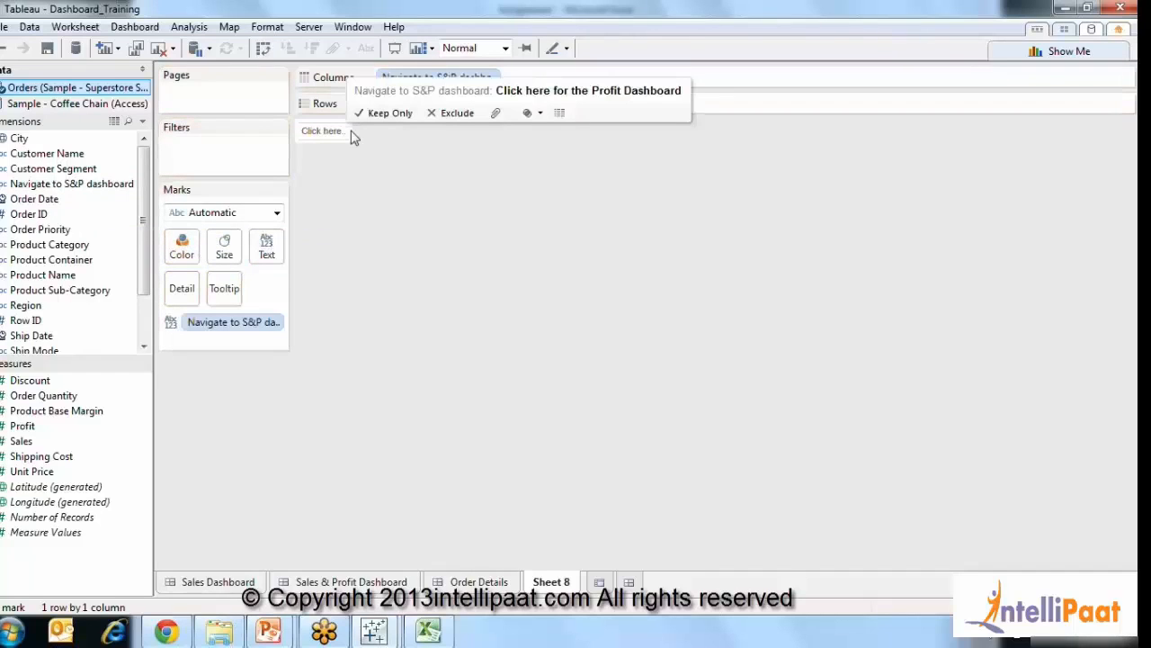
left_click_drag(347, 133, 443, 134)
mouse_move(429, 144)
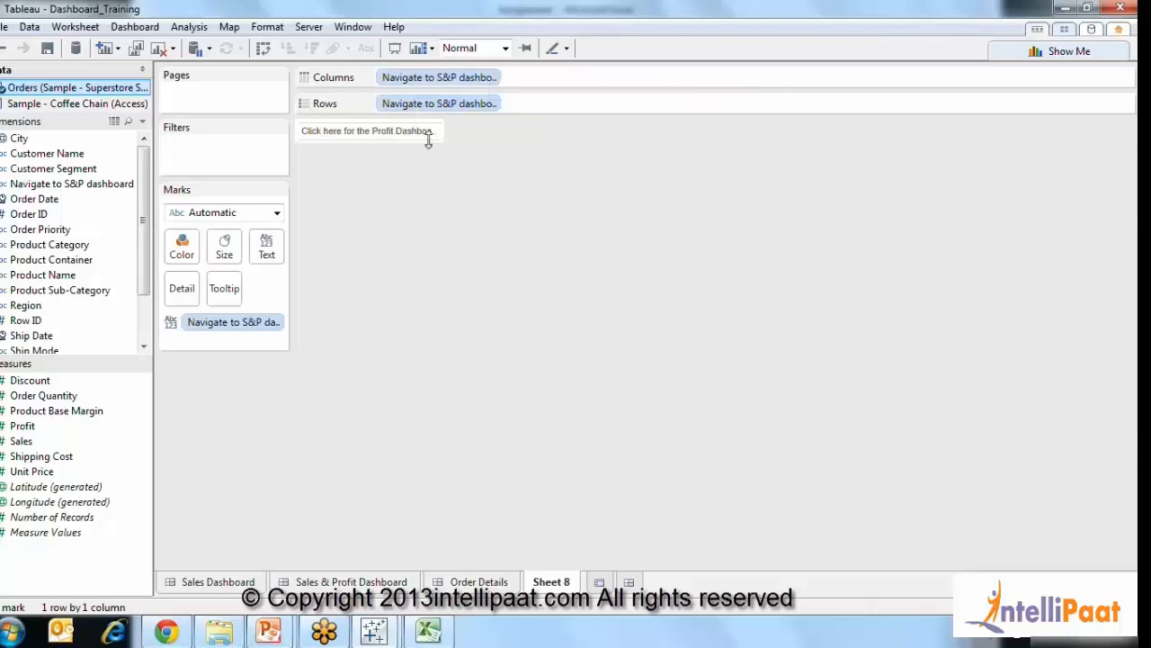
left_click_drag(428, 156, 428, 156)
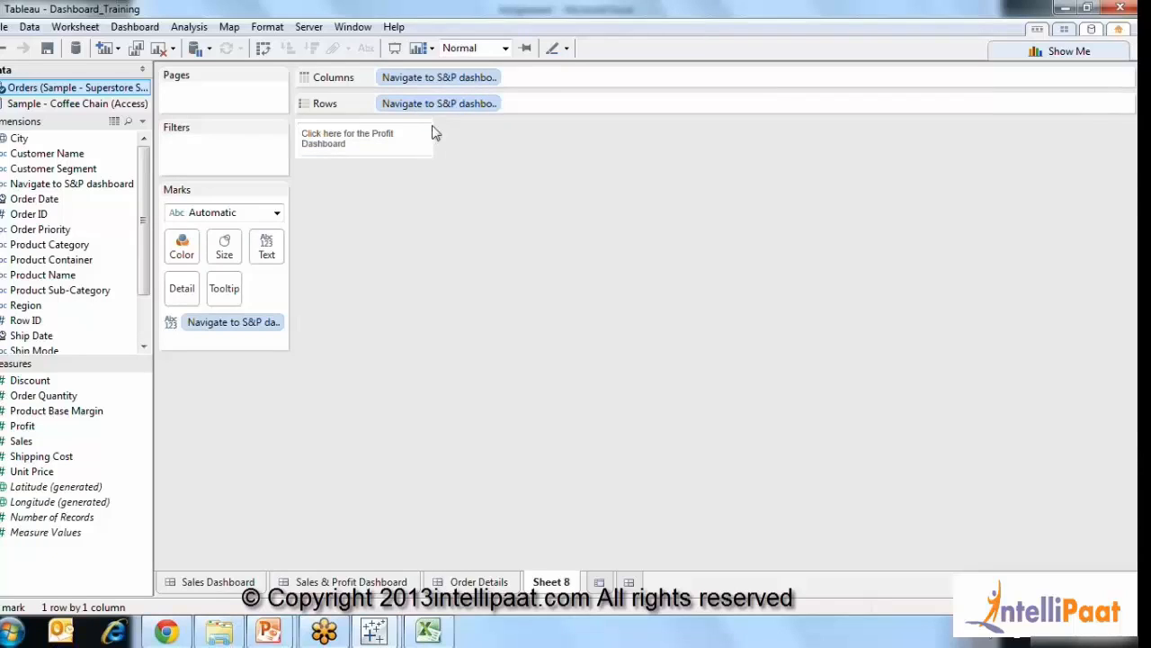
Show the header of the Navigate to S&P dashboard field on Rows again, and hide it once more.
left_click(493, 103)
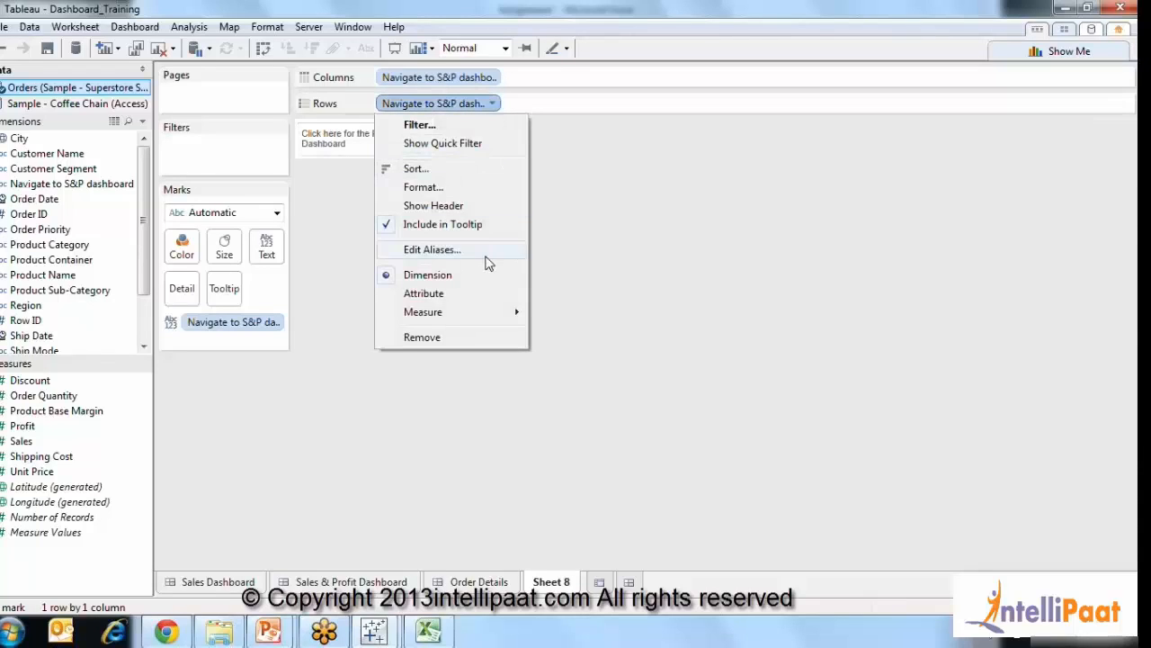
left_click(484, 210)
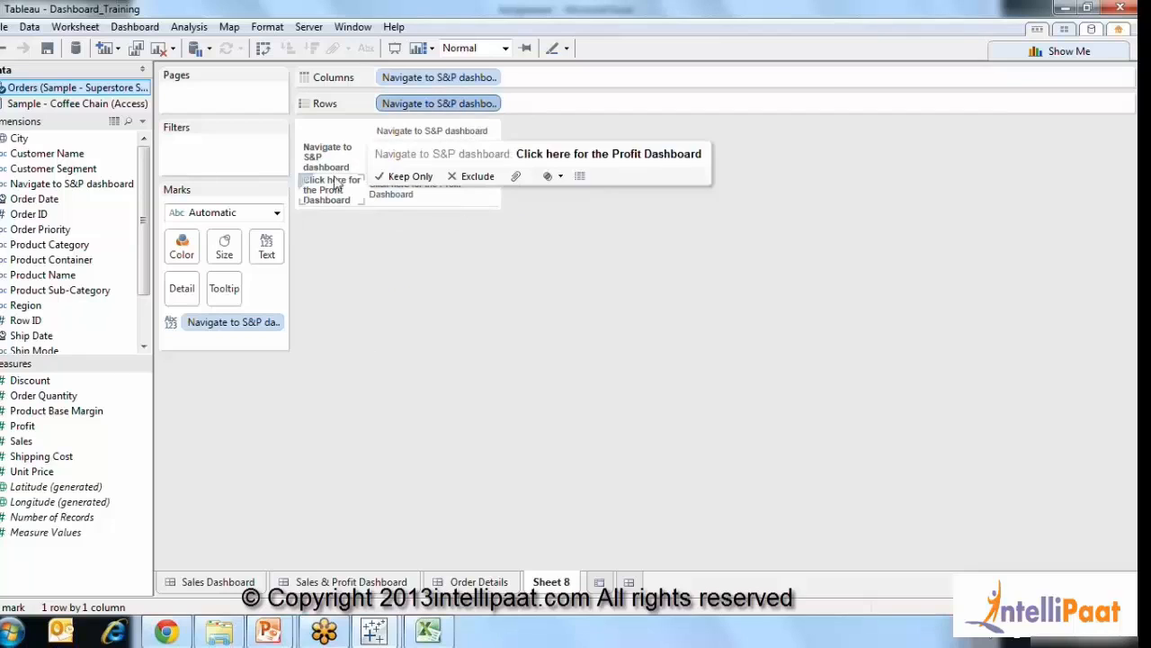
left_click(493, 104)
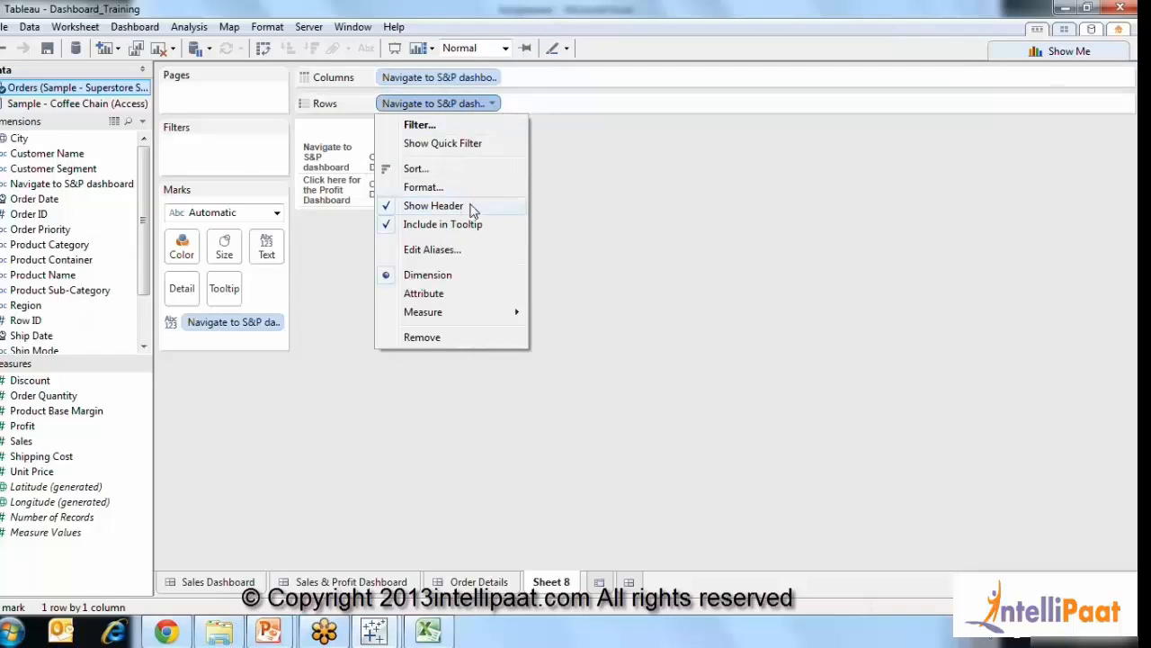
left_click(433, 206)
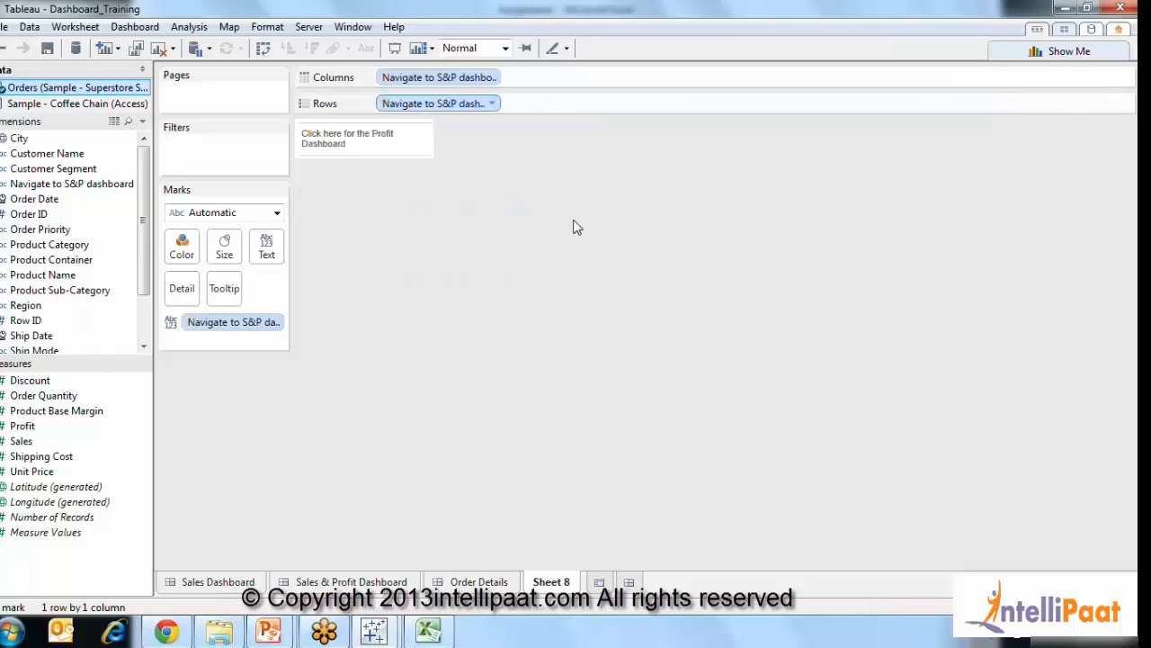
left_click(492, 103)
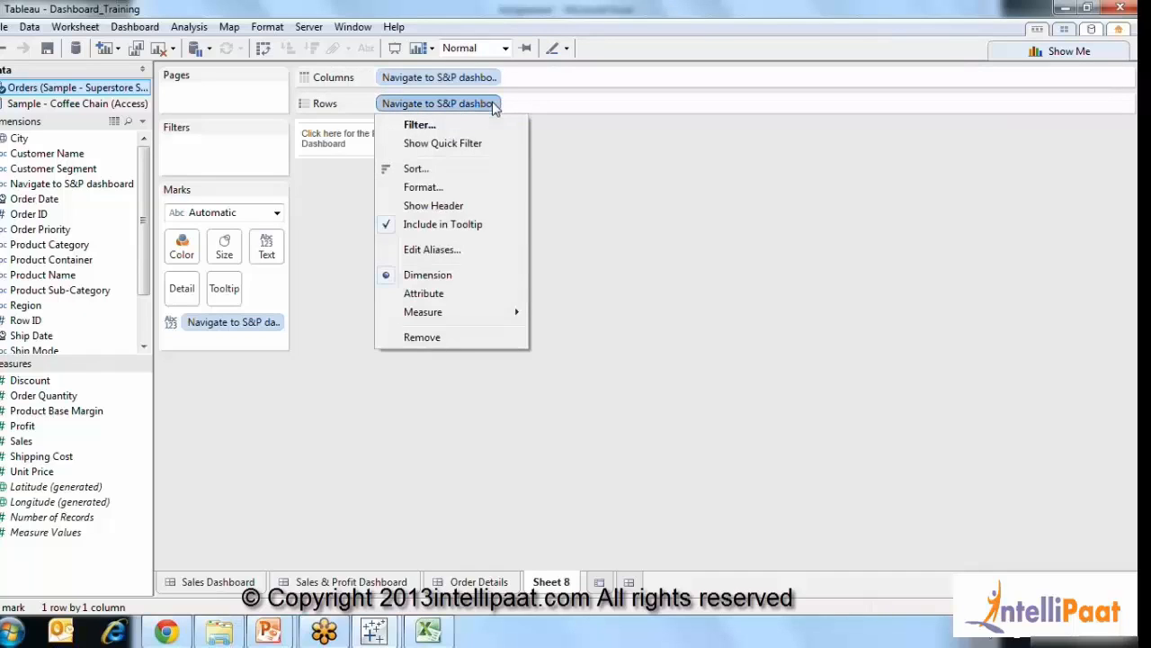
left_click(642, 208)
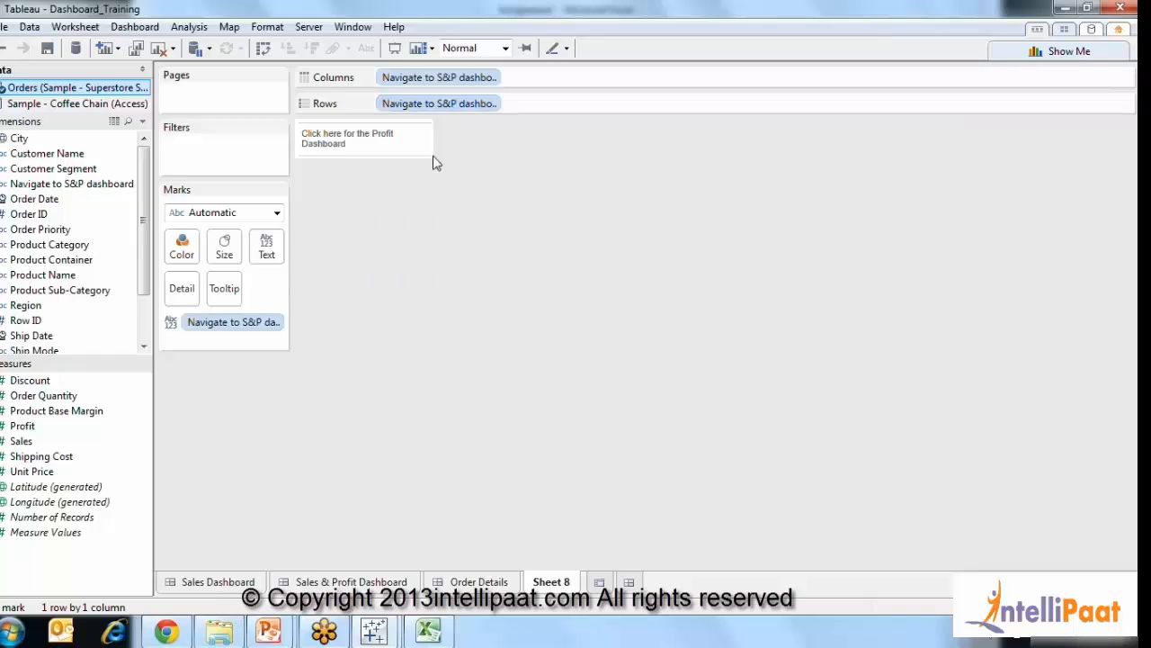
Format the worksheet's shading with a very light blue color.
right_click(354, 141)
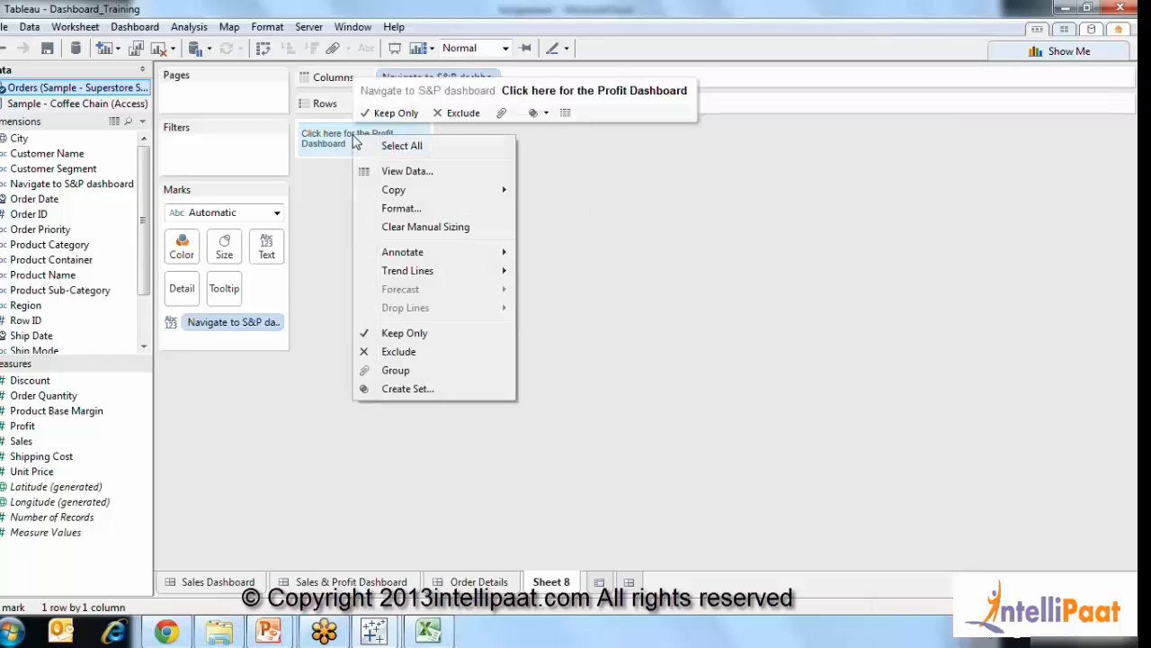
left_click(450, 210)
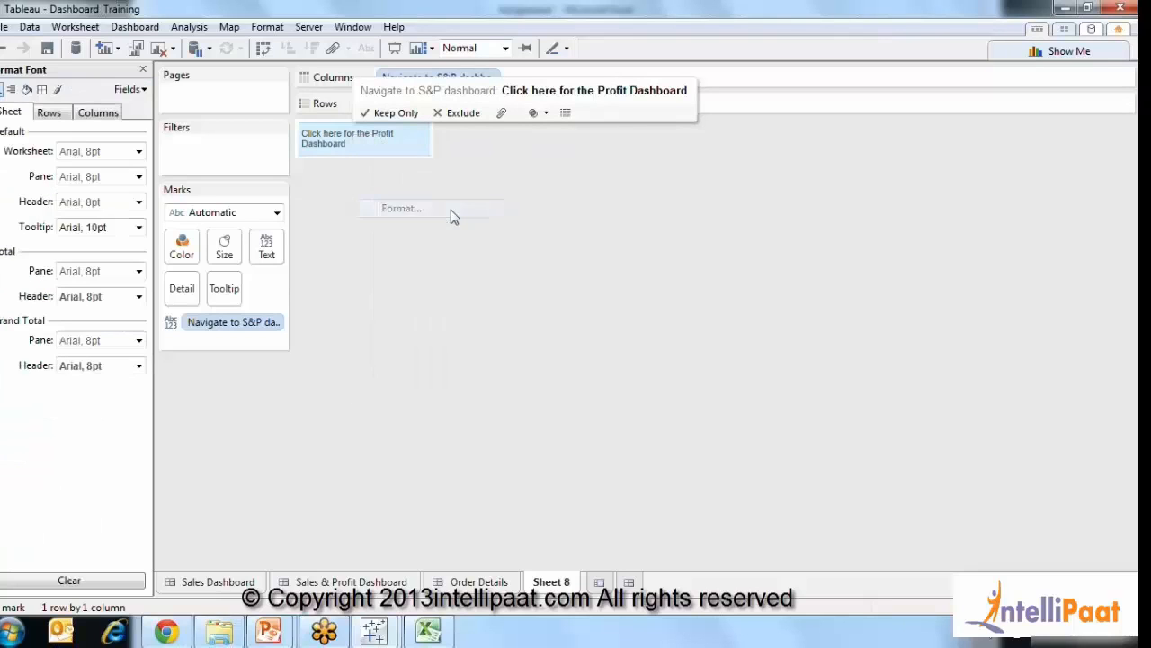
left_click(27, 89)
left_click(139, 152)
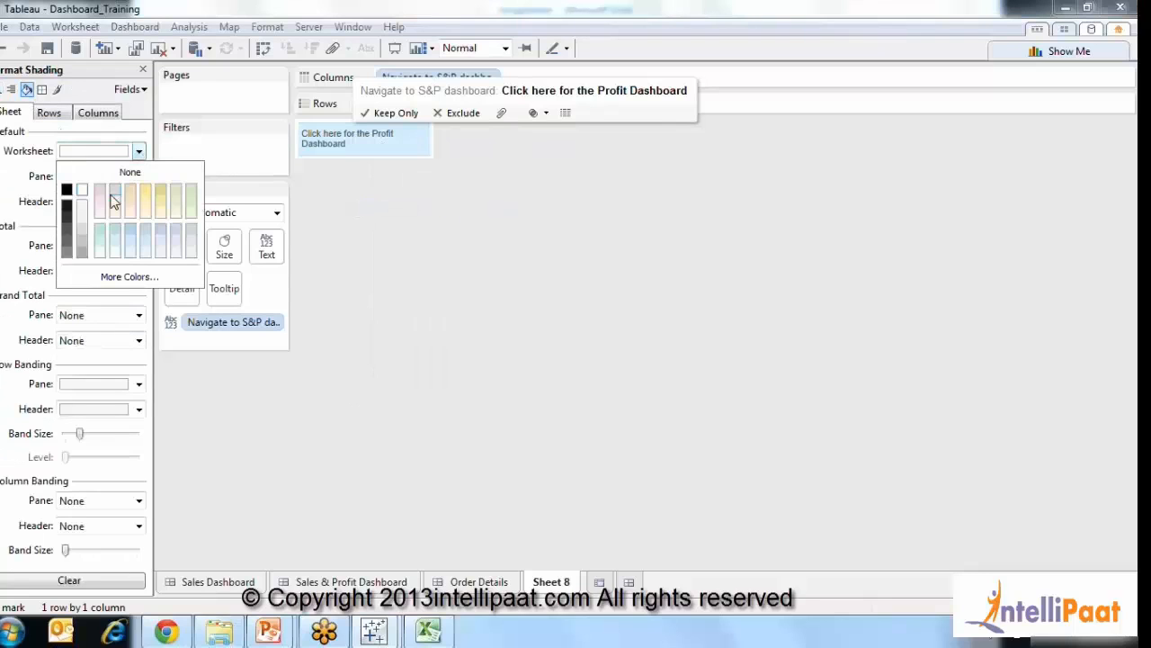
left_click(141, 255)
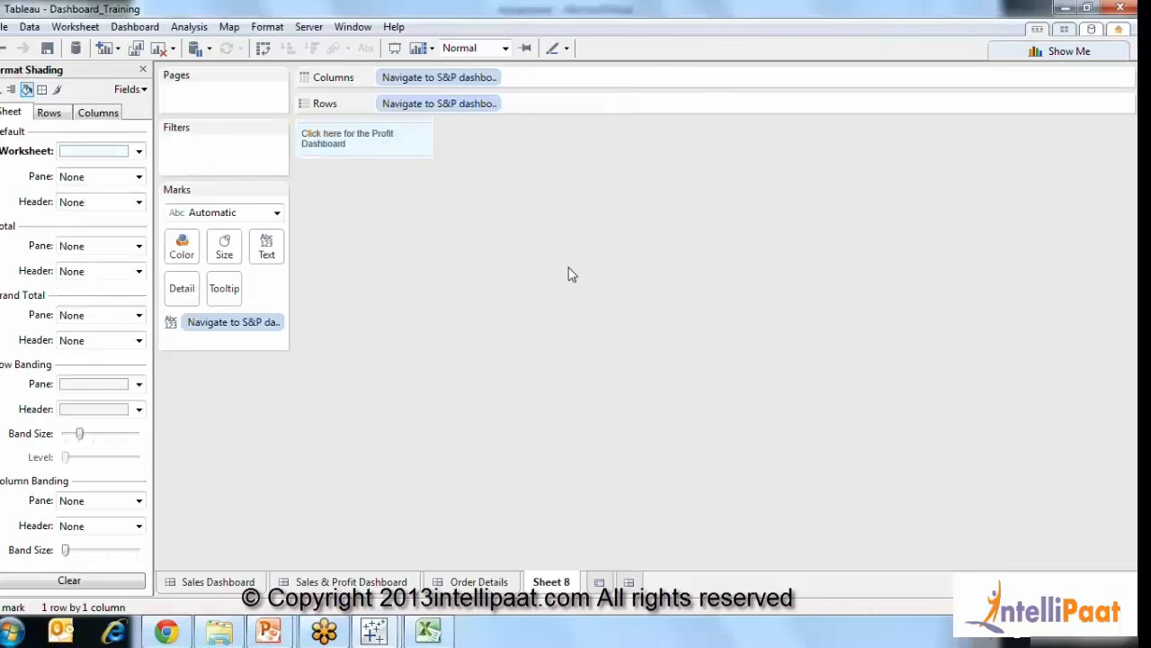
mouse_move(362, 132)
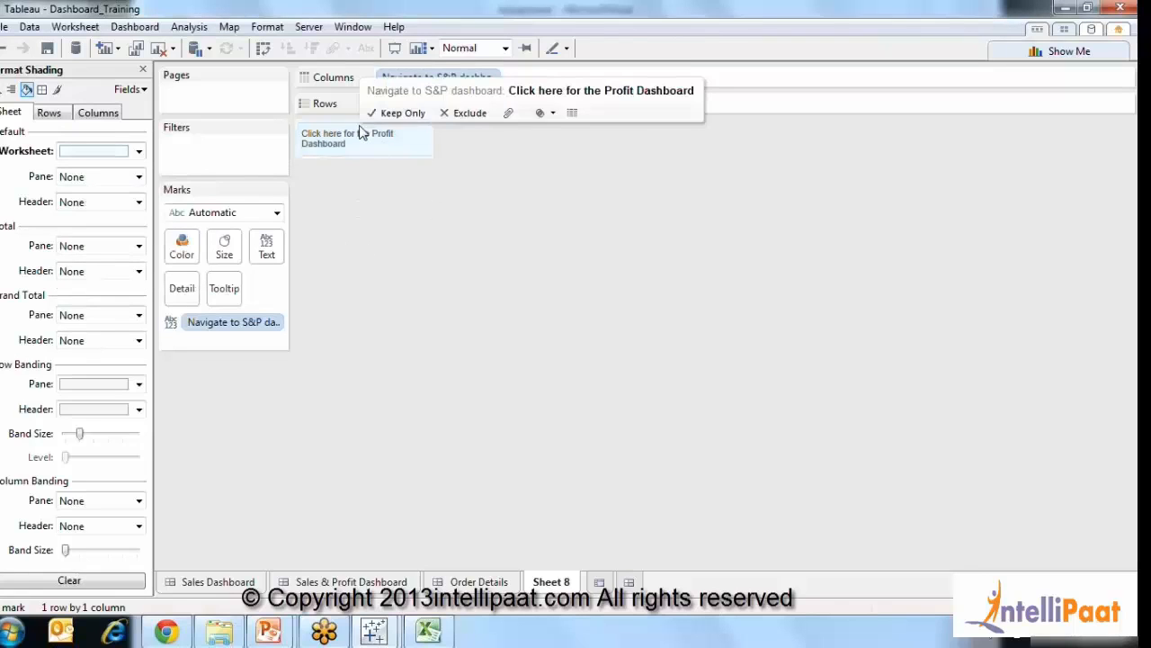
Set the worksheet's pane font to 9 pt bold in a near-black shade.
left_click(3, 89)
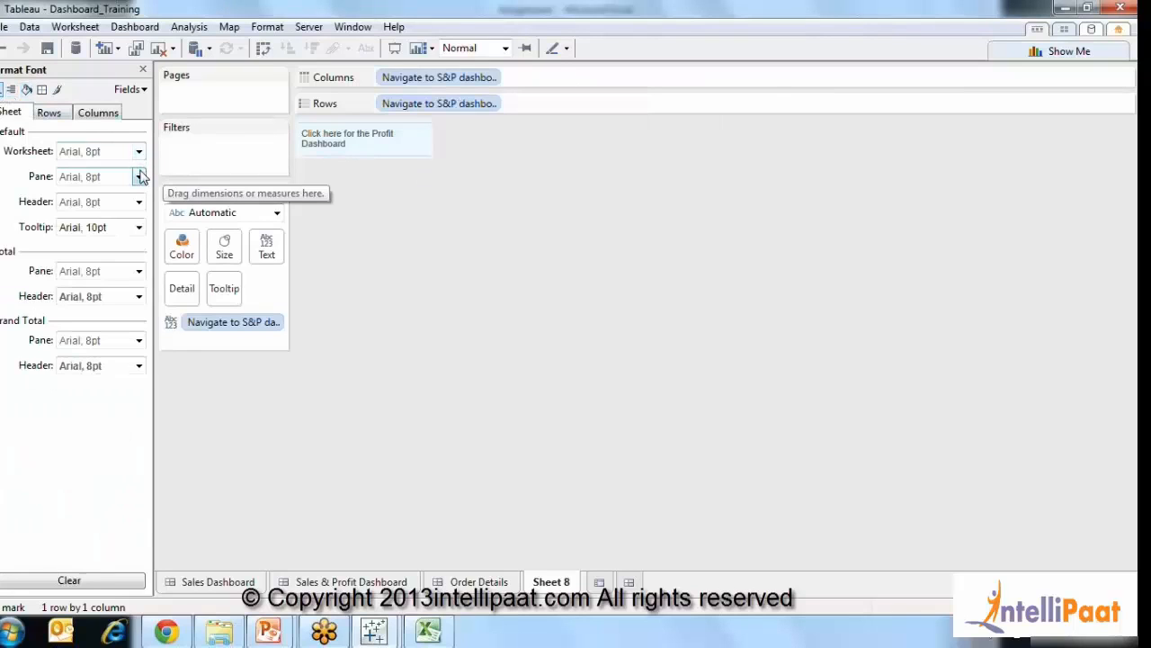
left_click(139, 177)
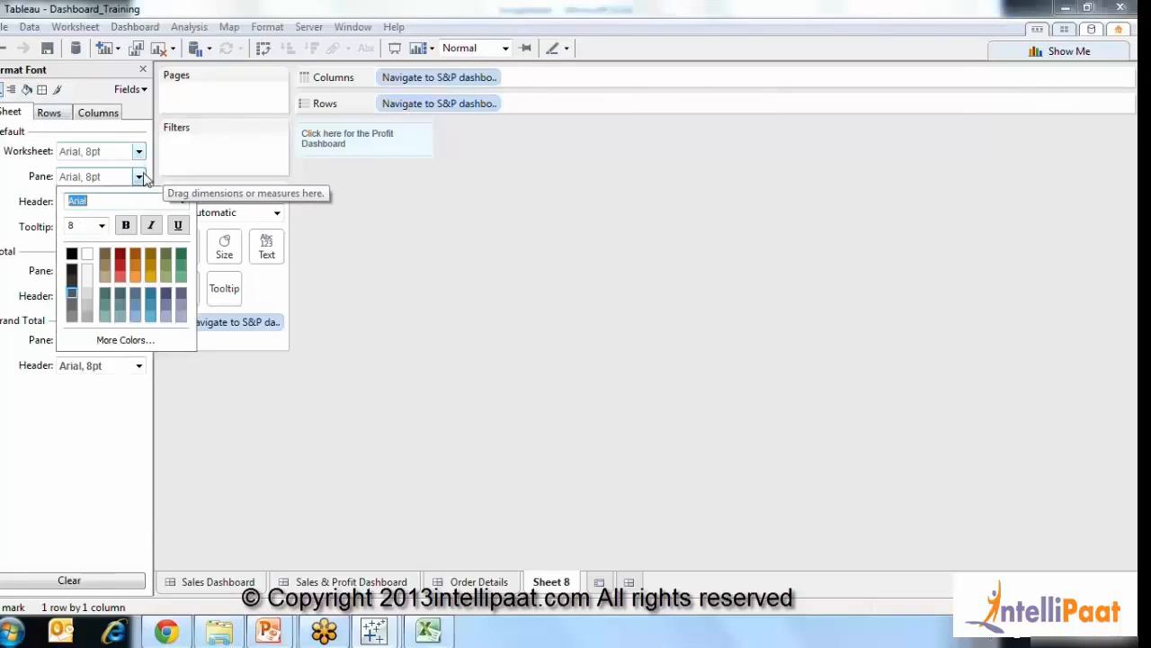
left_click(71, 268)
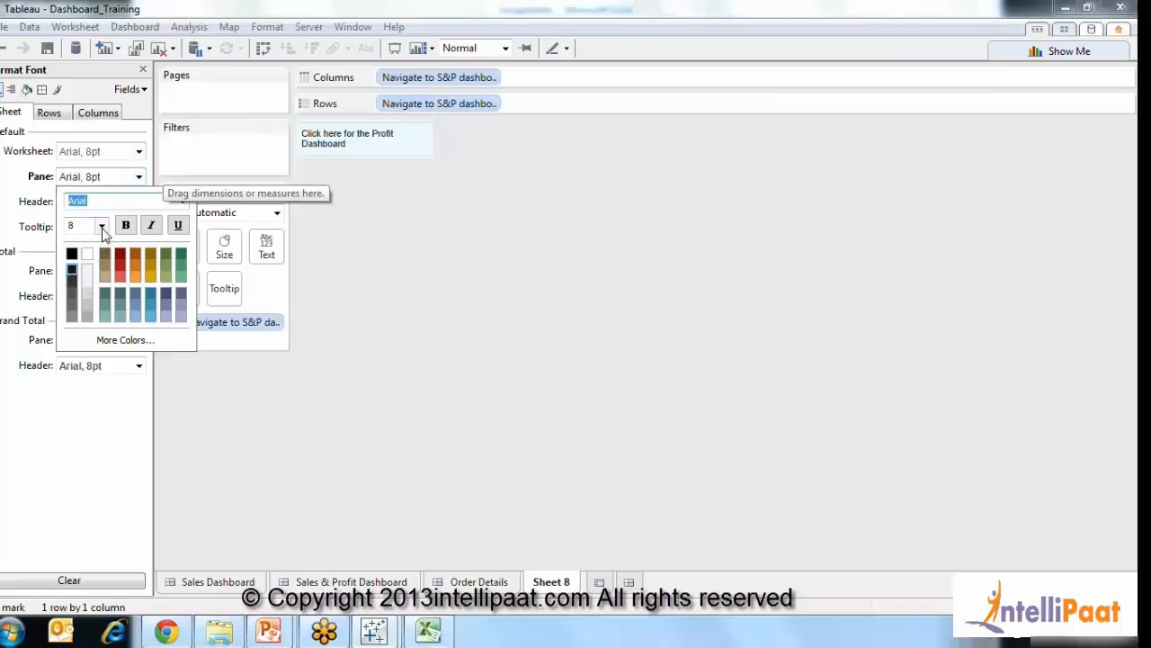
left_click(101, 227)
left_click(81, 247)
left_click(126, 226)
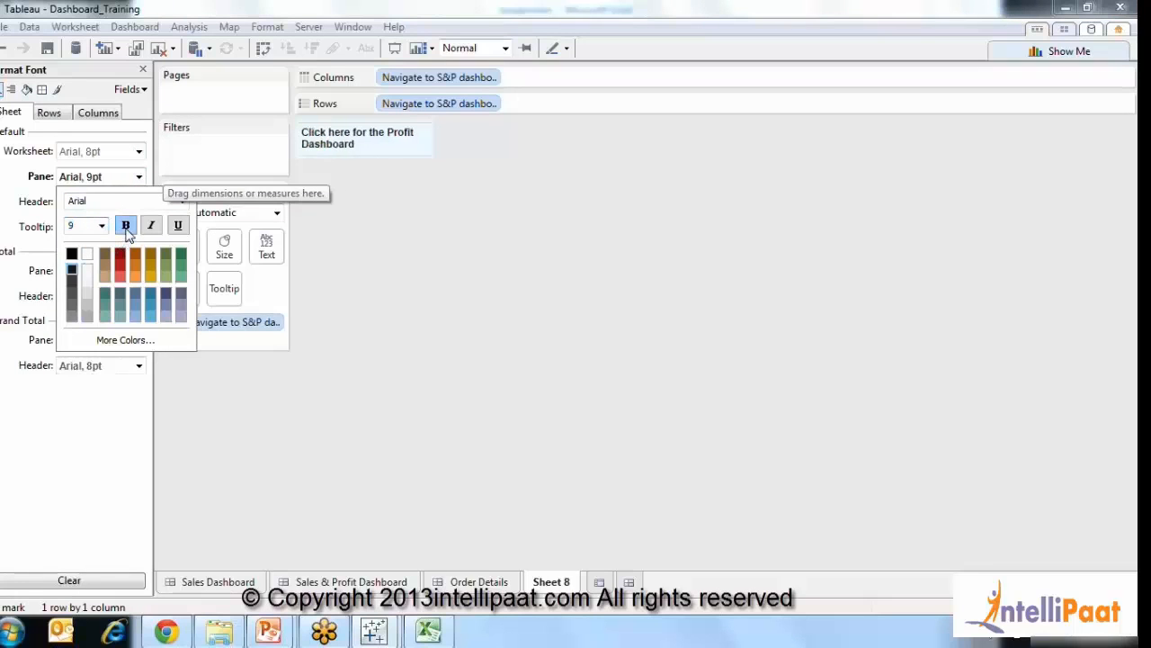
left_click(546, 202)
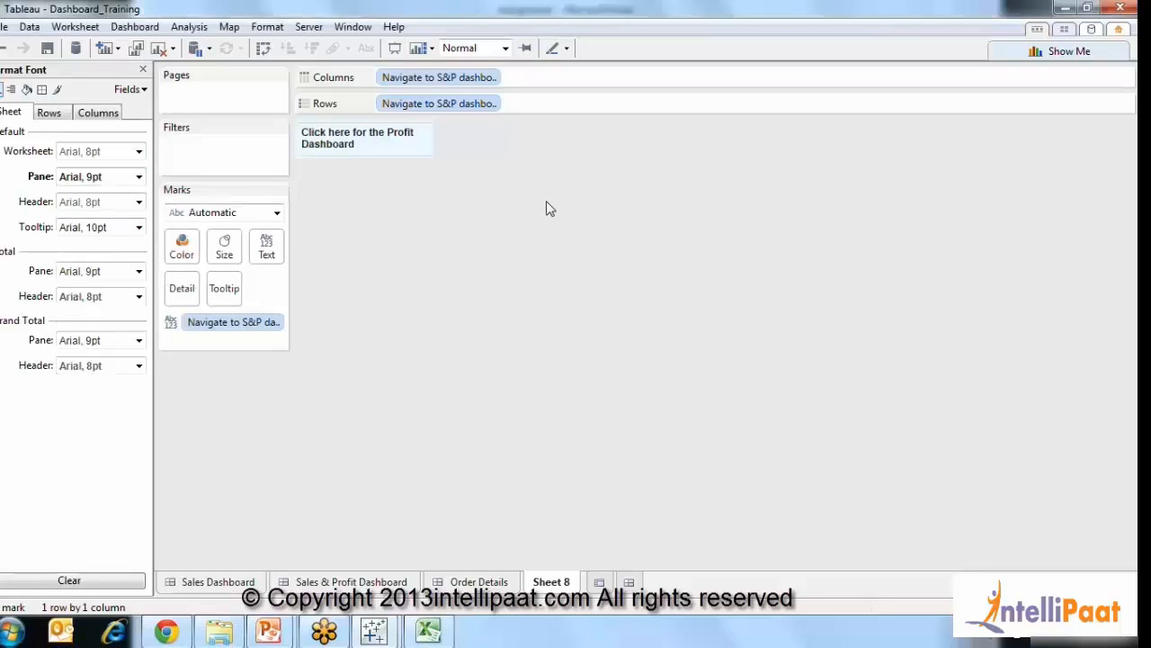
Close the formatting options and rename Sheet 8 as navigation1.
left_click(142, 69)
double_click(544, 585)
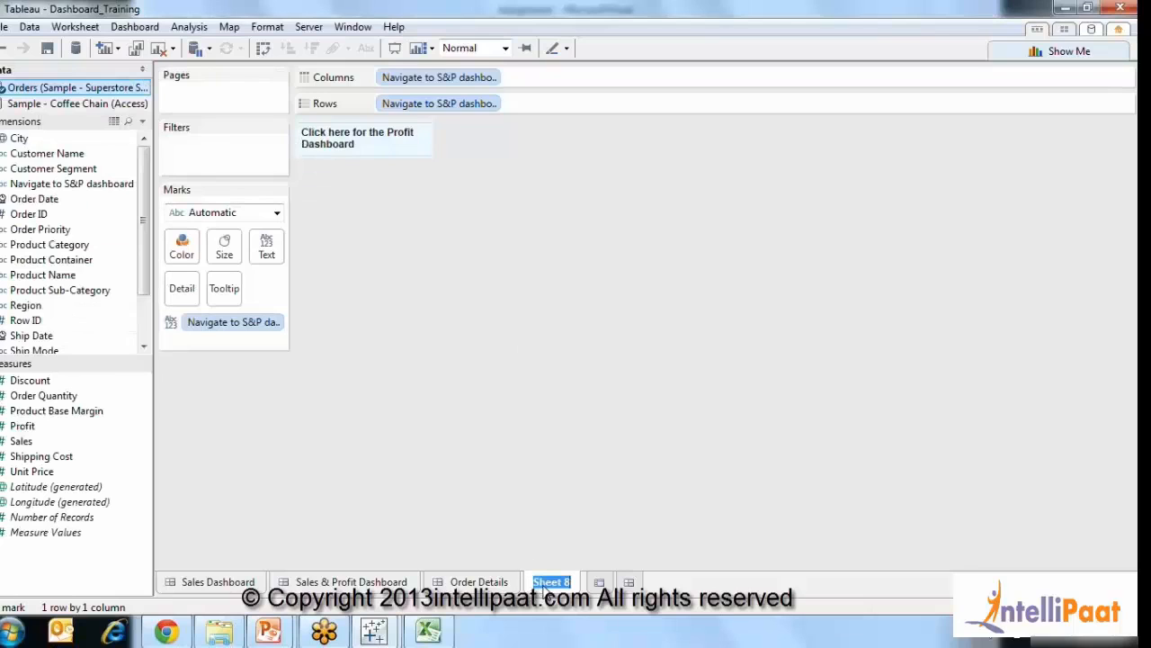
type("navigt")
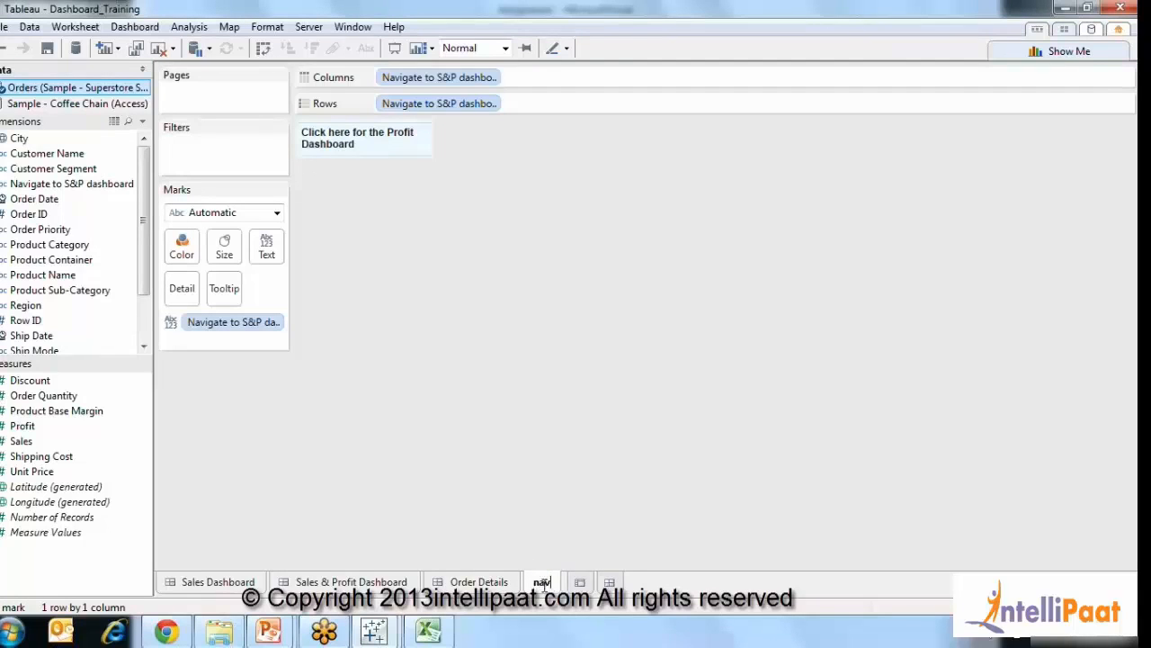
key("BackSpace")
key("BackSpace")
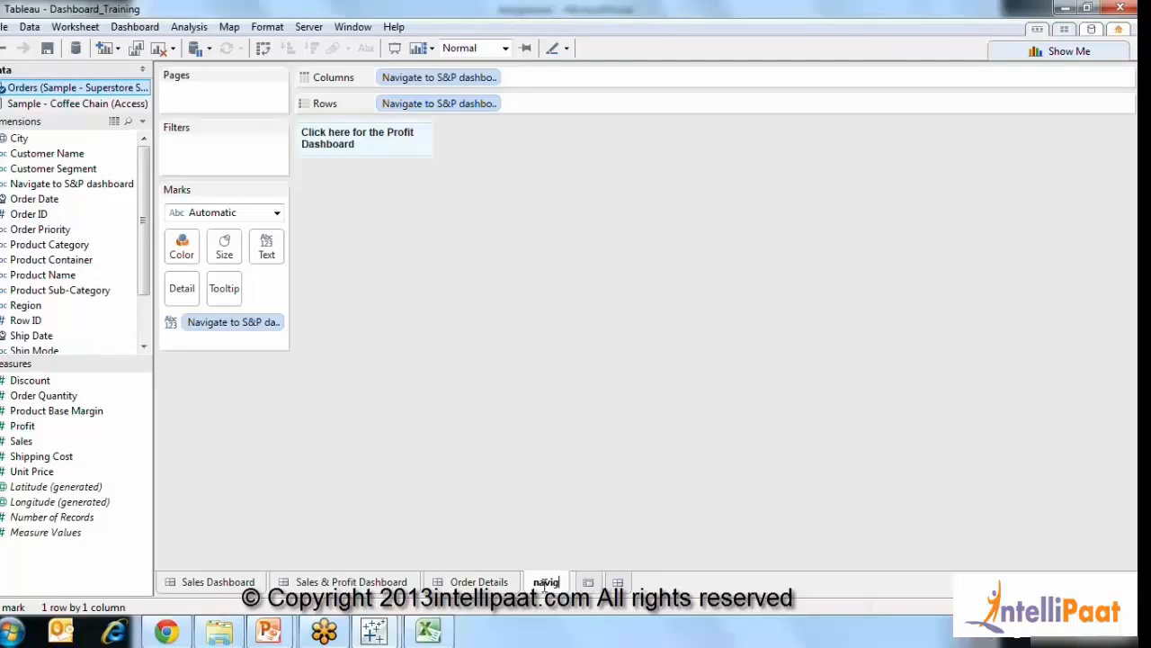
type("gation")
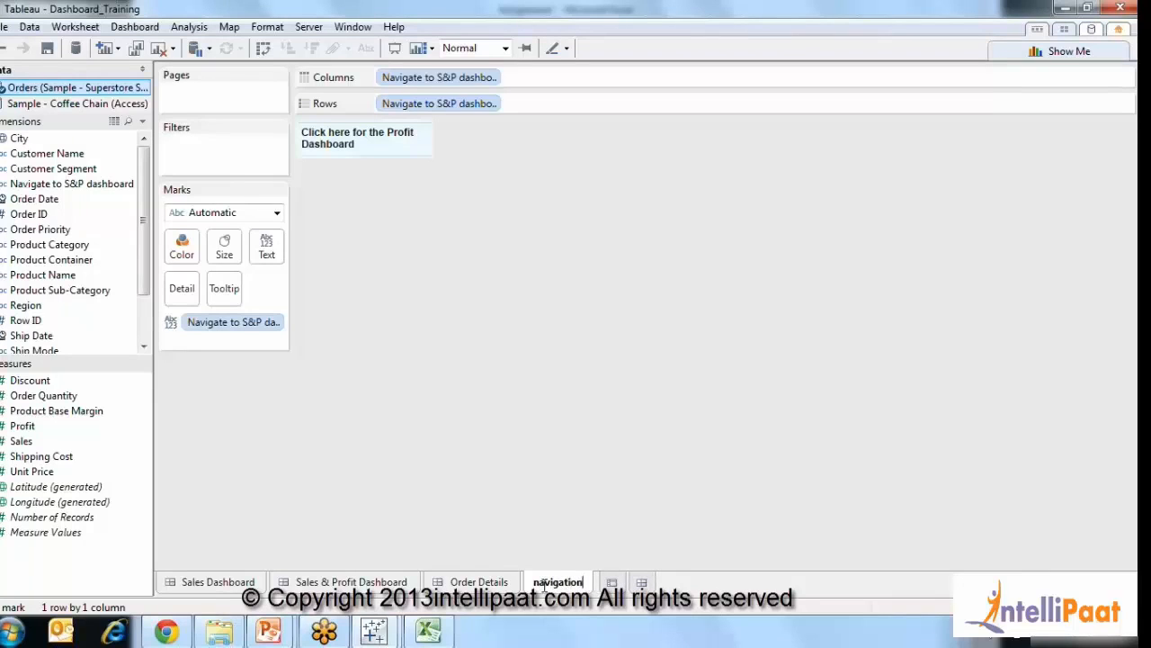
type("1")
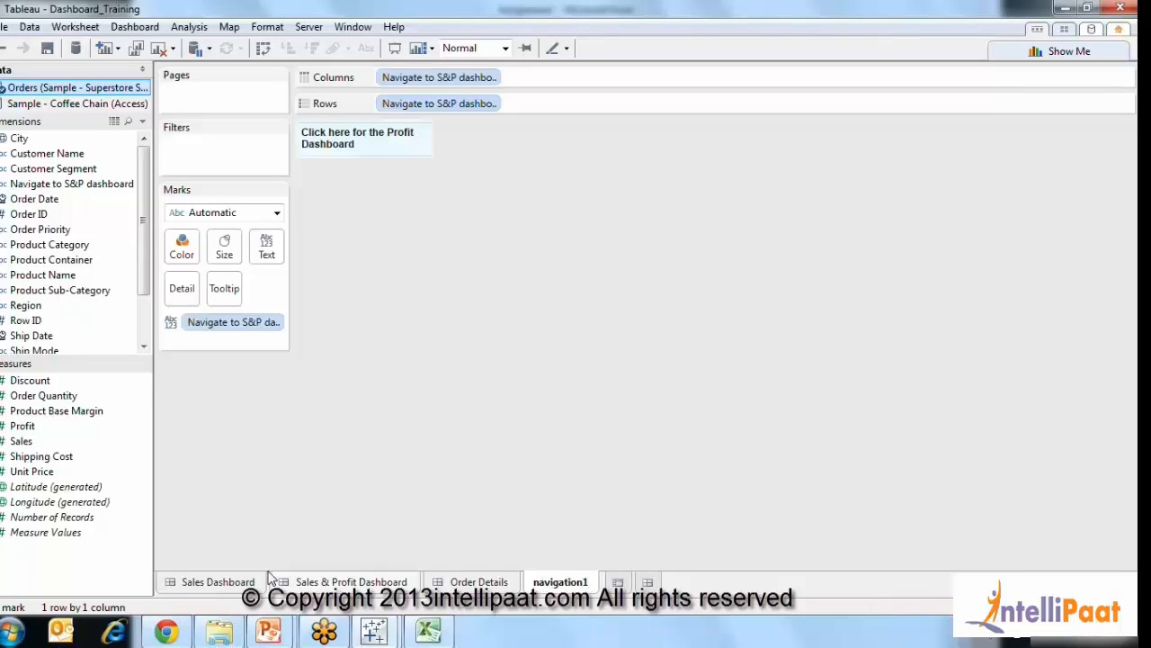
Add the navigation1 sheet to the Sales Dashboard and place it directly below the Order Priority legend.
left_click(212, 583)
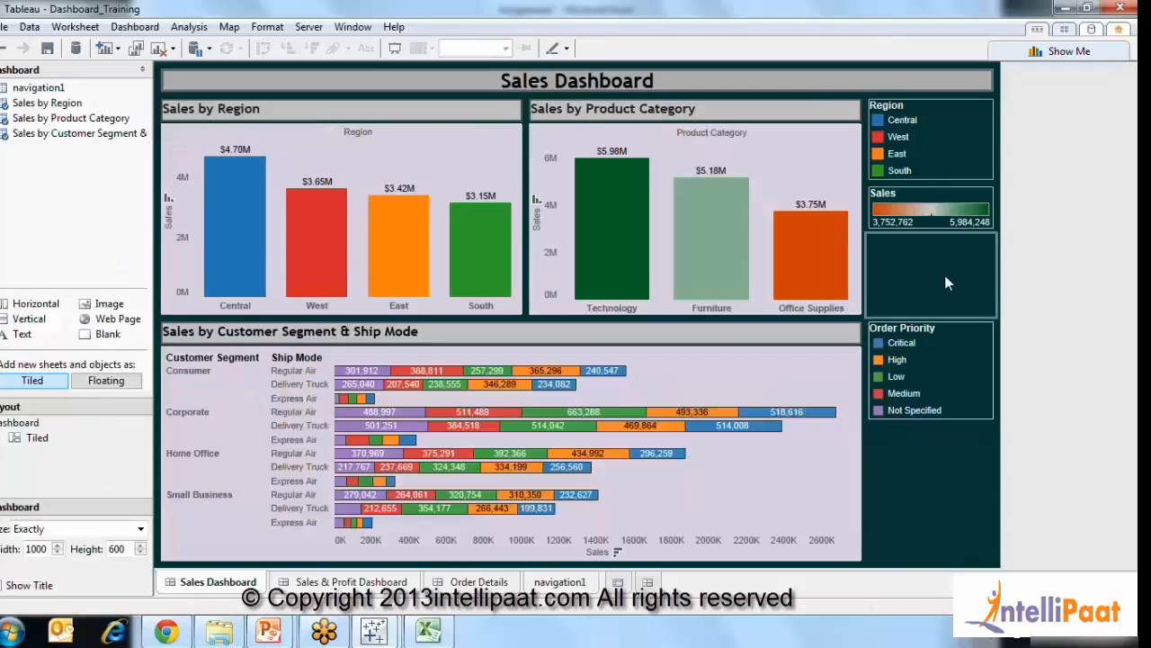
left_click_drag(25, 89, 944, 280)
left_click(921, 226)
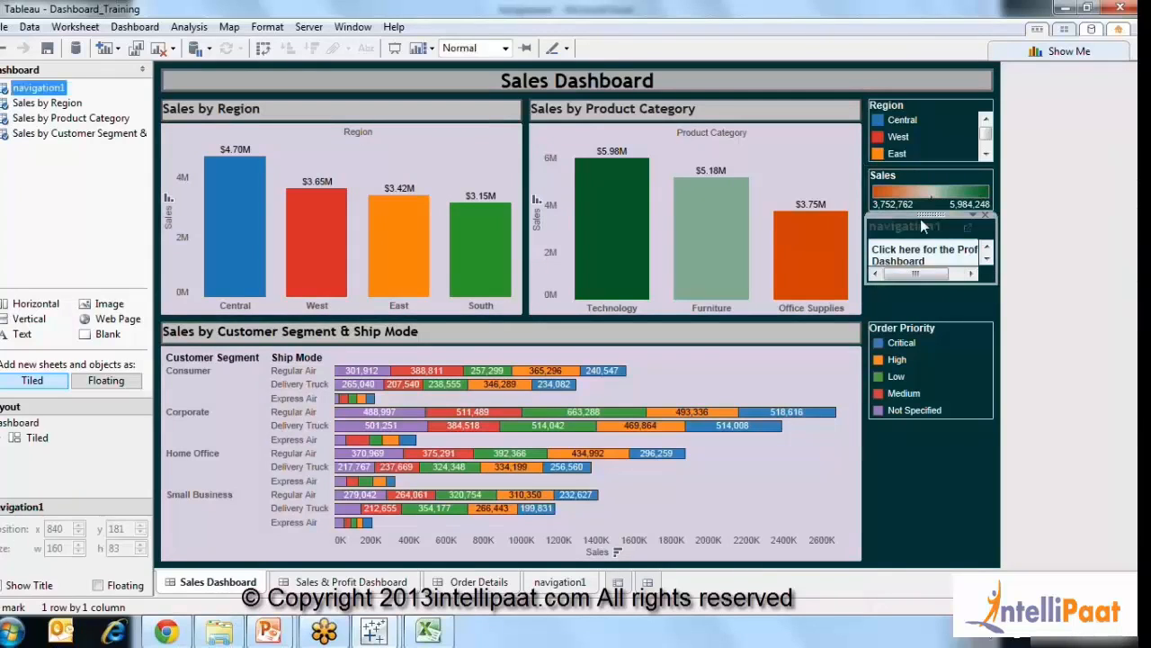
left_click_drag(929, 216, 935, 459)
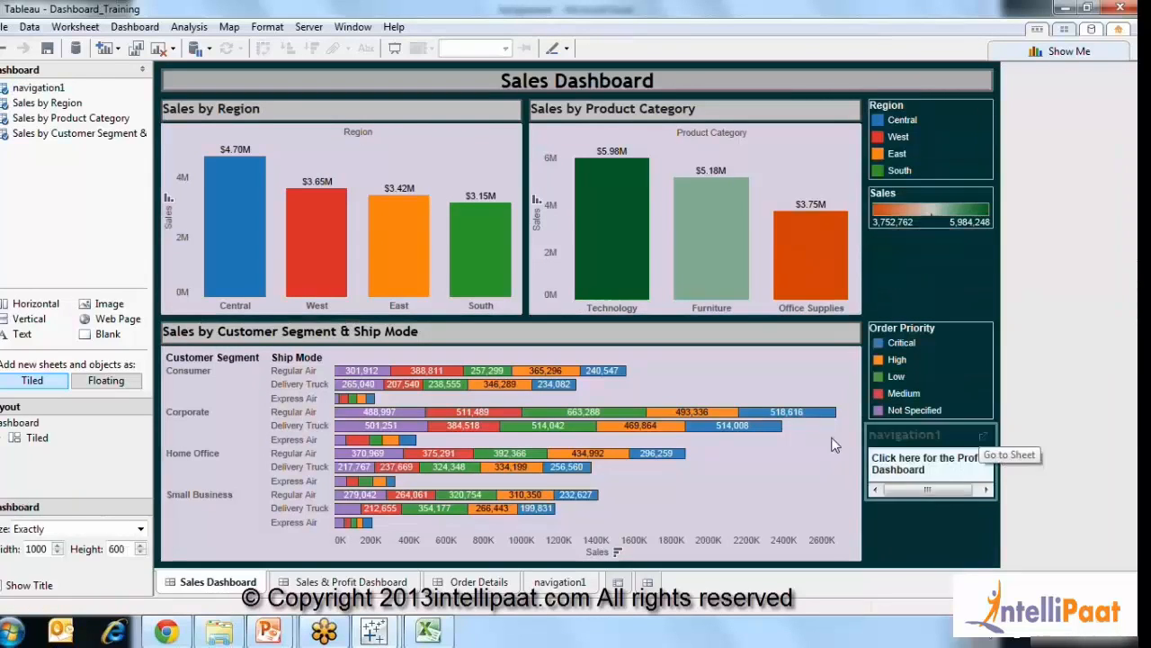
Hide the navigation1 sheet's title on the dashboard and set its fit to Fit Width.
left_click(142, 70)
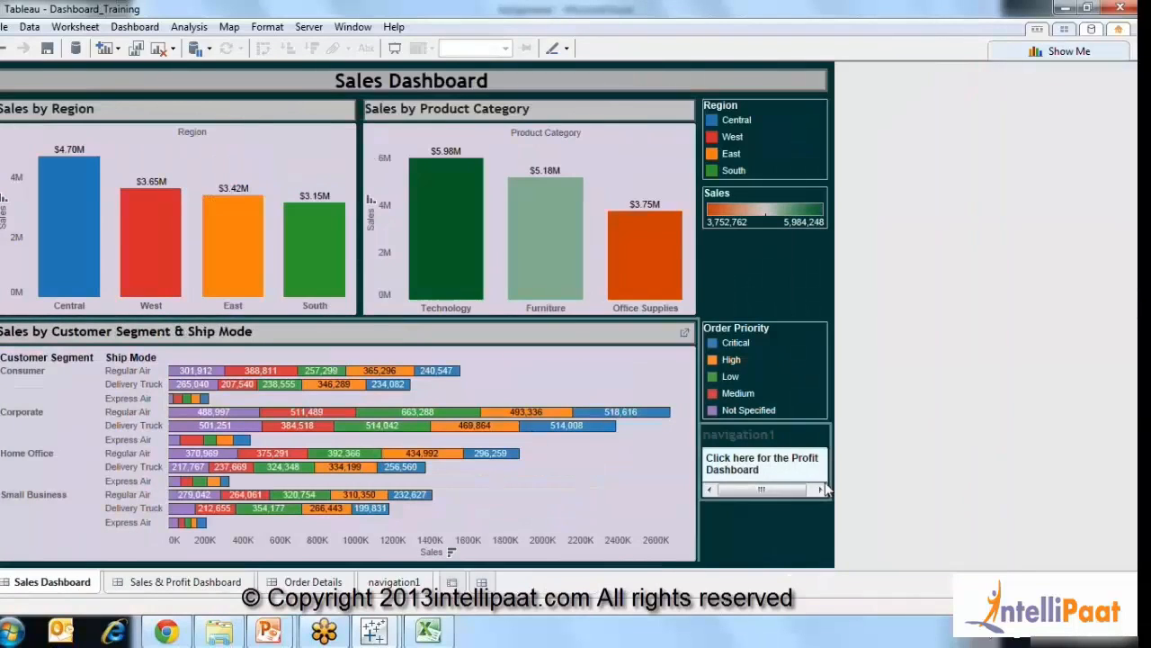
left_click(766, 433)
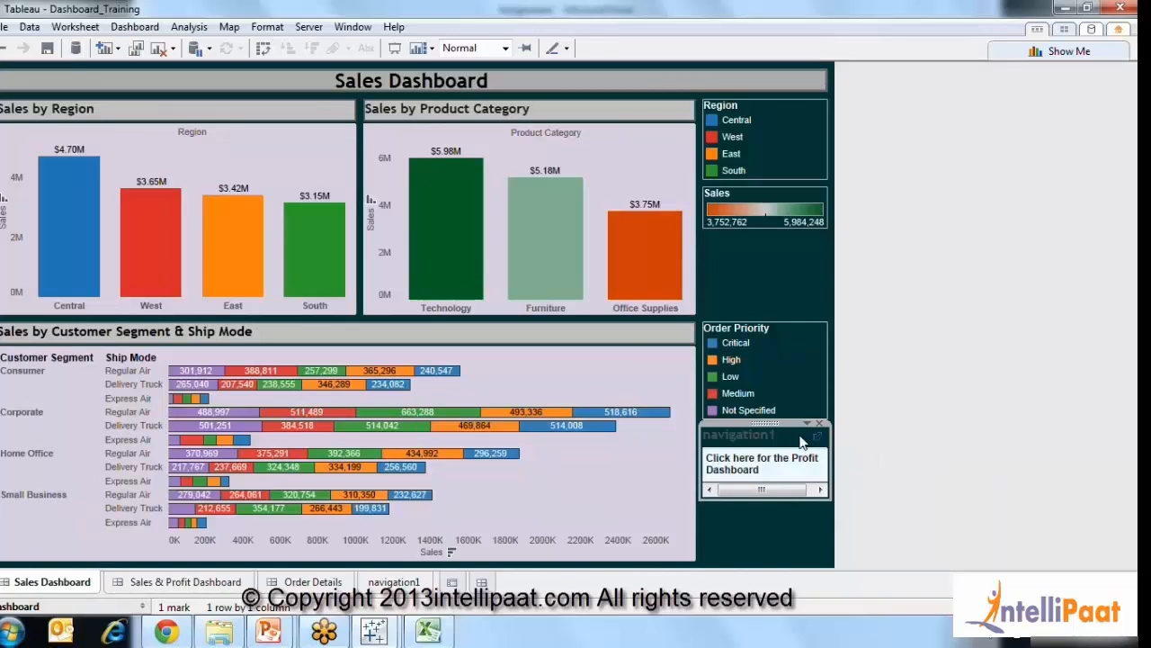
right_click(802, 441)
left_click(846, 487)
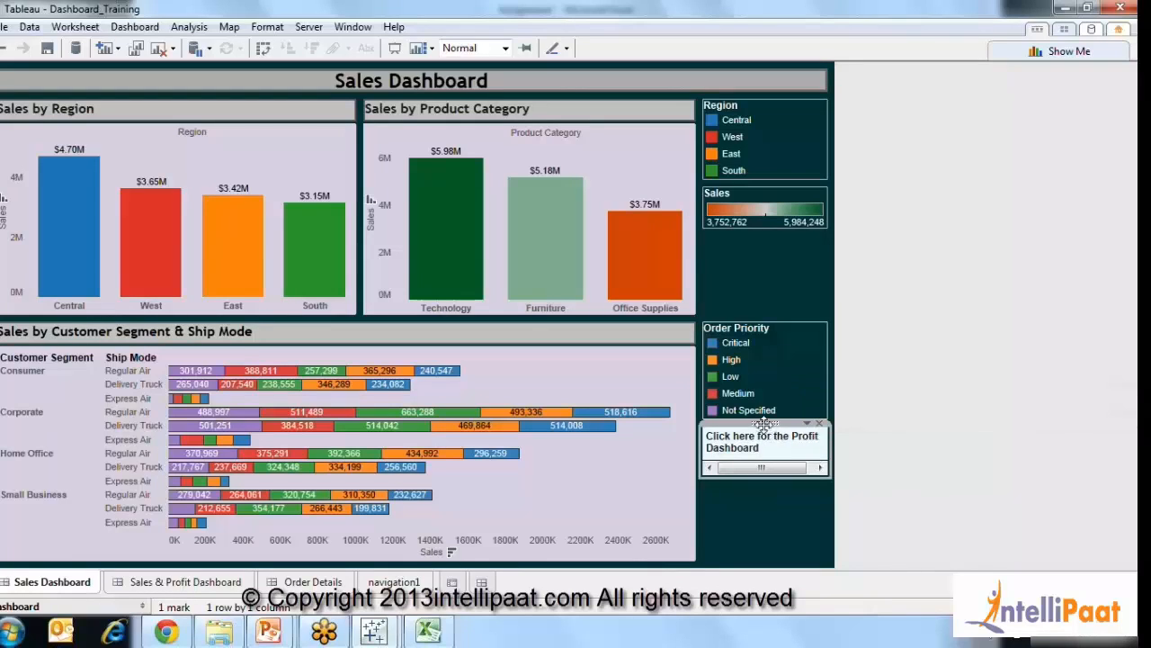
left_click(807, 422)
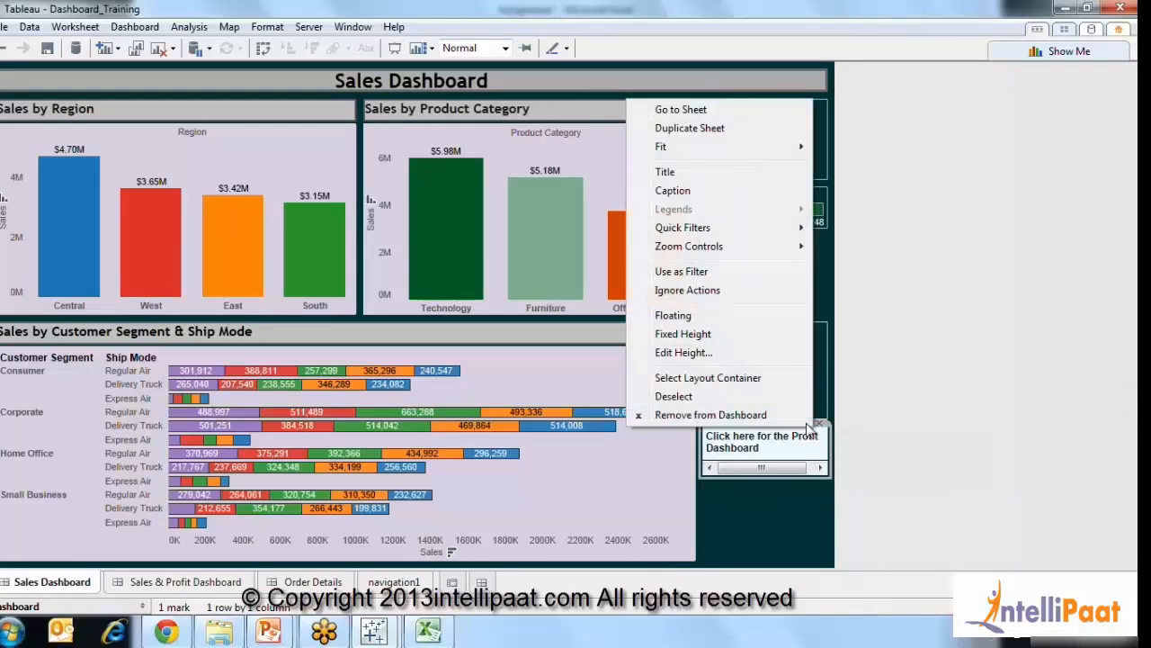
mouse_move(736, 151)
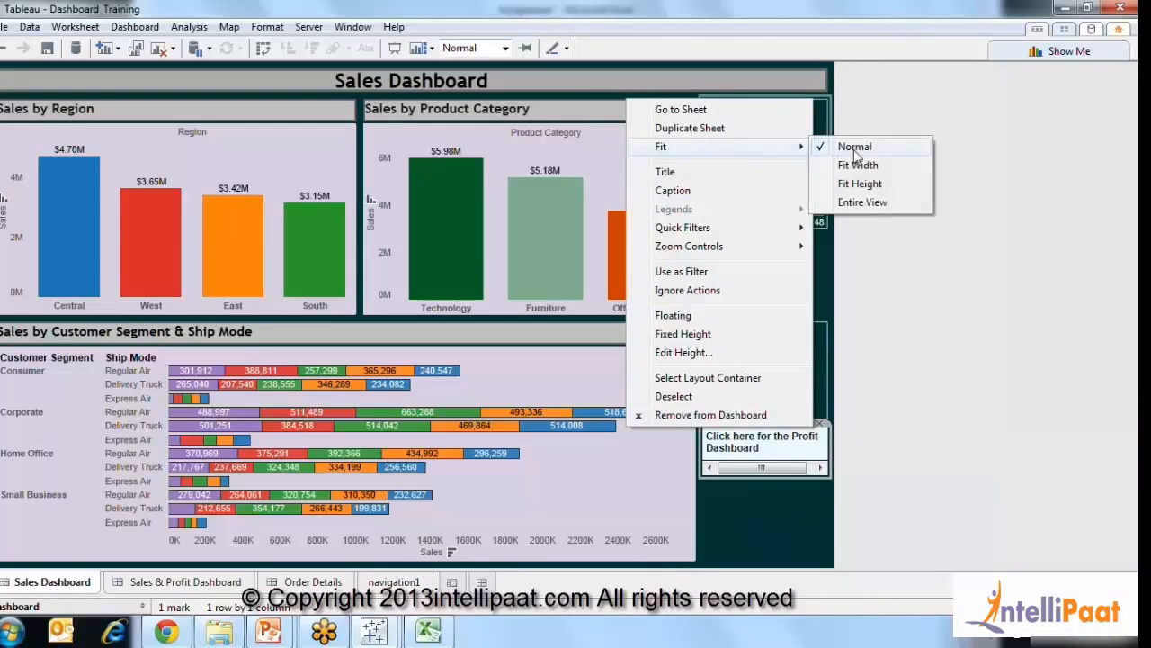
left_click(859, 165)
left_click(821, 513)
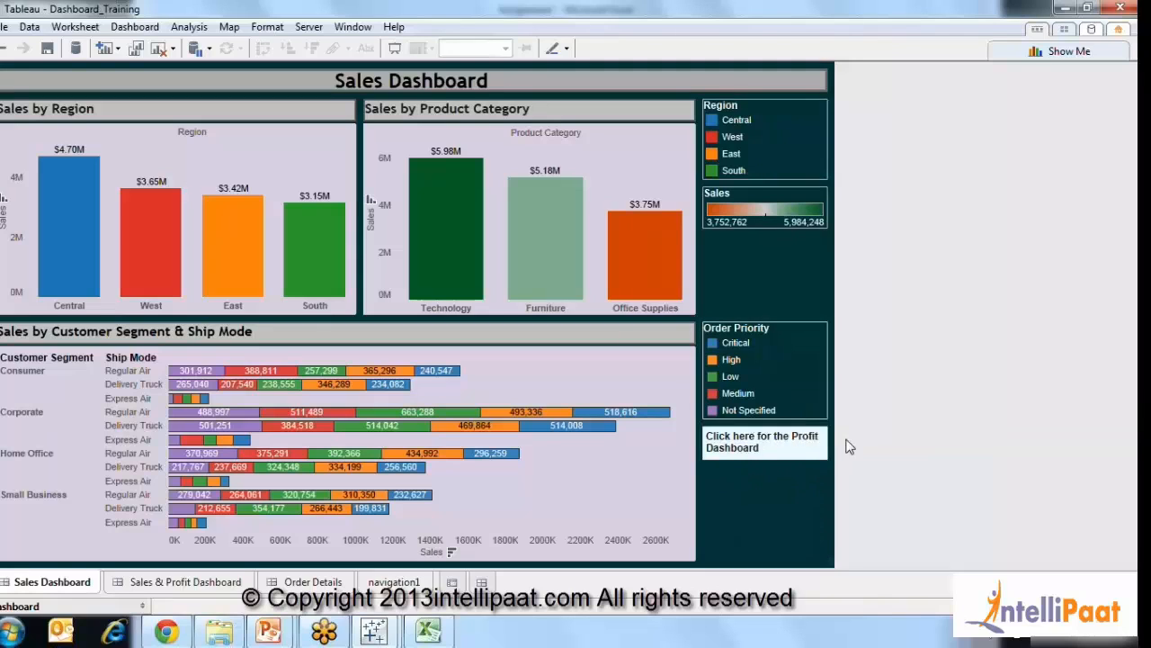
left_click(793, 438)
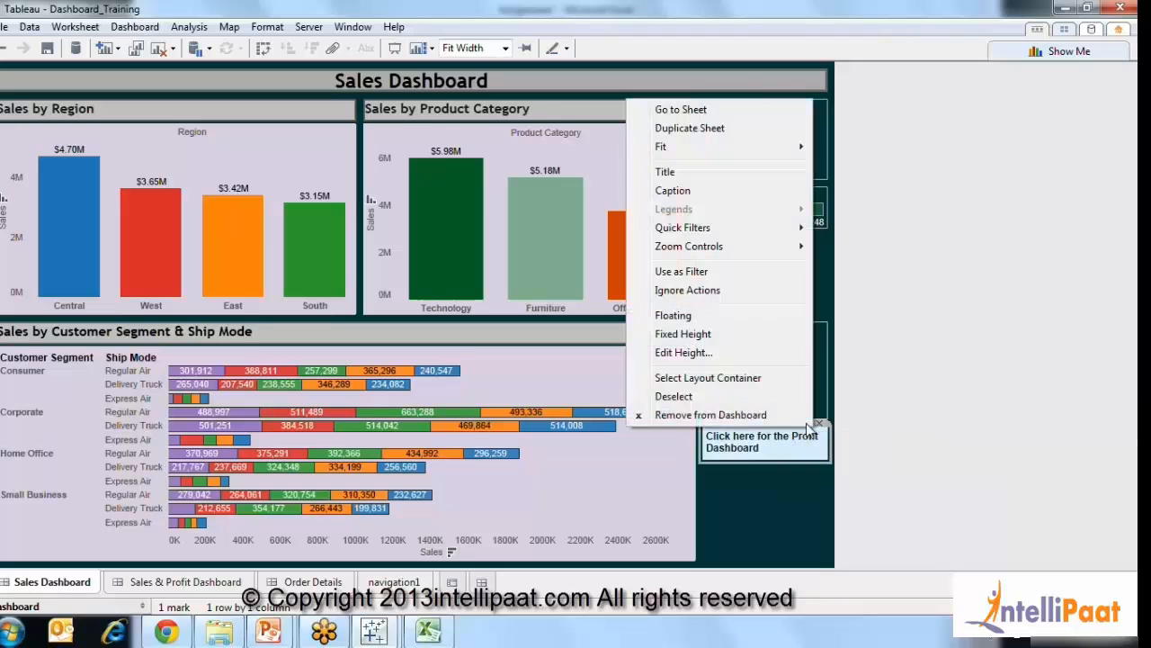
left_click(806, 423)
mouse_move(774, 148)
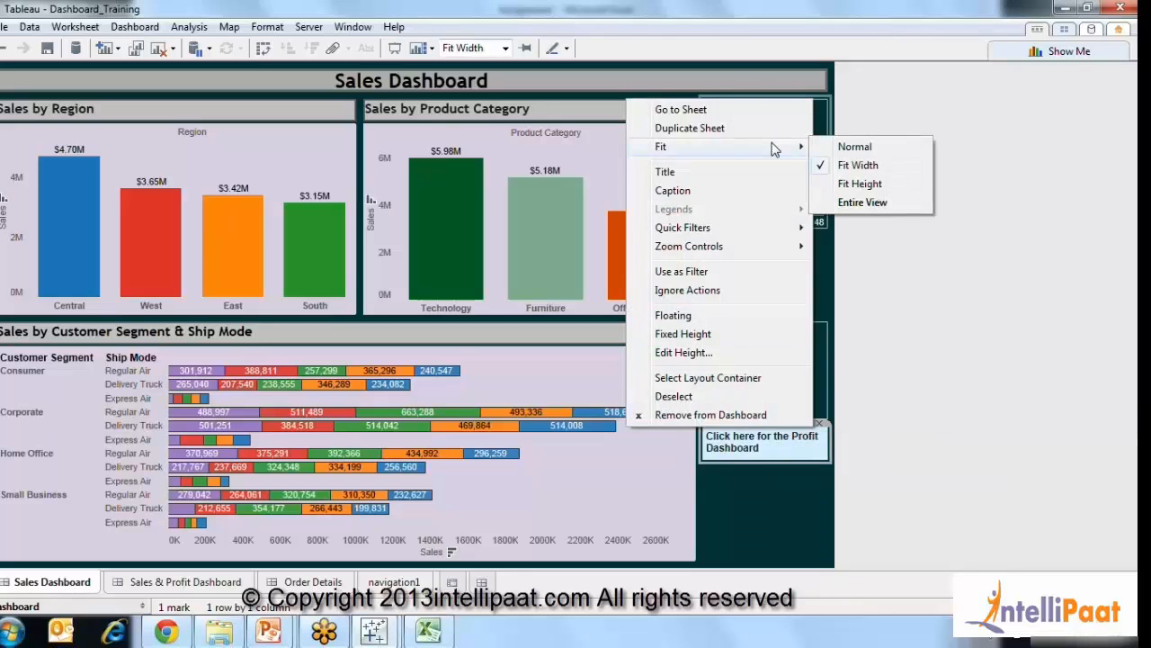
left_click(745, 502)
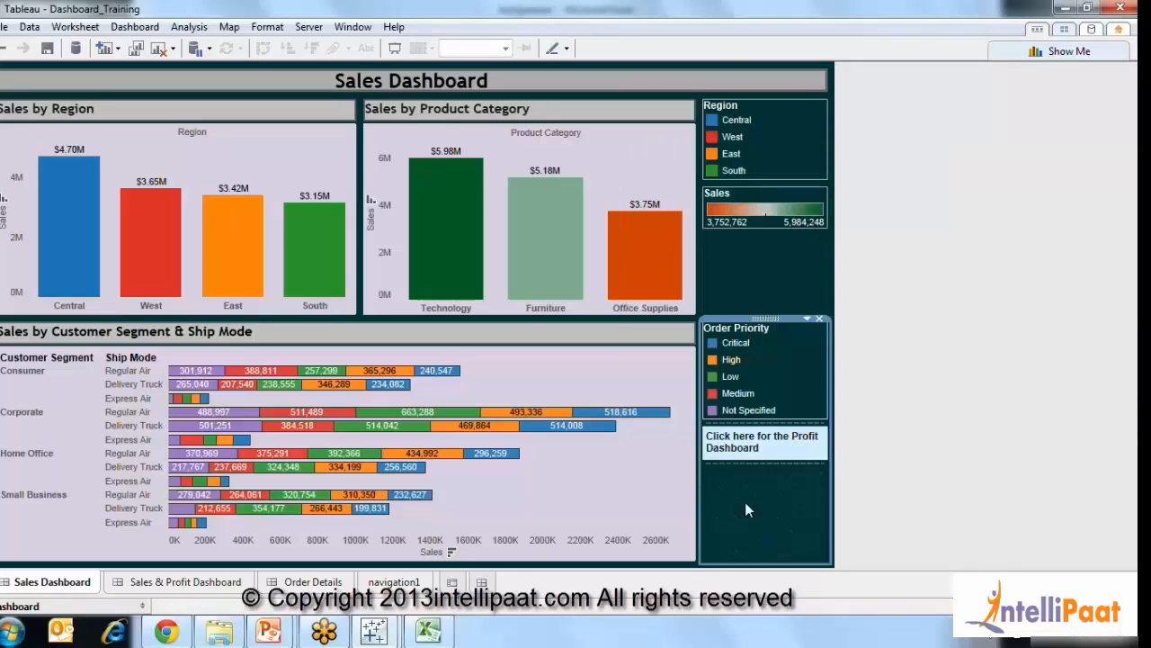
left_click(721, 462)
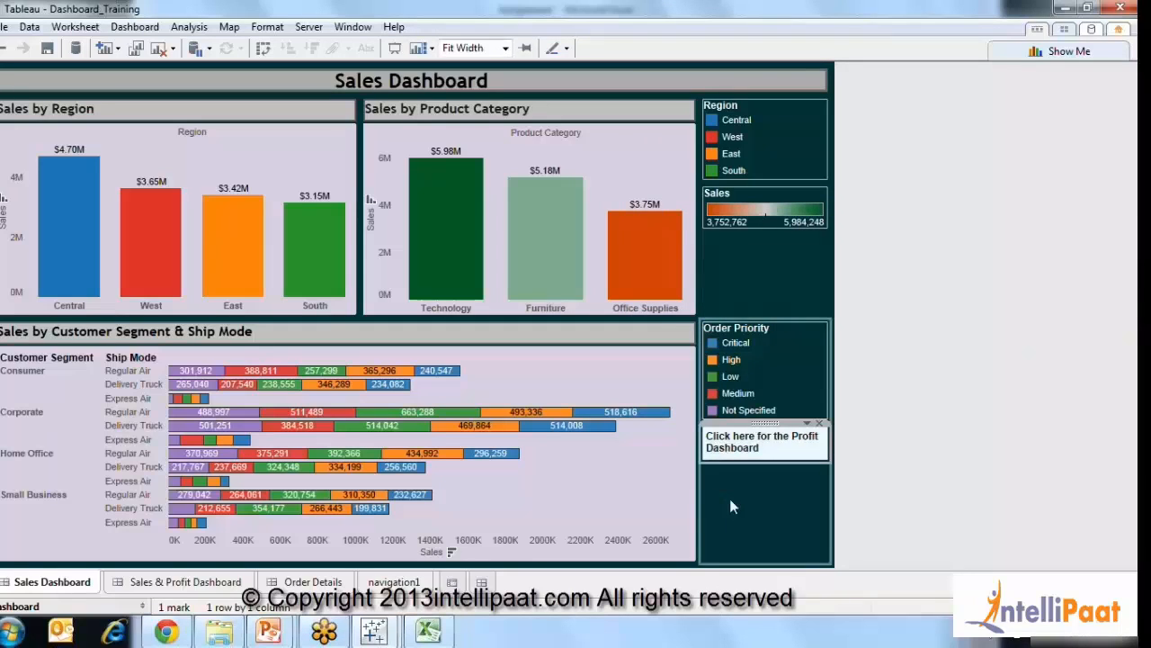
Try the Entire View and Fit Height options on the navigation1 sheet, and return it to Fit Width.
left_click(805, 425)
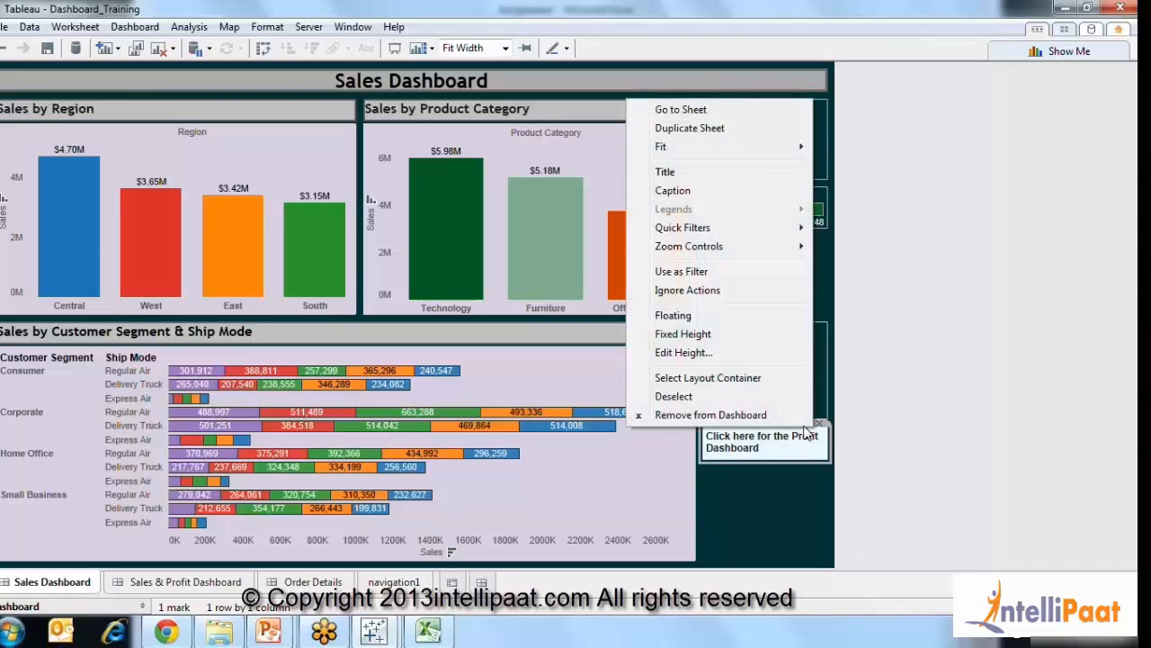
mouse_move(746, 149)
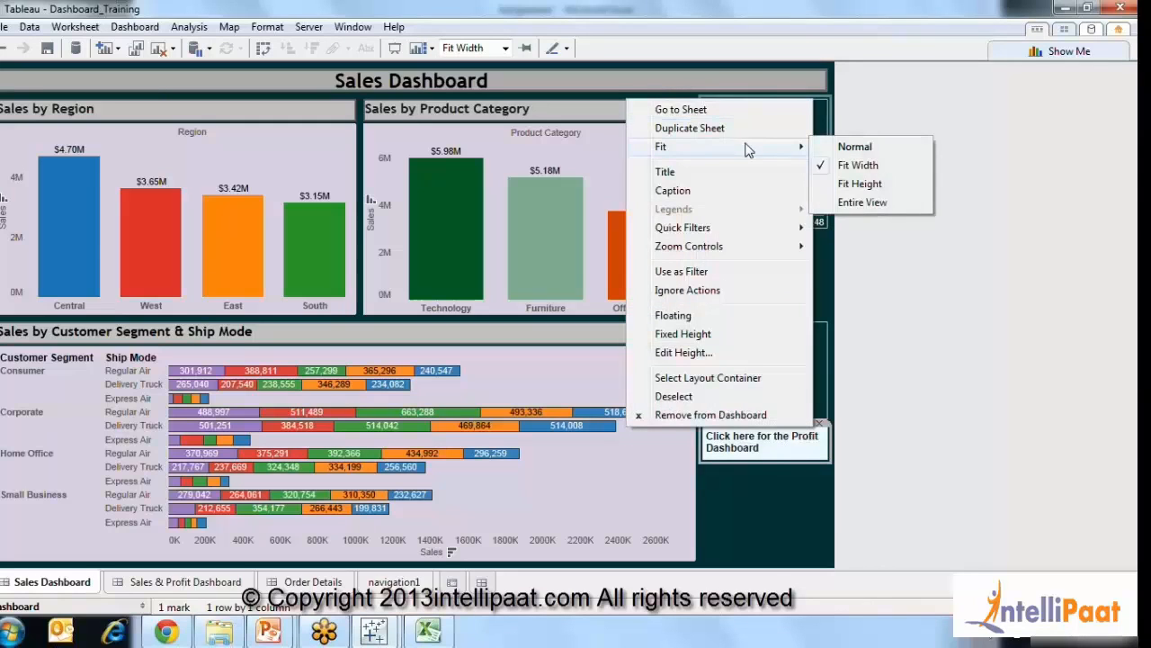
left_click(862, 202)
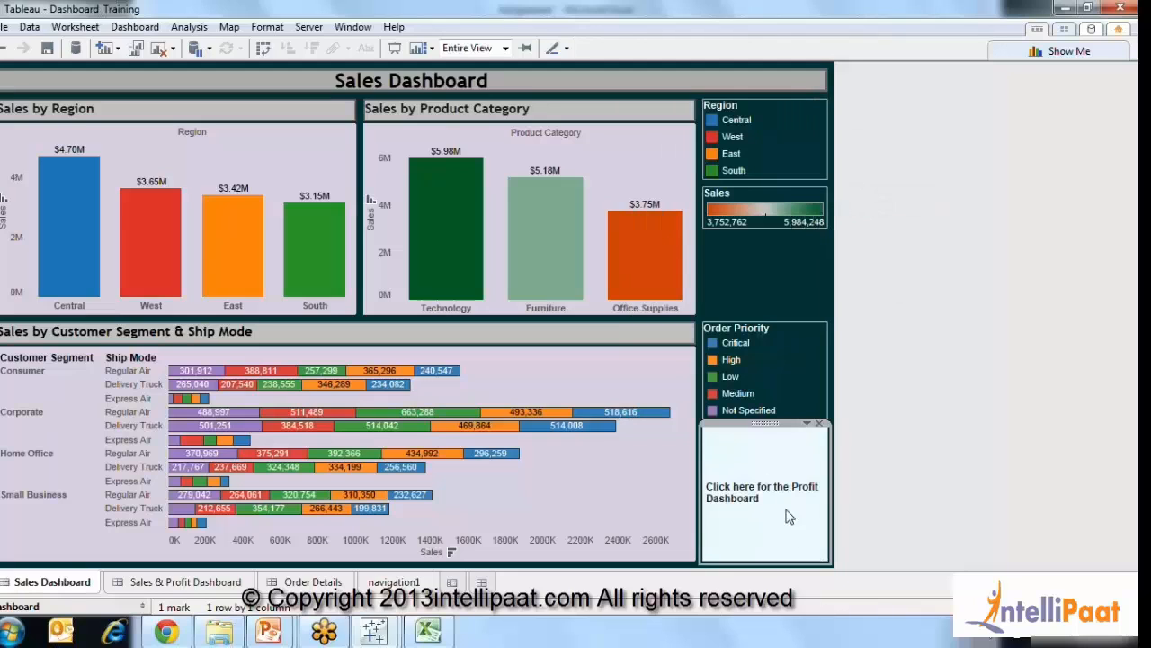
left_click(808, 425)
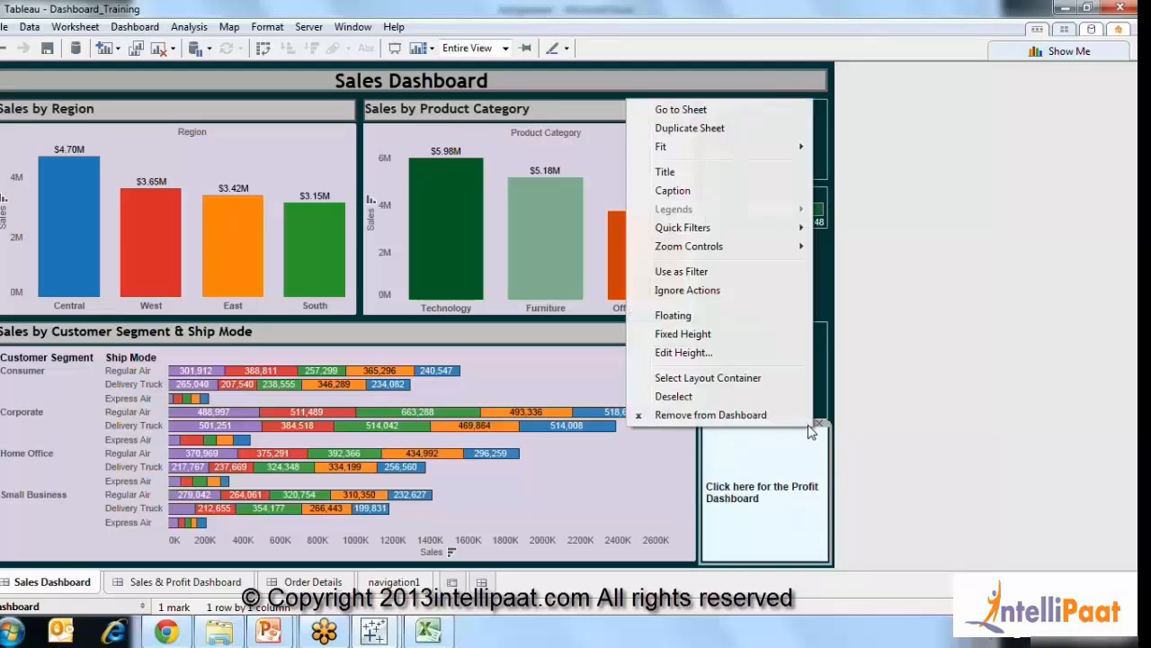
mouse_move(766, 147)
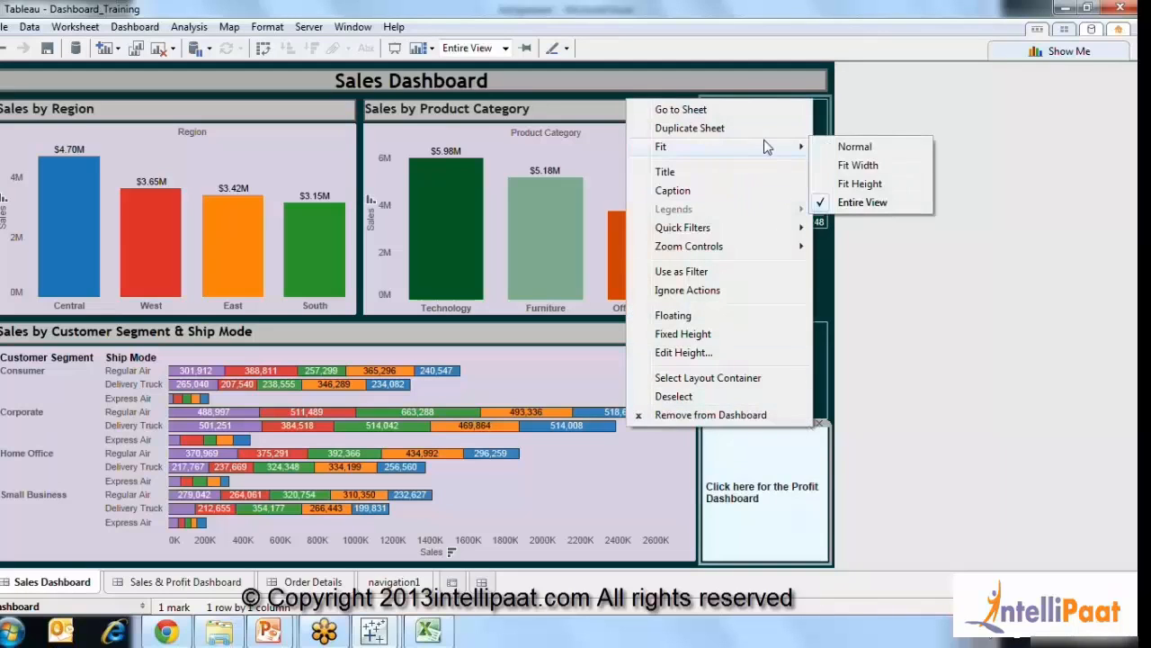
left_click(861, 183)
left_click(807, 426)
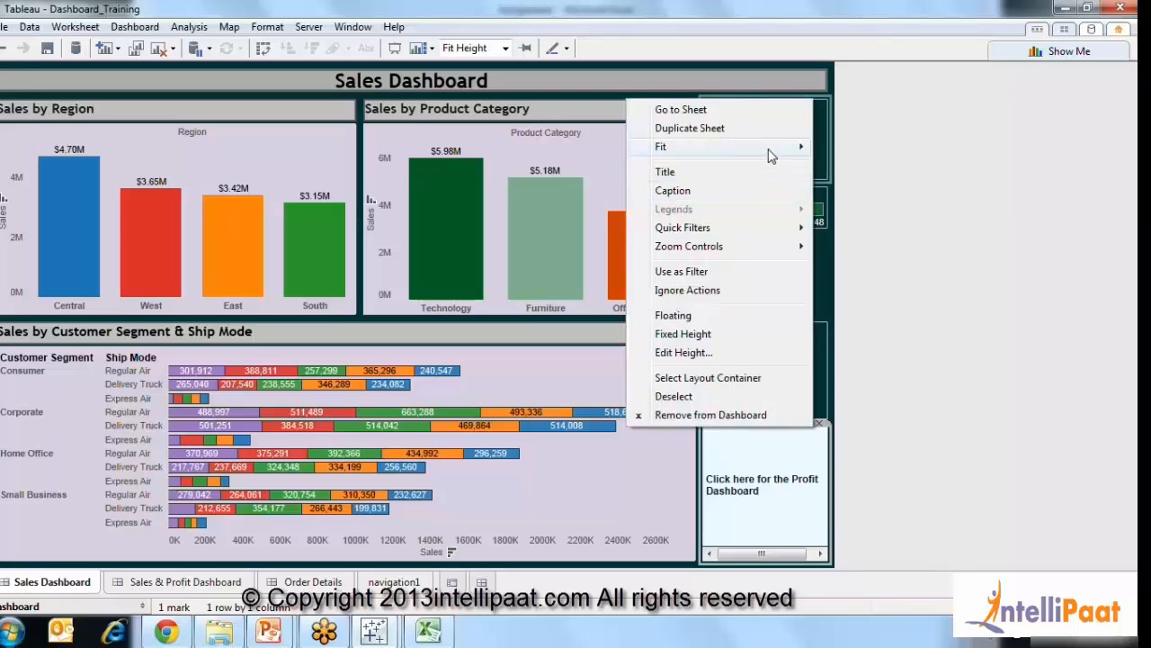
mouse_move(772, 148)
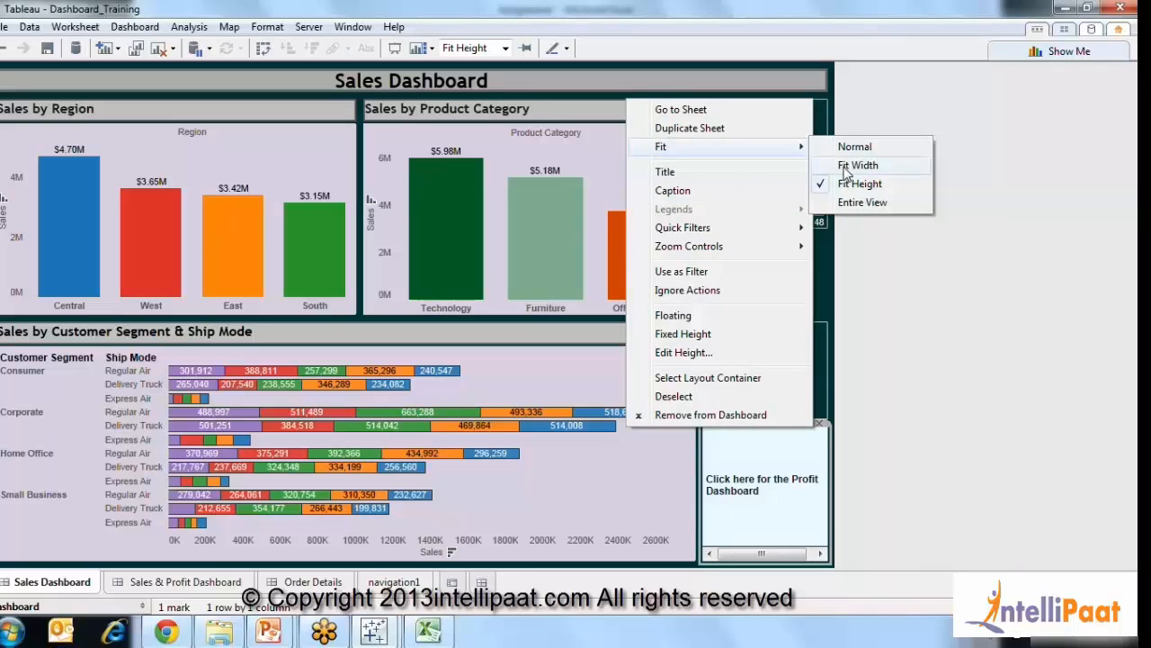
left_click(847, 167)
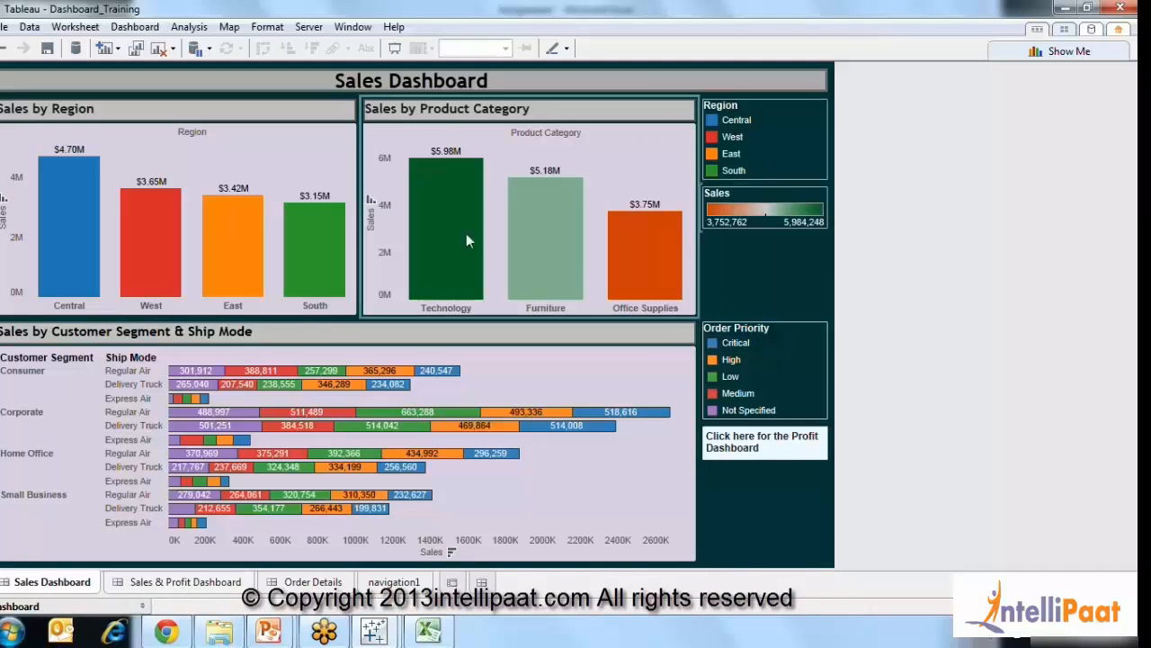
Add a horizontal layout container below the Order Priority legend and move the navigation1 sheet into it.
left_click(144, 609)
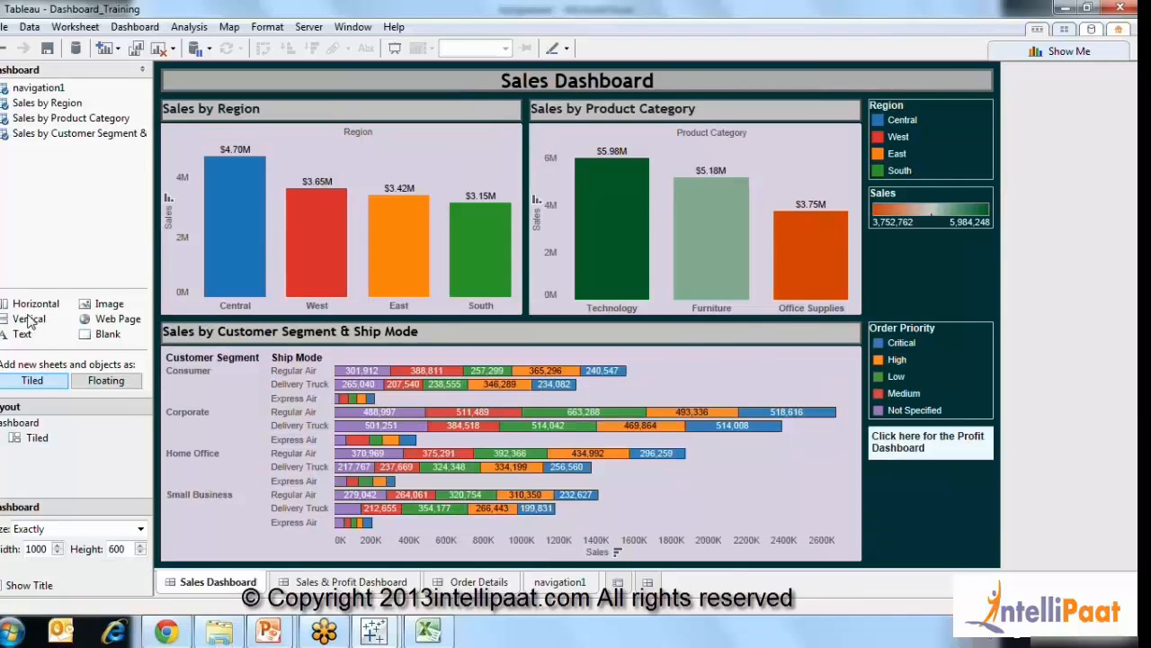
left_click(28, 307)
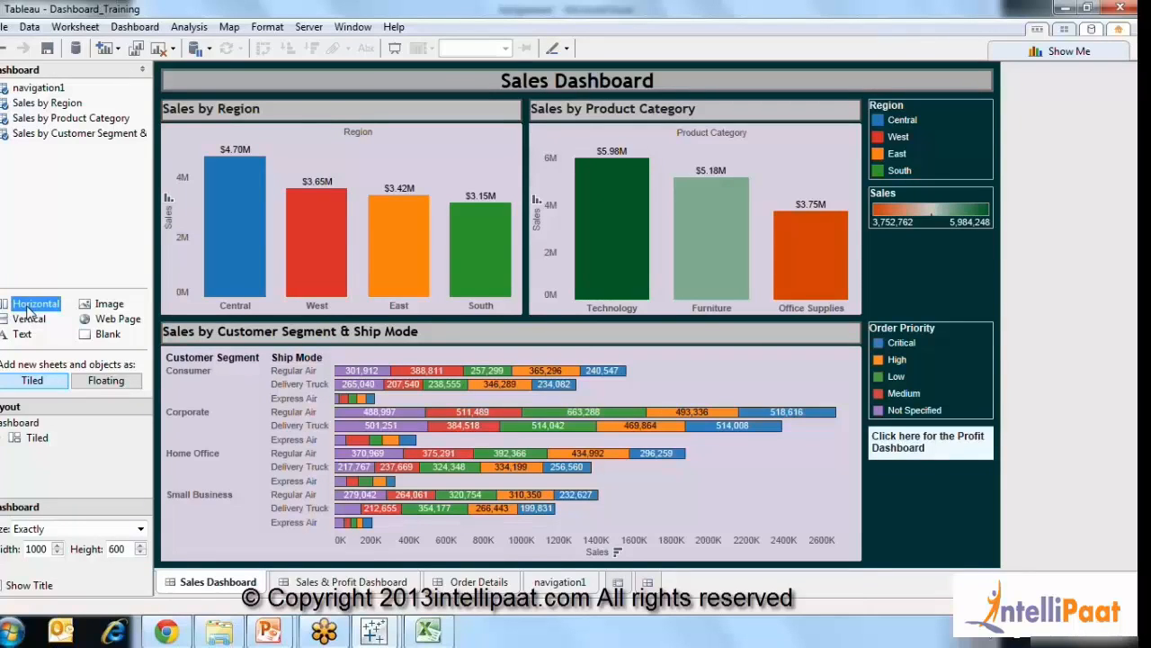
left_click_drag(28, 310, 948, 468)
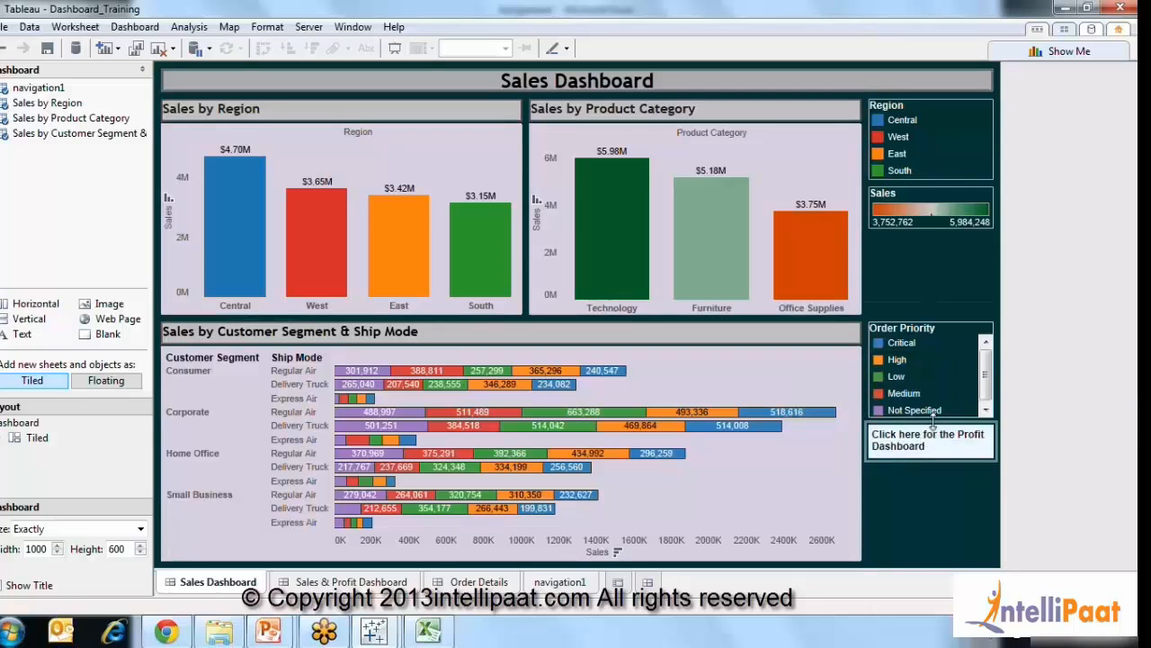
left_click(983, 450)
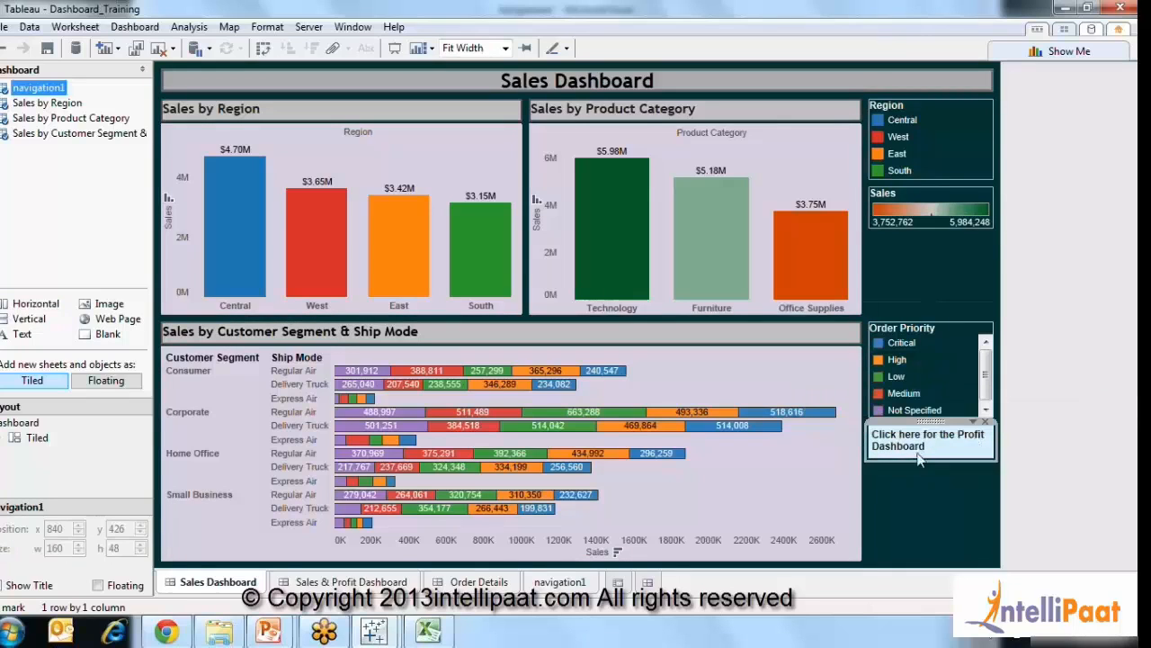
left_click_drag(931, 421, 932, 483)
Format the horizontal container around the navigation1 sheet with a solid light grey border.
left_click(971, 426)
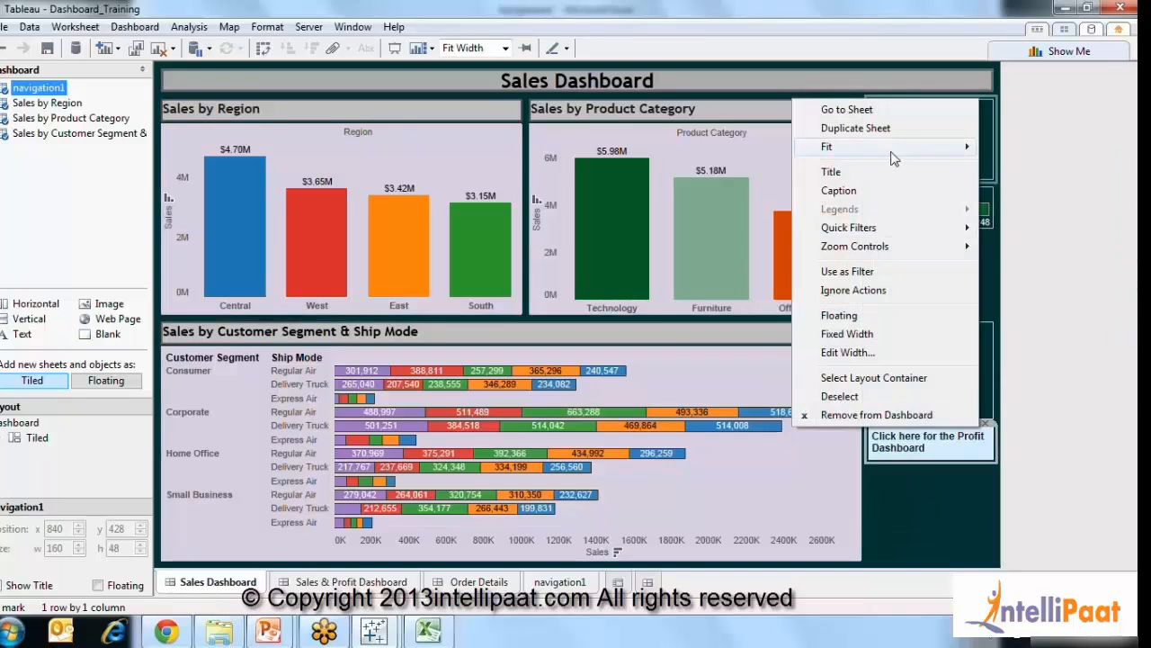
left_click(886, 378)
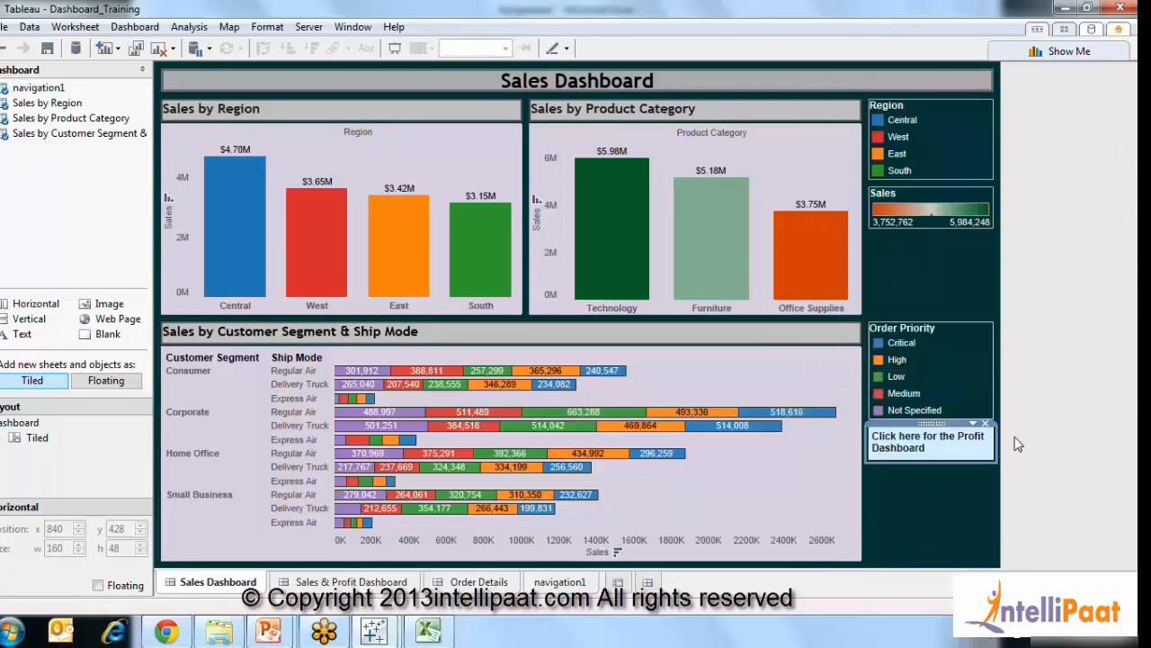
left_click(973, 424)
left_click(927, 438)
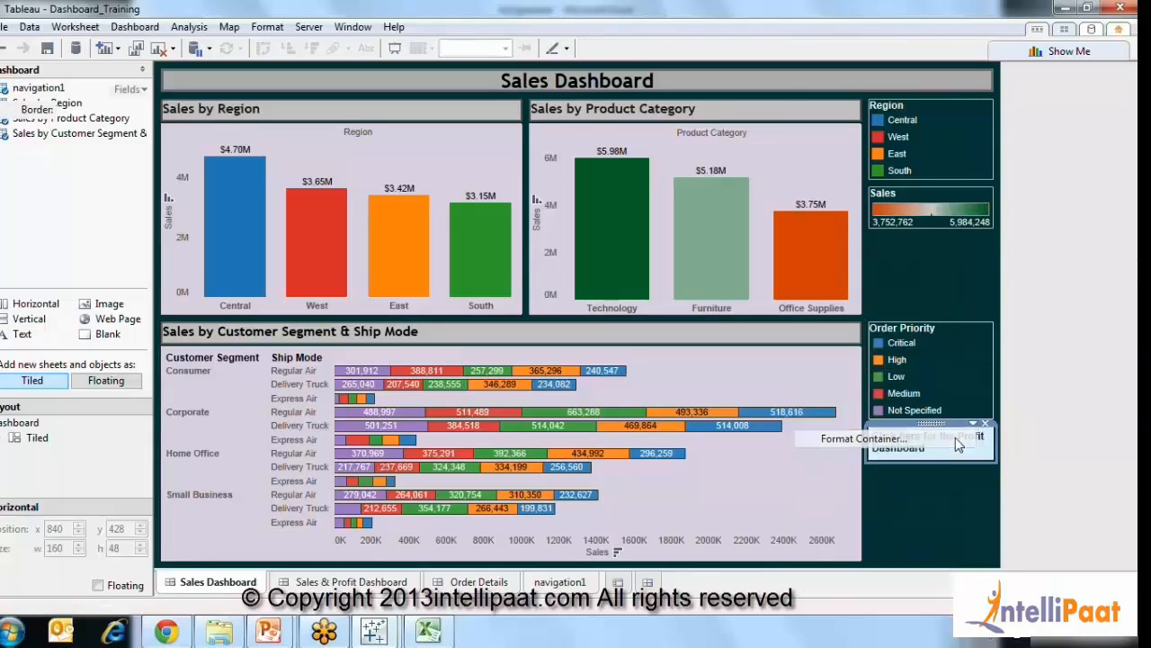
left_click(103, 111)
left_click(121, 151)
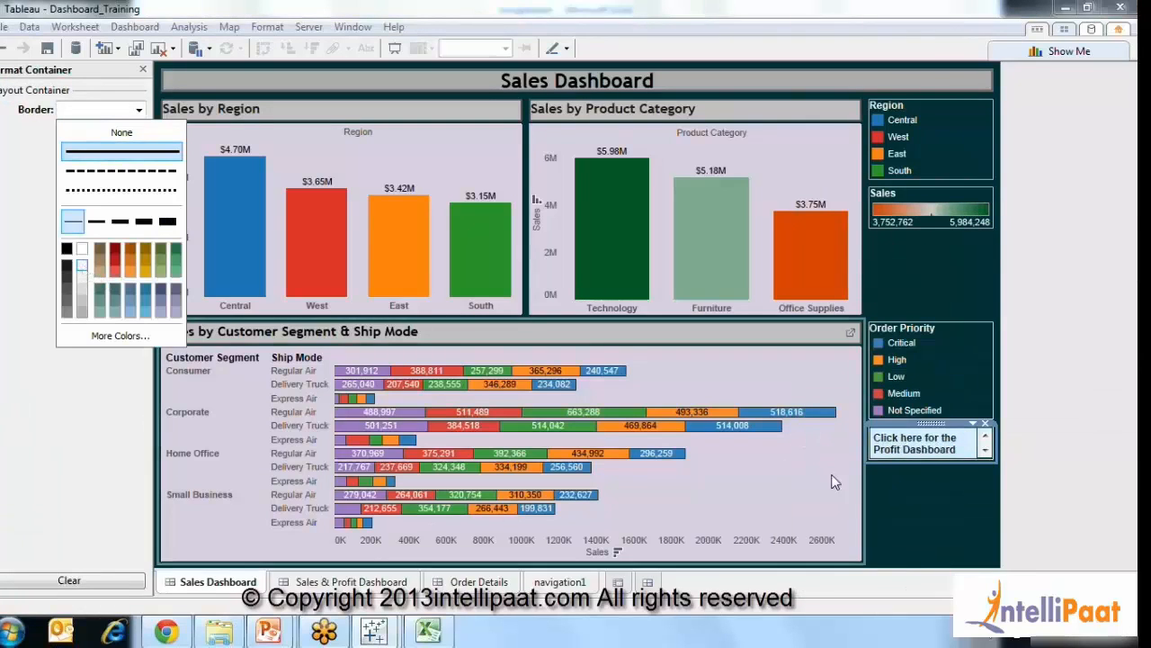
left_click(83, 272)
left_click(965, 447)
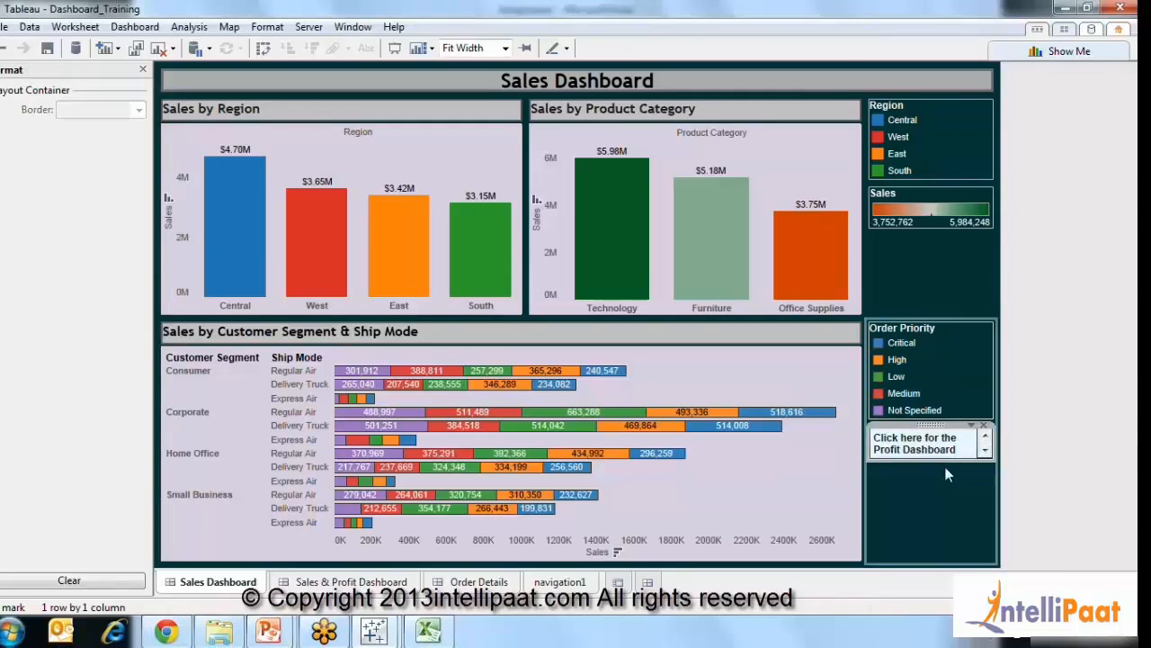
Try adjusting the height of the horizontal container around the navigation1 sheet below the Order Priority legend.
left_click_drag(945, 462, 945, 472)
left_click(946, 478)
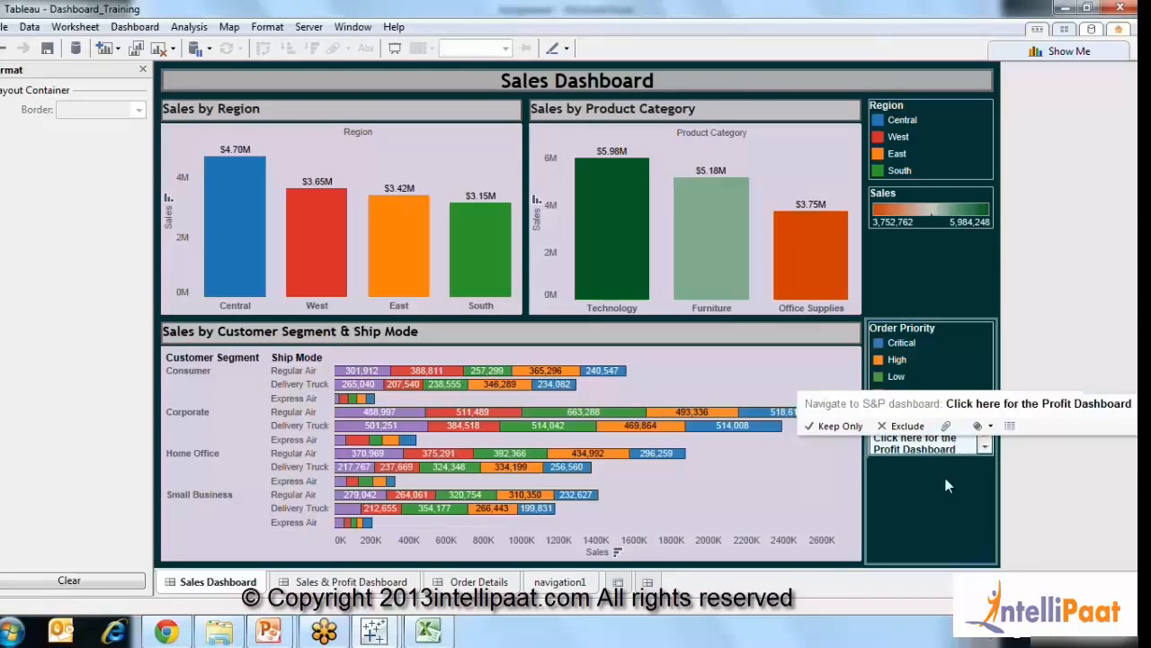
left_click(1069, 474)
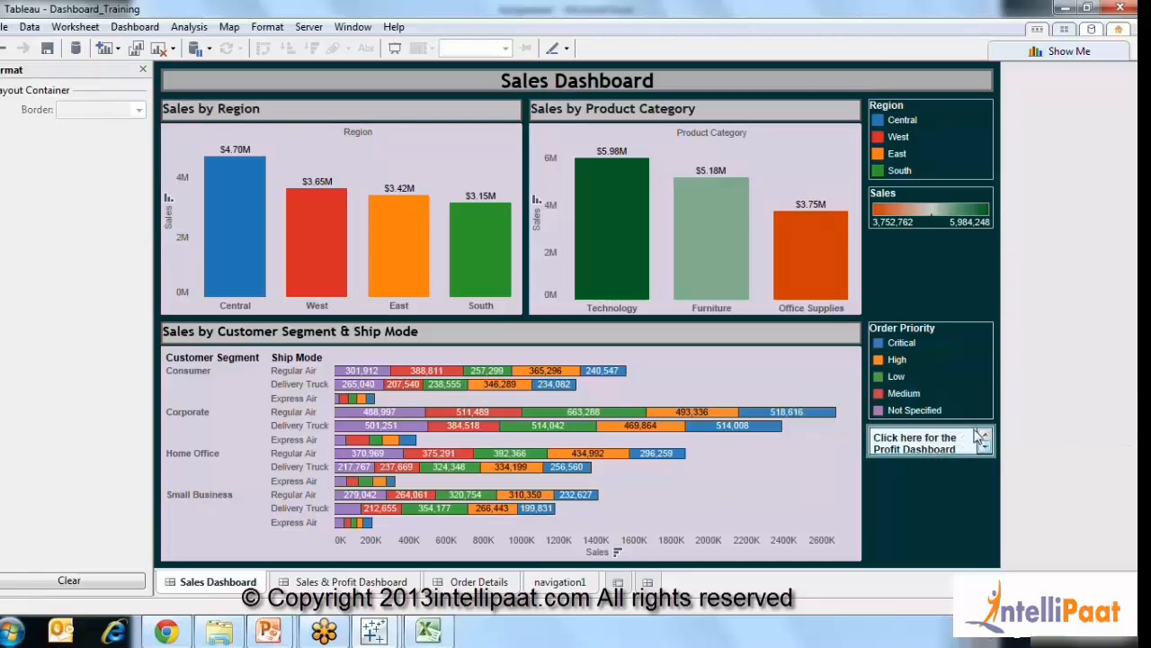
left_click(982, 438)
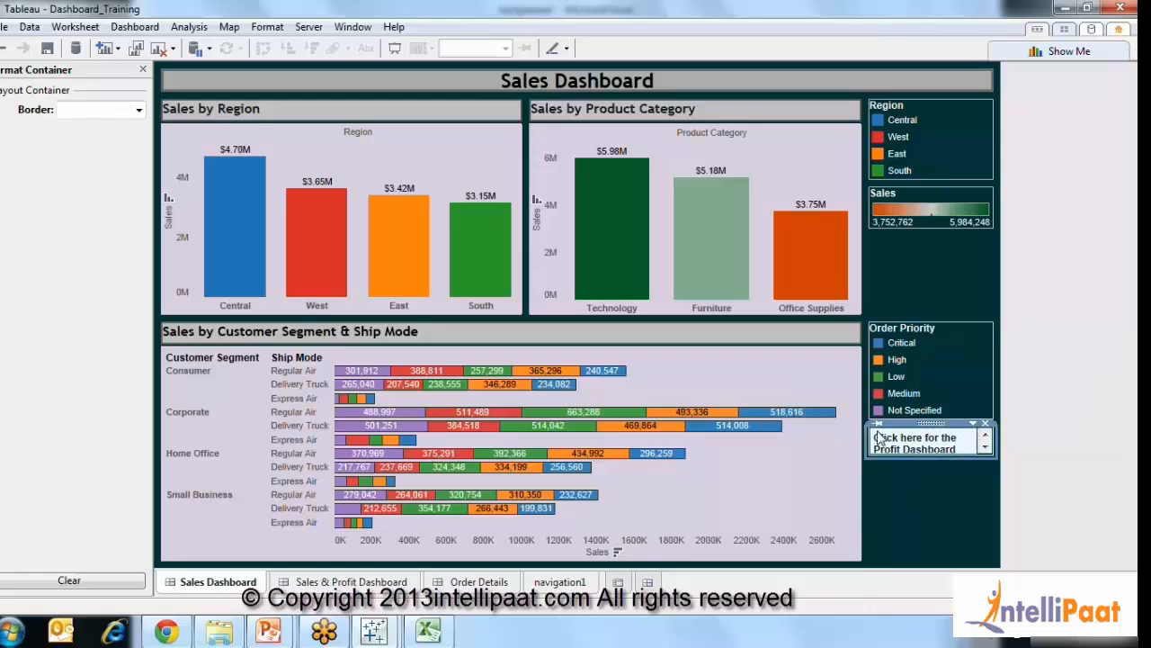
left_click(973, 423)
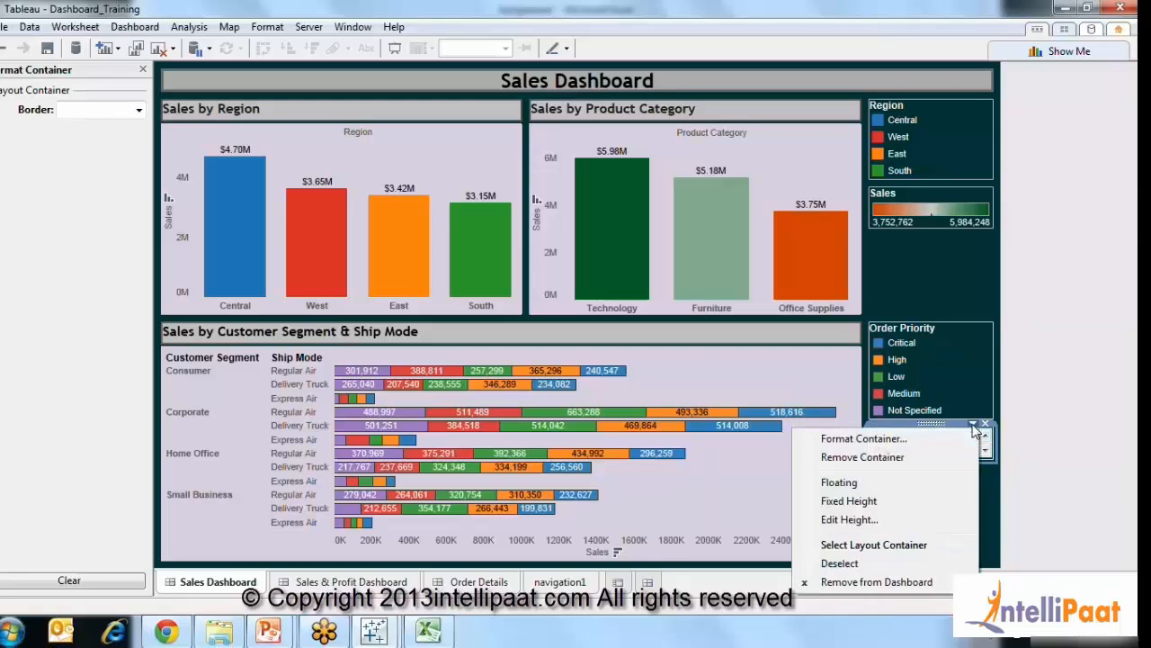
left_click(1017, 457)
left_click(931, 443)
mouse_move(952, 437)
left_click(980, 487)
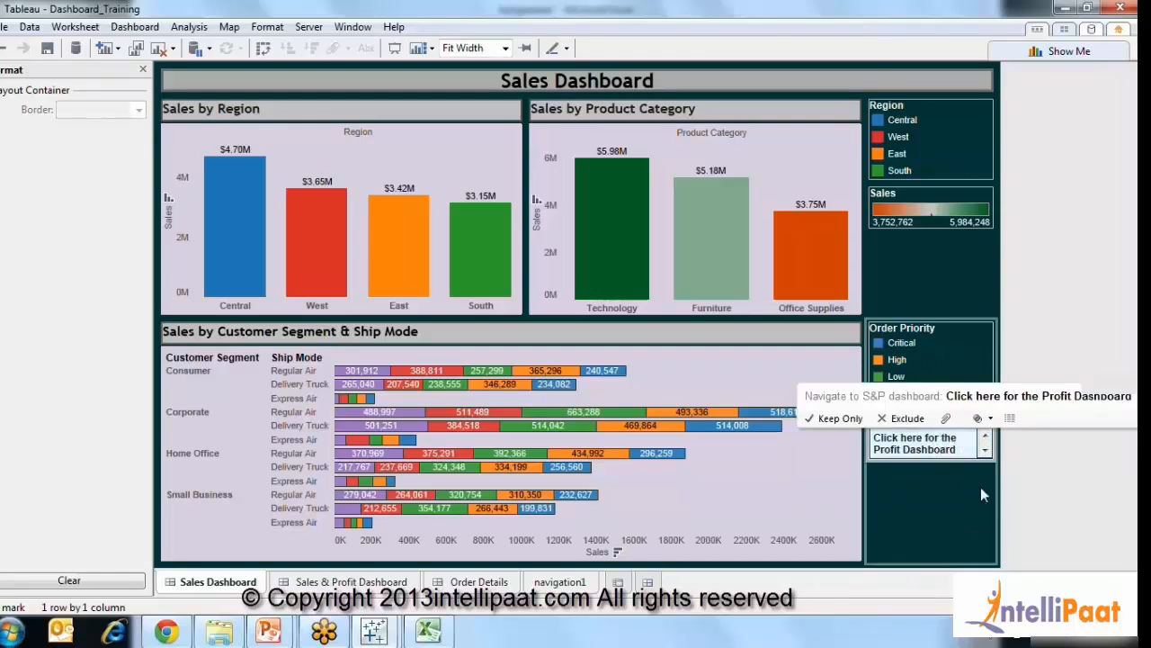
Set the Sales Dashboard's exact width to 1100, keep its height at 600, and hide the dashboard side pane.
left_click(142, 70)
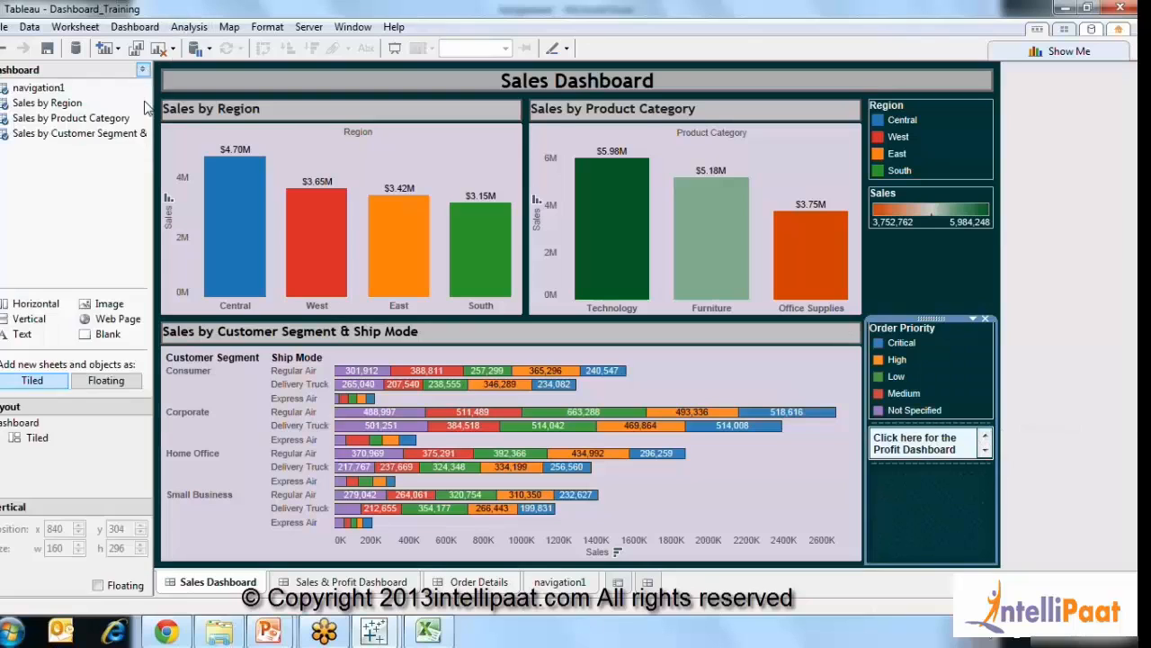
left_click(31, 422)
left_click(58, 545)
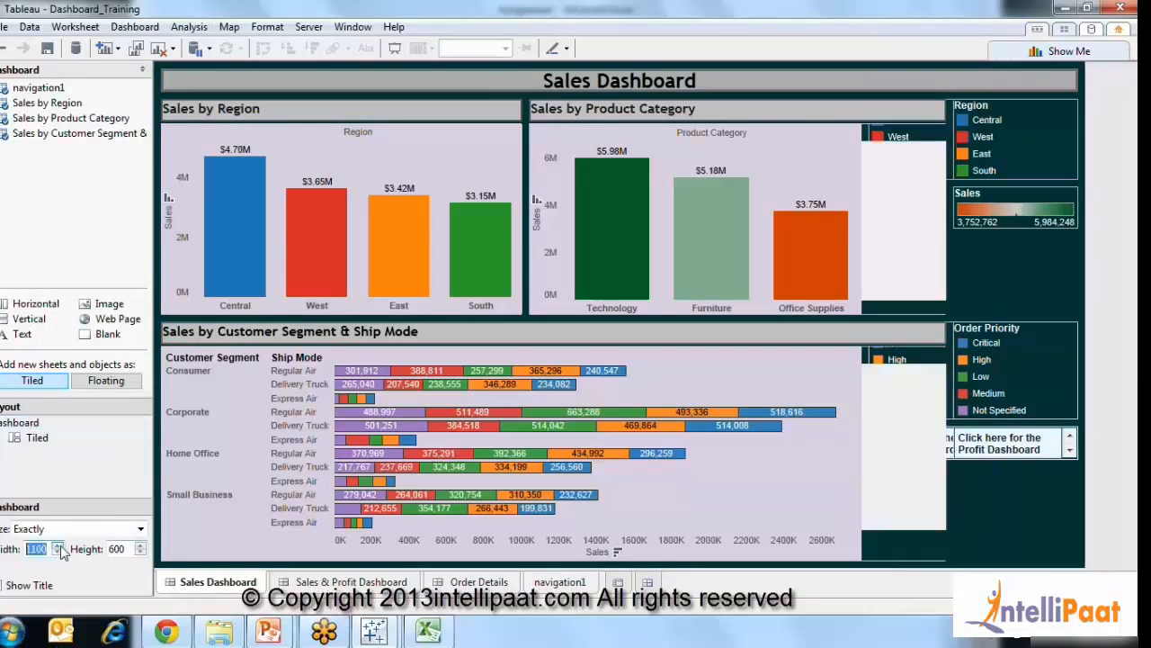
left_click(140, 545)
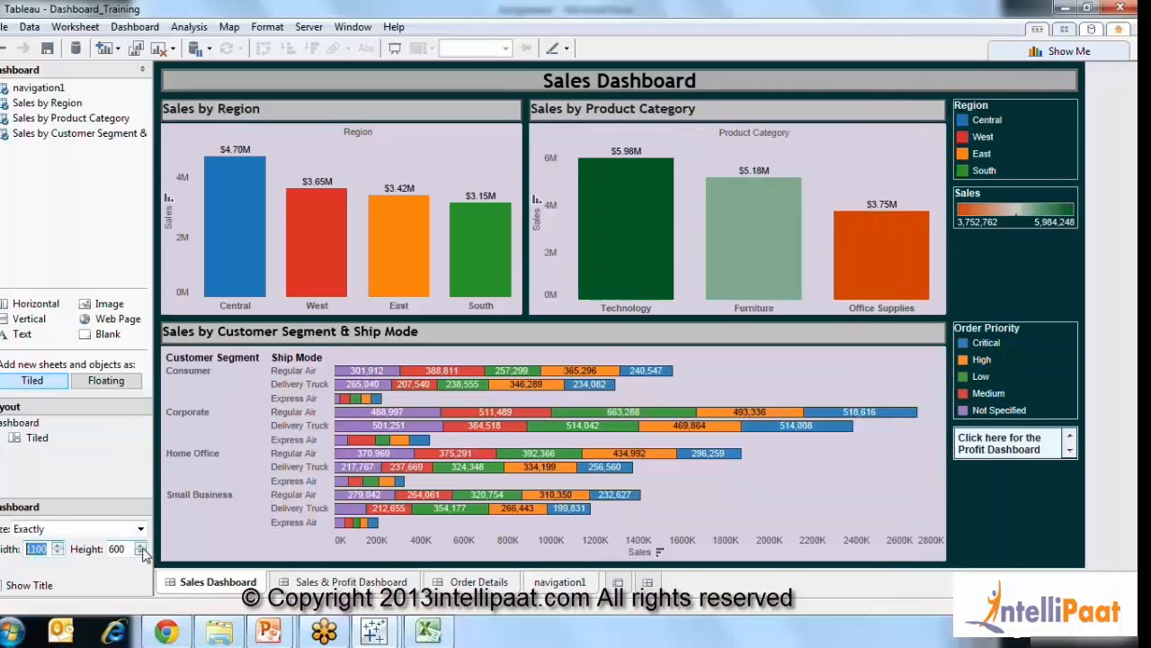
left_click(140, 552)
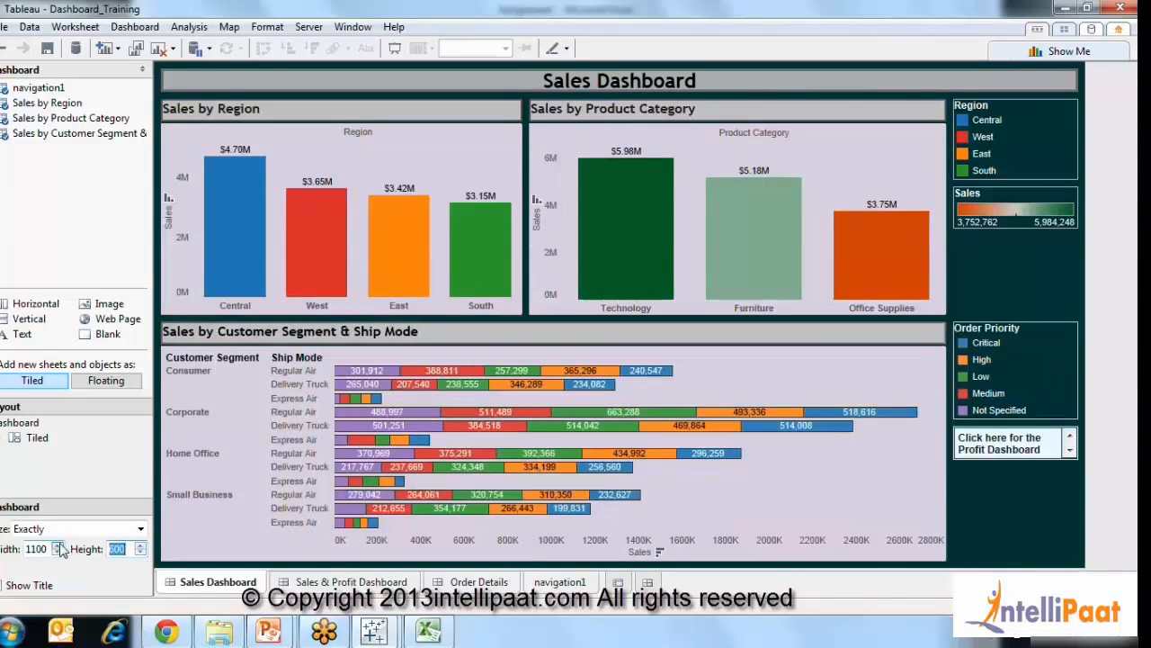
left_click(144, 71)
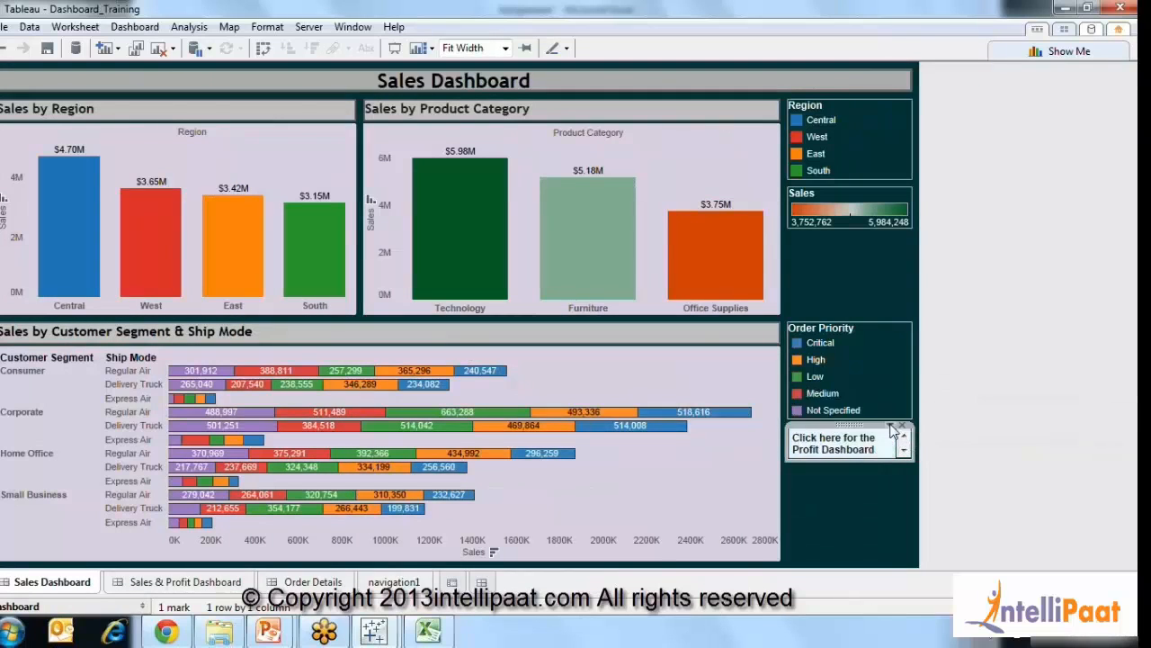
Try the Normal fit on the navigation1 sheet, and return it to Fit Width.
left_click(893, 431)
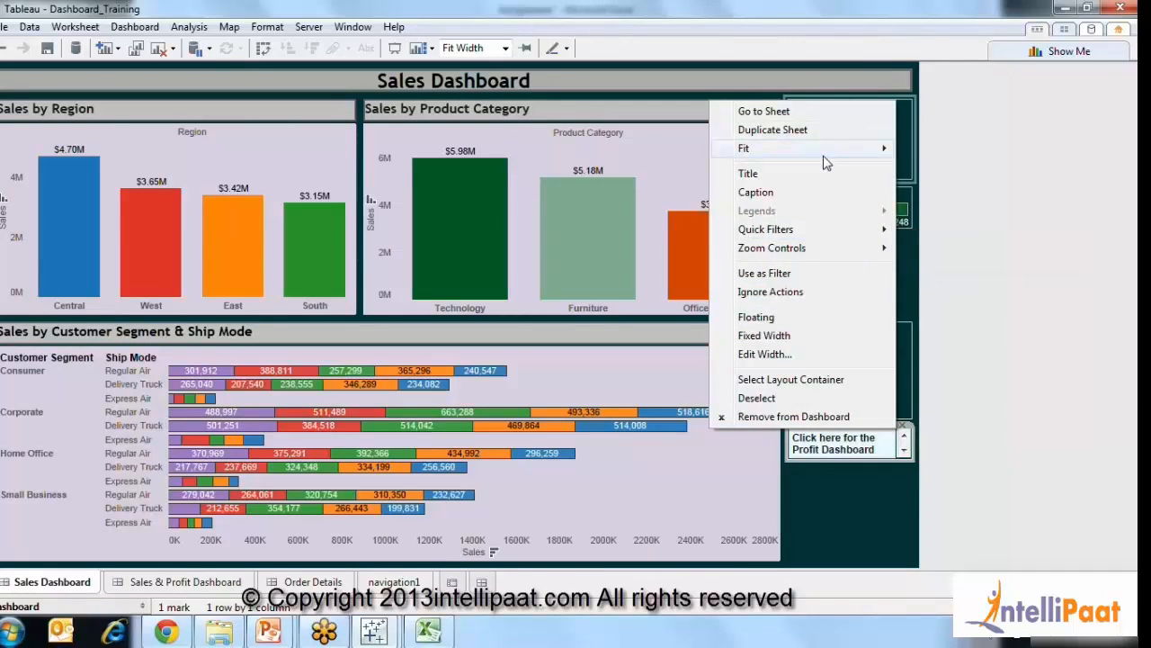
mouse_move(826, 162)
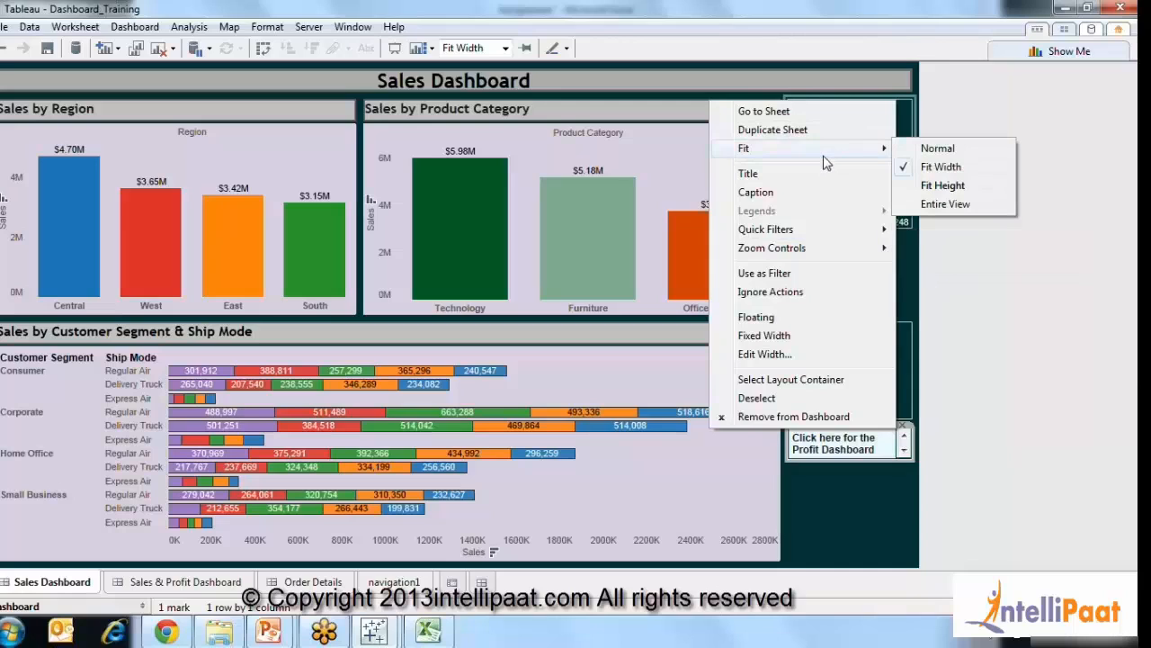
left_click(939, 150)
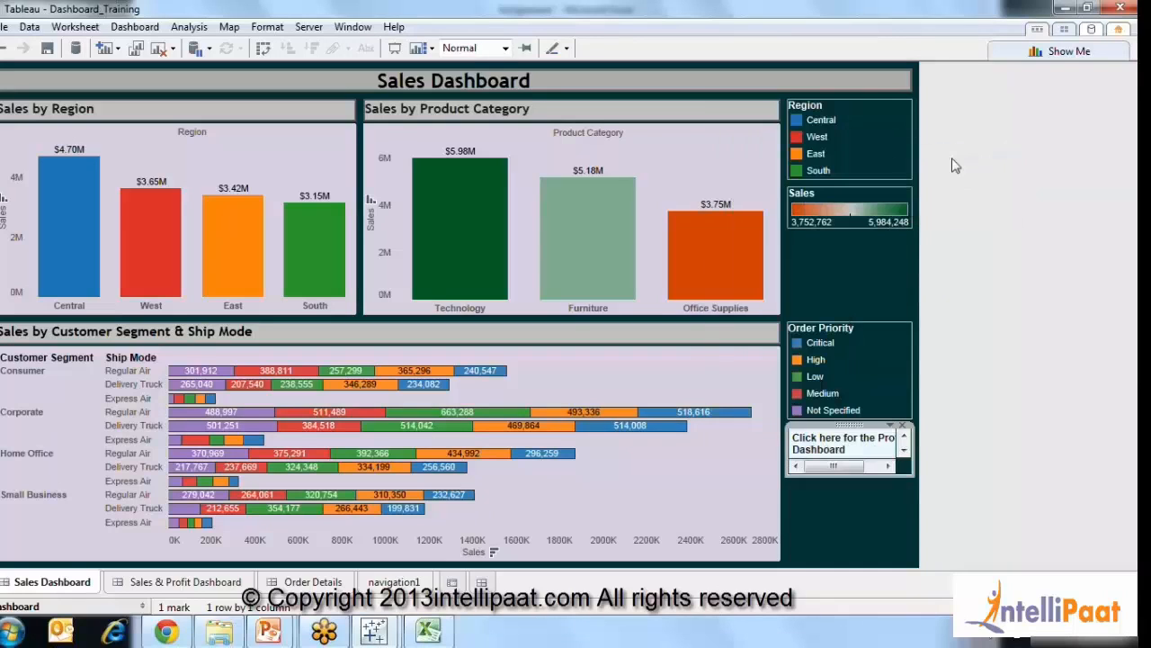
left_click(893, 496)
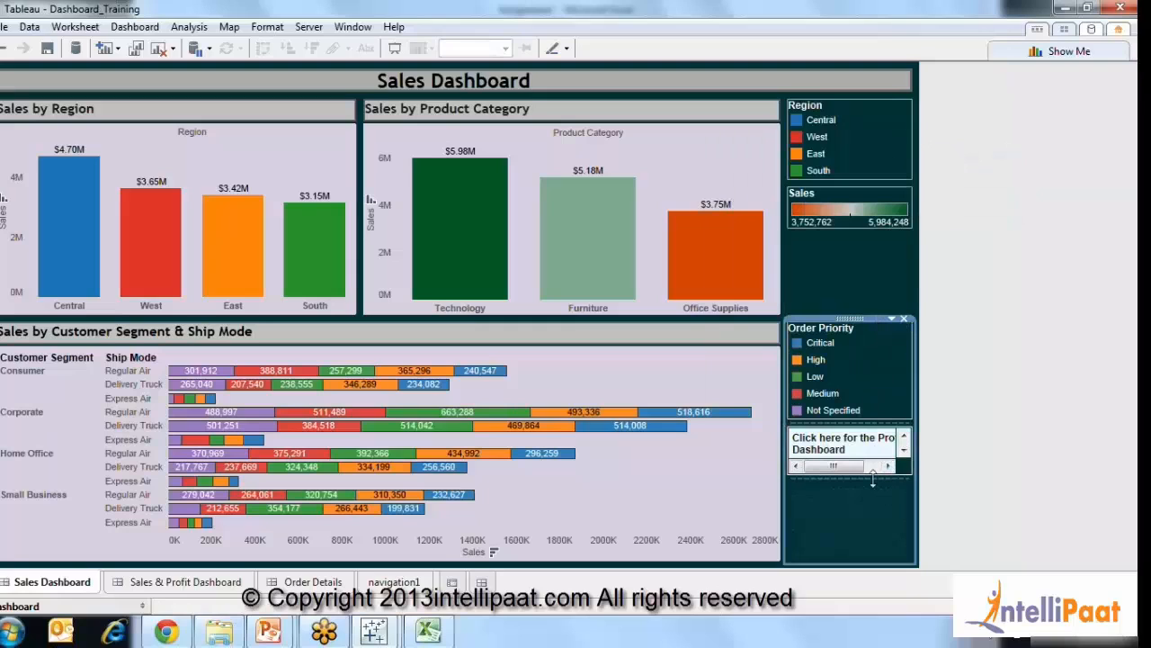
left_click_drag(873, 478, 893, 464)
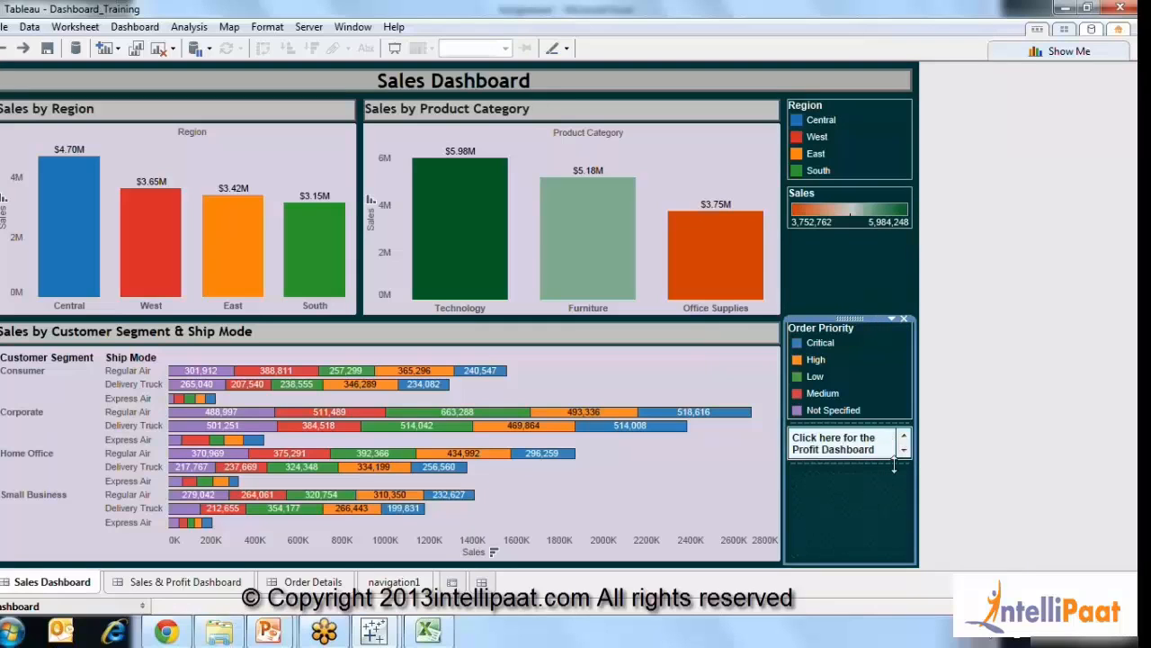
Make the navigation1 container slightly taller so its full text fits without a scroll bar.
left_click(992, 447)
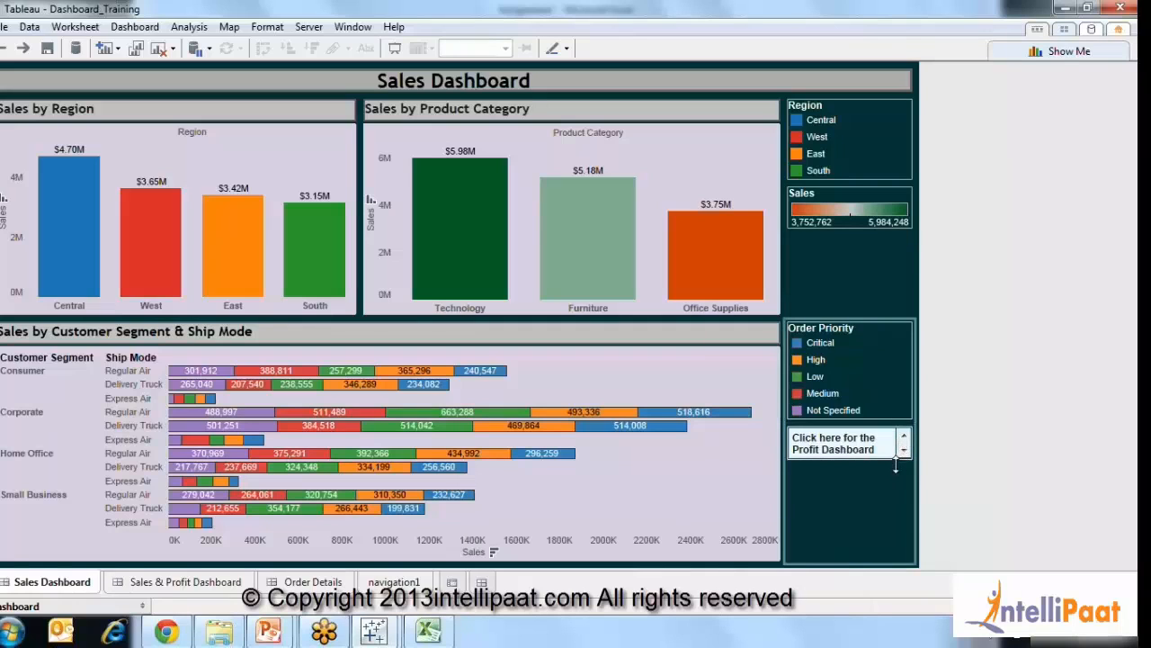
left_click_drag(896, 464, 968, 464)
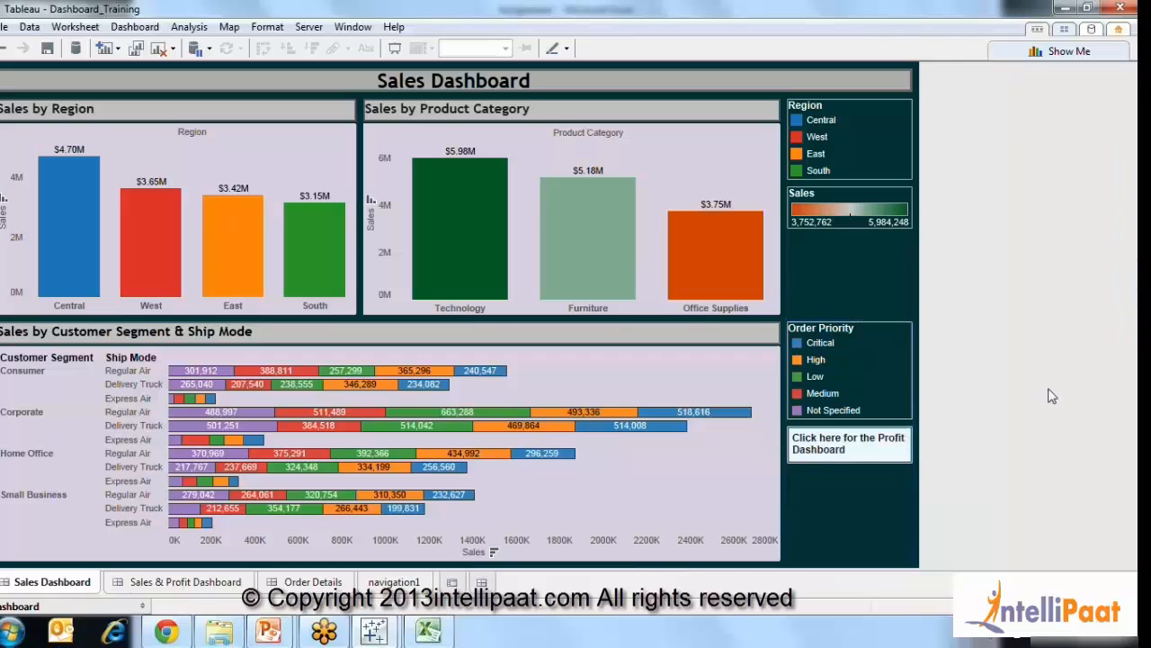
left_click(904, 523)
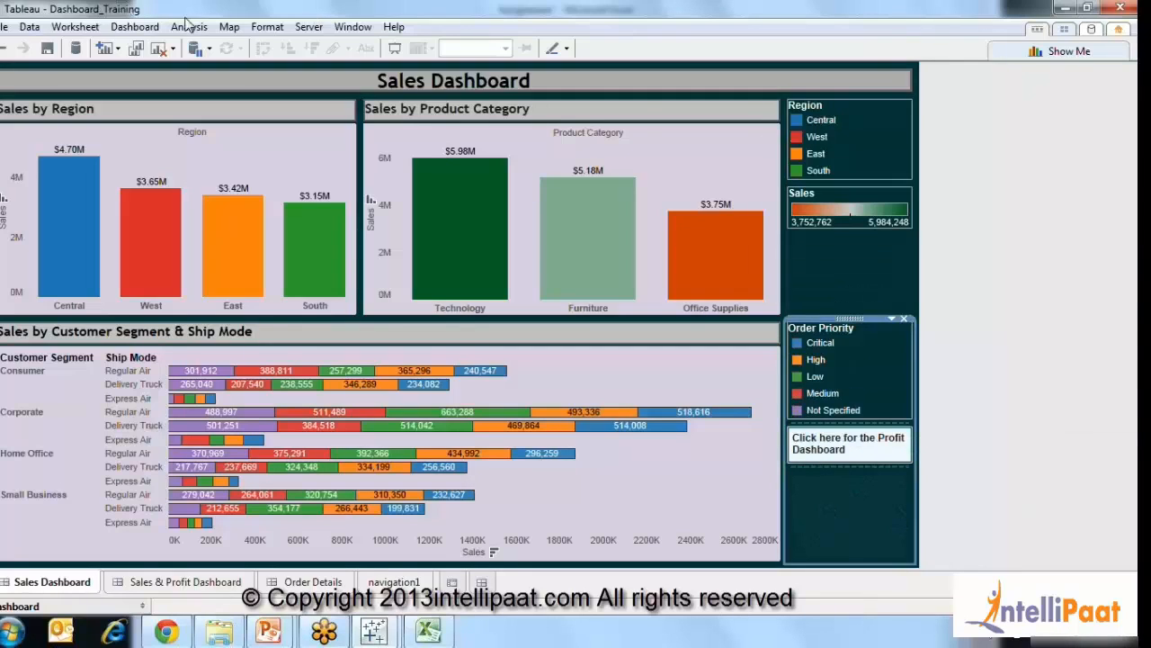
Delete all text from the navigation1 sheet's tooltip and exclude its command buttons.
left_click(821, 446)
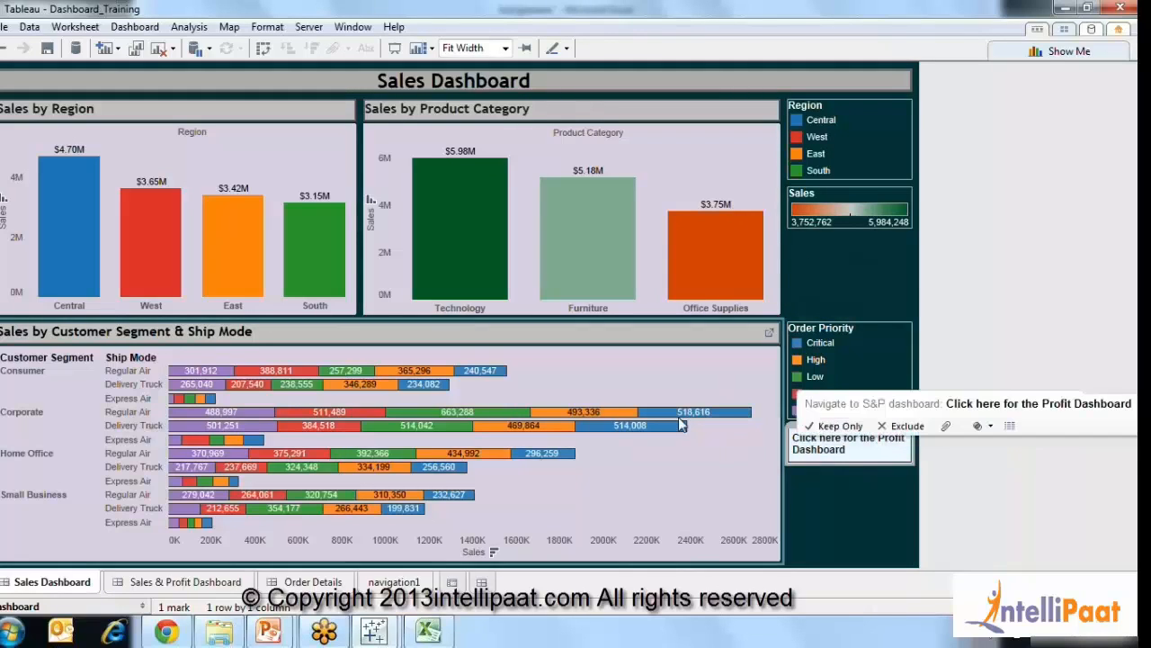
mouse_move(681, 419)
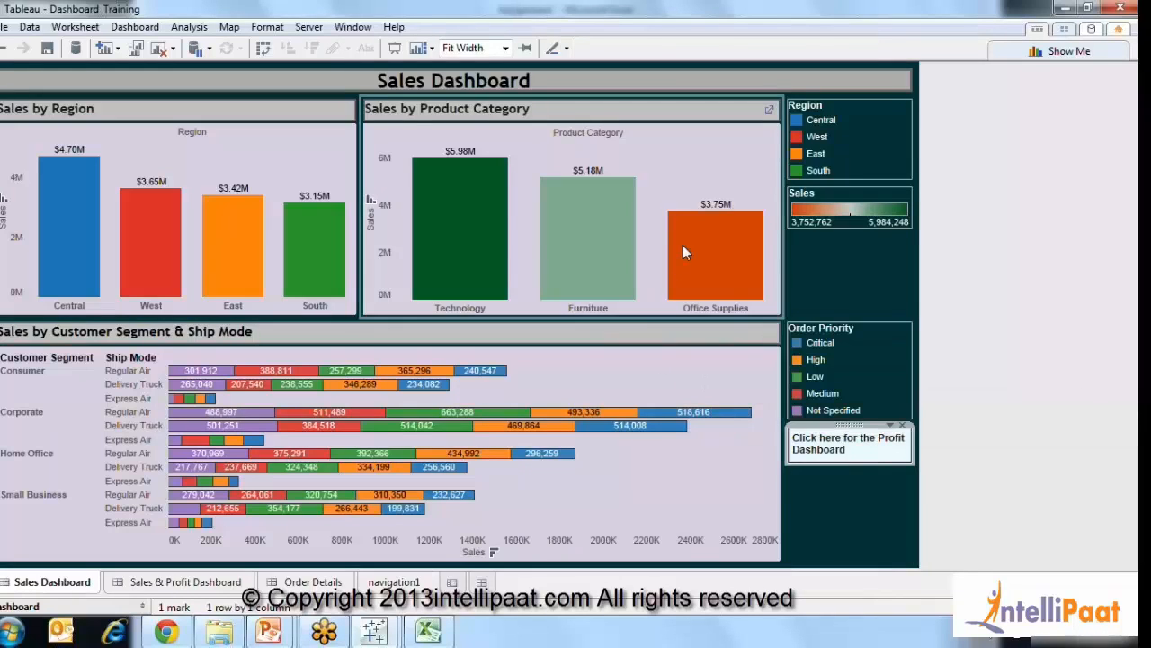
mouse_move(813, 440)
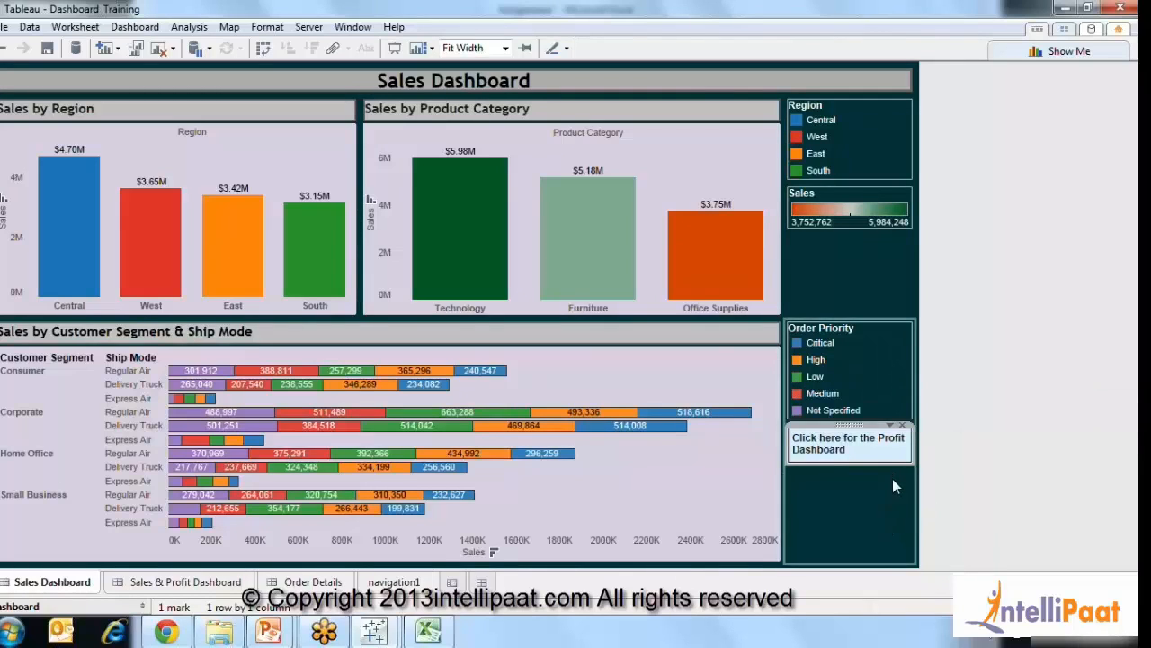
mouse_move(884, 439)
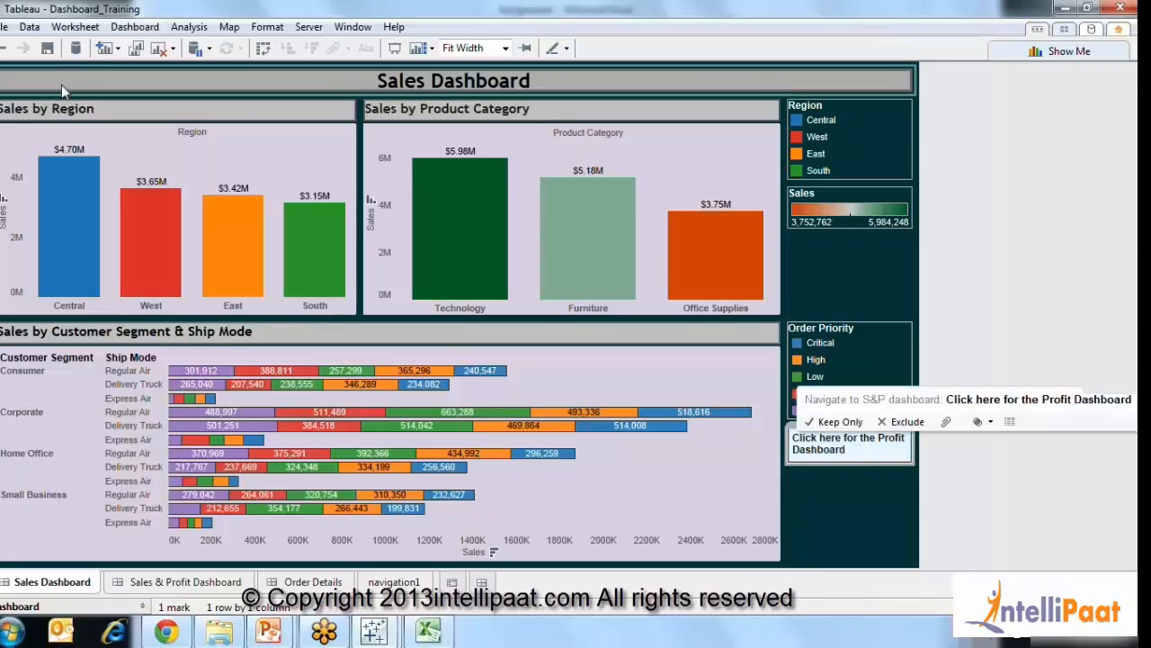
left_click(74, 26)
left_click(93, 153)
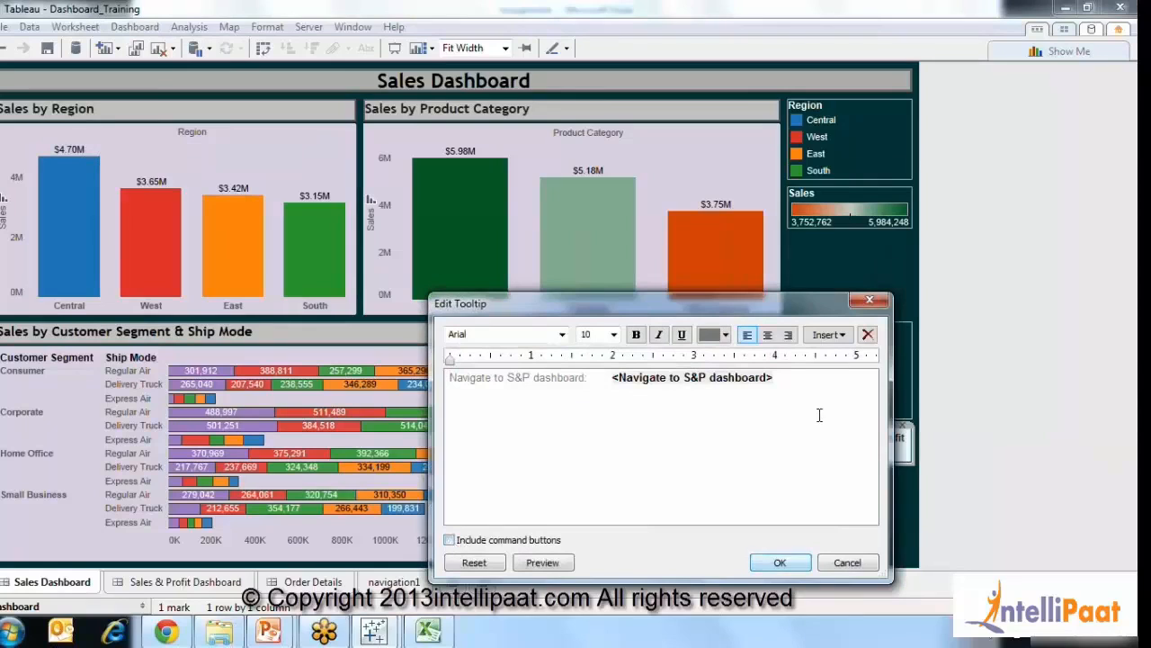
left_click(807, 410)
left_click_drag(772, 389, 410, 382)
key("Delete")
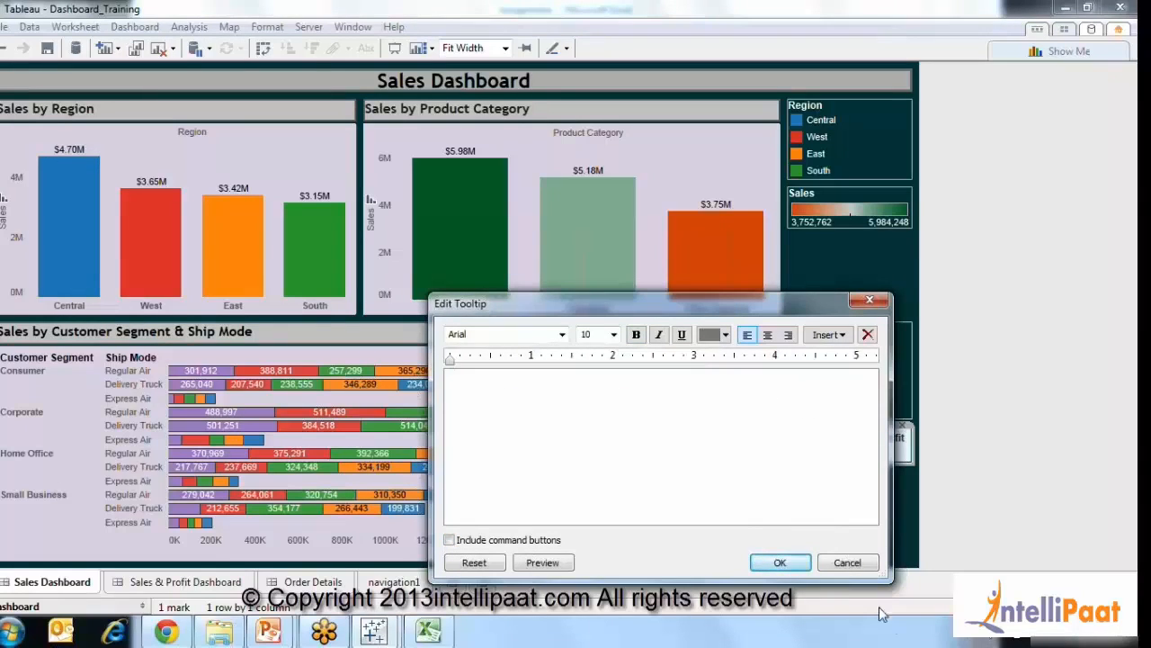
left_click(779, 563)
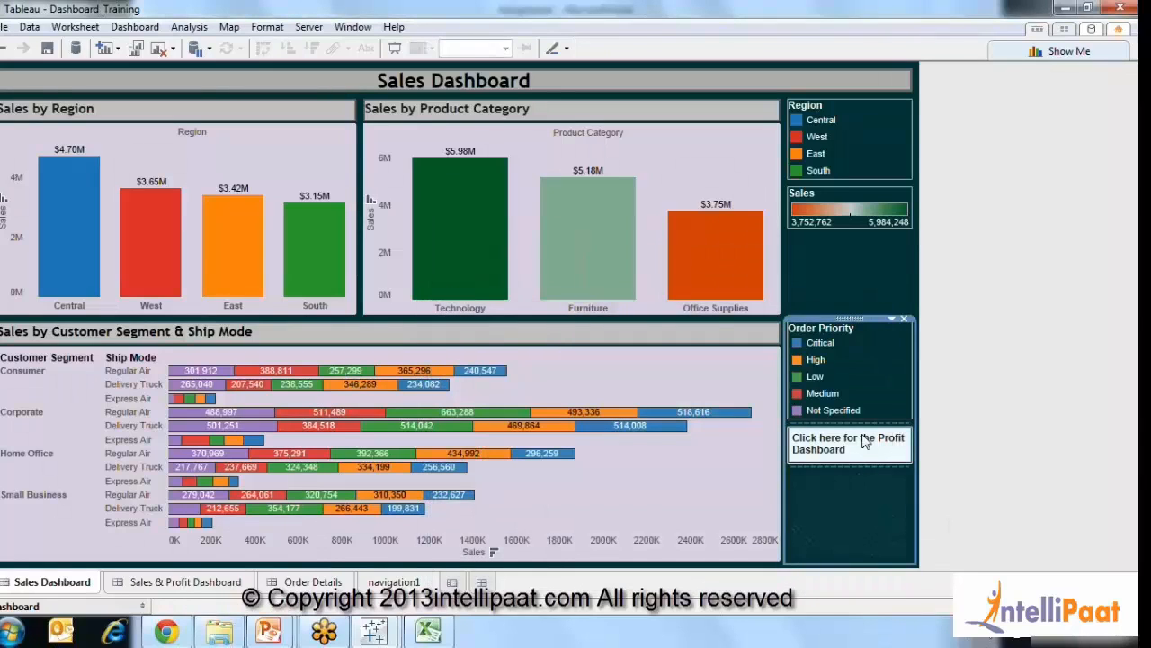
Check that selecting and deselecting the navigation1 text on the dashboard brings up no tooltip.
left_click(849, 280)
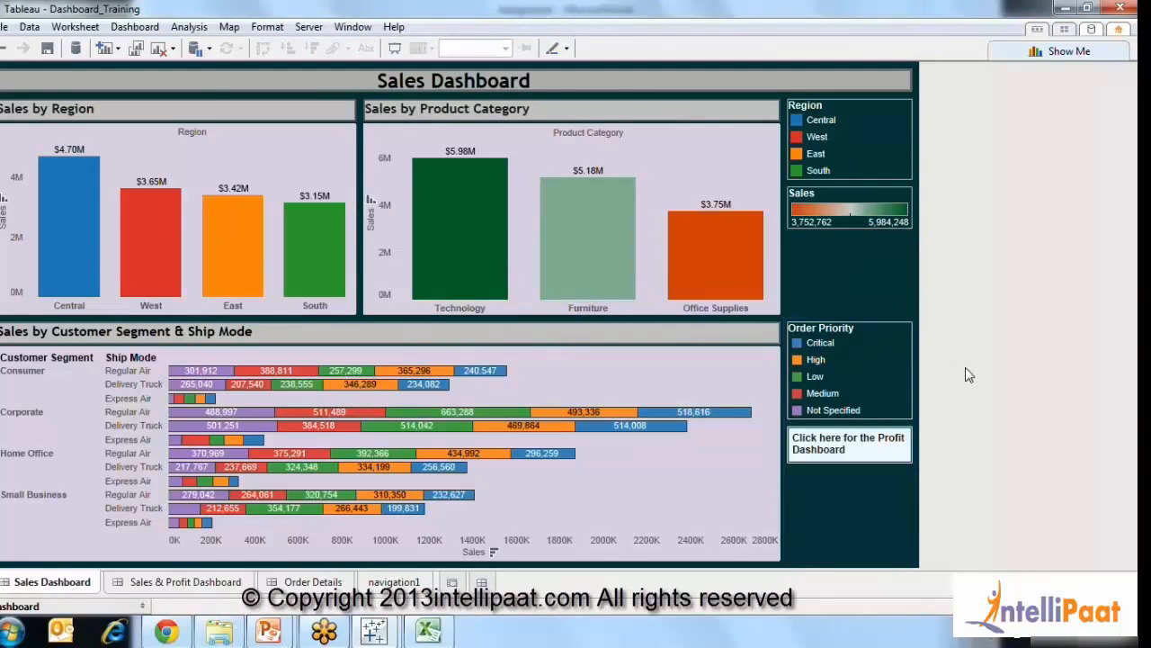
left_click(881, 454)
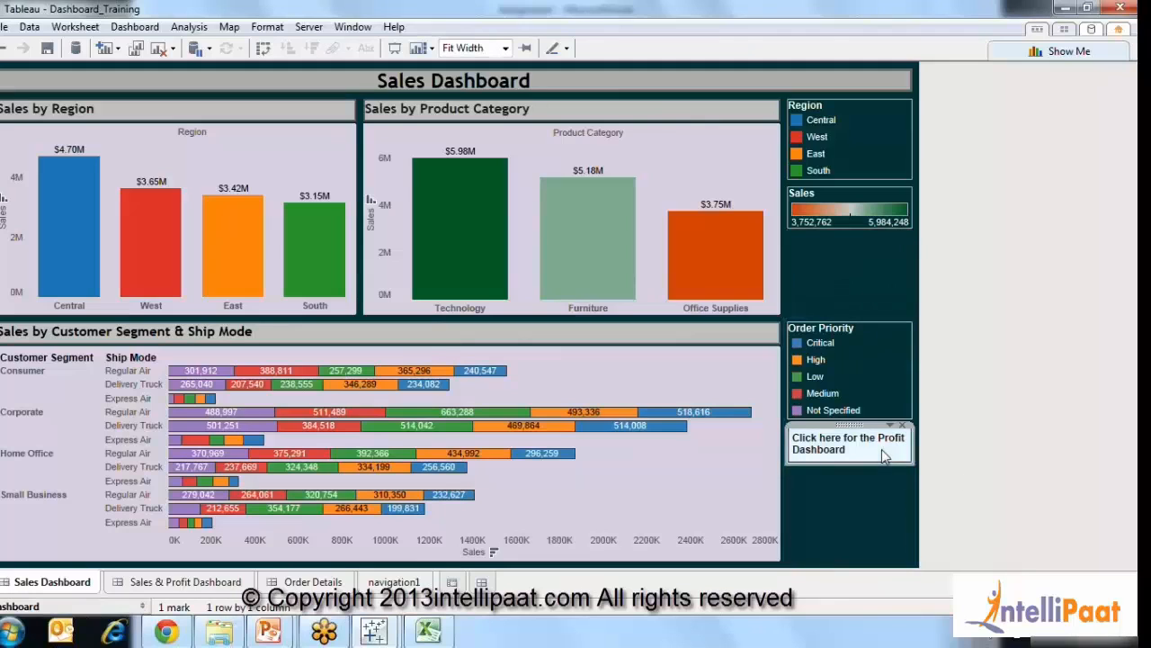
left_click(846, 508)
left_click(851, 444)
left_click(856, 499)
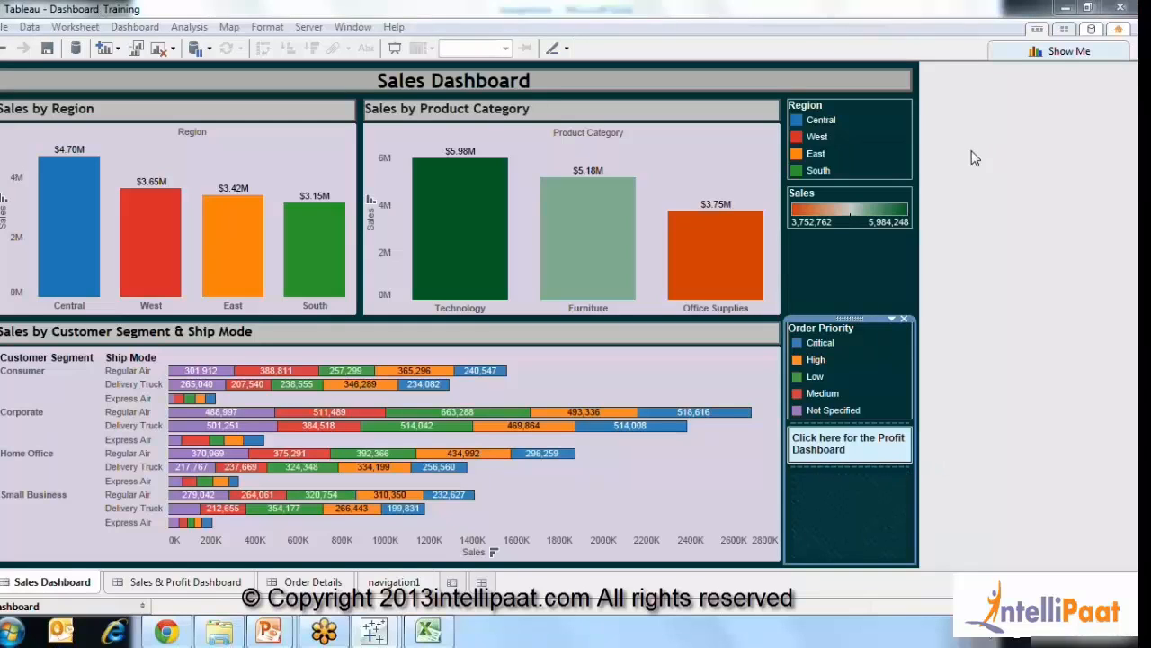
left_click(982, 203)
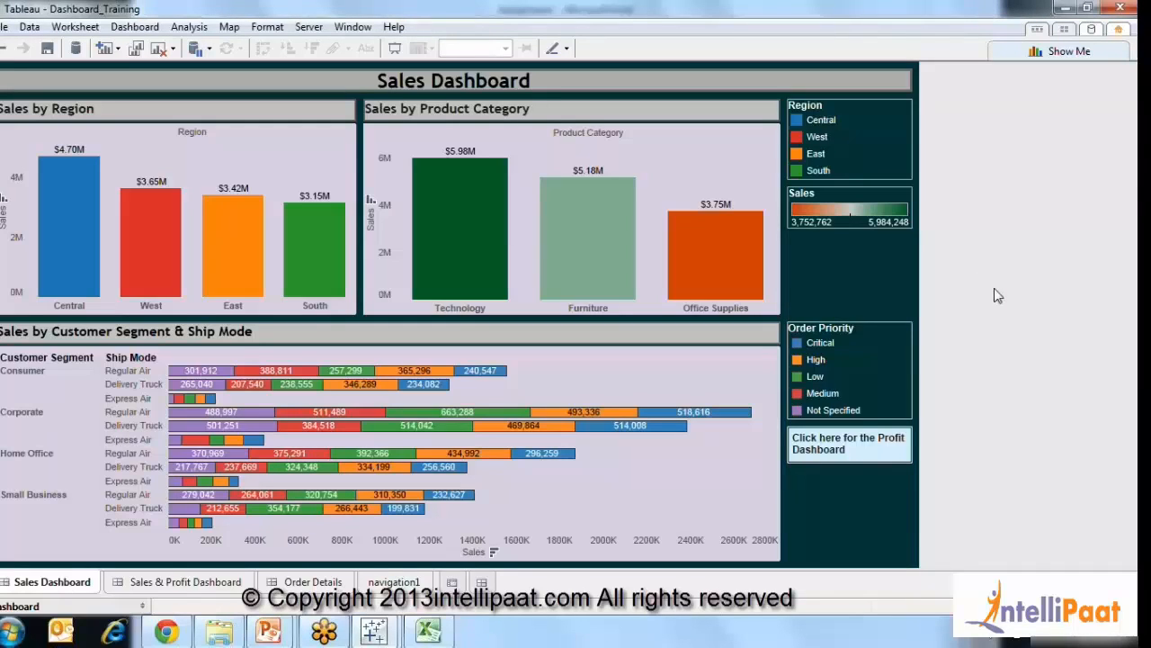
left_click(843, 449)
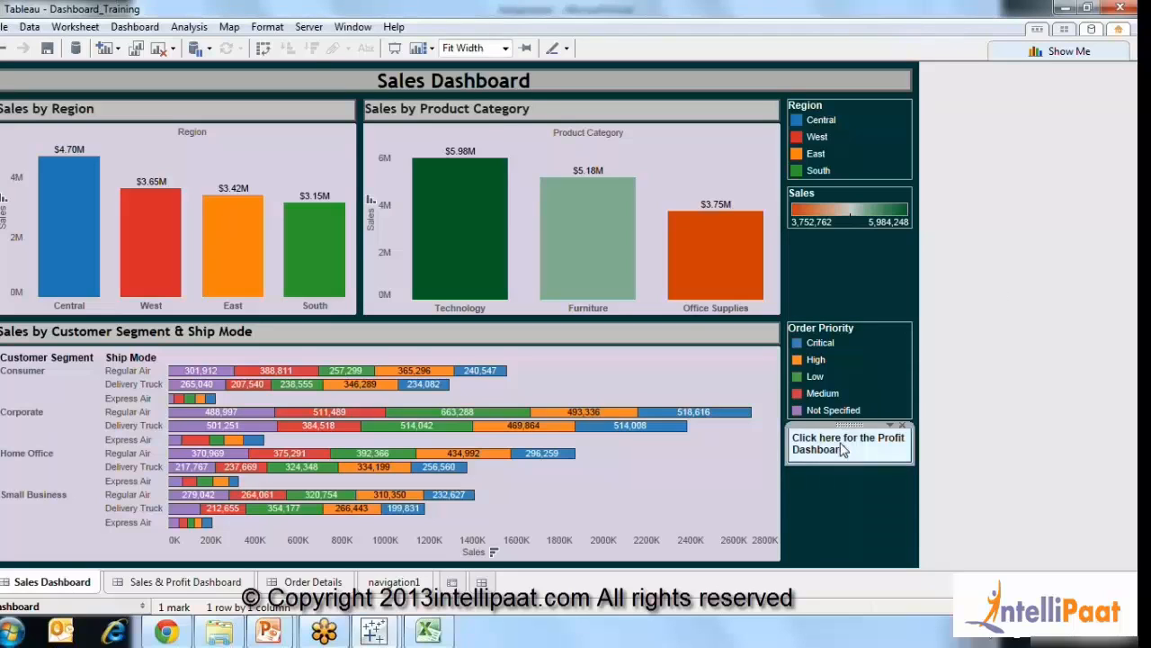
left_click(974, 389)
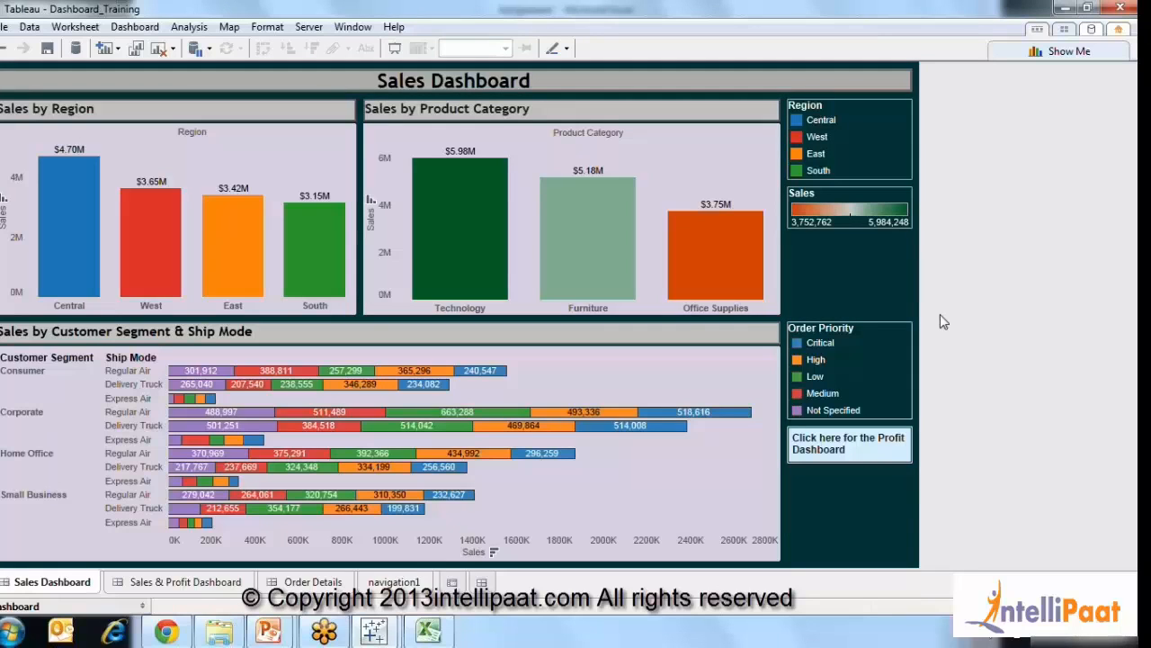
Test the region filter action with the Central bar in Sales by Region, and clear that selection.
left_click(87, 255)
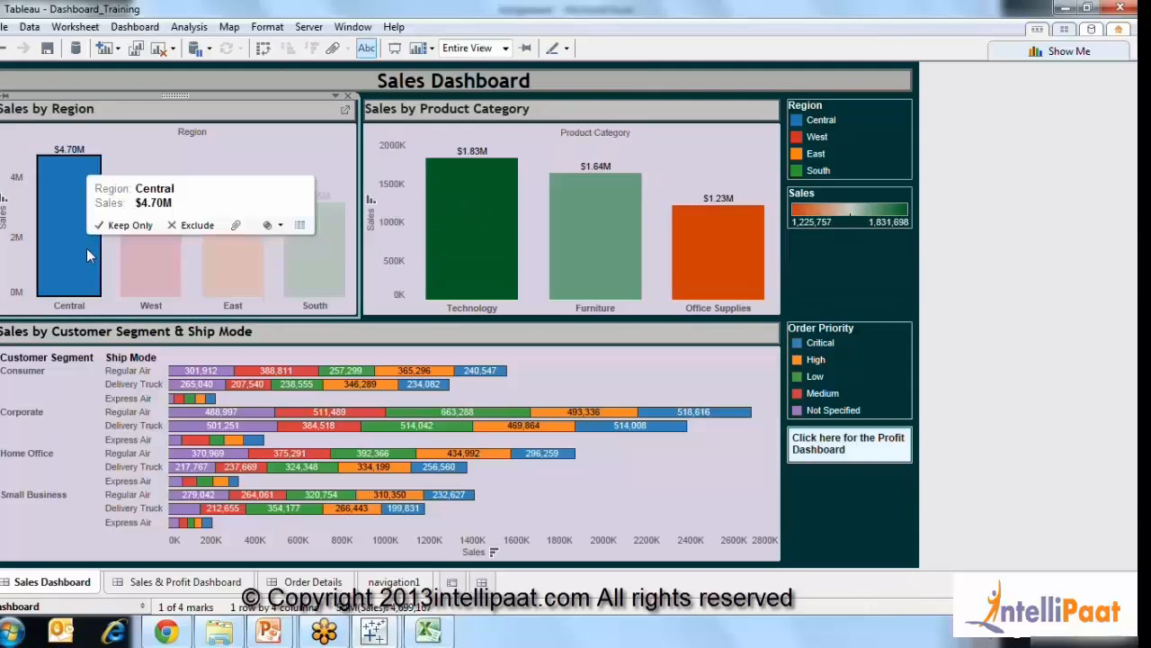
left_click(420, 265)
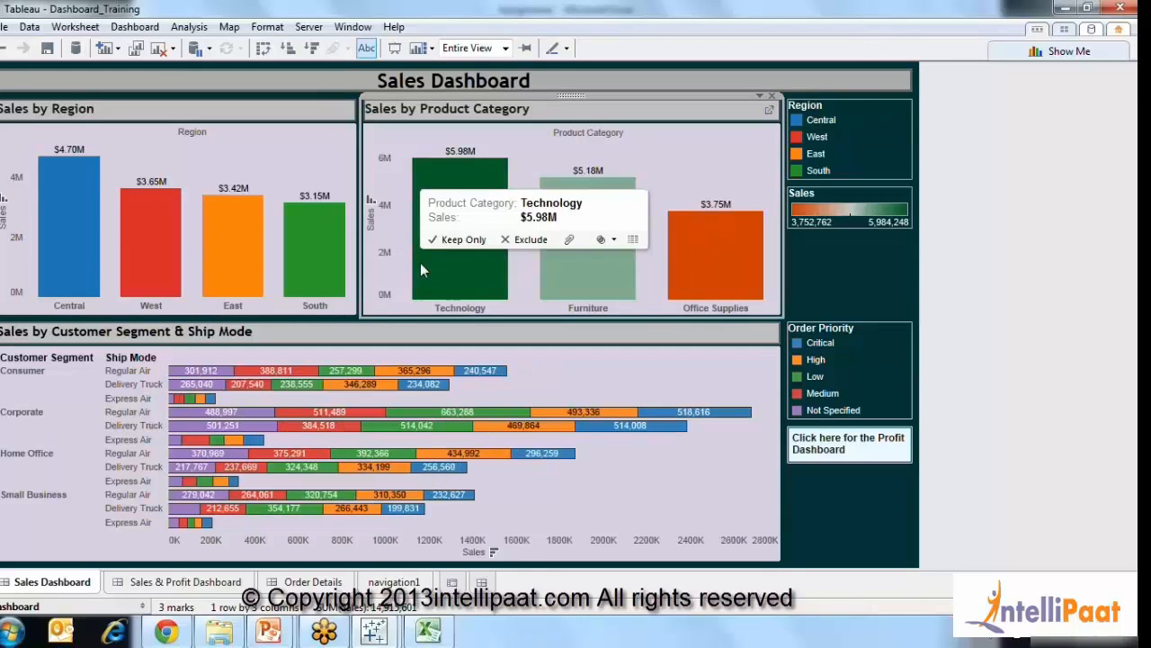
left_click(1007, 285)
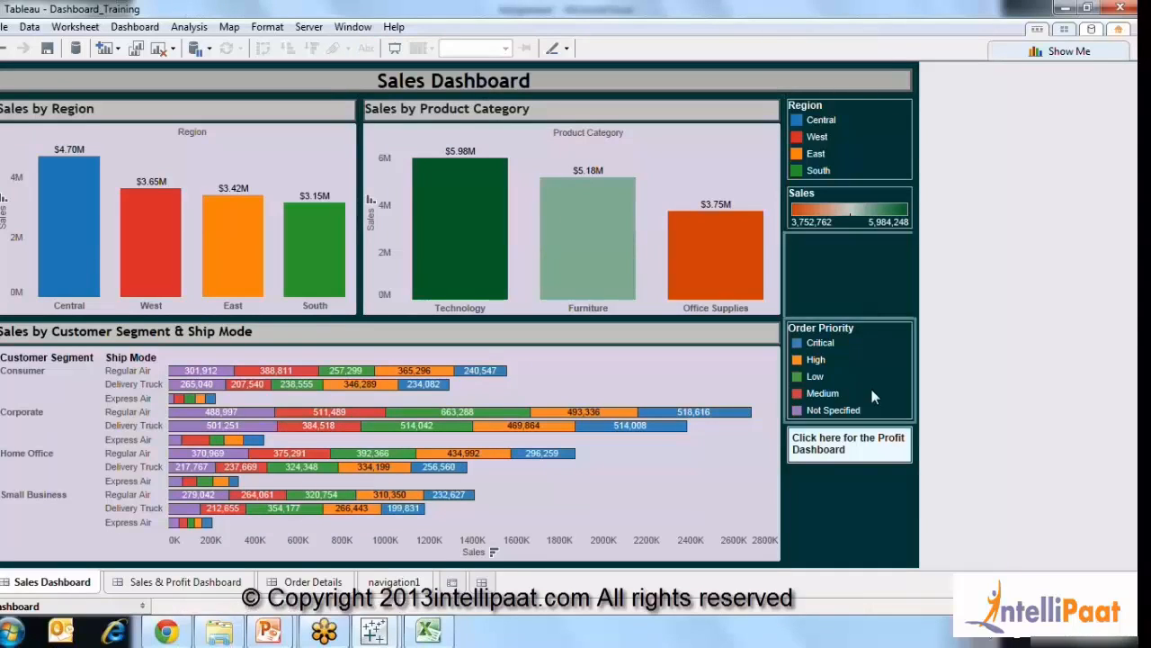
left_click(863, 463)
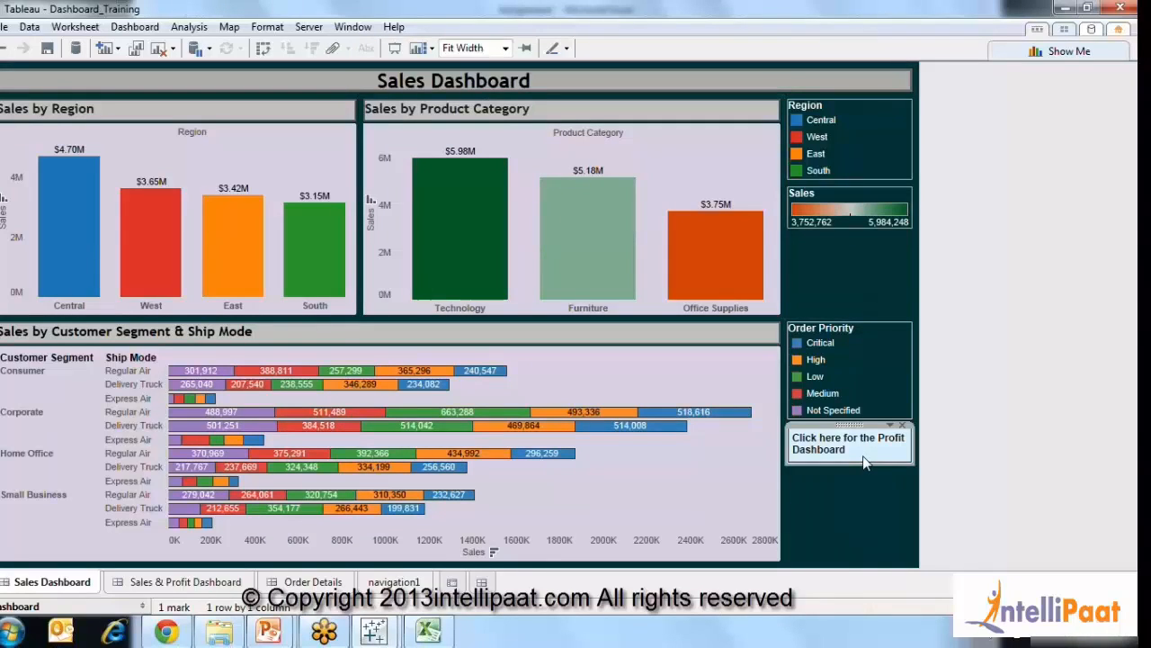
Clear the navigation1 text selection and open the list of actions for the Sales Dashboard.
left_click(989, 453)
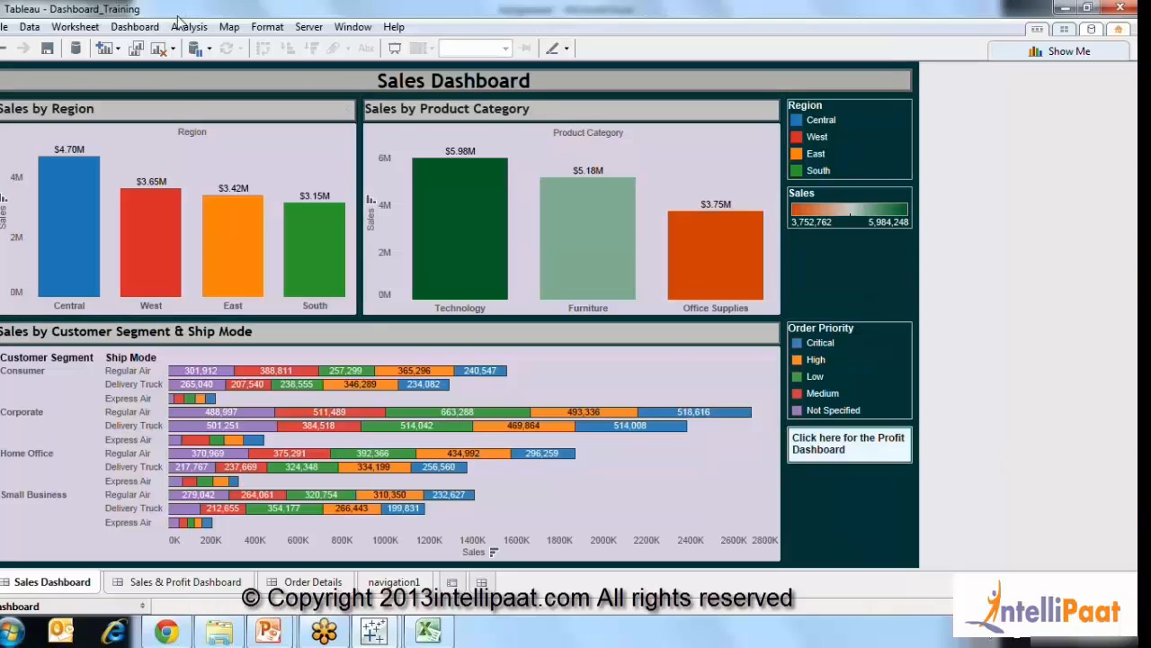
left_click(135, 26)
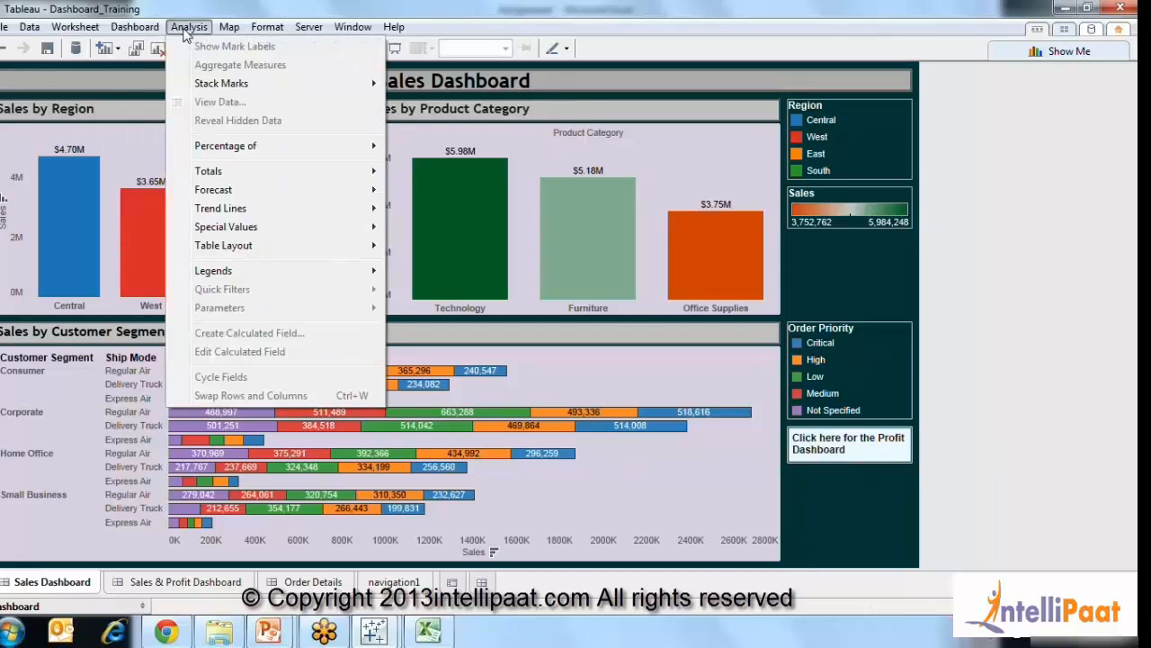
left_click(157, 133)
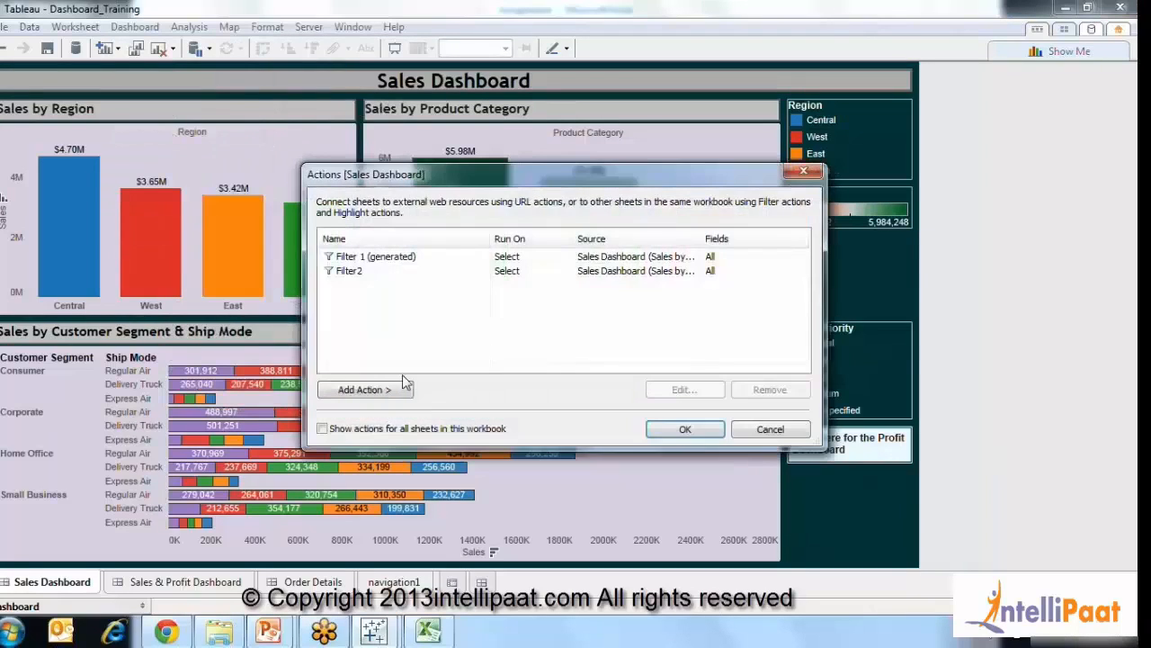
left_click(365, 390)
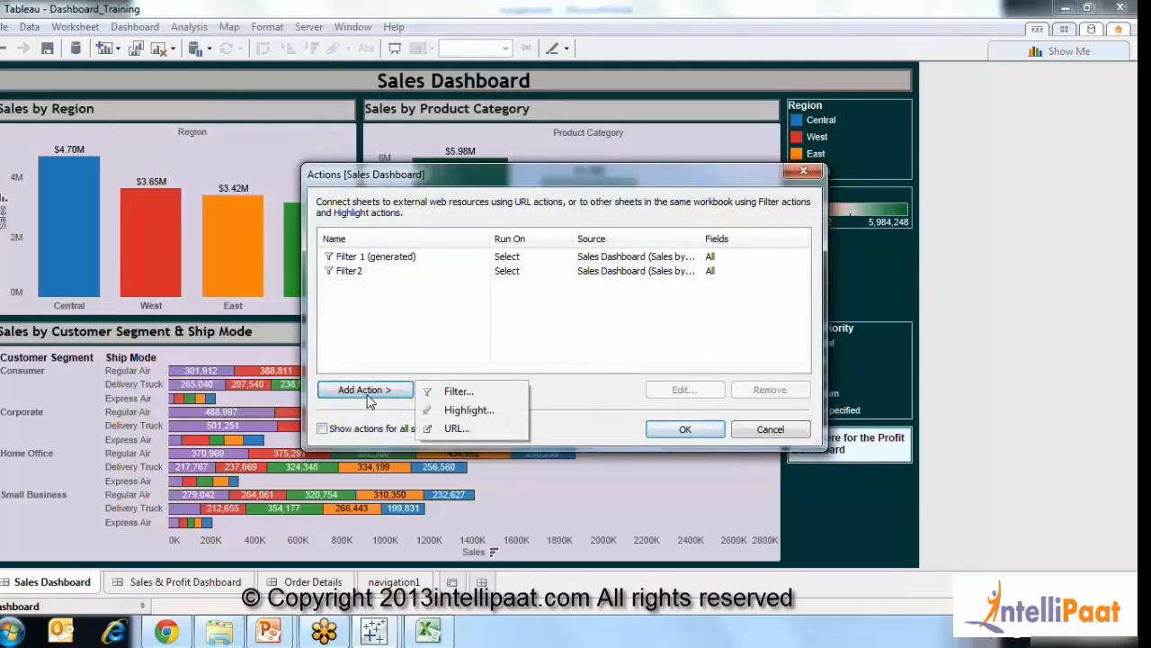
left_click(457, 392)
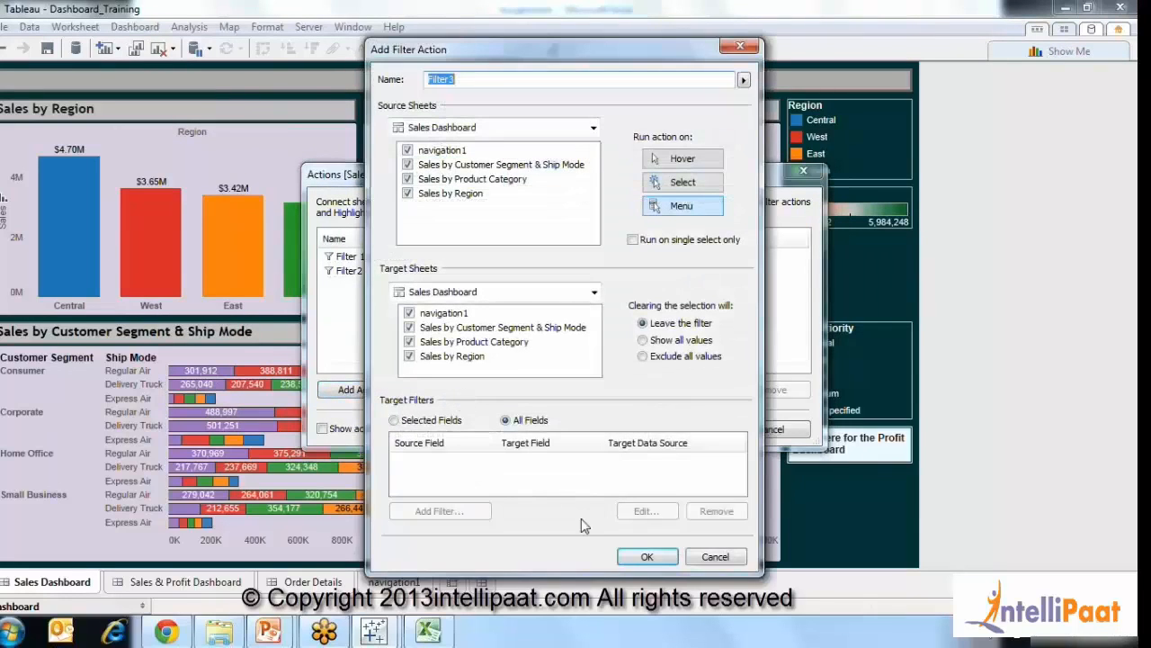
left_click(691, 556)
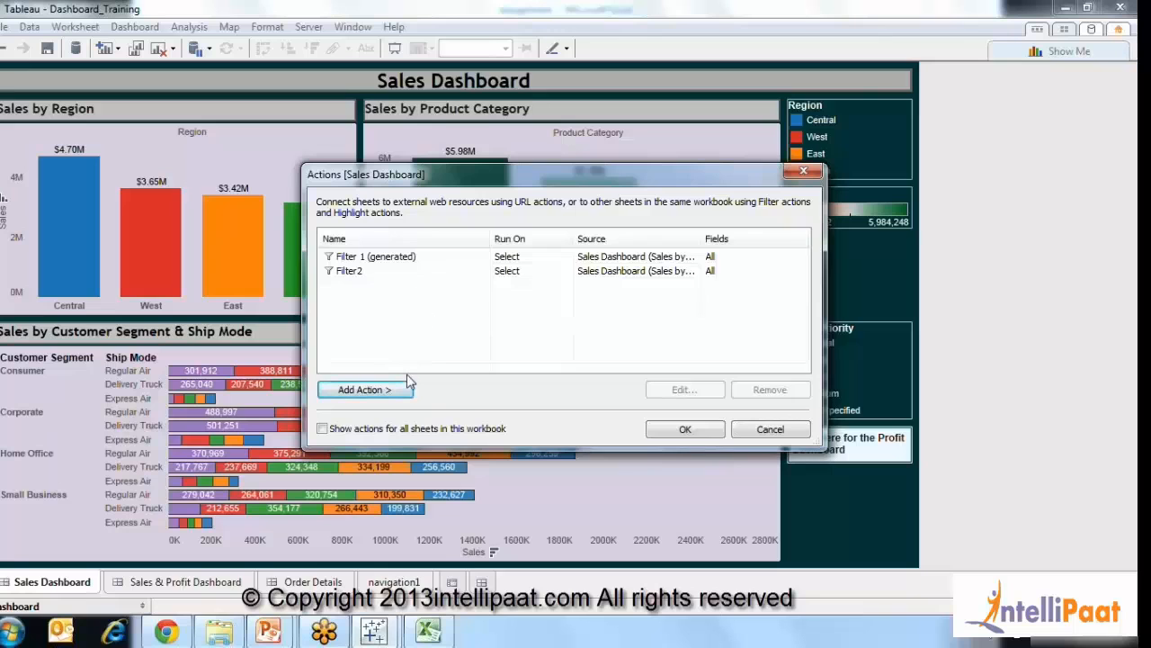
Add a filter action named Navigate to Sales & Profit with only the navigation1 sheet as its source.
left_click(375, 389)
left_click(428, 396)
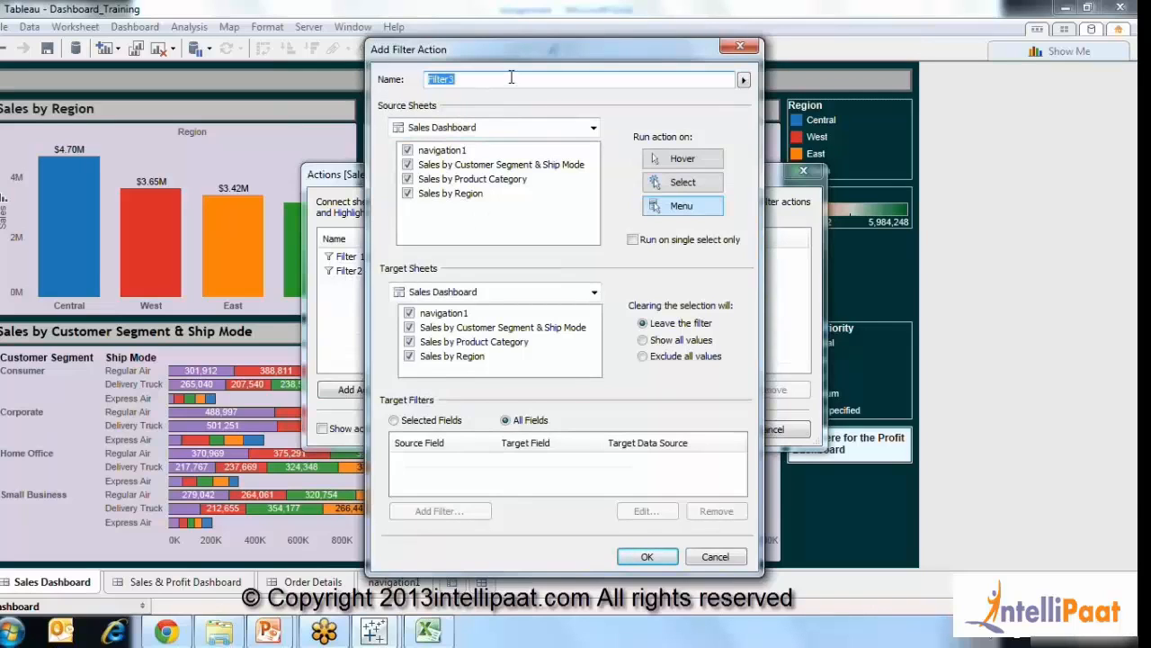
type("N")
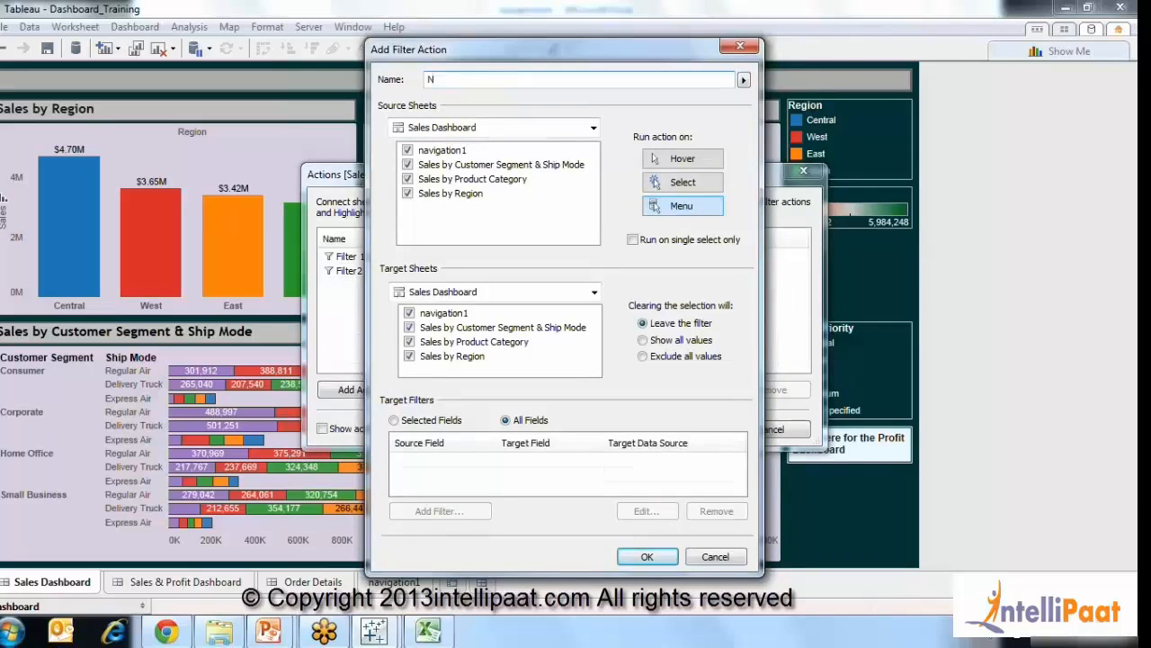
type("avigate to Sales & Profit")
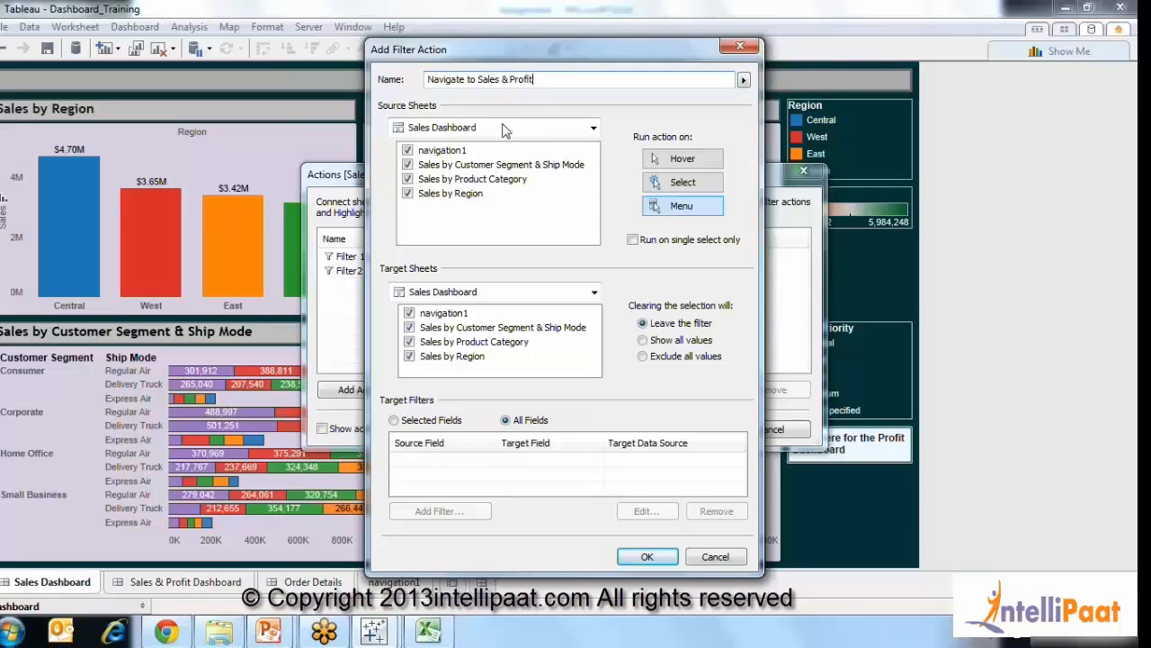
left_click(407, 165)
left_click(408, 179)
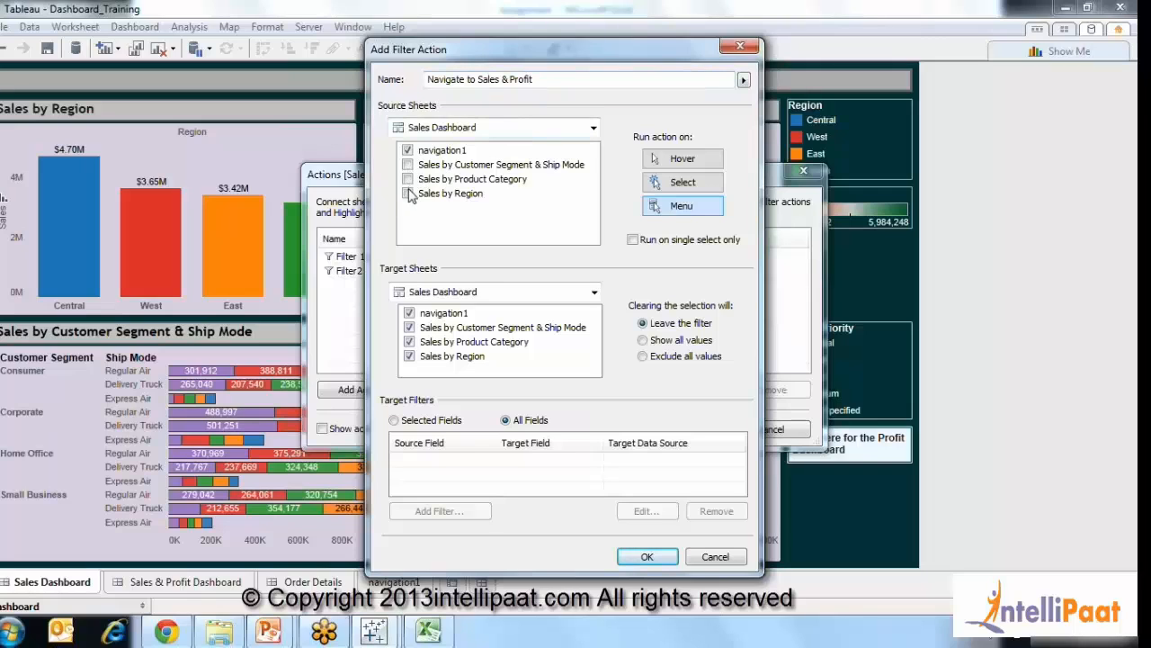
left_click(408, 193)
Run the action on Select, target only Sales Vs Profit Trend on the Sales & Profit Dashboard, and show all values when the selection is cleared.
left_click(490, 297)
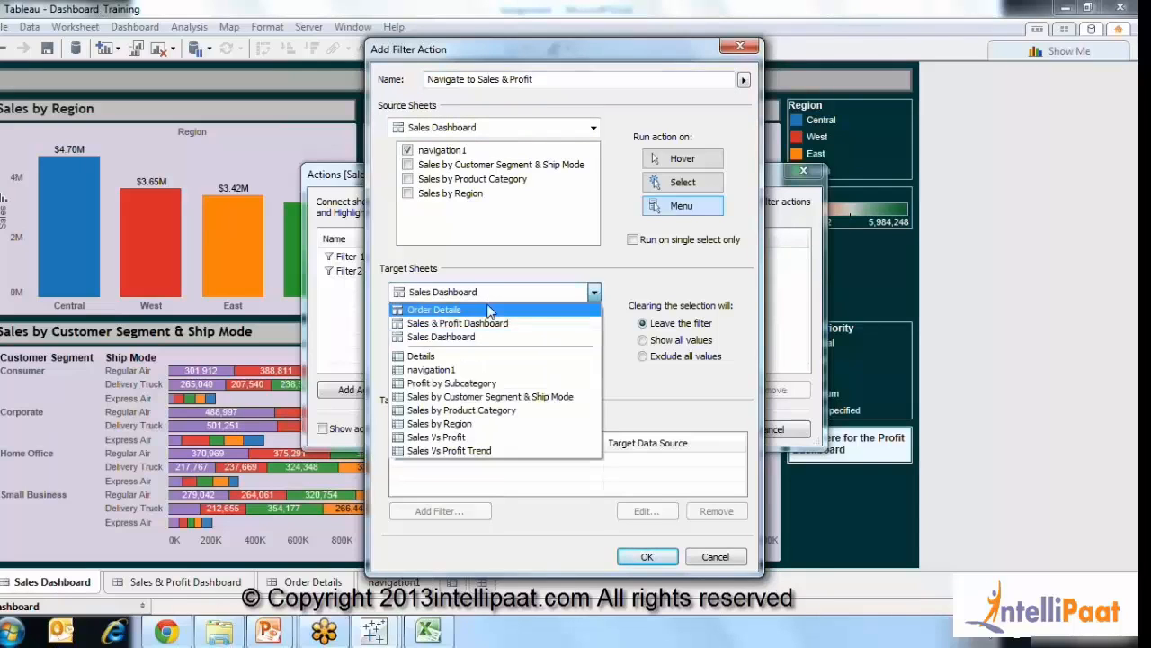
left_click(427, 311)
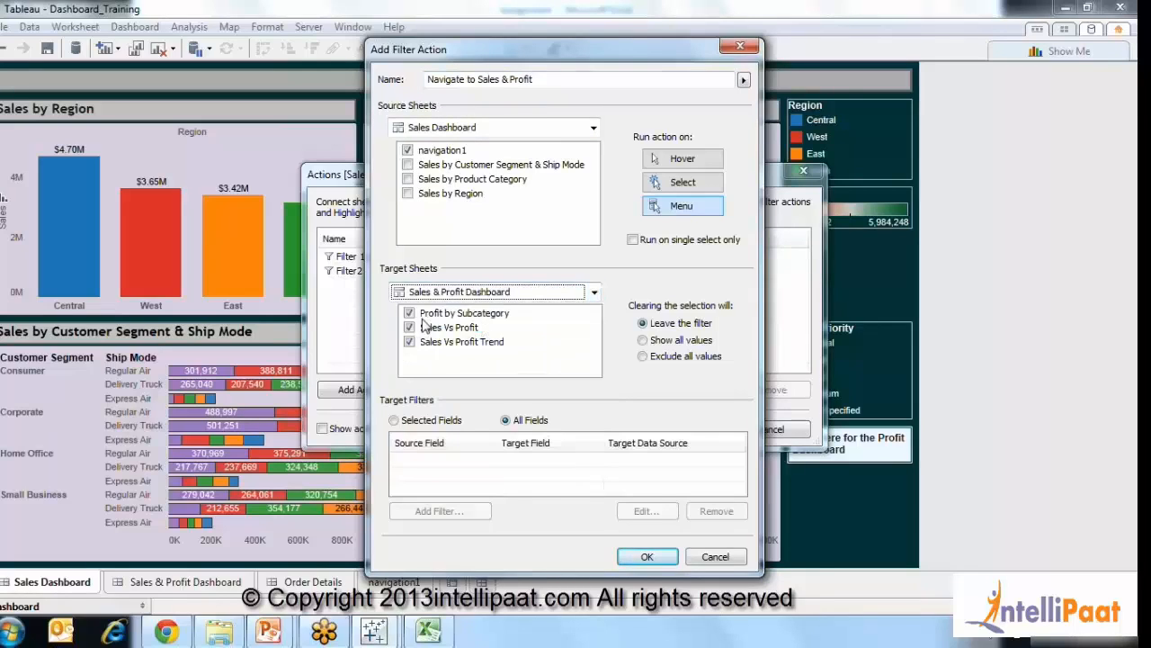
left_click(701, 182)
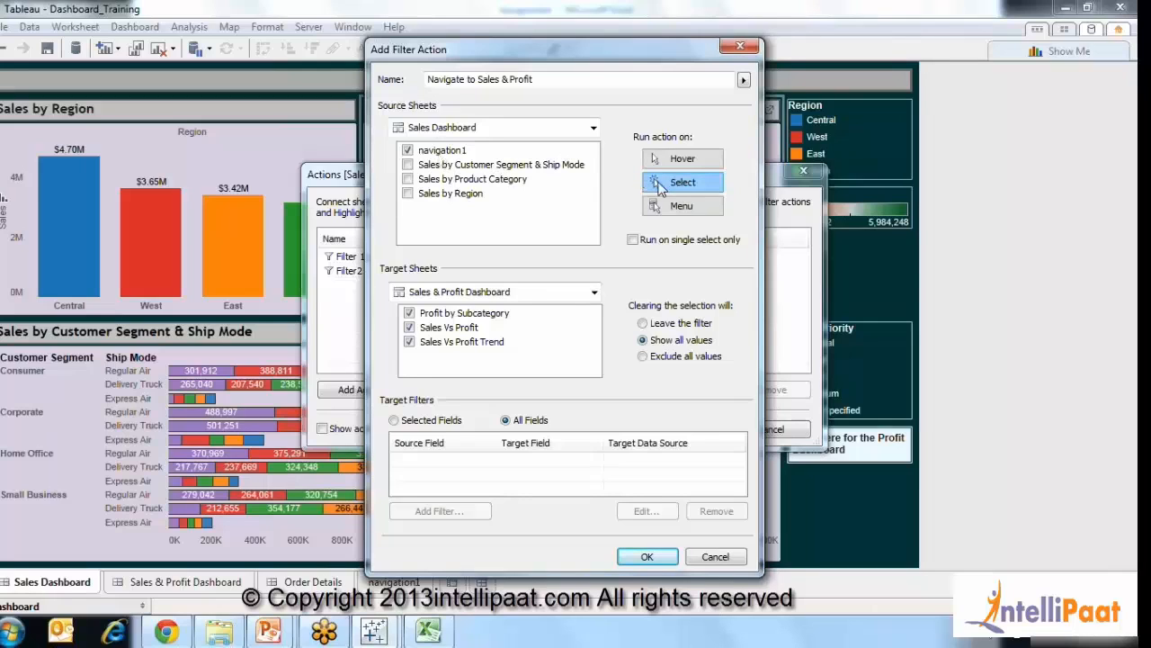
left_click(410, 313)
left_click(410, 327)
Save the new action and test it by following the navigation1 text on the Sales Dashboard.
left_click(647, 556)
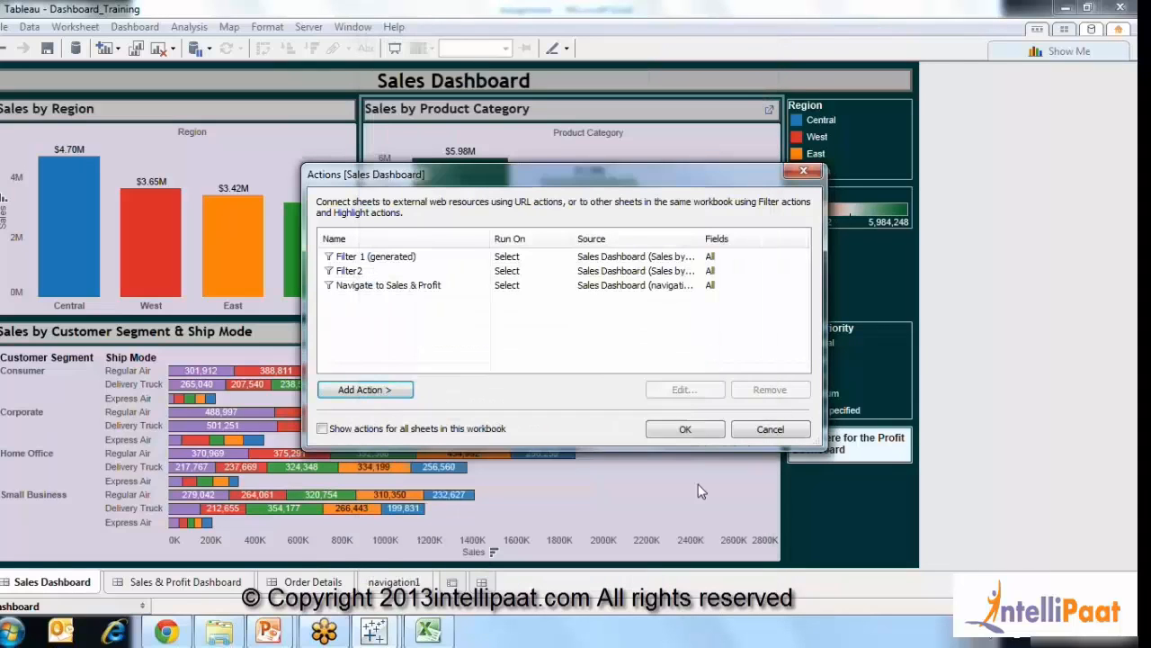
left_click(694, 430)
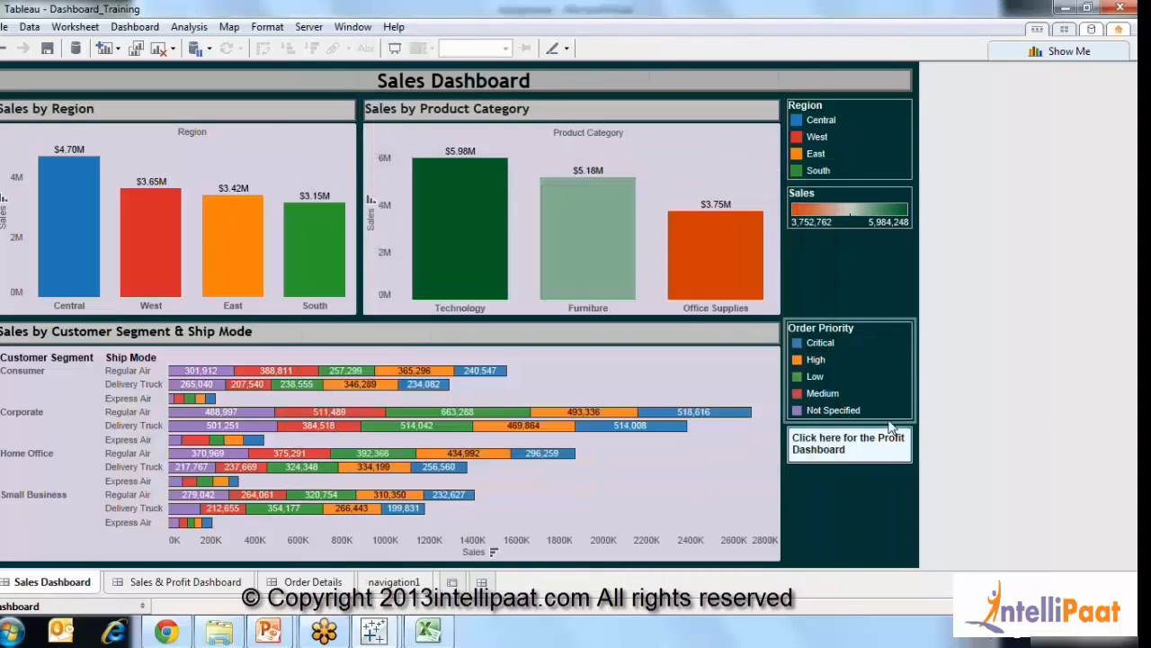
left_click(872, 458)
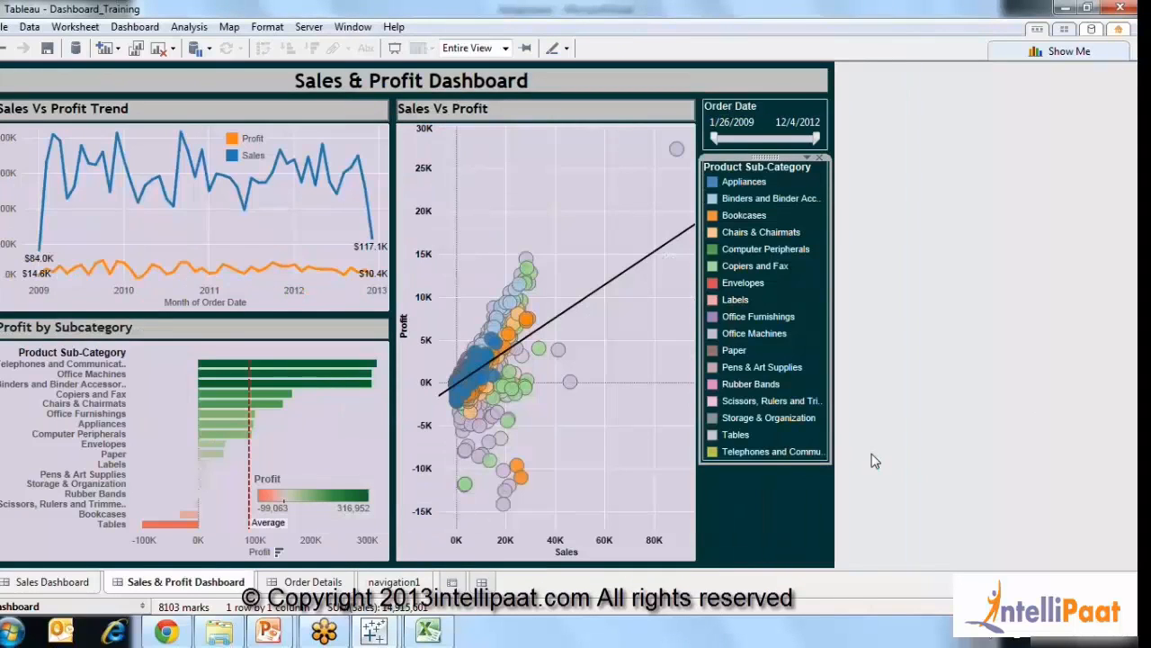
Go to the Sales Dashboard and hide the navigation1 sheet.
left_click(871, 454)
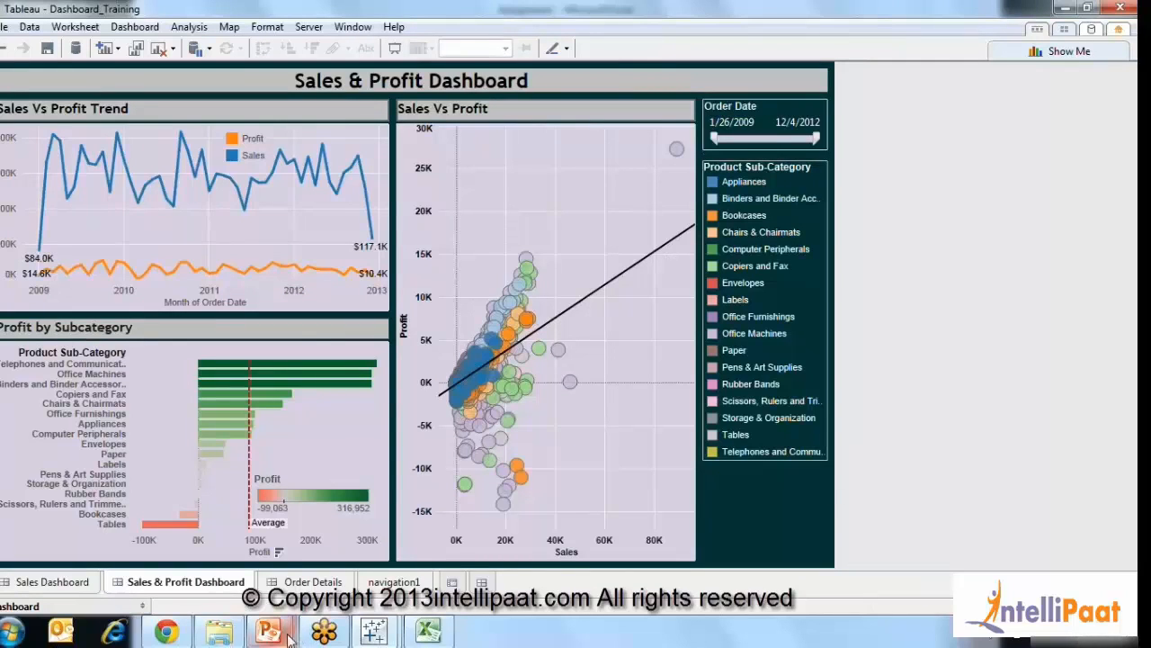
left_click(49, 582)
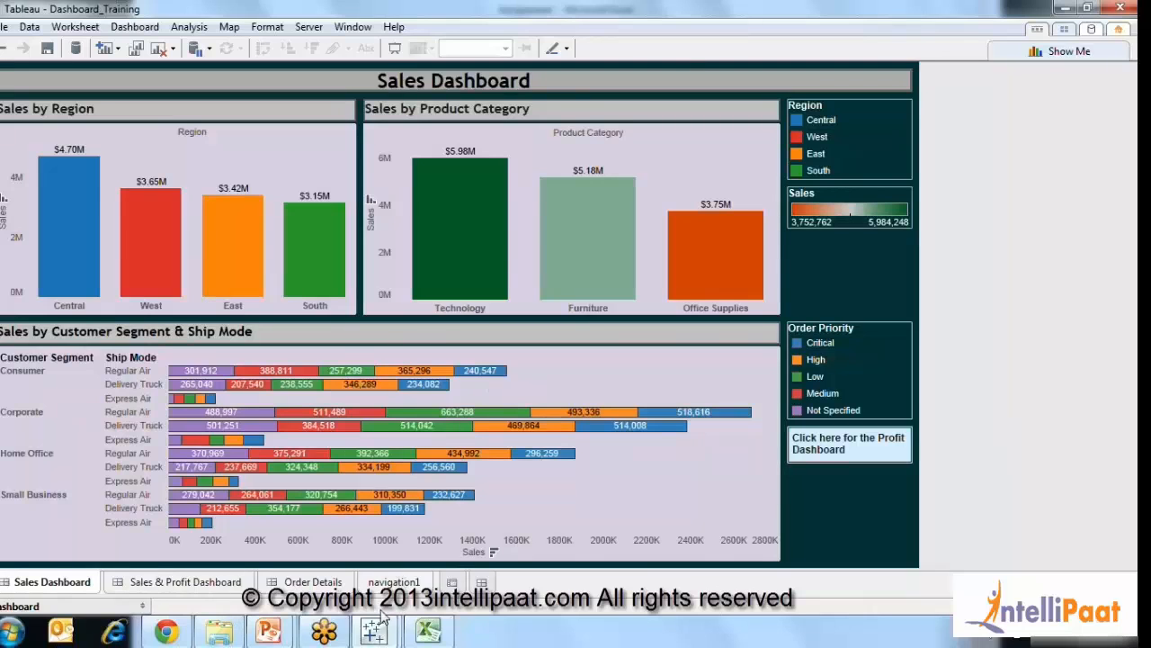
right_click(396, 583)
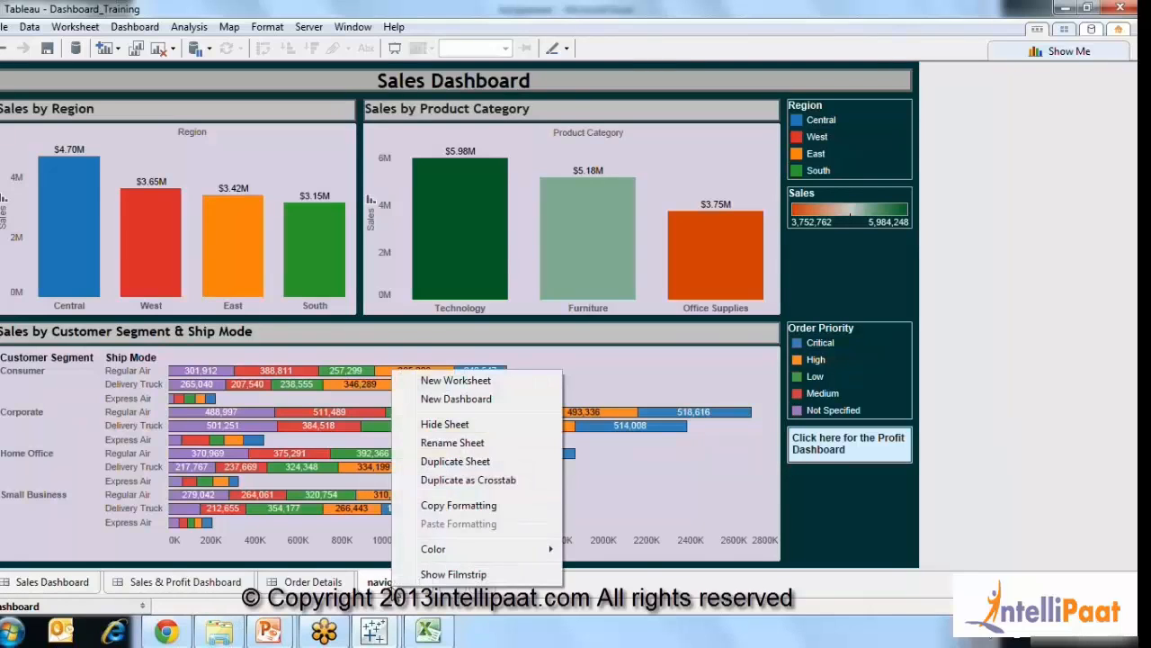
left_click(477, 425)
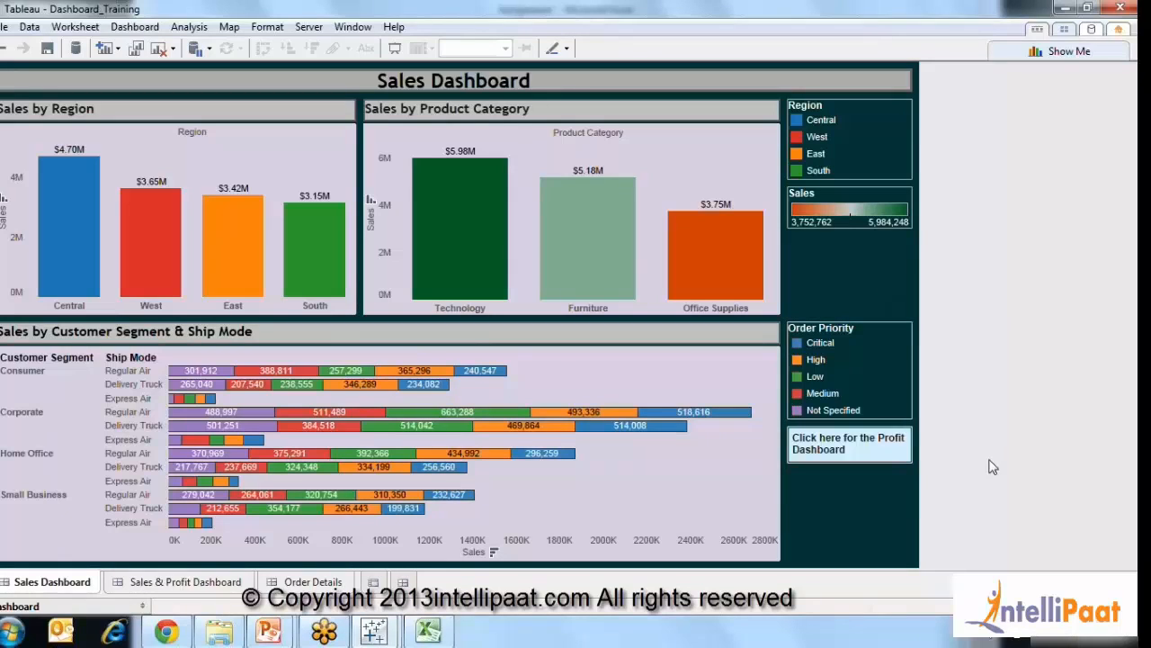
Test the navigation text on the Sales Dashboard by following it to the Sales & Profit Dashboard.
left_click(878, 459)
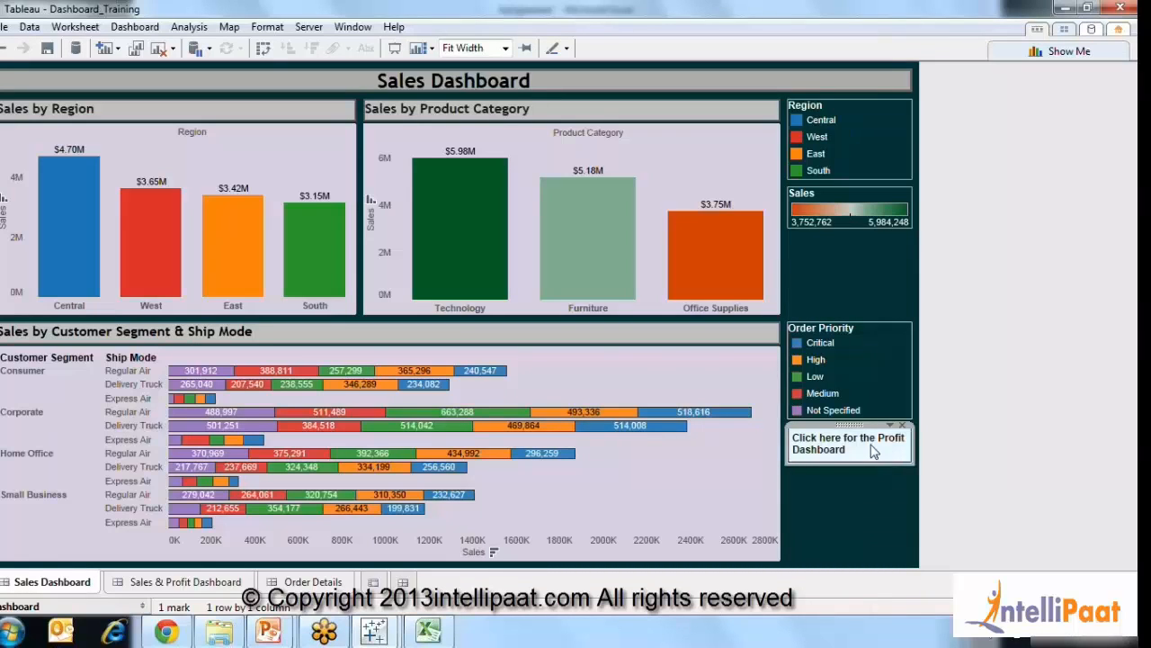
left_click(874, 451)
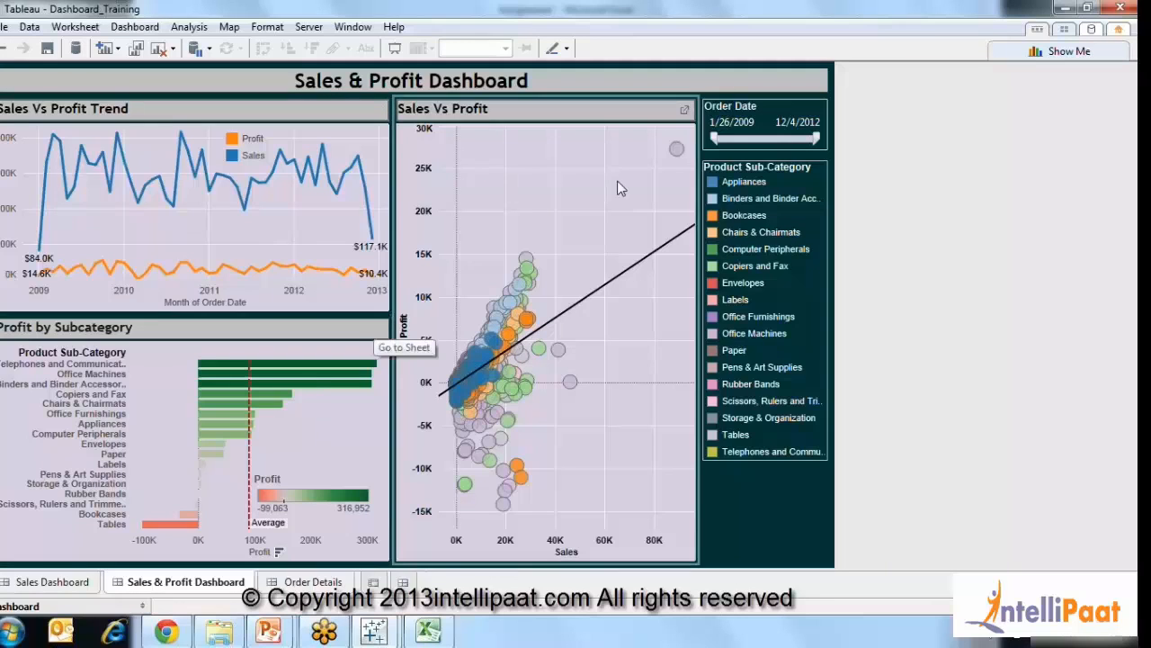
left_click(551, 177)
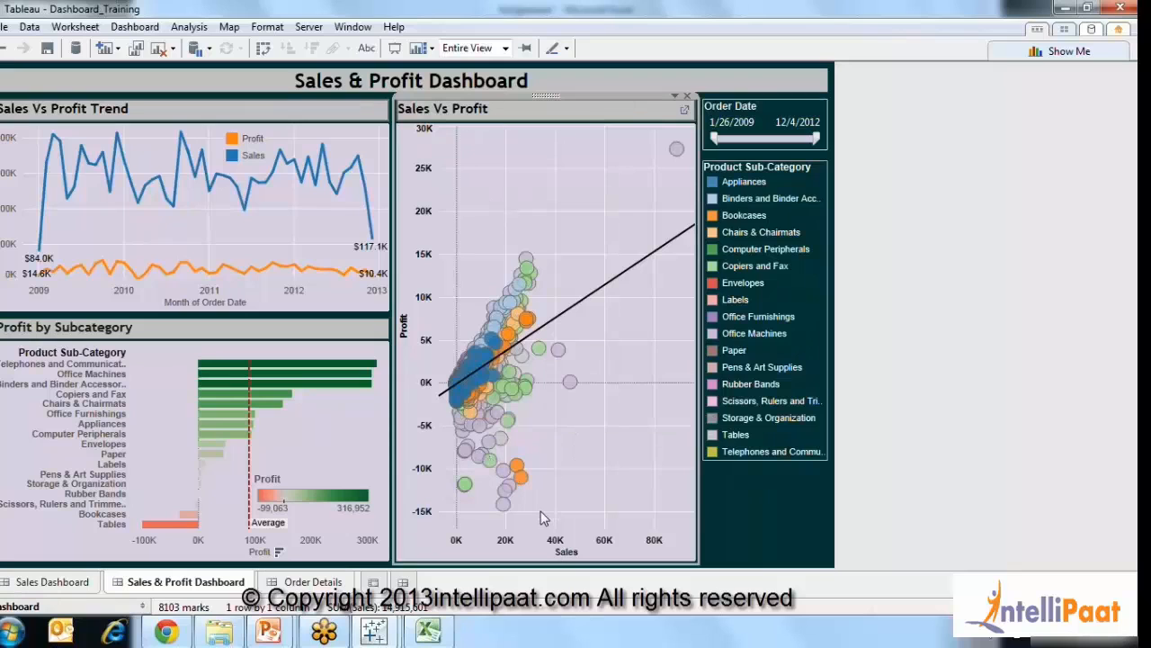
Select a group of loss-making marks in the Sales Vs Profit scatter plot to view their orders, return to the dashboard and clear the selection.
left_click_drag(501, 477, 477, 444)
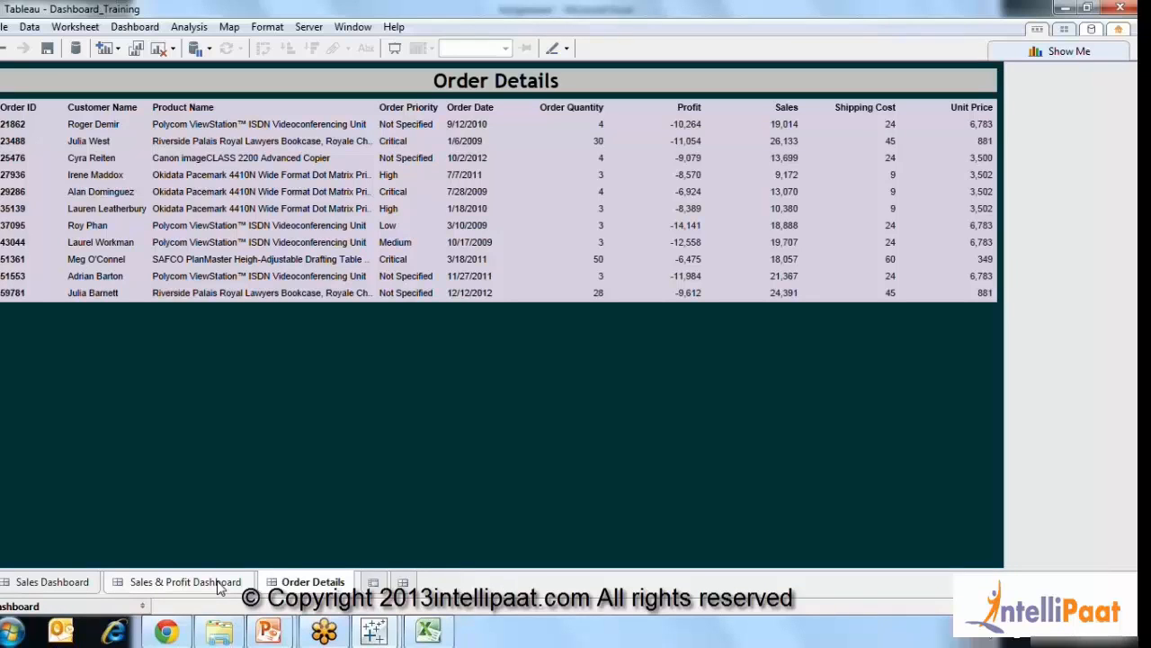
left_click(186, 582)
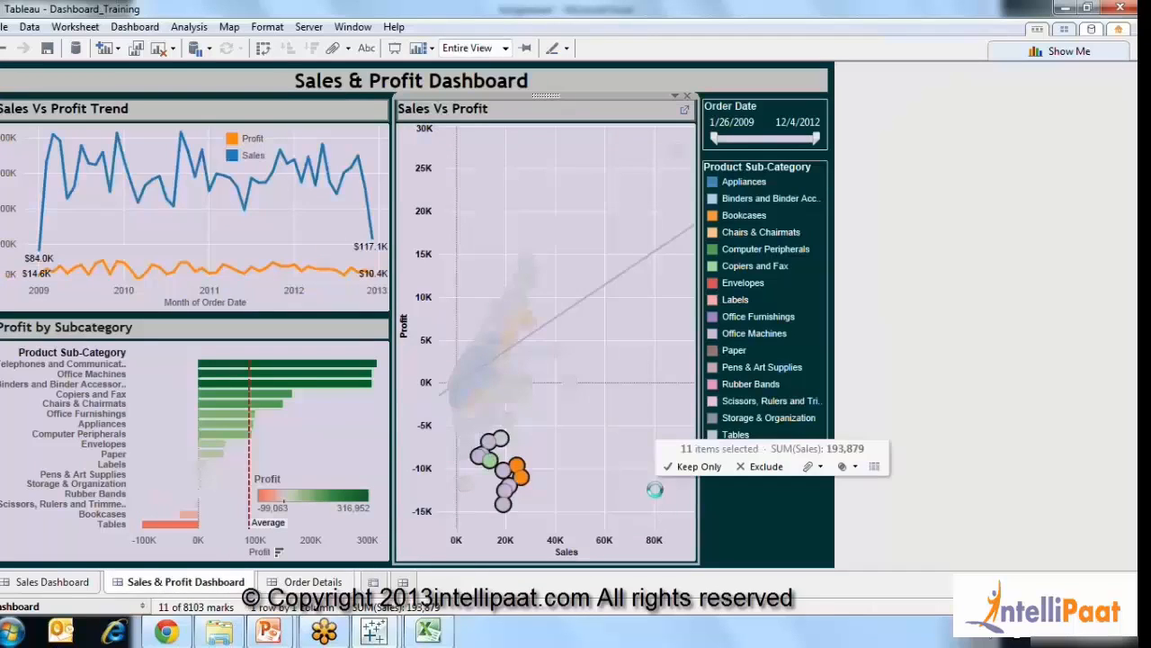
left_click(655, 489)
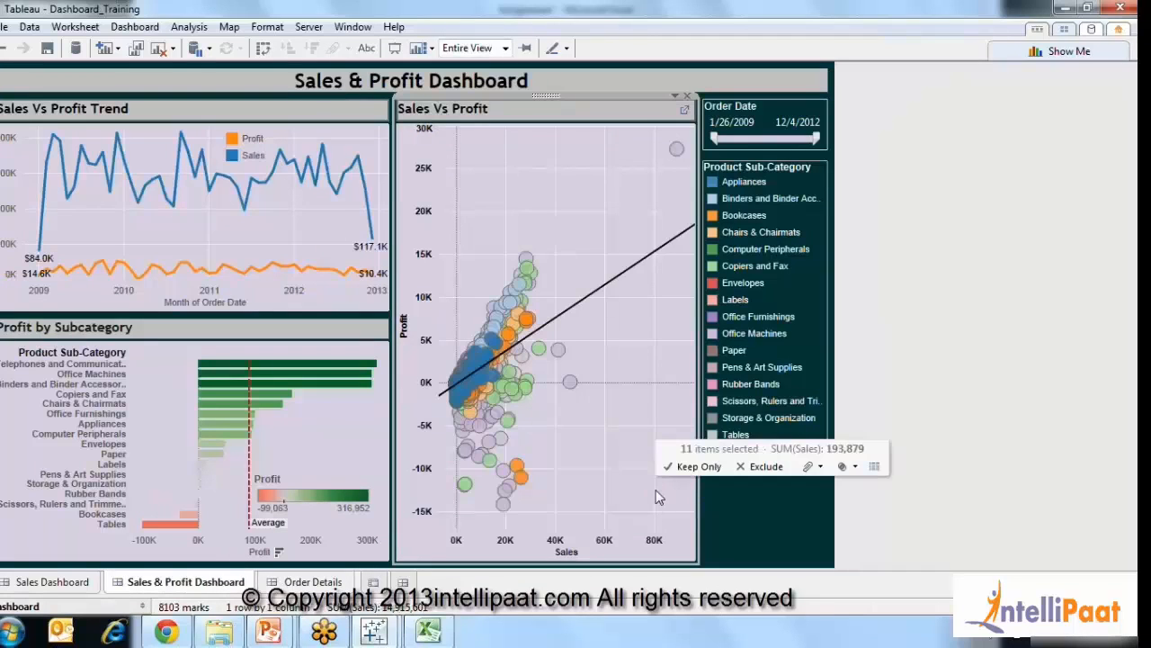
View the order details of the lone scatter plot mark between 40K and 60K sales, return to the dashboard and deselect it.
left_click(572, 384)
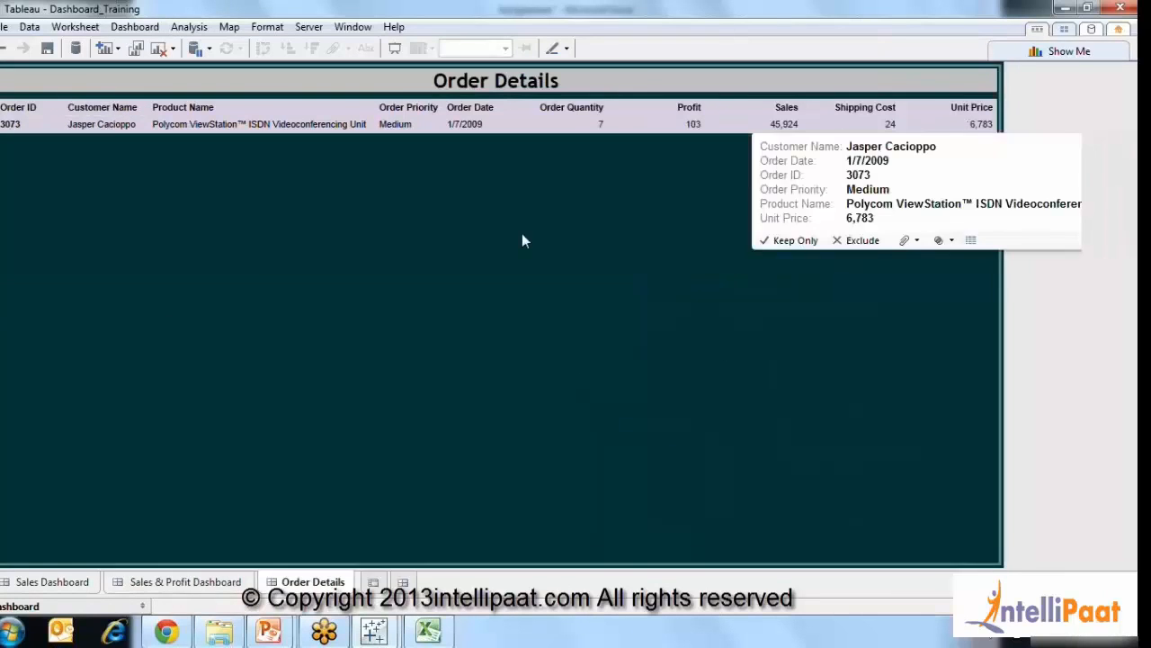
left_click(216, 583)
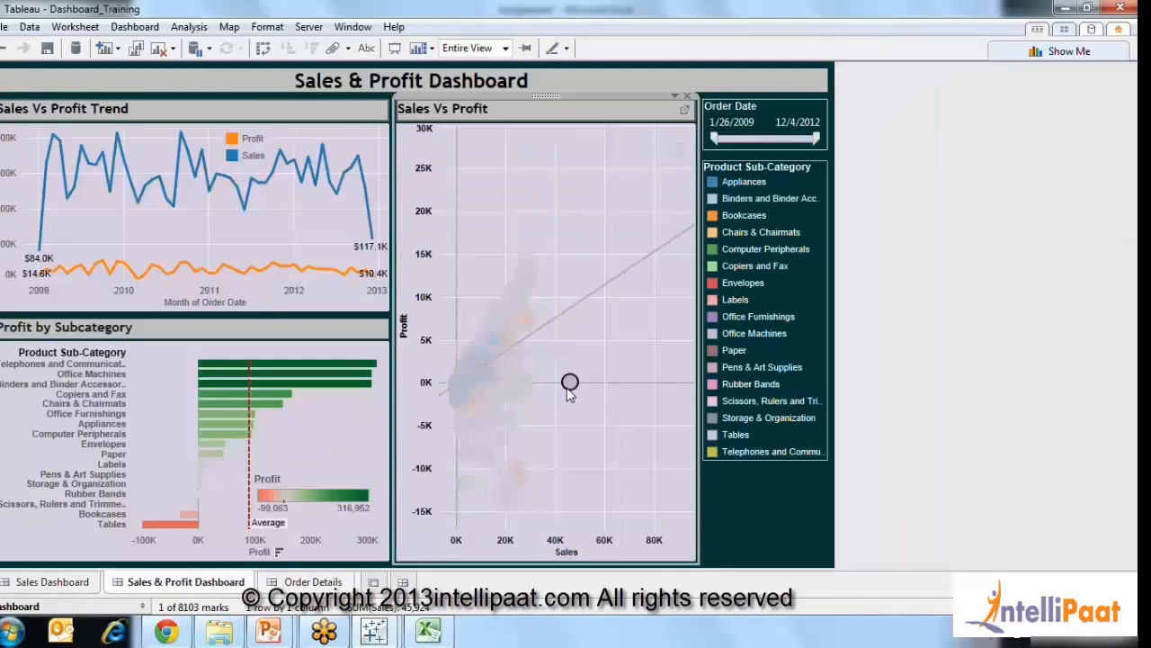
left_click(603, 453)
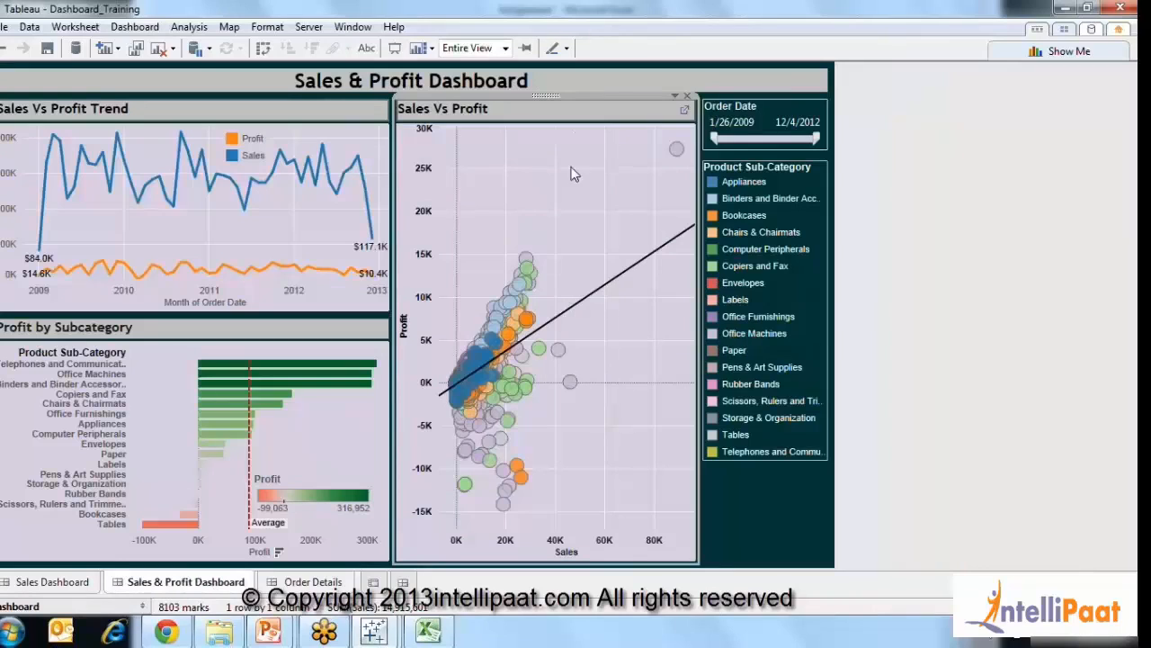
Review the source sheet, target sheet and run settings of the dashboard's Filter1 action, including the available target sheets.
left_click(190, 26)
mouse_move(135, 26)
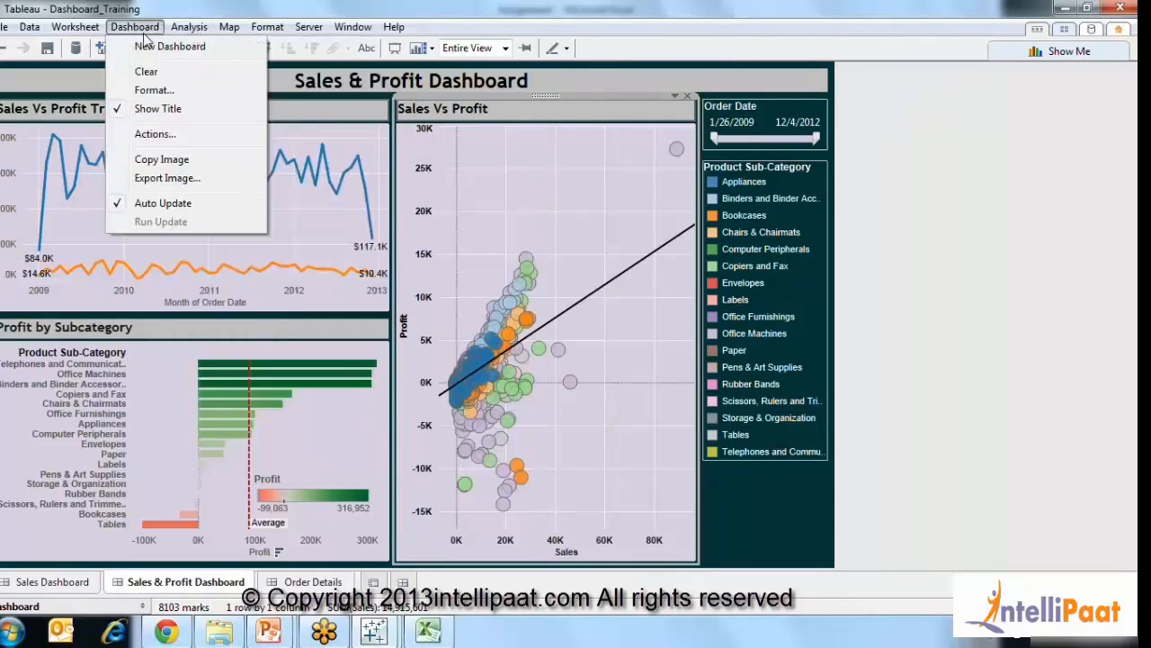
left_click(146, 135)
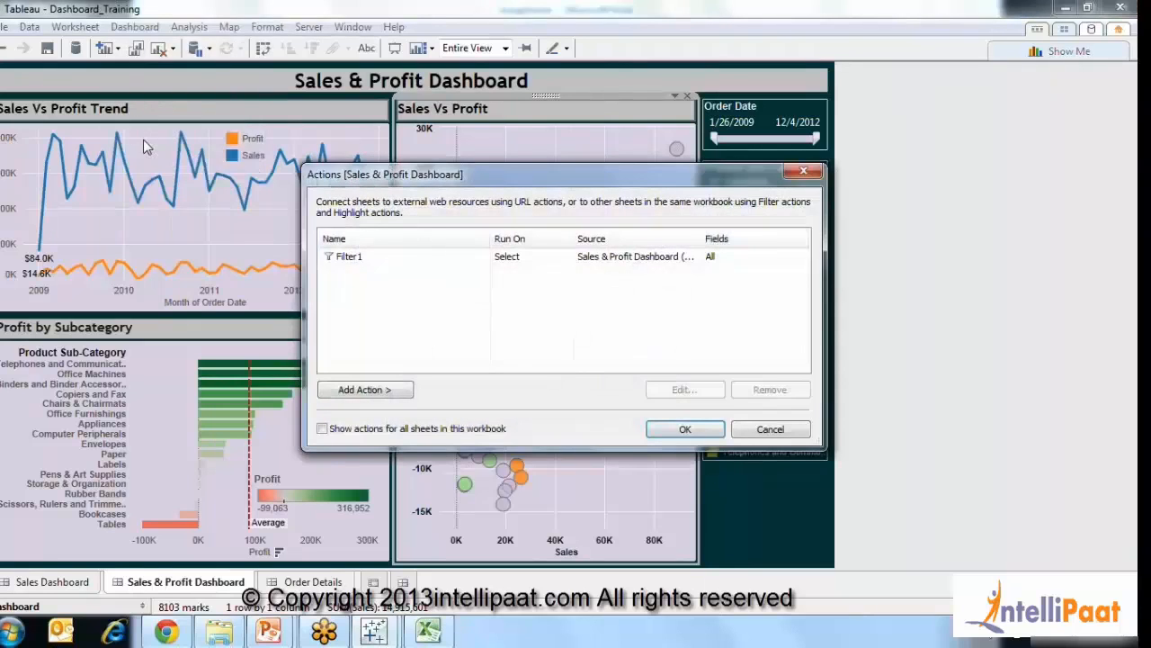
left_click(355, 257)
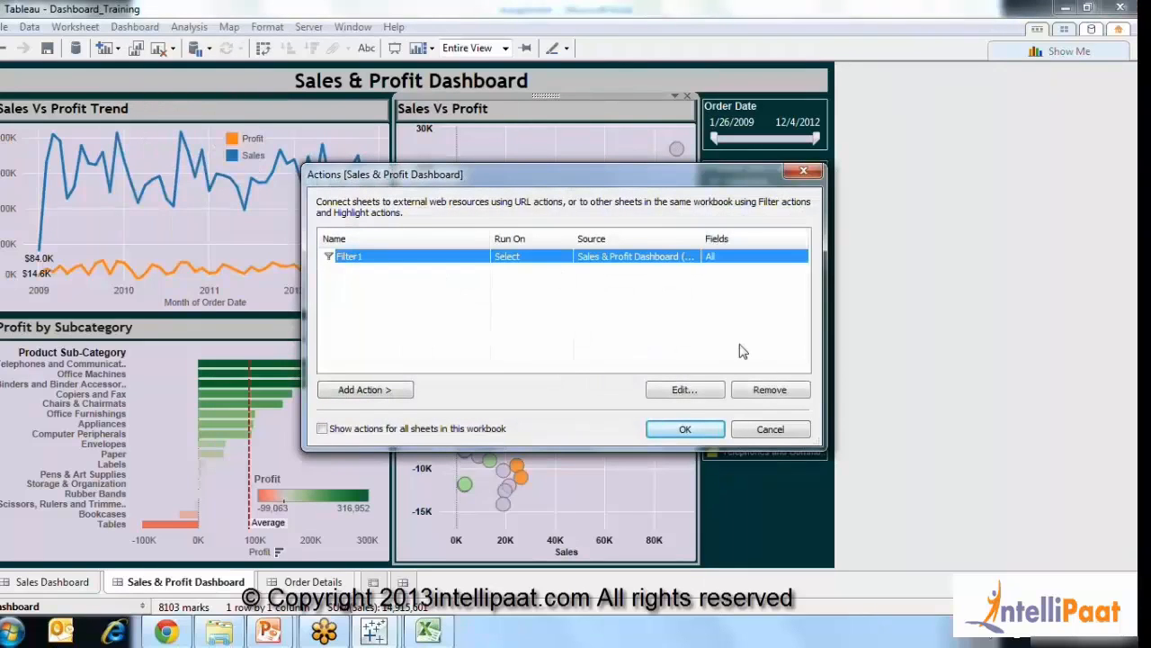
left_click(678, 392)
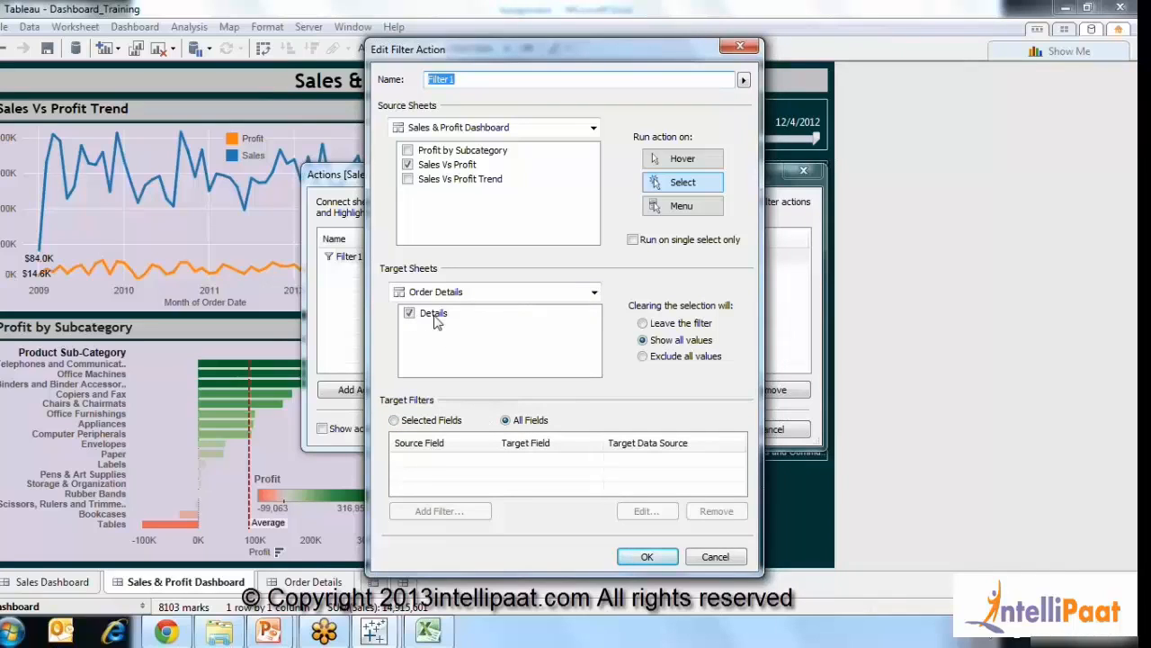
left_click(465, 295)
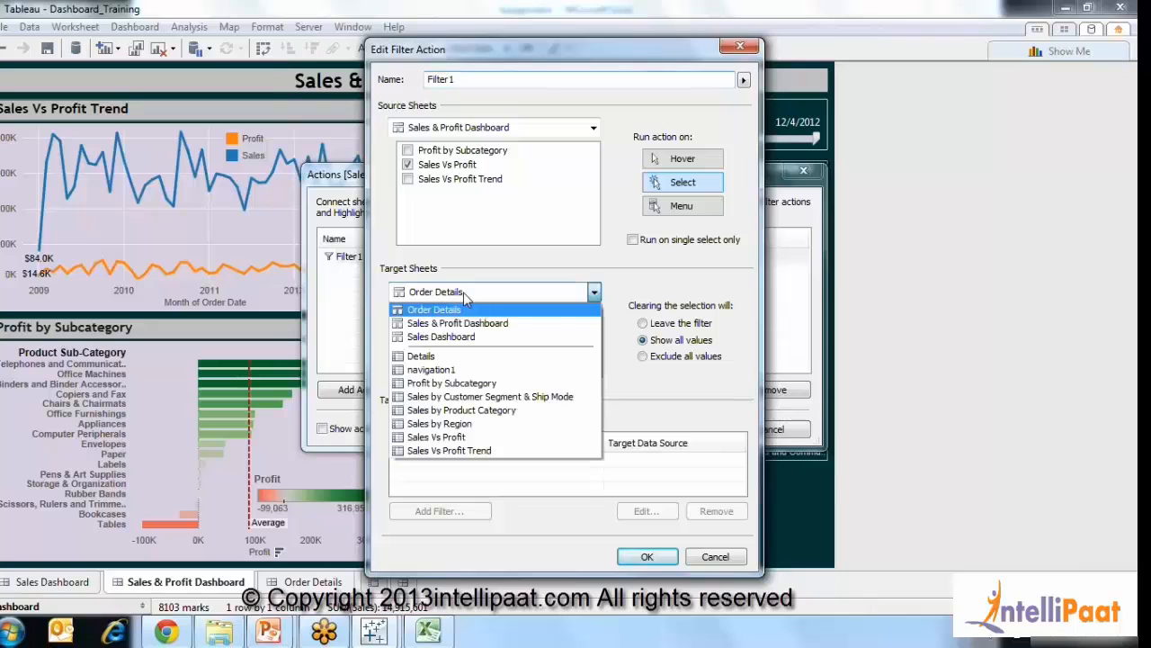
left_click(520, 290)
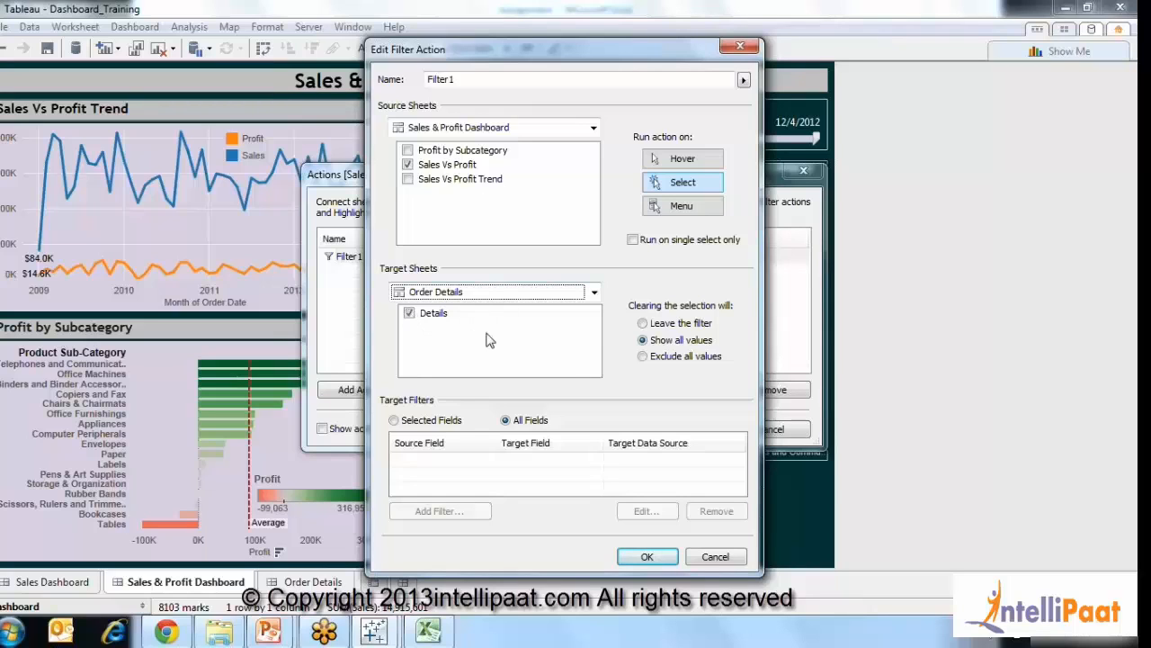
left_click(652, 557)
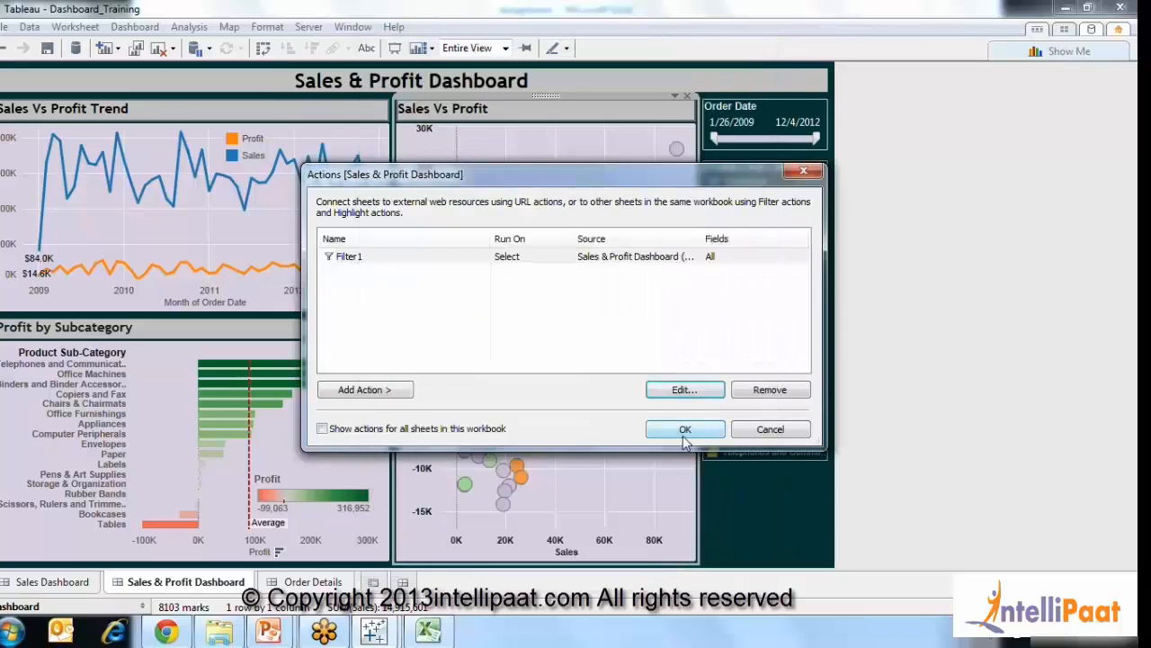
left_click(684, 430)
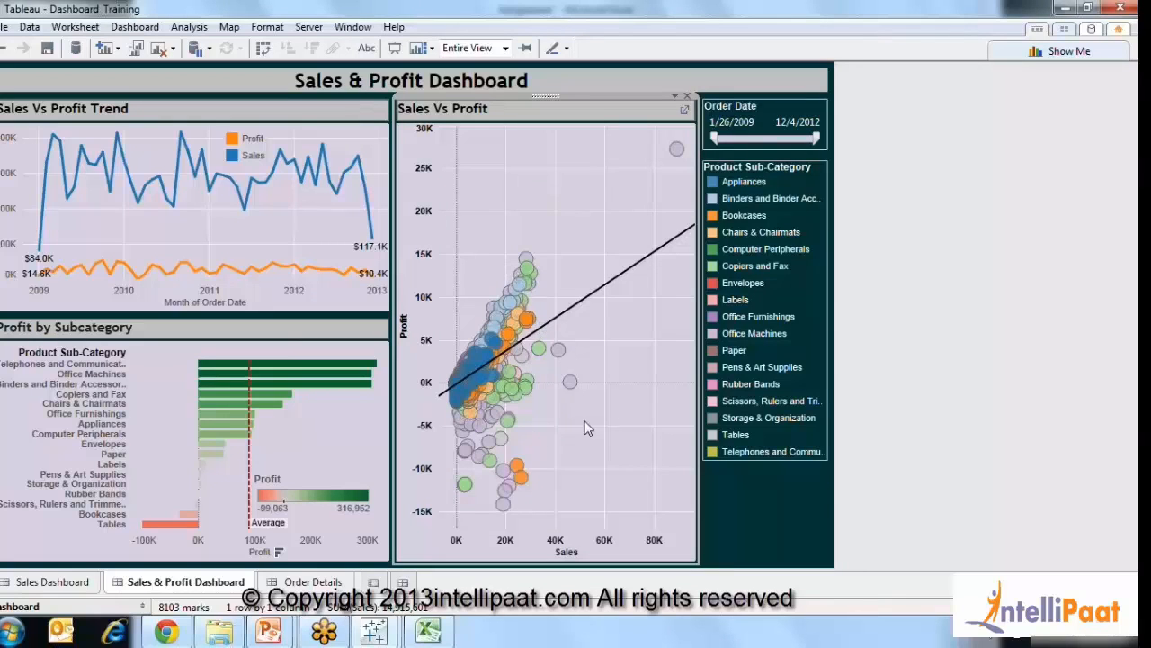
Select the high-profit marks in the Sales Vs Profit scatter plot, look through their order details and return to the Sales & Profit Dashboard.
left_click_drag(488, 184, 551, 372)
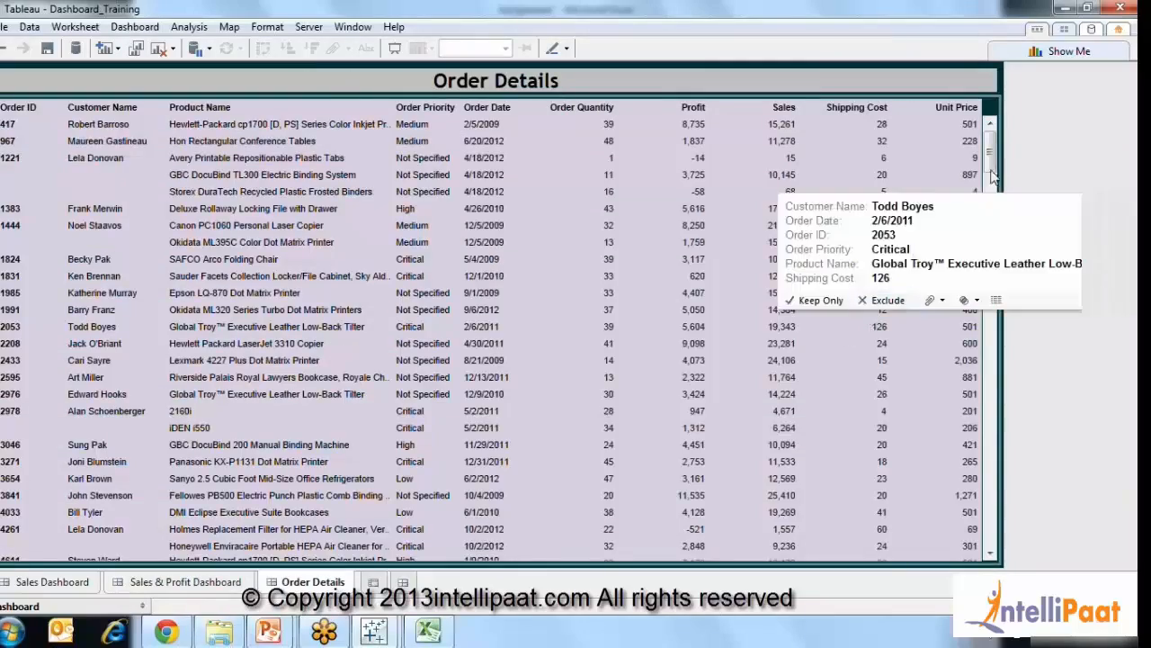
left_click_drag(993, 176, 988, 135)
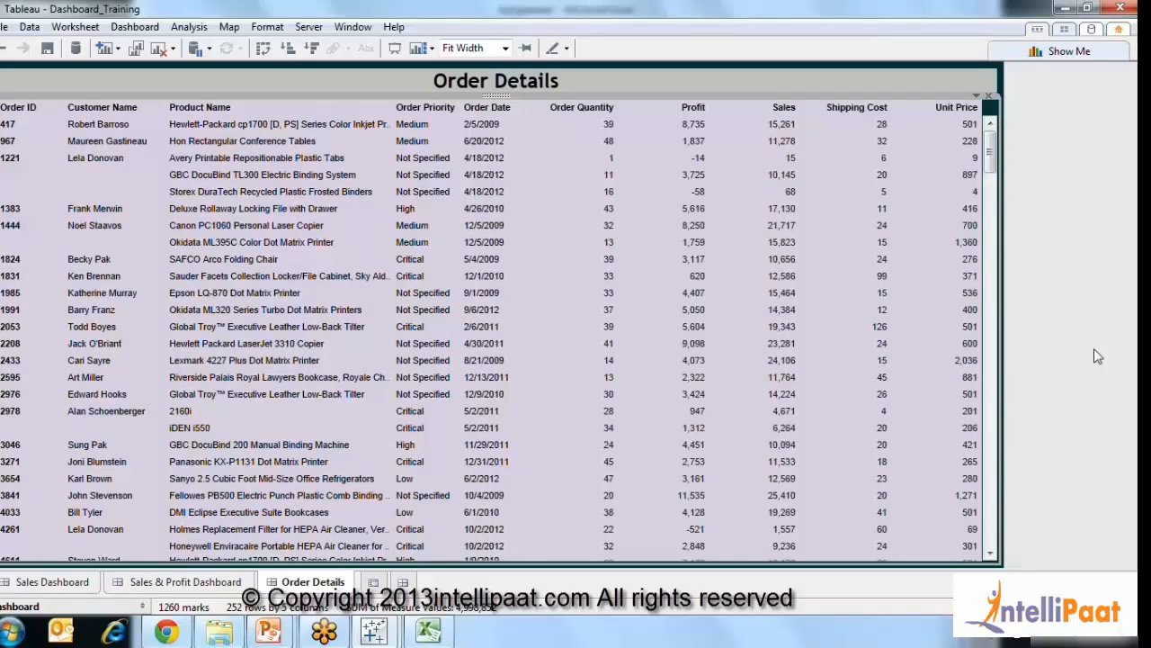
left_click(1061, 361)
left_click(185, 582)
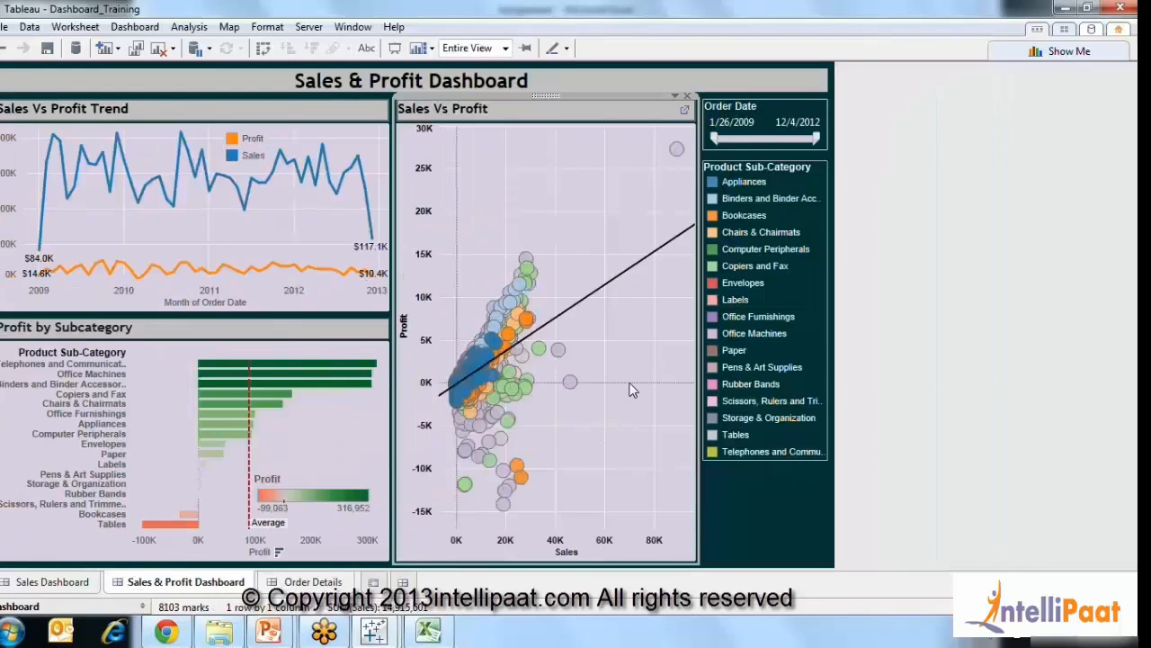
Review the Order Details and Sales Dashboard sheets, ending on the Sales & Profit Dashboard.
left_click(313, 582)
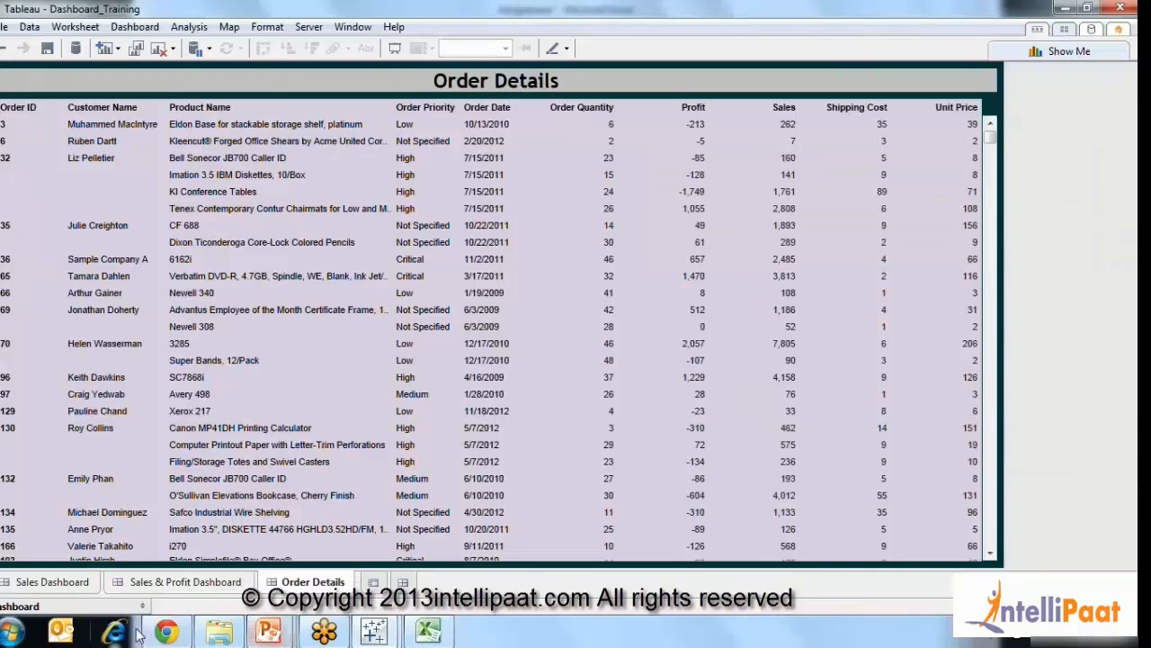
left_click(67, 582)
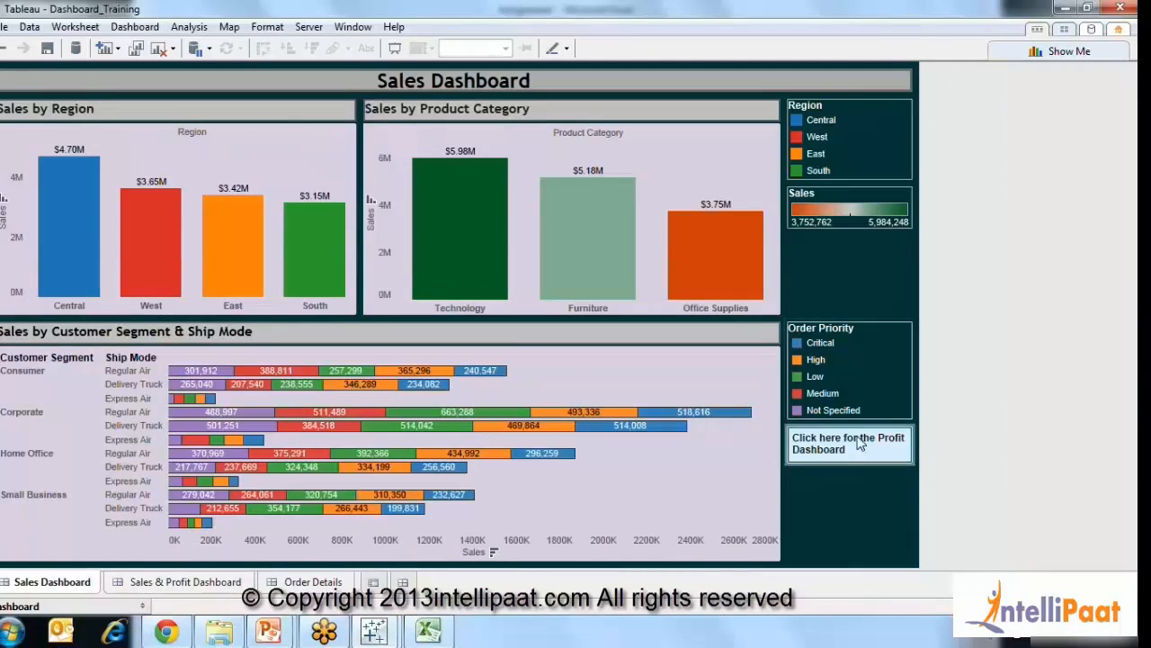
left_click(320, 587)
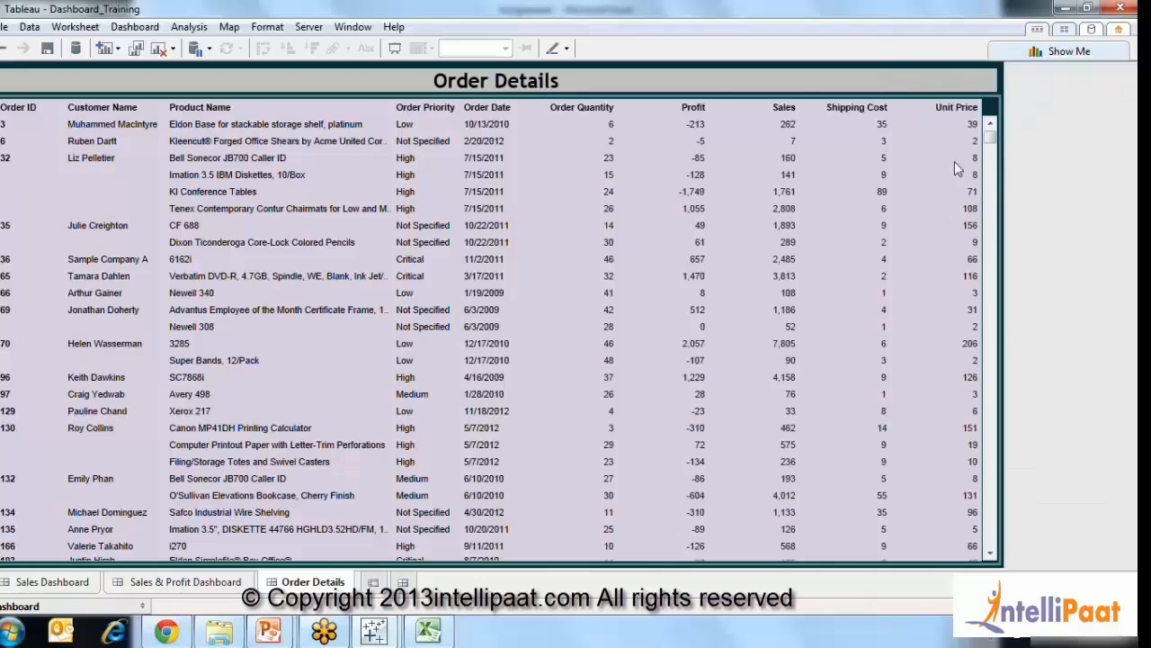
left_click(170, 584)
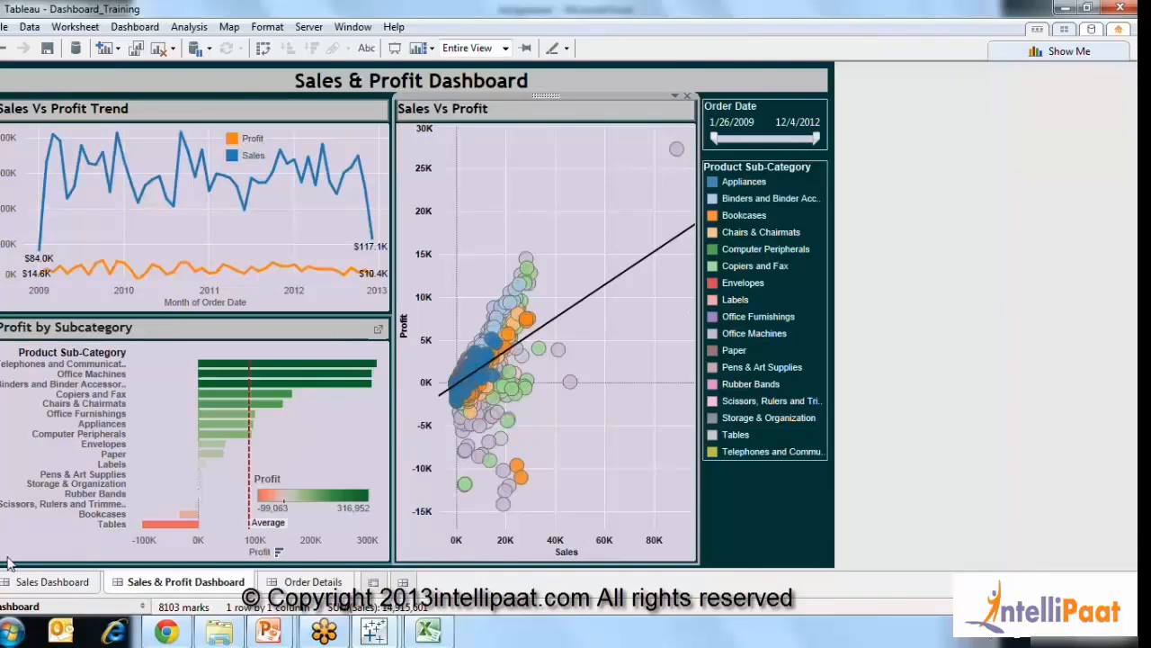
Return to the Sales Dashboard and follow its profit dashboard link to the Sales & Profit Dashboard.
left_click(85, 585)
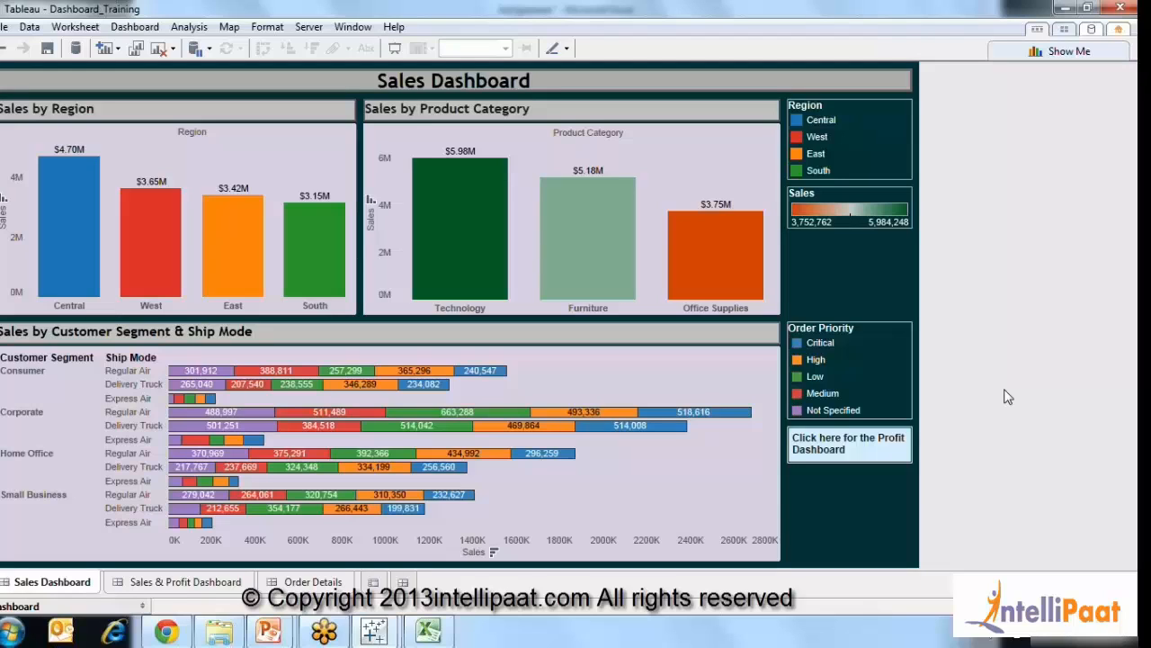
left_click(894, 443)
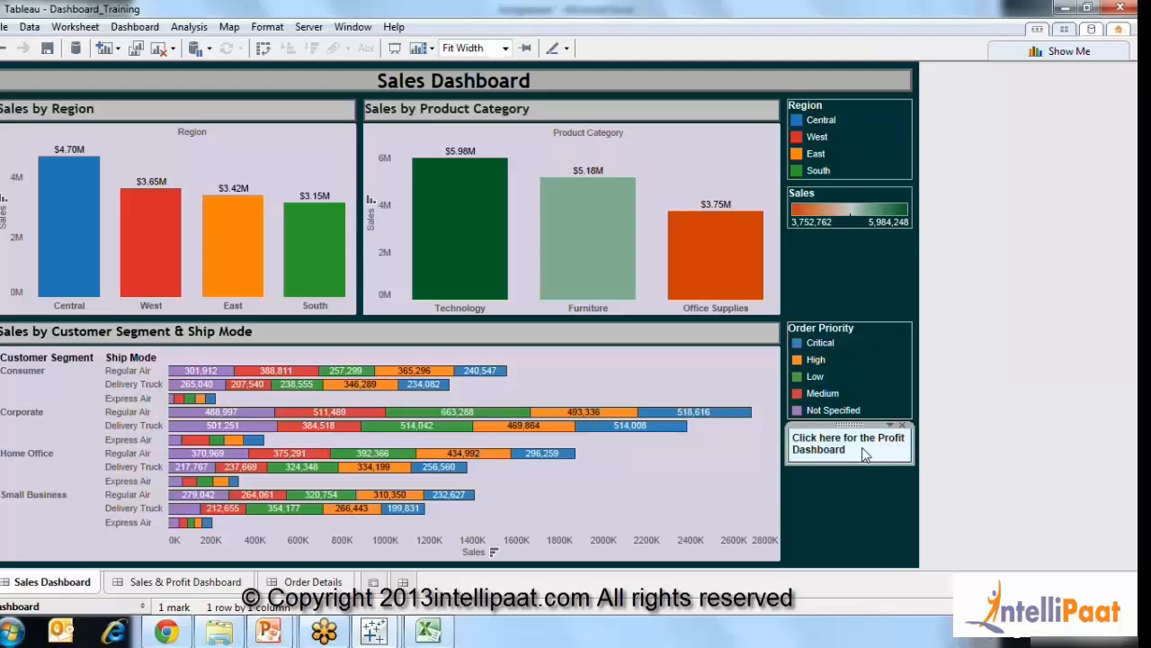
left_click(863, 454)
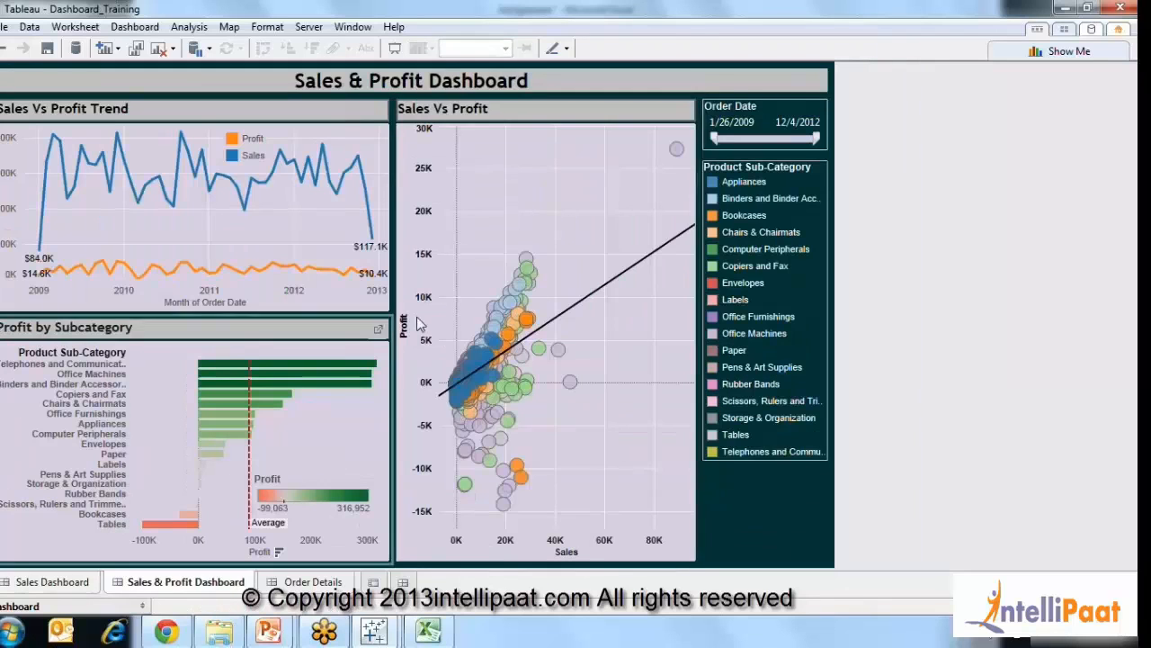
Highlight the average reference line in the Profit by Subcategory chart, clear the highlight and examine the subcategory bars.
left_click(248, 456)
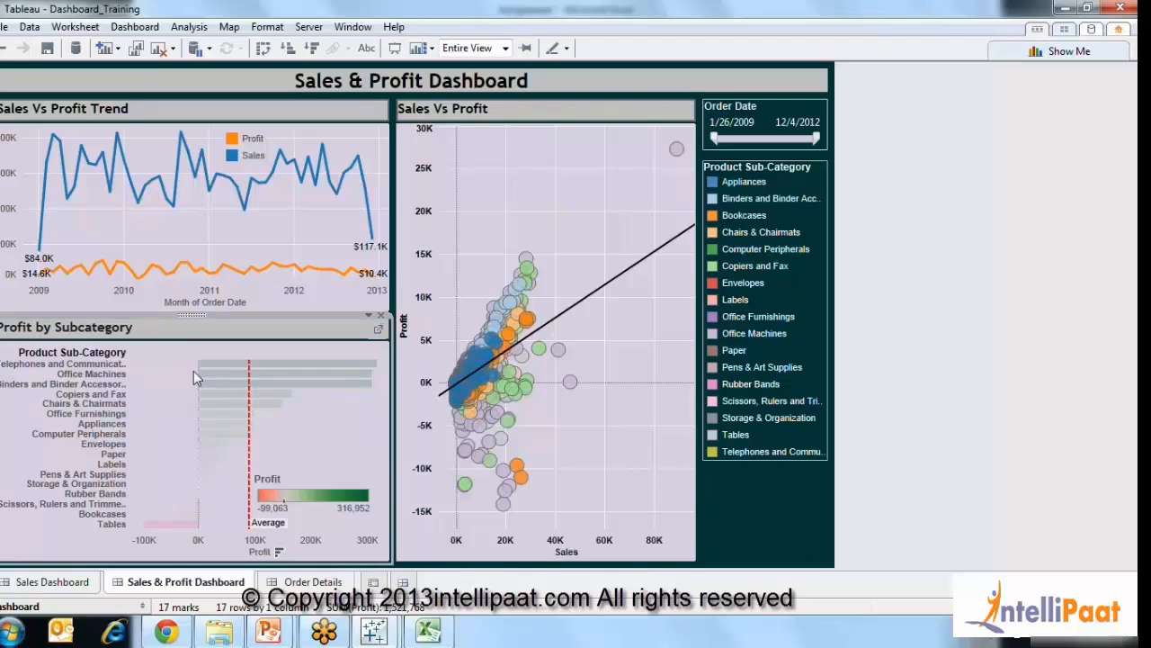
left_click(321, 425)
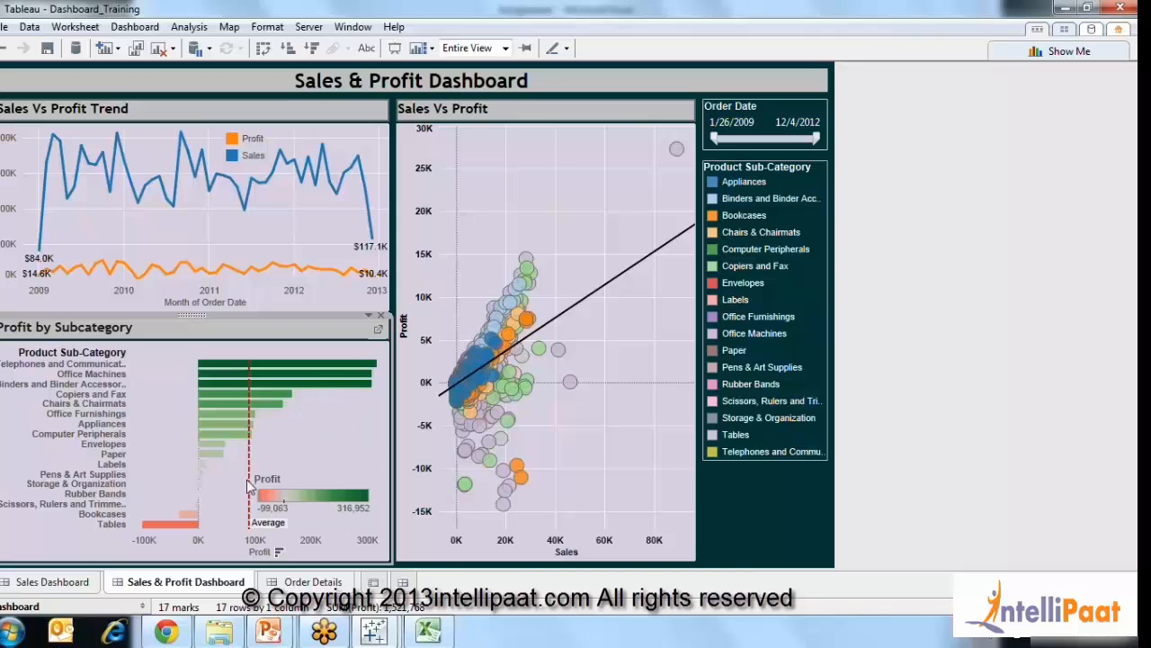
mouse_move(250, 466)
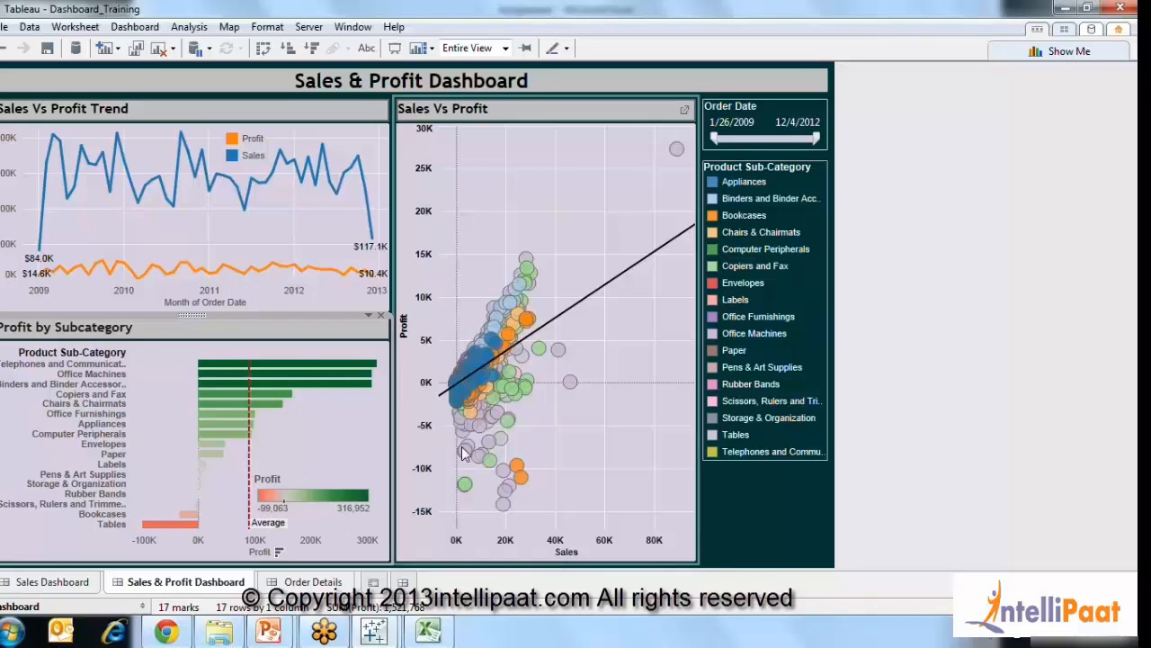
mouse_move(243, 362)
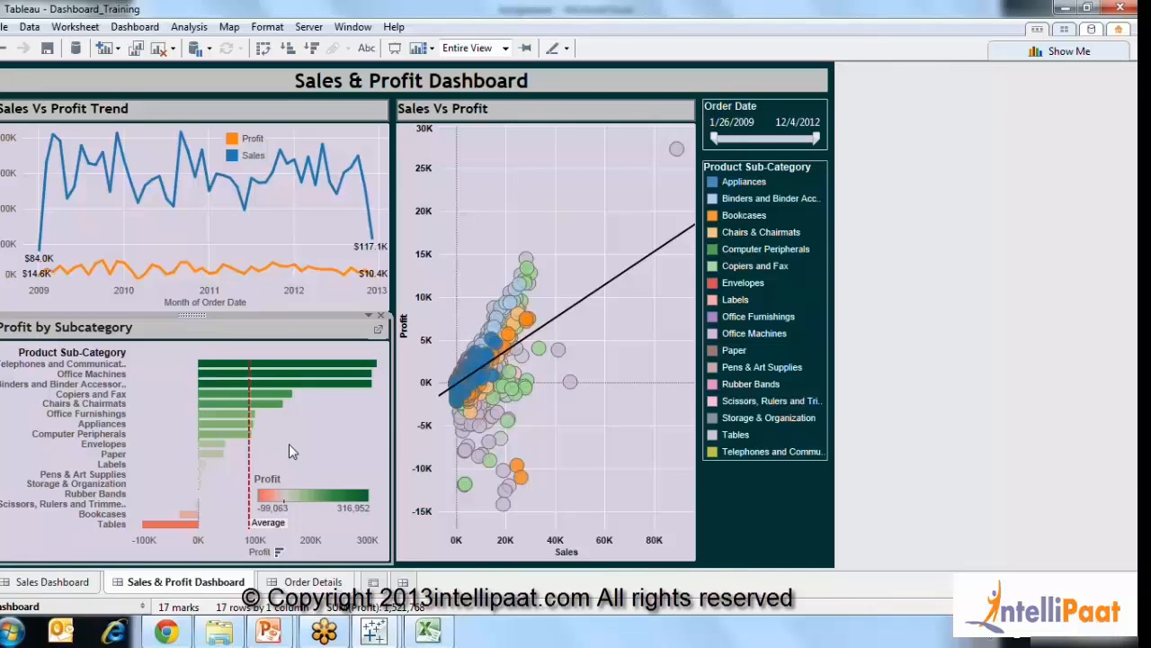
Highlight the trend line in the Sales Vs Profit scatter plot, read its equation and P-value, and clear the highlight.
left_click(600, 297)
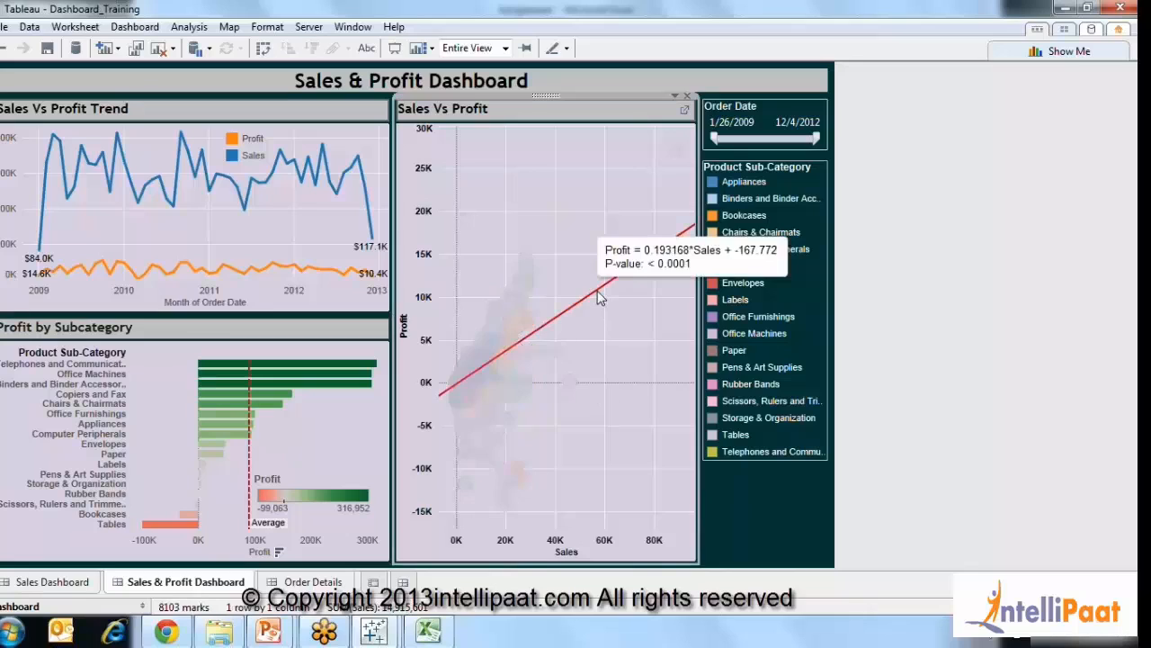
mouse_move(589, 303)
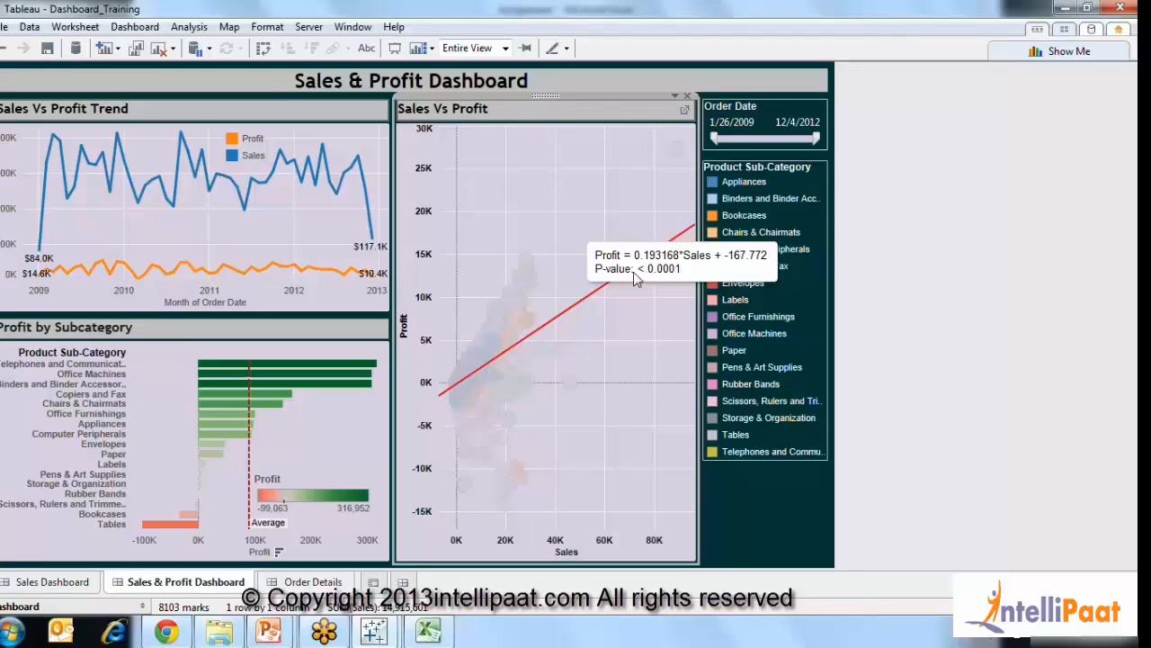
left_click(575, 344)
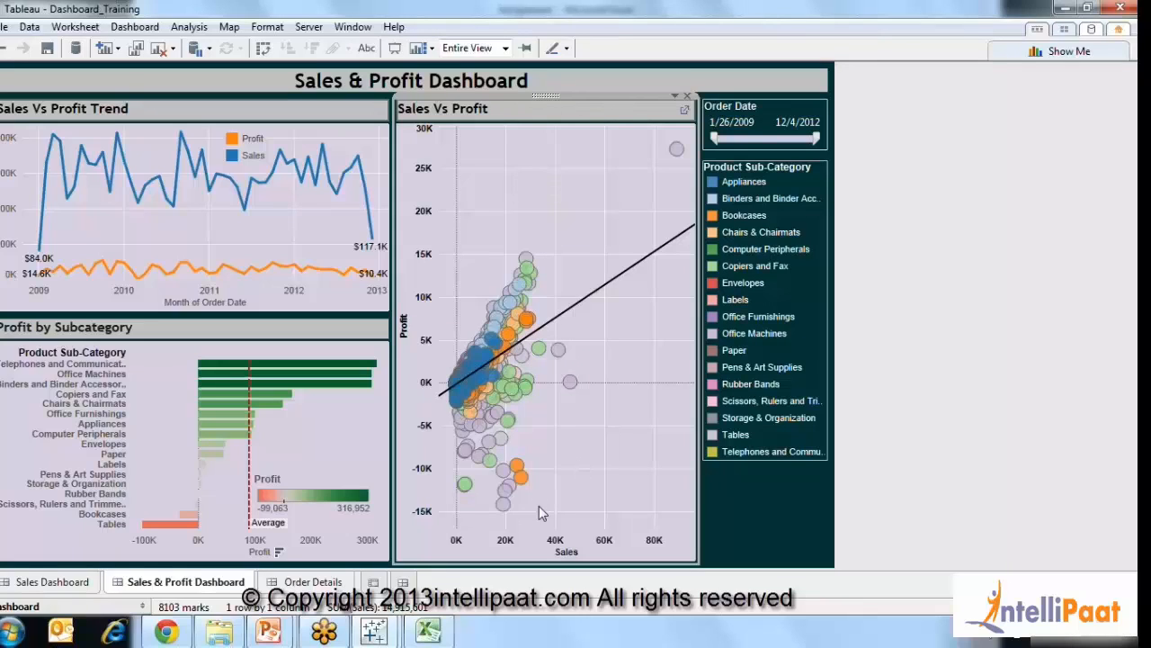
Select the heaviest-loss marks in the Sales Vs Profit scatter plot, look through their order details, and return to clear the selection.
left_click_drag(539, 507, 489, 481)
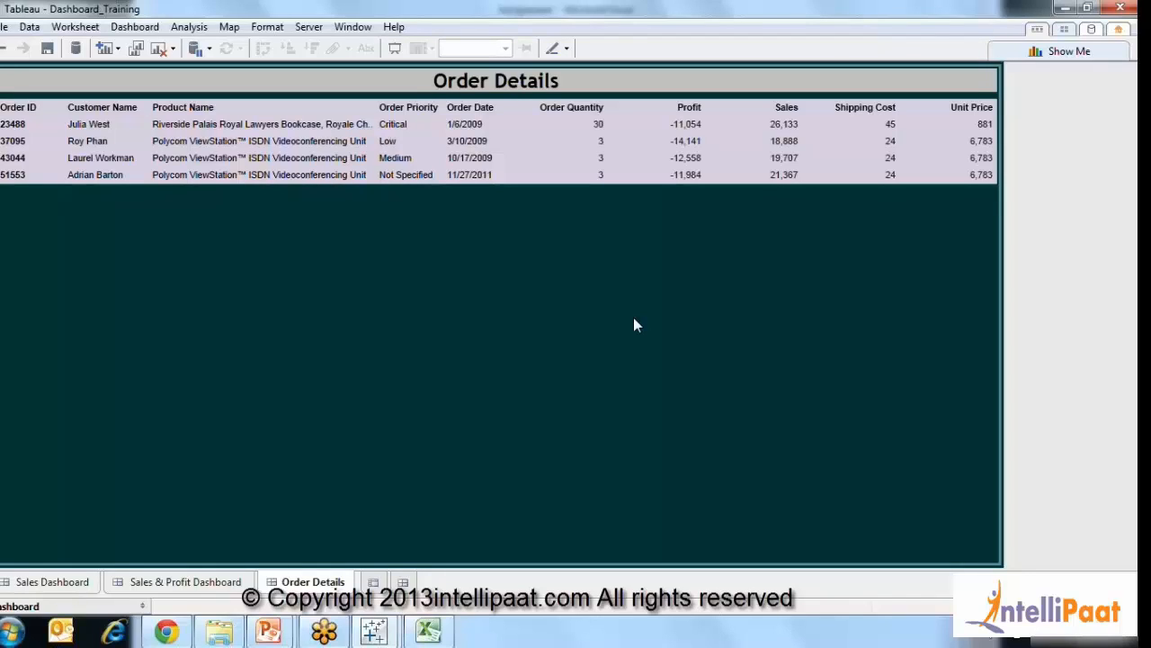
mouse_move(546, 182)
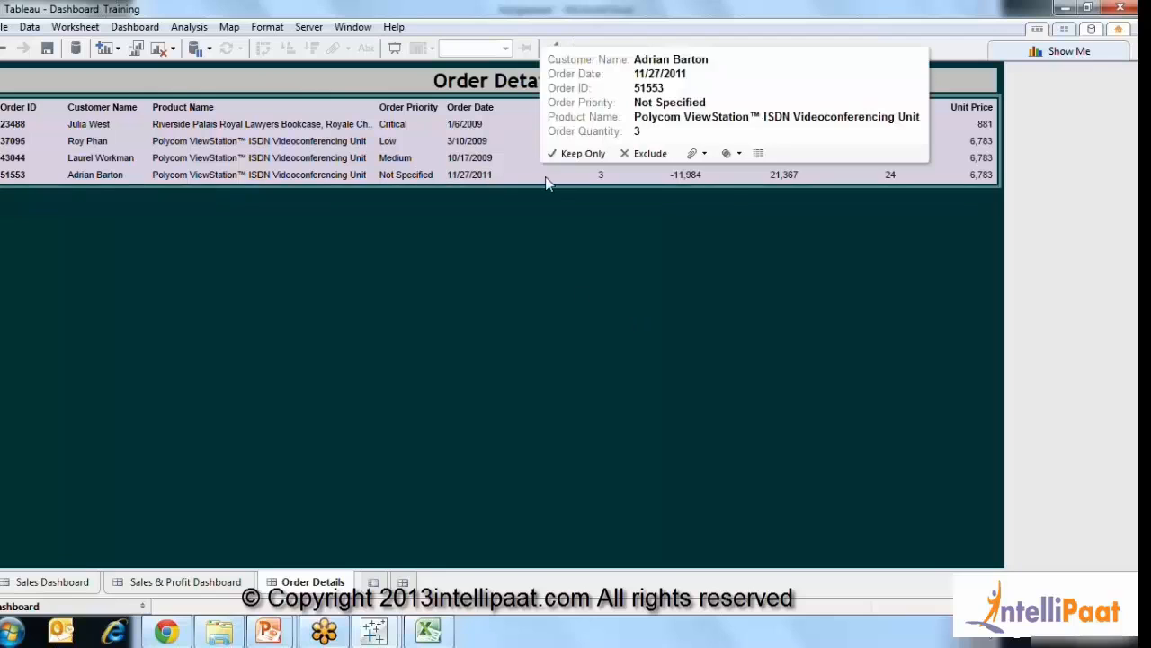
left_click(181, 582)
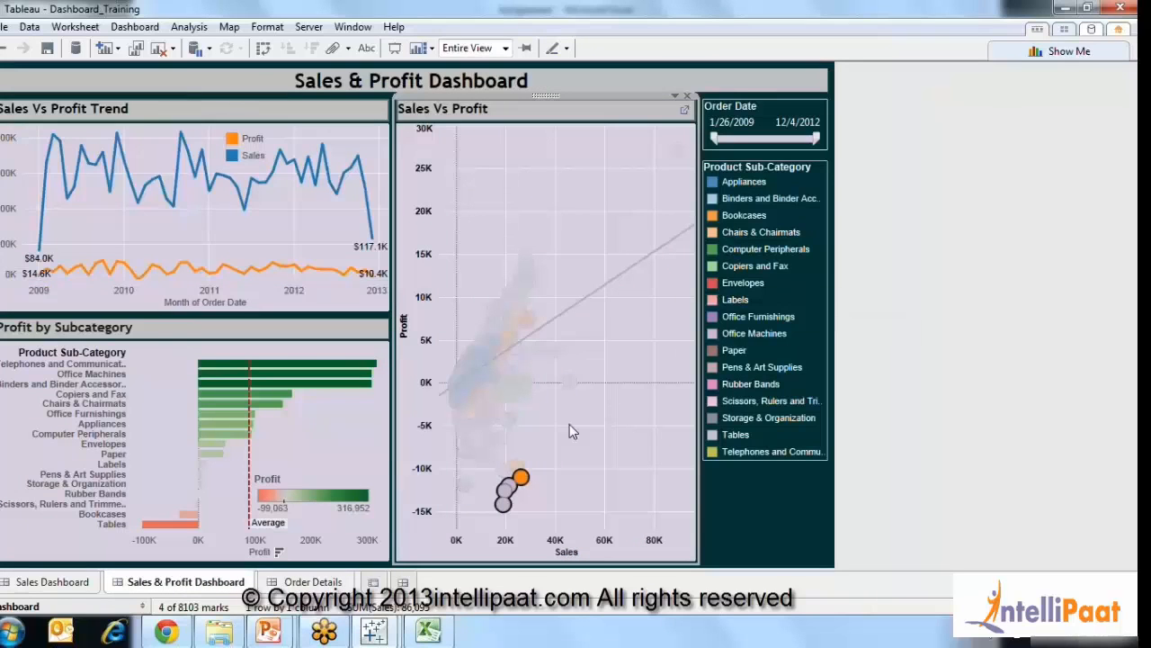
left_click(574, 470)
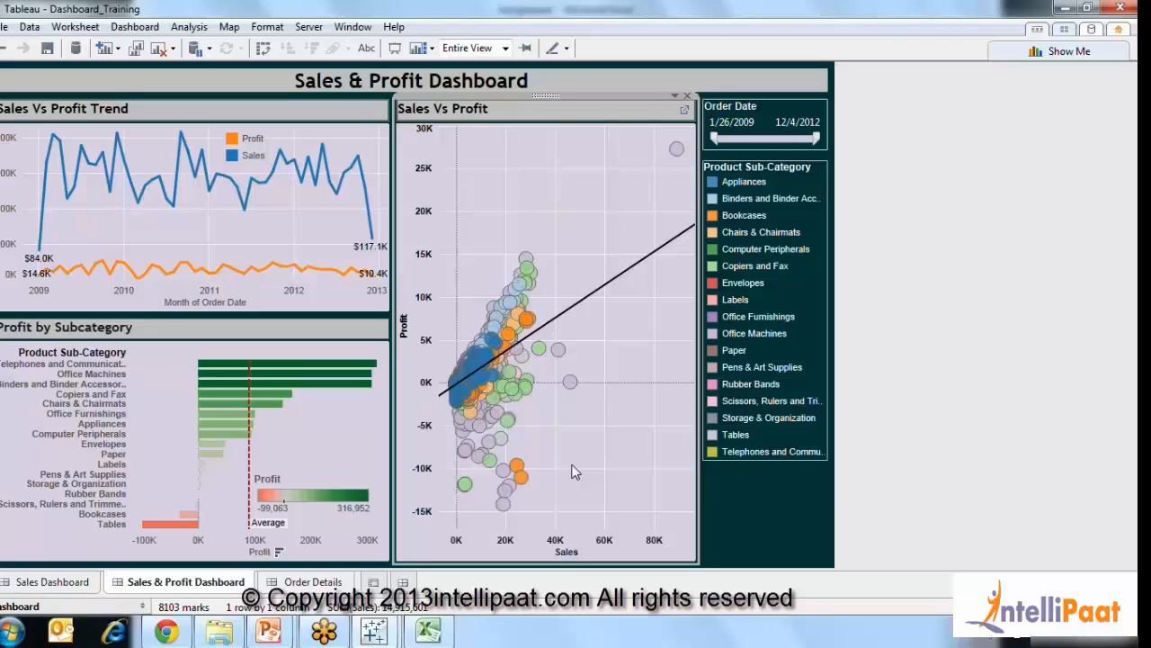
left_click(777, 501)
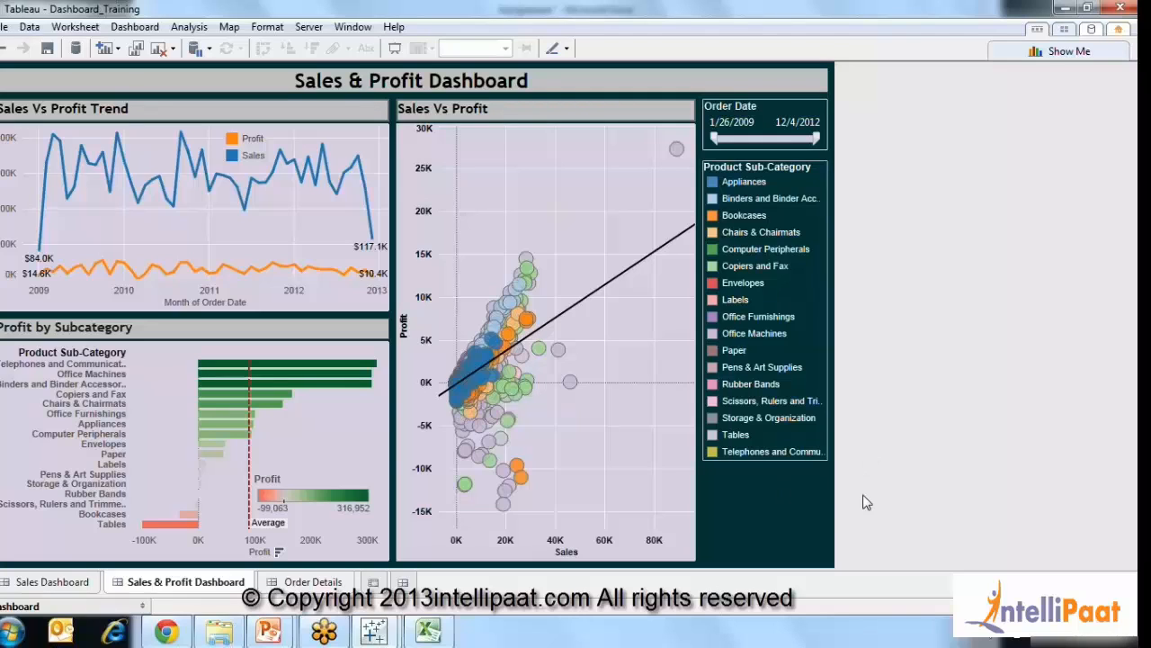
Switch to the Train workbook, look at its Sales Dashboard and Dashboard 3, and return to the Dashboard_Training workbook.
mouse_move(374, 630)
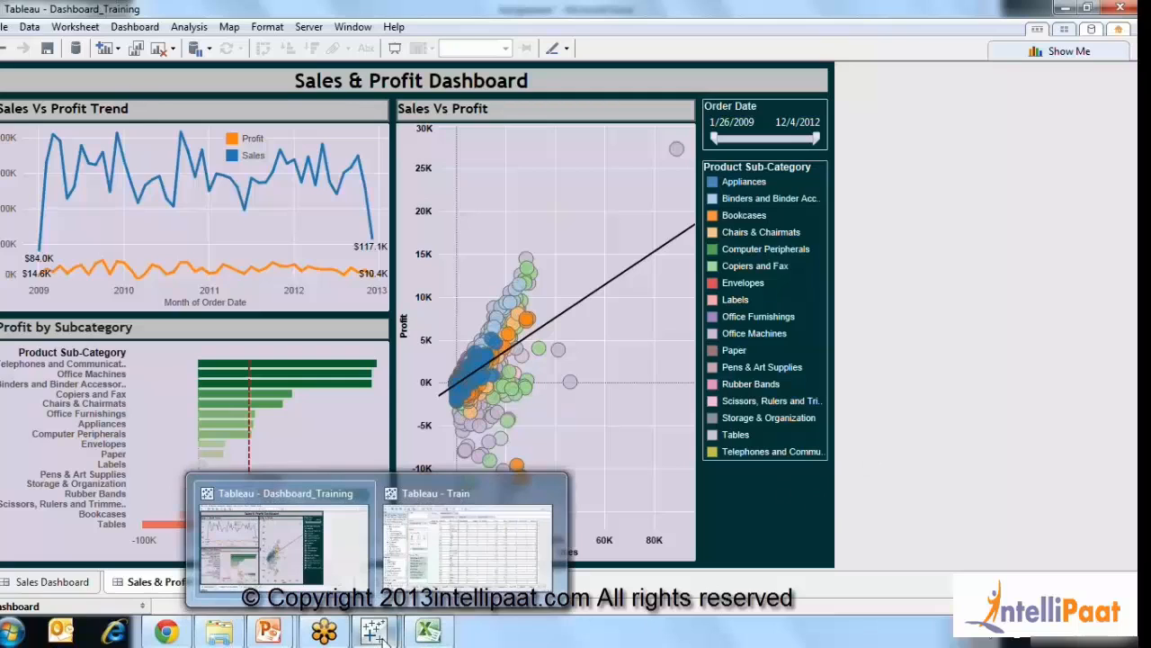
left_click(412, 577)
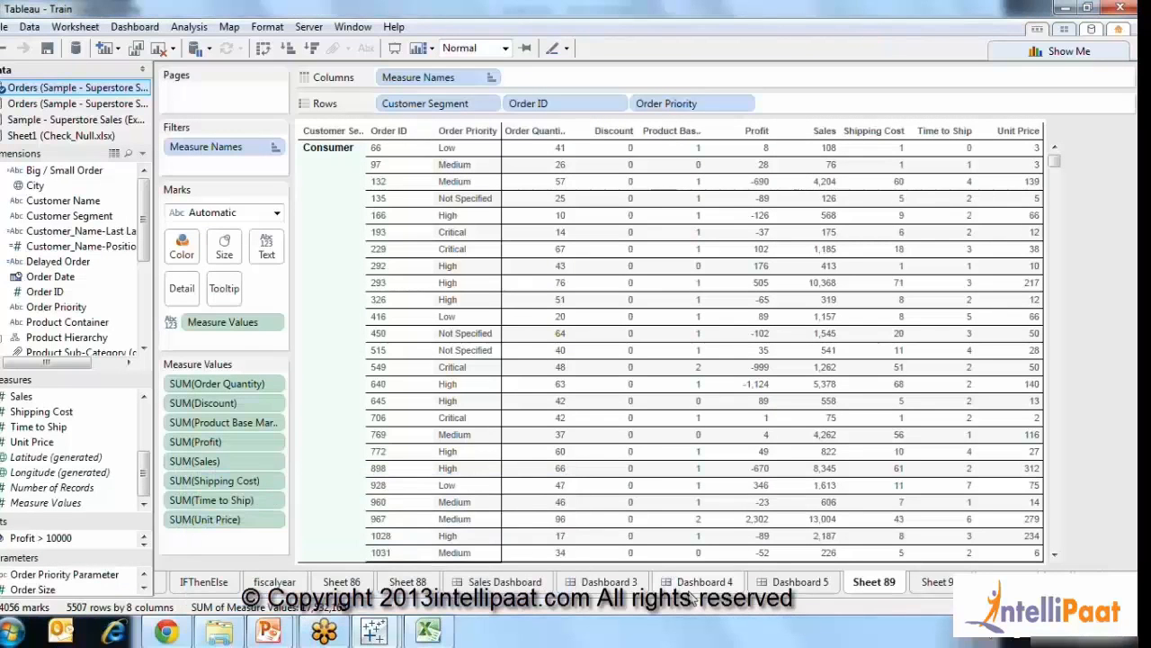
left_click(531, 582)
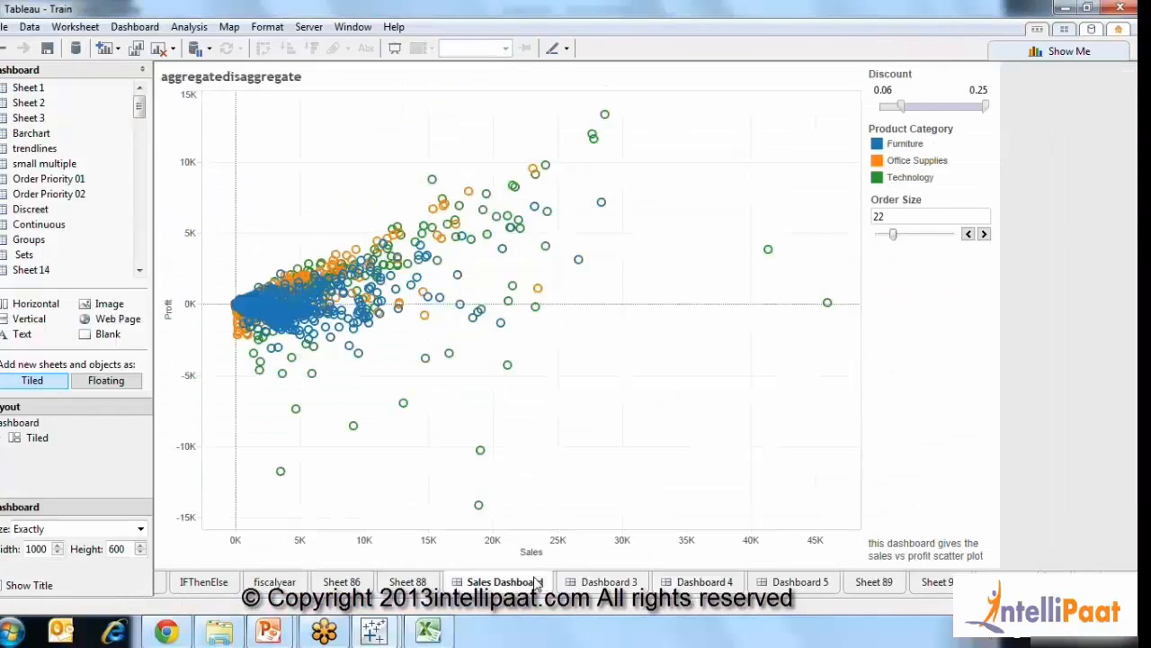
left_click(598, 582)
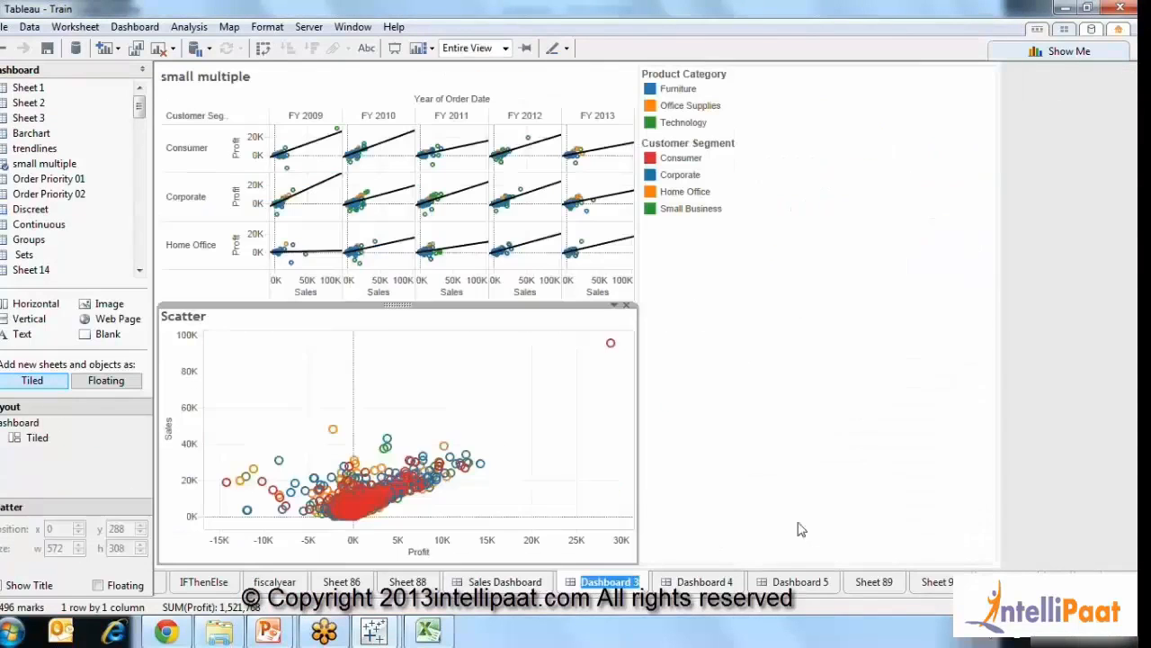
left_click(884, 482)
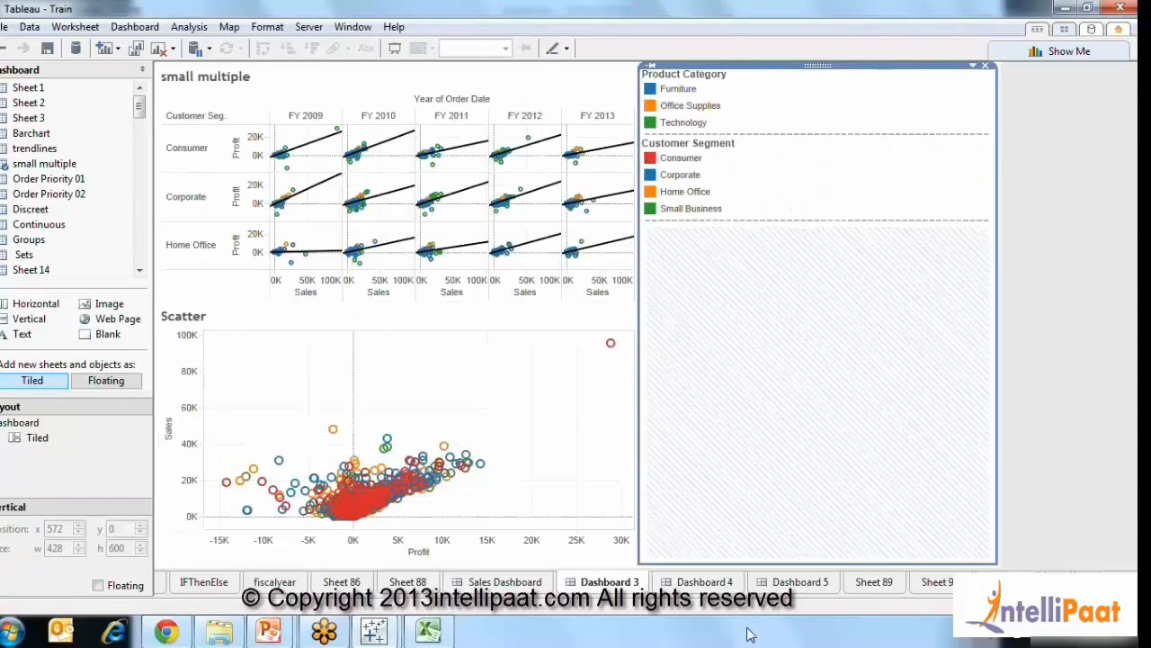
left_click(1064, 11)
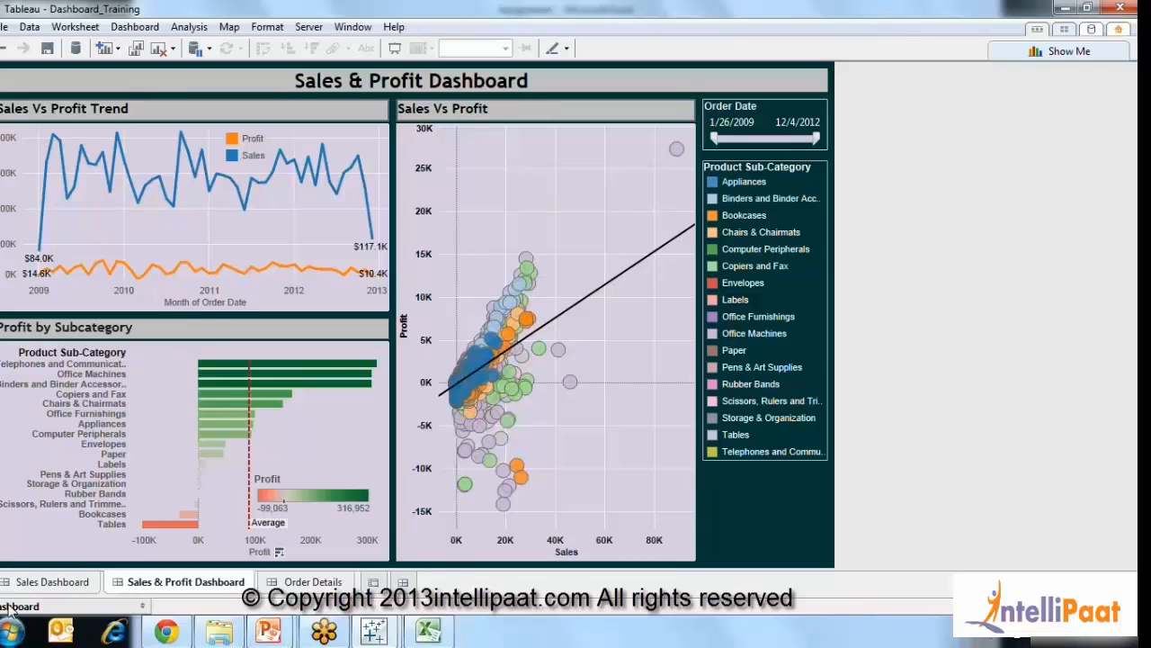
On the Sales Dashboard, cycle the sales sorting off in the Region, Product Category, and Customer Segment & Ship Mode charts.
left_click(41, 582)
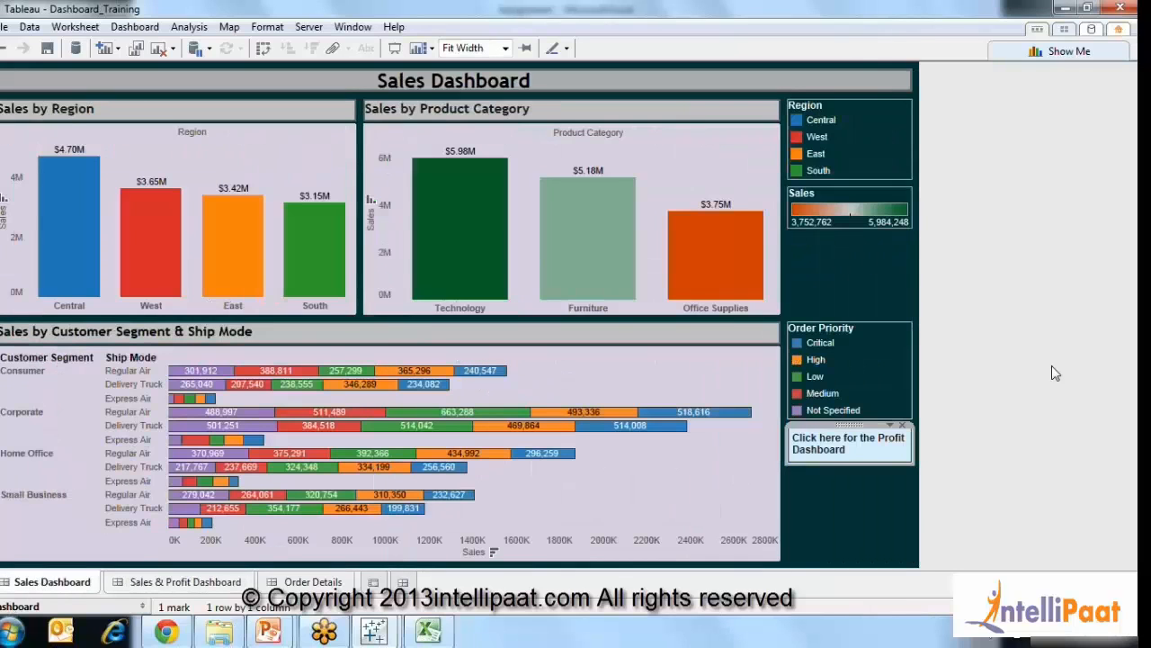
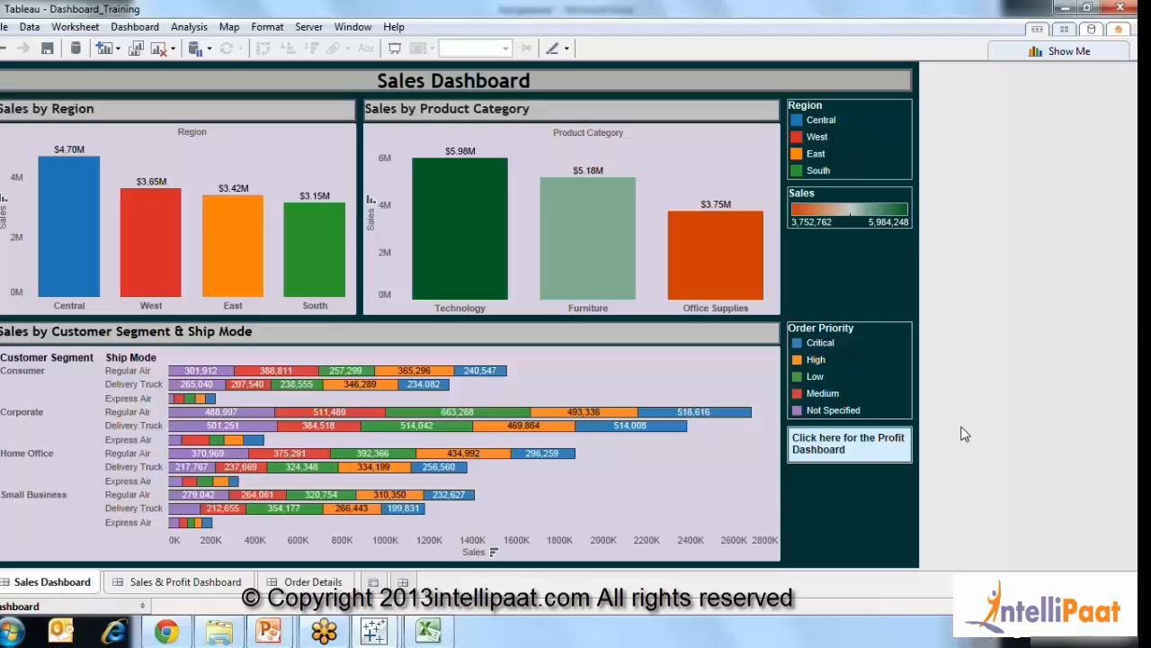
left_click(5, 203)
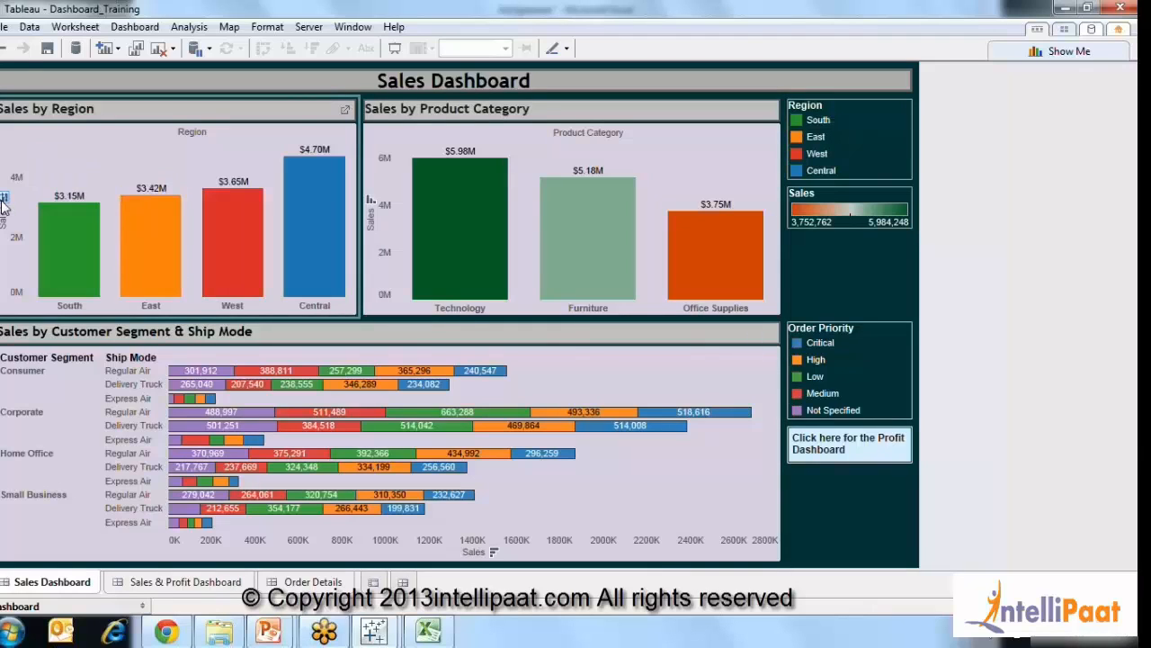
left_click(4, 204)
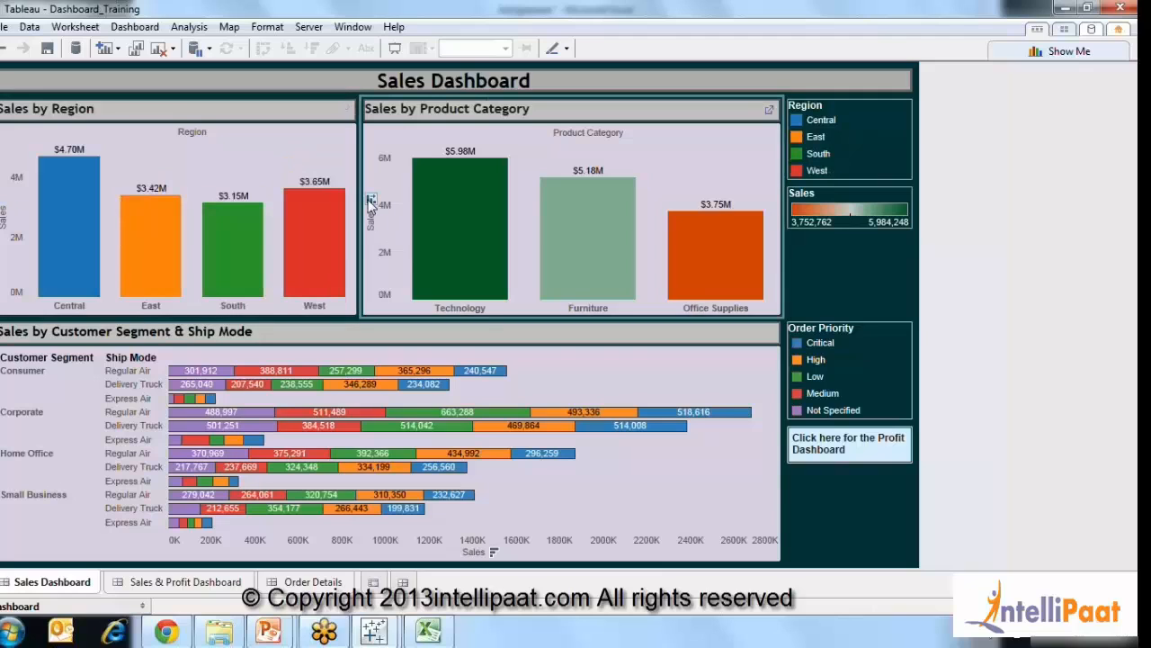
left_click(370, 201)
left_click(370, 202)
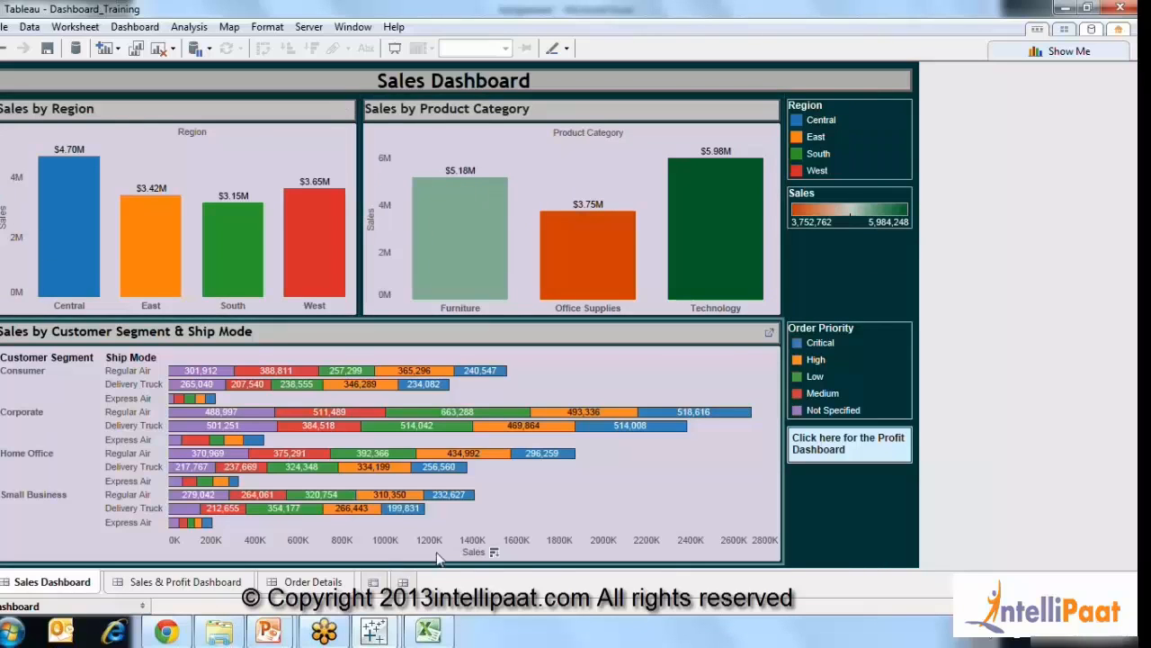
left_click(494, 553)
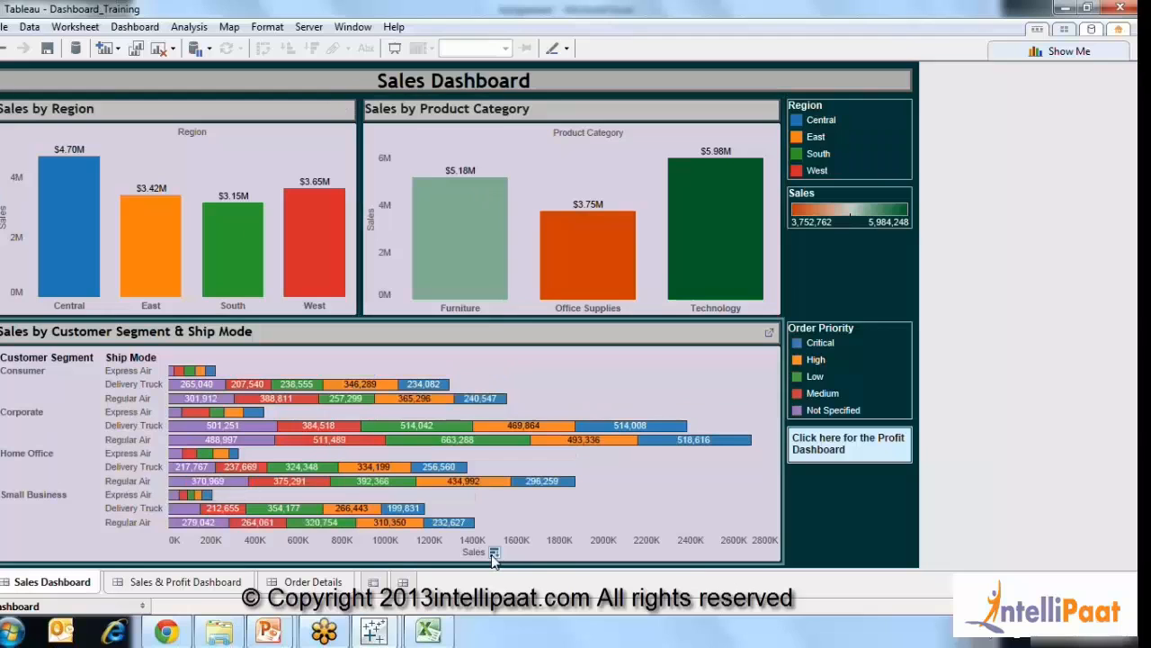
left_click(494, 553)
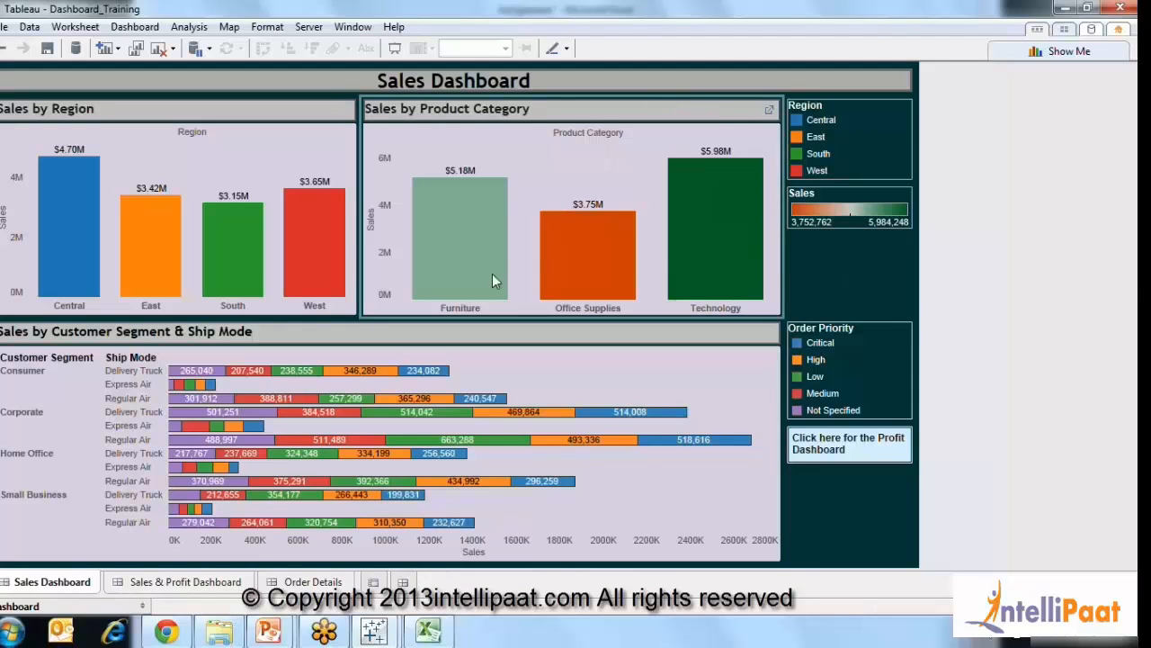
left_click(153, 607)
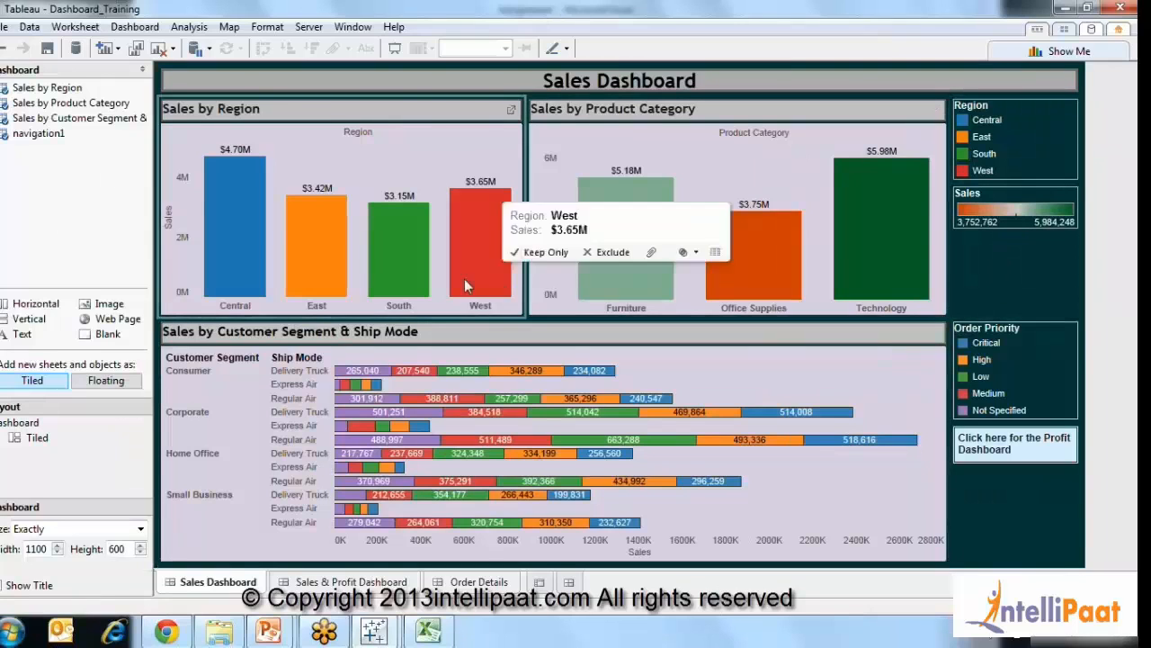
left_click(141, 71)
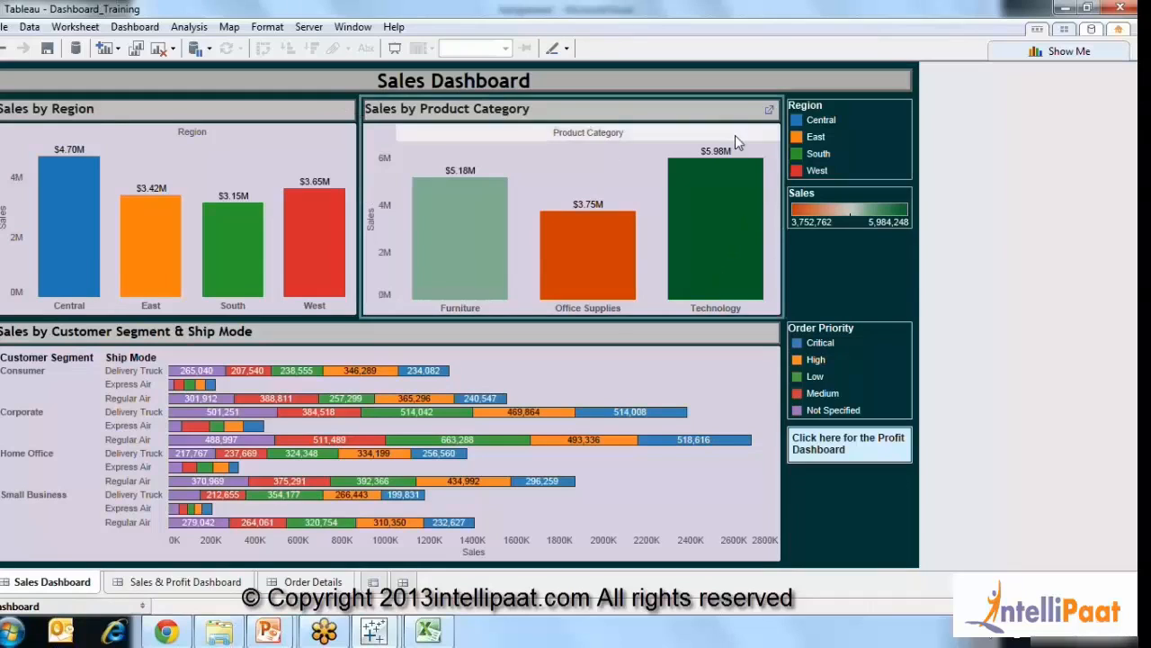
left_click(602, 178)
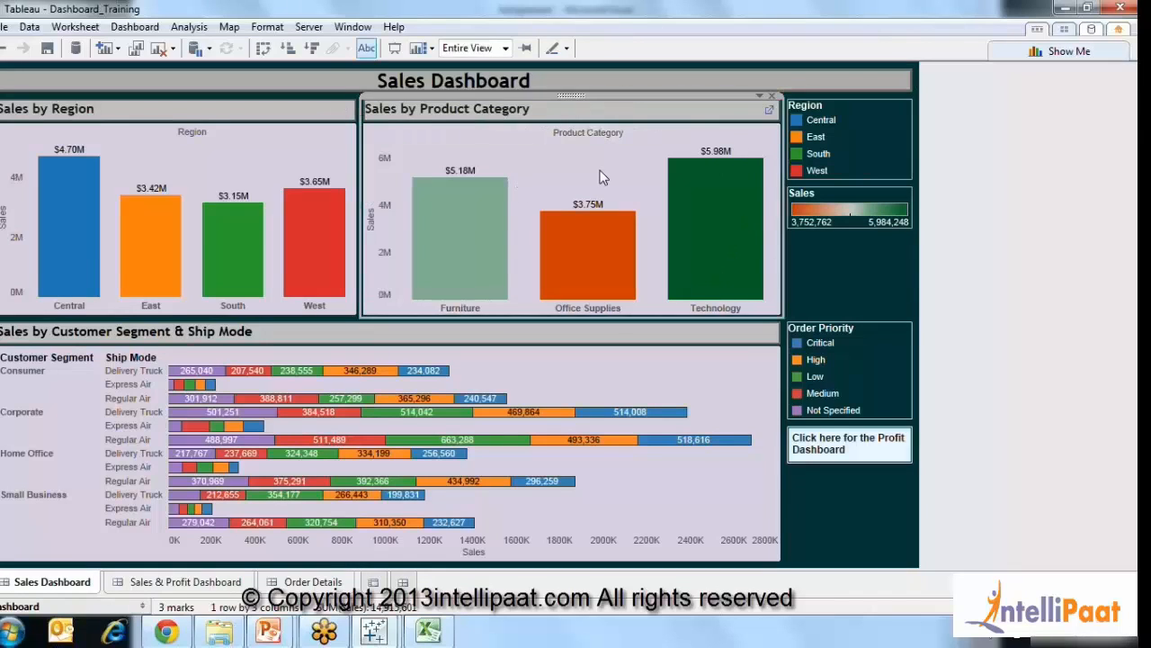
left_click(847, 247)
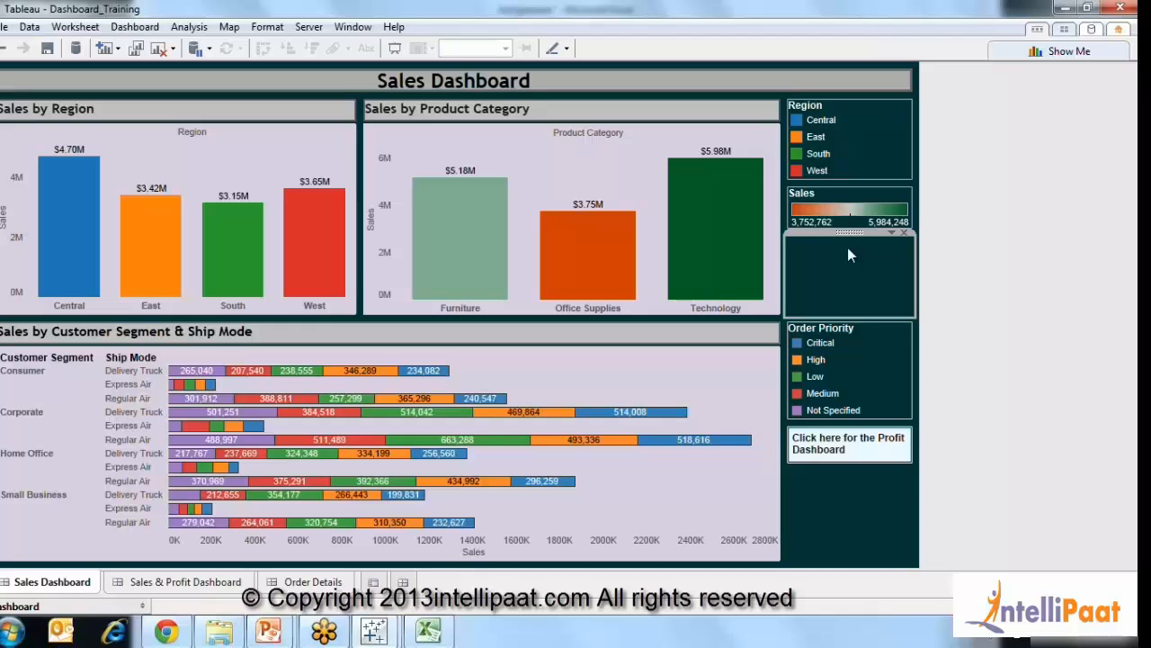
left_click(626, 185)
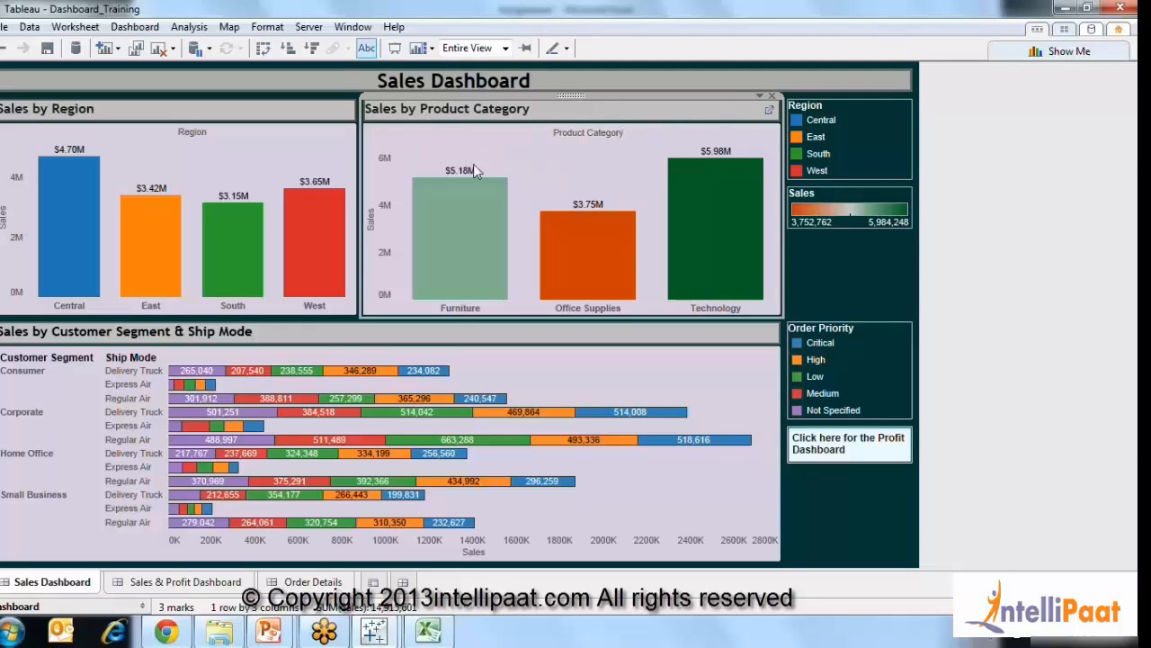
Show the dashboard side pane and select each sheet listed for the Sales Dashboard in turn, from Sales by Region to navigation1.
left_click(139, 586)
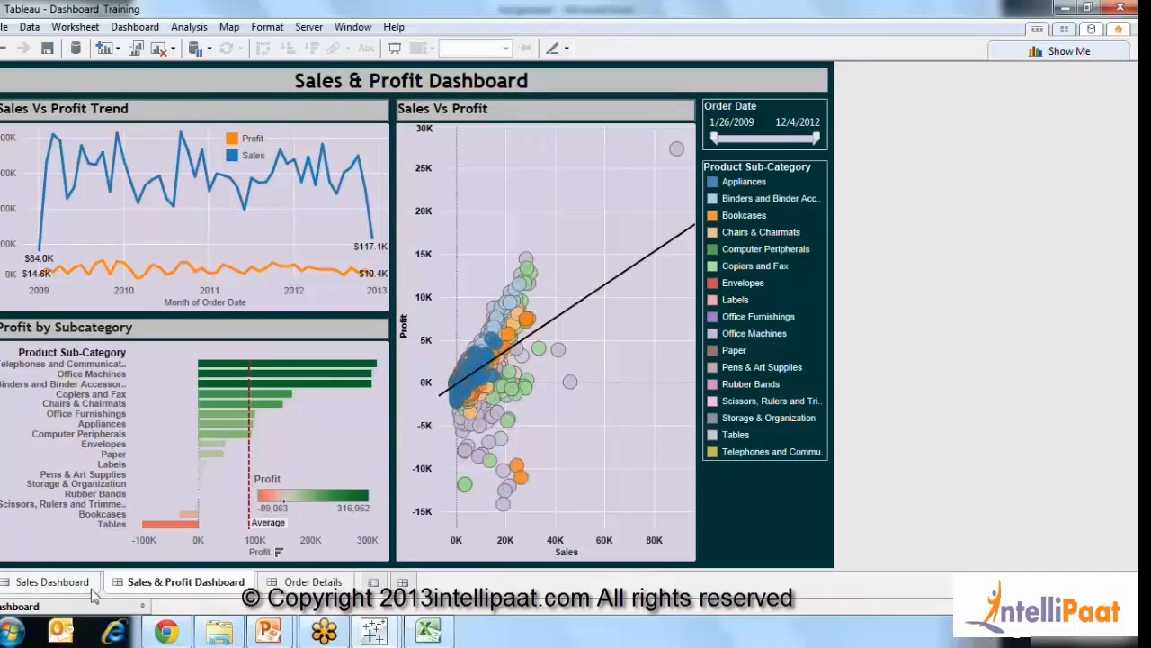
left_click(144, 608)
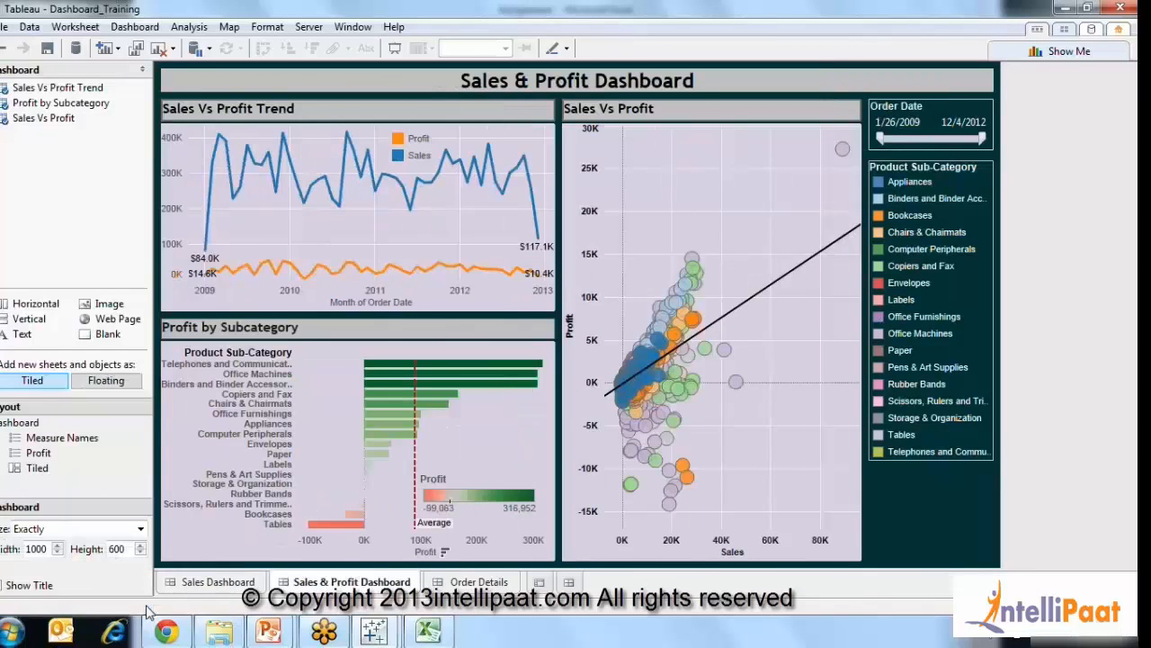
left_click(217, 582)
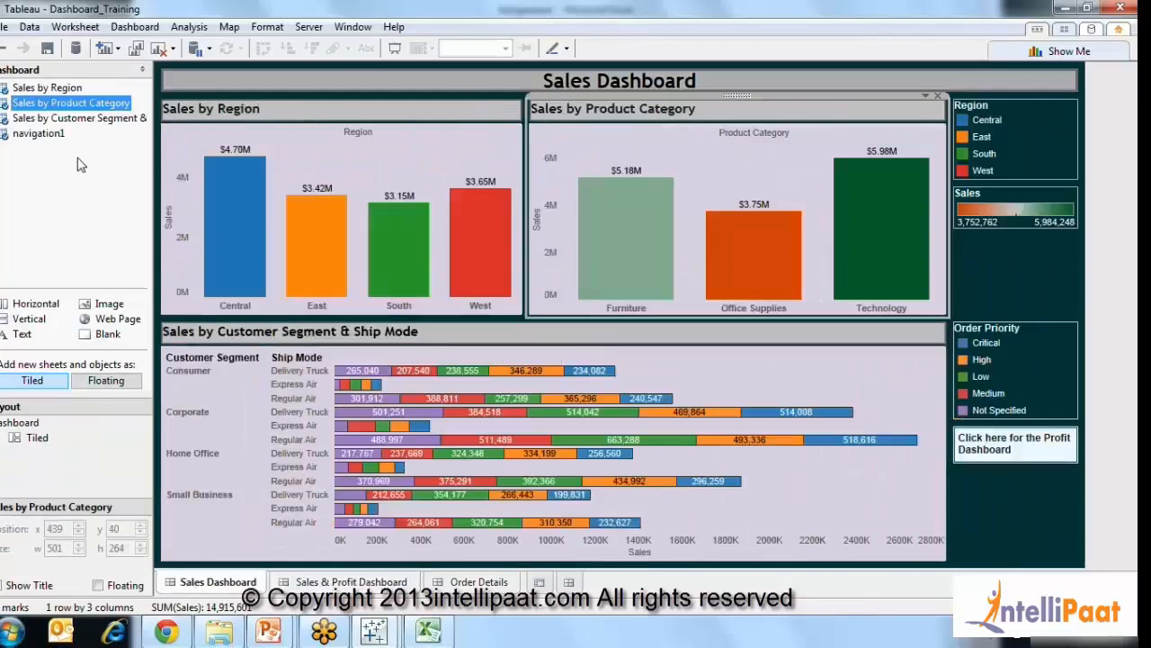
left_click(41, 91)
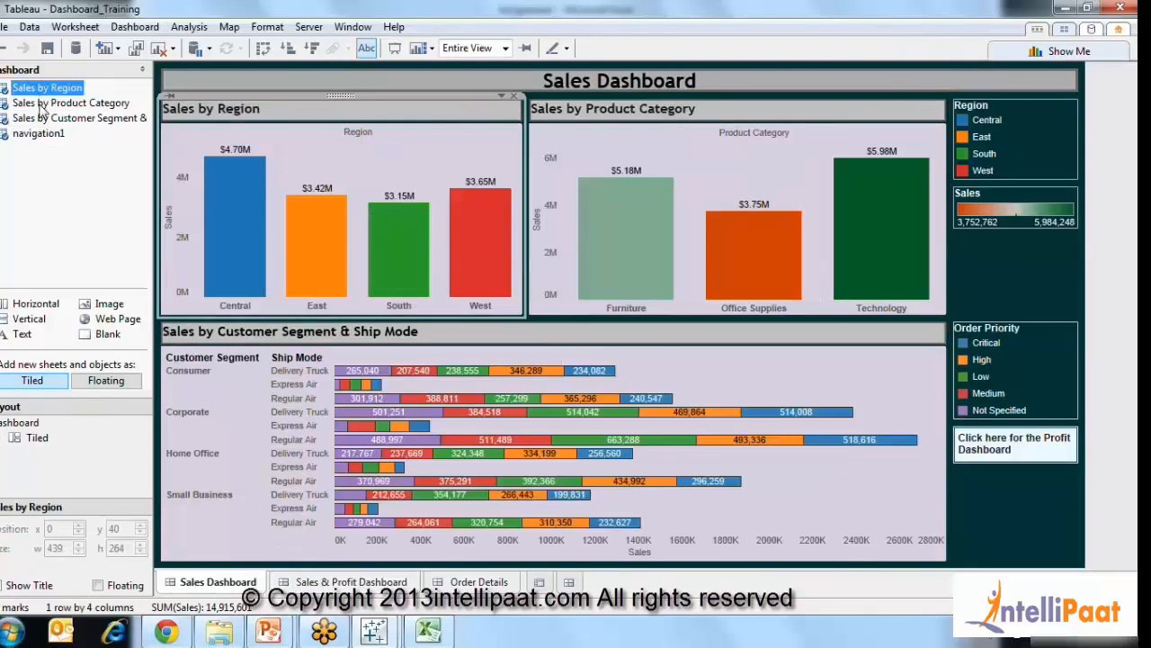
left_click(41, 110)
left_click(41, 118)
left_click(38, 133)
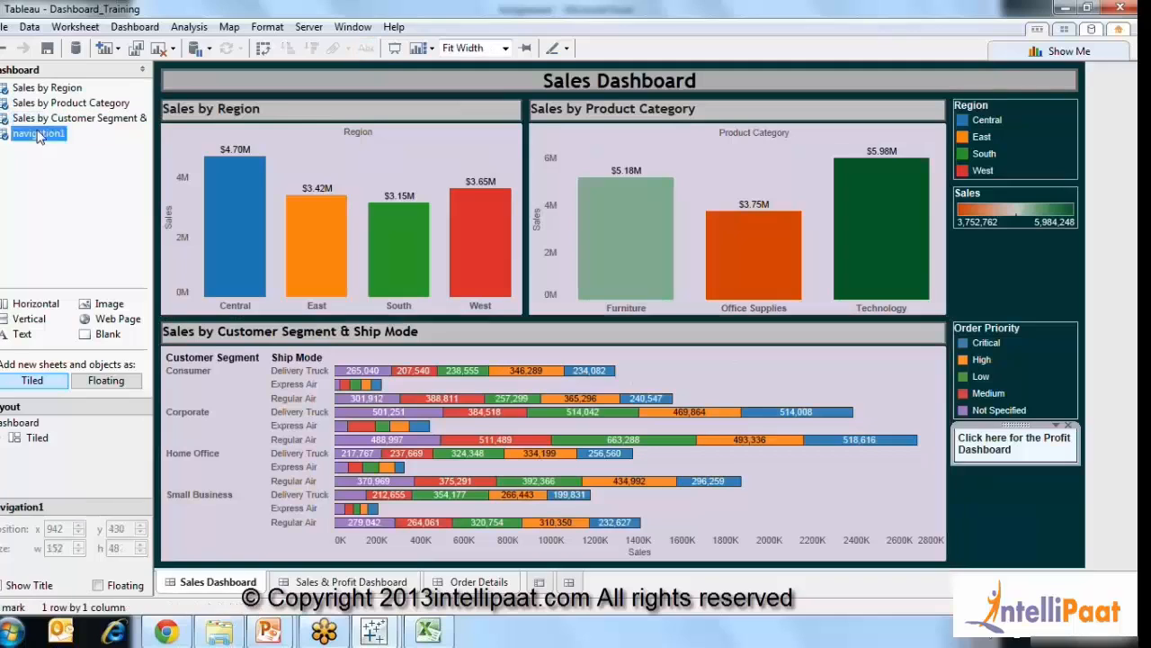
left_click(27, 88)
left_click(34, 178)
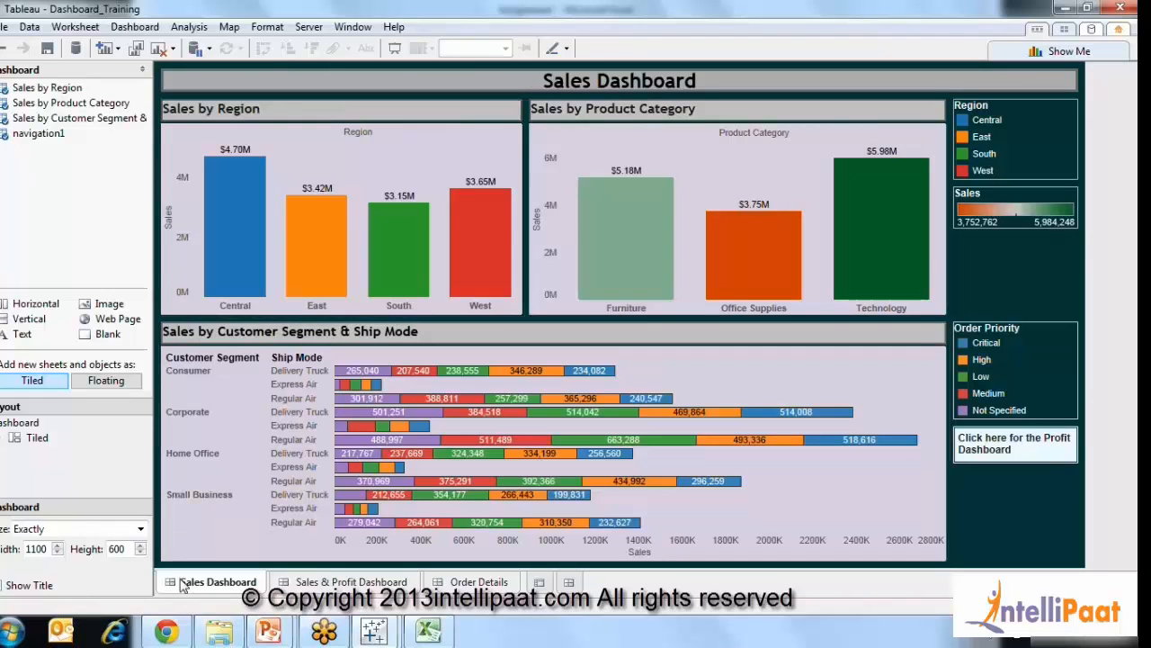
Open the hidden Profit by Subcategory worksheet from the sheet list of the Sales & Profit Dashboard.
left_click(315, 582)
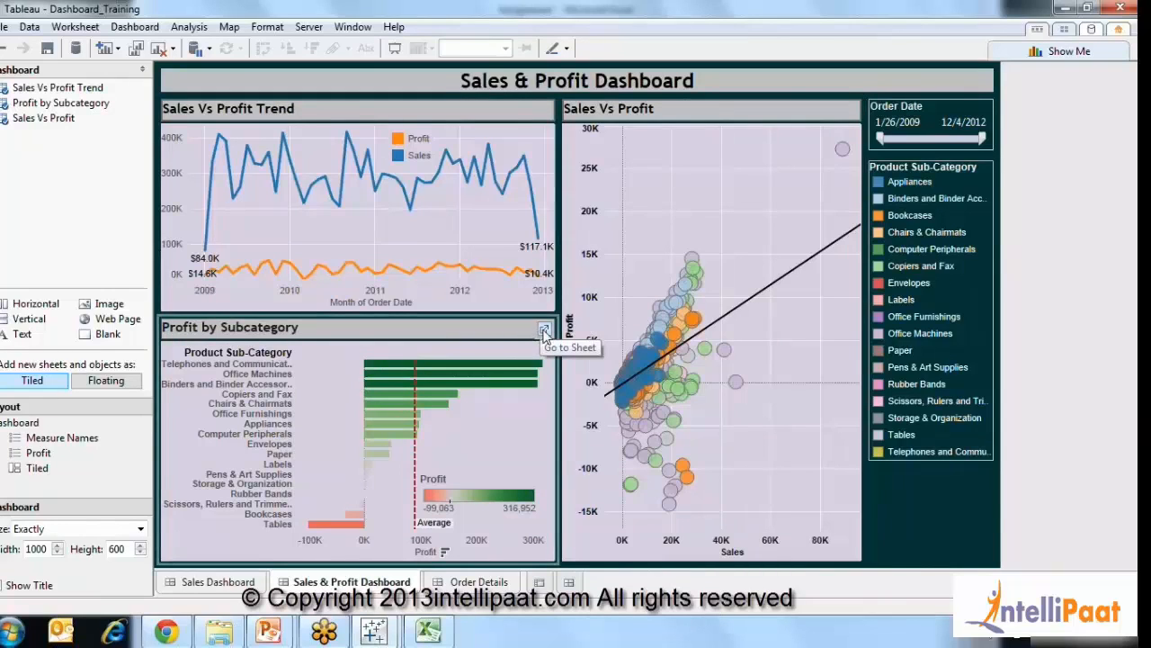
left_click(68, 107)
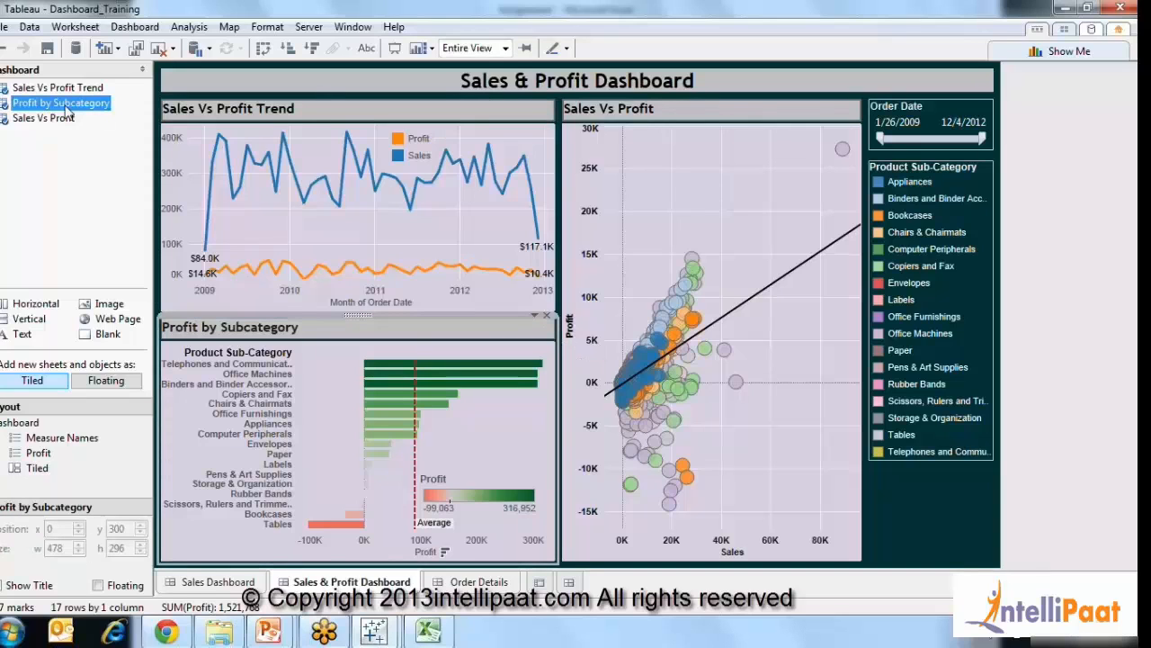
right_click(68, 108)
left_click(98, 157)
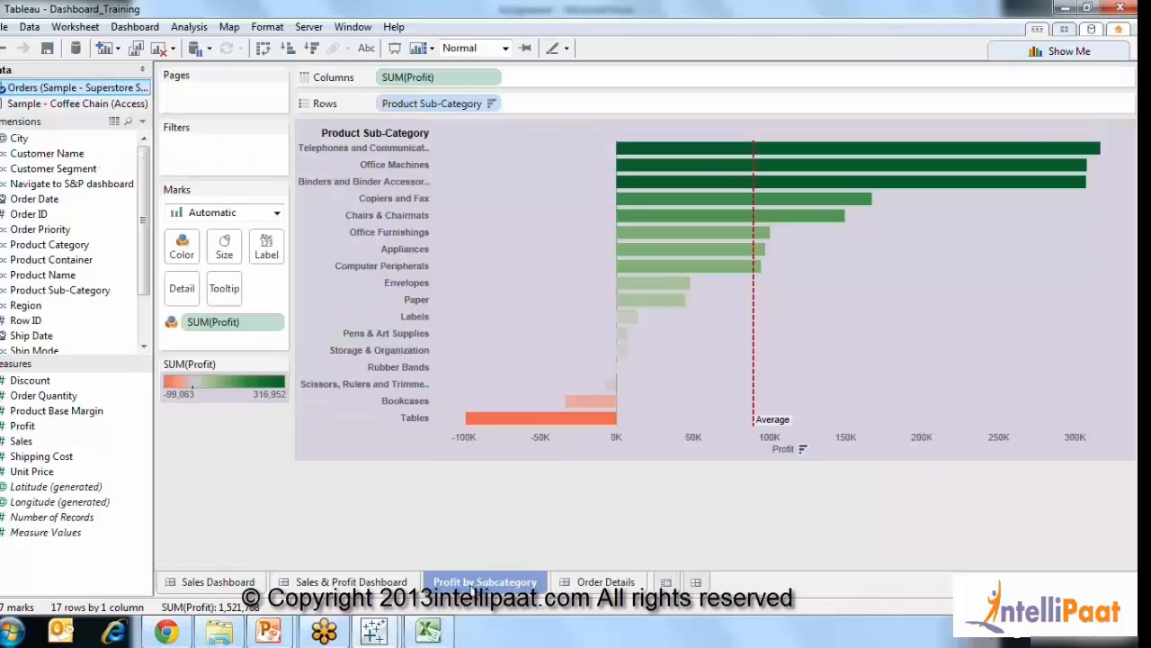
Unhide the Profit by Subcategory worksheet and select it in the sheet list of the Sales Dashboard.
right_click(473, 585)
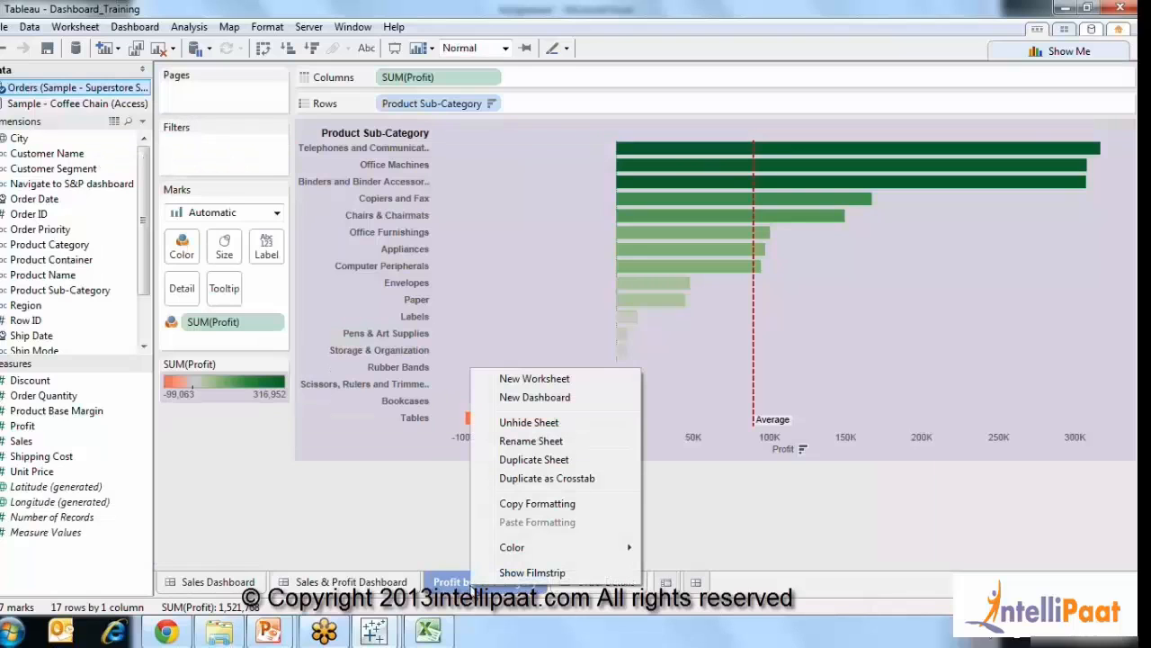
left_click(544, 427)
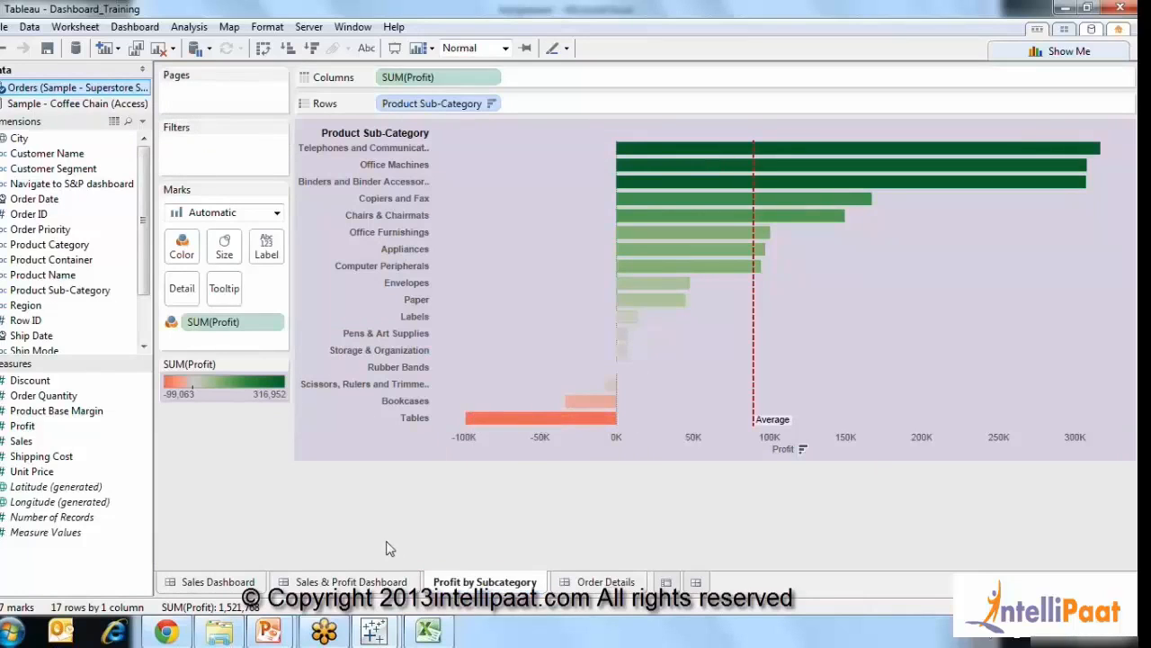
left_click(231, 583)
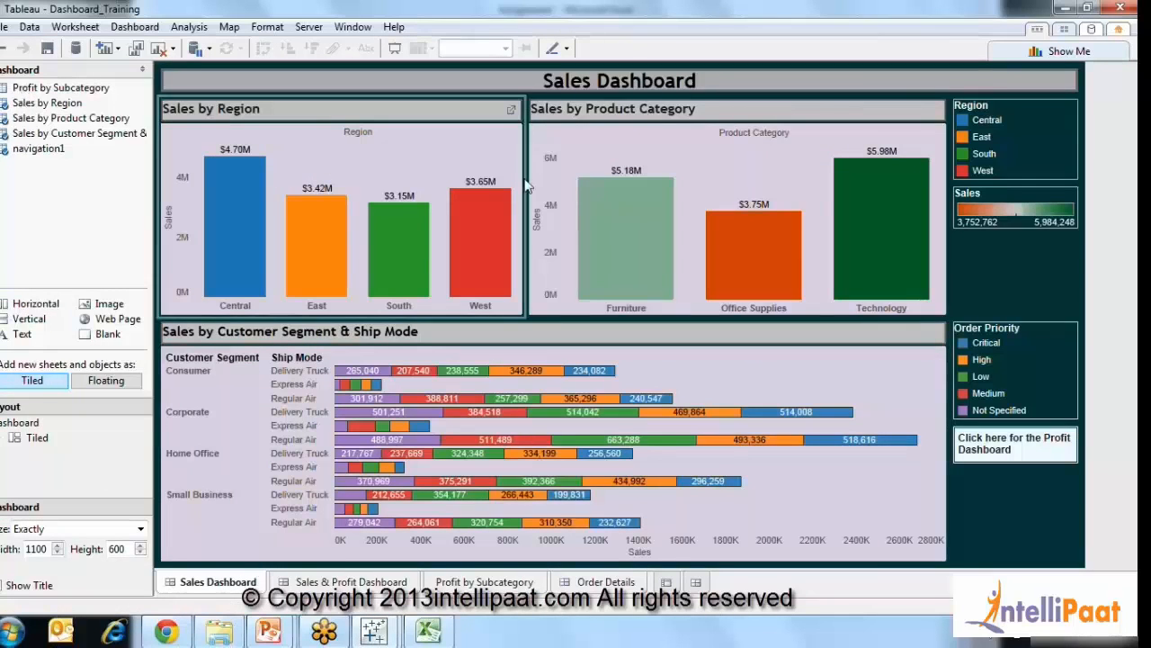
left_click(89, 89)
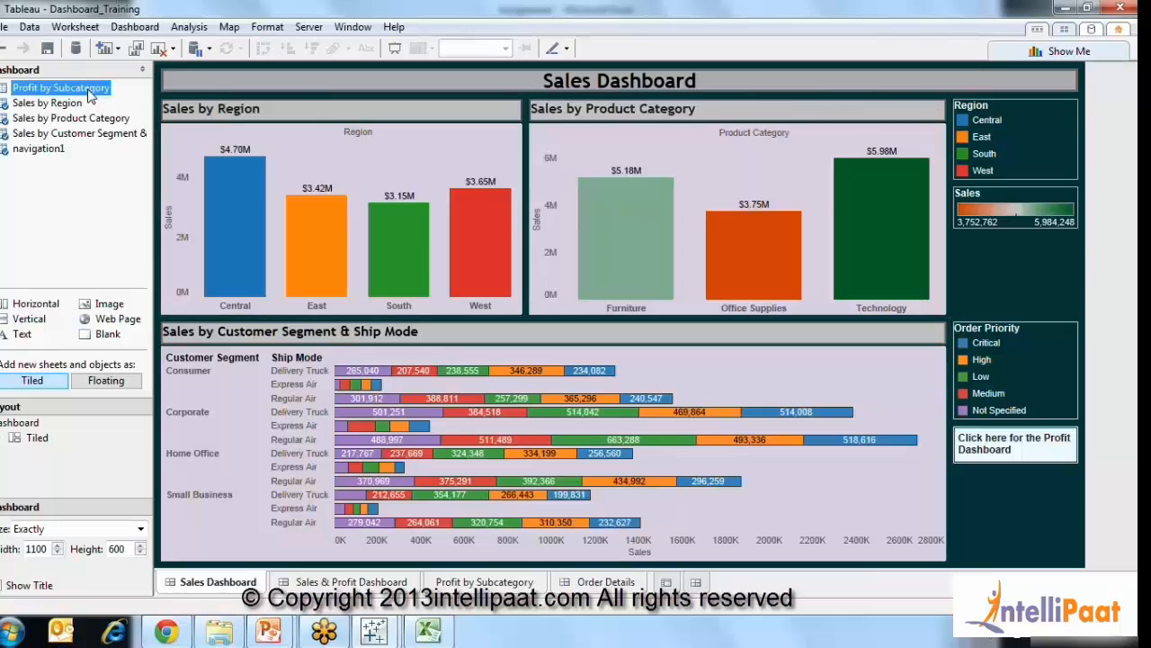
mouse_move(89, 91)
left_mouse_down()
mouse_move(565, 153)
mouse_move(652, 183)
mouse_move(61, 219)
left_mouse_up()
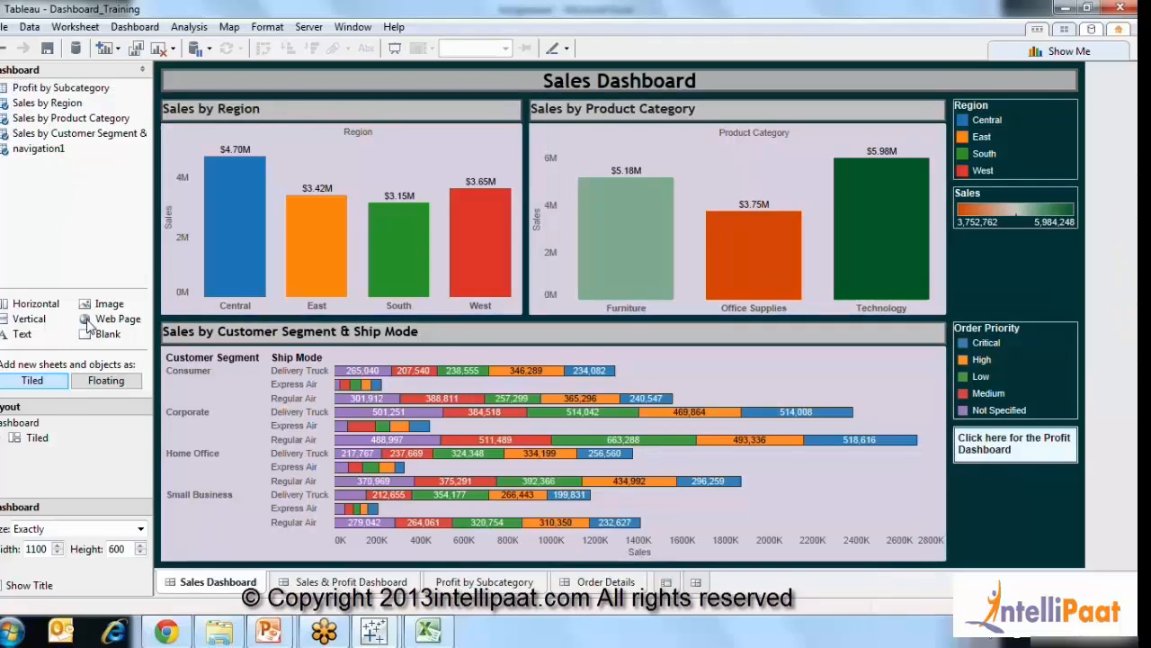
Add a tiled horizontal layout container beside the Sales by Region chart and move the Sales by Product Category chart into it.
left_click(37, 307)
mouse_move(37, 310)
left_mouse_down()
mouse_move(590, 298)
mouse_move(78, 327)
mouse_move(45, 310)
mouse_move(650, 253)
left_mouse_up()
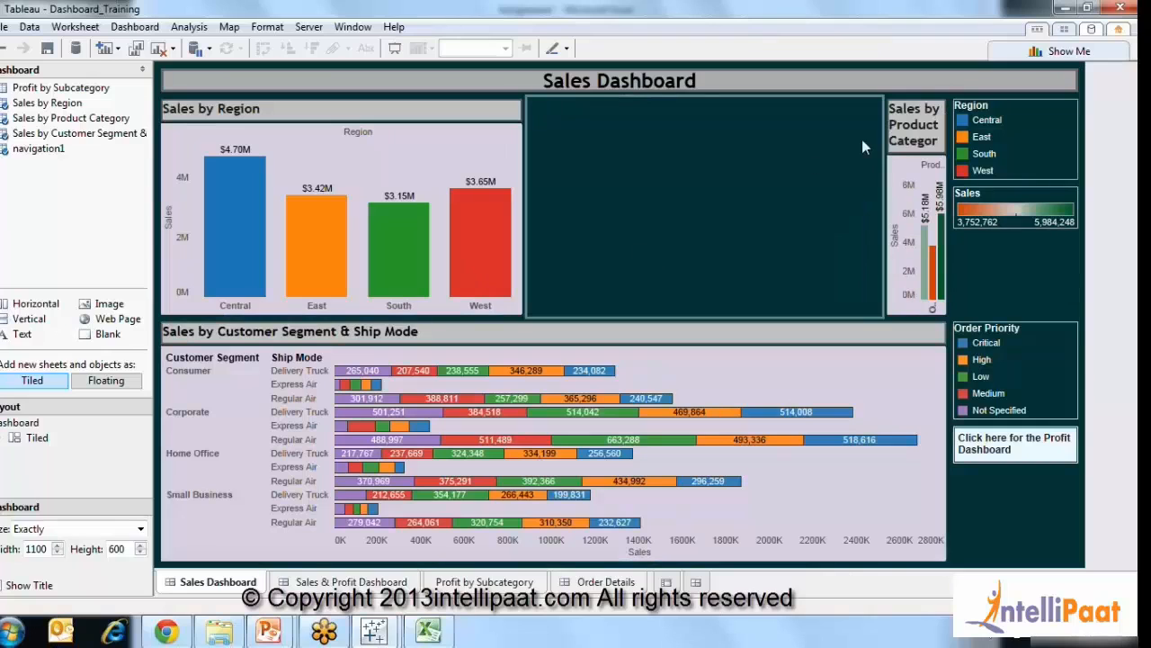
left_click(913, 125)
left_click_drag(916, 99, 745, 156)
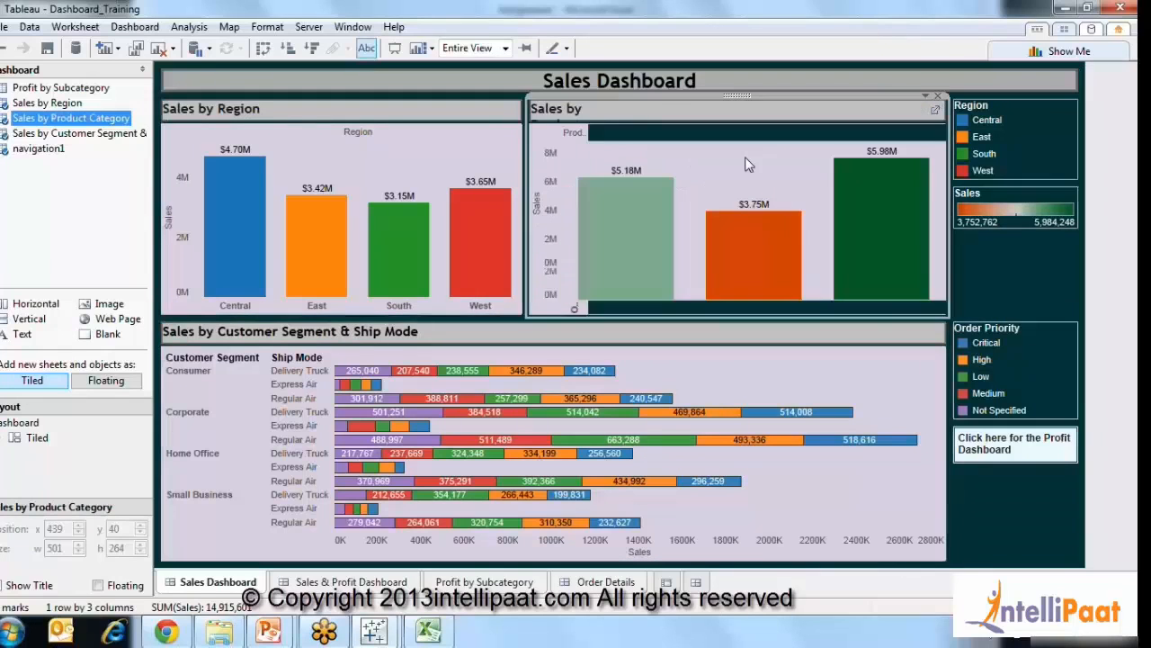
left_click(60, 255)
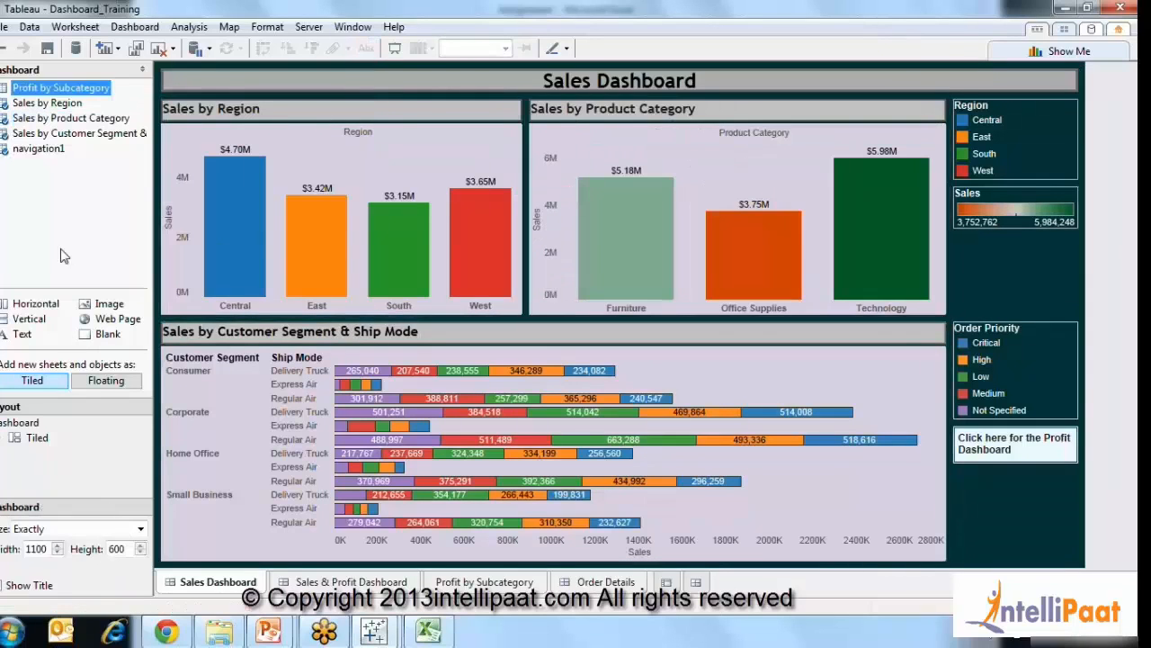
Place the Profit by Subcategory sheet beside the Sales by Product Category chart and hide the dashboard side pane.
left_click_drag(47, 88, 872, 253)
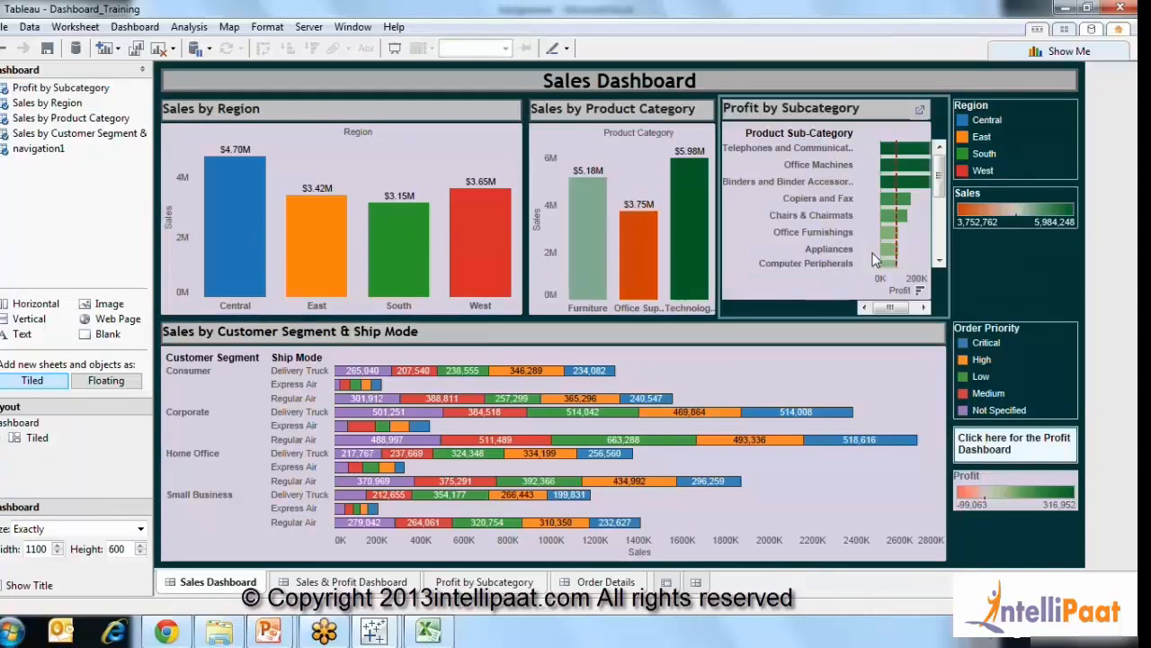
left_click(141, 69)
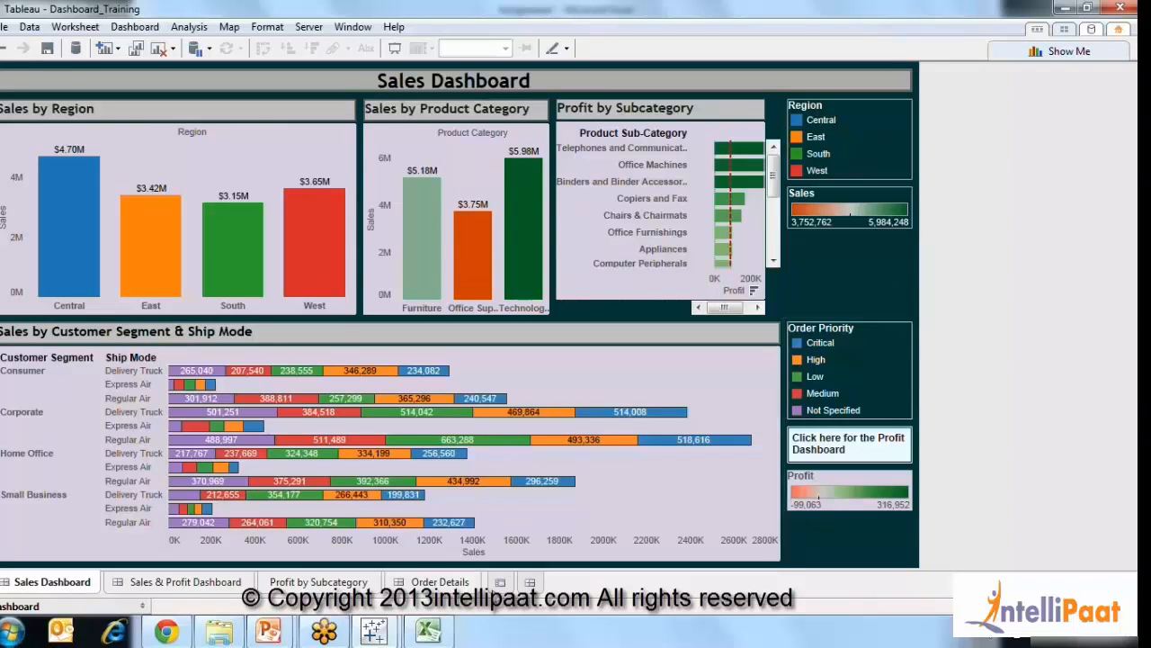
Create a new blank worksheet and show its data pane.
left_click(501, 583)
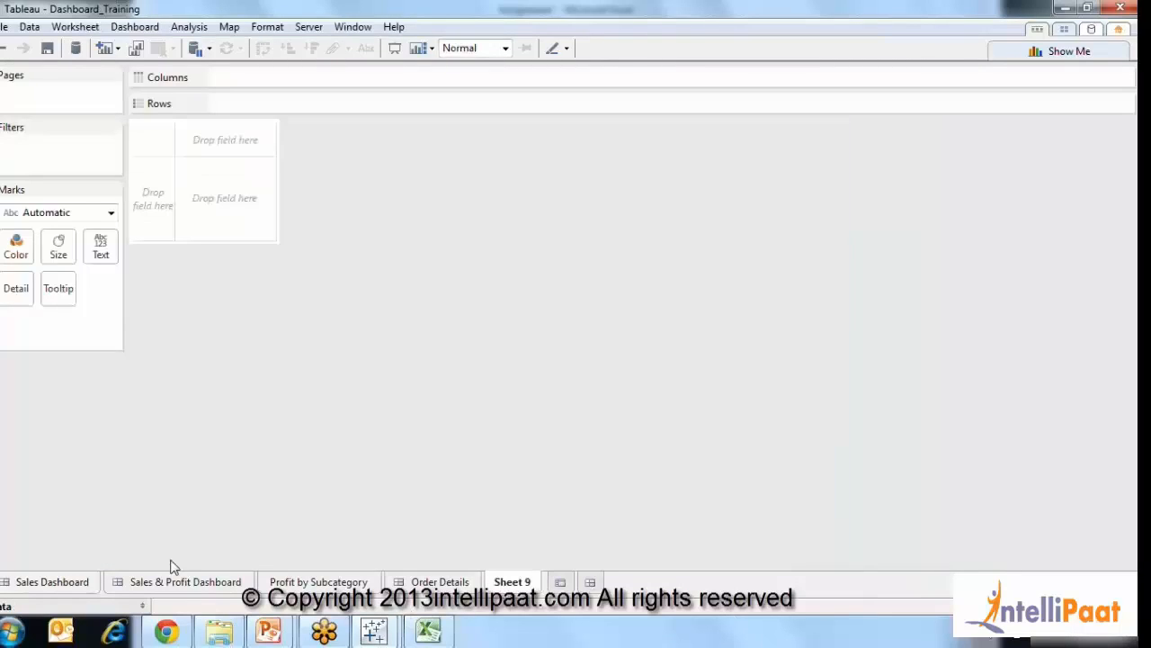
left_click(142, 605)
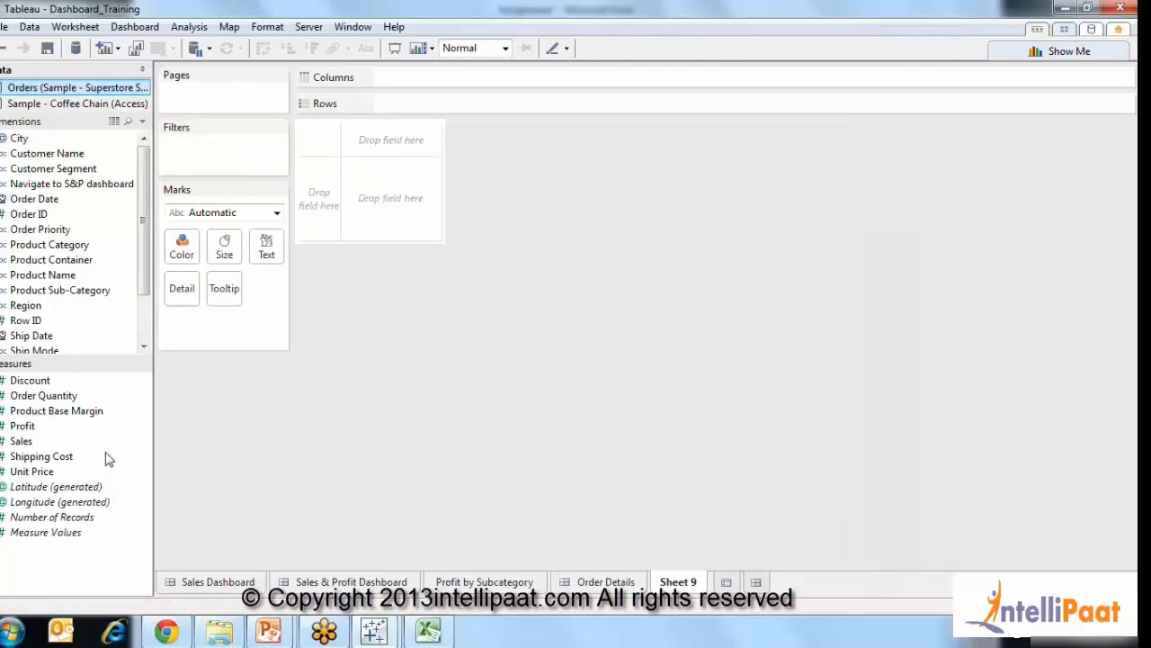
left_click(185, 27)
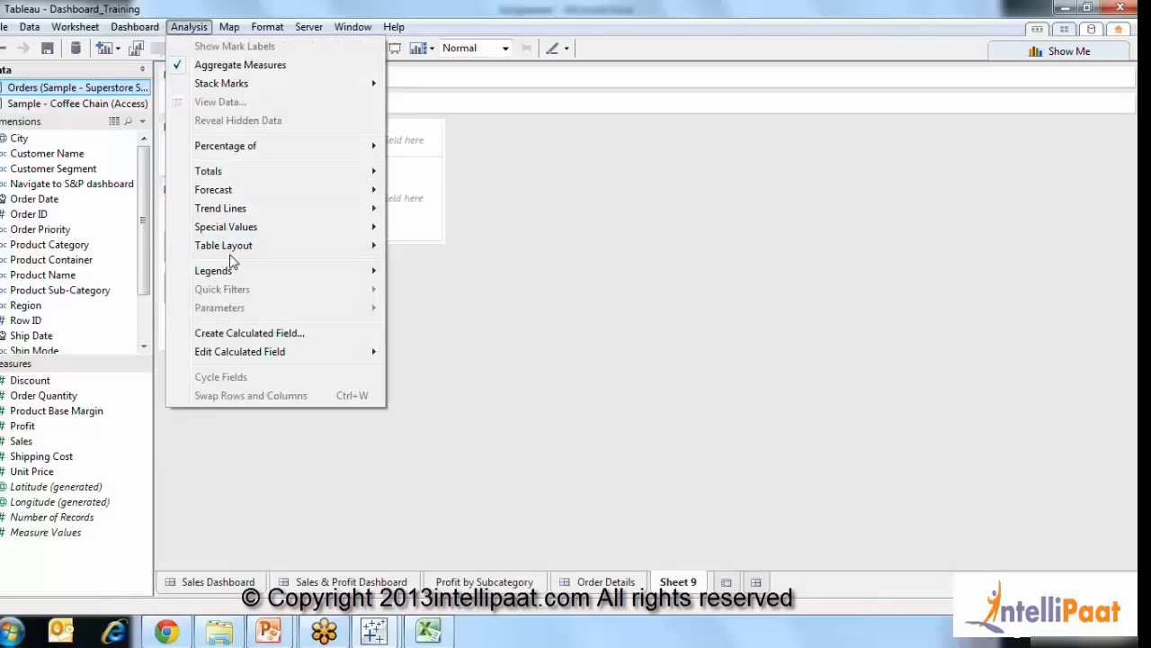
Start a new parameter named Show with the String data type and a list of allowable values.
right_click(27, 572)
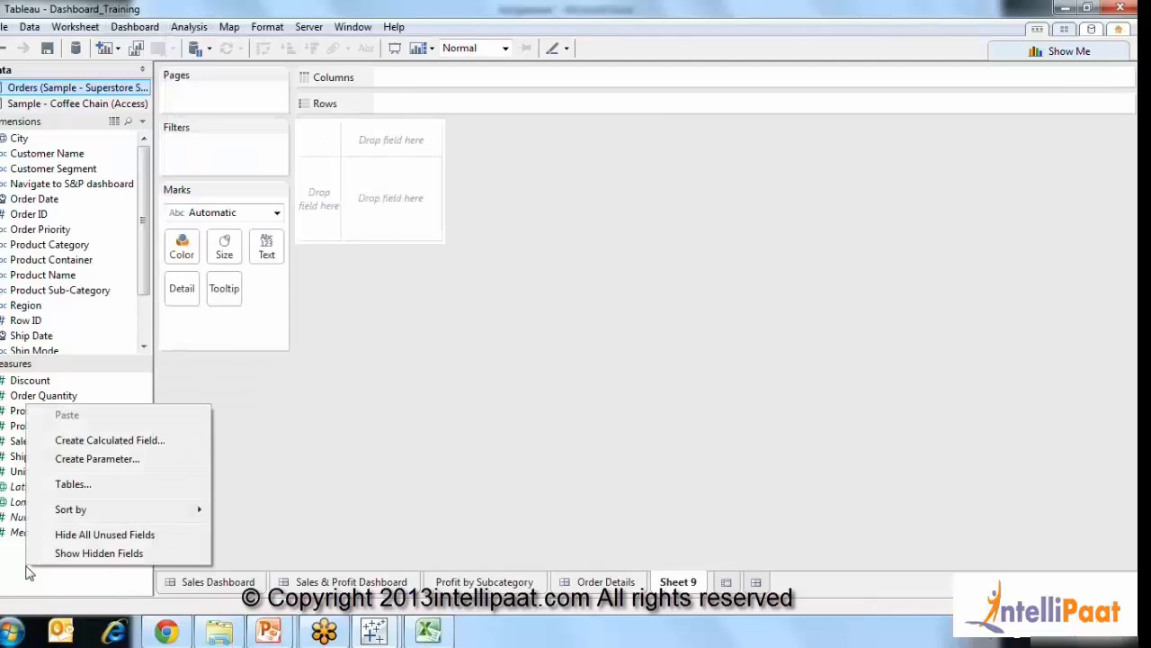
left_click(65, 459)
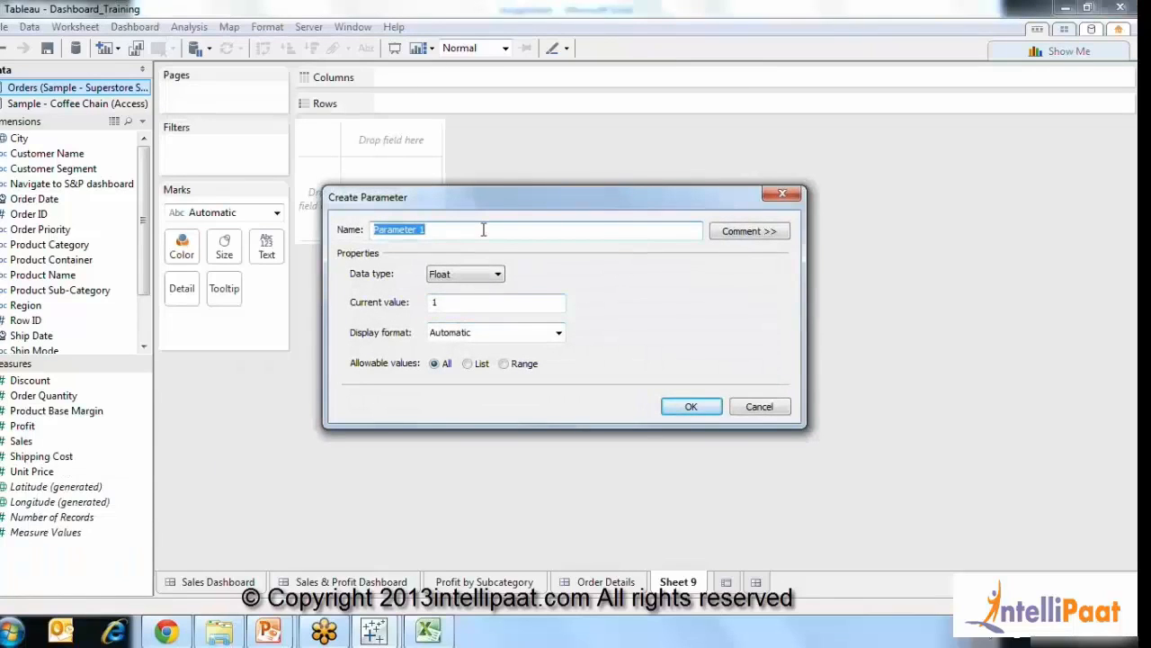
type("Show")
key("Tab")
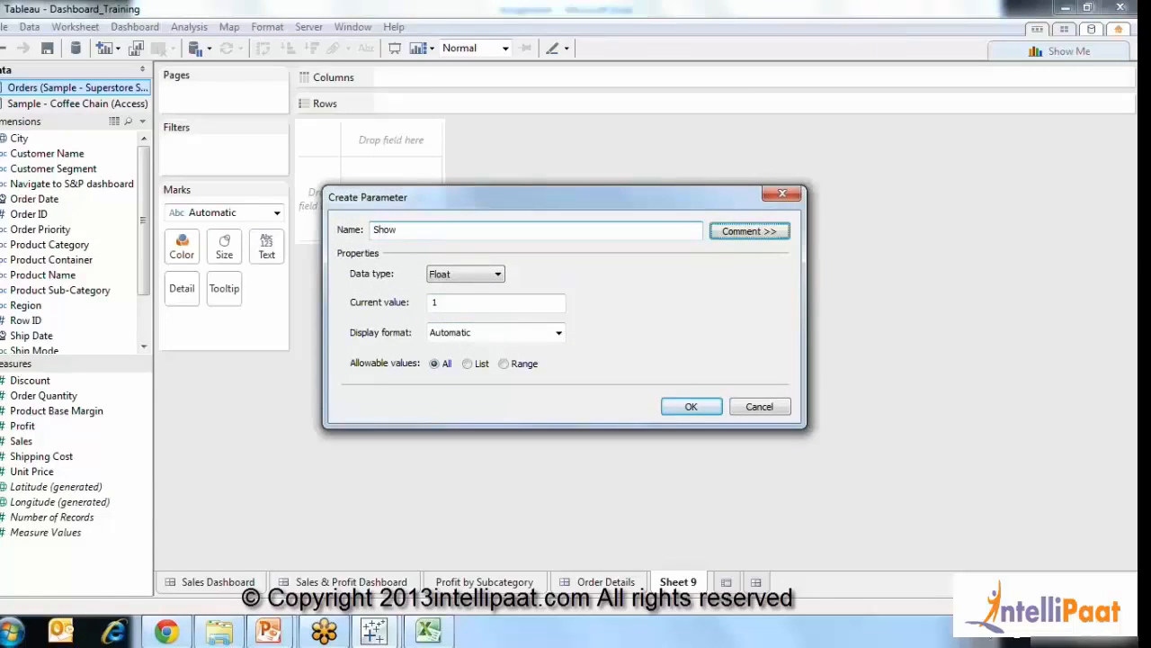
left_click(477, 275)
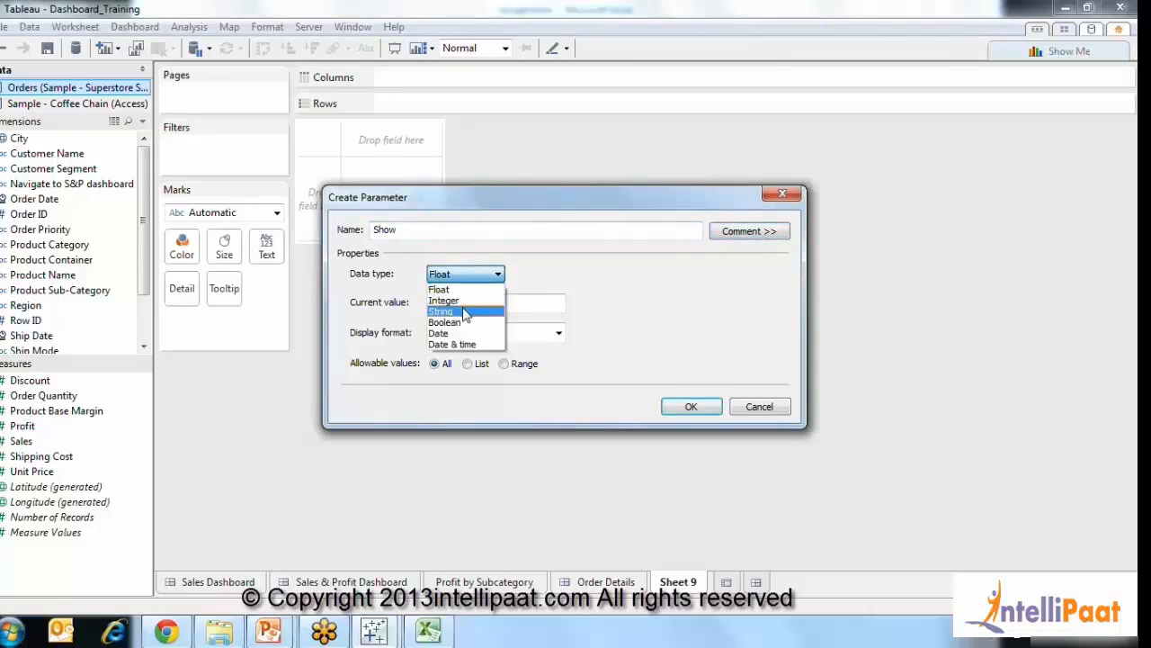
left_click(454, 310)
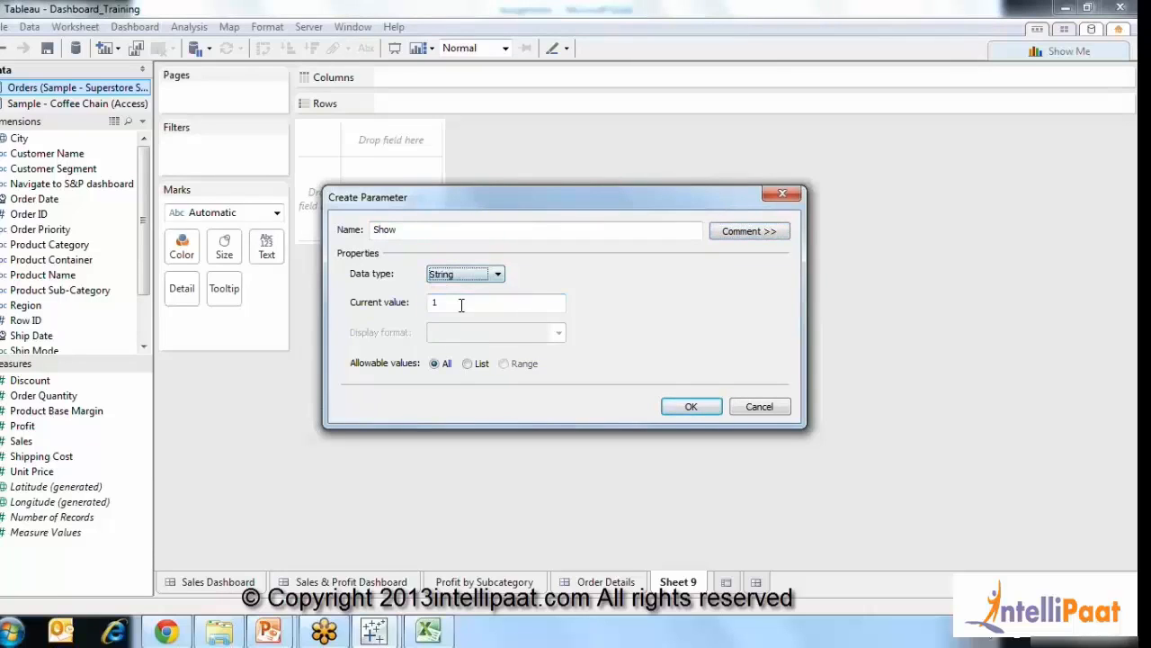
left_click(468, 365)
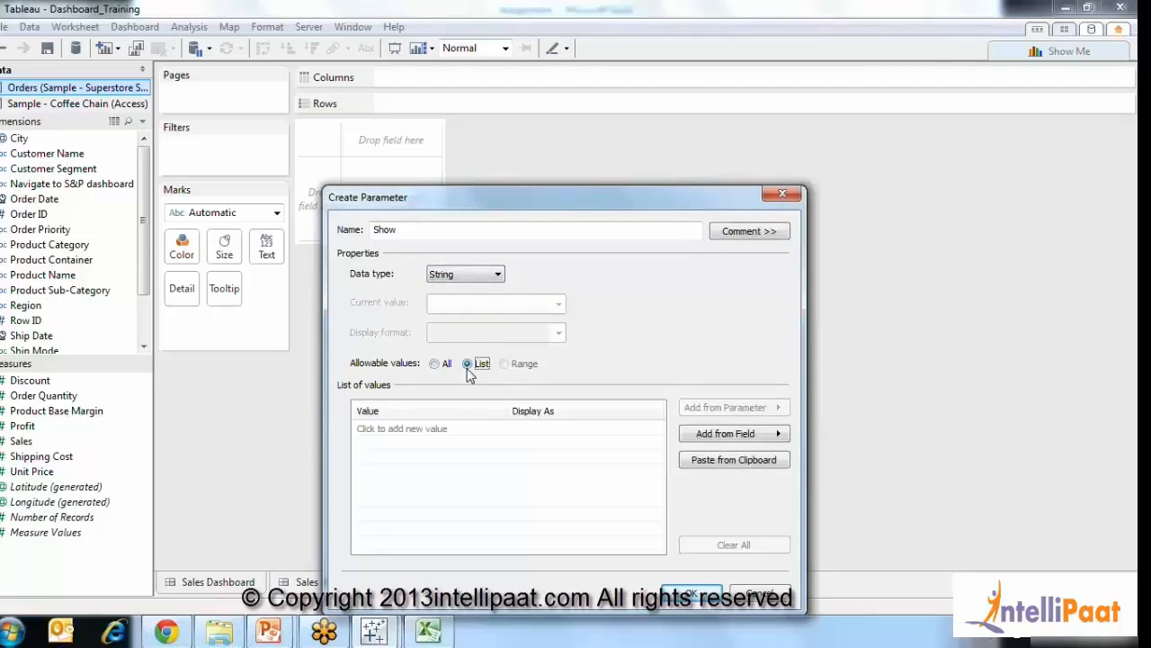
Add Product Category and Product Sub Category to the parameter's list of values.
left_click(383, 432)
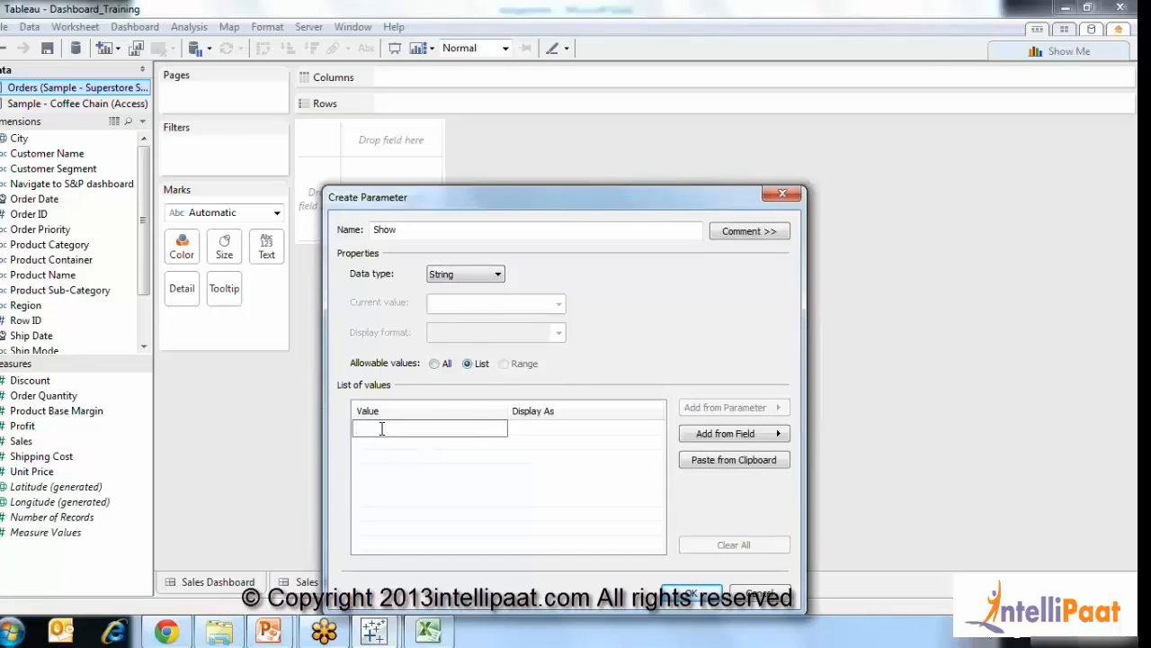
type("Product Category")
key("Return")
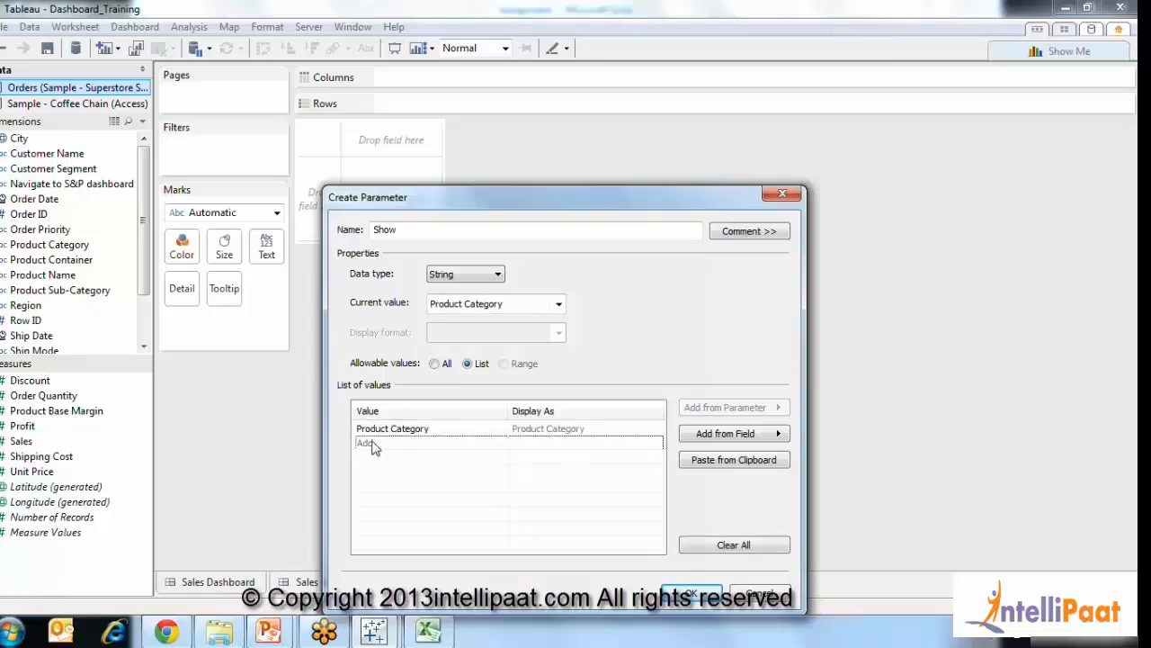
left_click(373, 442)
type("Product ")
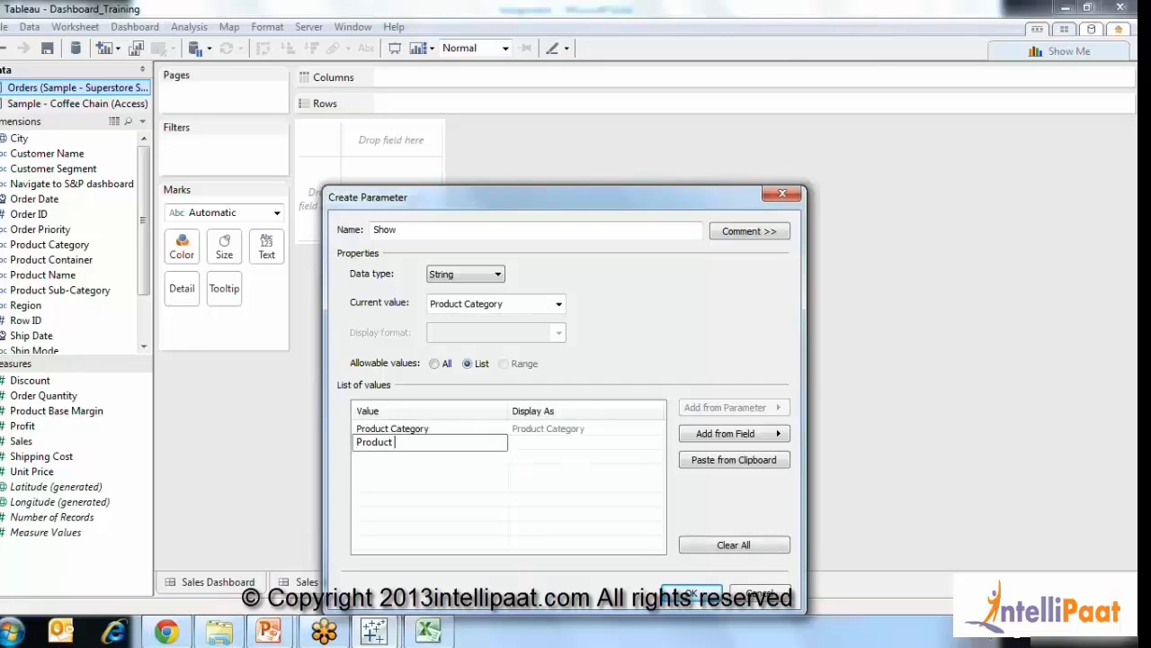
type("Sub Category")
key("Tab")
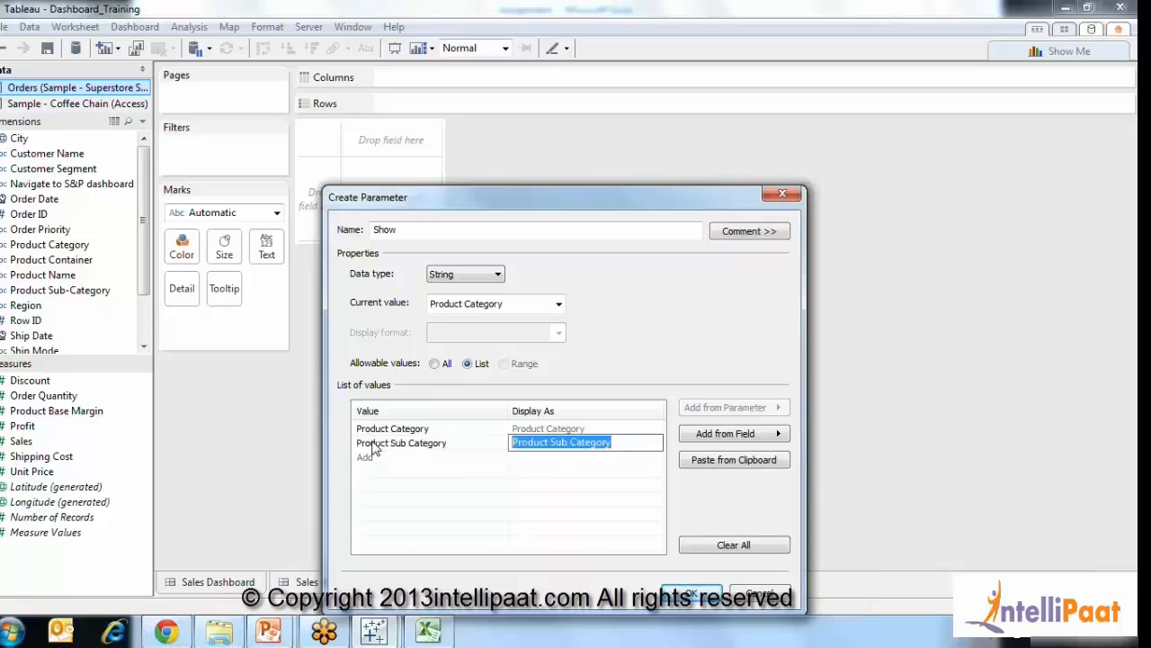
left_click(454, 500)
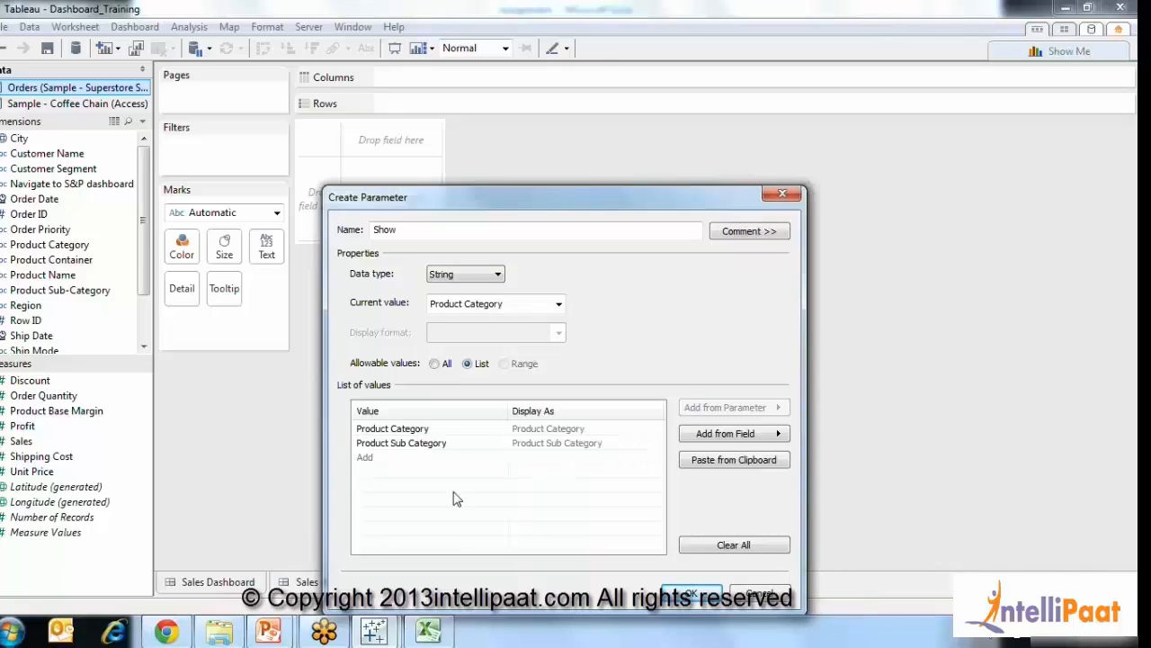
Change the second list value to Product Subcategory and create the parameter.
left_click(413, 444)
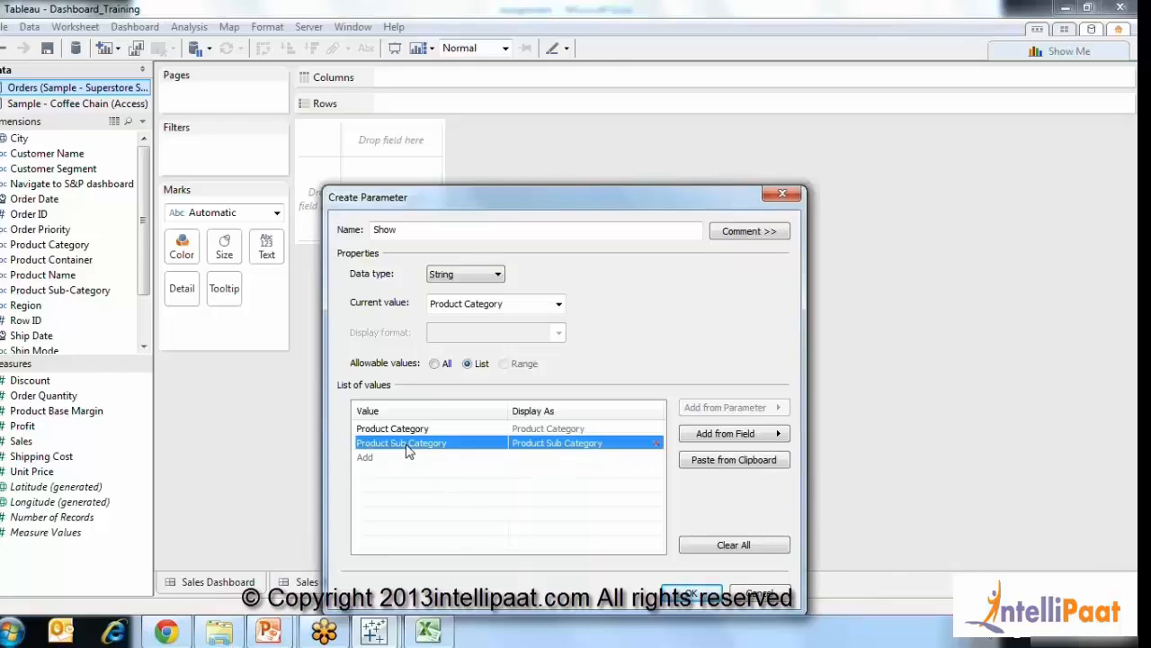
left_click(410, 444)
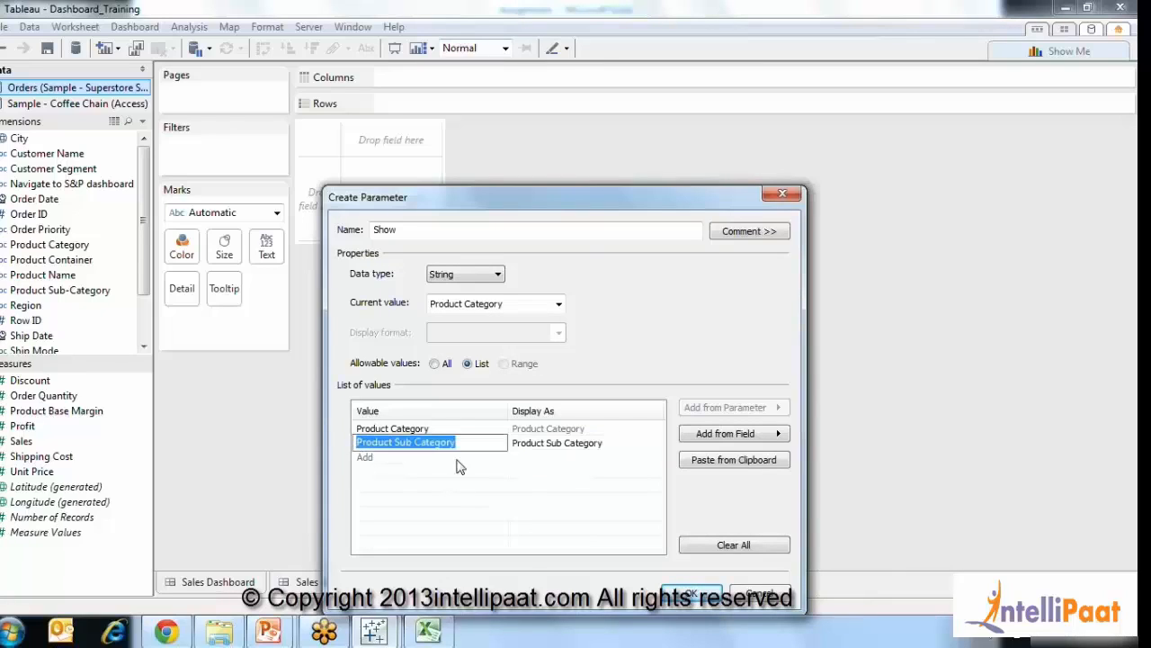
left_click(522, 479)
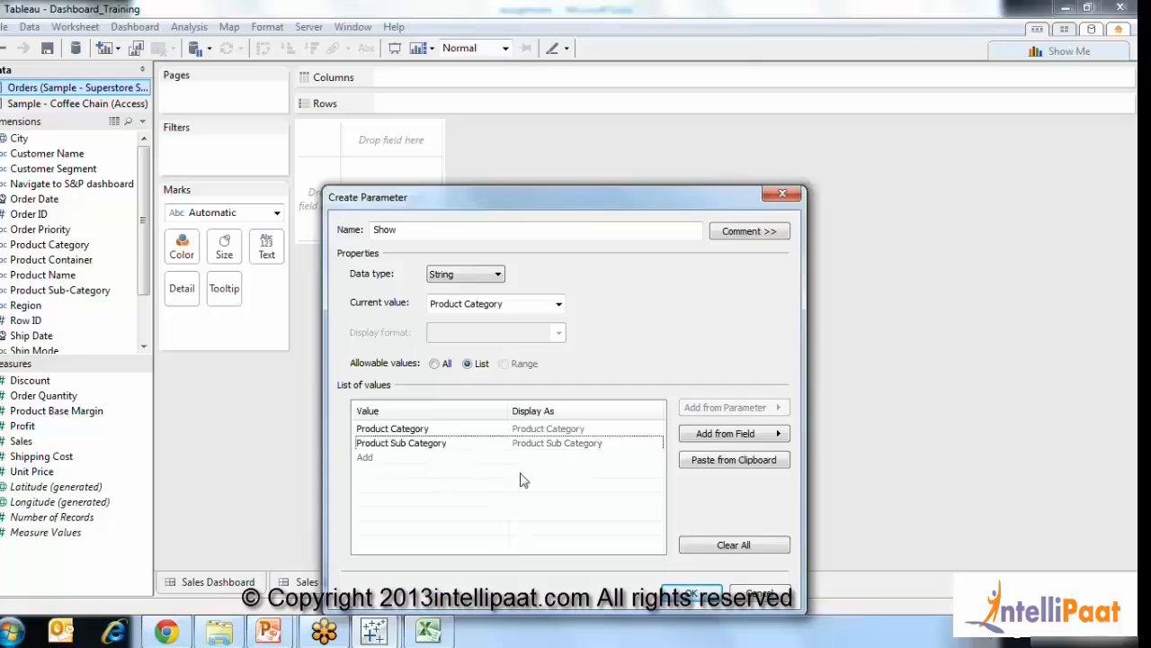
double_click(419, 443)
left_click(419, 443)
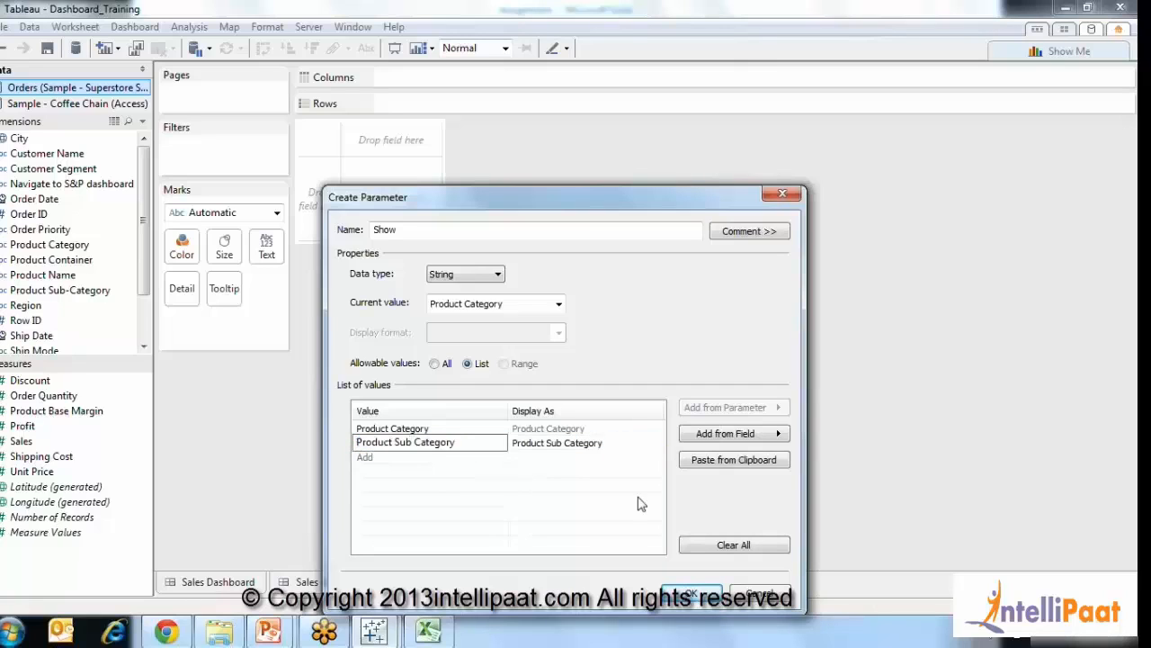
key("BackSpace")
key("BackSpace")
type("c")
left_click(558, 509)
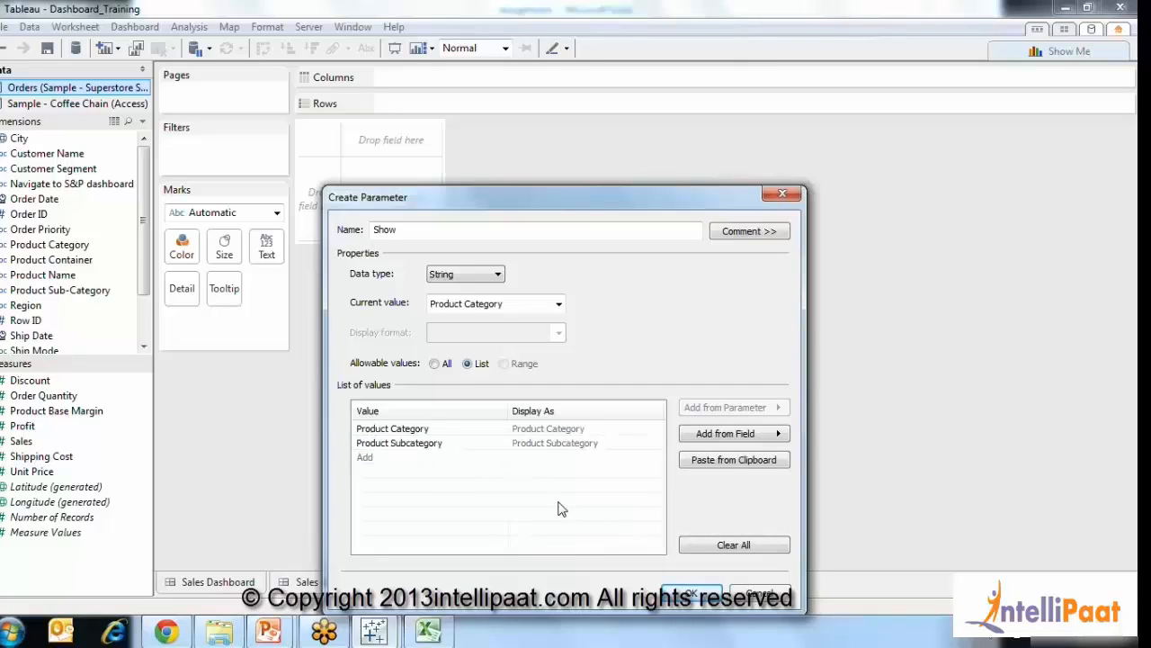
left_click(432, 446)
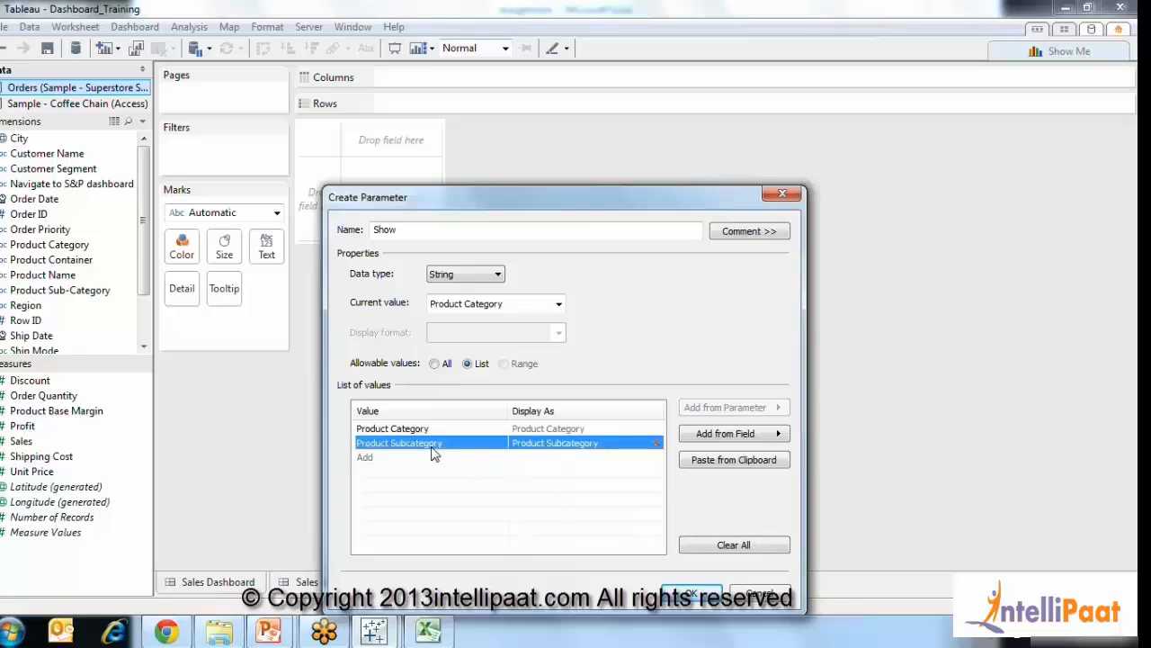
left_click(432, 447)
left_click(433, 484)
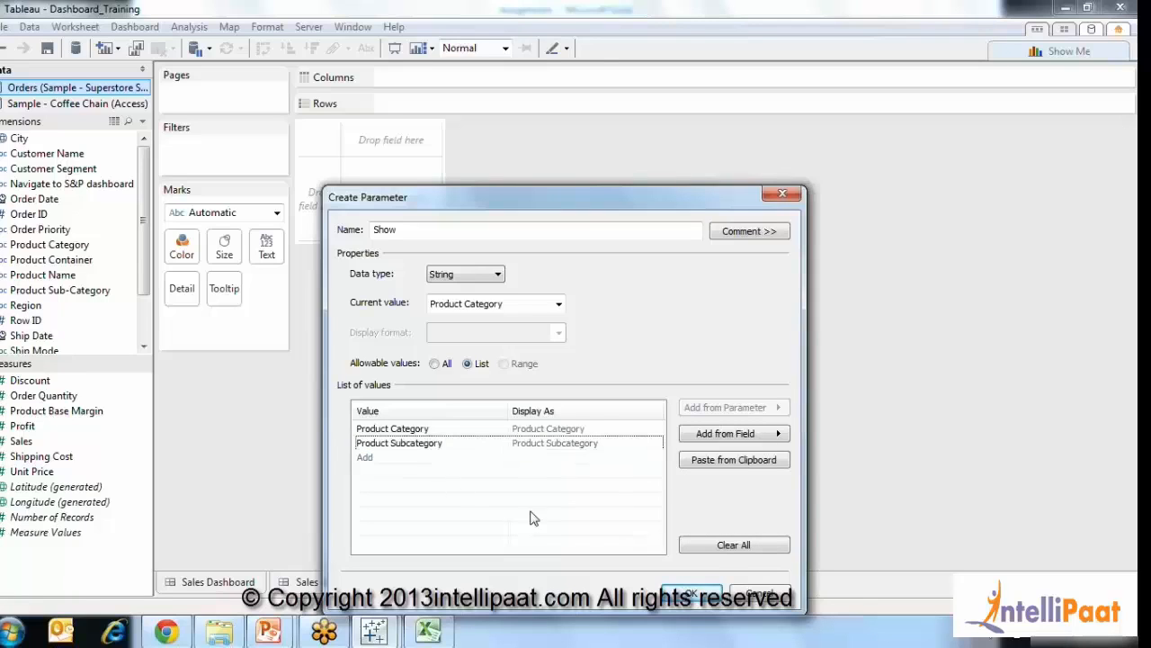
left_click(692, 592)
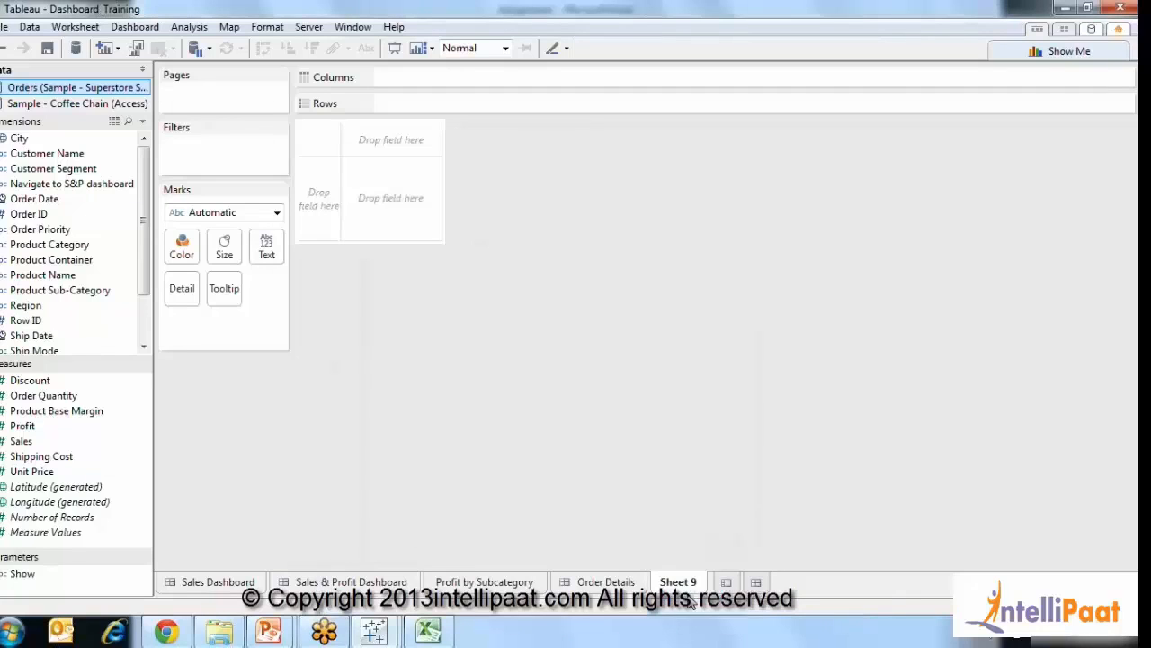
Display the Show parameter control on Sheet 9 and check its selectable values without changing the selection.
left_click(29, 580)
right_click(28, 577)
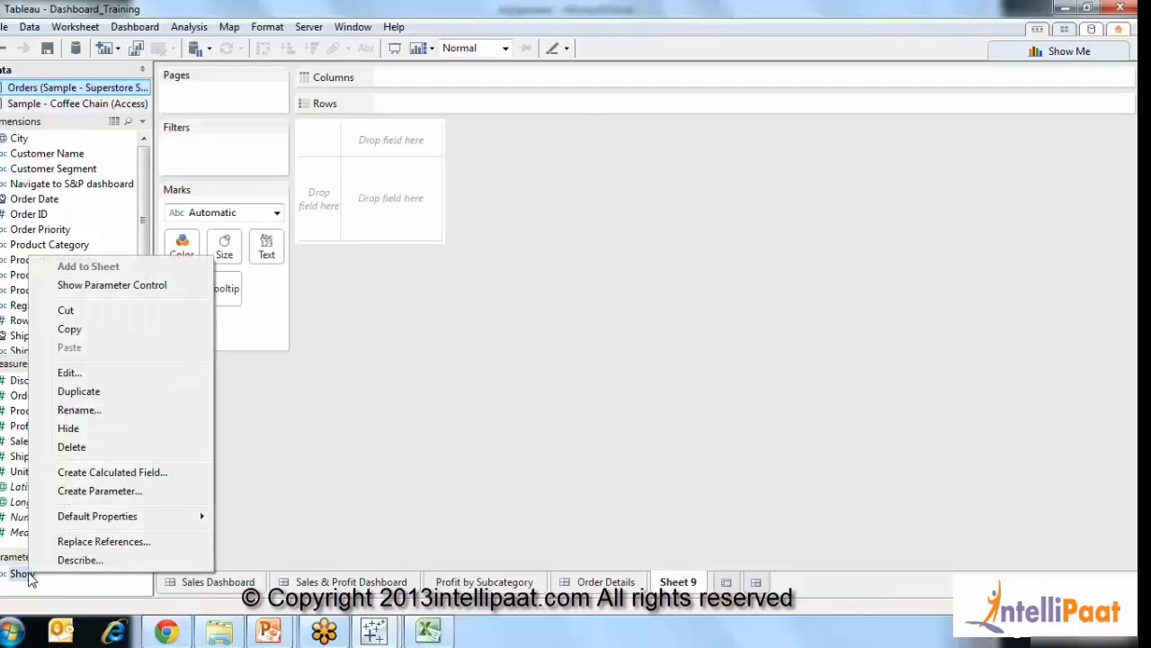
left_click(163, 285)
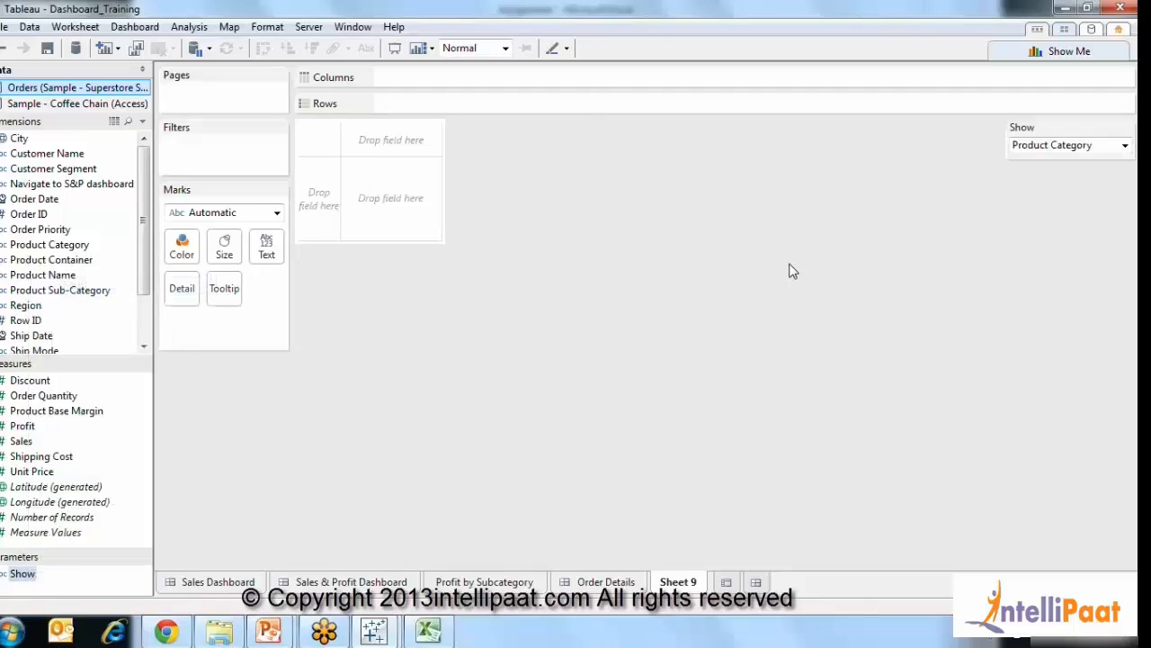
left_click(1126, 145)
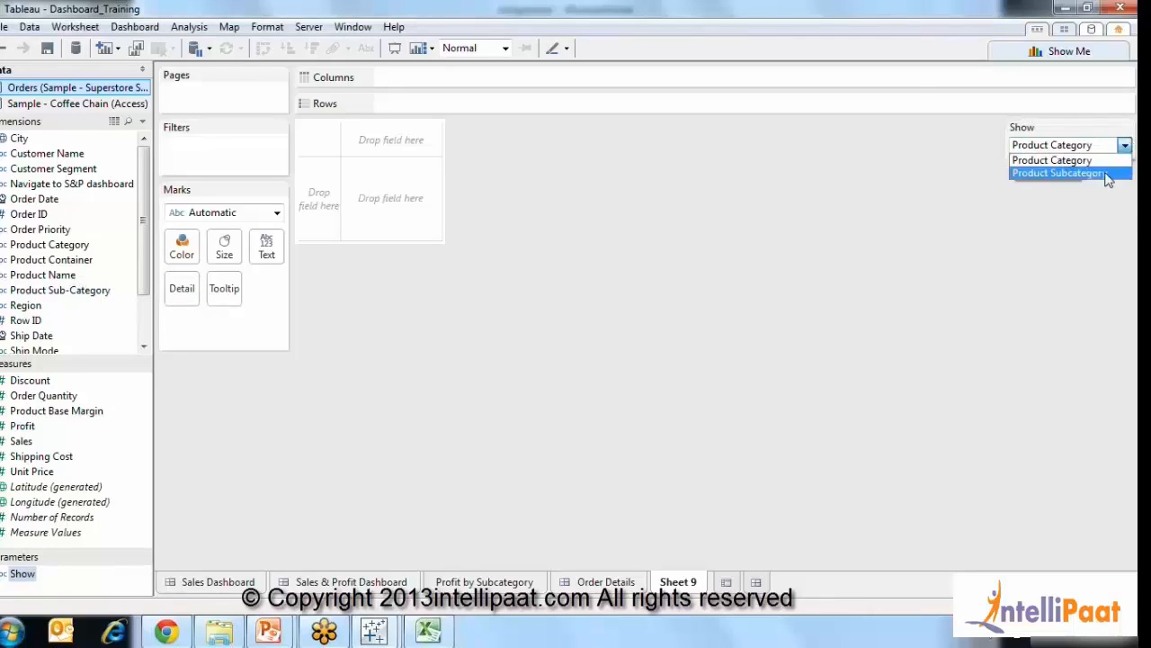
left_click(1024, 256)
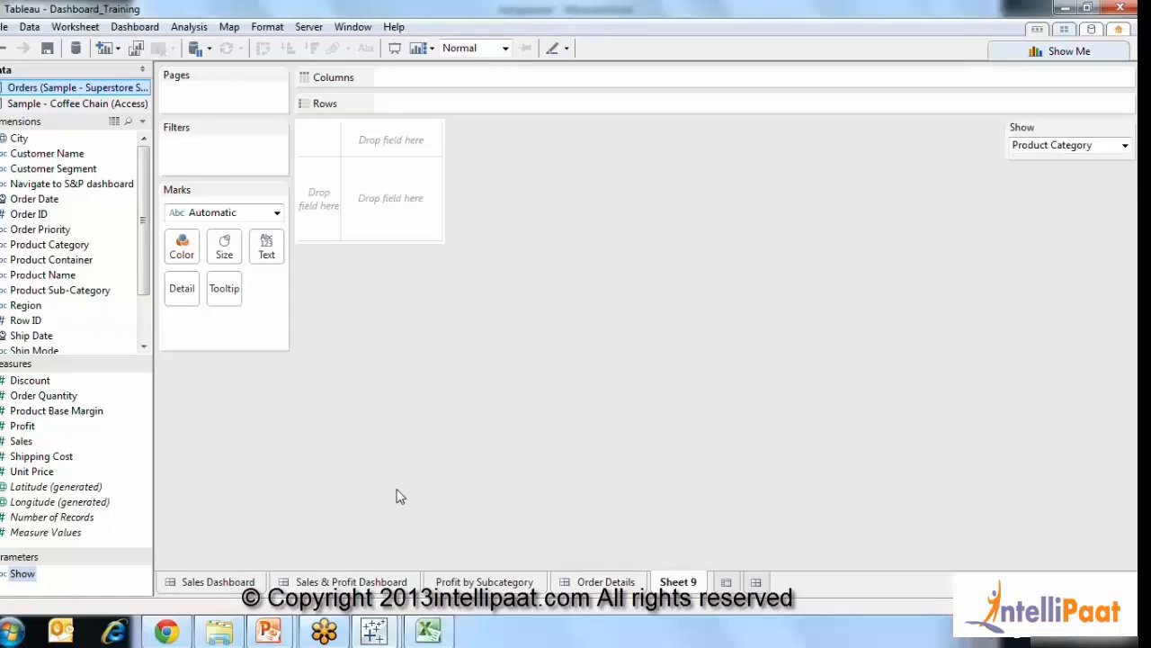
Go to the Sales Dashboard and open its Sales by Product Category worksheet.
left_click(213, 581)
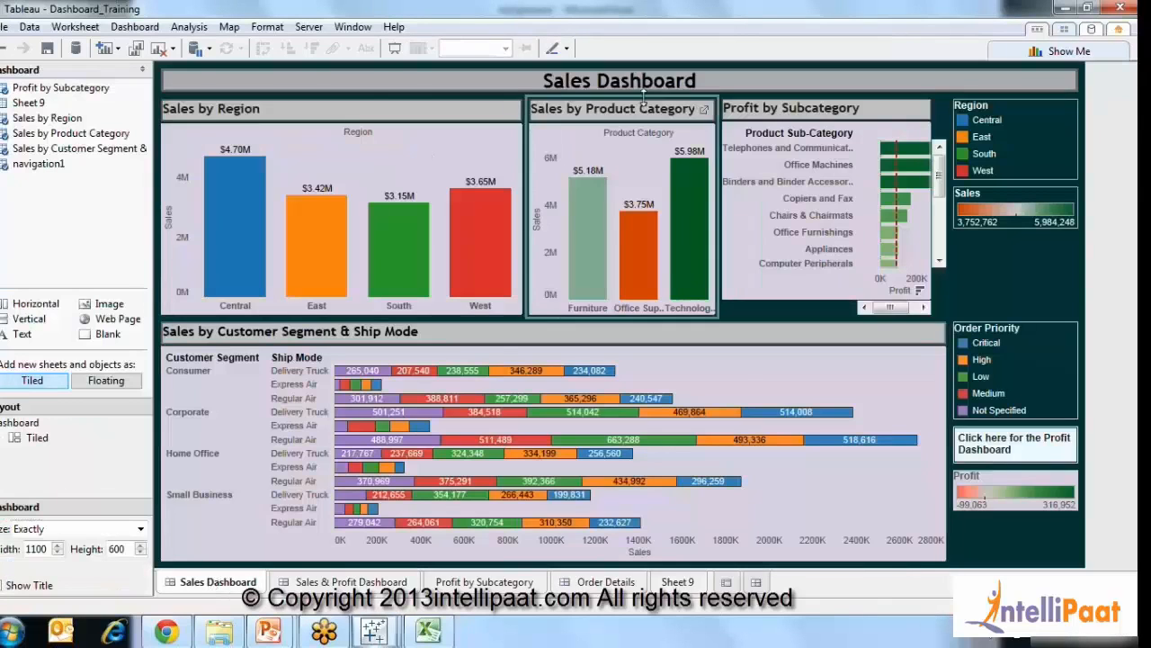
left_click(704, 110)
left_click(704, 110)
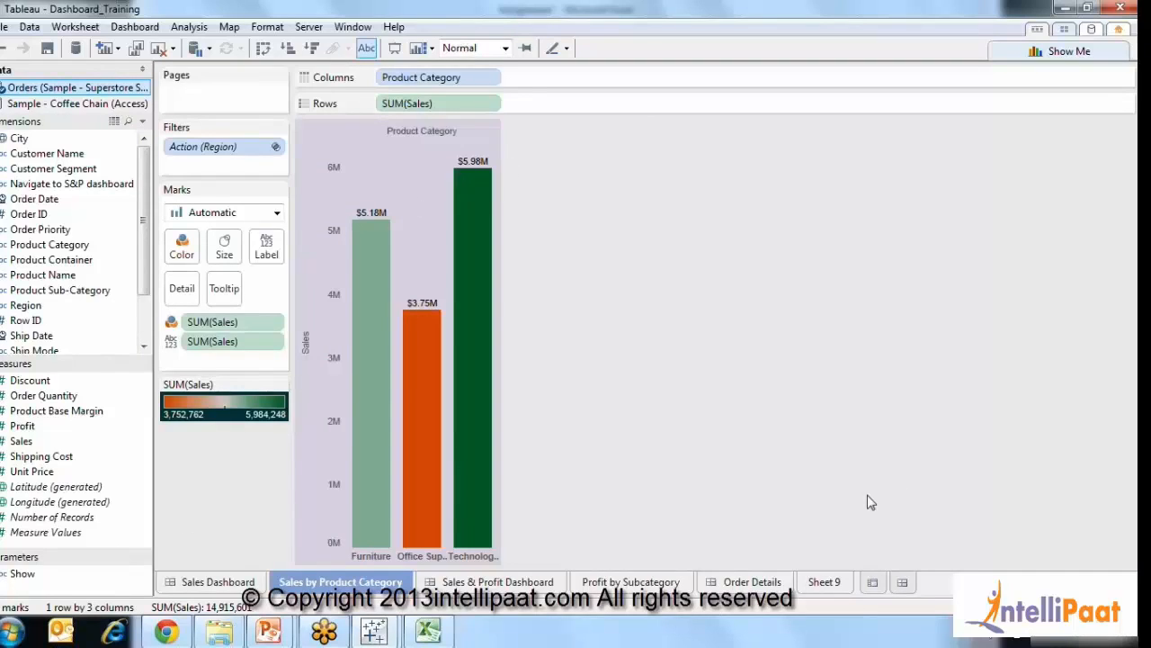
Try removing the Action (Region) filter from the Sales by Product Category worksheet, and undo the removal.
left_click(19, 582)
scroll(184, 180, "down", 2)
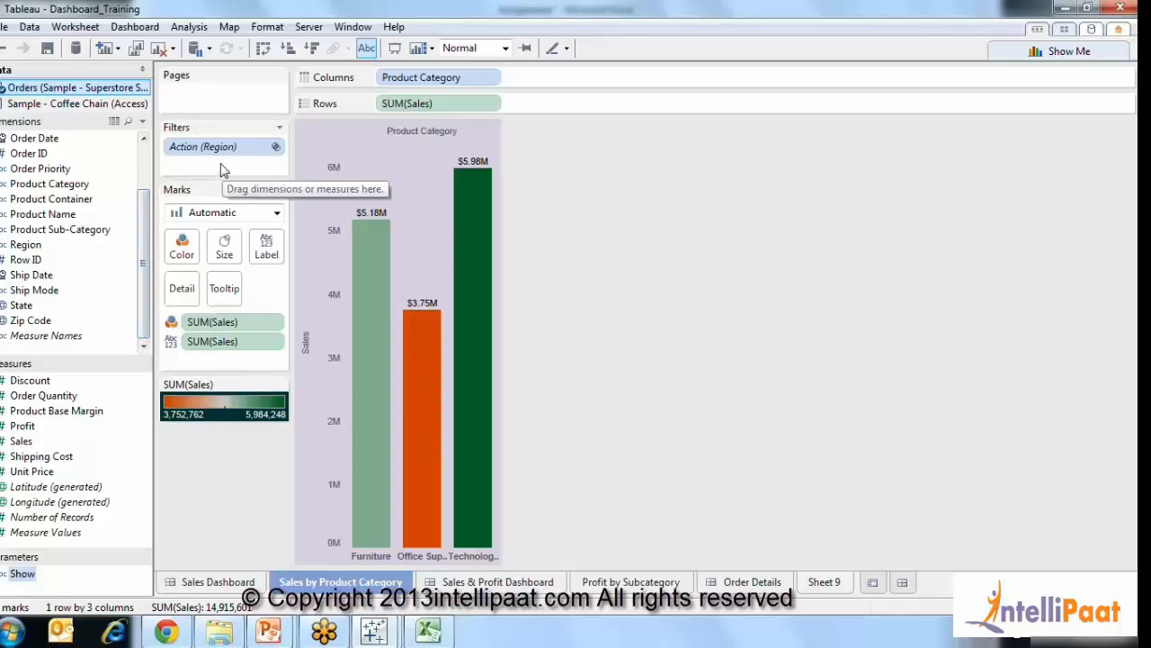
left_click_drag(218, 151, 781, 255)
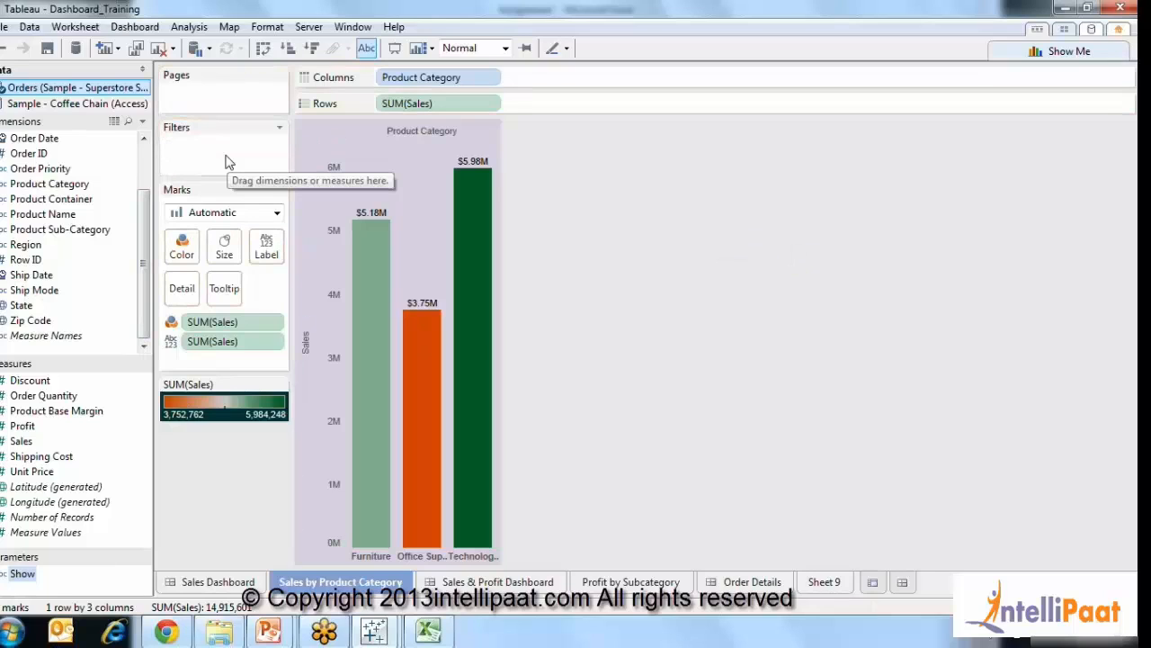
key("ctrl+z")
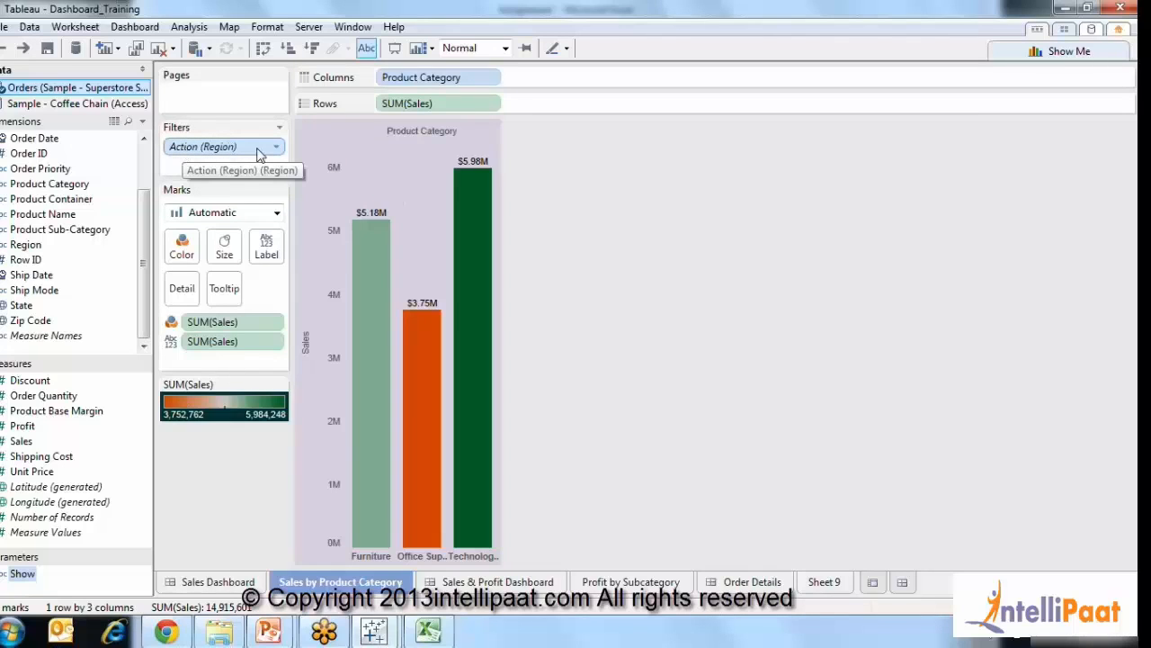
Examine the source and target sheets of the Filter 1 (generated) action on the Sales Dashboard.
left_click(218, 582)
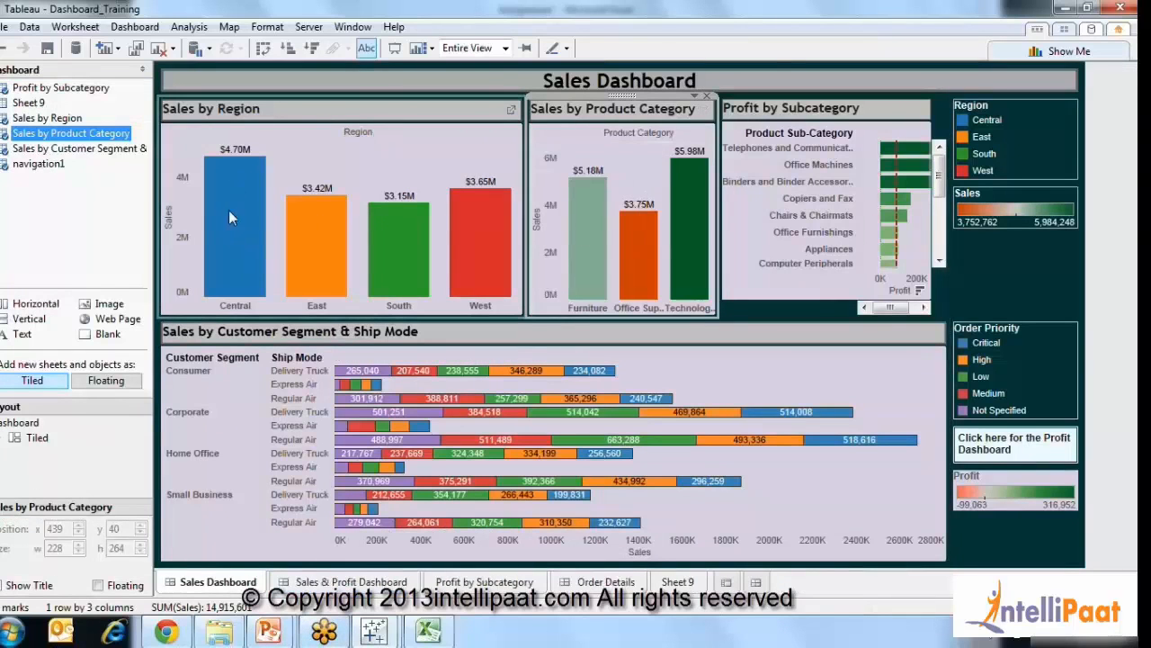
mouse_move(241, 231)
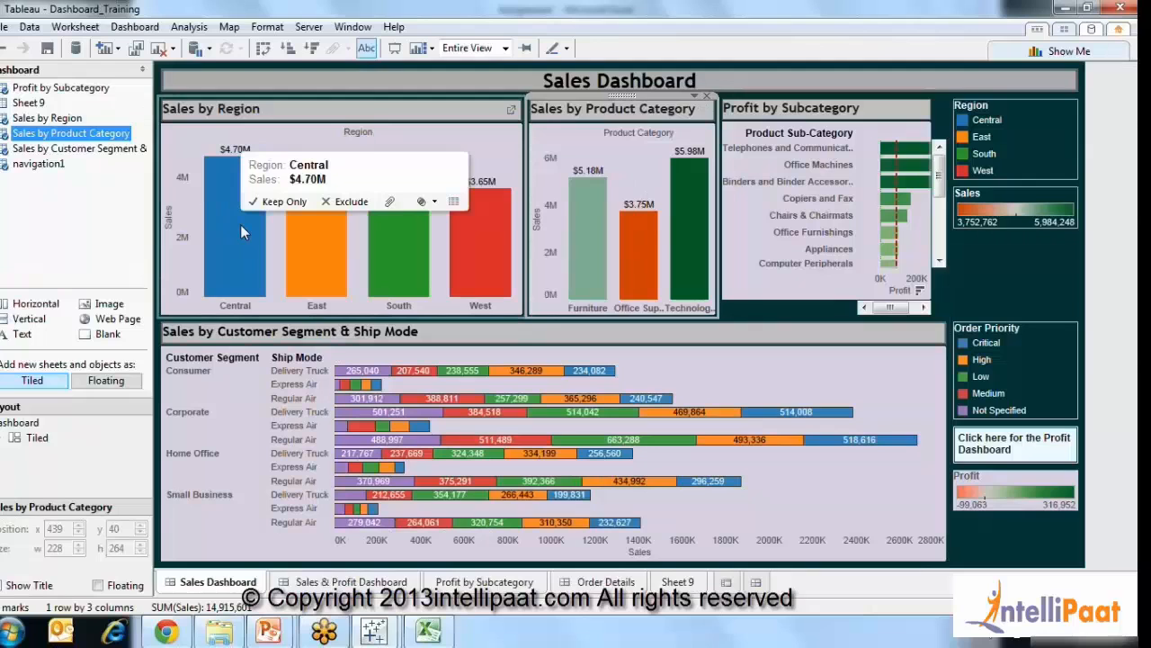
left_click(196, 30)
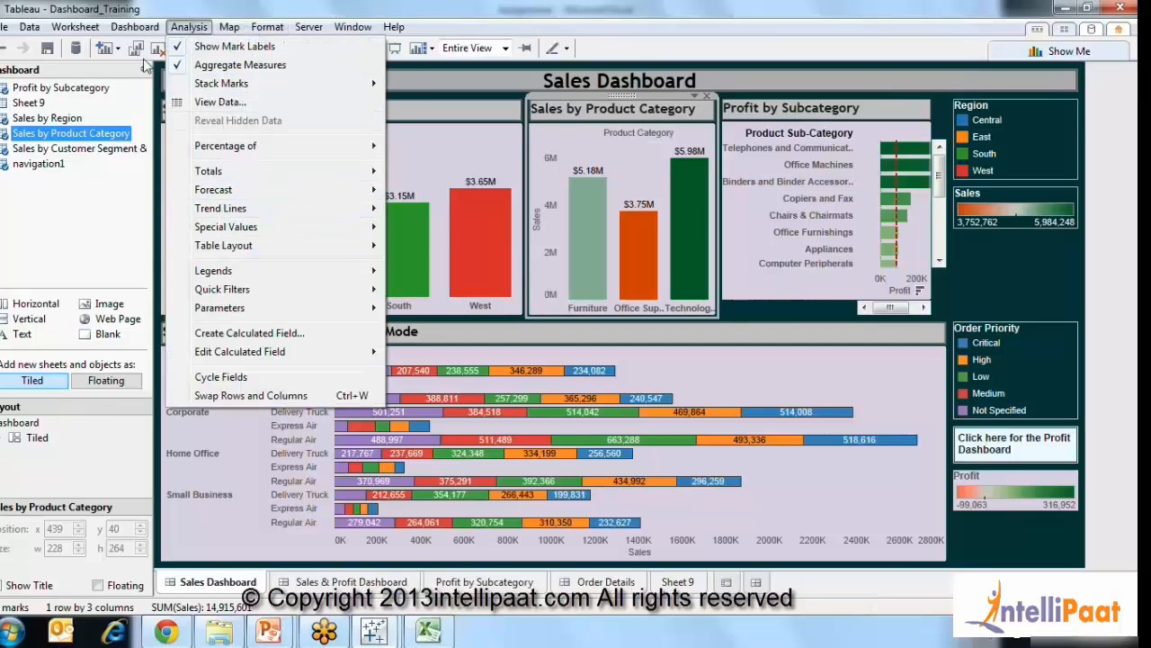
left_click(134, 26)
left_click(161, 134)
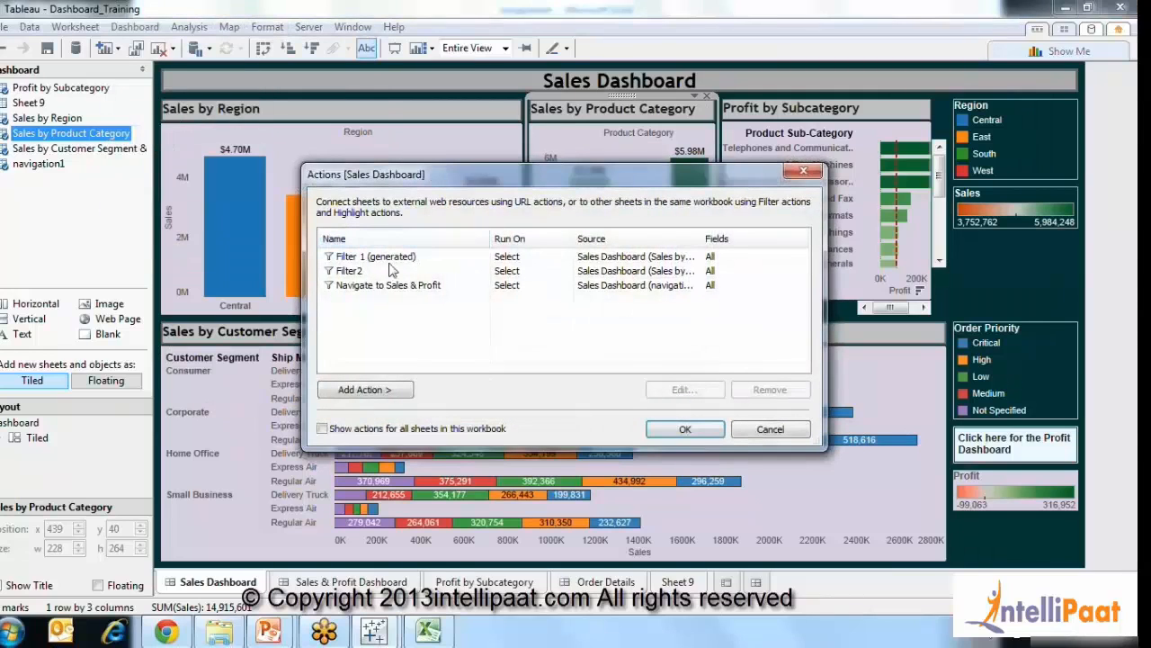
left_click(369, 258)
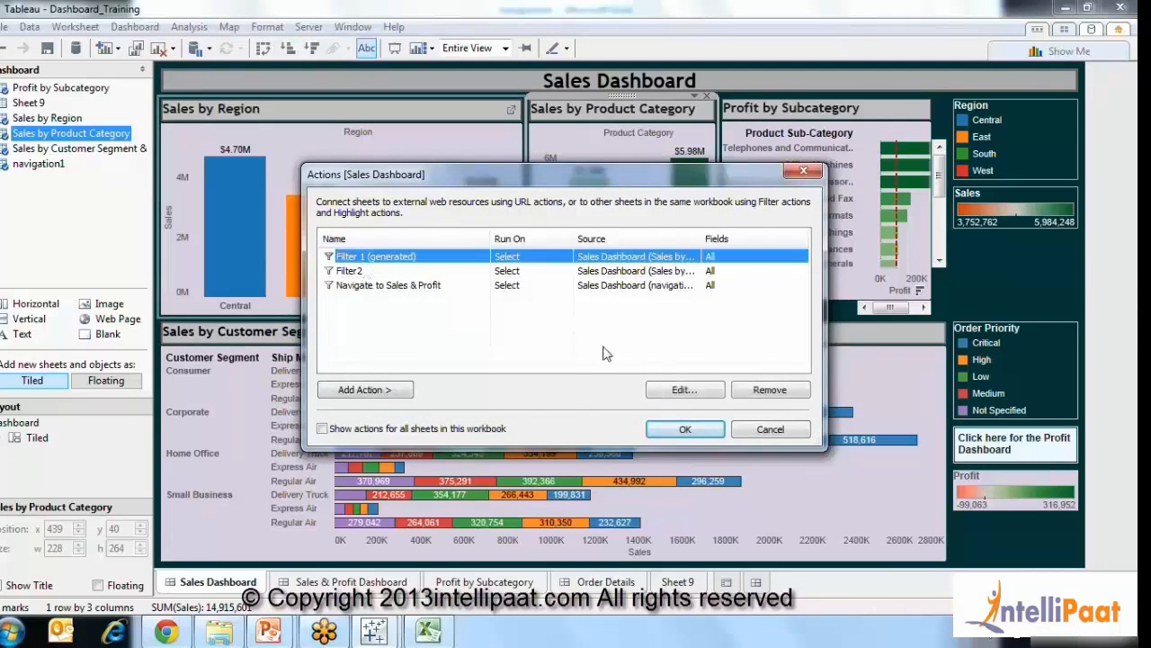
left_click(681, 388)
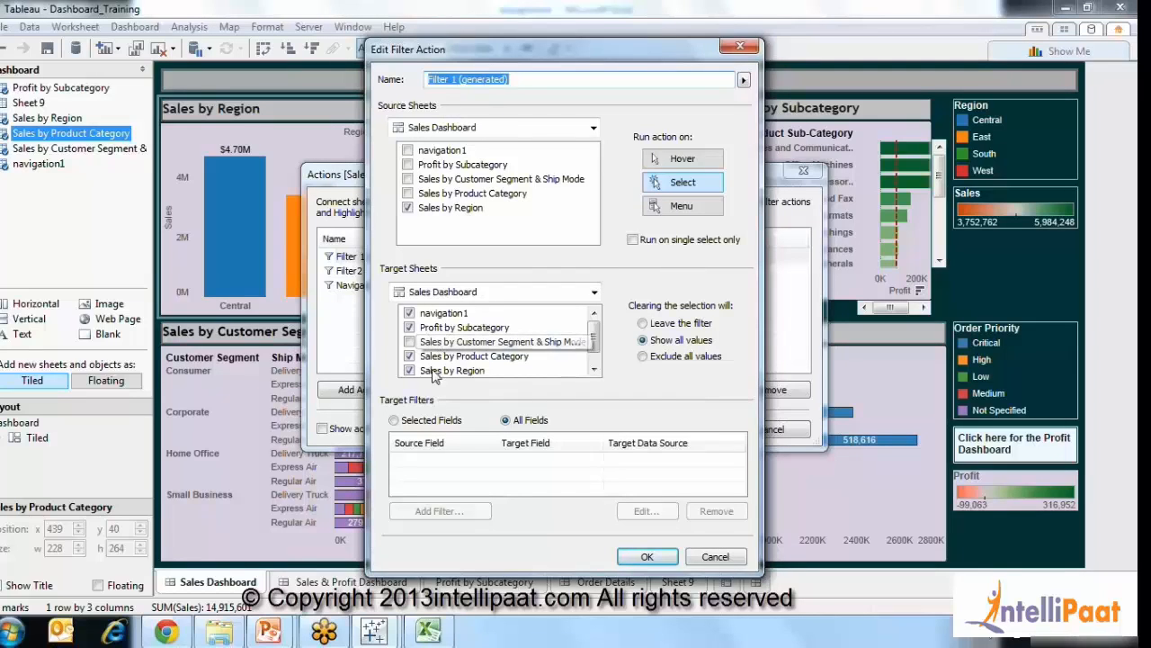
left_click(649, 557)
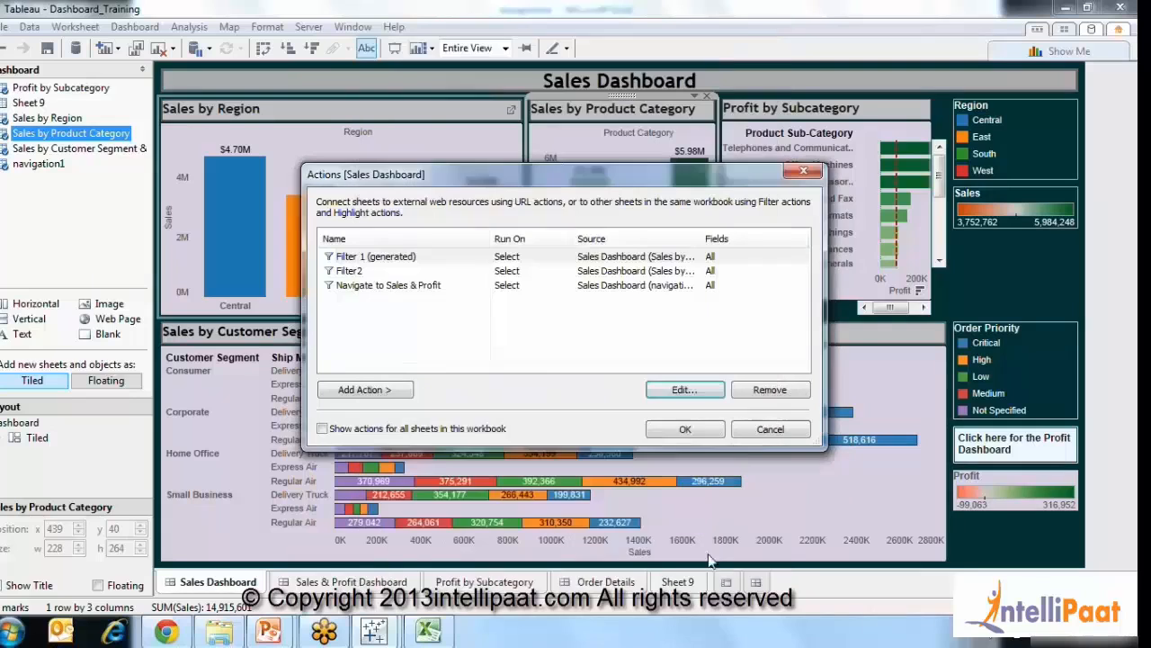
left_click(770, 429)
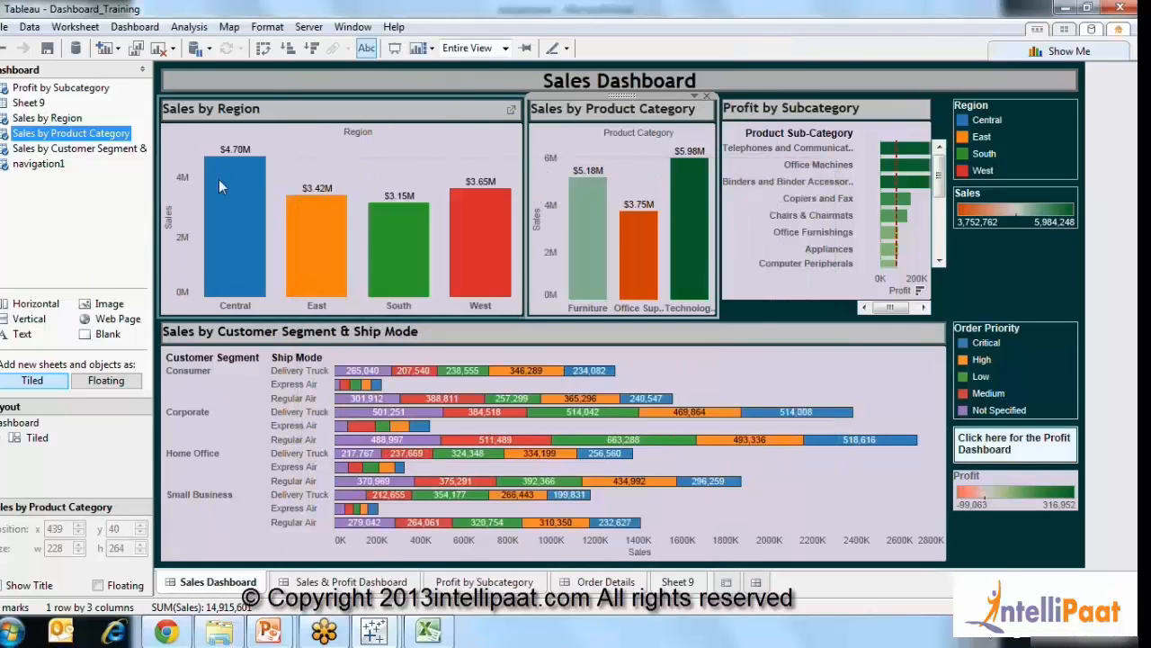
Reopen the Sales by Product Category worksheet and remove its Action (Region) filter.
mouse_move(252, 265)
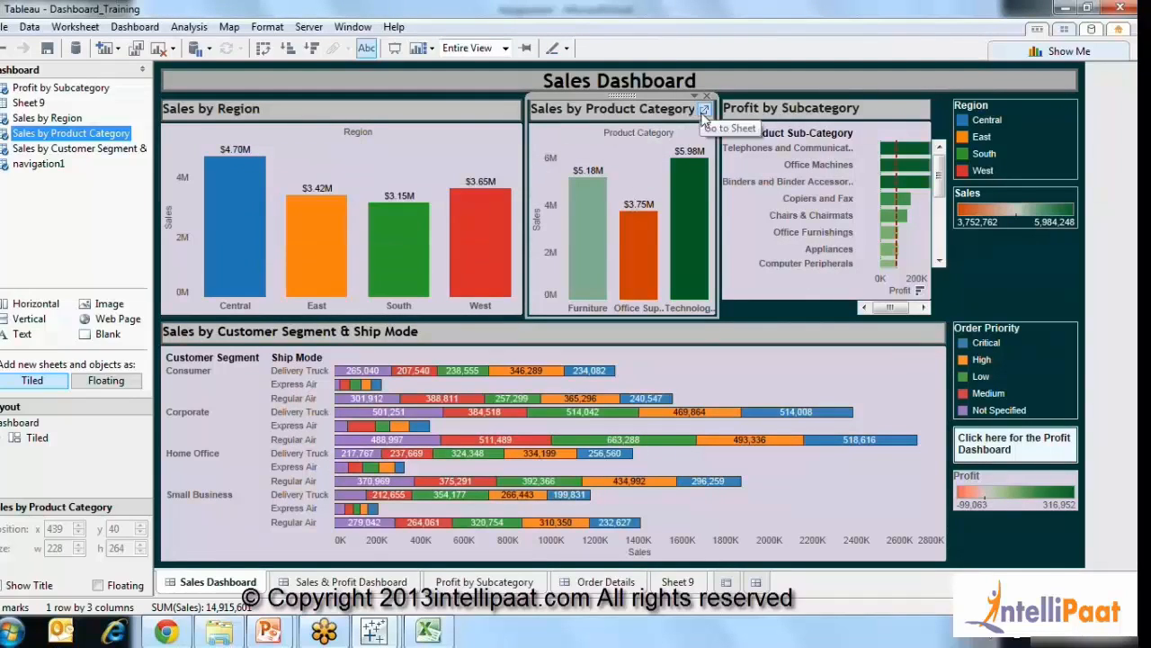
left_click(704, 110)
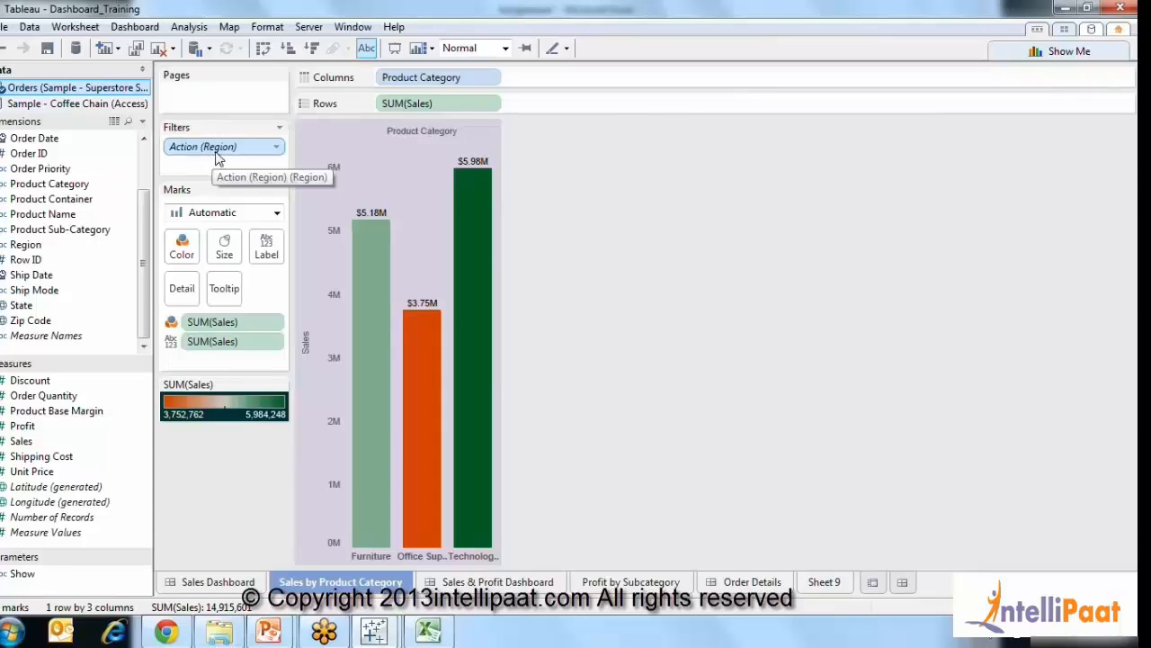
left_click_drag(216, 157, 840, 200)
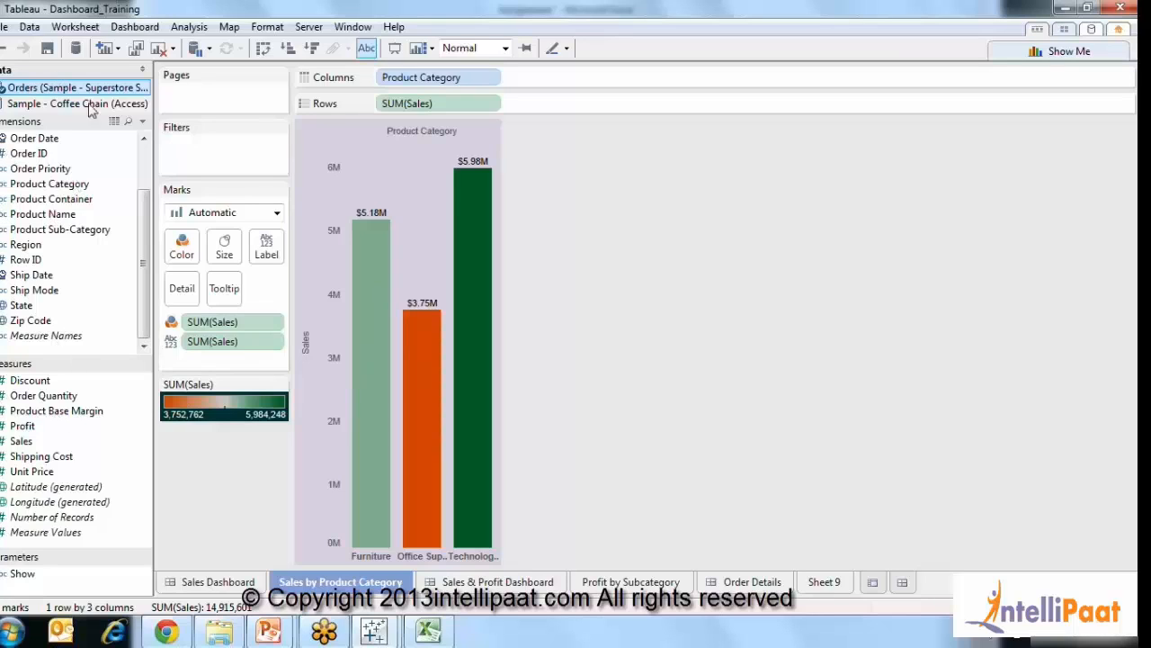
Start a Customer Name filter on the Sales by Product Category worksheet and set it to use all values.
left_click_drag(142, 260, 141, 334)
left_click_drag(27, 259, 714, 263)
left_click_drag(144, 264, 148, 223)
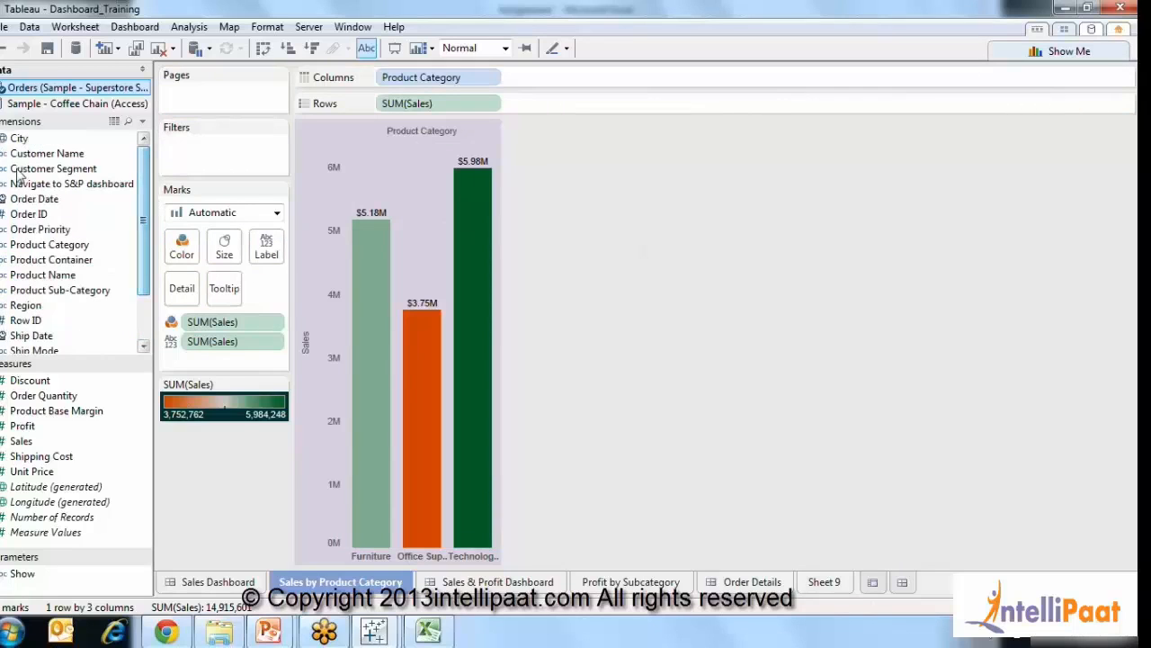
left_click_drag(32, 154, 198, 166)
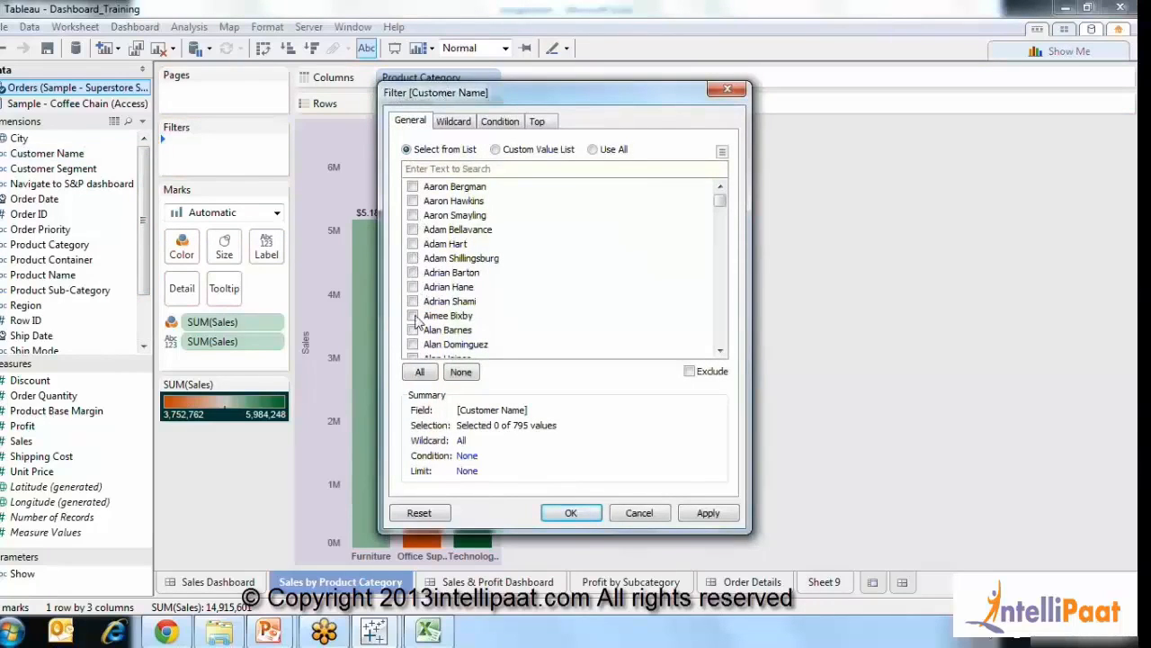
left_click(594, 150)
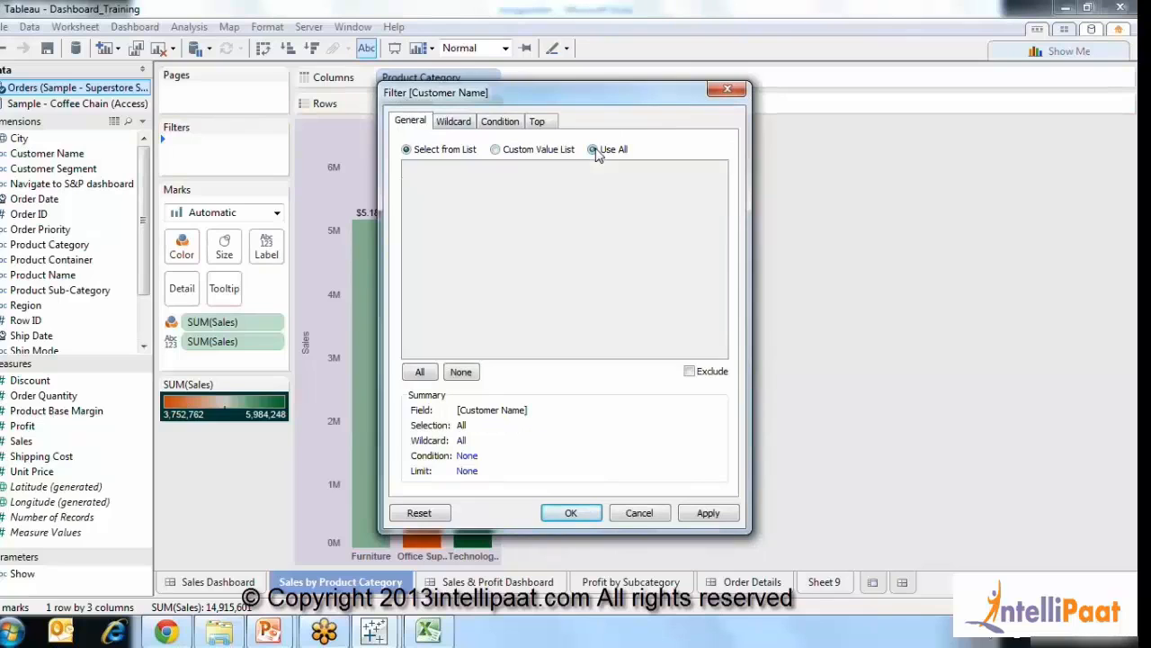
Give the Customer Name filter the formula condition [Show]="Product Category" and apply the filter.
left_click(507, 129)
left_click(407, 331)
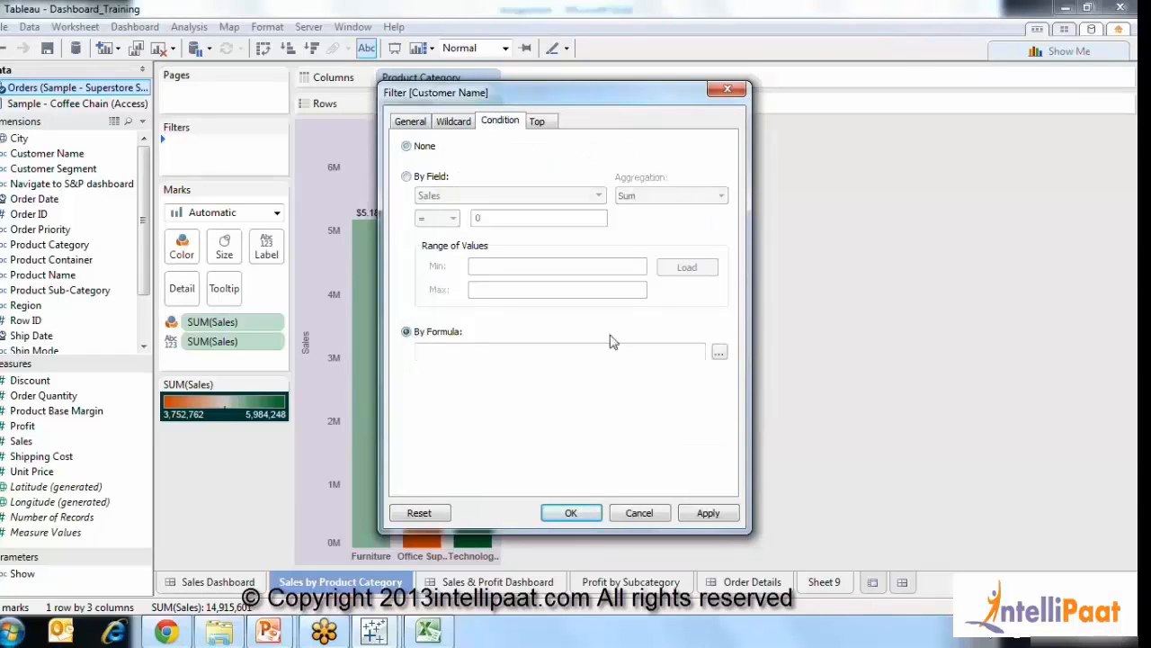
left_click(720, 352)
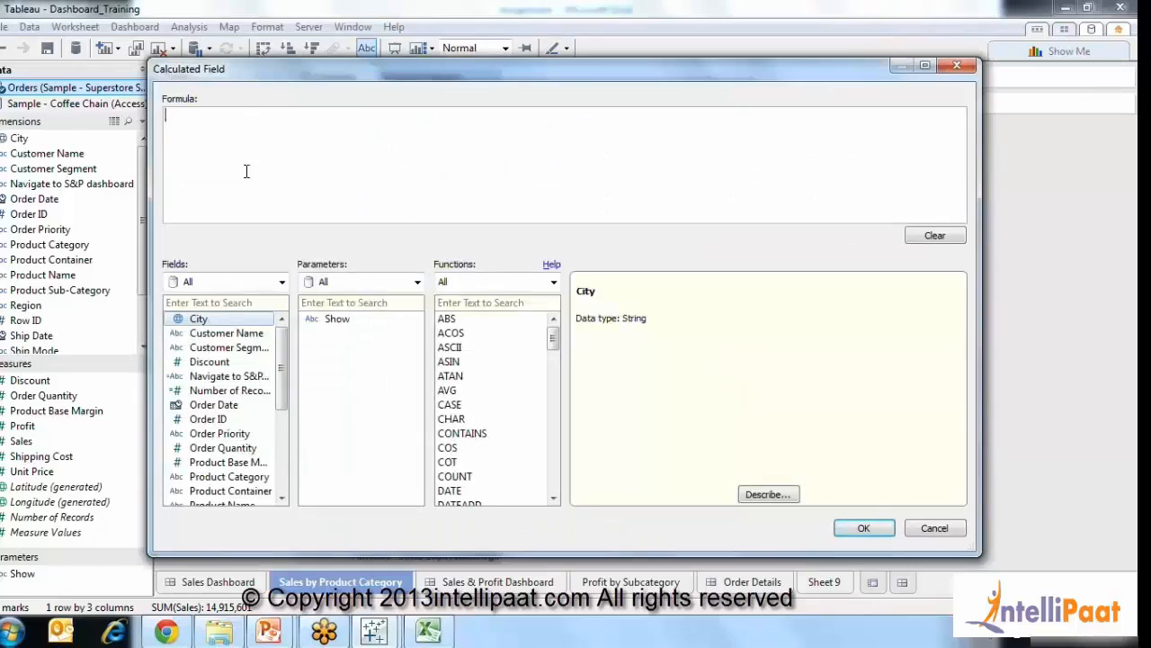
double_click(336, 320)
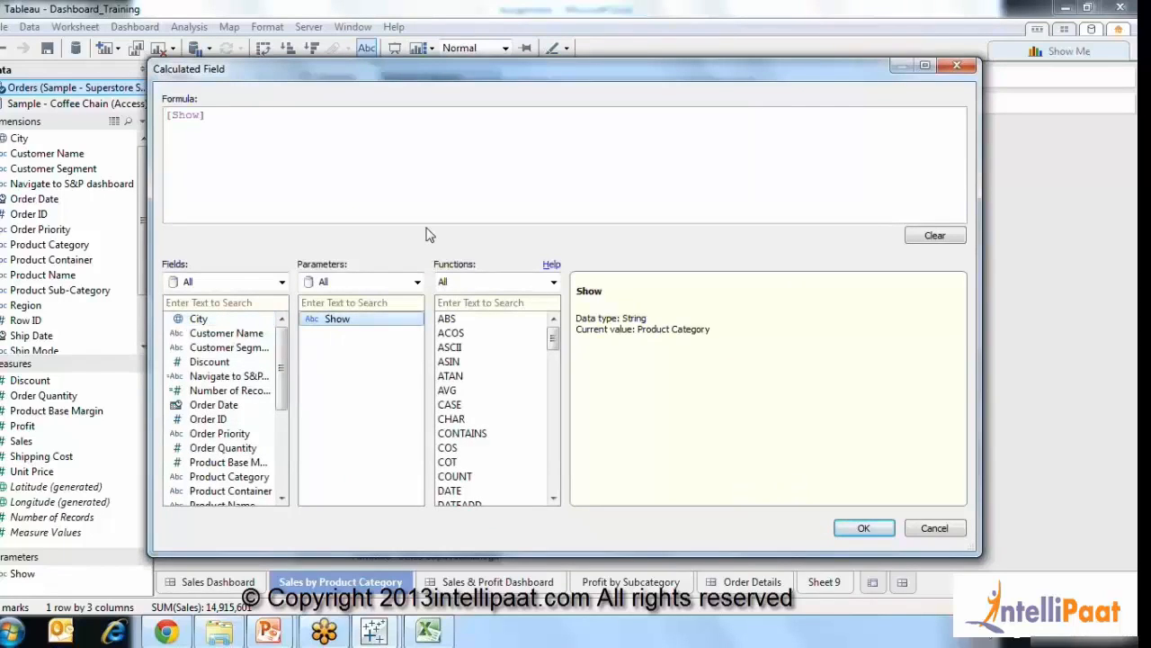
type("=\"")
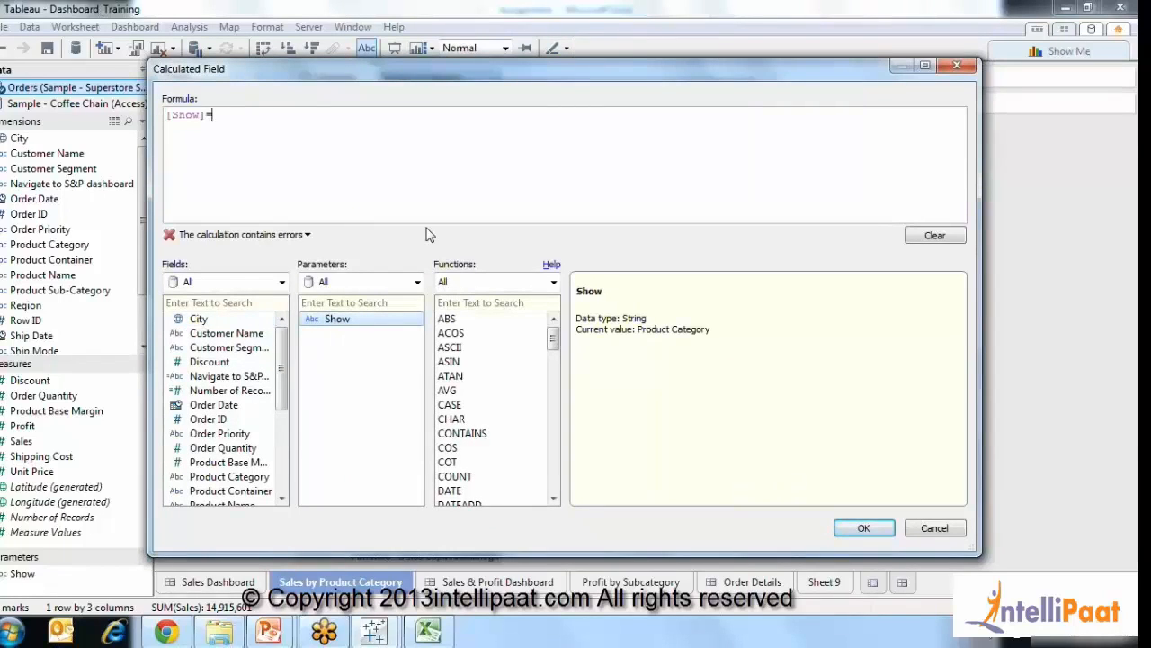
type("Product Subcategory")
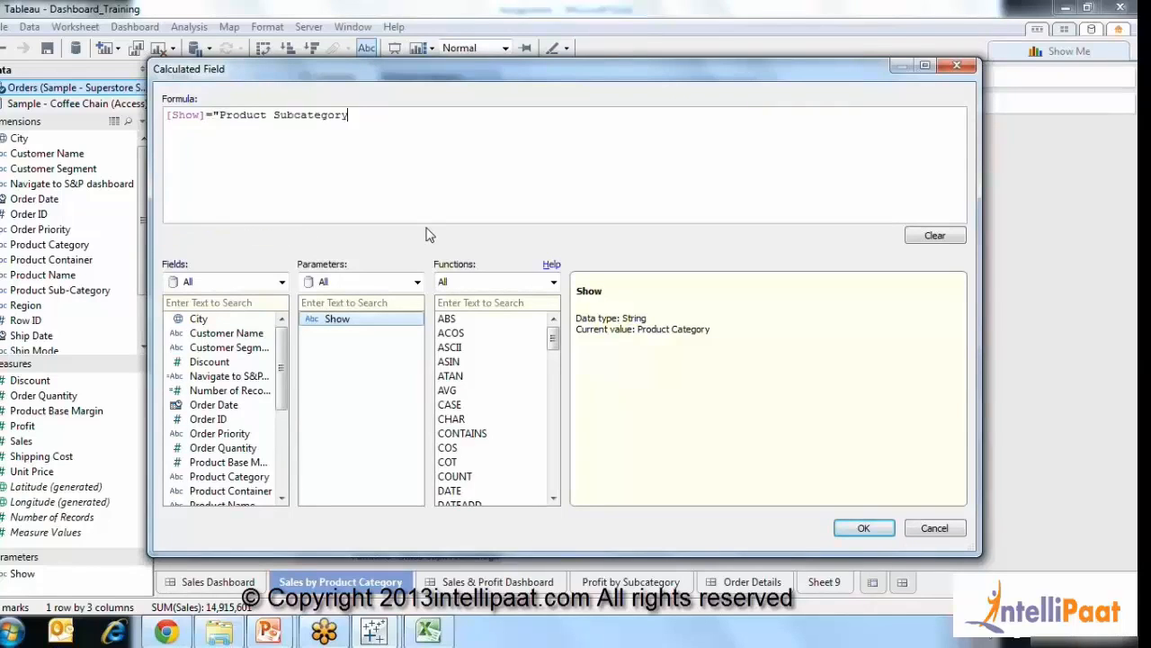
left_click_drag(301, 114, 281, 111)
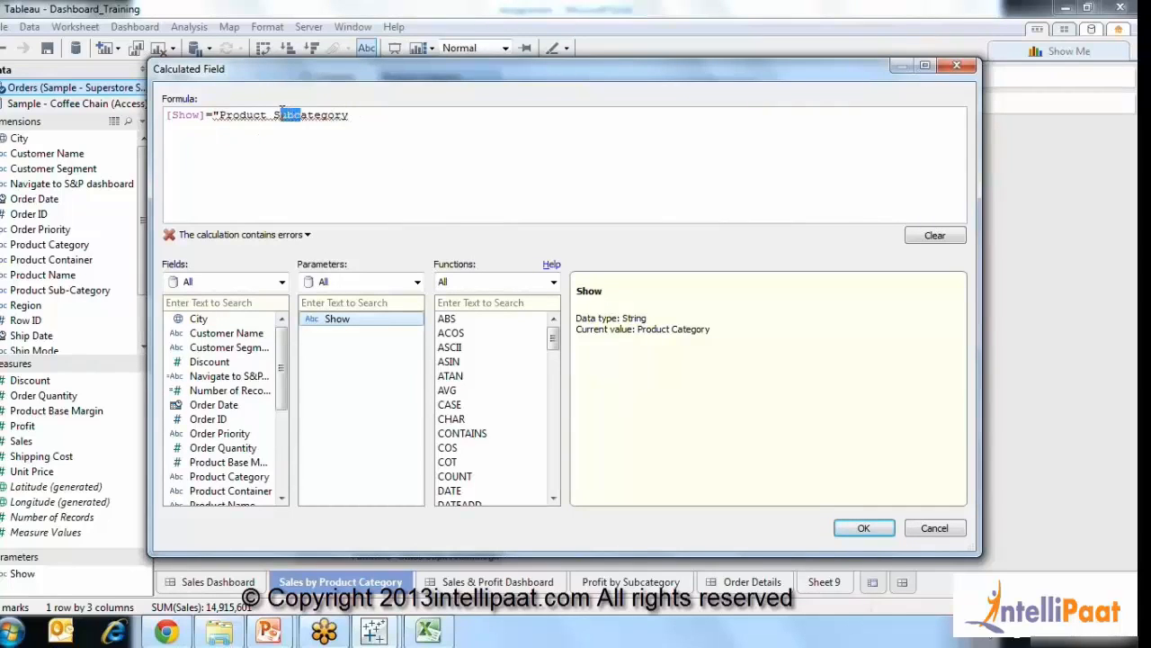
type("C")
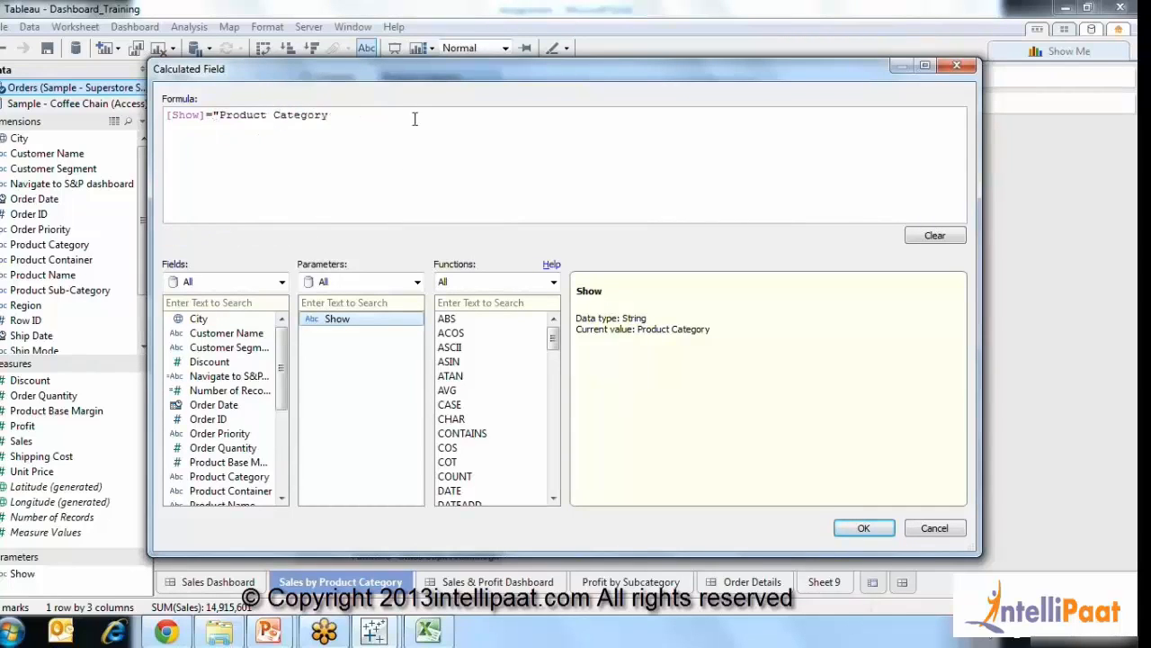
type("\"")
left_click(863, 528)
left_click(567, 511)
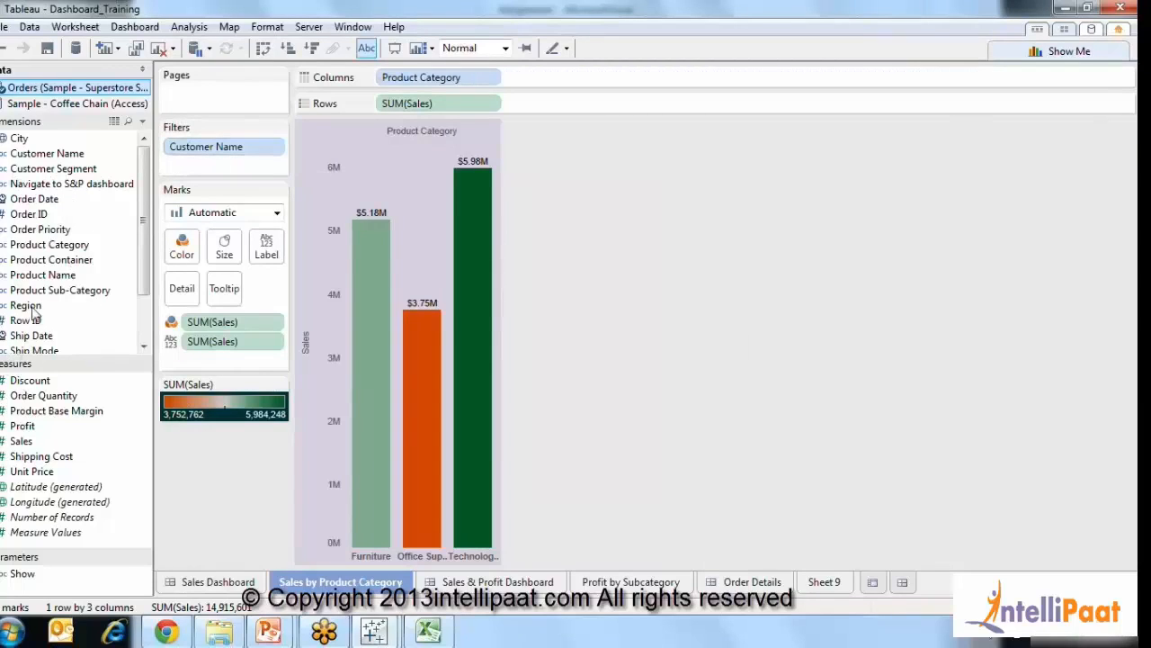
Review the formula condition of the Customer Name filter without changing it.
left_click(278, 149)
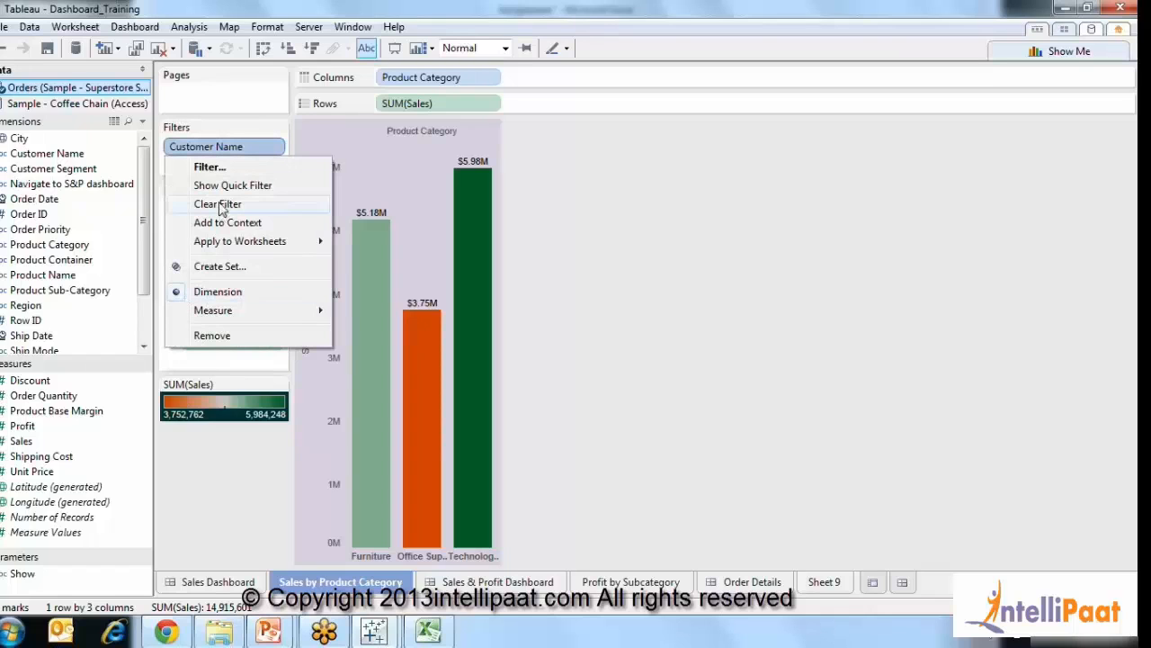
left_click(207, 167)
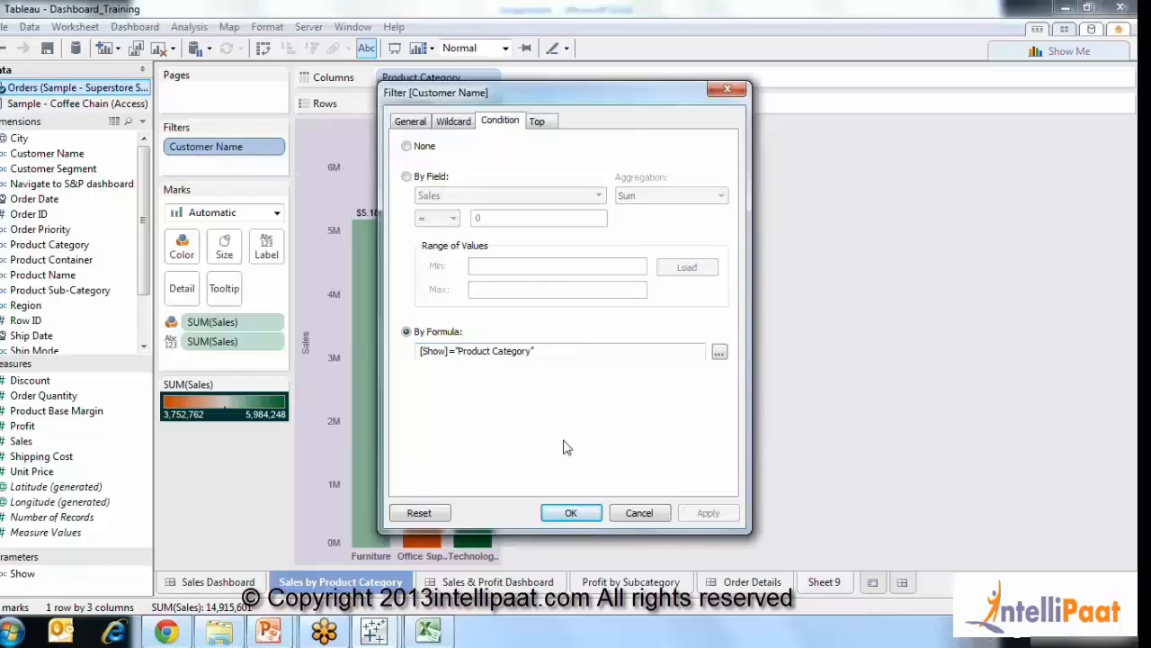
left_click(651, 515)
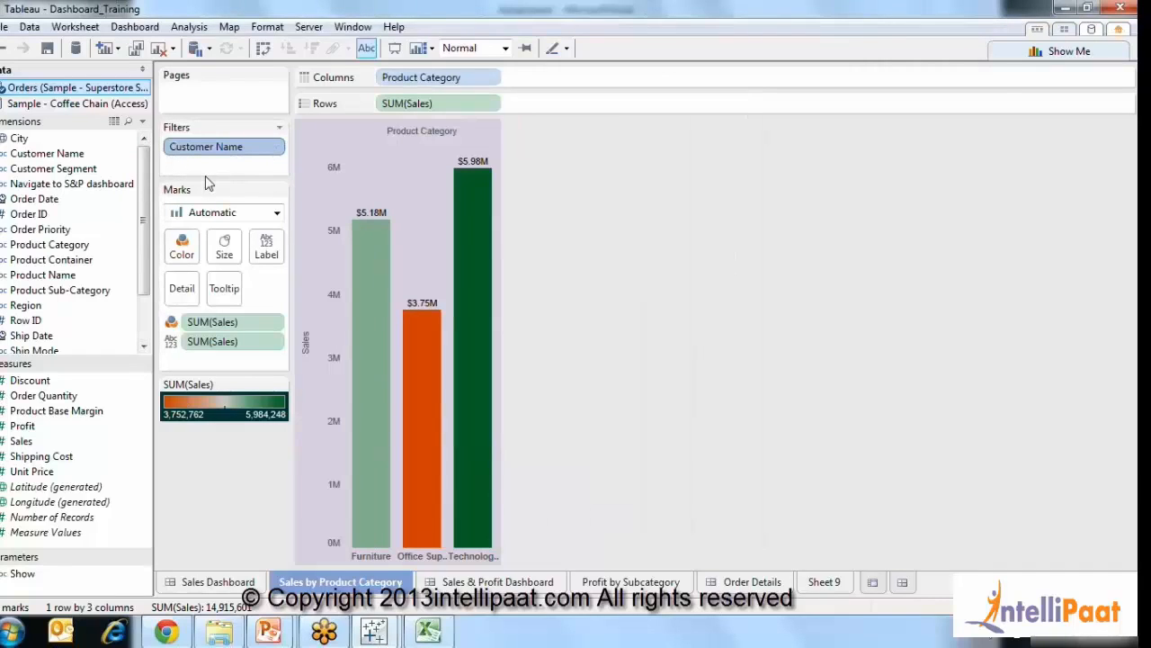
Display the Show parameter control on the worksheet and test it by switching to Product Subcategory and back to Product Category.
right_click(23, 576)
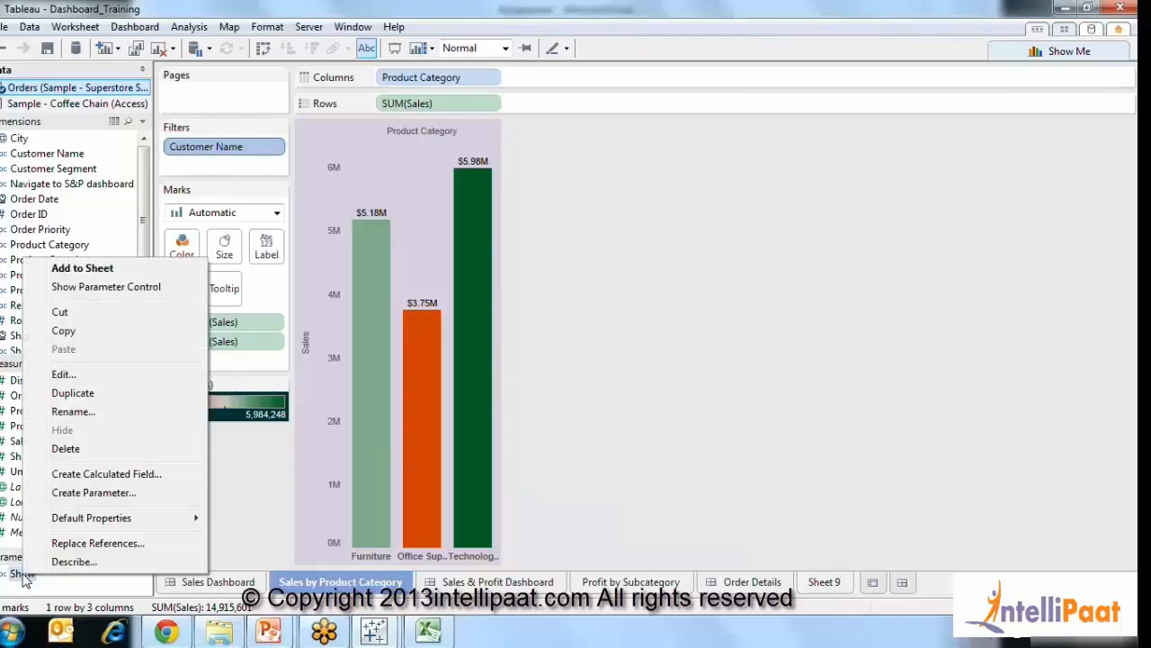
left_click(115, 287)
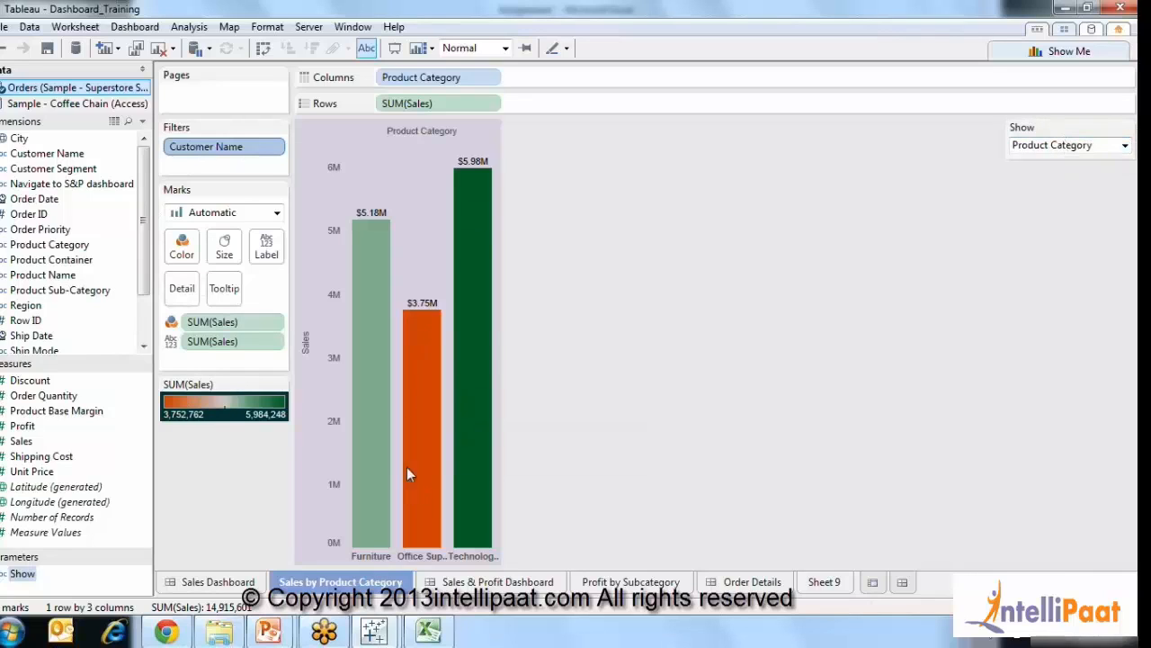
left_click(1077, 148)
left_click(1061, 173)
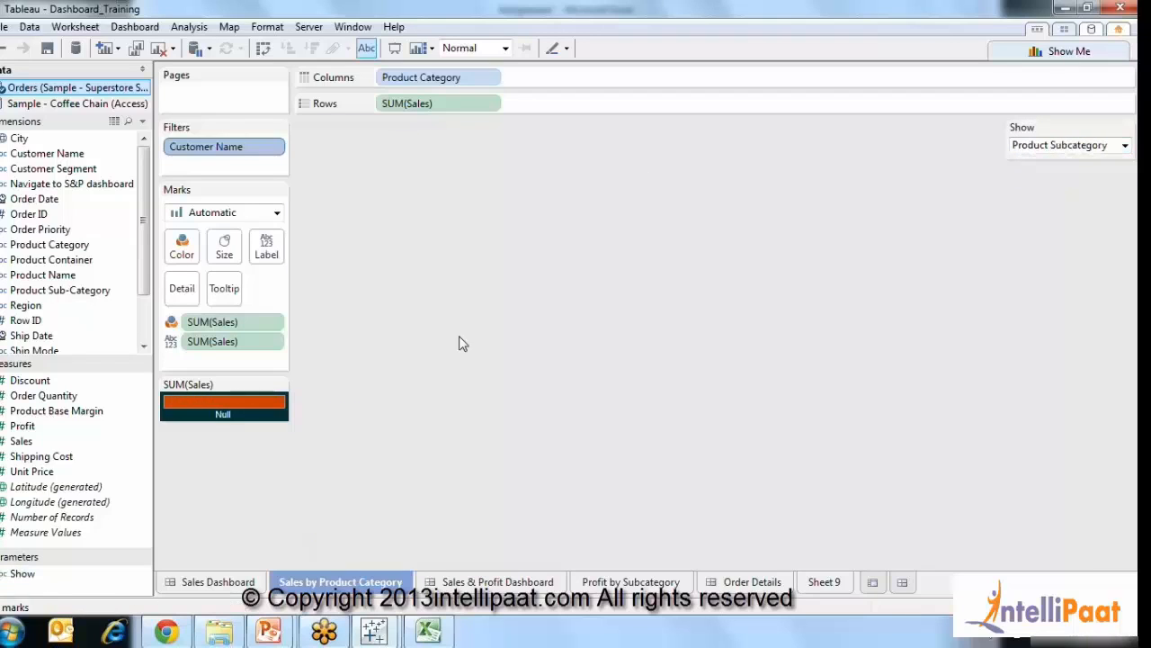
left_click(1124, 144)
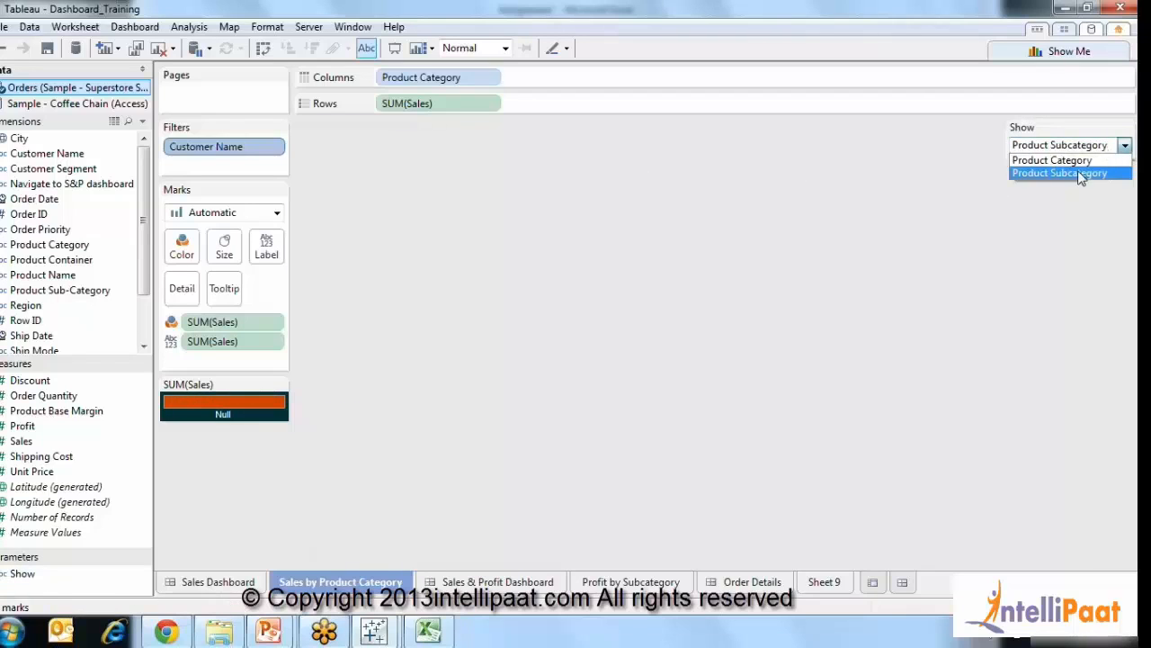
left_click(1052, 161)
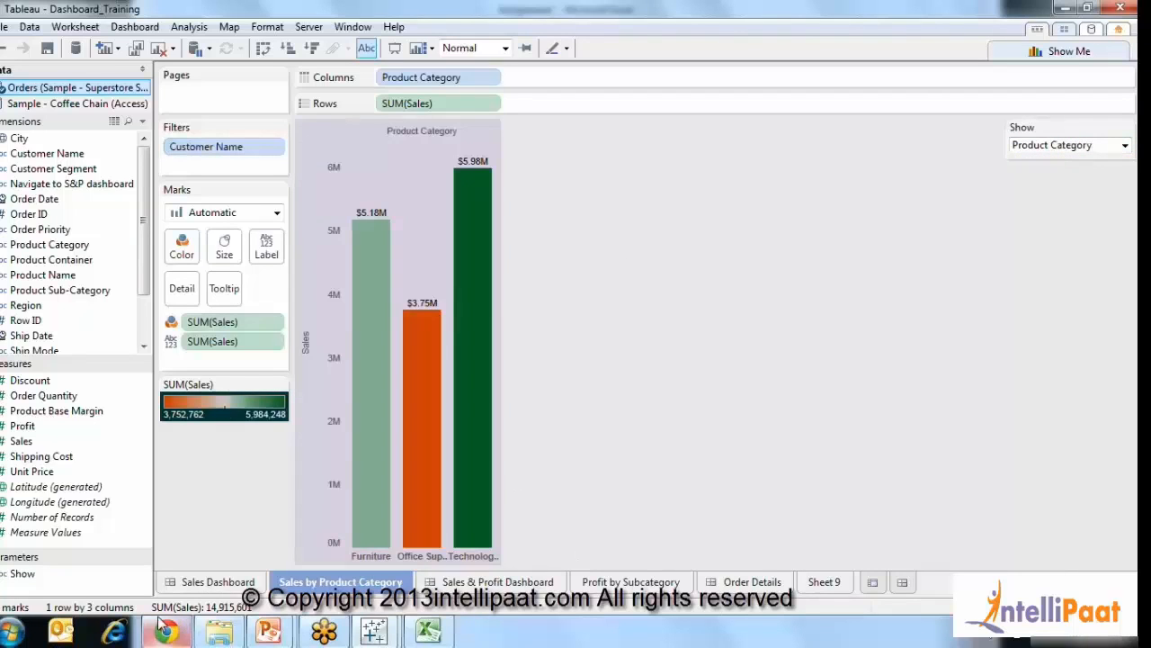
Go from the Sales Dashboard to the Profit by Subcategory worksheet and start a Customer Name filter set to use all values.
left_click(218, 582)
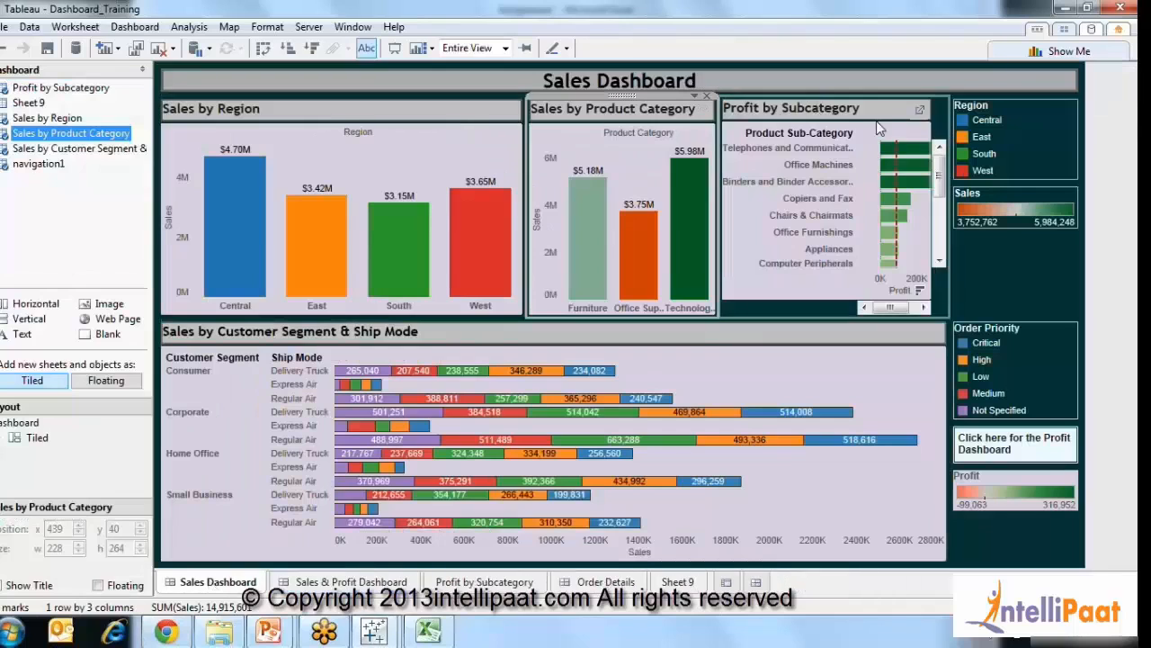
left_click(917, 119)
left_click(921, 109)
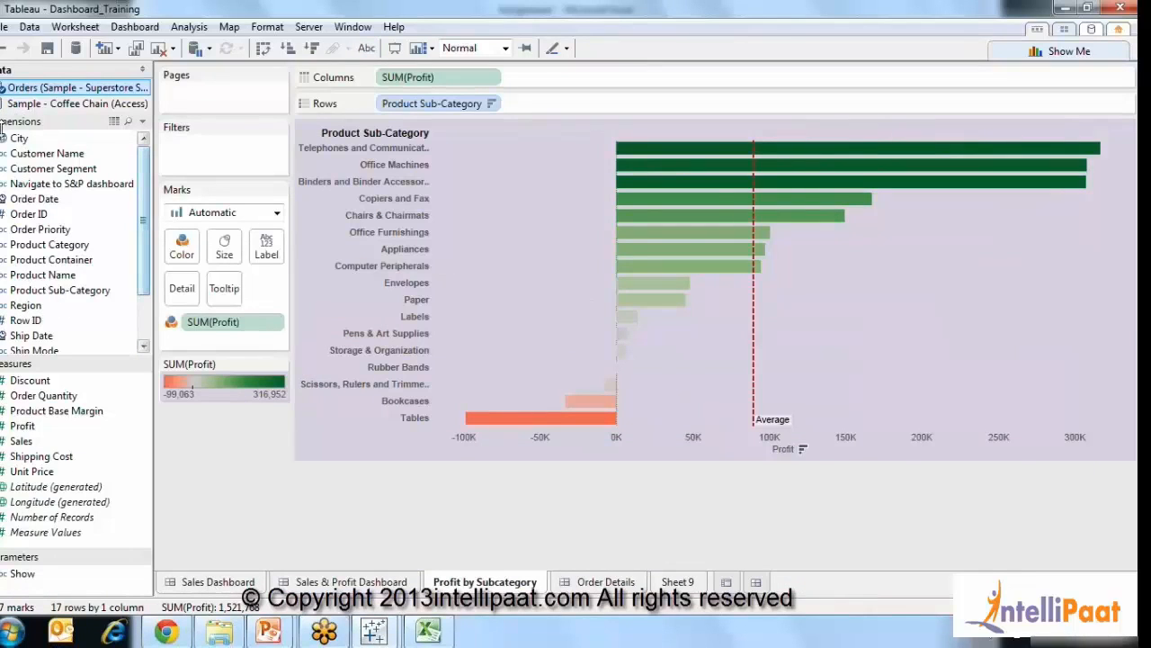
left_click_drag(18, 156, 225, 164)
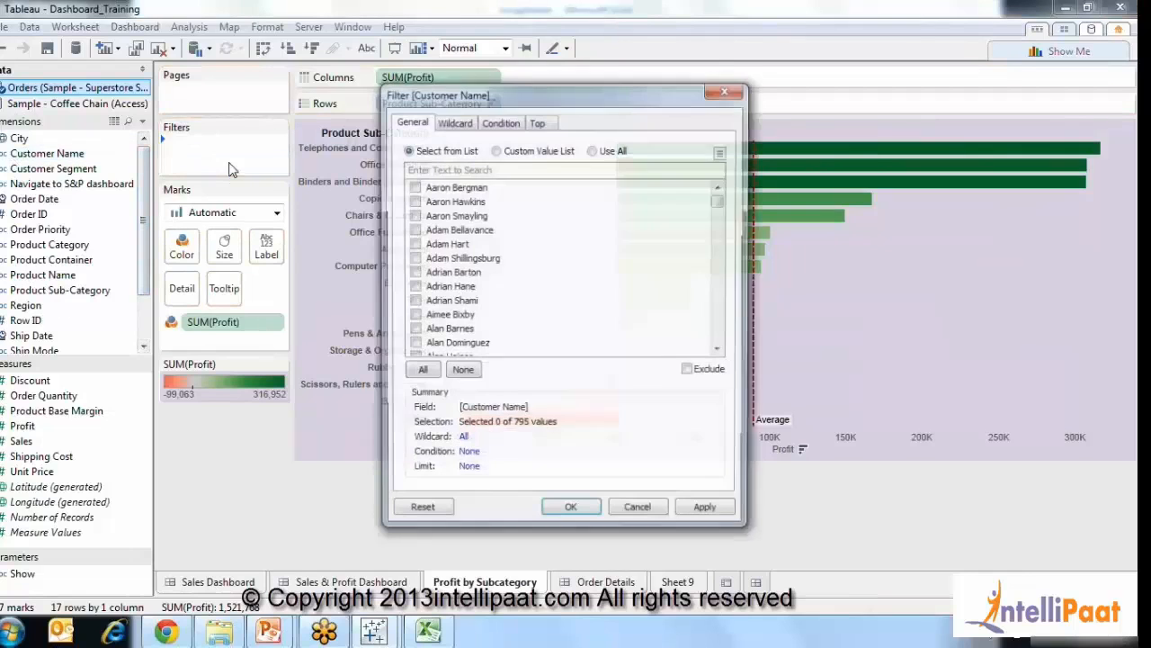
left_click(594, 151)
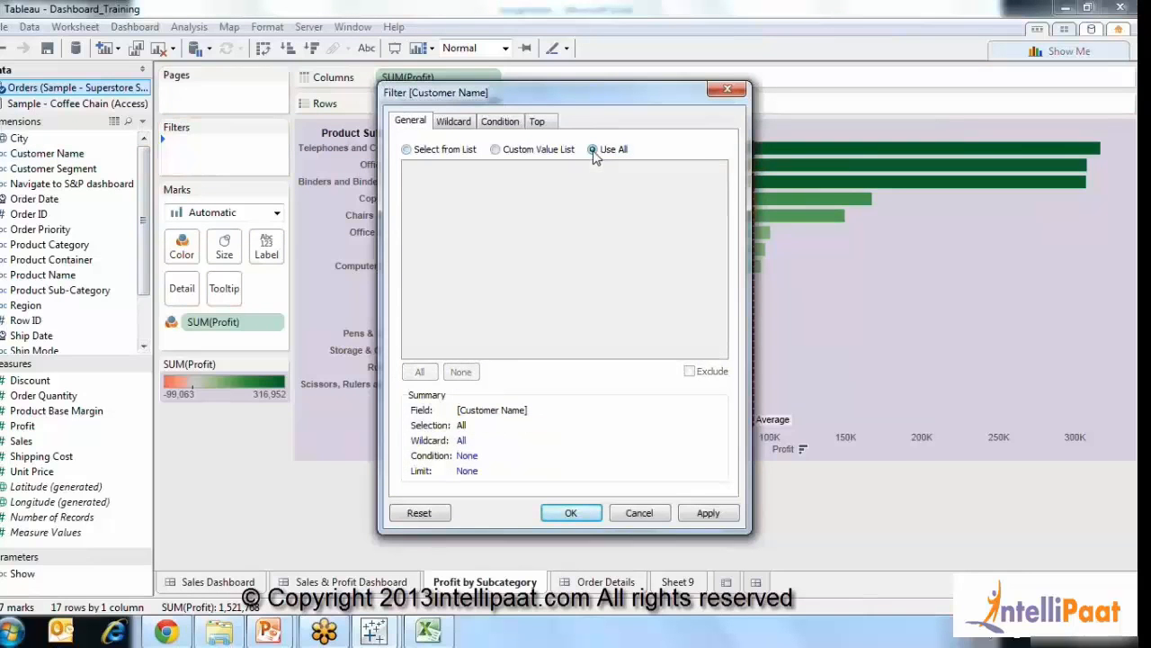
Give the Customer Name filter the formula condition [Show]="Product Subcategory" and apply the filter.
left_click(506, 120)
left_click(408, 332)
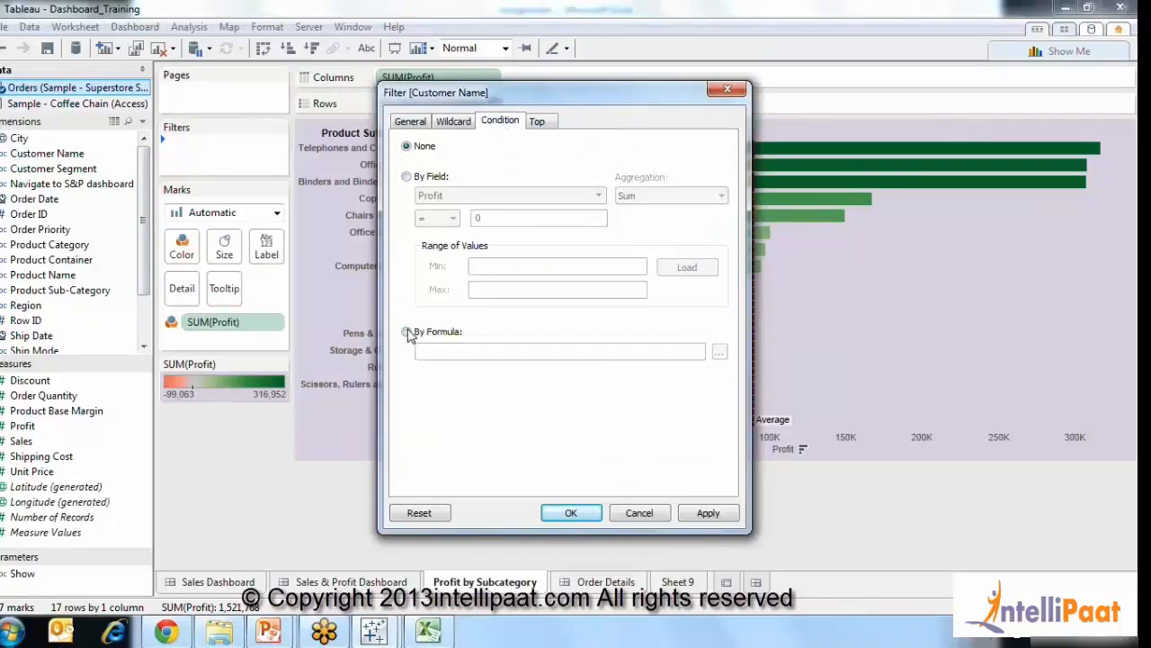
left_click(720, 352)
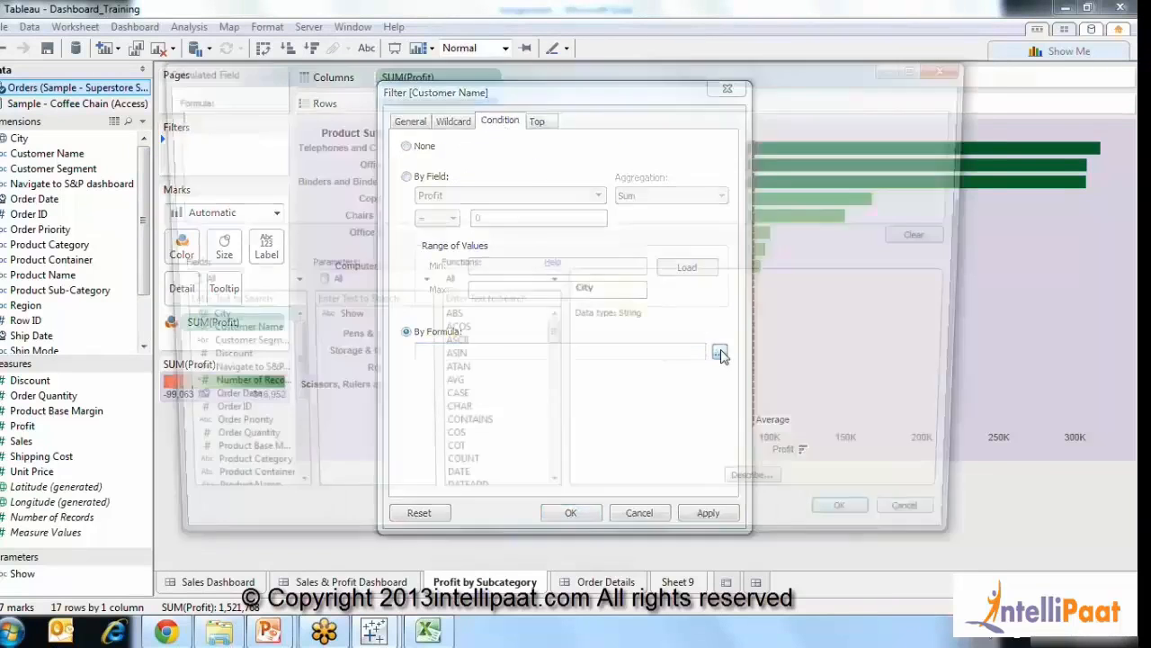
double_click(346, 323)
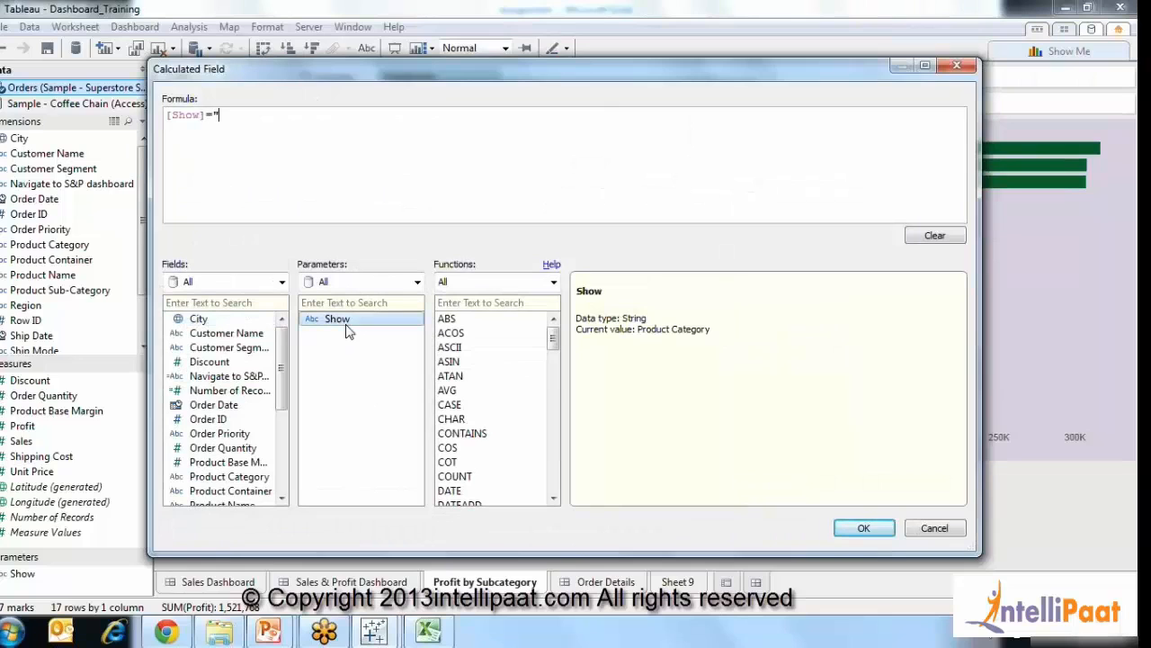
type("=\"Product Subcategory\"")
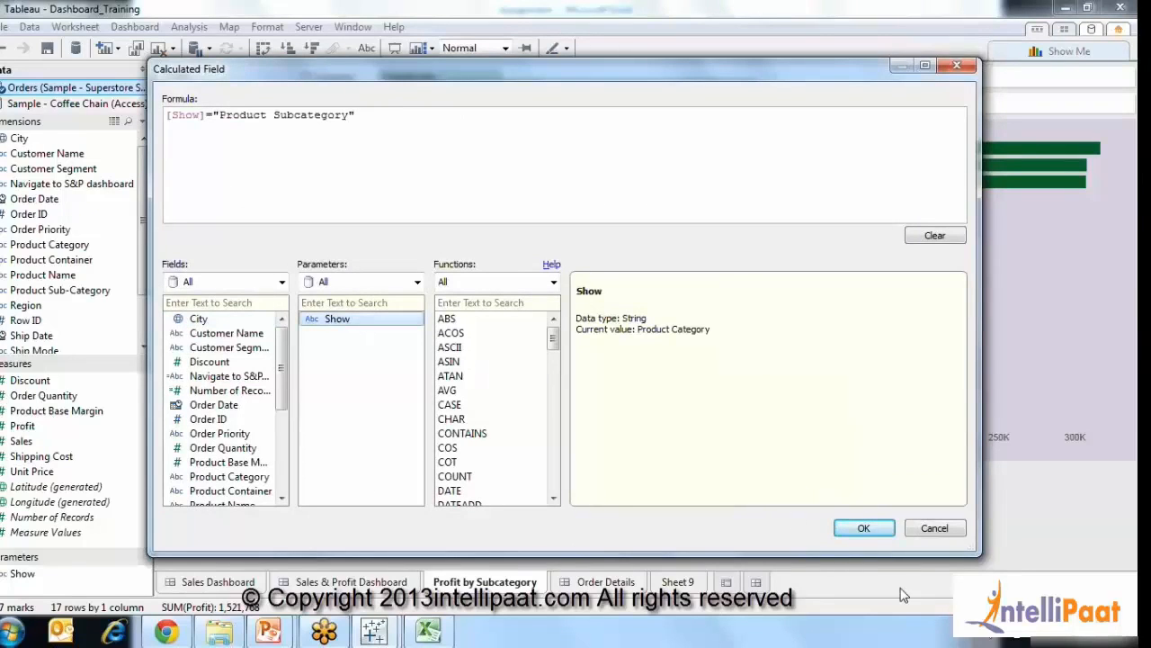
left_click(863, 528)
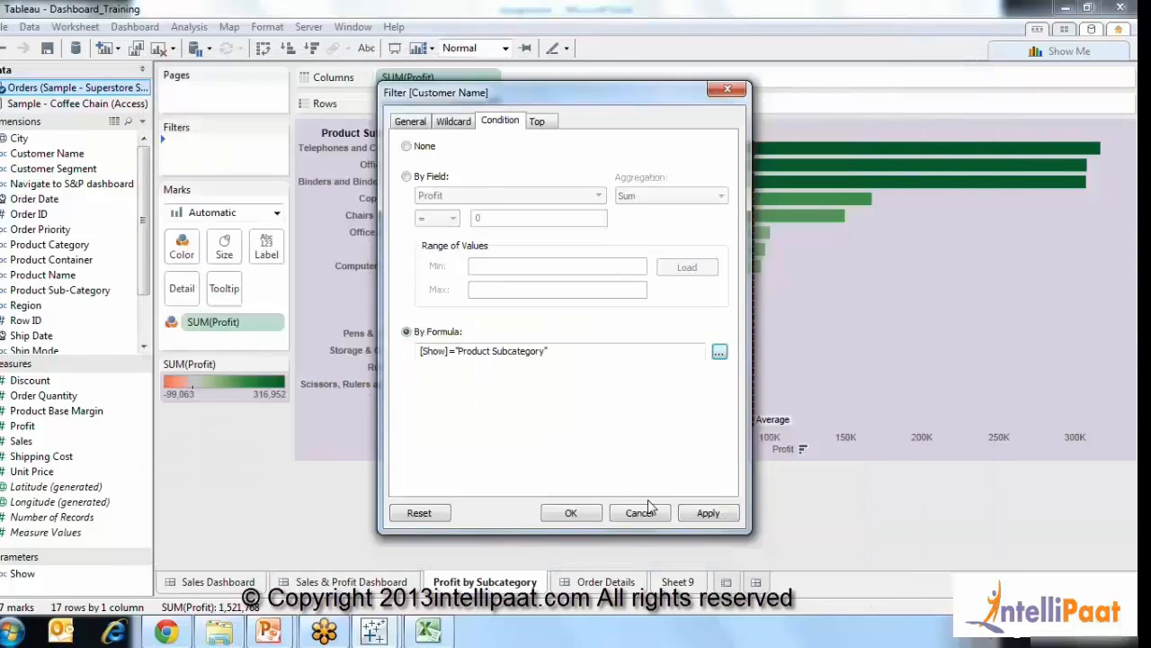
left_click(709, 515)
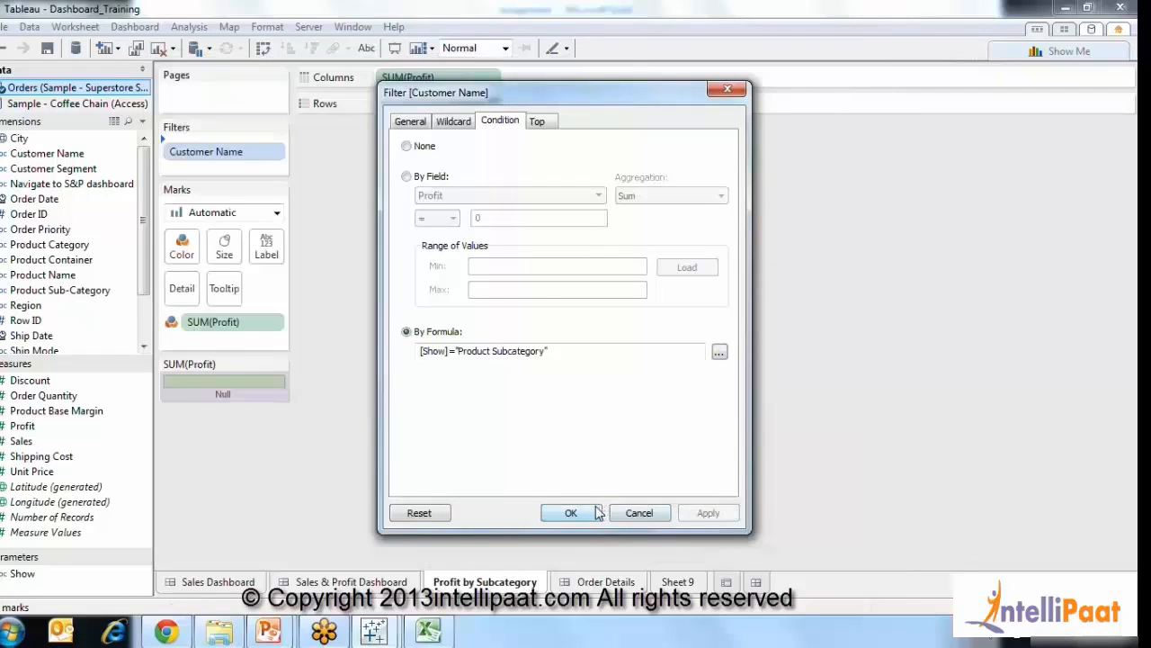
left_click(589, 512)
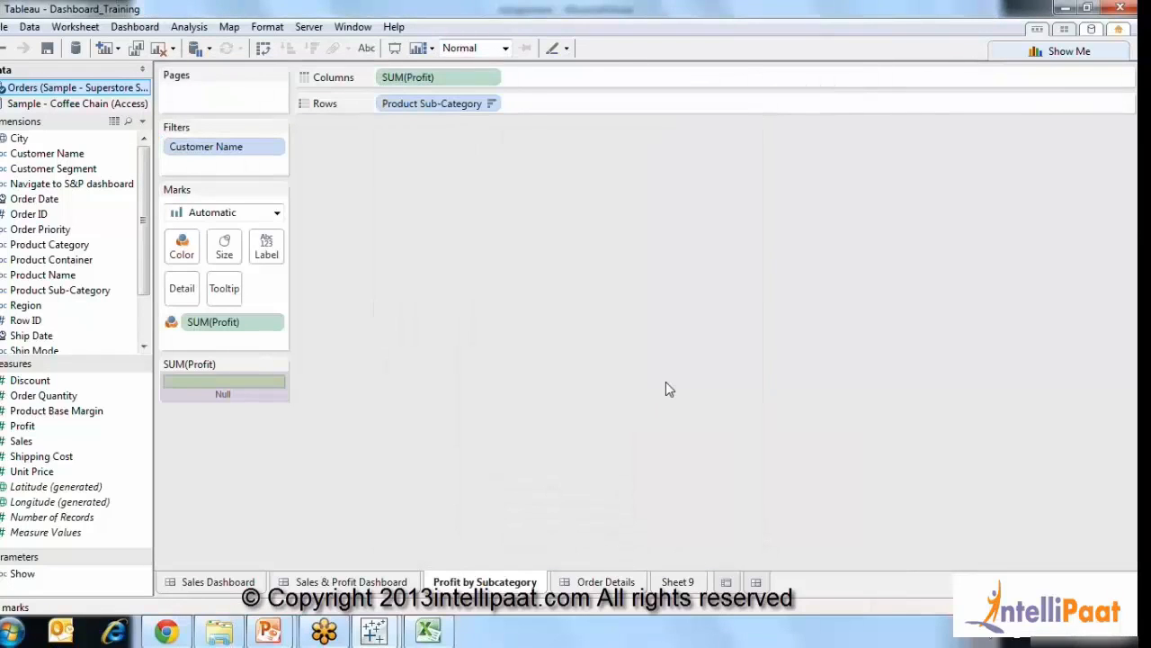
Add the Show parameter control to the Sales Dashboard and place it between the Region and Sales legends.
left_click(219, 582)
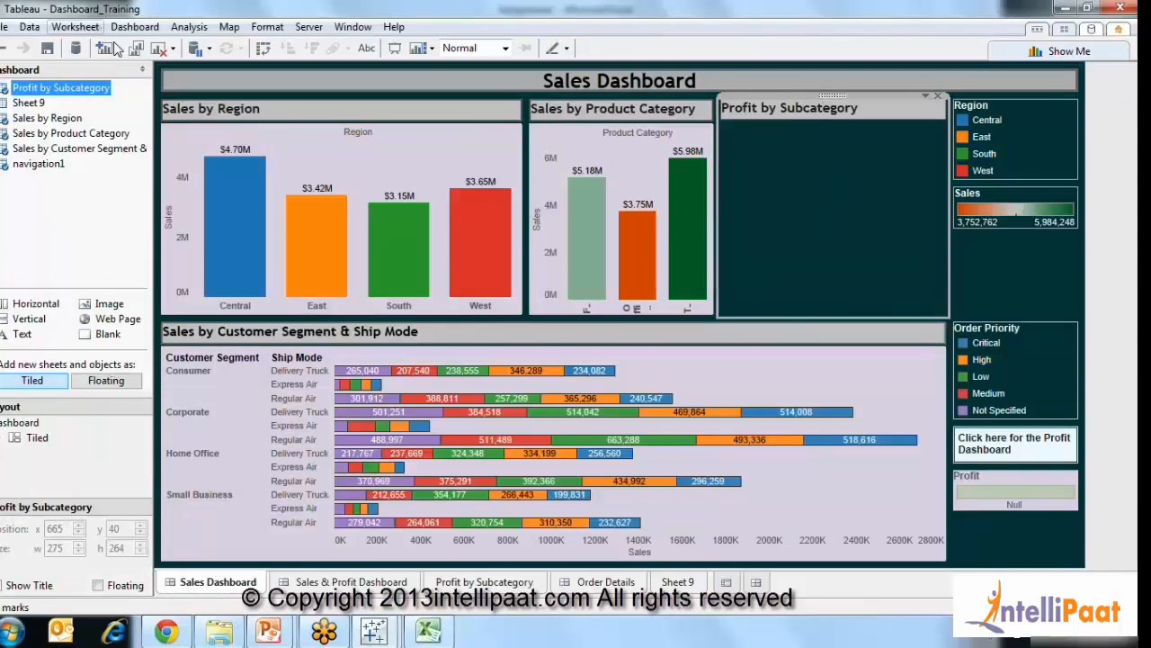
left_click(144, 72)
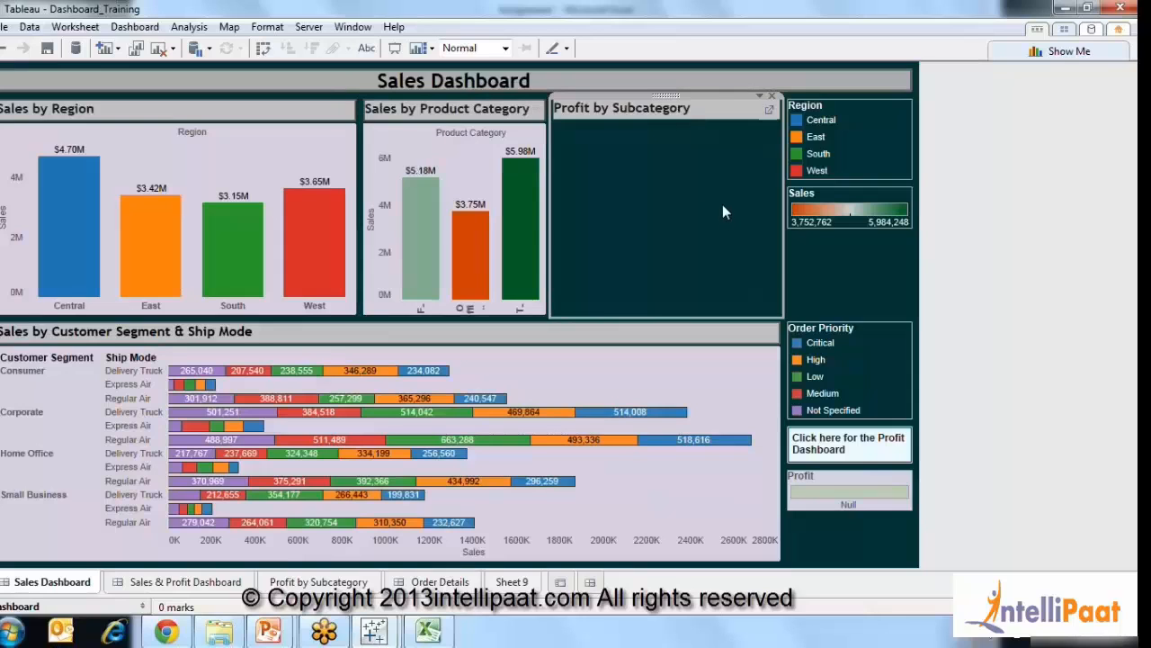
left_click(189, 26)
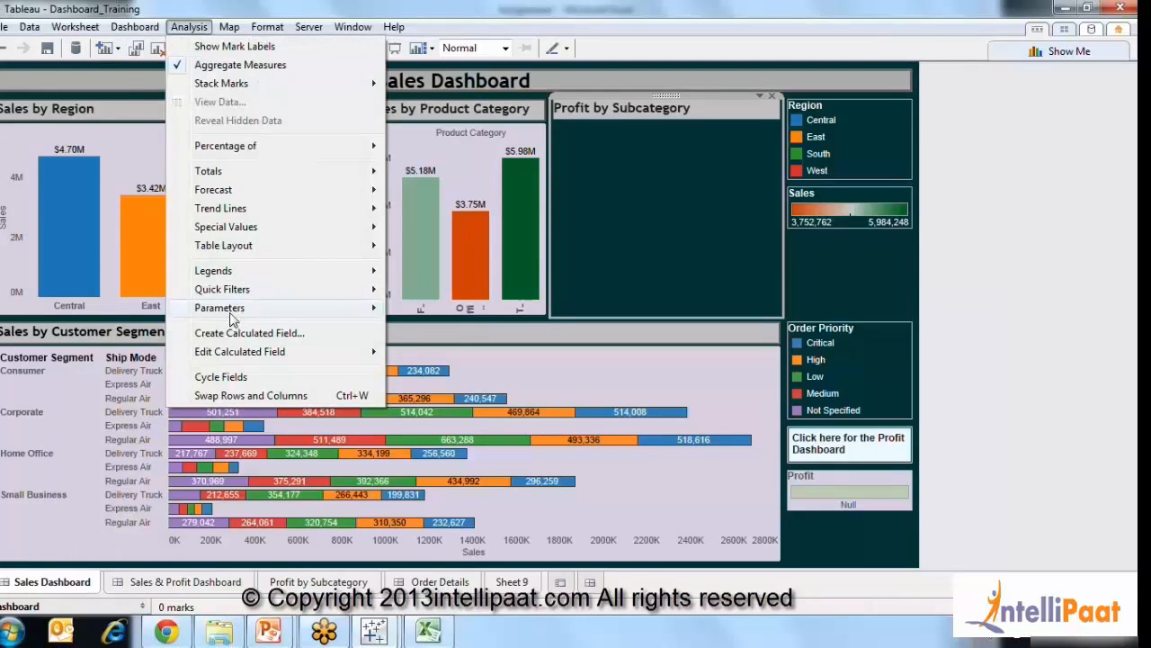
mouse_move(236, 310)
left_click(423, 307)
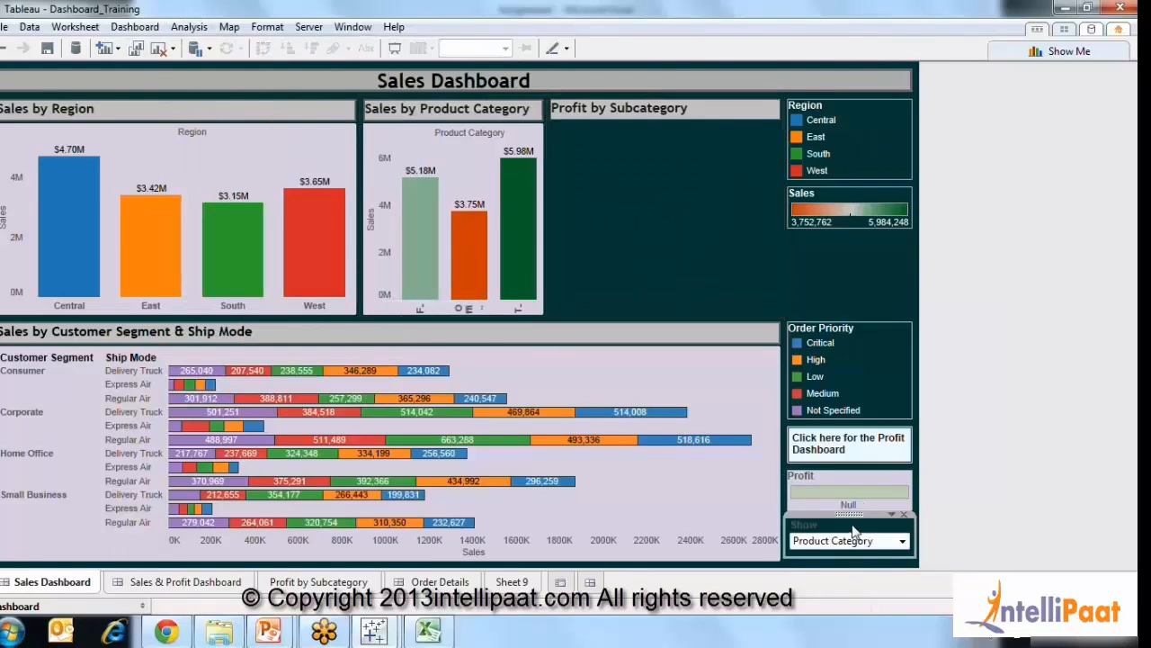
left_click(843, 167)
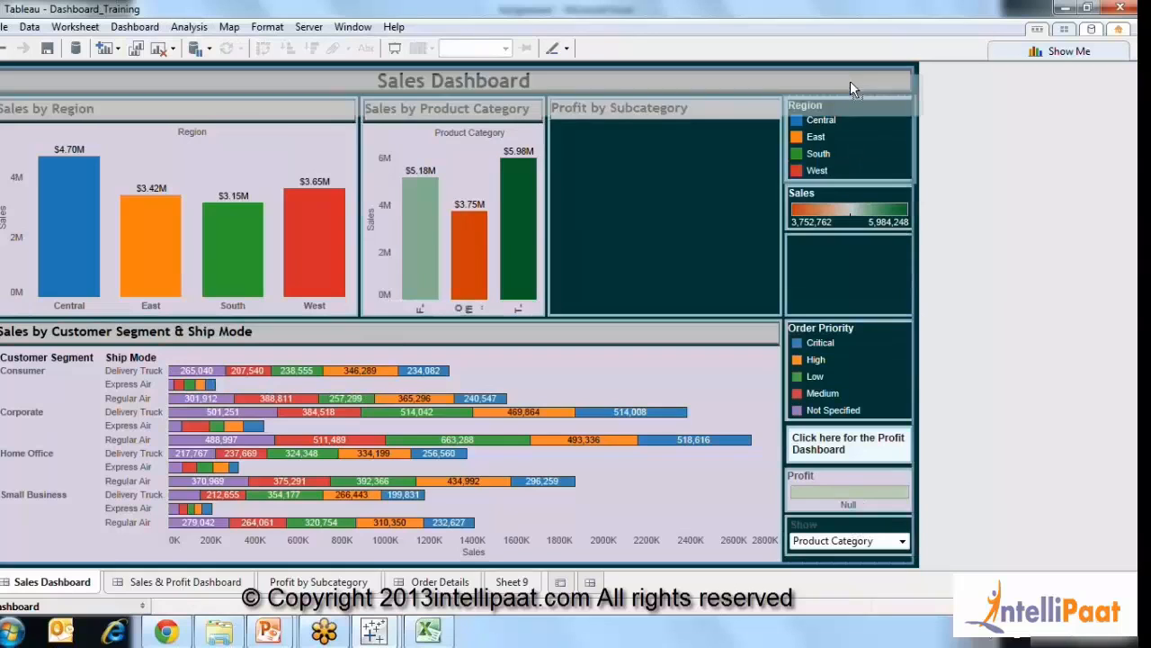
left_click_drag(840, 200, 841, 183)
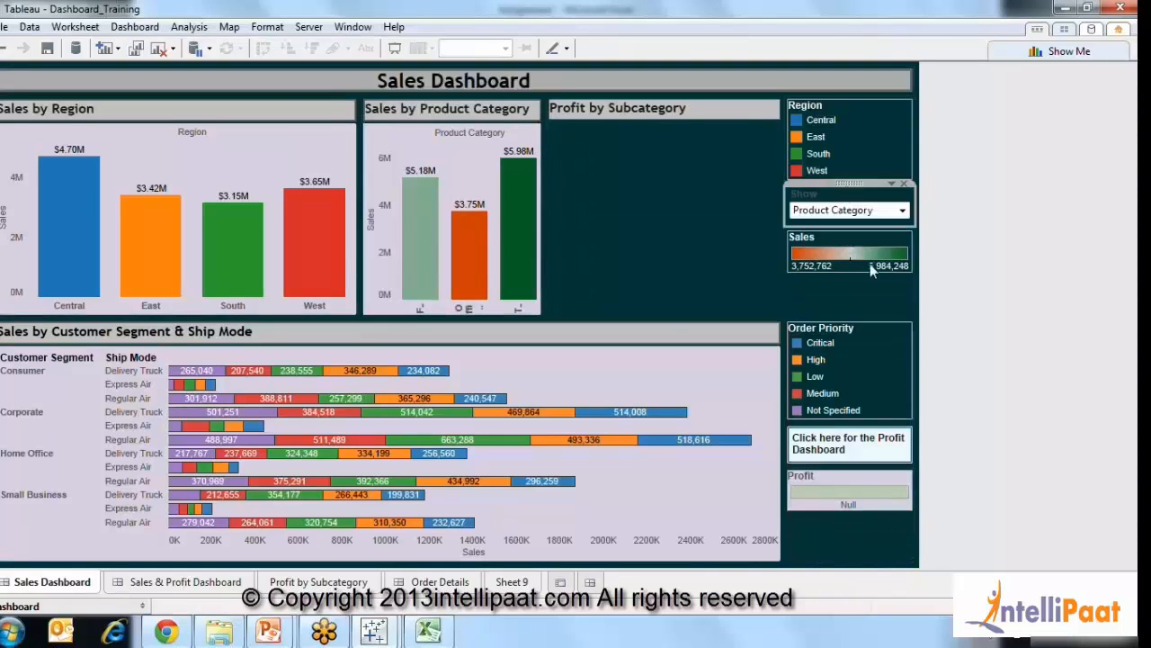
Change the title text of the Show parameter control to white.
right_click(857, 202)
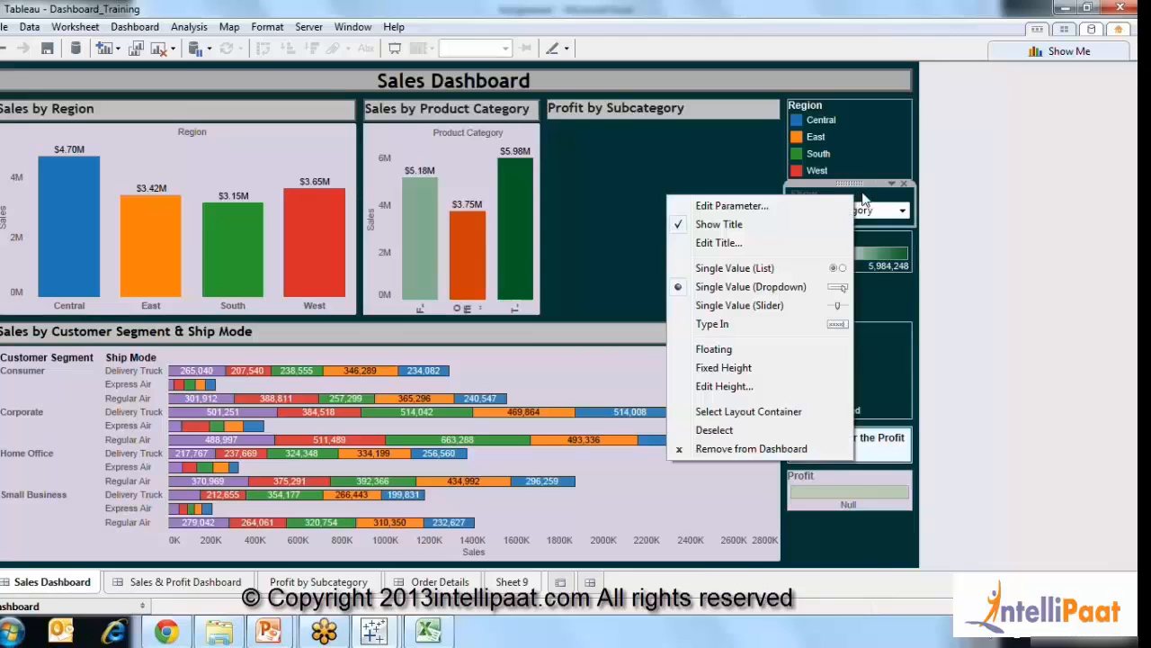
left_click(775, 244)
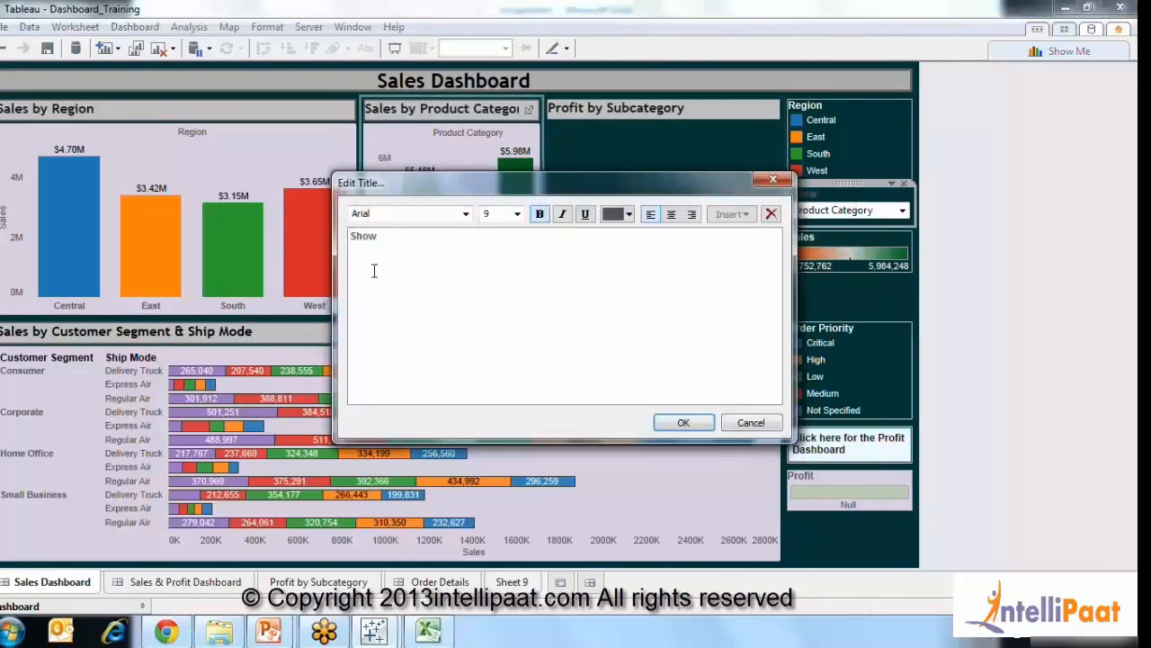
key("ctrl+a")
left_click(619, 214)
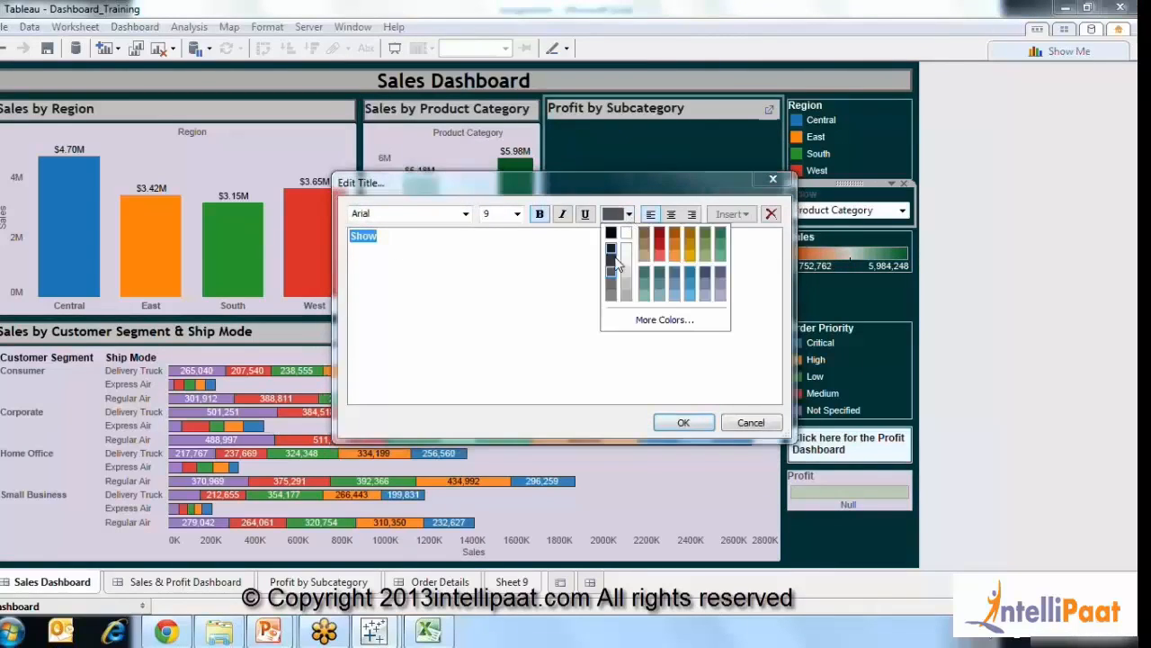
left_click(627, 248)
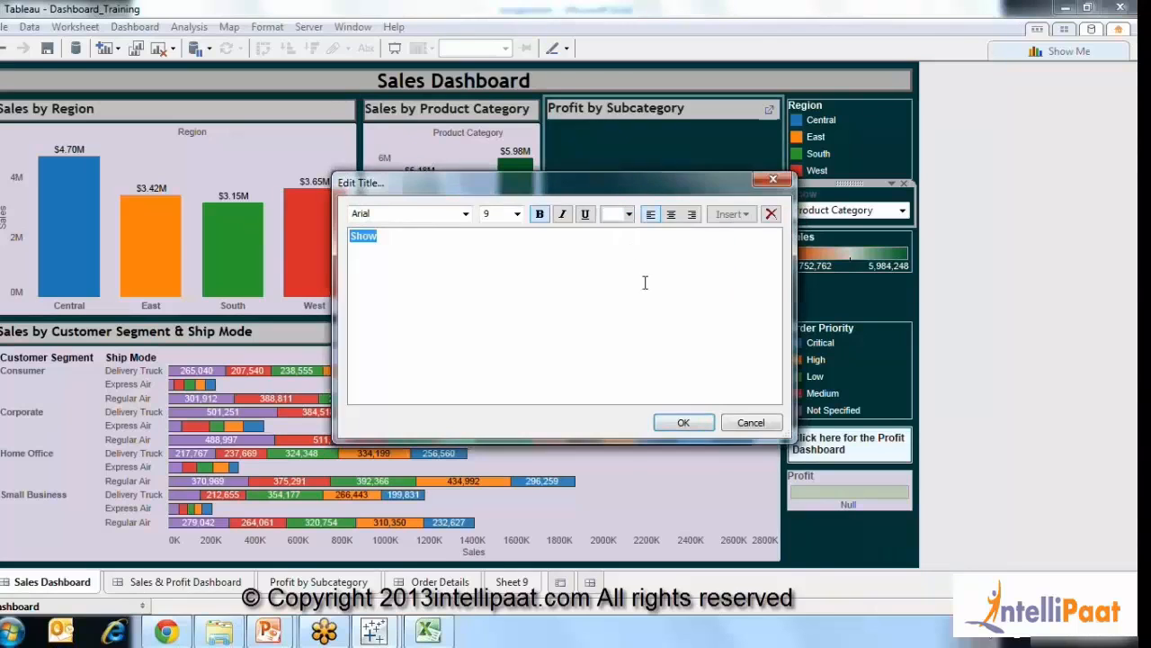
left_click(679, 422)
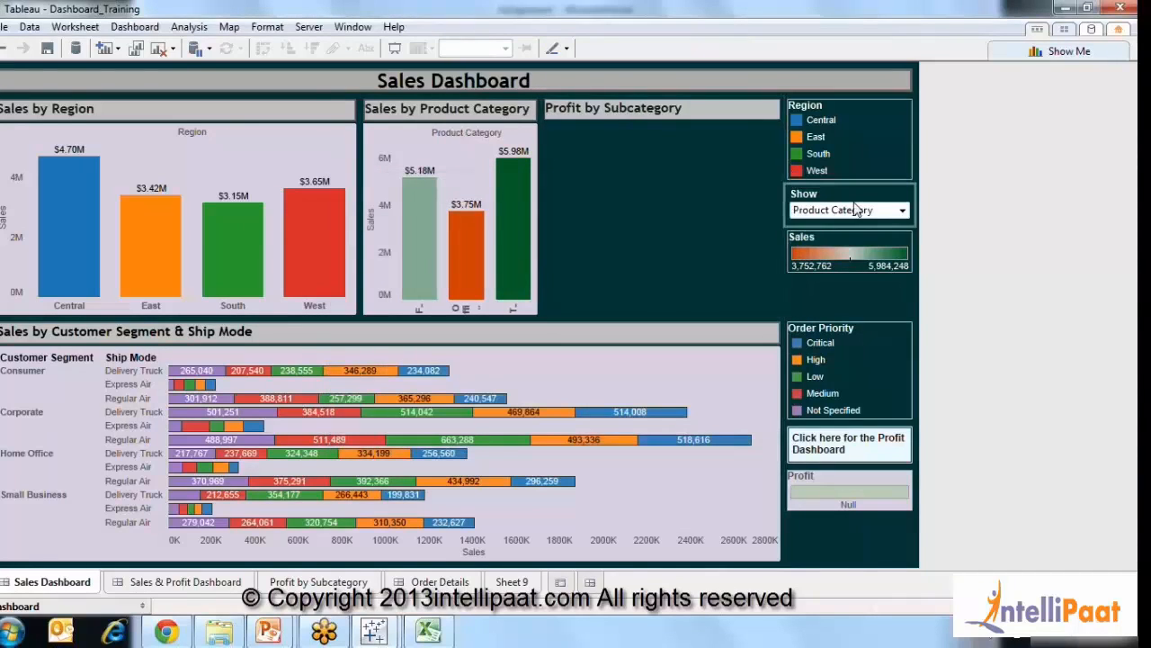
Test the dashboard's Show control by switching to Product Subcategory and back to Product Category.
left_click(760, 208)
left_click(845, 210)
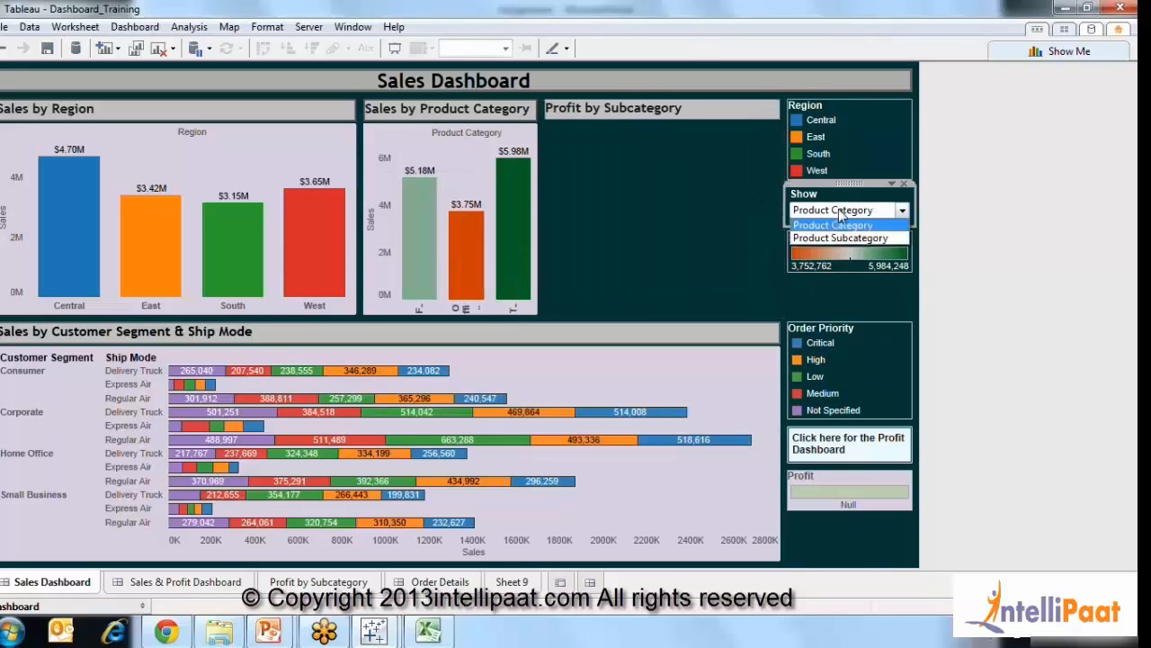
left_click(835, 235)
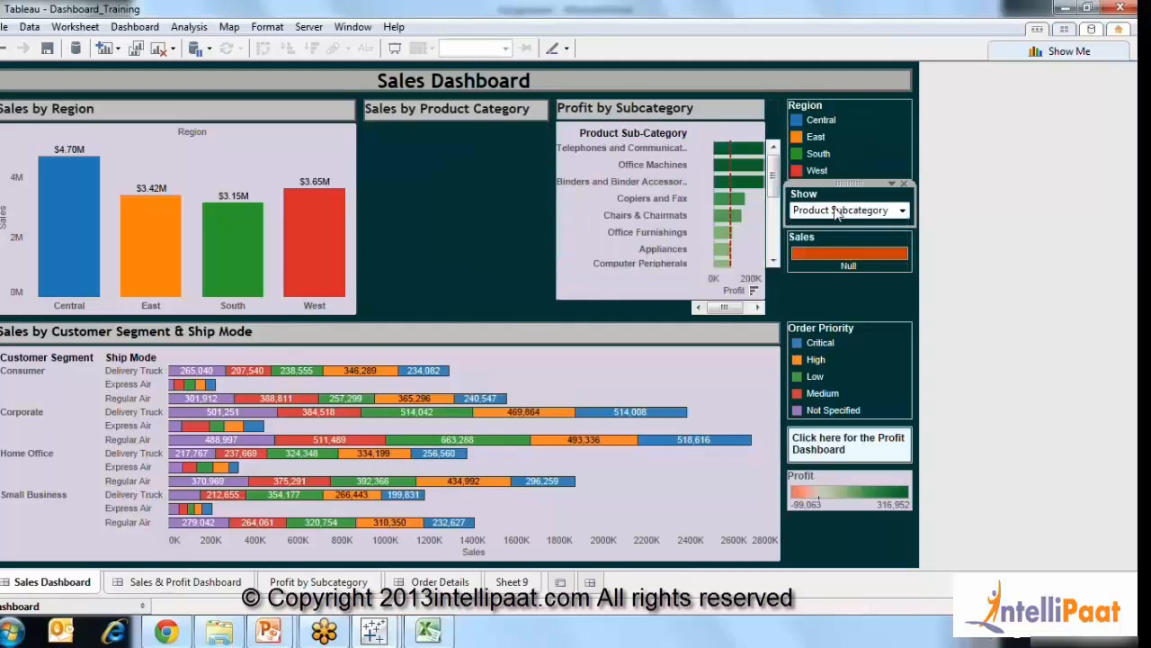
left_click(835, 211)
left_click(832, 225)
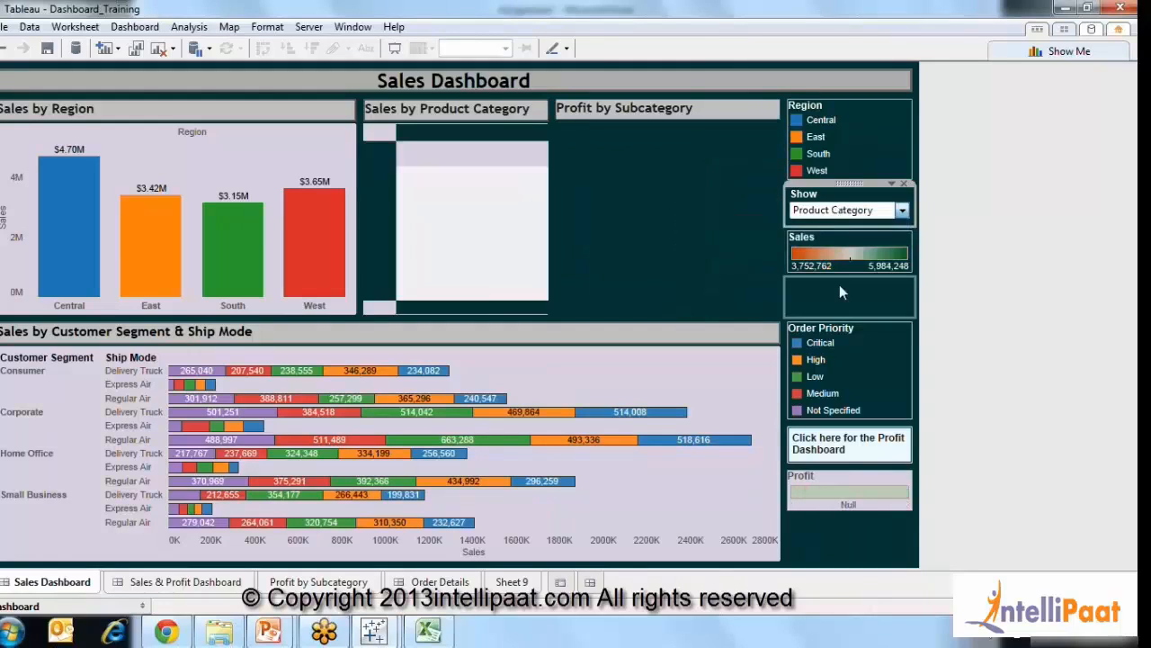
Try hiding the title of the empty Profit by Subcategory view on the dashboard.
left_click(680, 226)
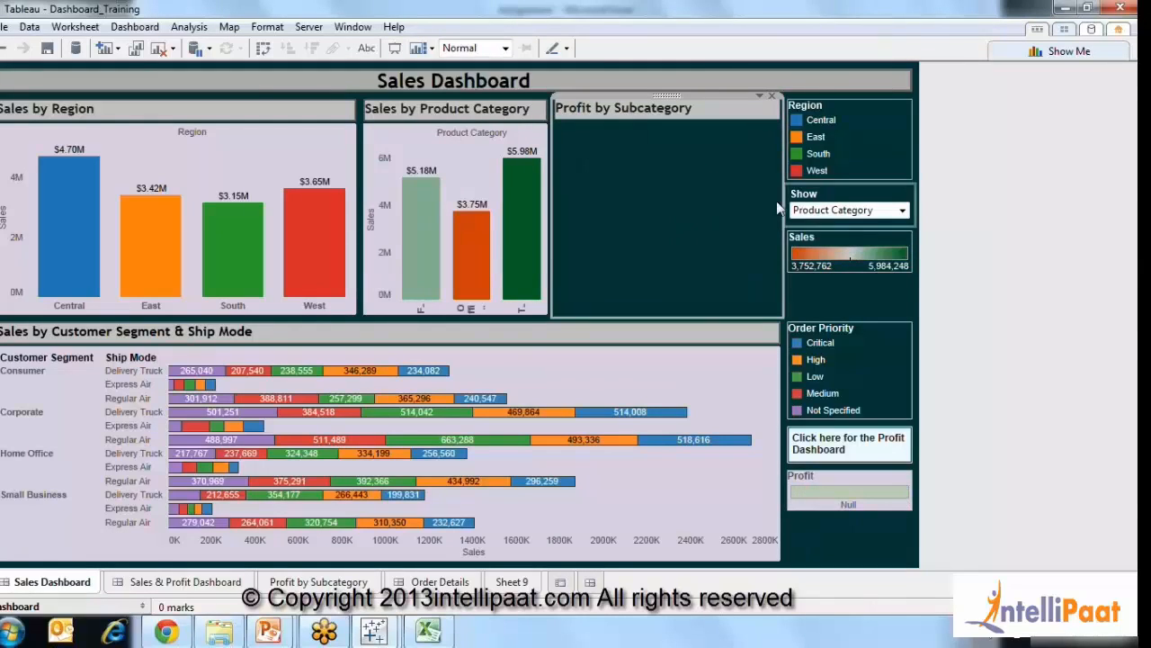
right_click(723, 107)
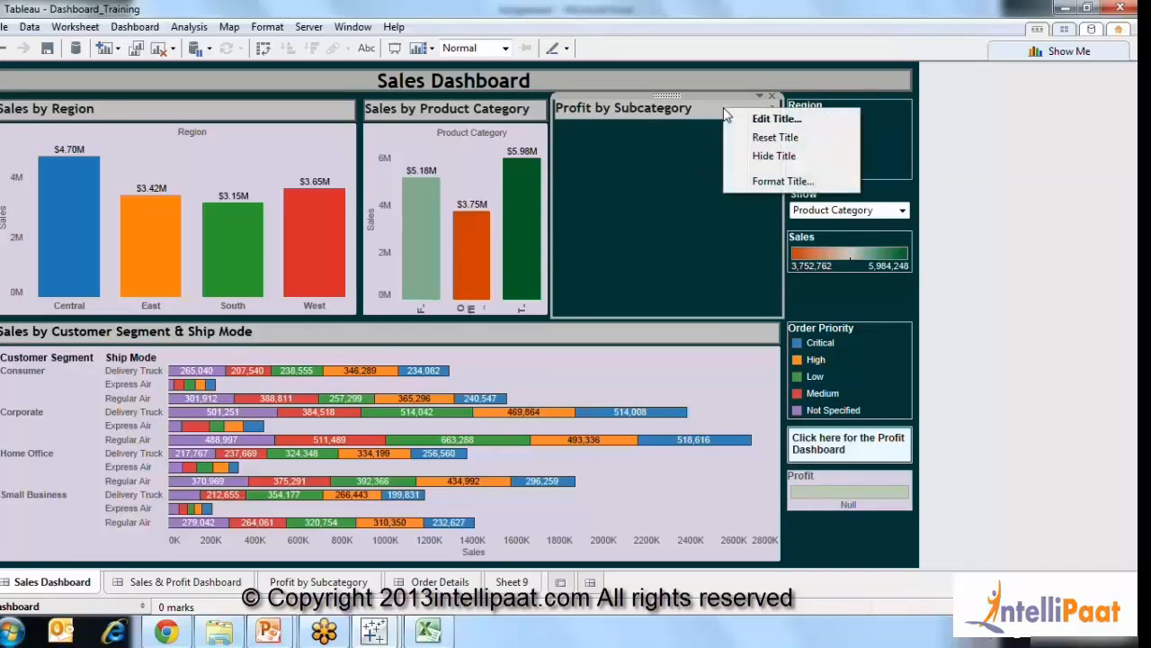
left_click(771, 157)
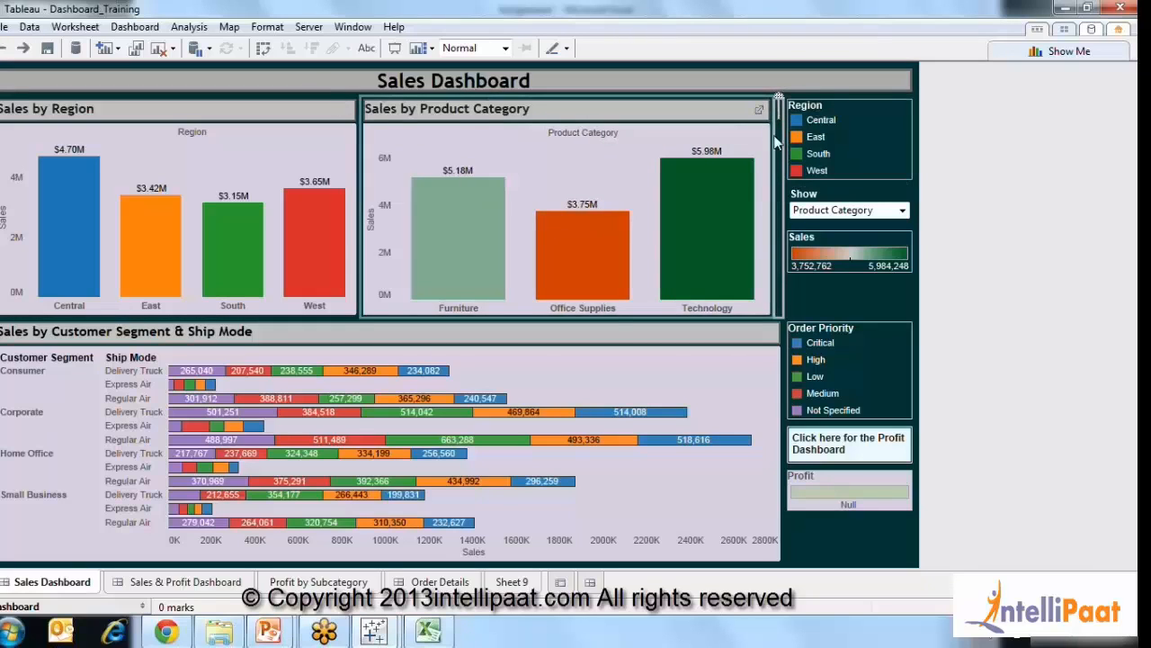
Set the empty Profit by Subcategory view to fit width, narrow it back beside the category chart, and hide its title.
left_click_drag(775, 141, 660, 139)
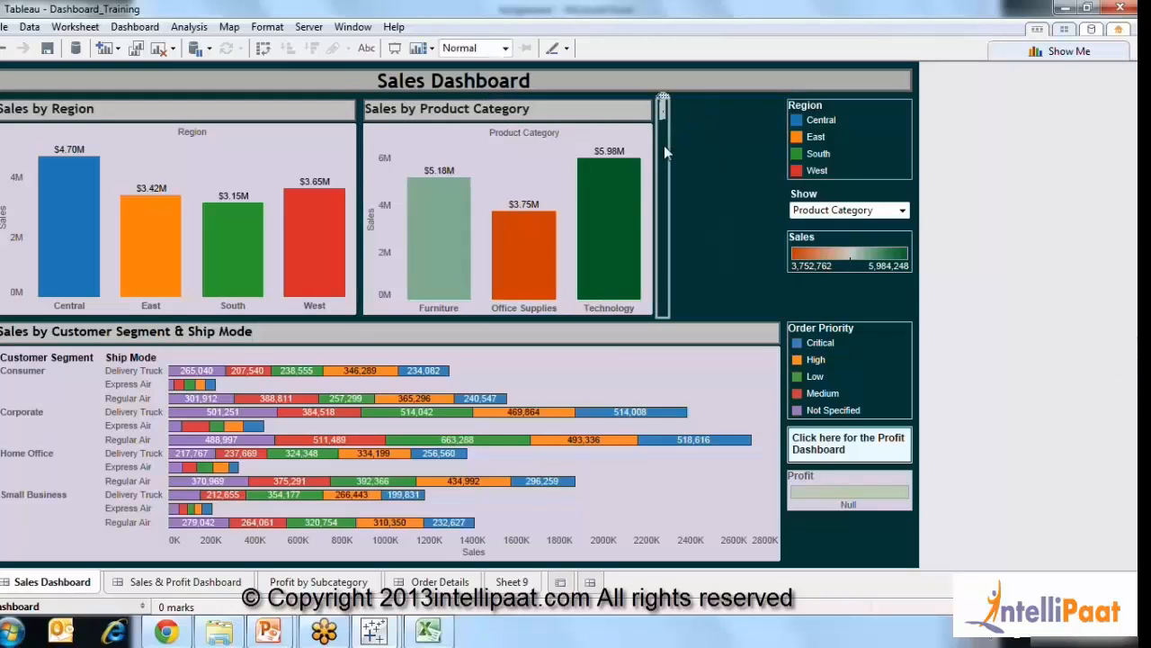
left_click(664, 93)
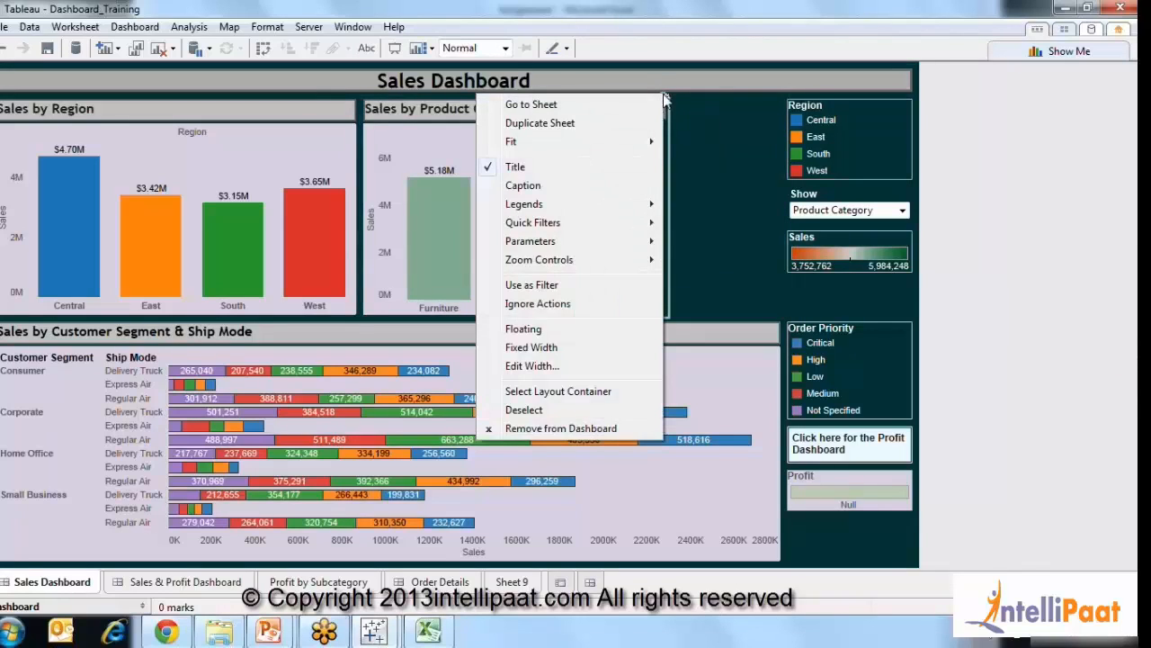
mouse_move(654, 144)
left_click(705, 160)
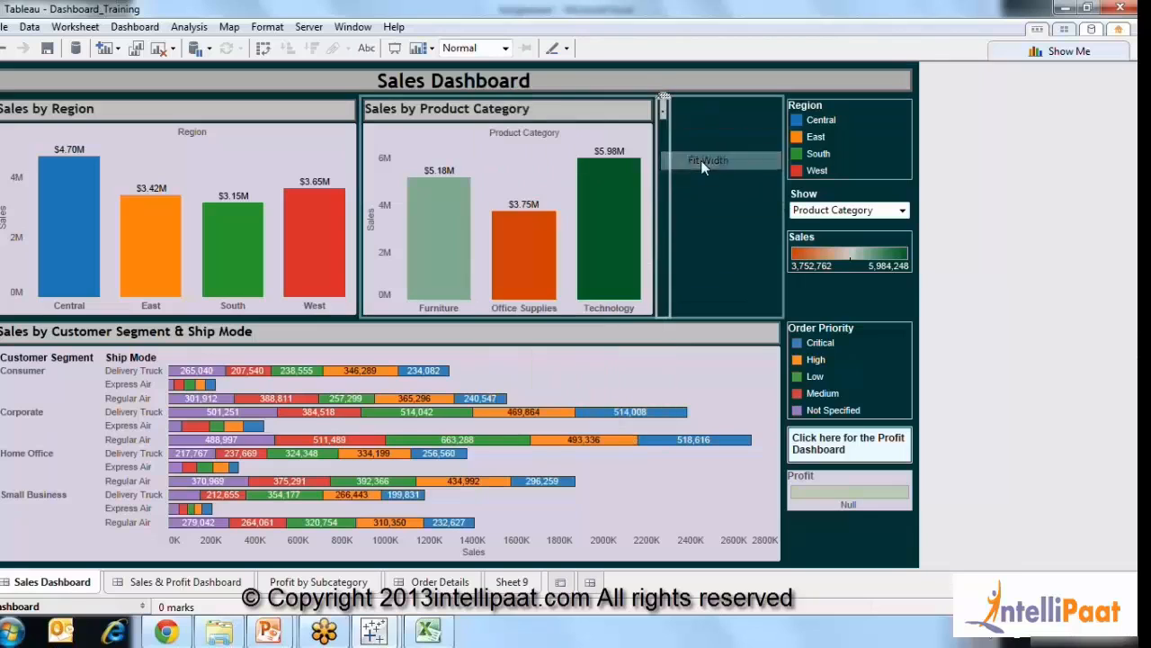
left_click(703, 167)
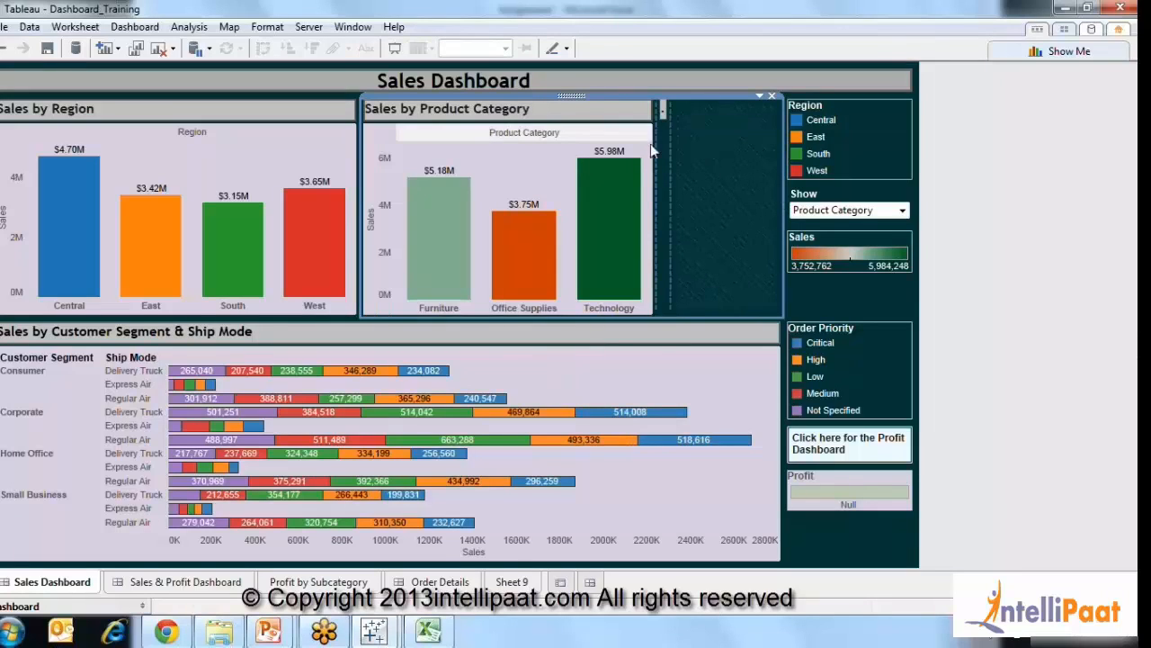
left_click_drag(659, 149, 770, 152)
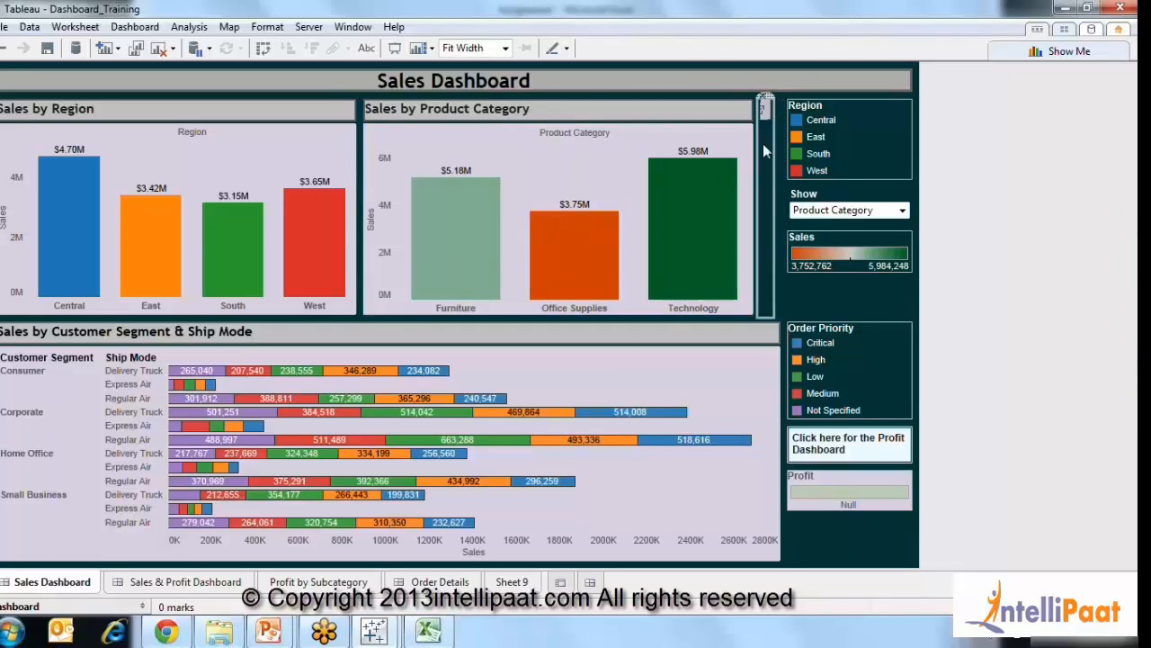
right_click(764, 114)
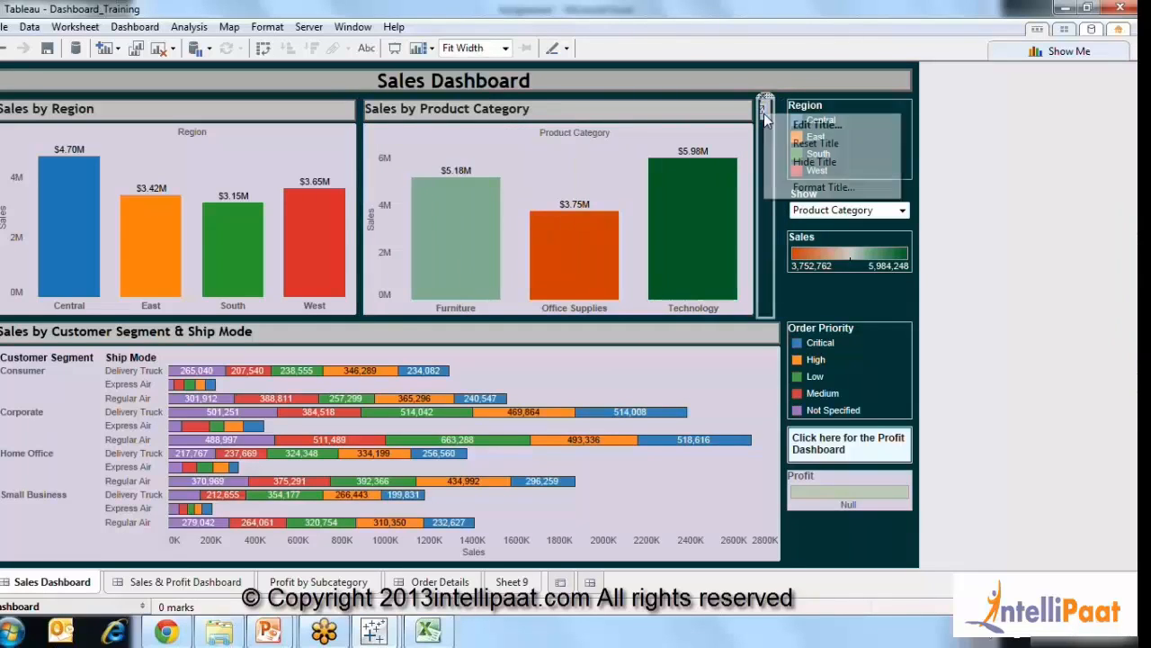
left_click(797, 163)
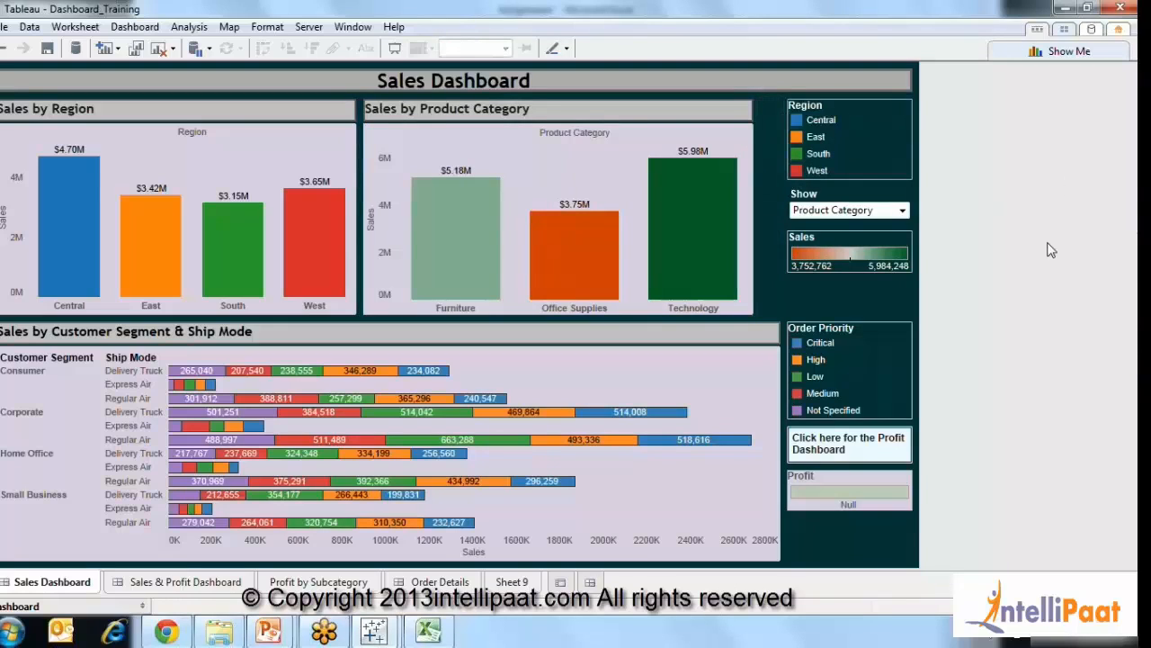
With Show set to Product Subcategory, set the empty Sales by Product Category view to fit width and hide its title.
left_click(902, 210)
left_click(883, 240)
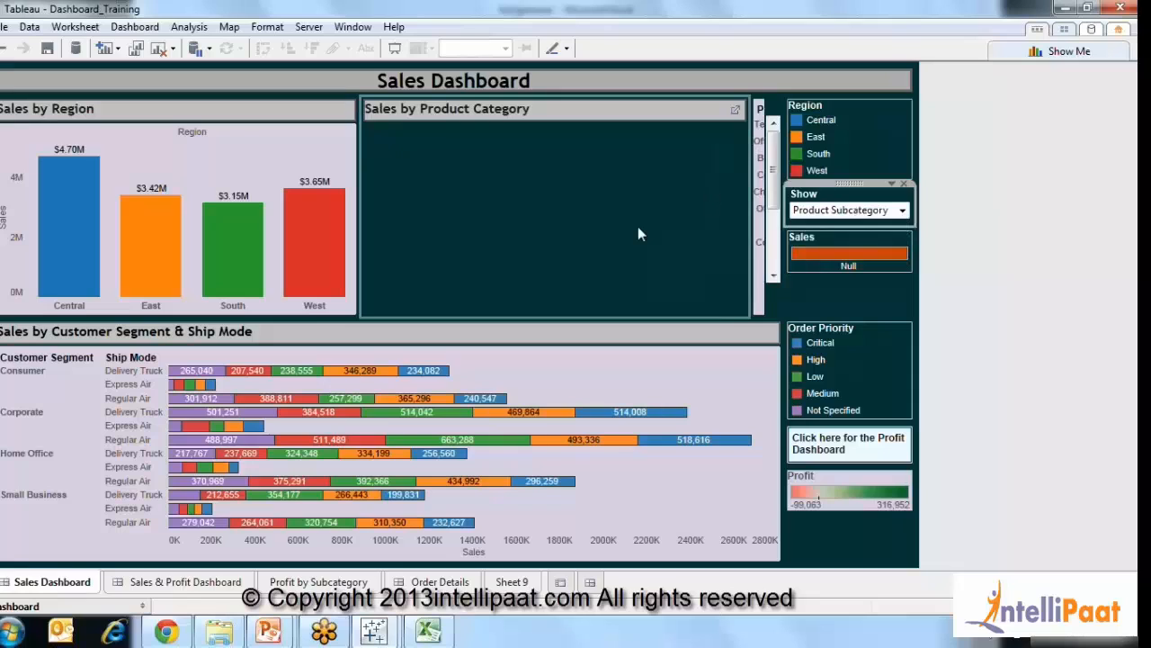
left_click(638, 228)
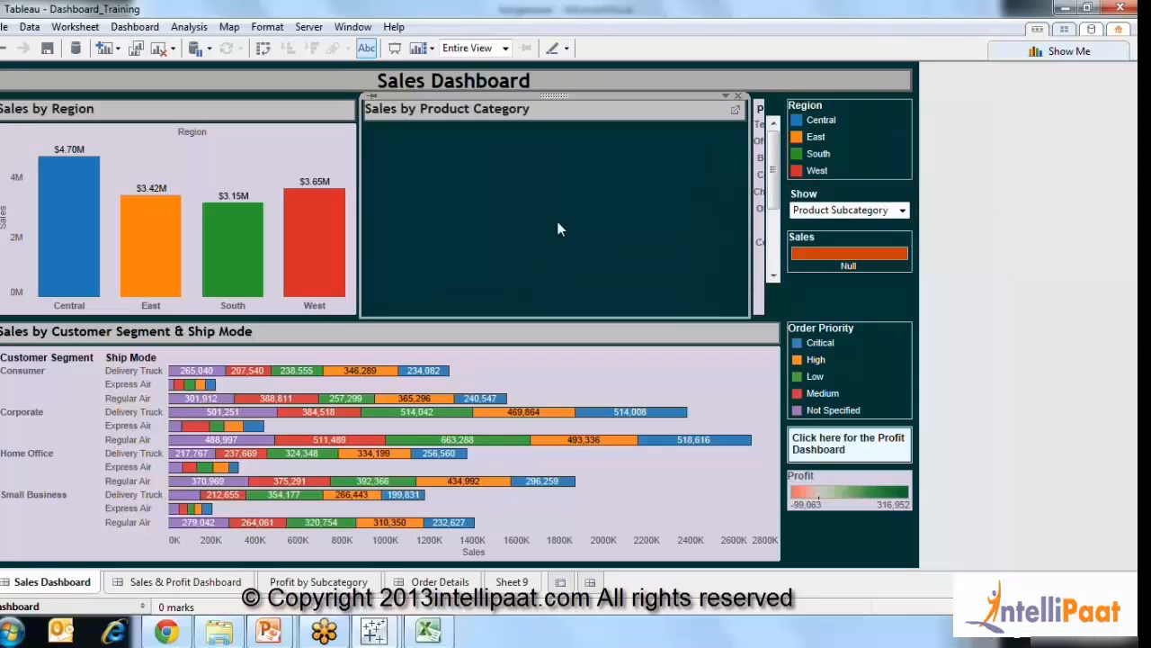
right_click(415, 119)
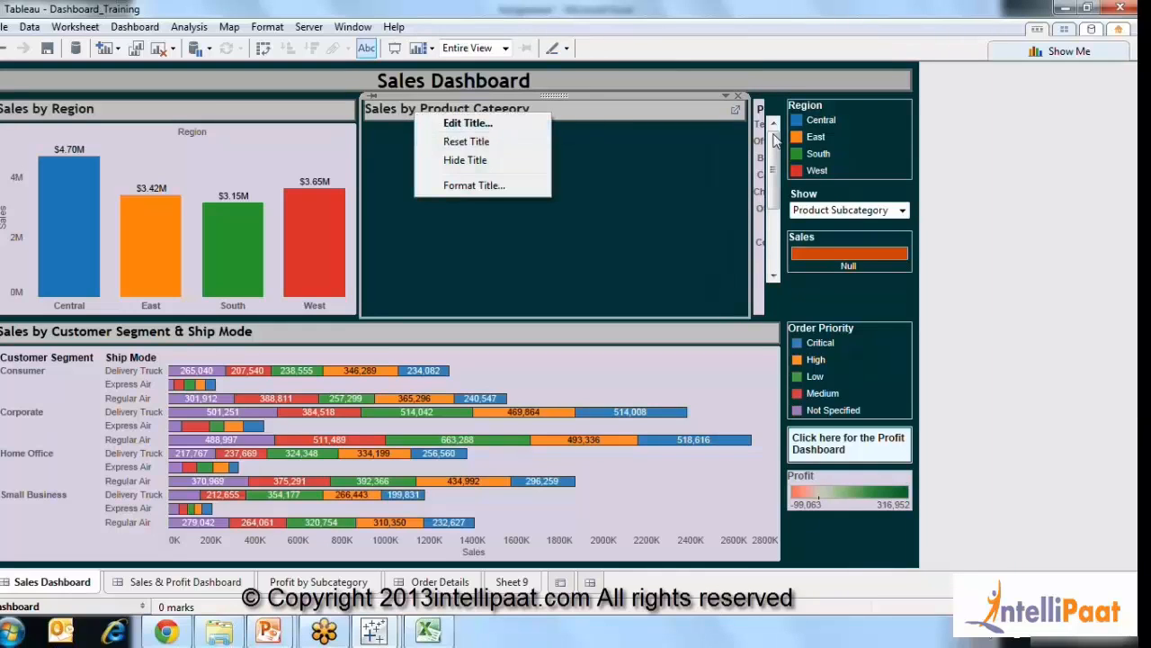
left_click(726, 95)
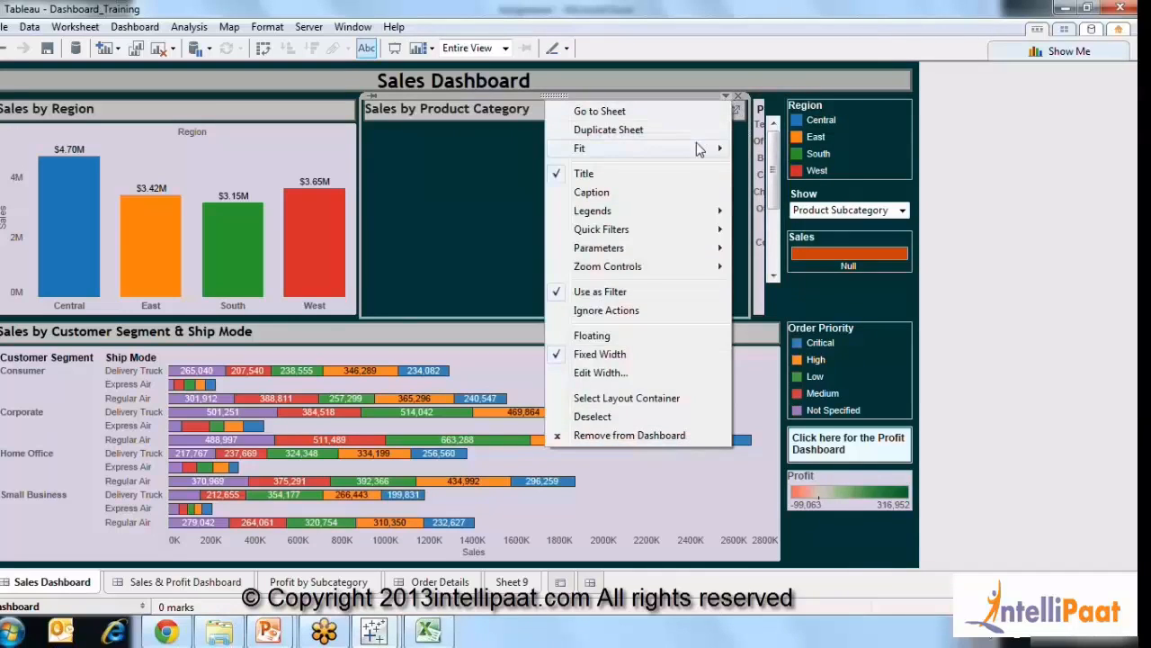
mouse_move(699, 151)
left_click(775, 167)
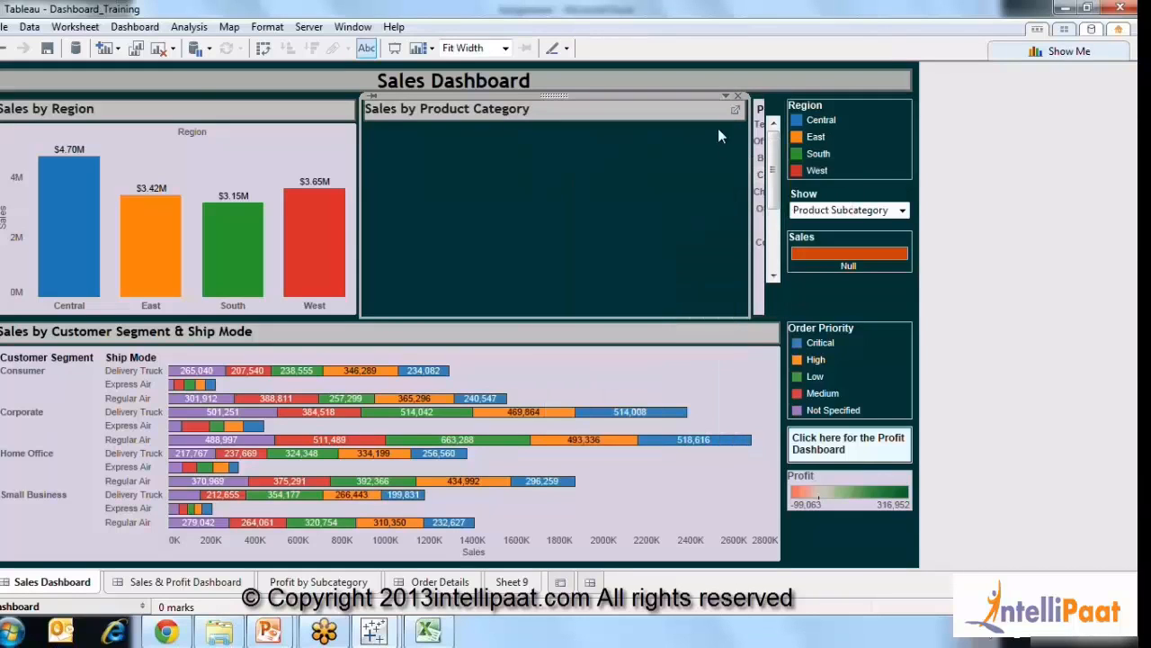
left_click(724, 95)
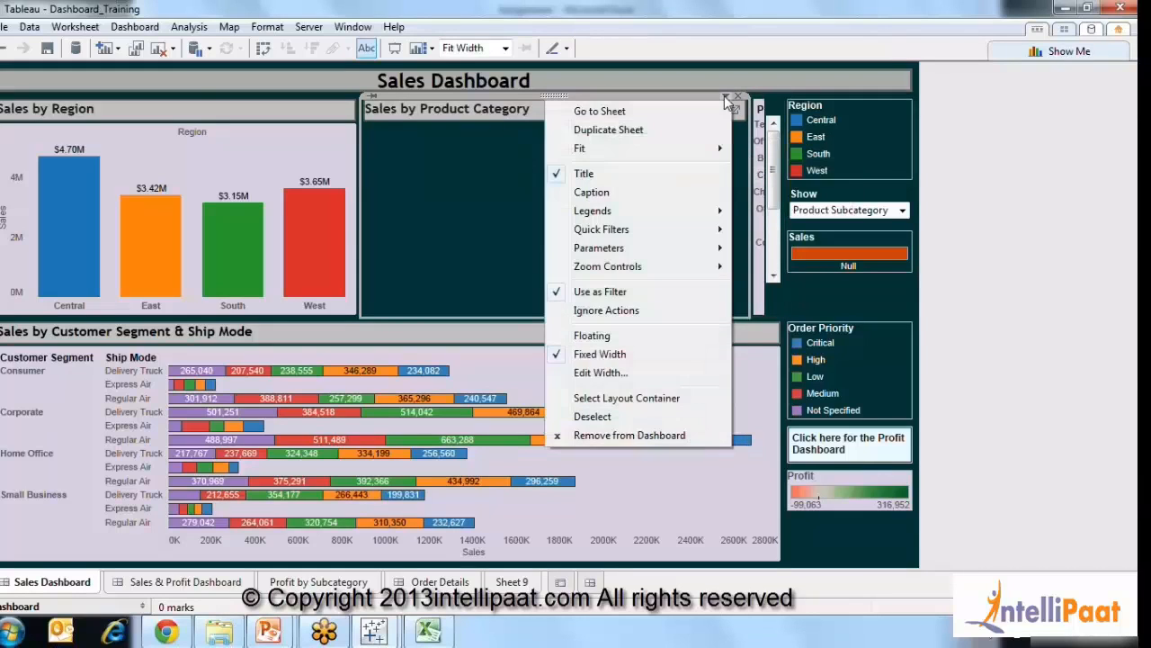
left_click(639, 175)
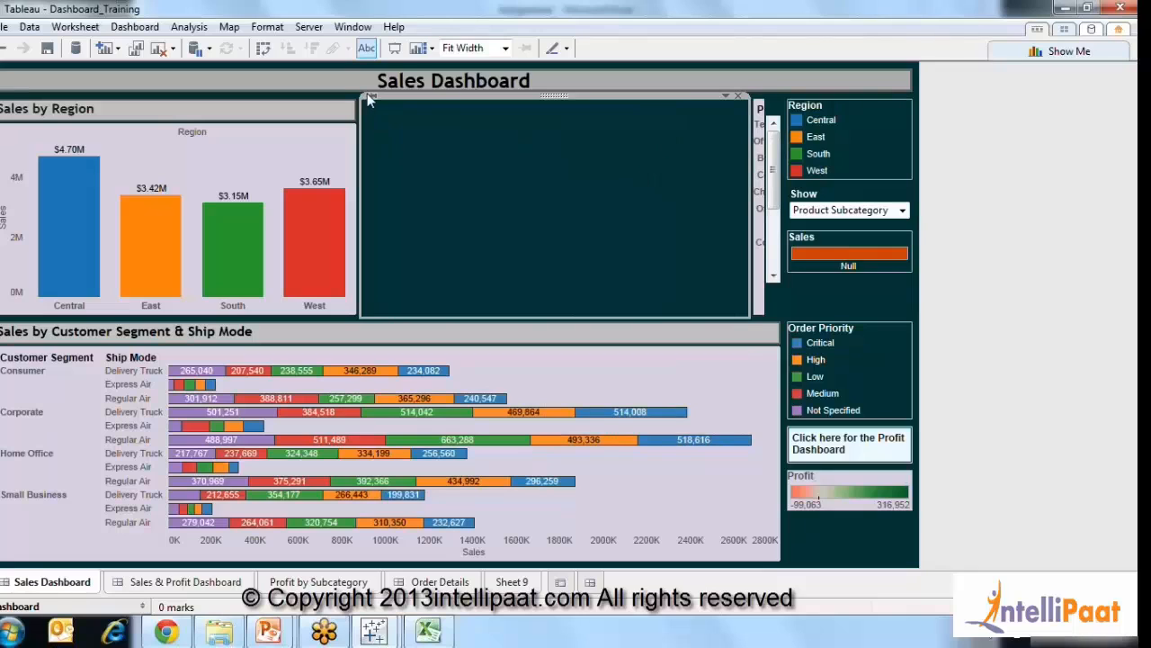
left_click(1030, 210)
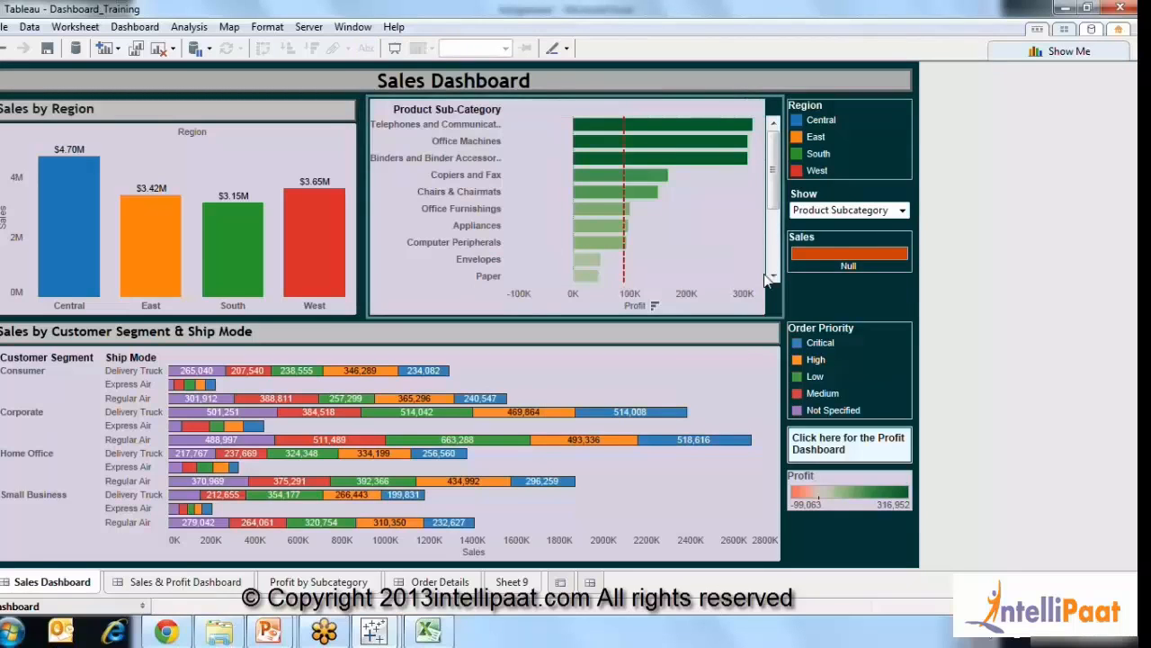
Check the title-free layout by switching Show to Product Category and back to Product Subcategory.
left_click(902, 209)
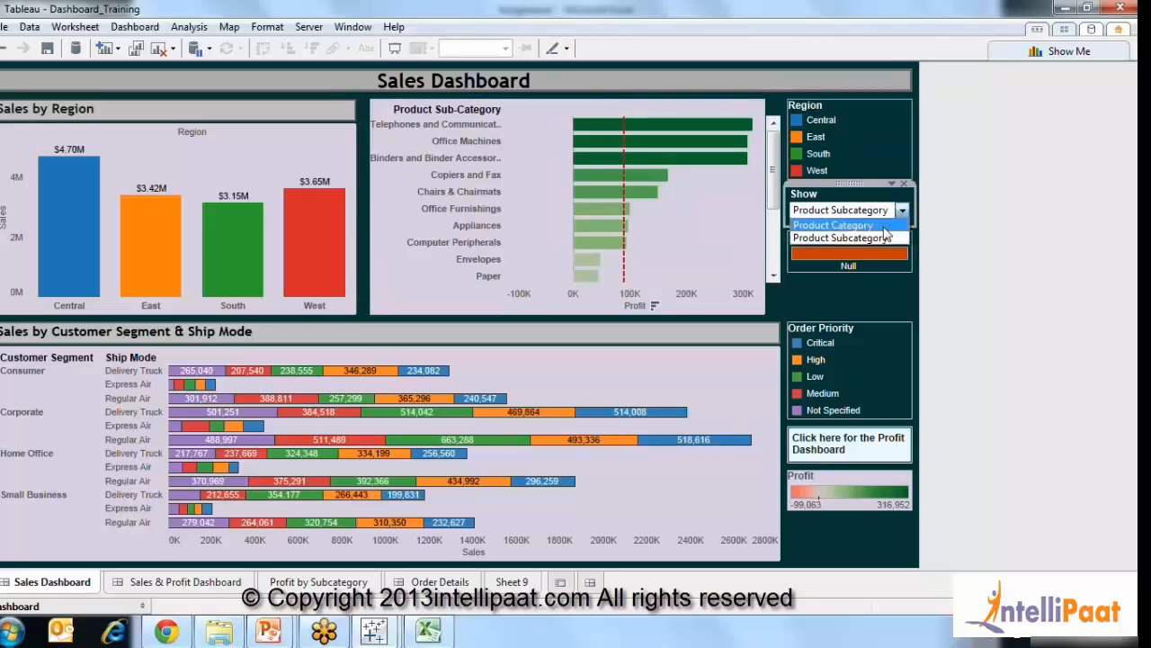
left_click(883, 224)
left_click(886, 212)
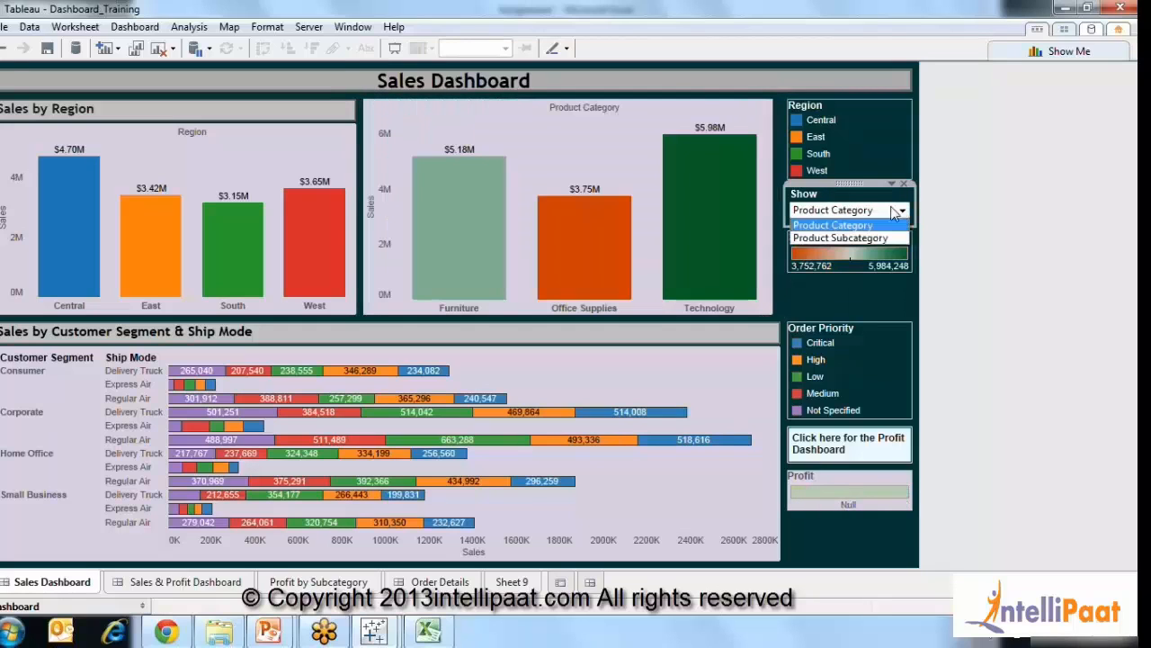
left_click(879, 238)
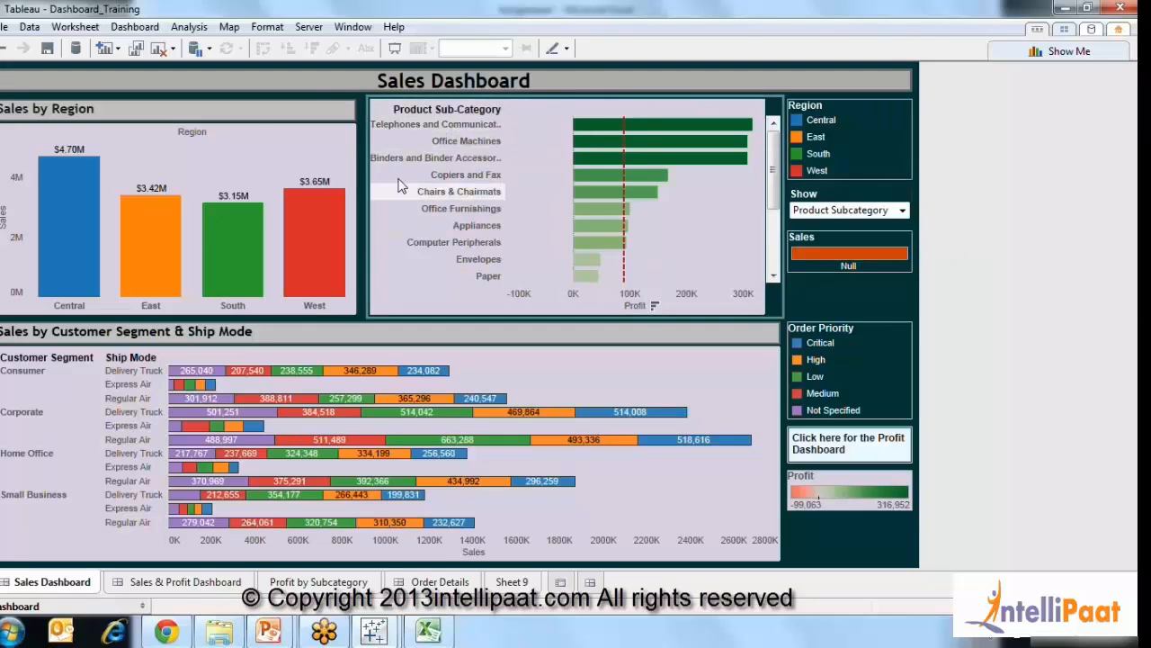
Bring back the dashboard's object pane and add a tiled text object between the dashboard title and the charts.
left_click(143, 607)
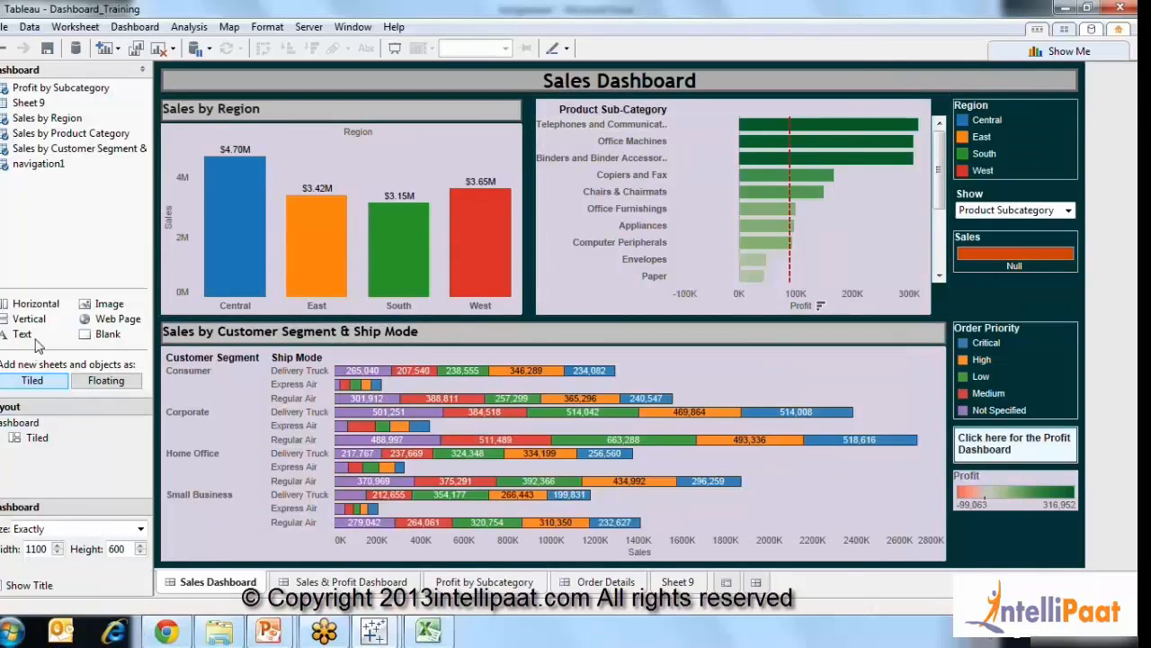
left_click_drag(27, 339, 951, 8)
left_click_drag(24, 330, 826, 7)
mouse_move(681, 128)
left_mouse_down()
mouse_move(725, 100)
mouse_move(705, 107)
mouse_move(704, 127)
left_mouse_up()
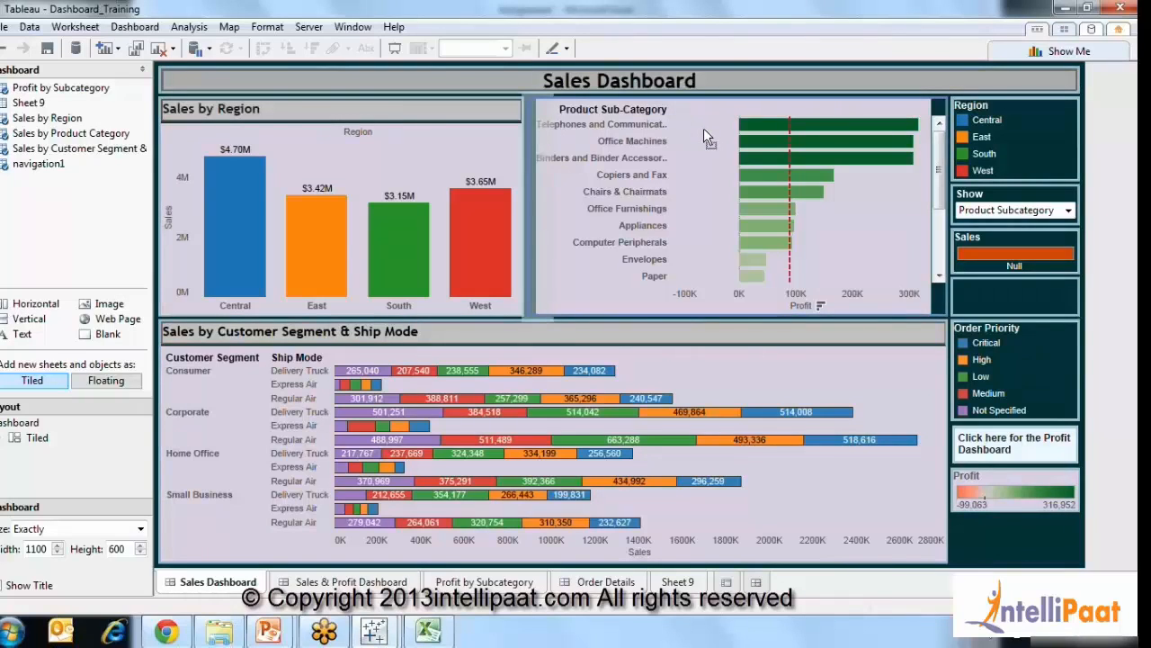
left_click_drag(778, 112, 776, 113)
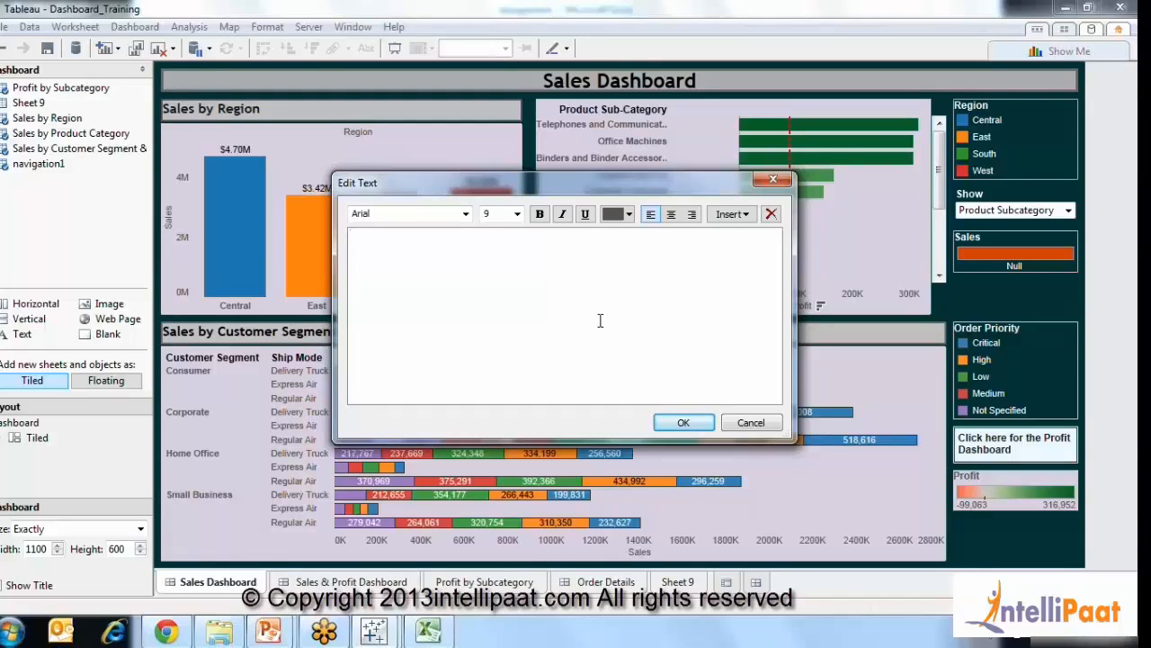
Enter "Sales by" in the new text object, followed by the inserted Parameters.Show field.
type("P")
key("BackSpace")
key("BackSpace")
type("Sales by Product")
key("BackSpace")
key("BackSpace")
key("BackSpace")
key("BackSpace")
key("BackSpace")
key("BackSpace")
key("BackSpace")
left_click(741, 218)
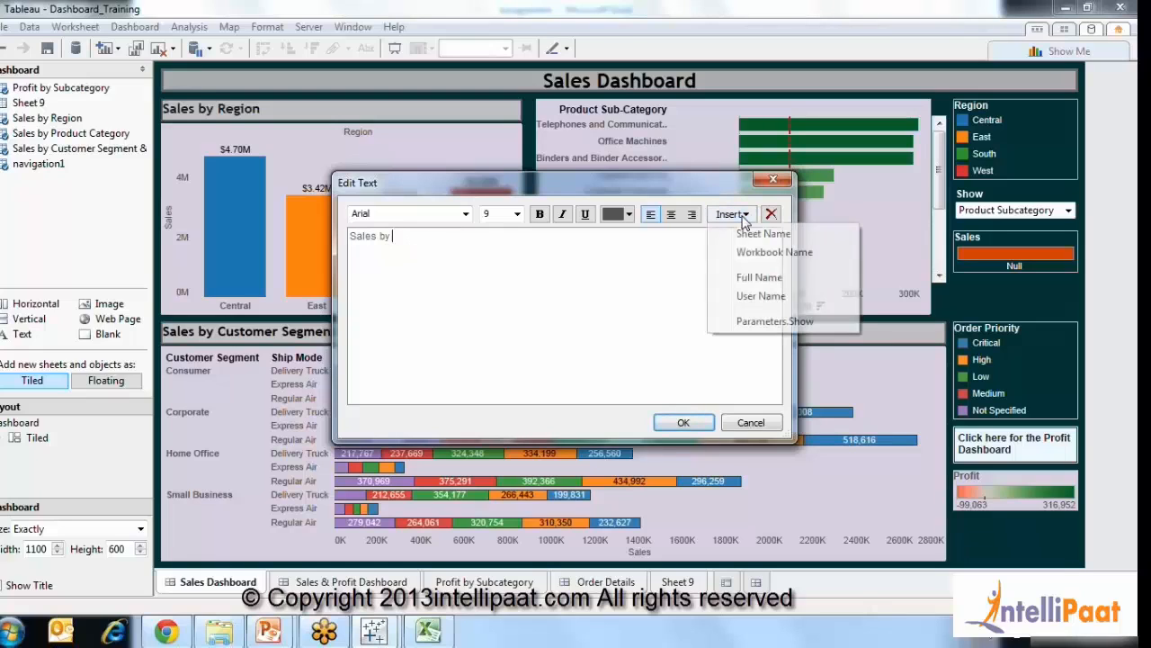
left_click(752, 321)
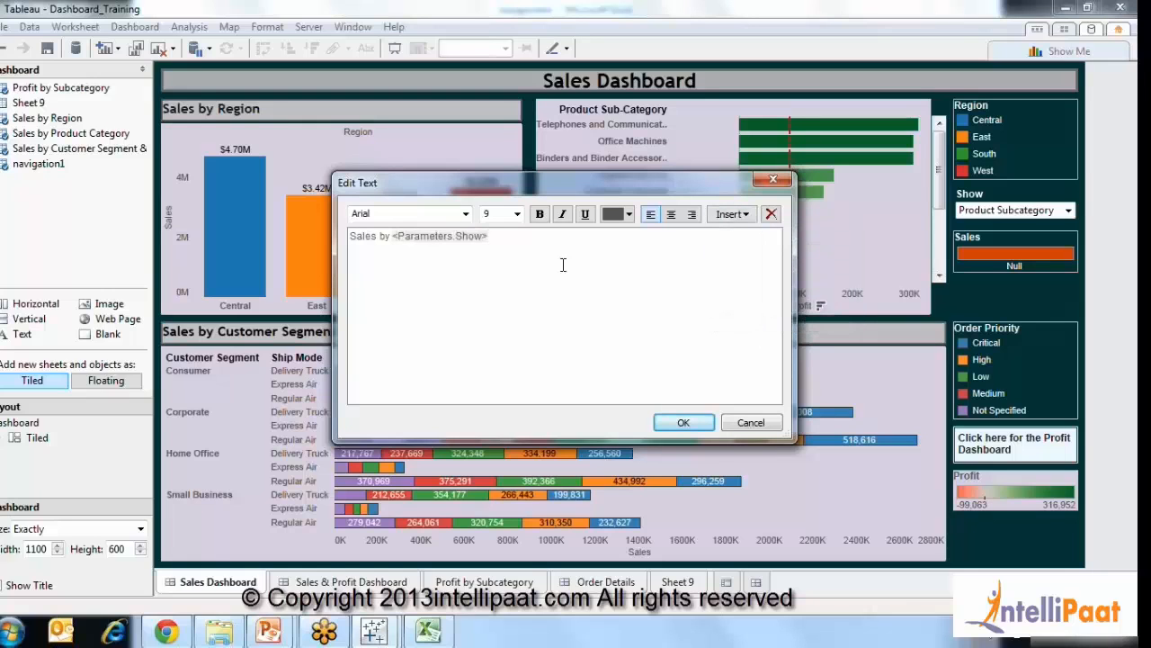
left_click(681, 421)
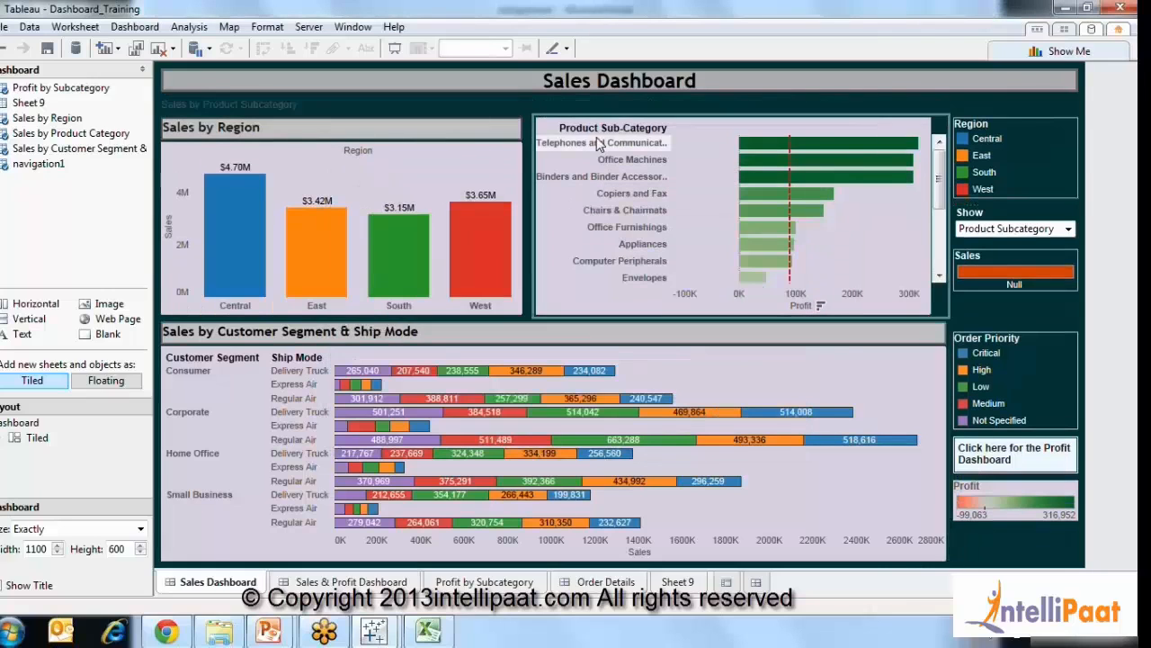
Change the colour of the whole "Sales by <Parameters.Show>" text to white.
left_click(296, 102)
double_click(296, 106)
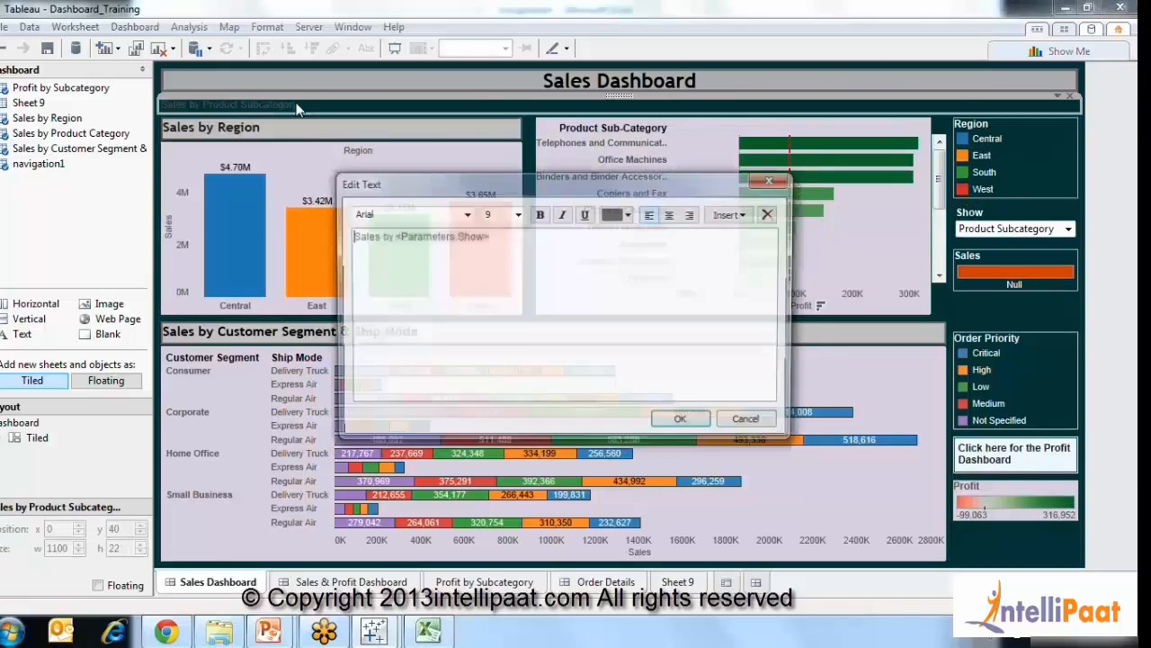
key("ctrl+a")
left_click(627, 216)
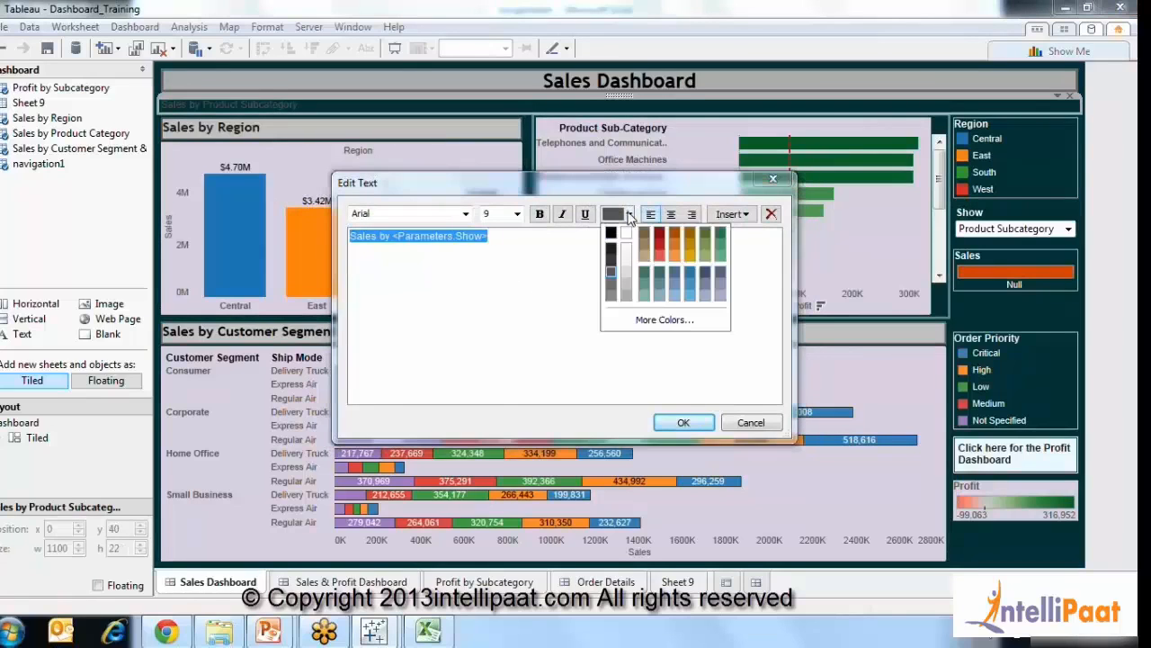
left_click(632, 256)
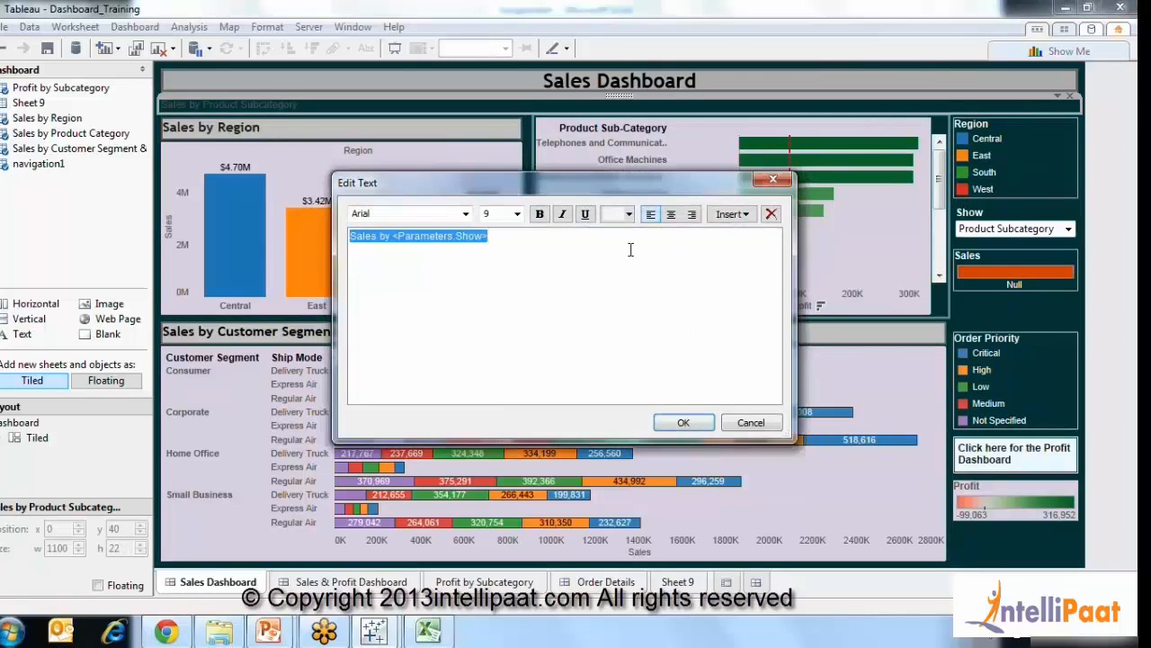
left_click(684, 423)
left_click(90, 254)
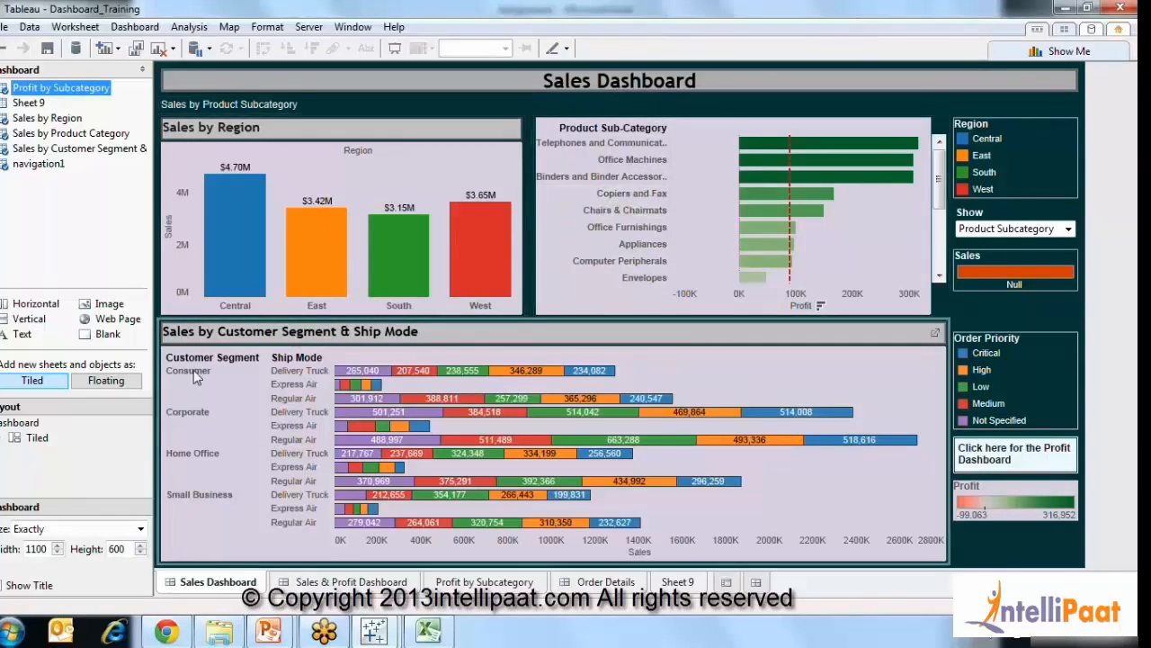
Test the dynamic text heading by switching the Show parameter to Product Category.
left_click(247, 106)
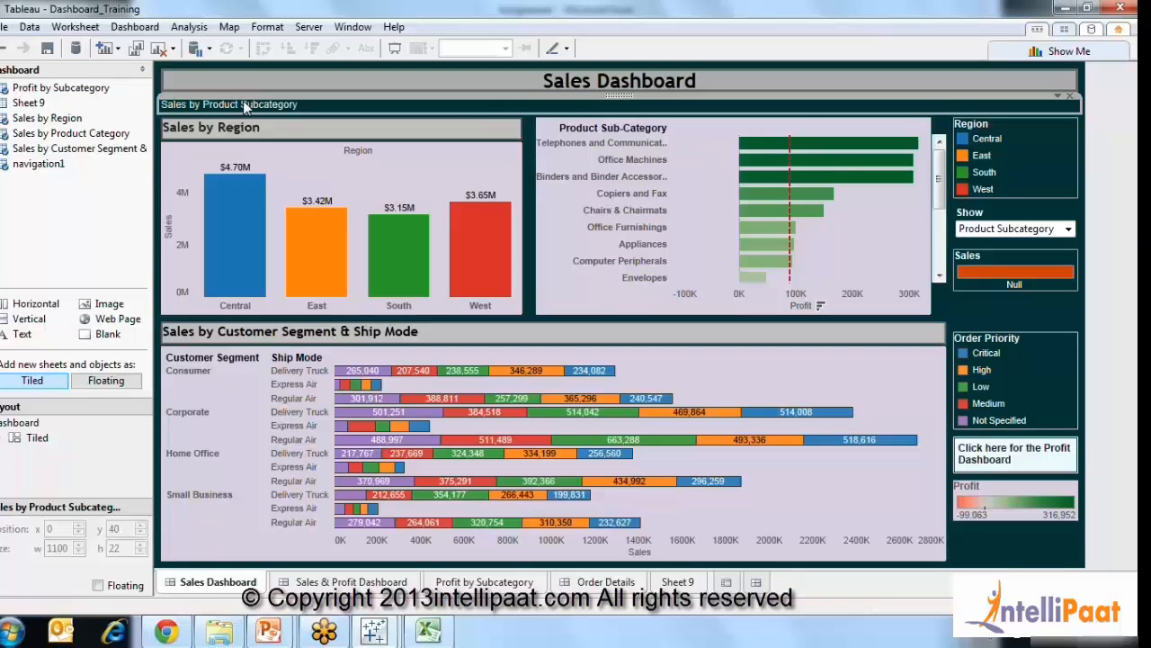
left_click(1104, 177)
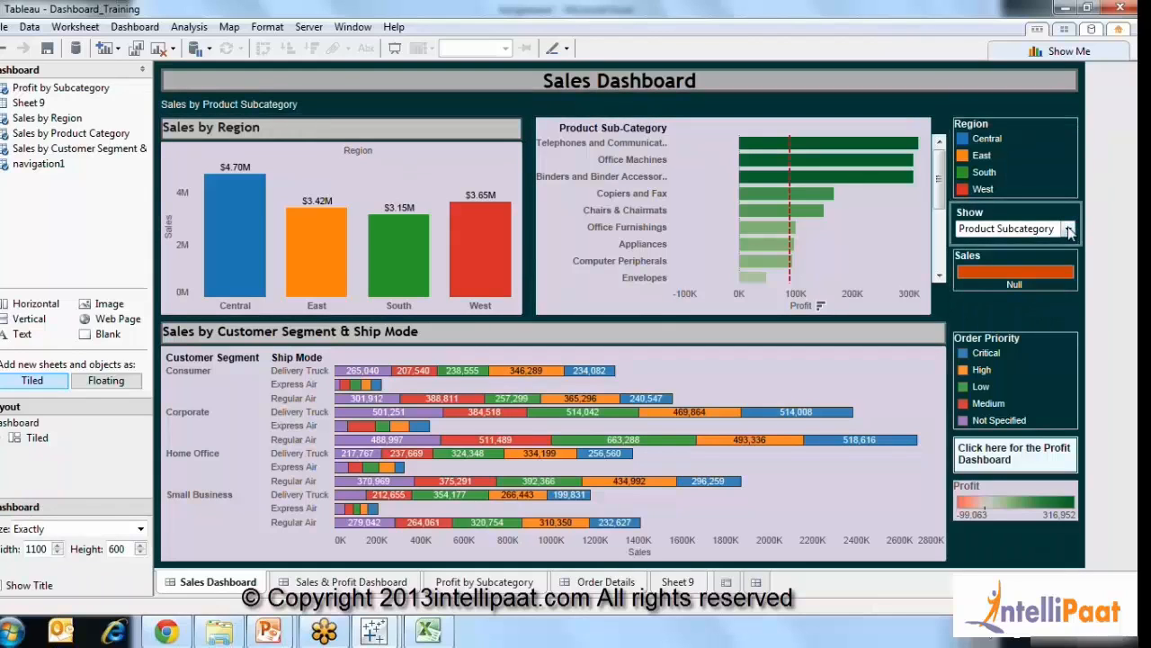
left_click(1068, 230)
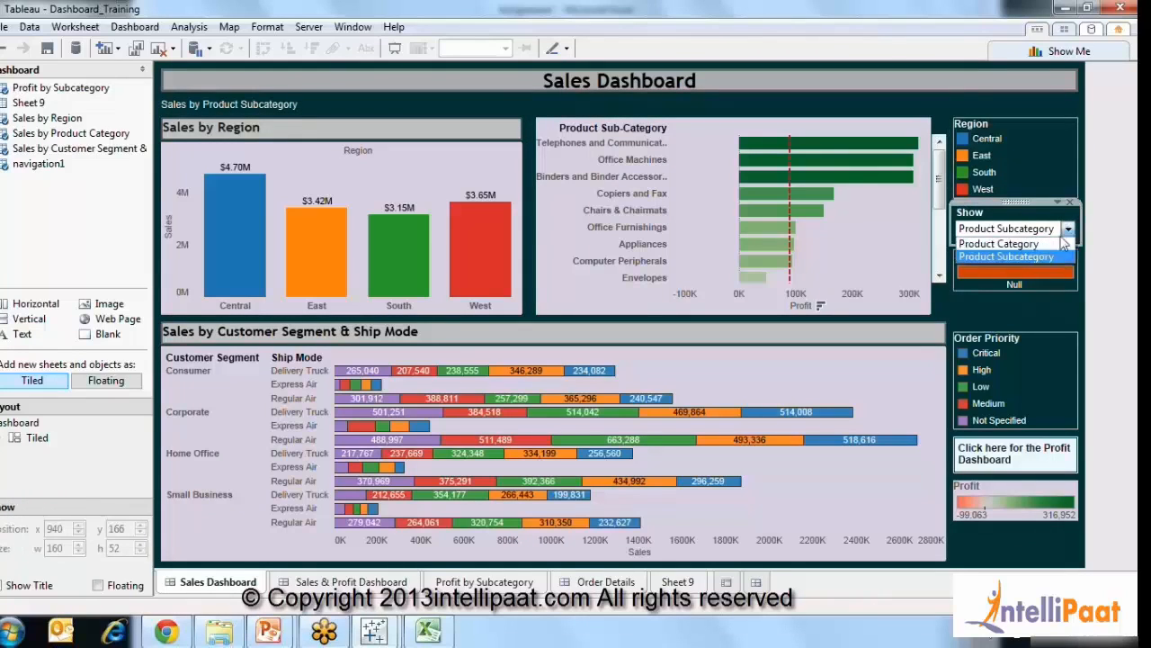
left_click(1054, 246)
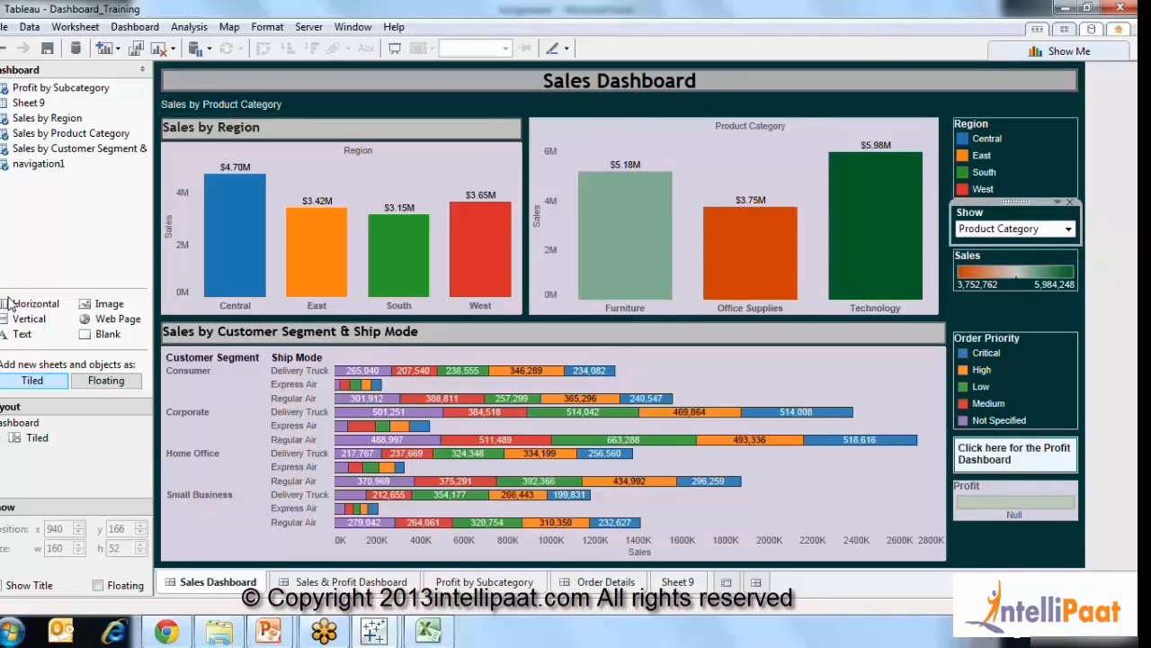
Add a horizontal layout container below the dashboard title and move the dynamic text heading into it.
mouse_move(86, 333)
left_mouse_down()
mouse_move(141, 139)
mouse_move(171, 101)
mouse_move(201, 102)
left_mouse_up()
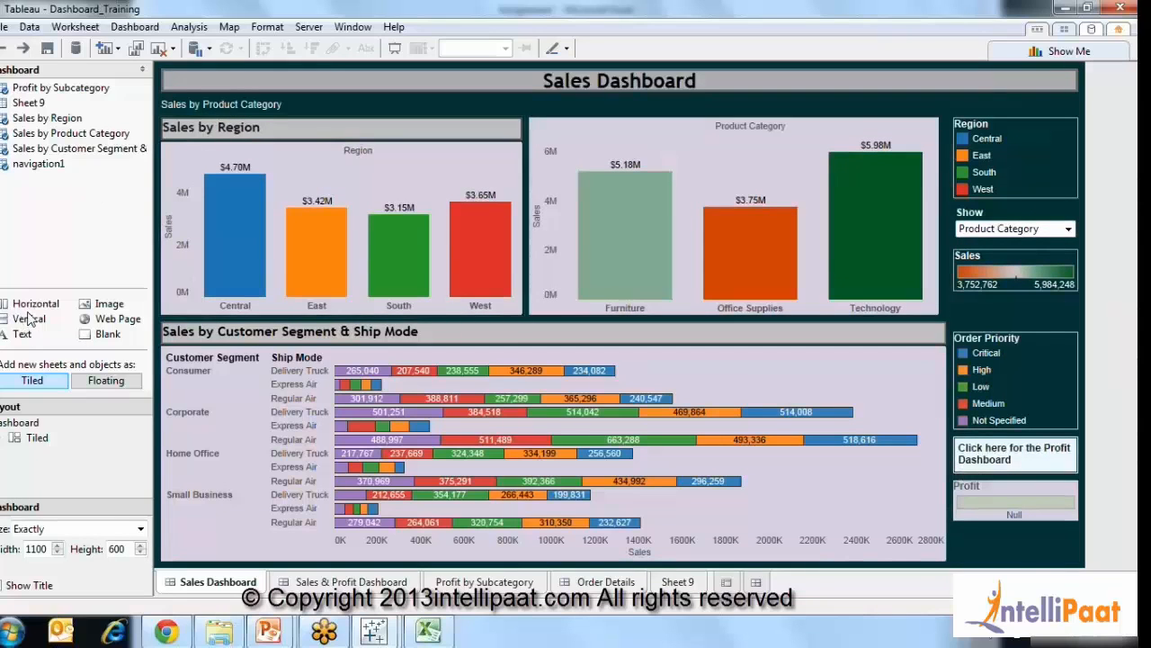
left_click_drag(25, 306, 265, 106)
left_click(229, 334)
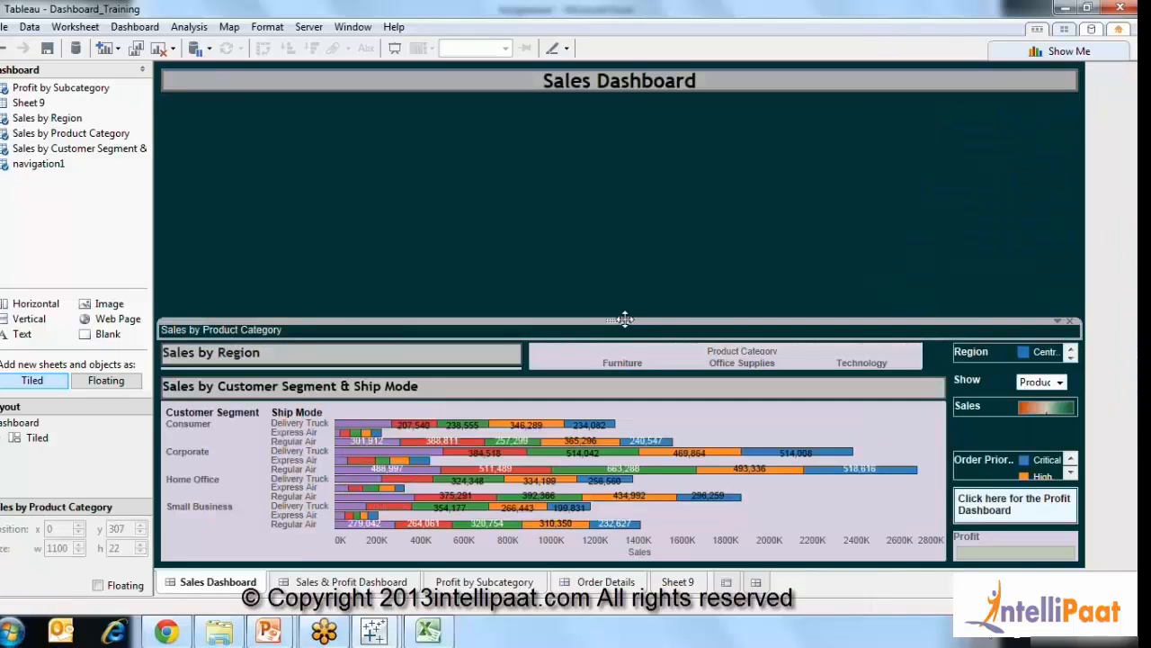
left_click_drag(621, 320, 644, 202)
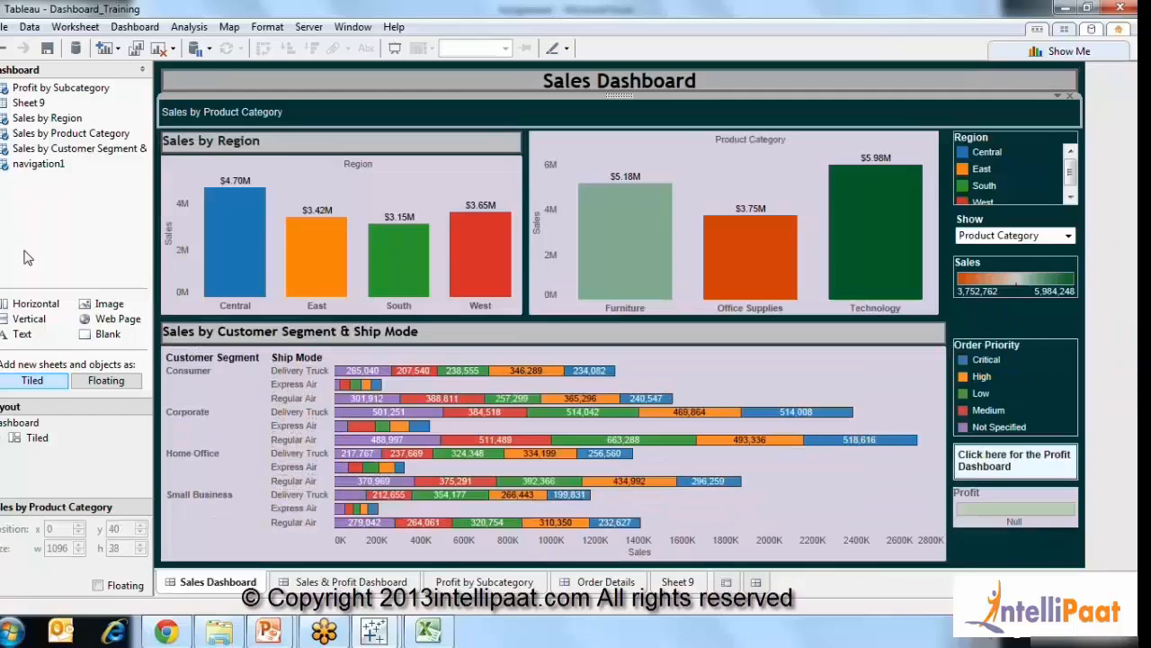
Move the dynamic "Sales by" heading within its container so it sits above the product category chart.
left_click(185, 113)
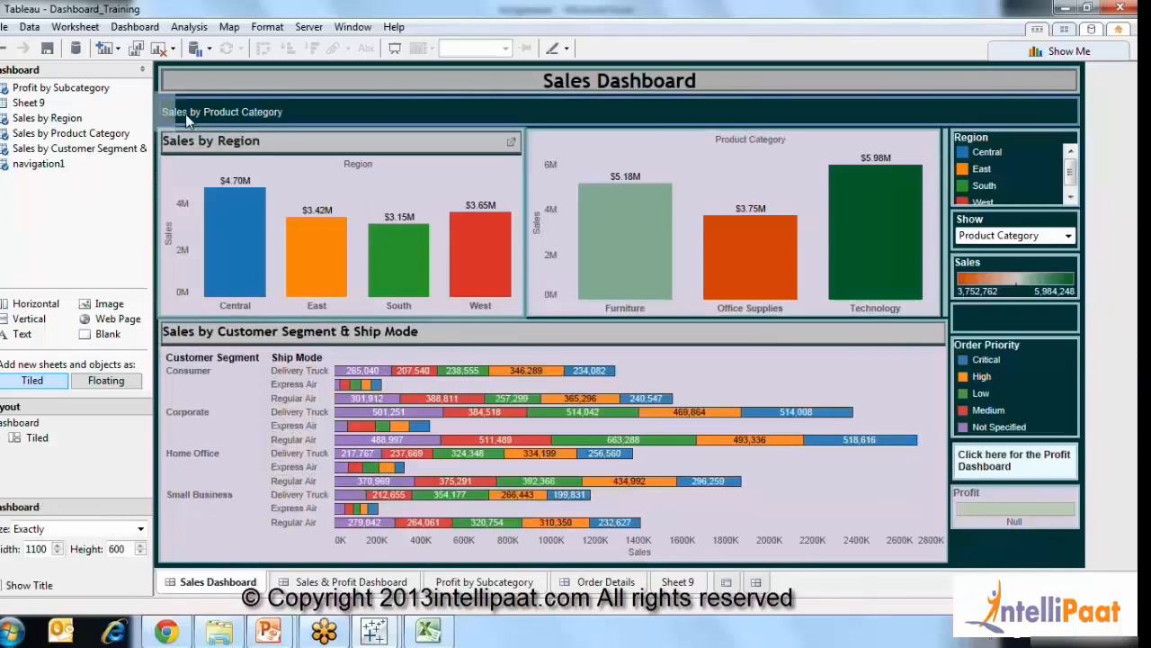
left_click_drag(185, 114, 549, 126)
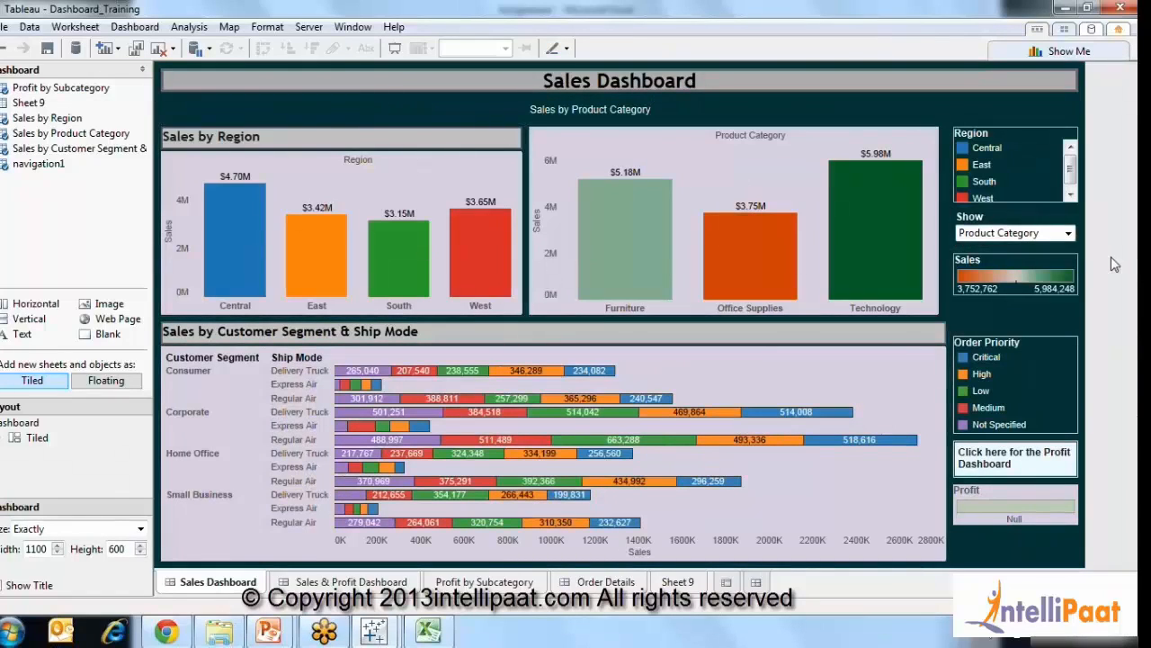
Test the heading and chart by switching the Show parameter to Product Subcategory and back to Product Category.
left_click(1070, 235)
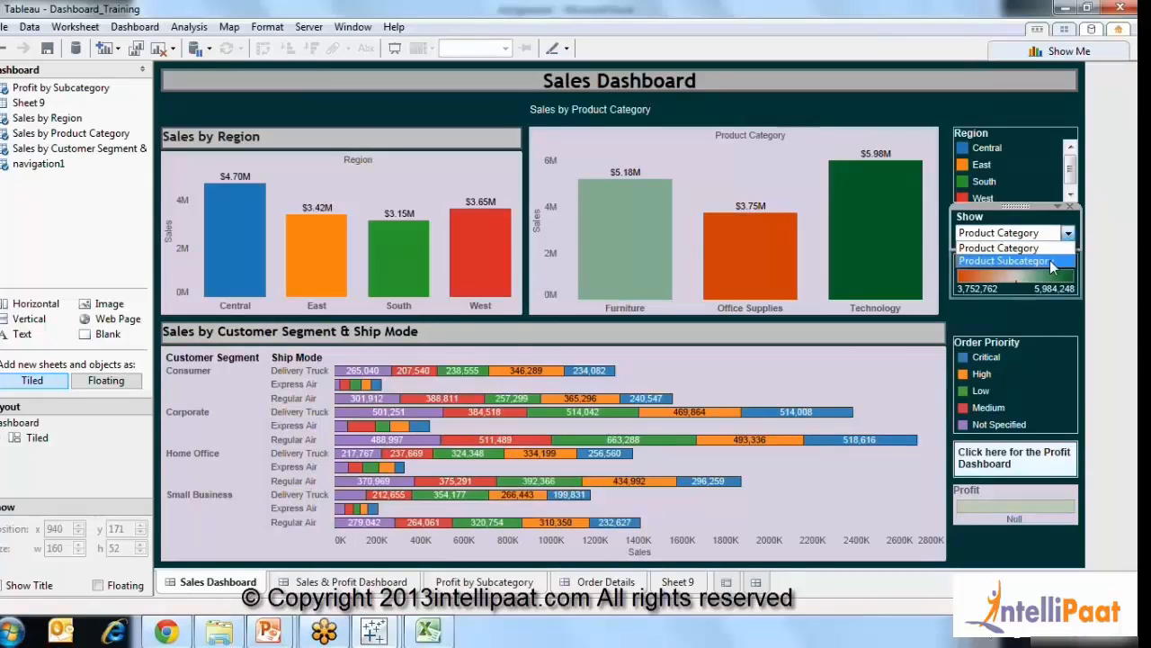
left_click(1050, 260)
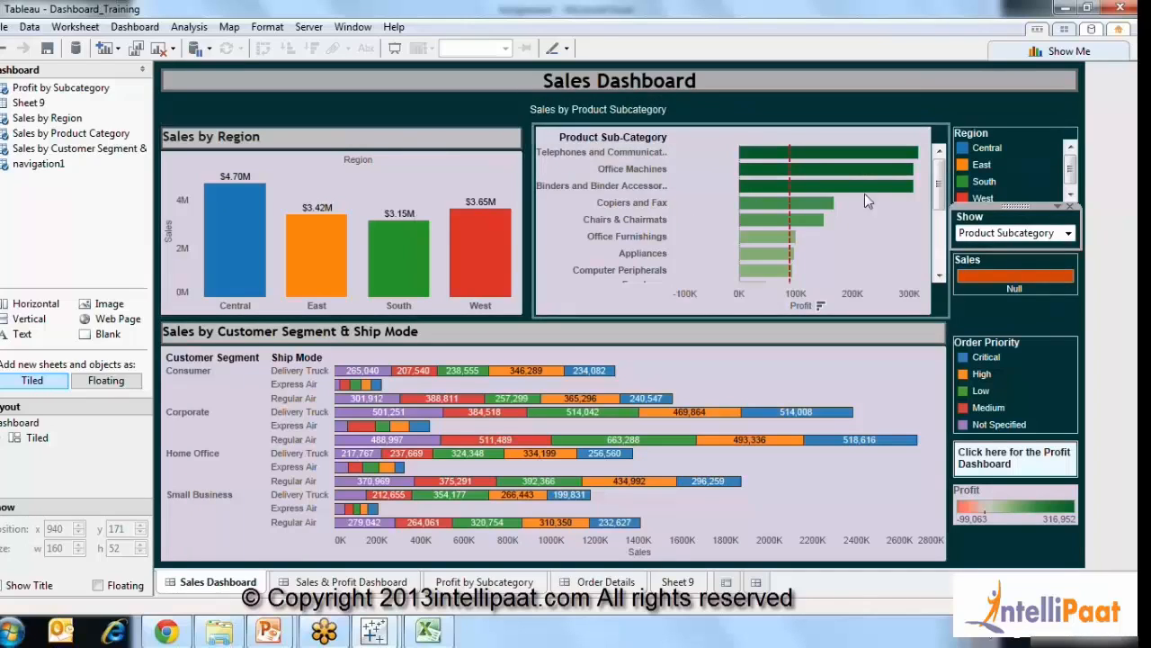
left_click(1103, 273)
left_click(1068, 233)
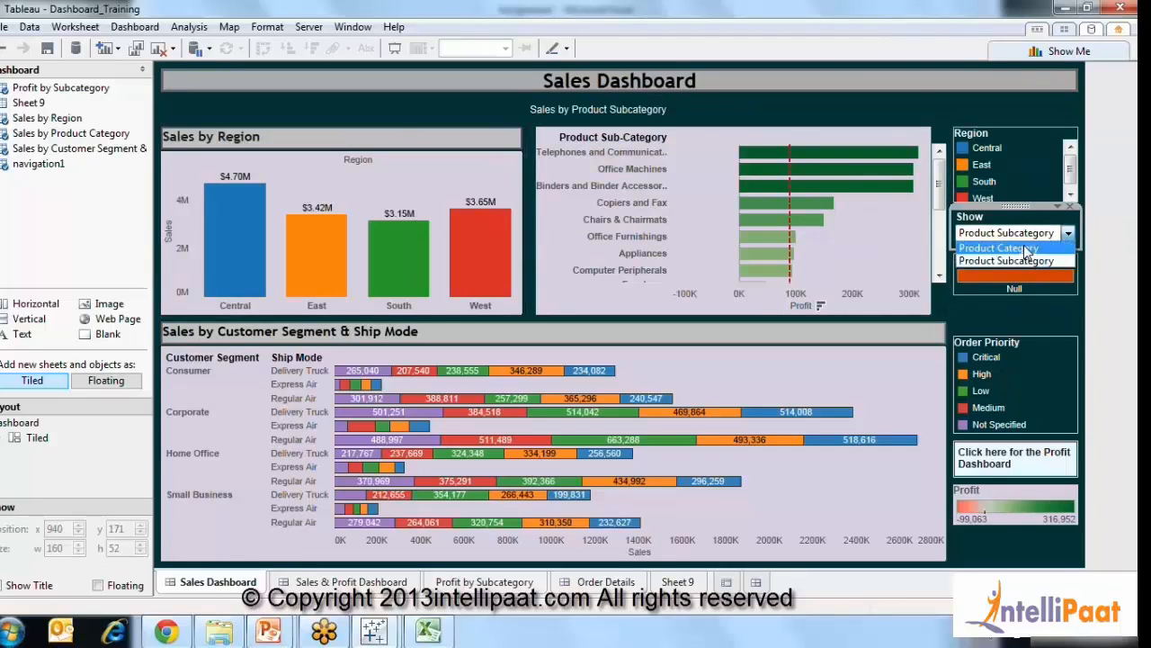
left_click(1024, 245)
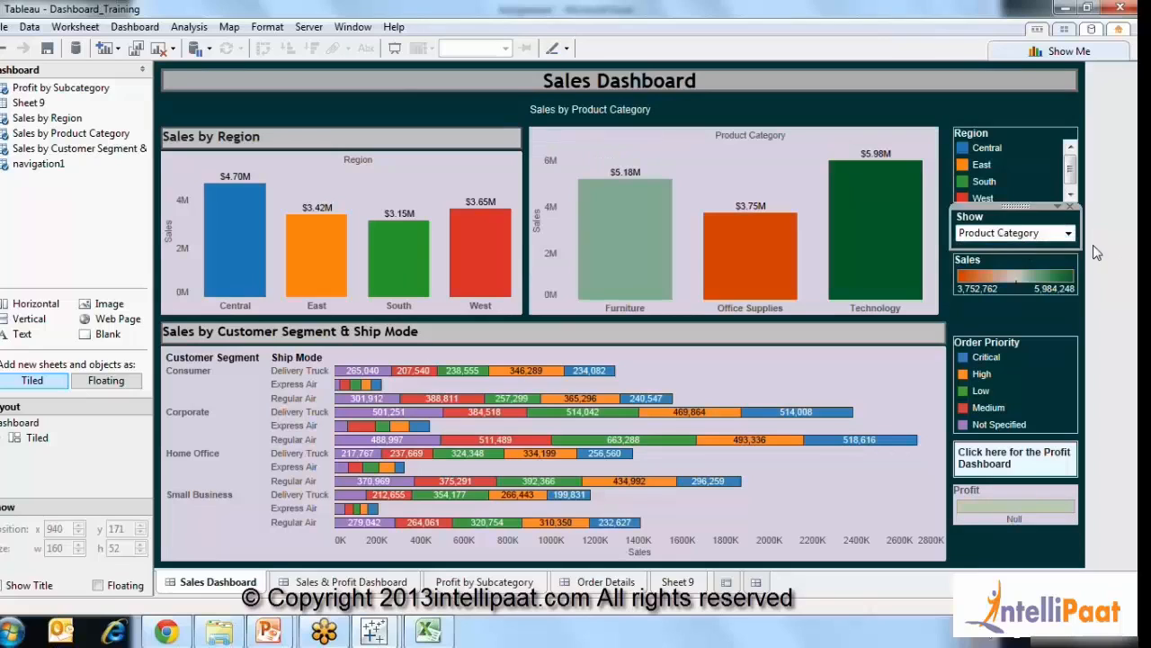
left_click(1097, 253)
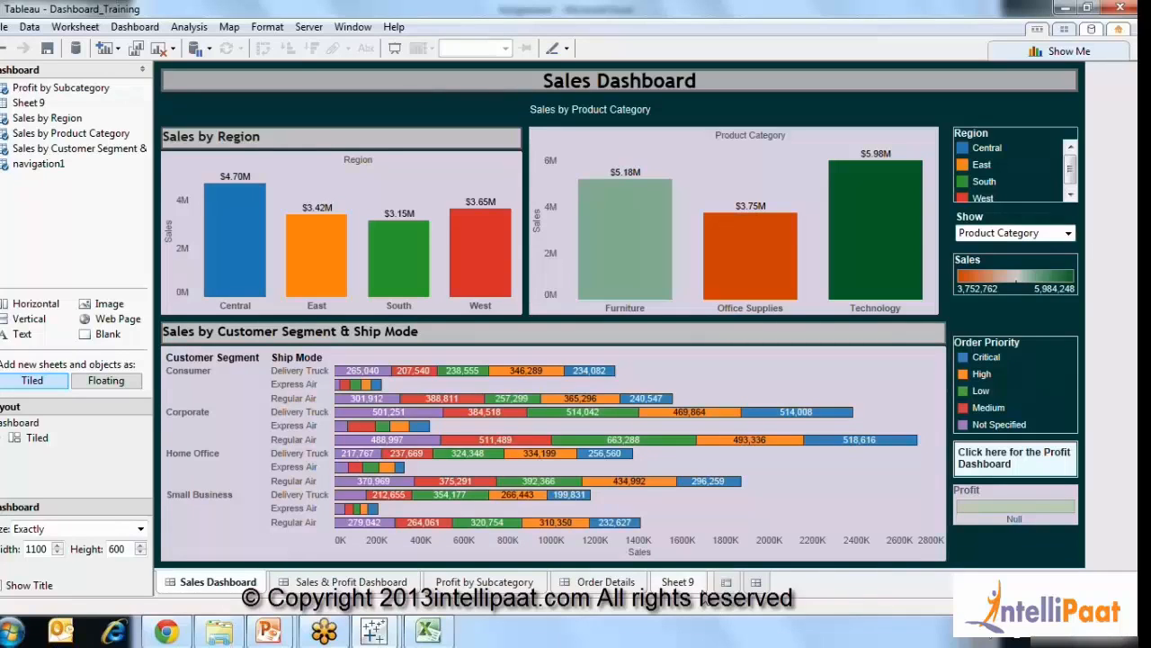
Open Sheet 9 and remove the Show parameter control from it.
left_click(678, 582)
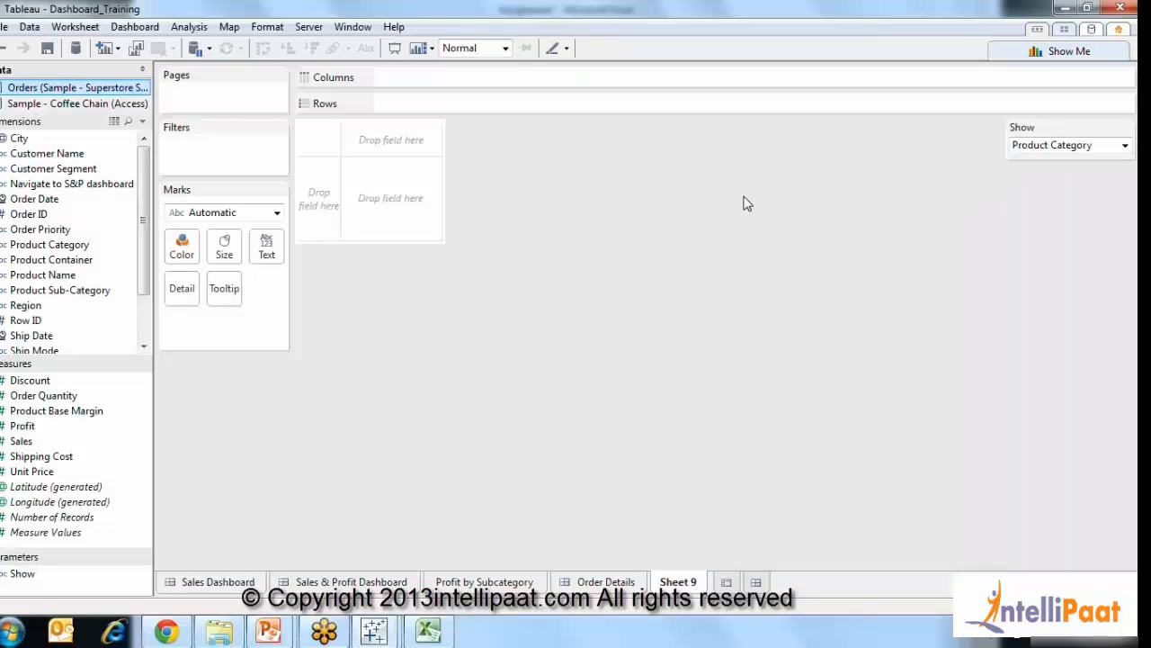
left_click(1127, 130)
left_click(1022, 297)
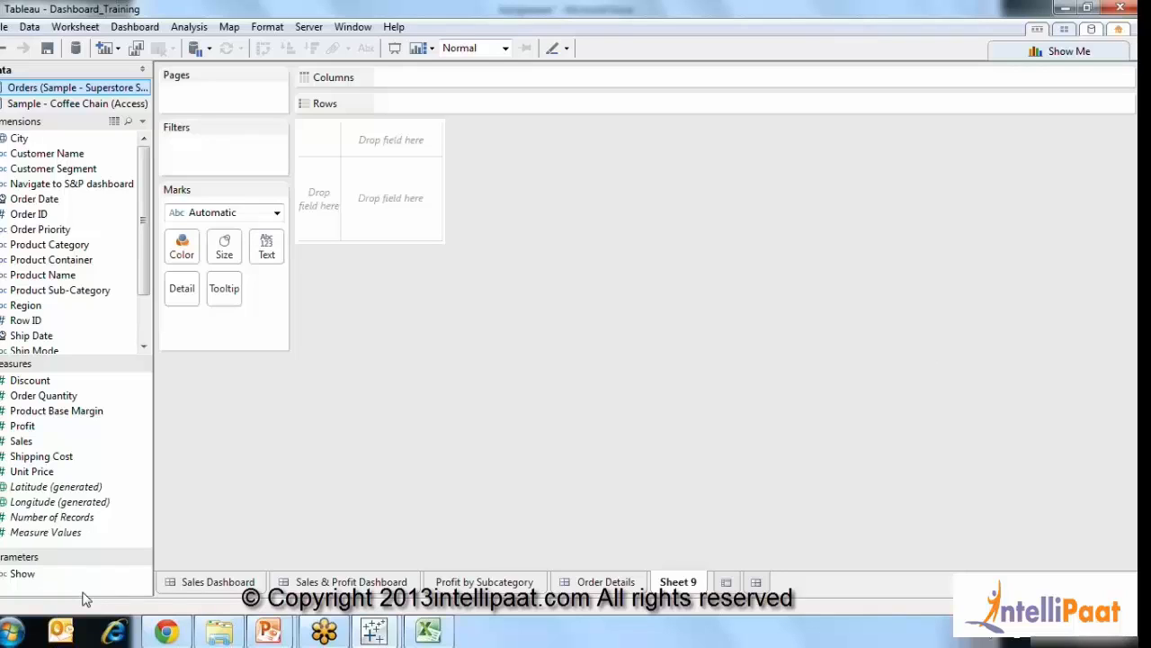
Build a continuous line chart of Sales by Order Date year using Show Me.
left_click(19, 441)
left_click(36, 200)
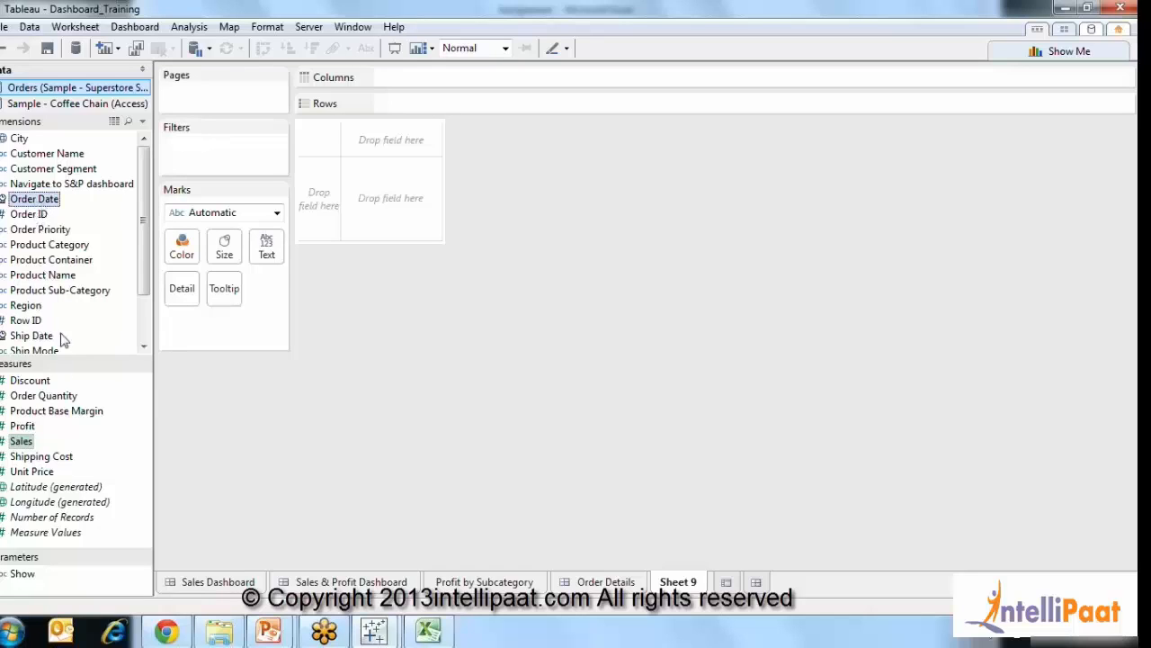
left_click(1087, 54)
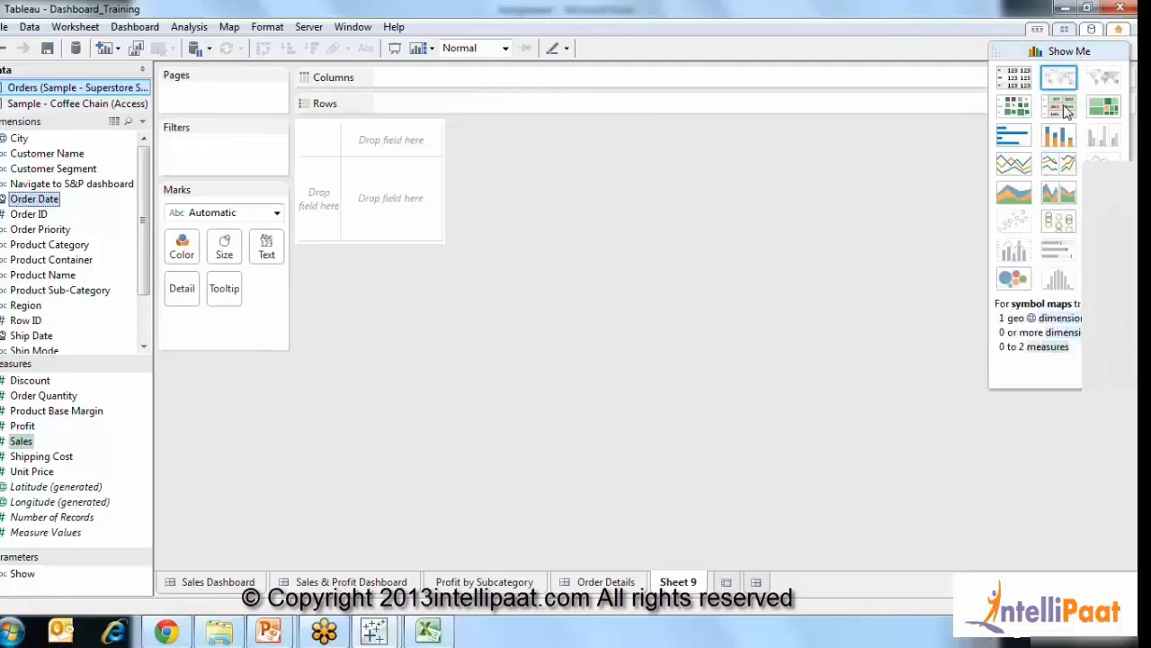
left_click(1008, 175)
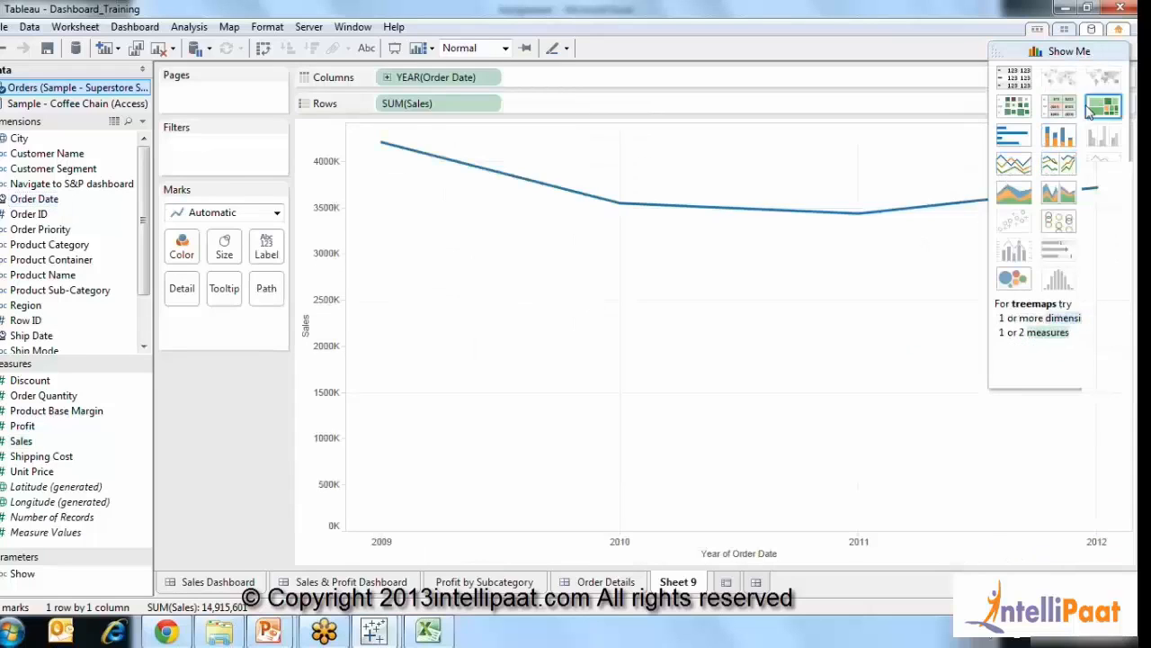
left_click(1062, 54)
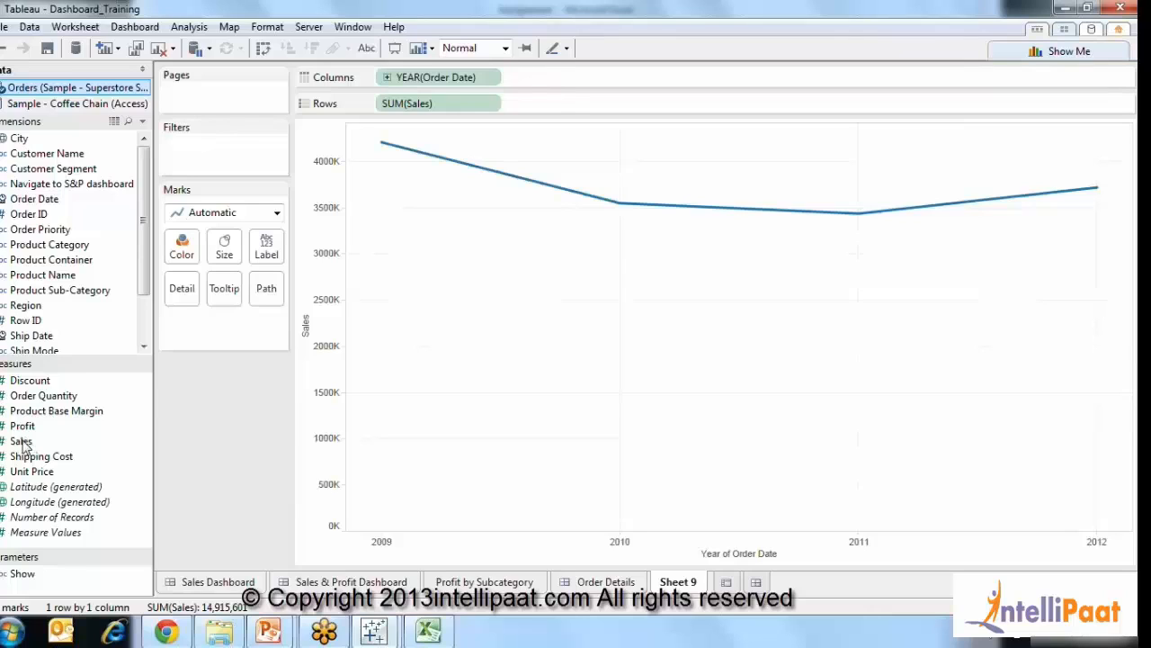
Add Profit to the Sales axis of the line chart so both measures share one axis.
left_click_drag(22, 425, 331, 382)
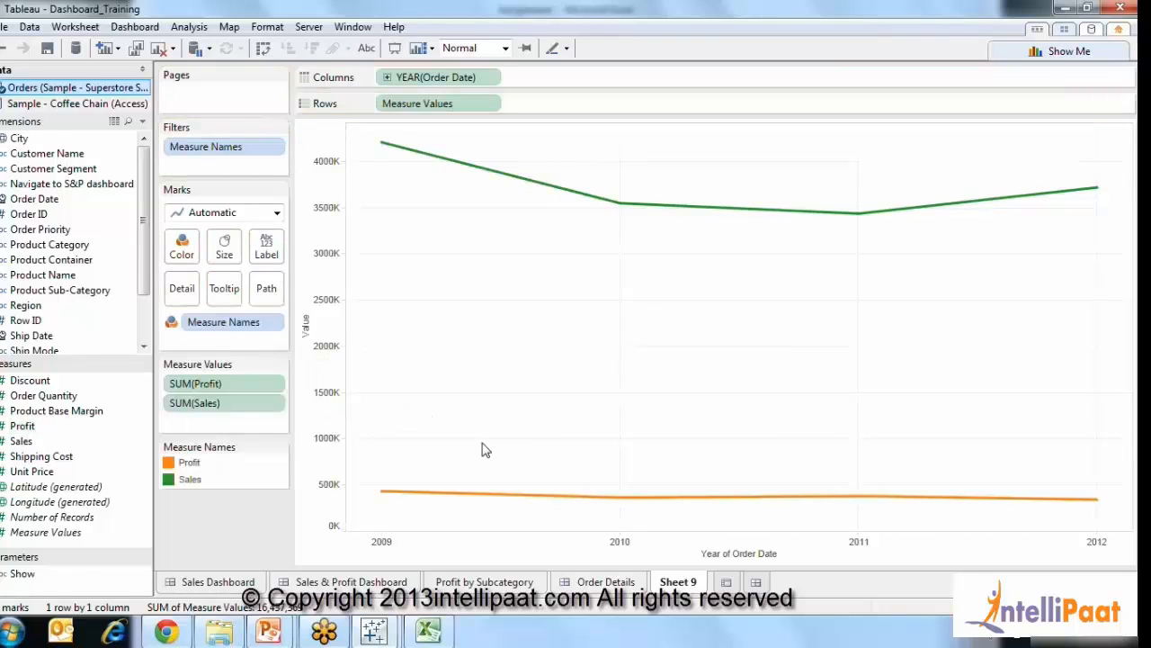
left_click(142, 69)
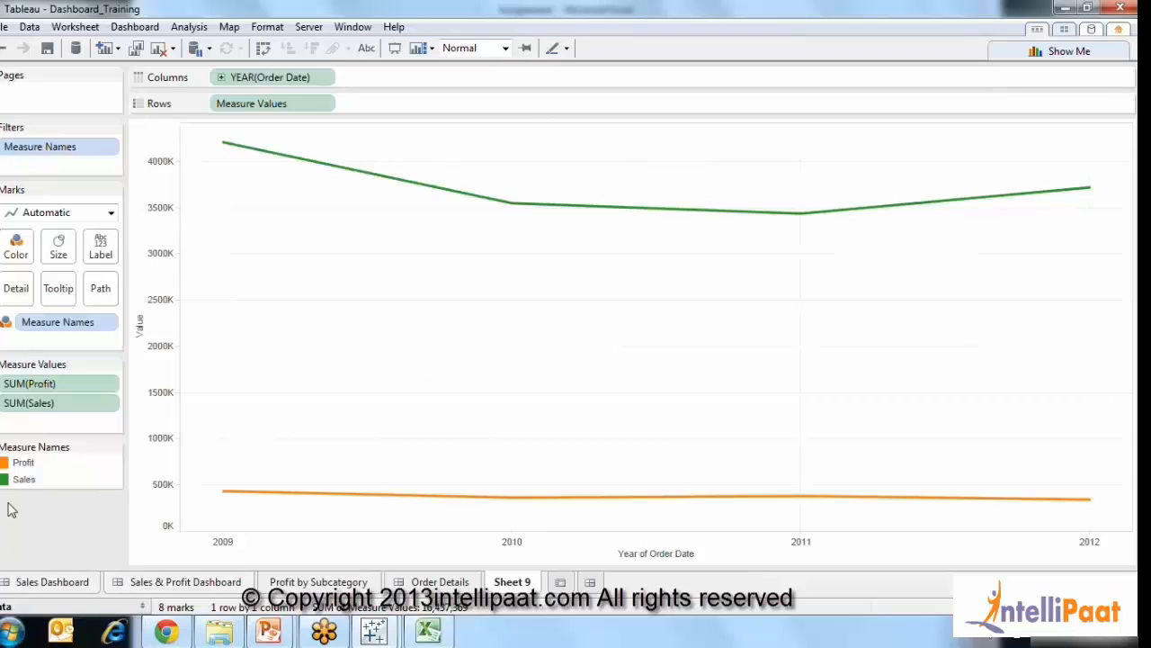
left_click(144, 608)
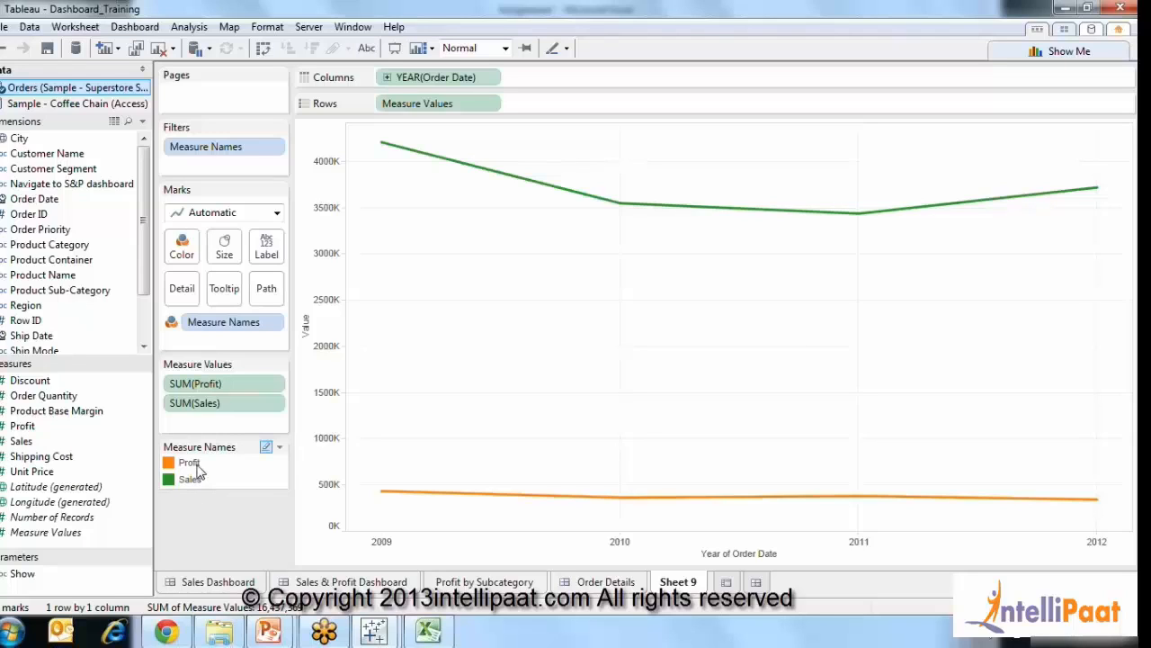
Start a new parameter named Tax and set its allowable values to List.
right_click(88, 597)
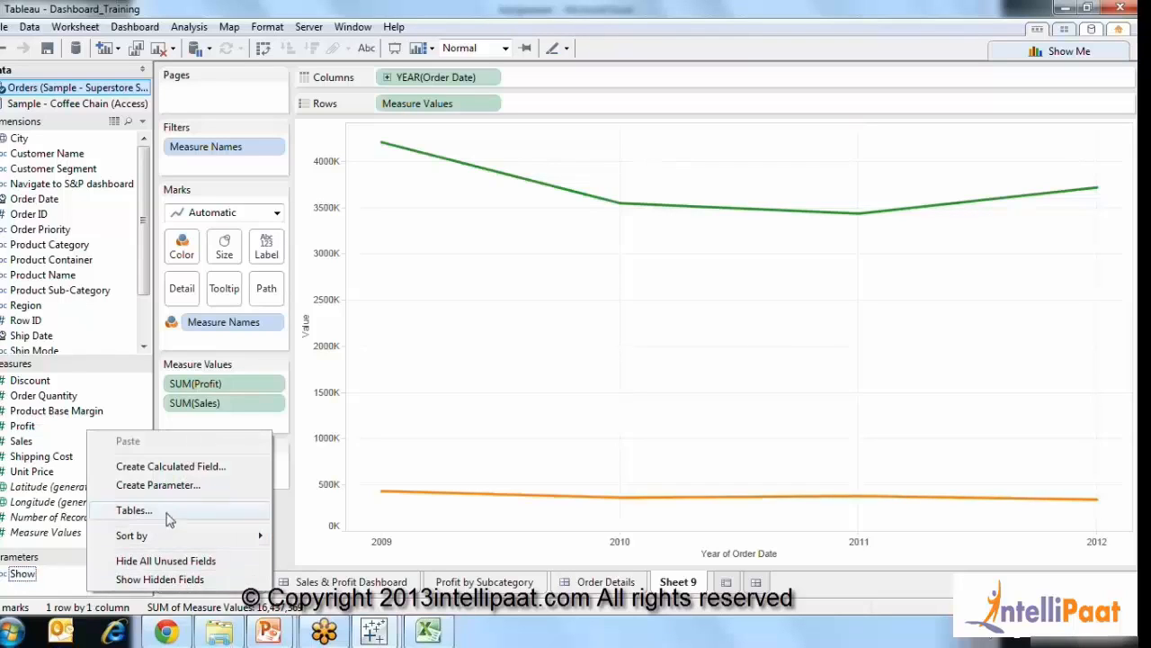
left_click(184, 487)
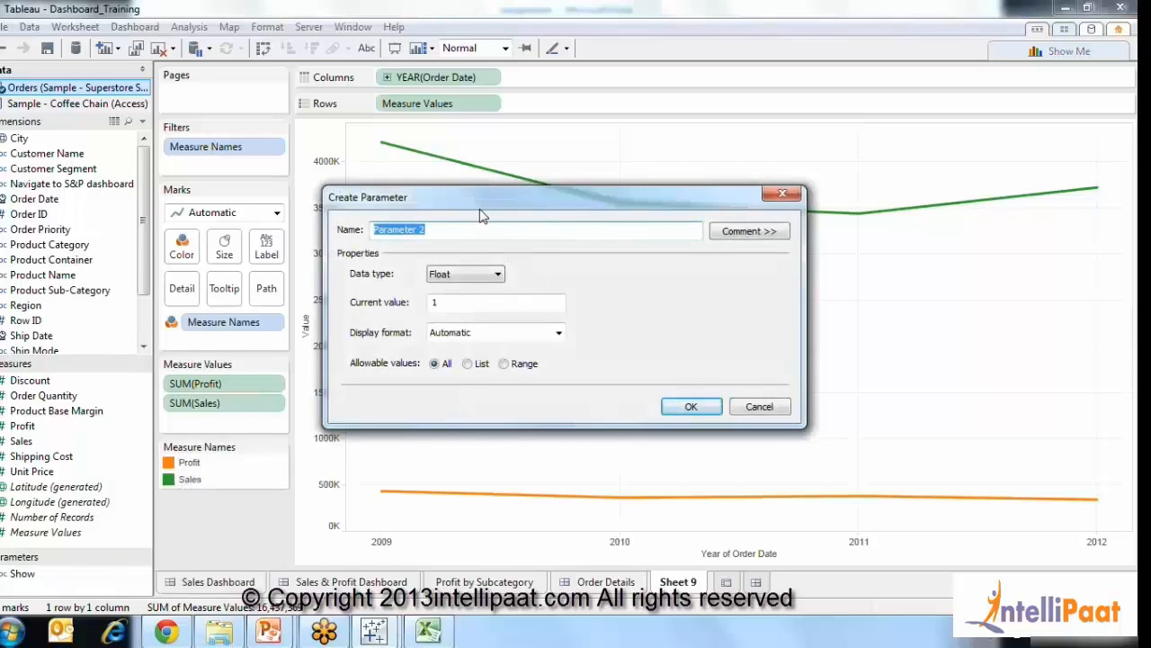
key("BackSpace")
type("Tax")
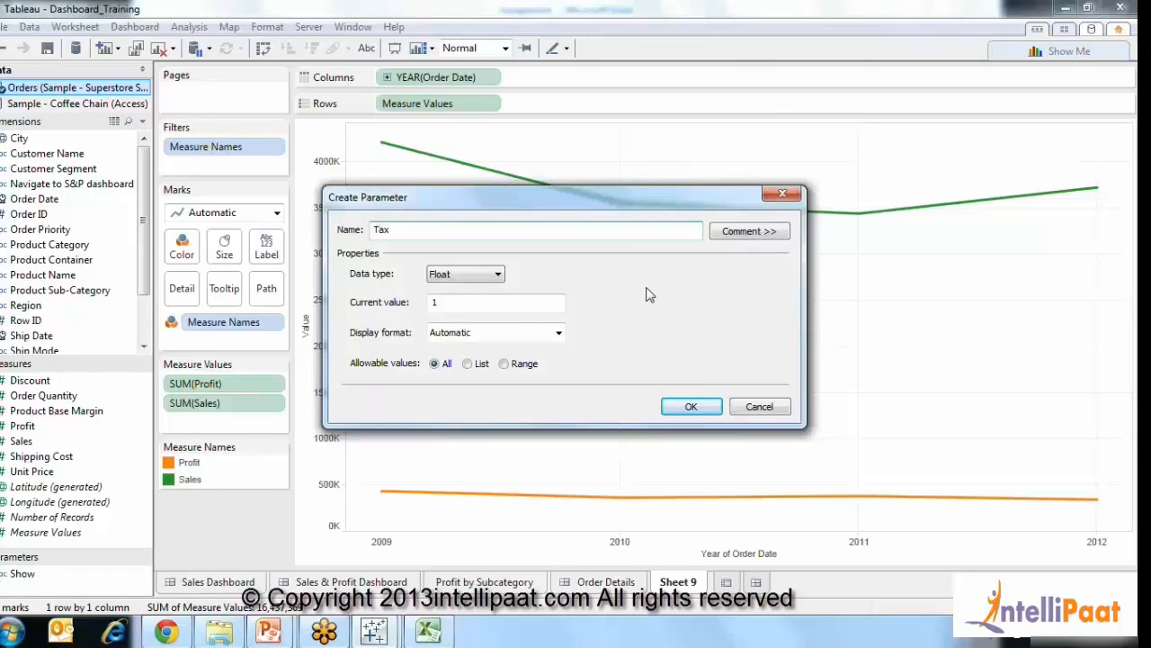
left_click(475, 365)
Enter 30 and 40 as the Tax parameter's list values.
left_click(396, 429)
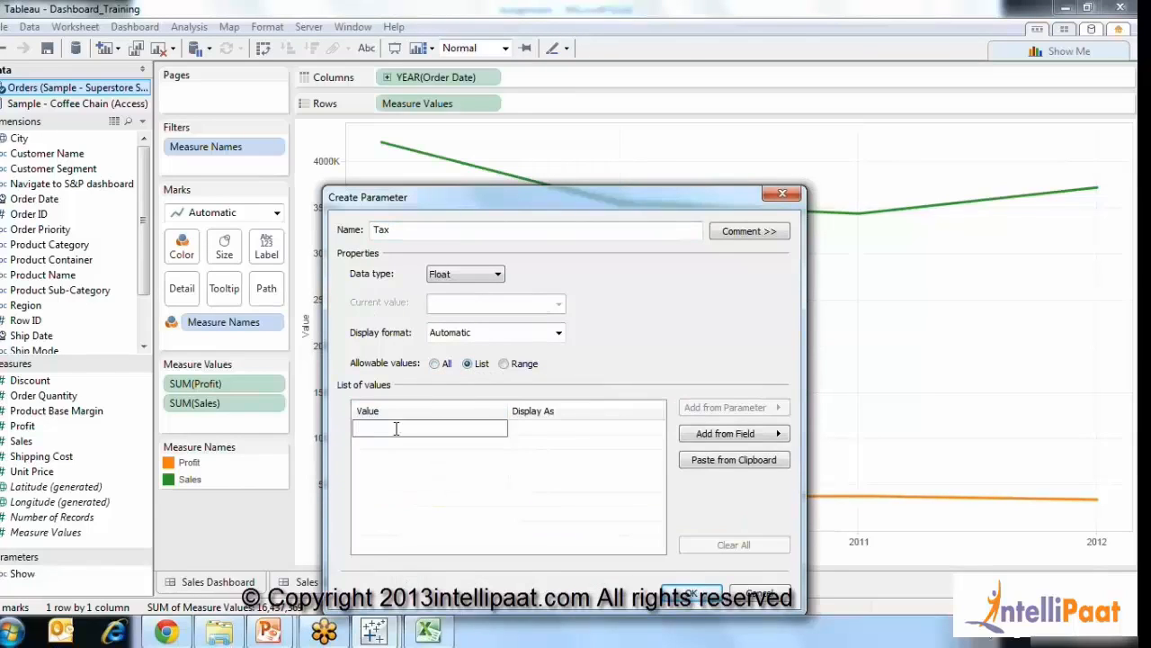
type("30")
key("Tab")
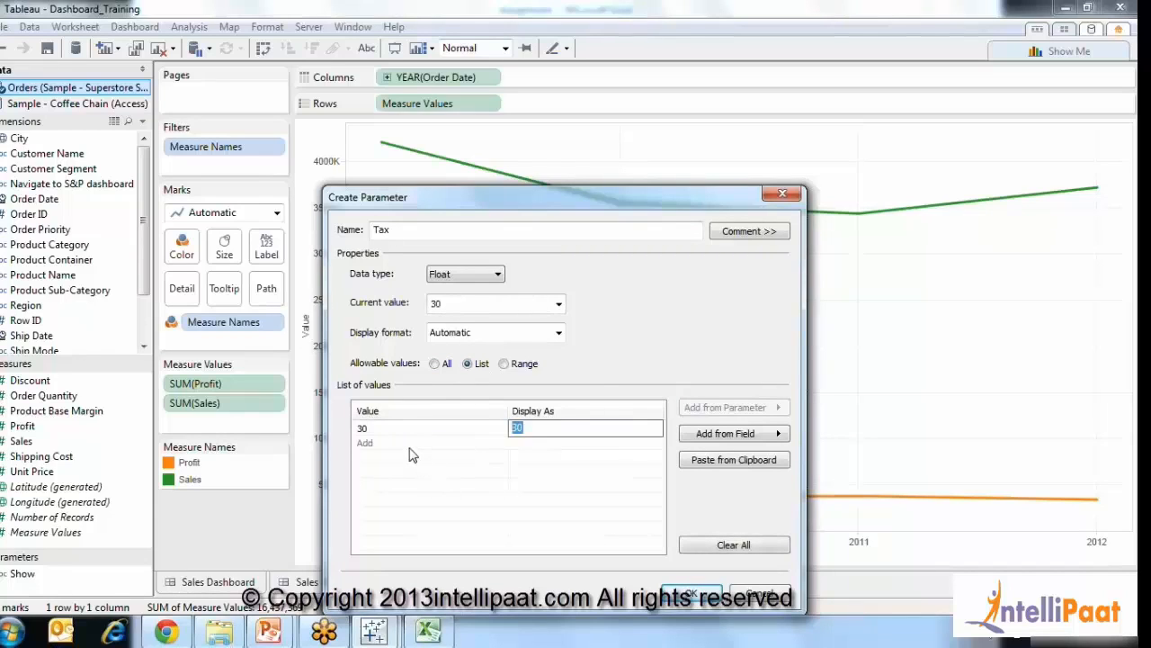
left_click(410, 443)
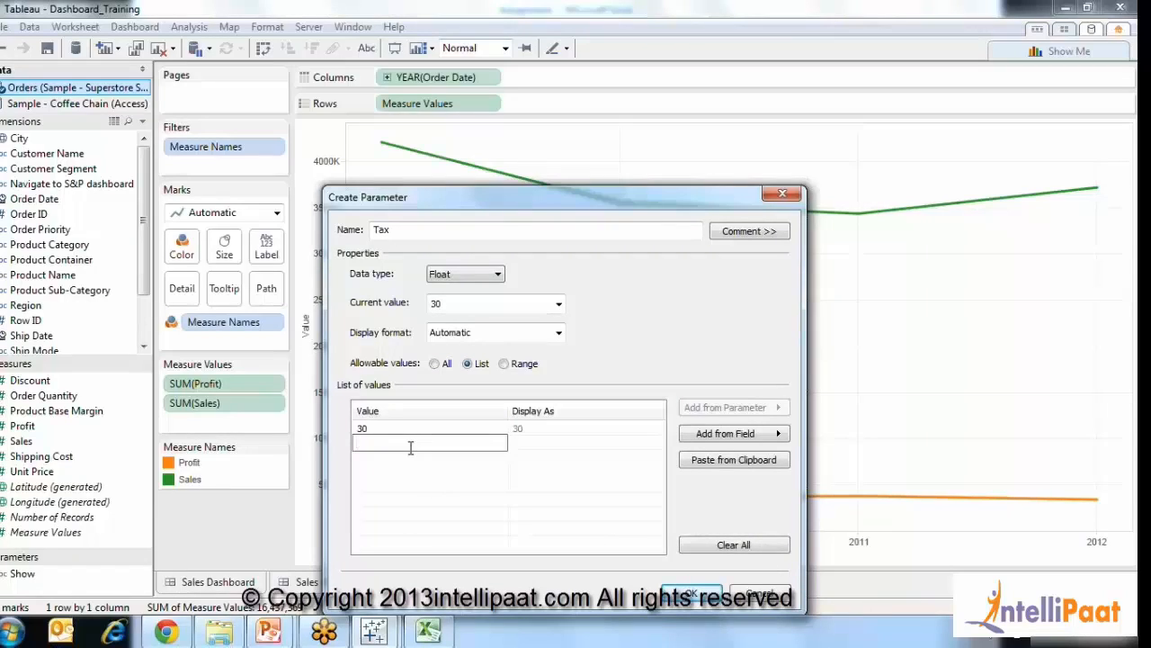
type("40")
key("Return")
Set the display names of the Tax values 30 and 40 to 30% and 40%.
left_click(525, 429)
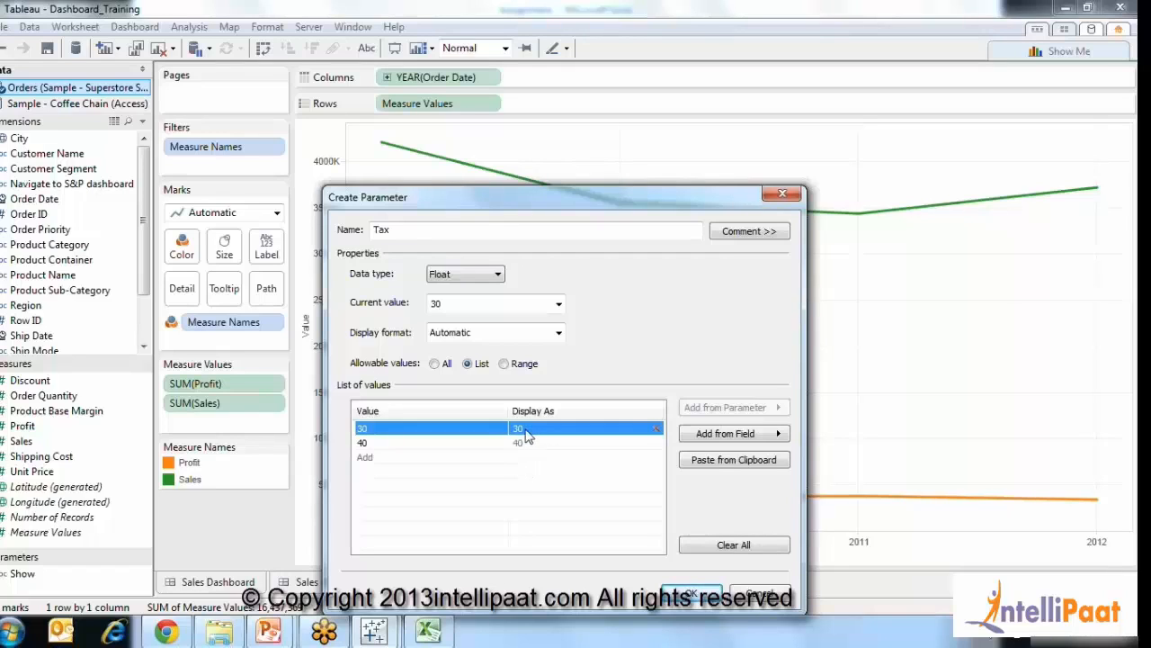
left_click(528, 430)
left_click(531, 429)
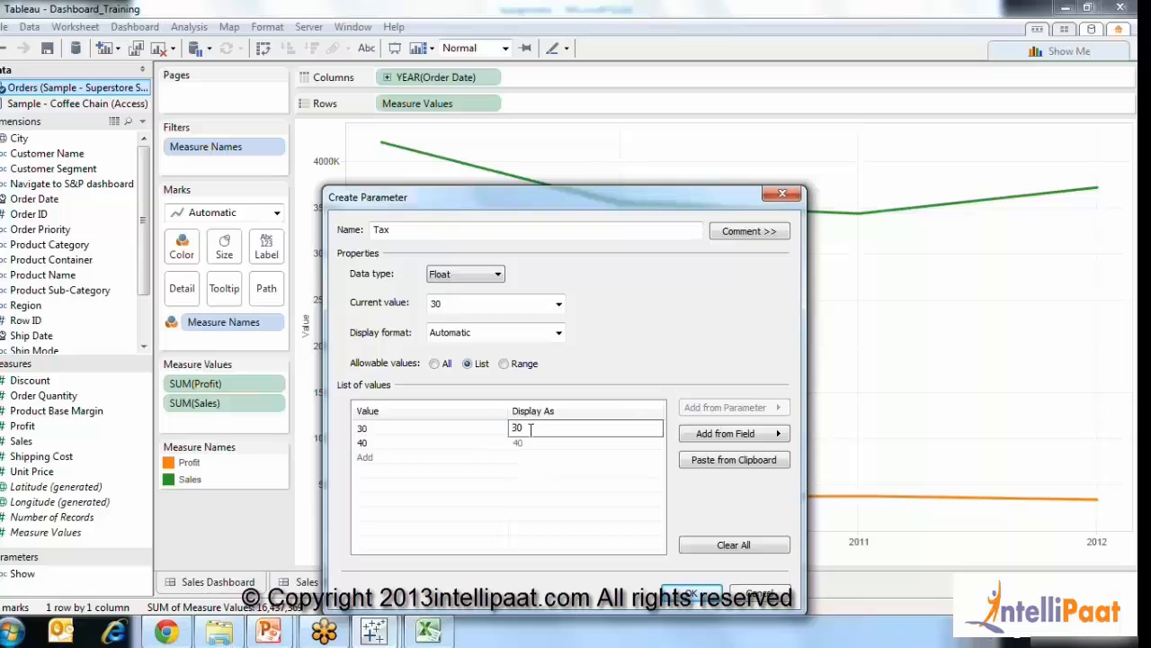
type("%")
left_click(530, 446)
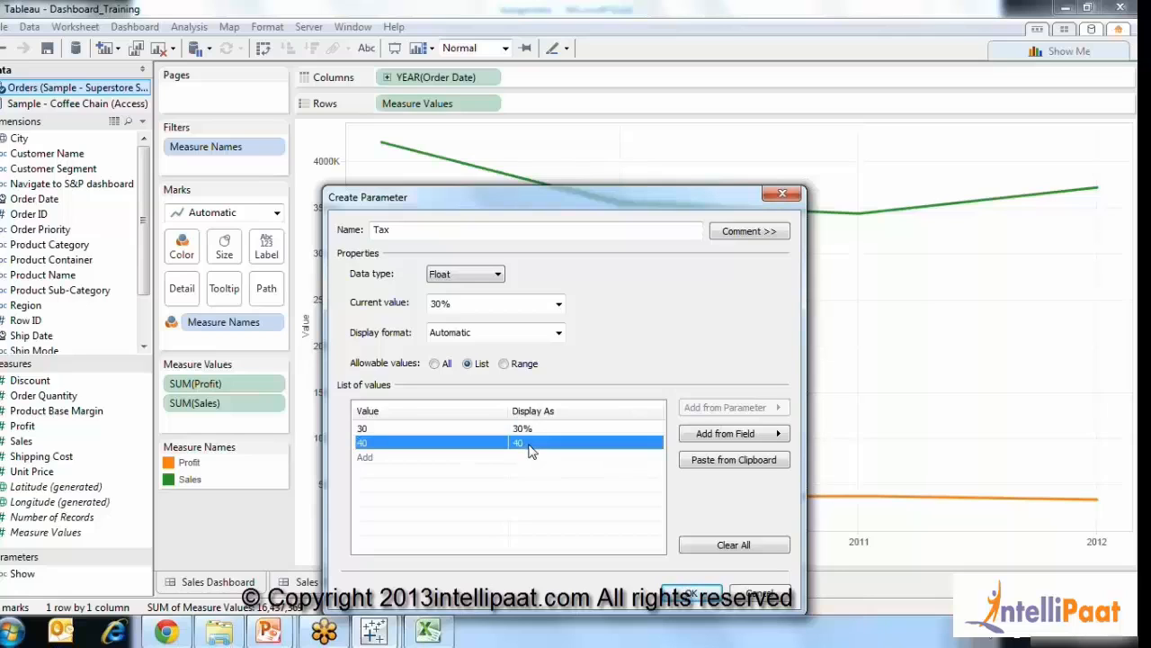
left_click(531, 446)
left_click(534, 442)
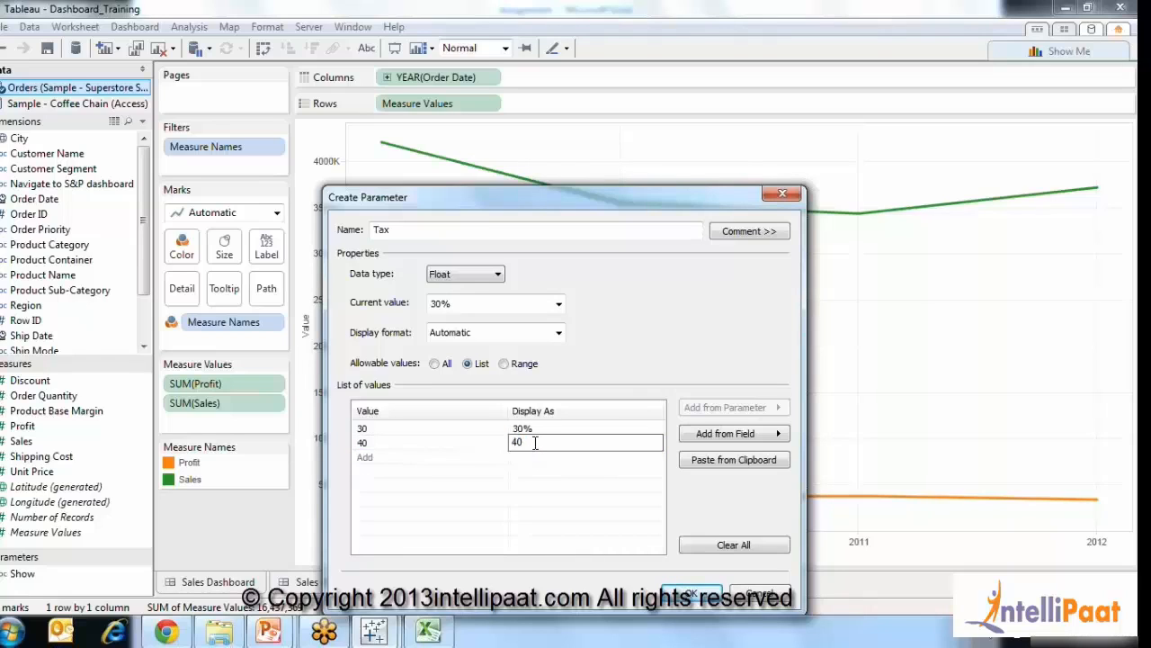
type("%")
left_click(638, 308)
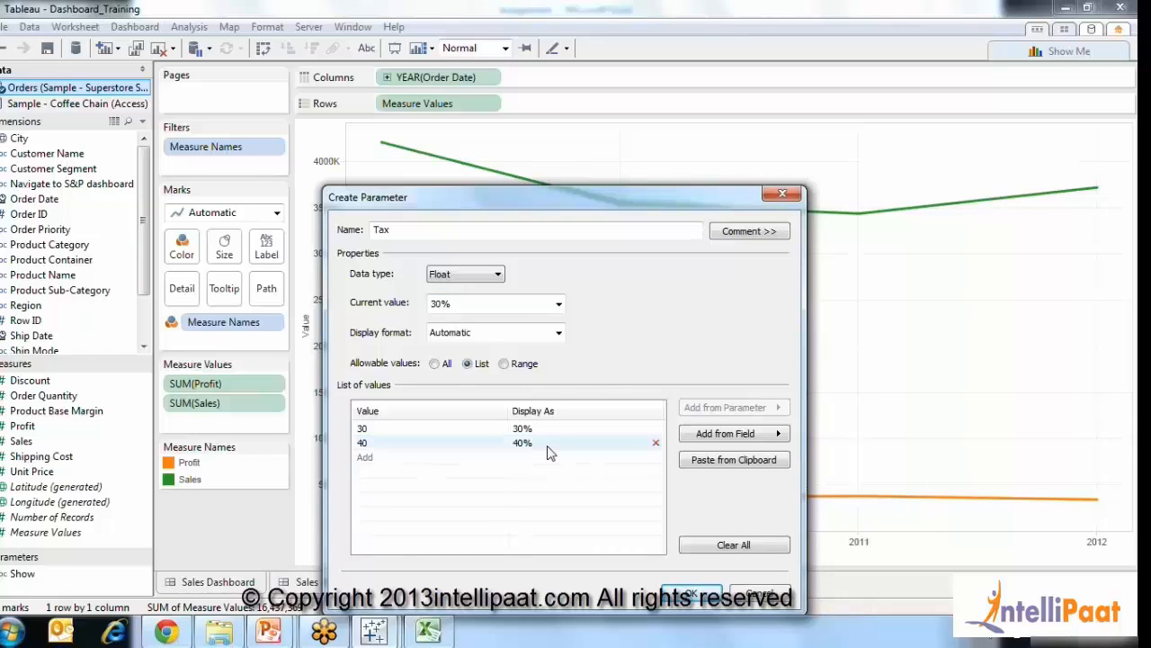
Change the Tax parameter's data type to Integer and create the parameter.
left_click(490, 274)
left_click(445, 299)
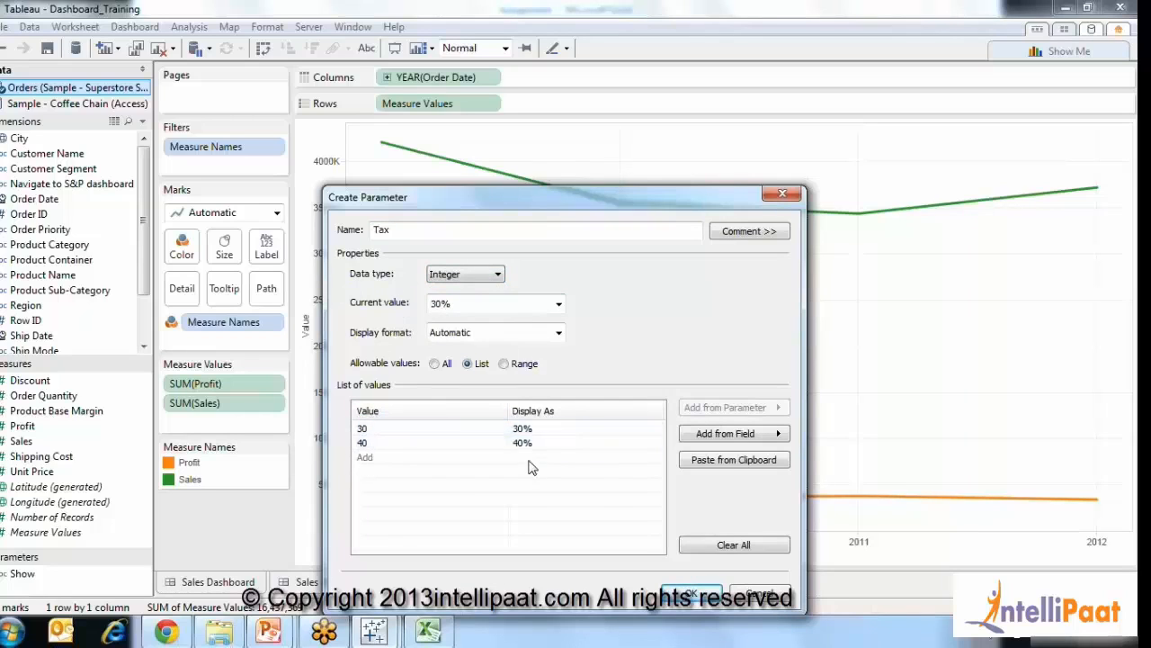
left_click(395, 431)
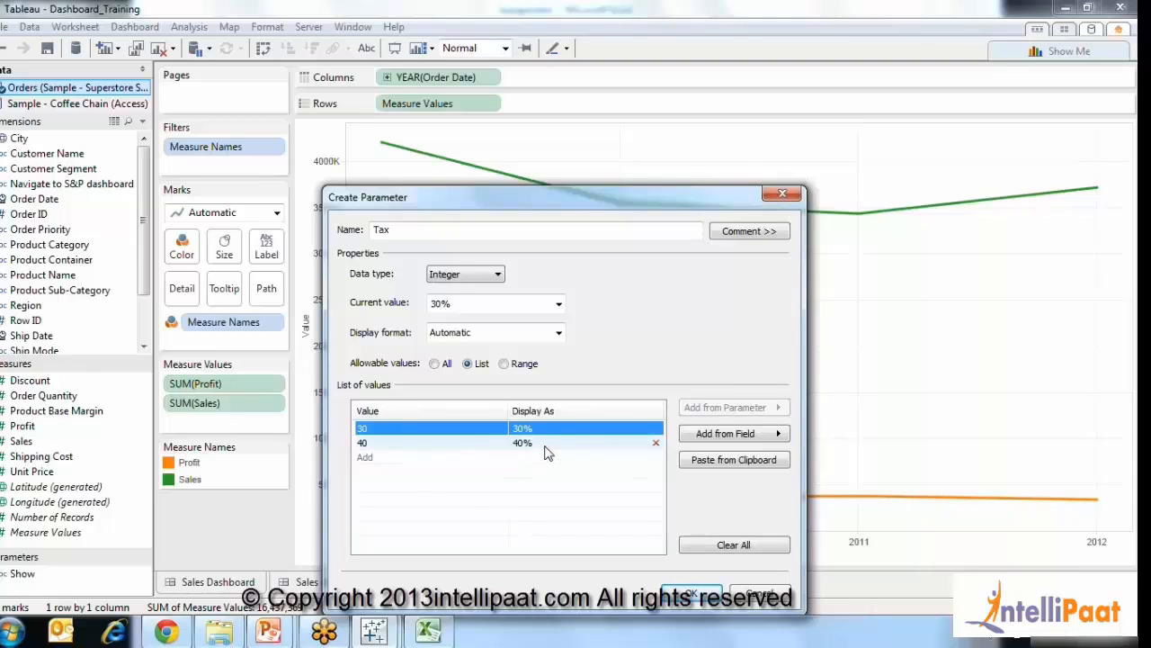
left_click(691, 595)
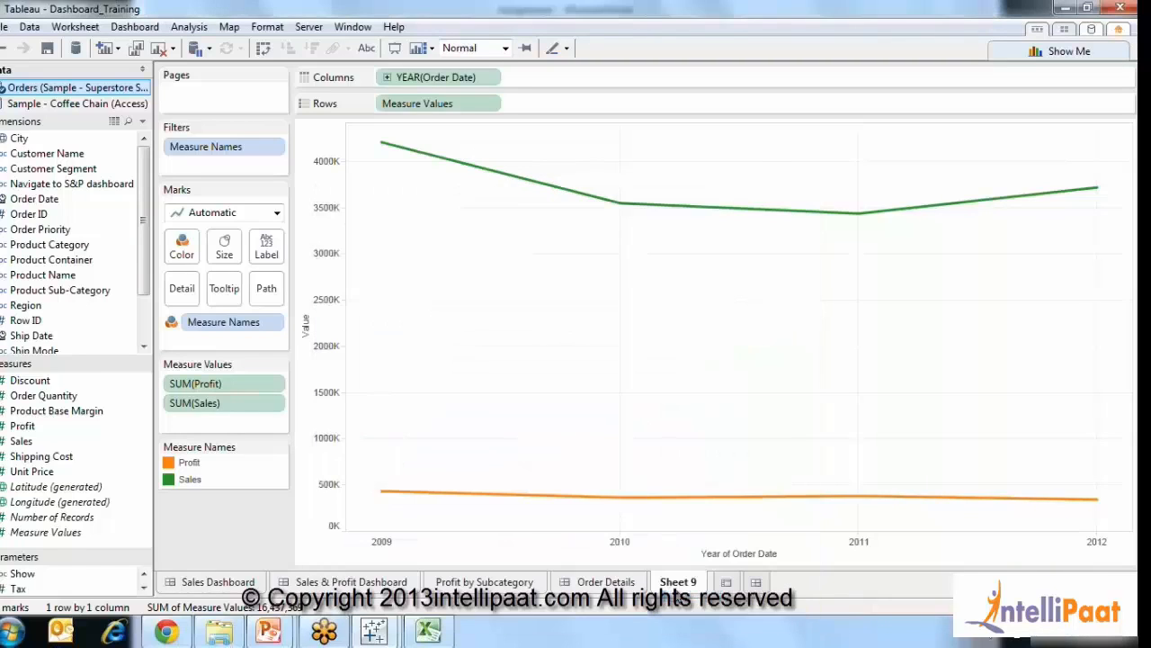
Enlarge the parameter list and show the Tax parameter control on Sheet 9.
left_click_drag(52, 549, 59, 515)
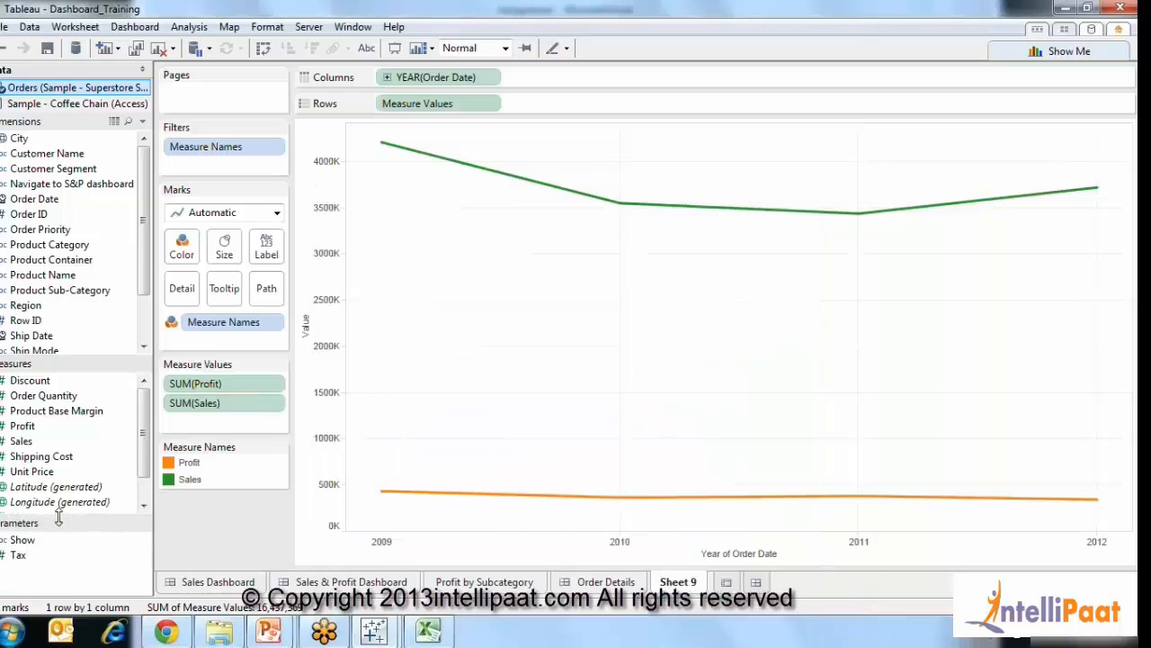
right_click(18, 555)
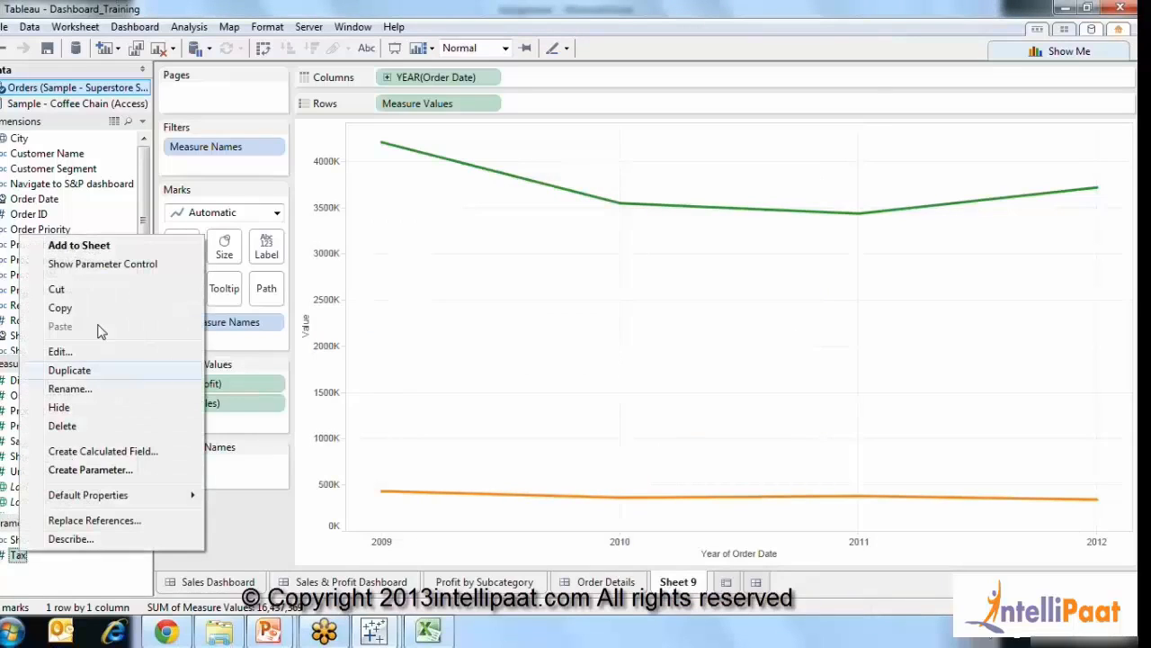
left_click(134, 263)
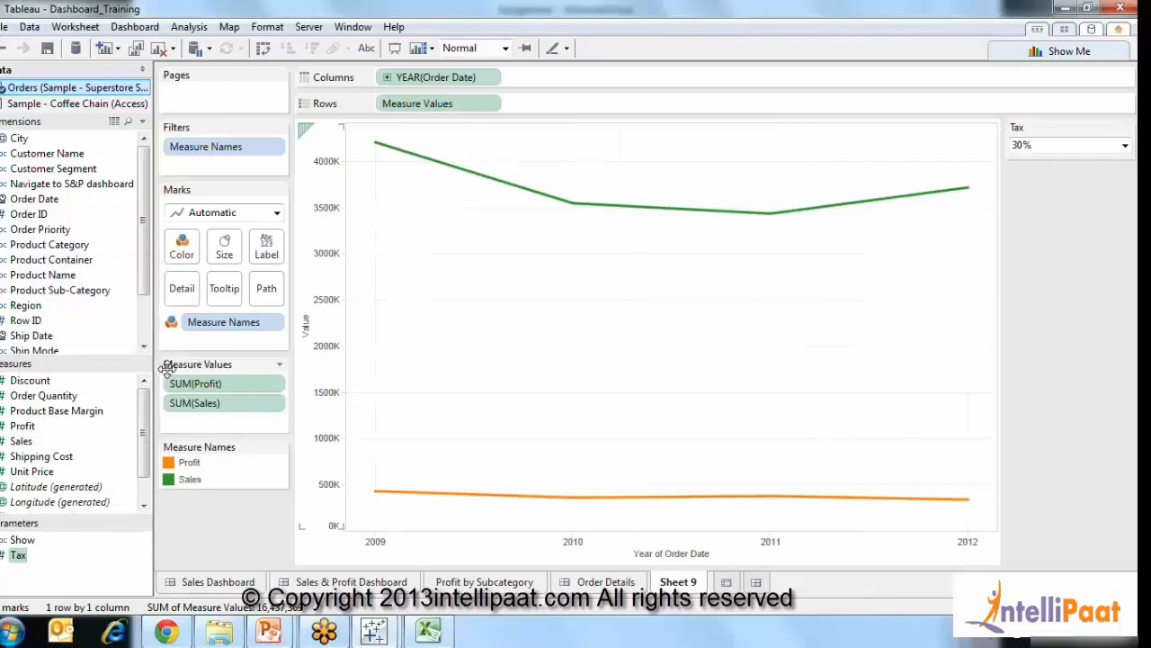
left_click(23, 442)
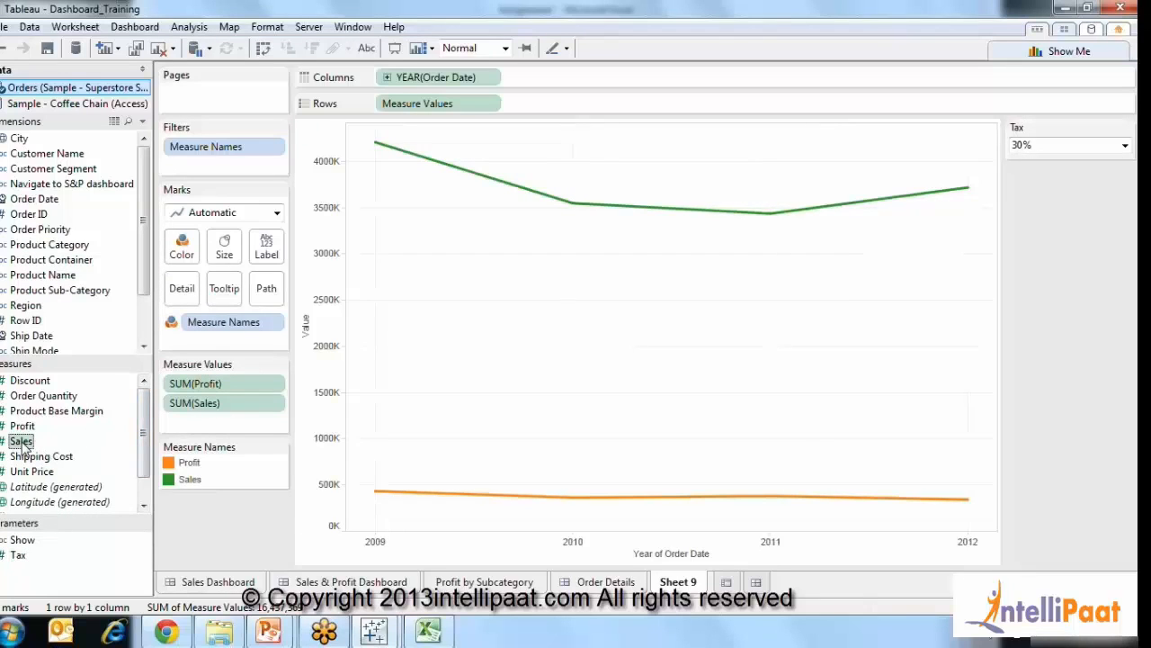
right_click(23, 443)
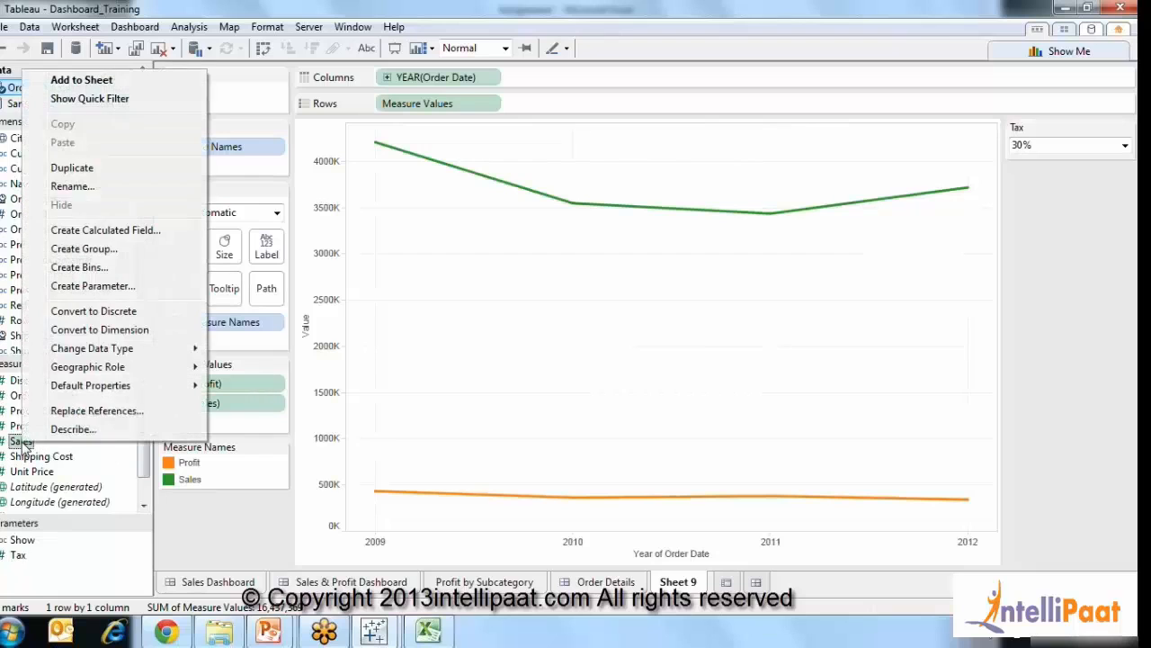
left_click(101, 231)
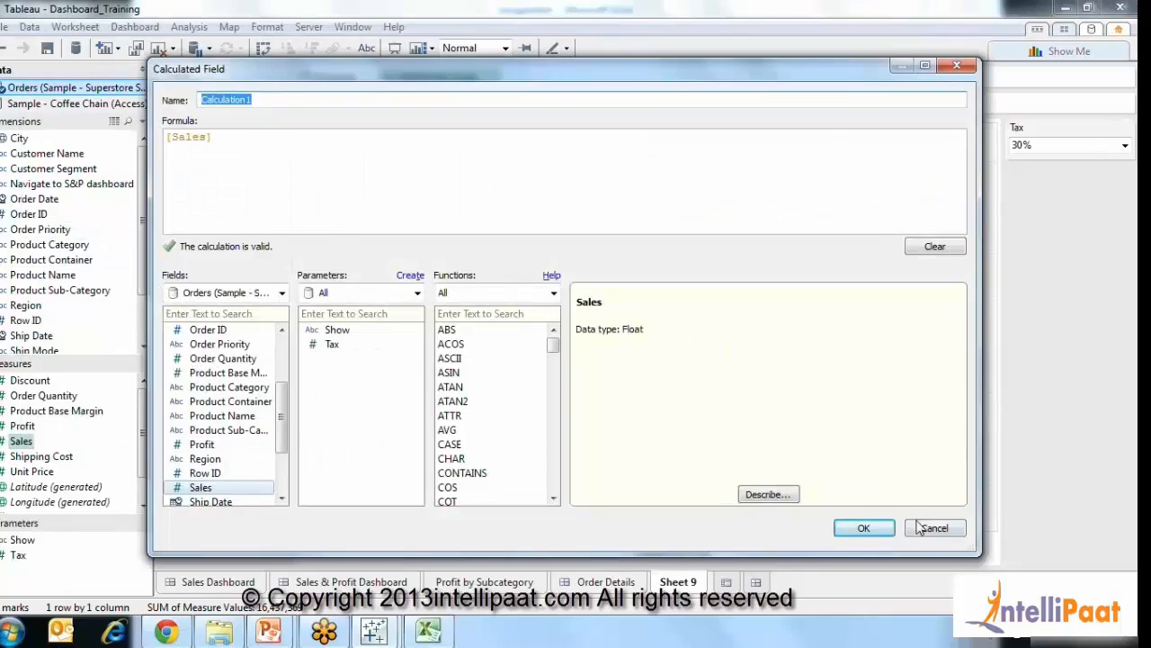
left_click(920, 527)
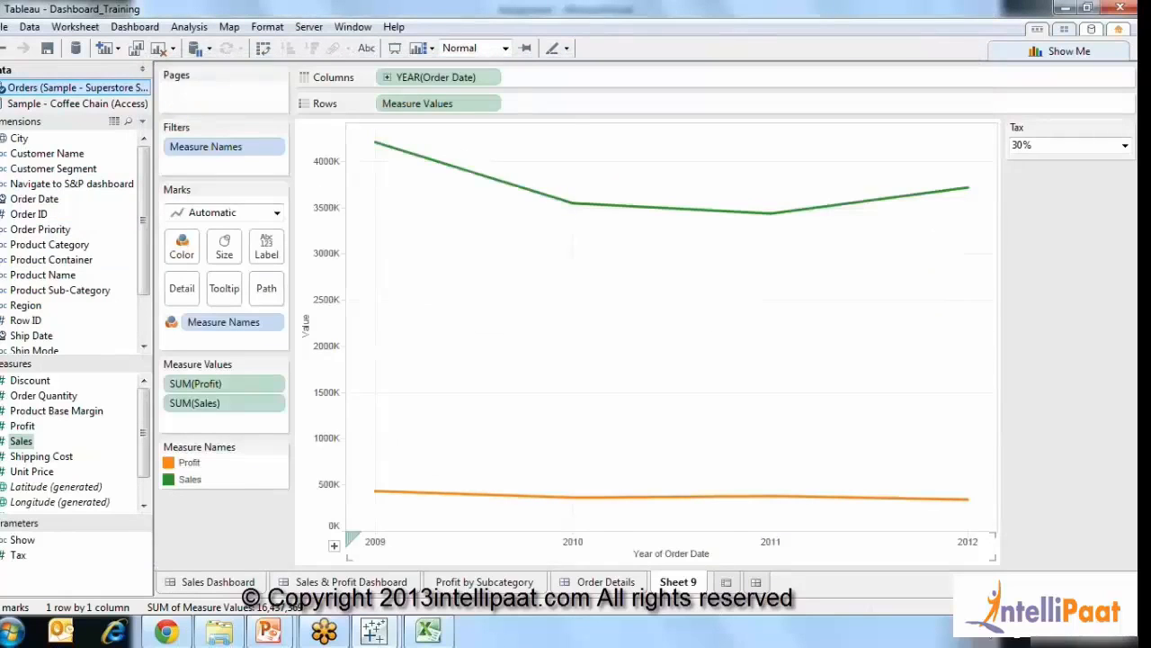
Create a calculated field from Profit named Profit after Tax with the formula [Profit]-([Profit]*[Tax]/100).
right_click(26, 428)
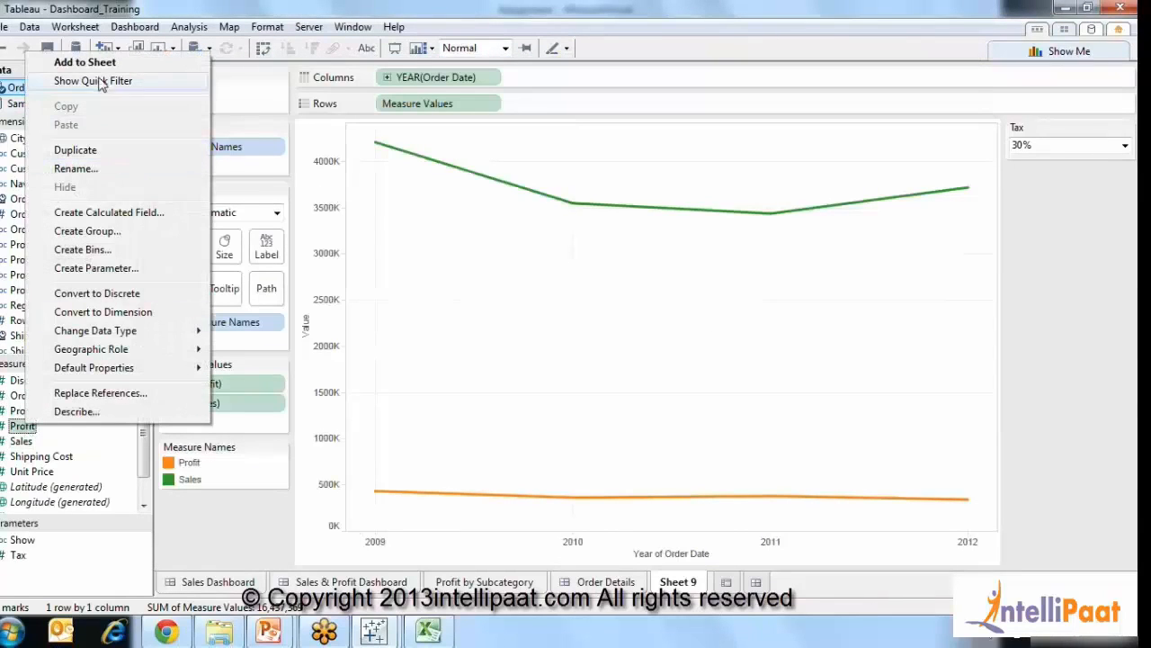
left_click(99, 213)
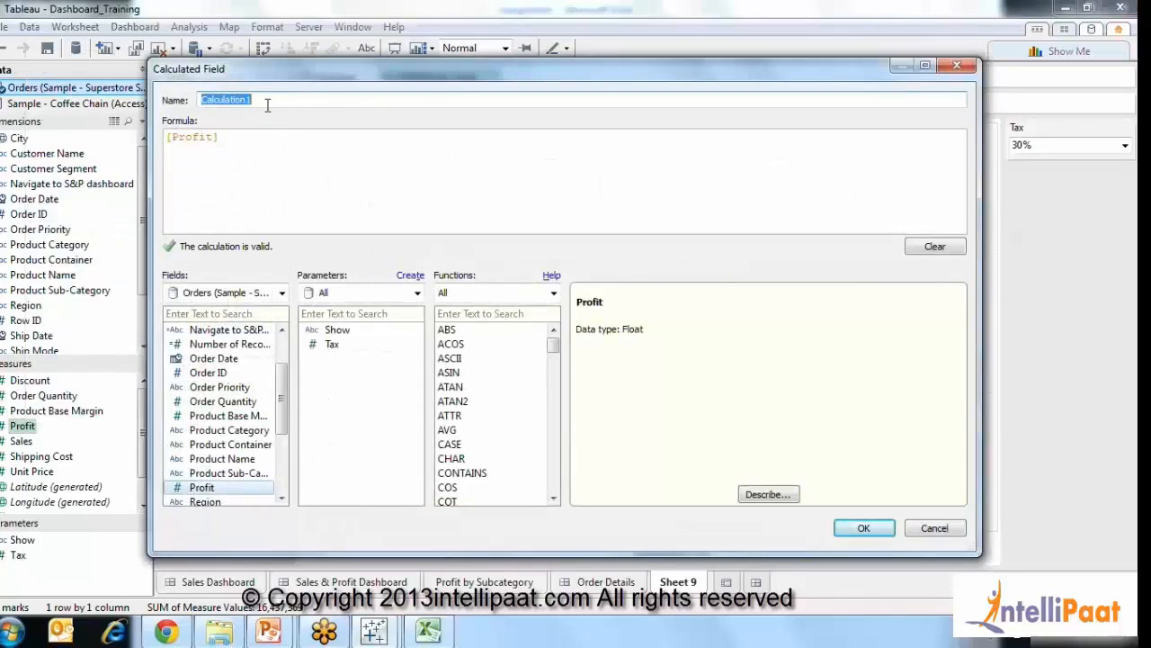
type("Profit after Tax")
left_click(222, 141)
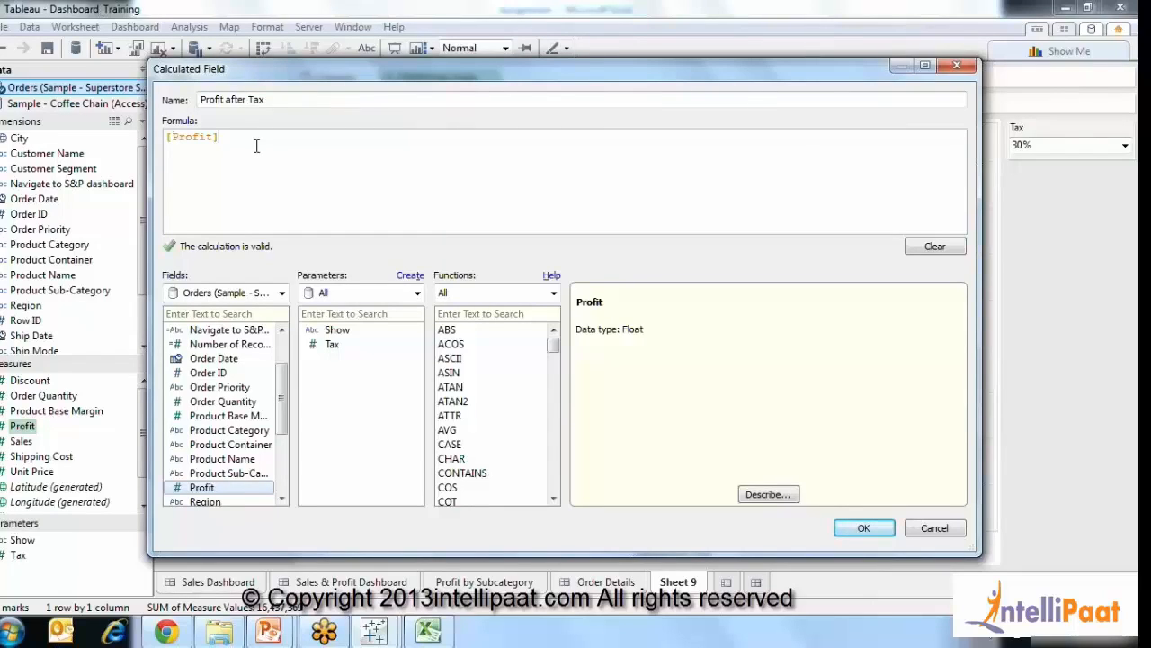
type("-")
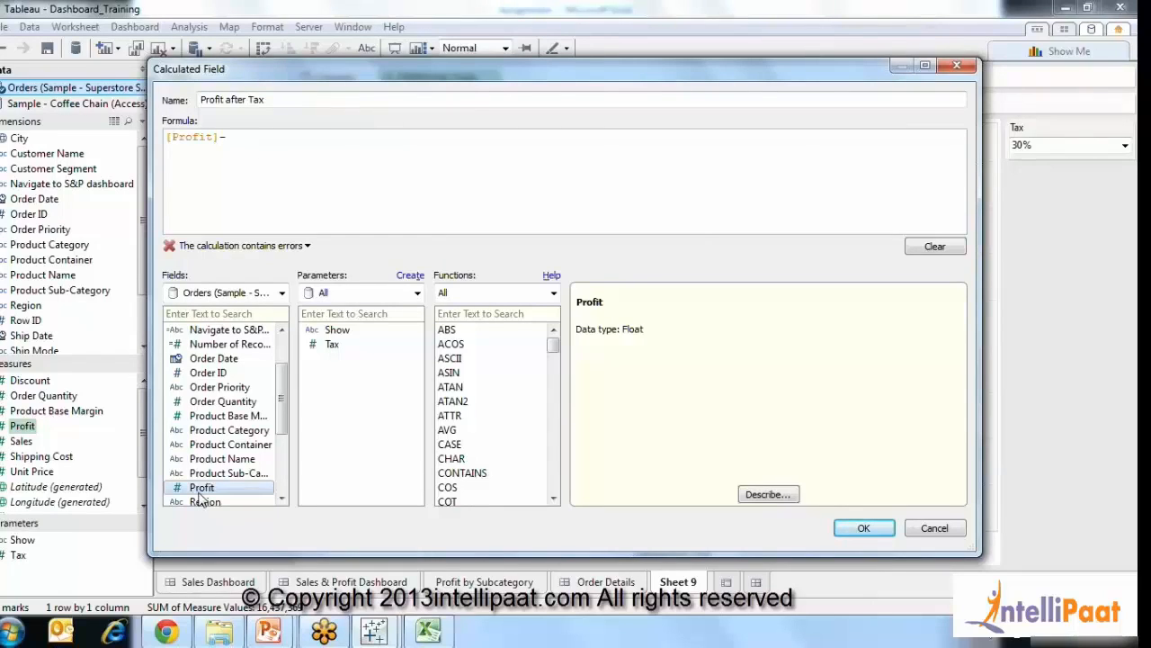
type(" (")
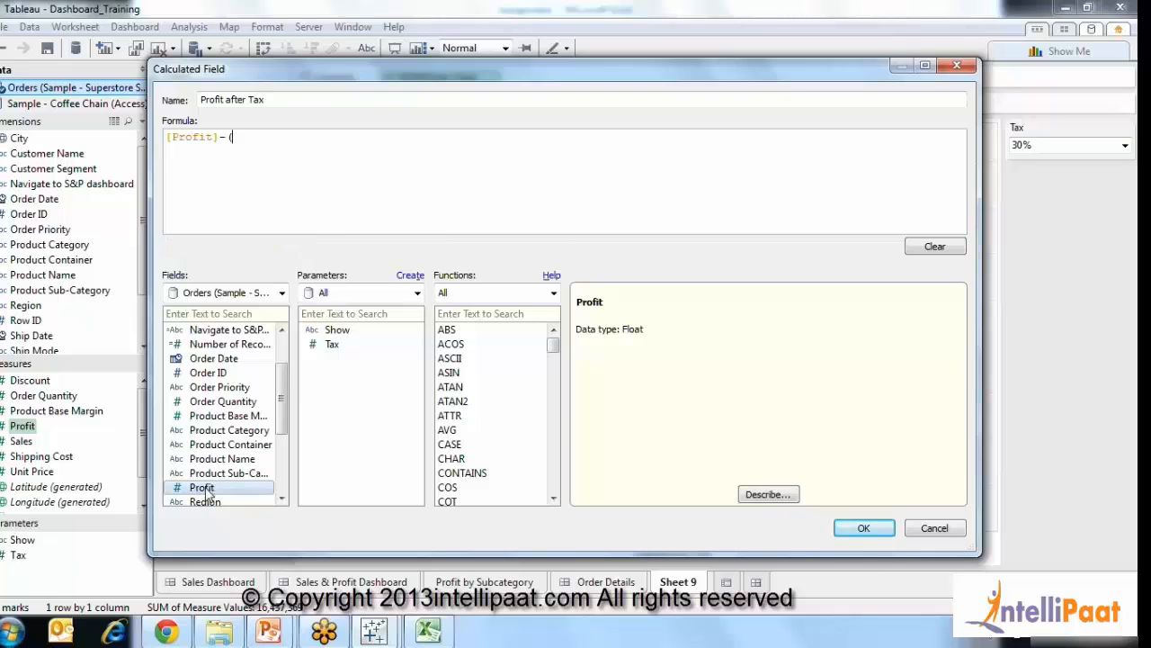
double_click(203, 487)
type("*")
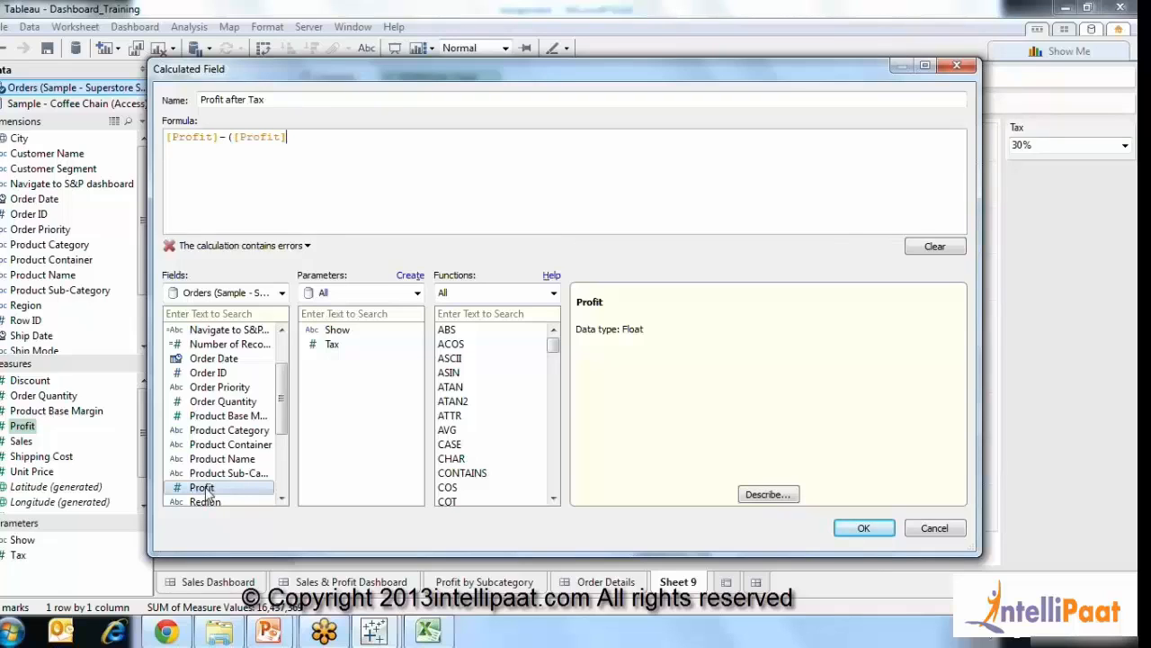
double_click(333, 344)
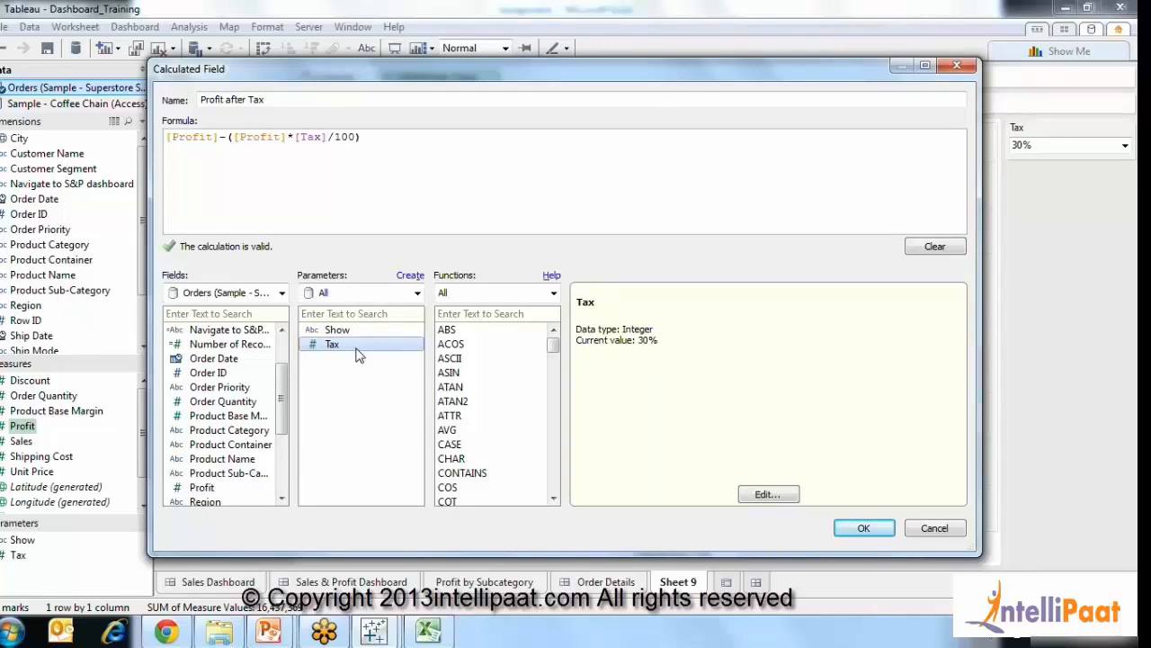
left_click(861, 528)
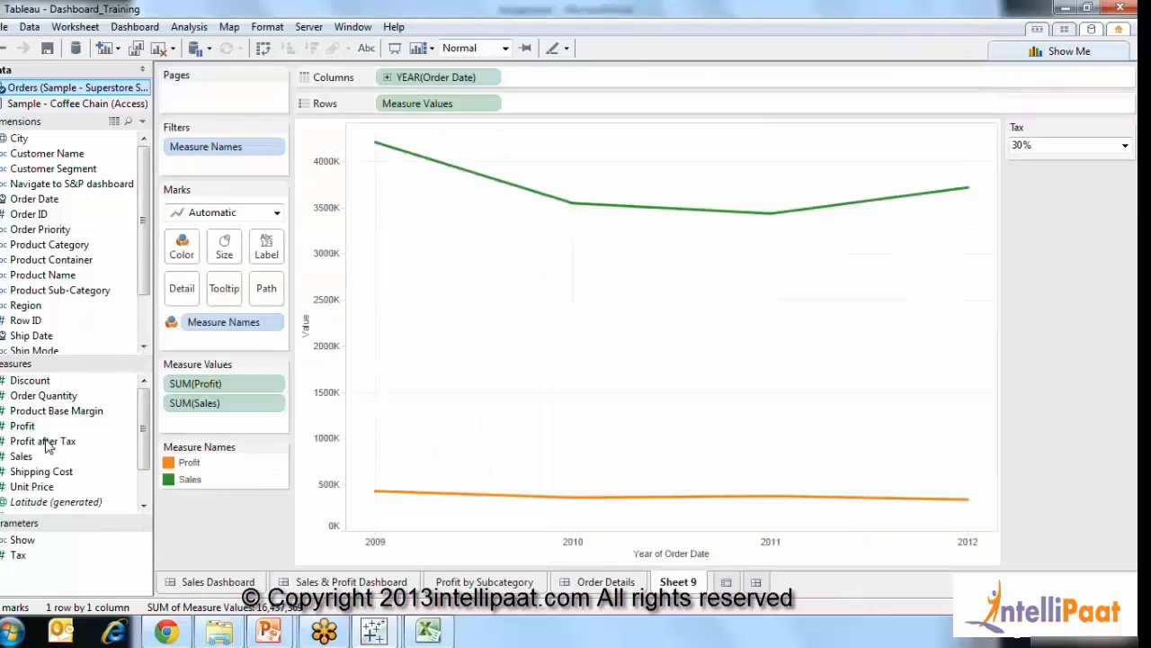
Add Profit after Tax to the chart's measure values and change Order Date to the continuous week number level.
left_click_drag(45, 442, 252, 433)
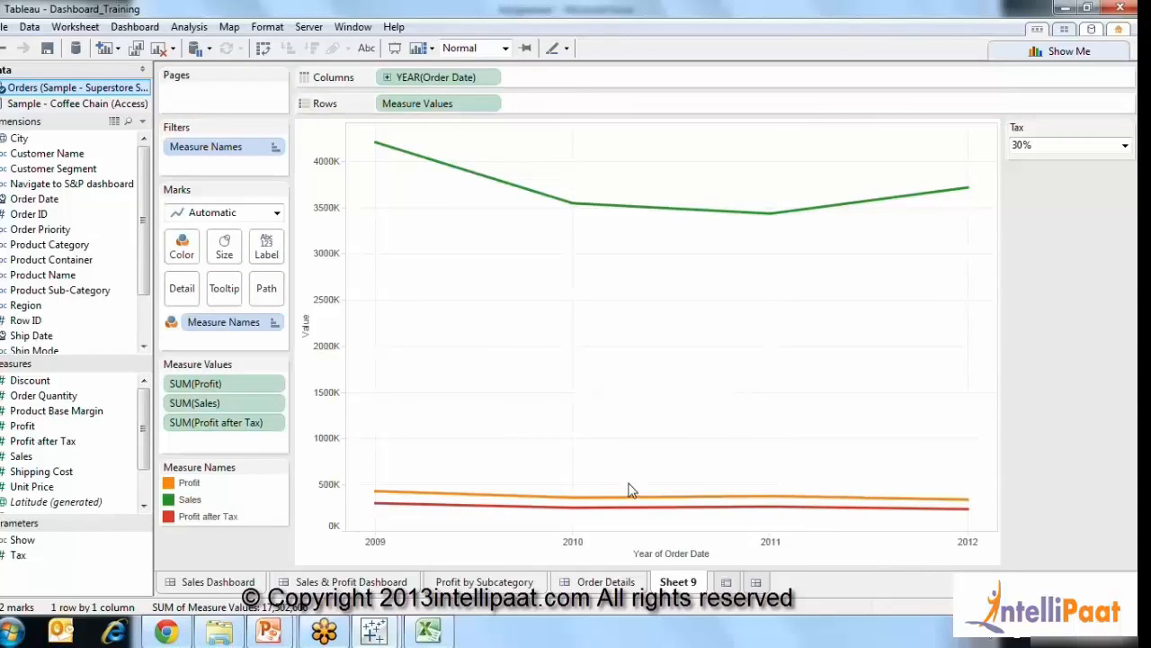
left_click(492, 77)
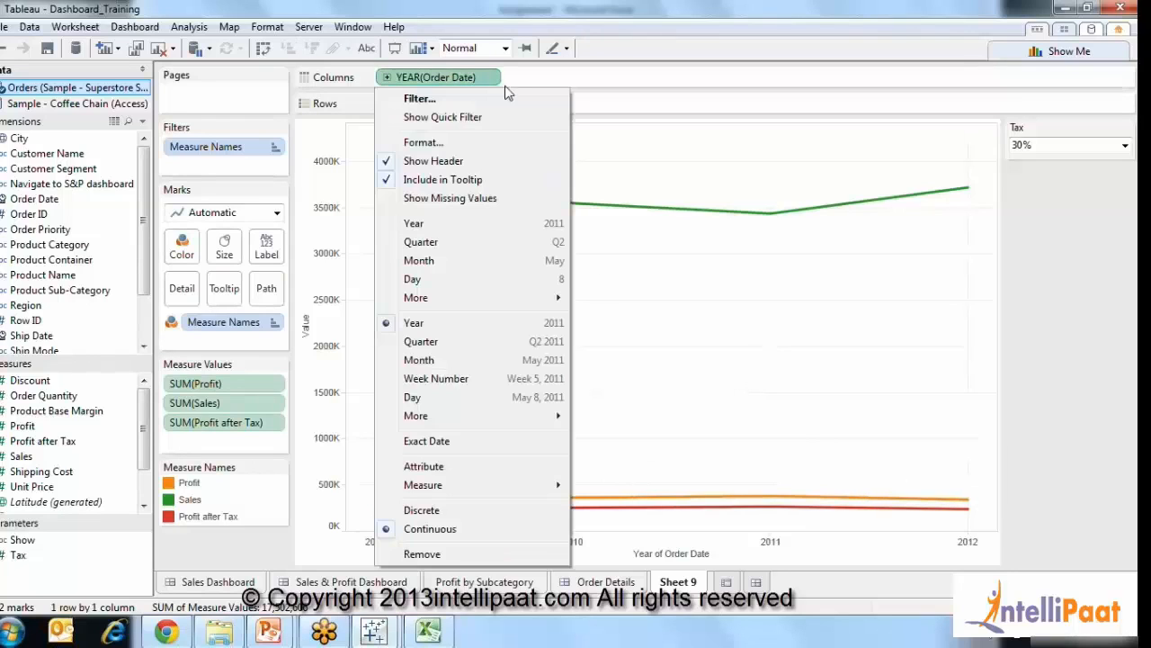
left_click(446, 396)
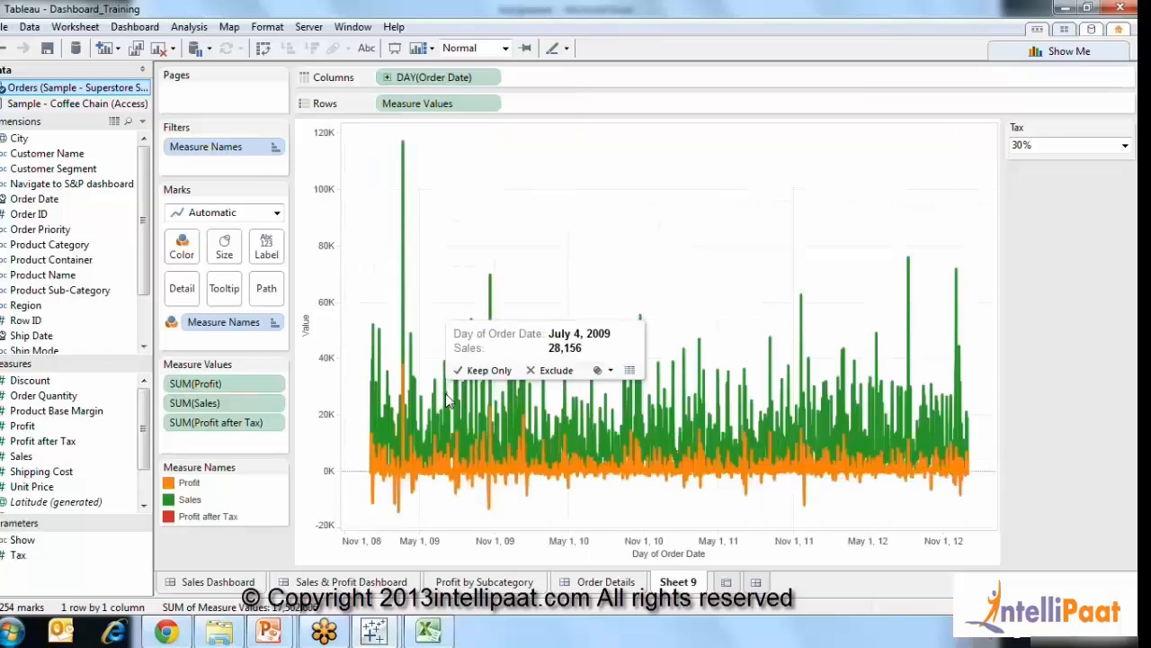
left_click(491, 78)
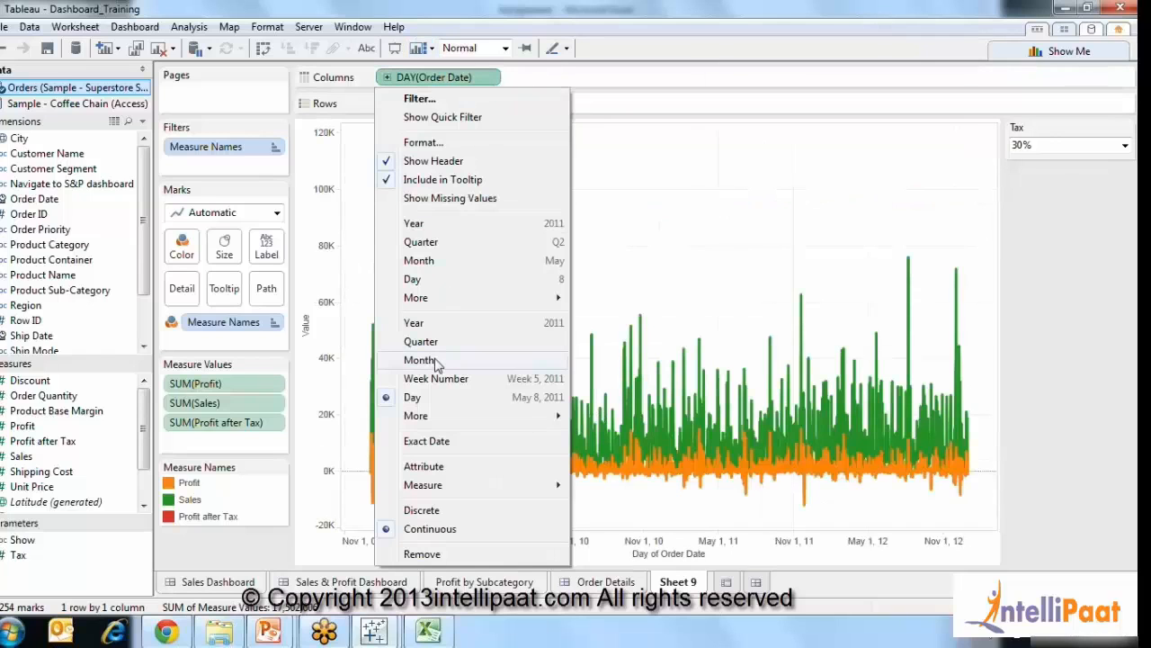
left_click(436, 379)
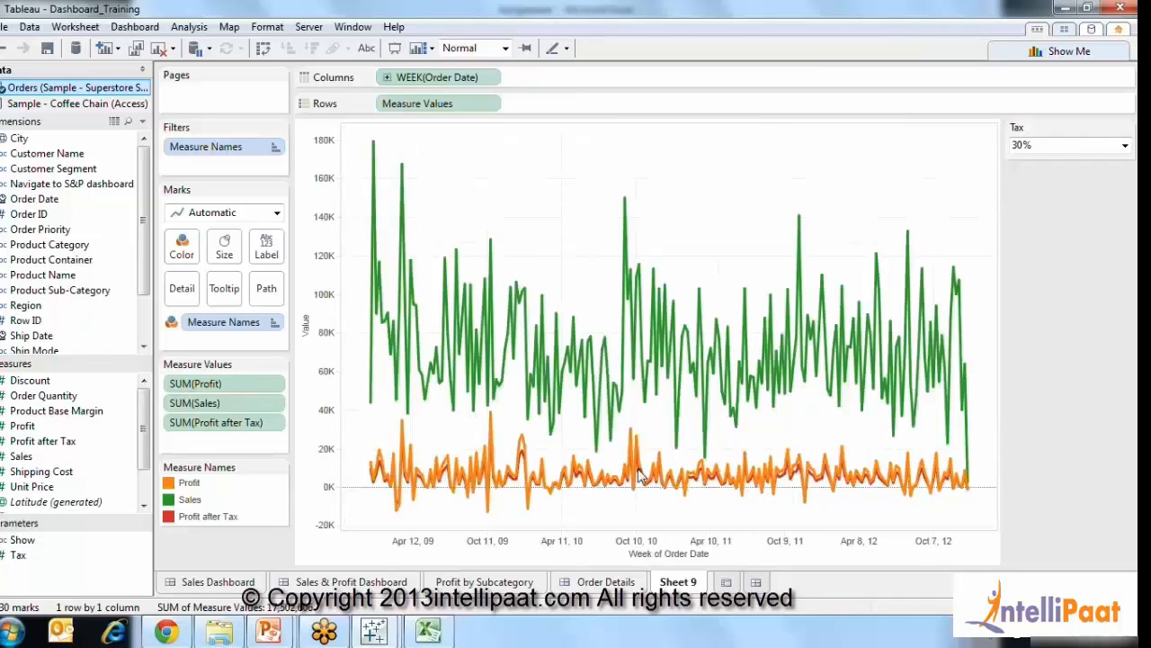
Change the Profit after Tax line's colour to gray from the Tableau 10 palette.
left_click(199, 520)
double_click(210, 474)
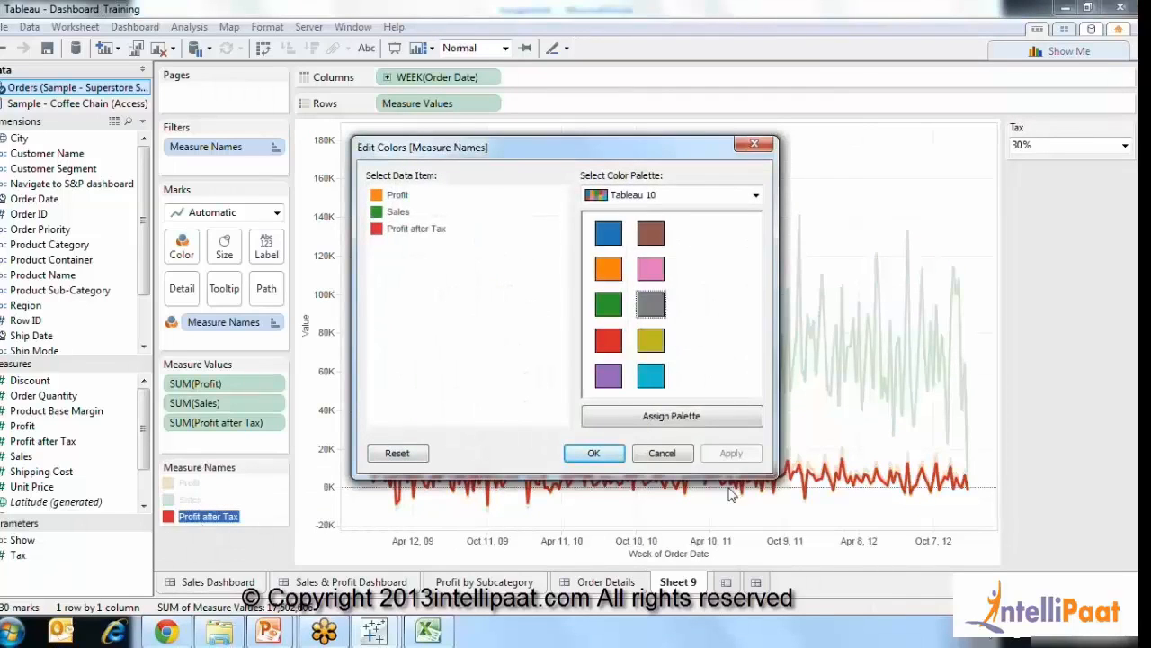
left_click(593, 453)
left_click(1070, 511)
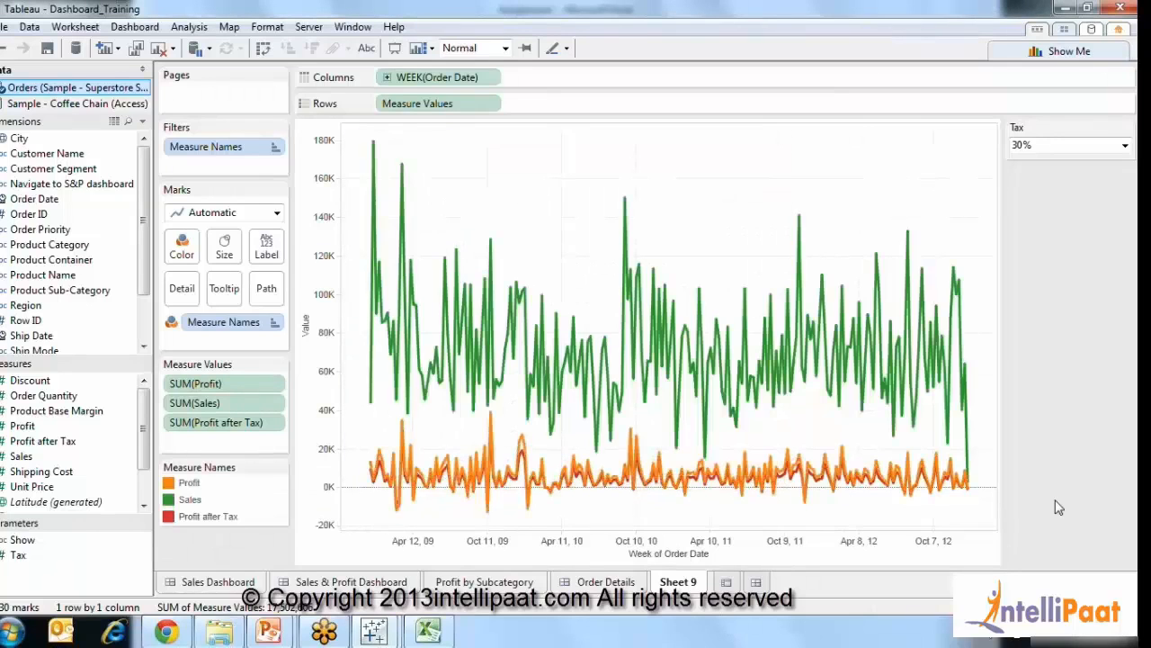
double_click(208, 517)
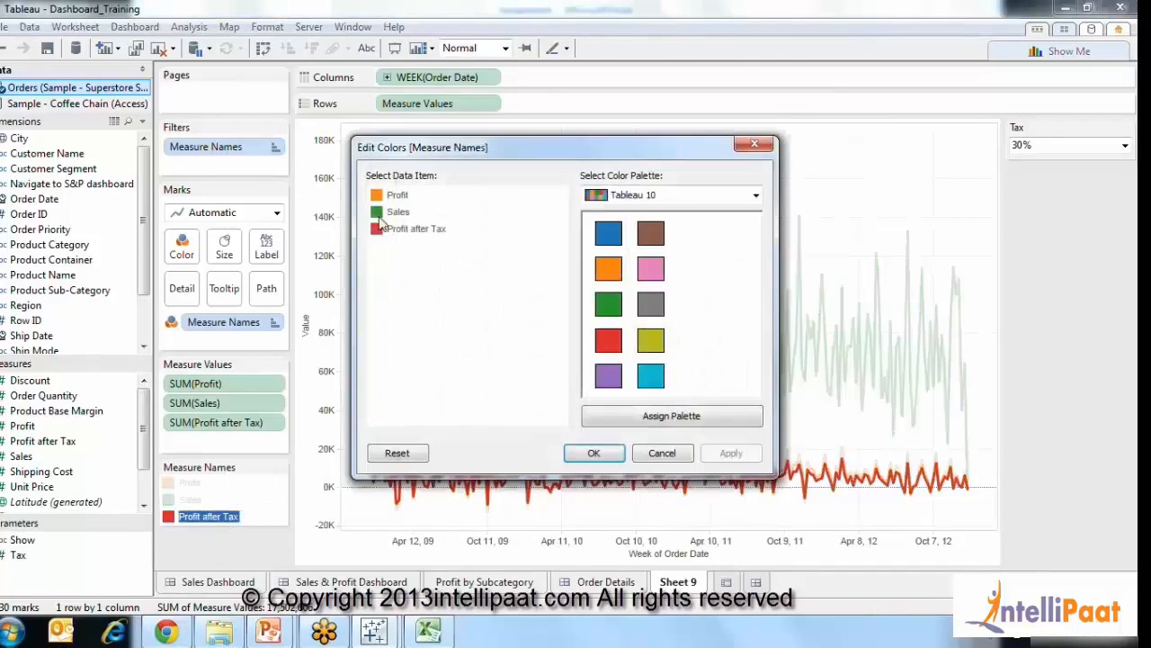
left_click(387, 228)
left_click(651, 304)
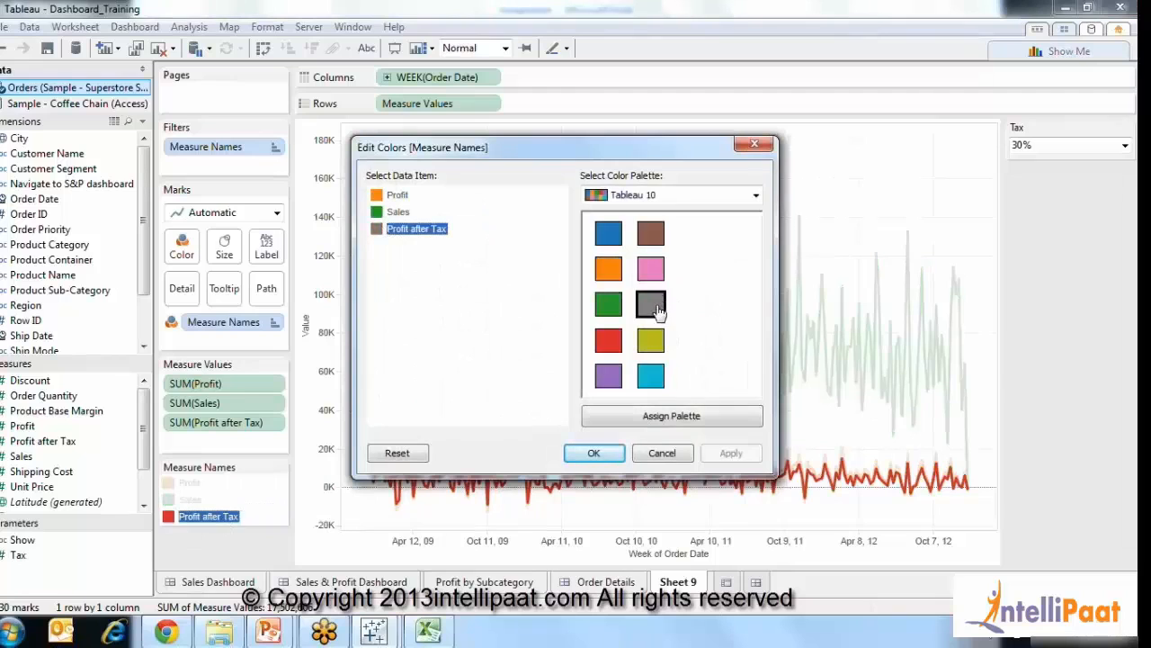
left_click(608, 457)
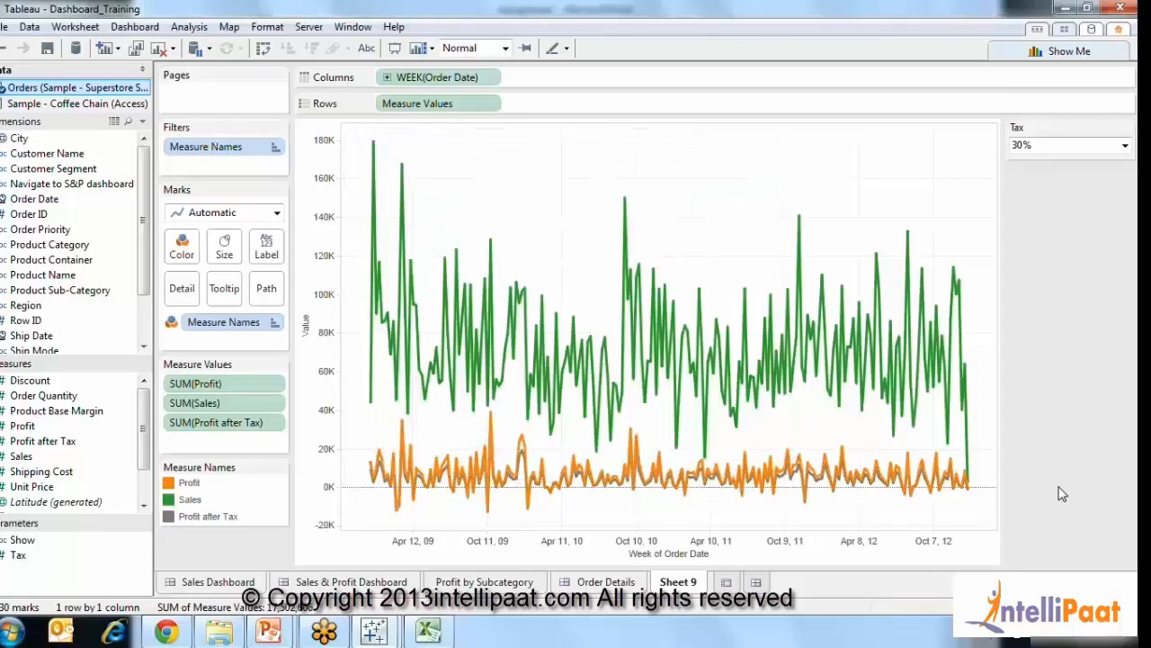
Recolour the Profit after Tax line brown using the Tableau 10 palette.
double_click(205, 515)
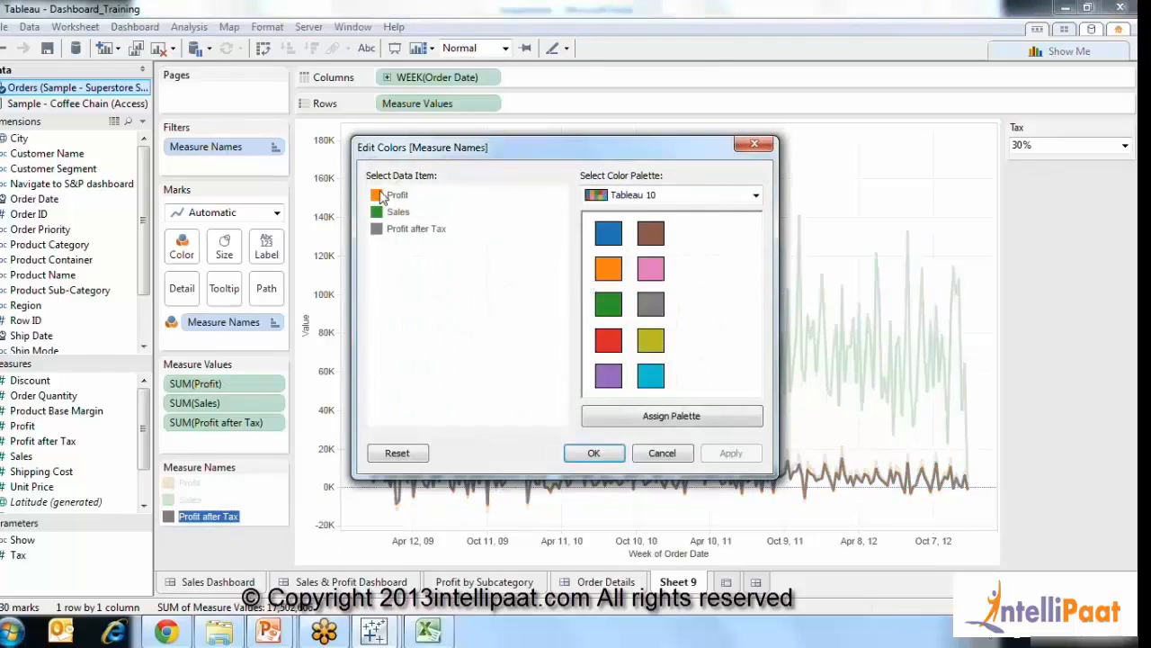
left_click(400, 229)
left_click(651, 233)
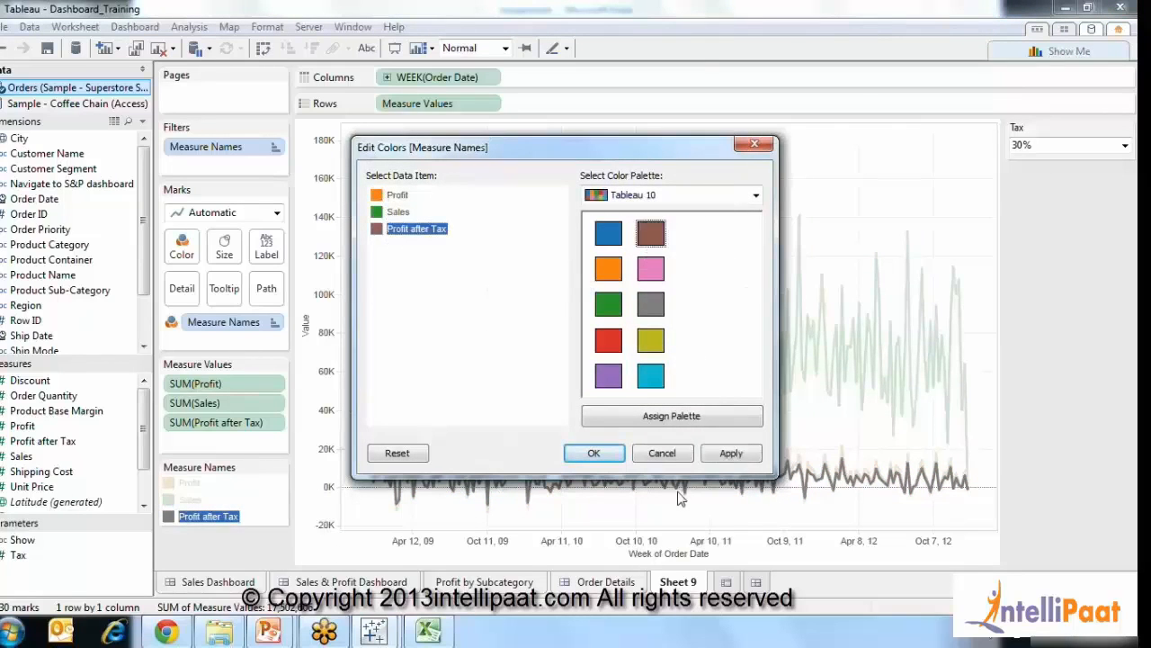
left_click(732, 453)
left_click(594, 452)
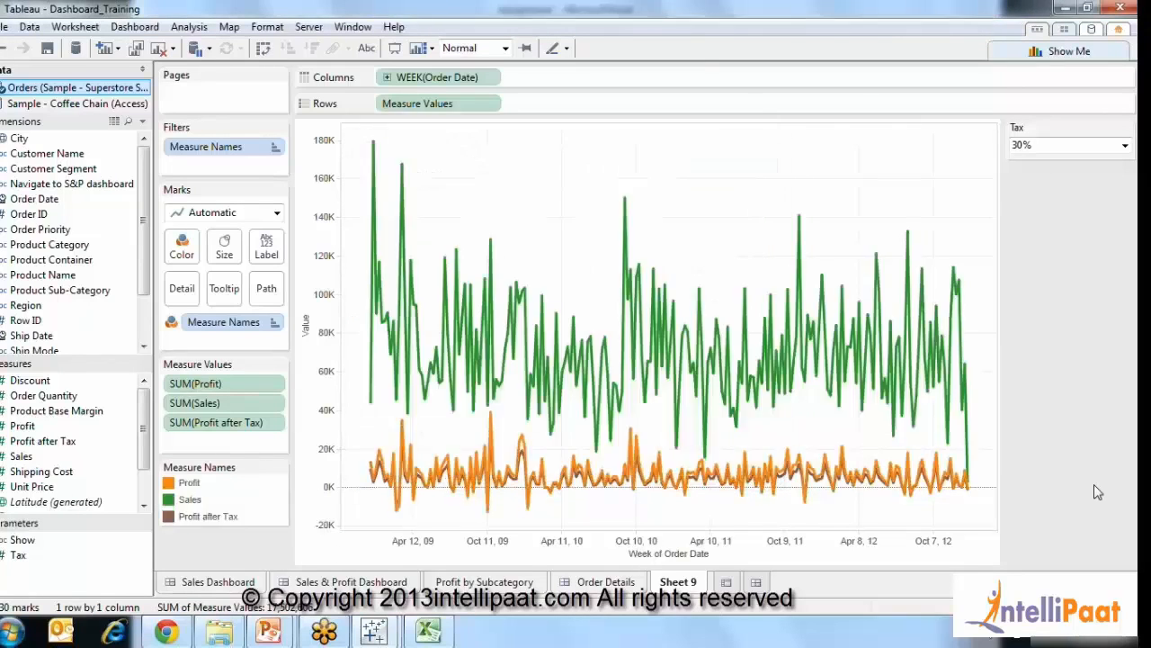
Assign the Tableau 10 palette to all the measure names in the chart.
double_click(189, 482)
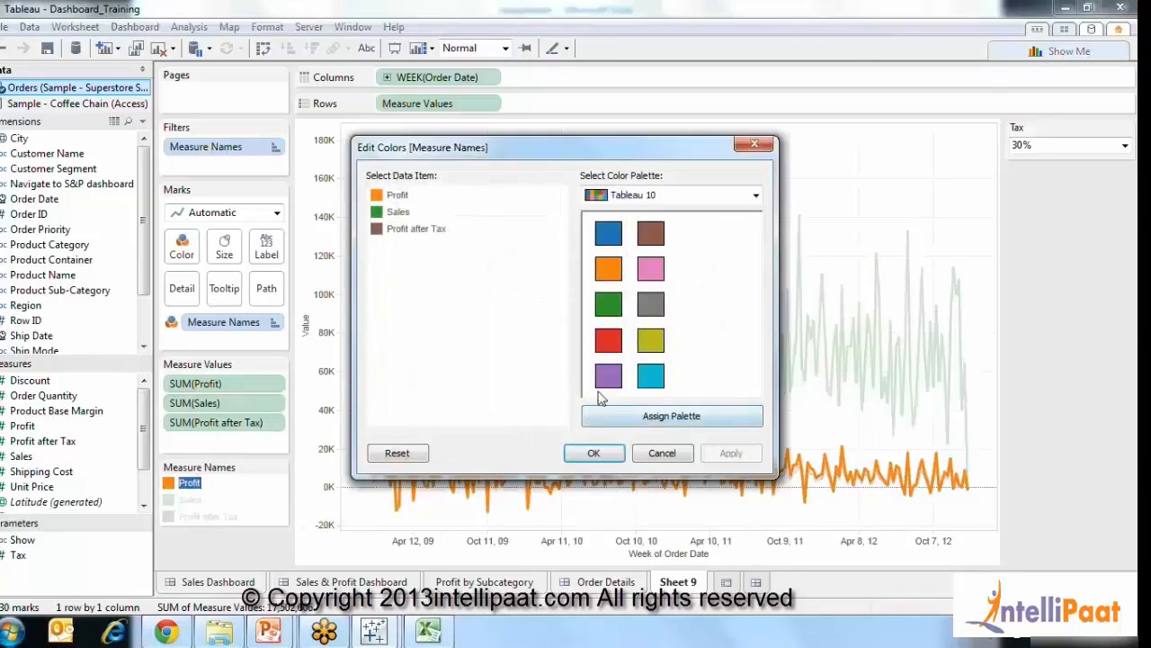
left_click(399, 197)
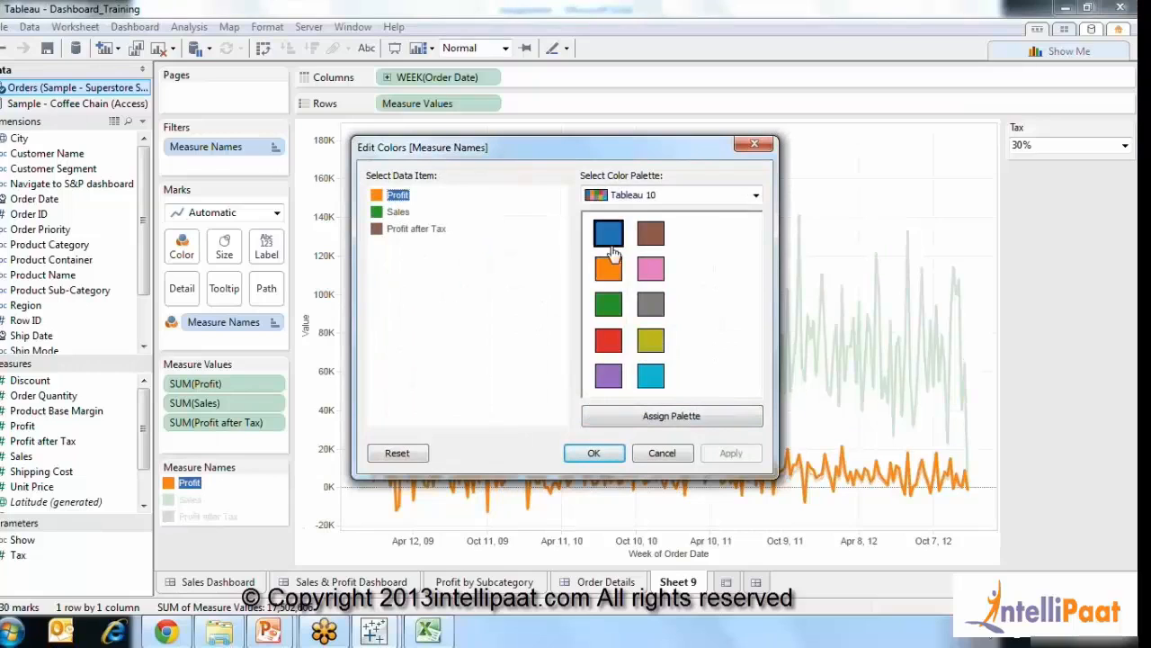
left_click(669, 418)
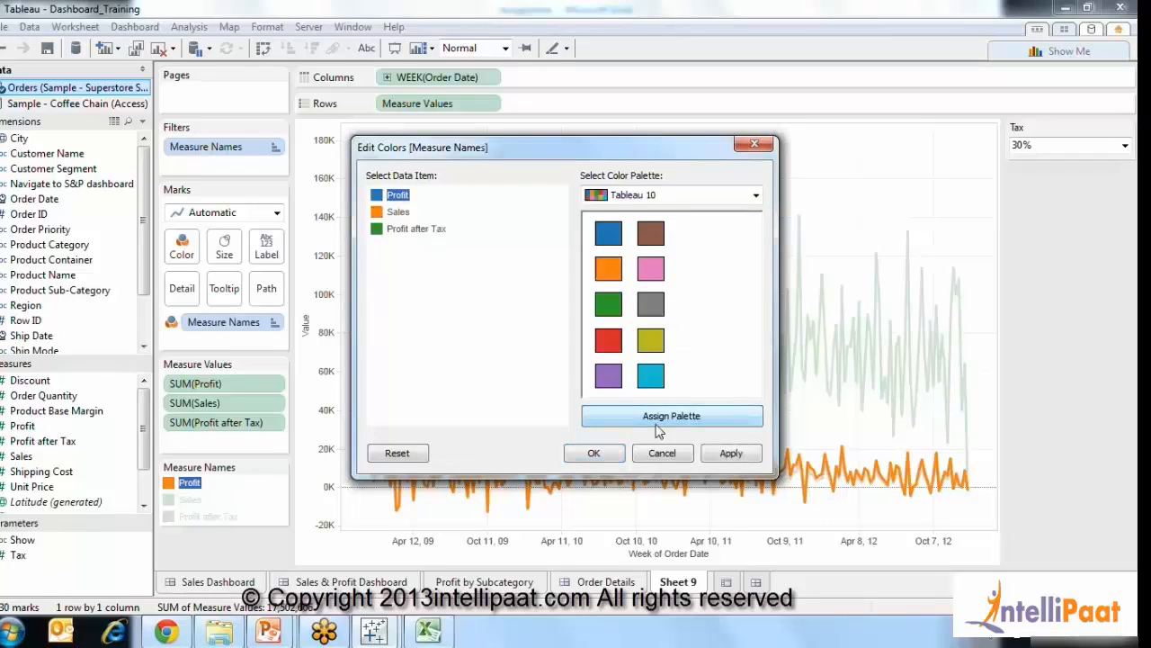
left_click(590, 454)
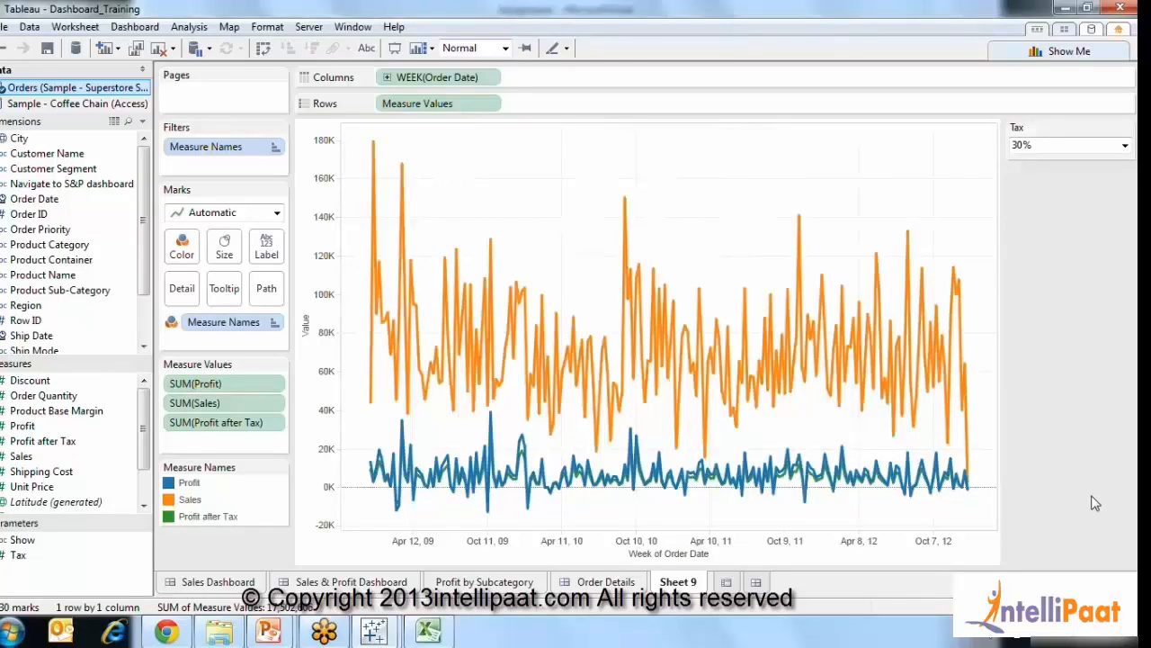
Set the Profit line's colour to a light gray from the Red Light palette.
double_click(184, 483)
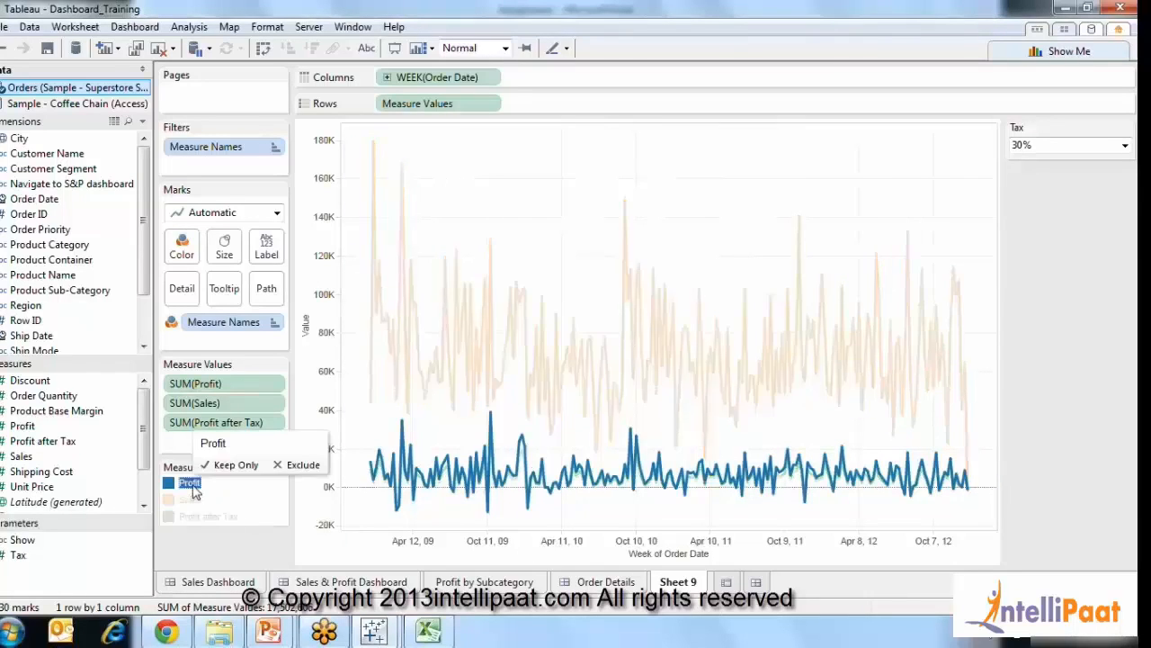
left_click(398, 197)
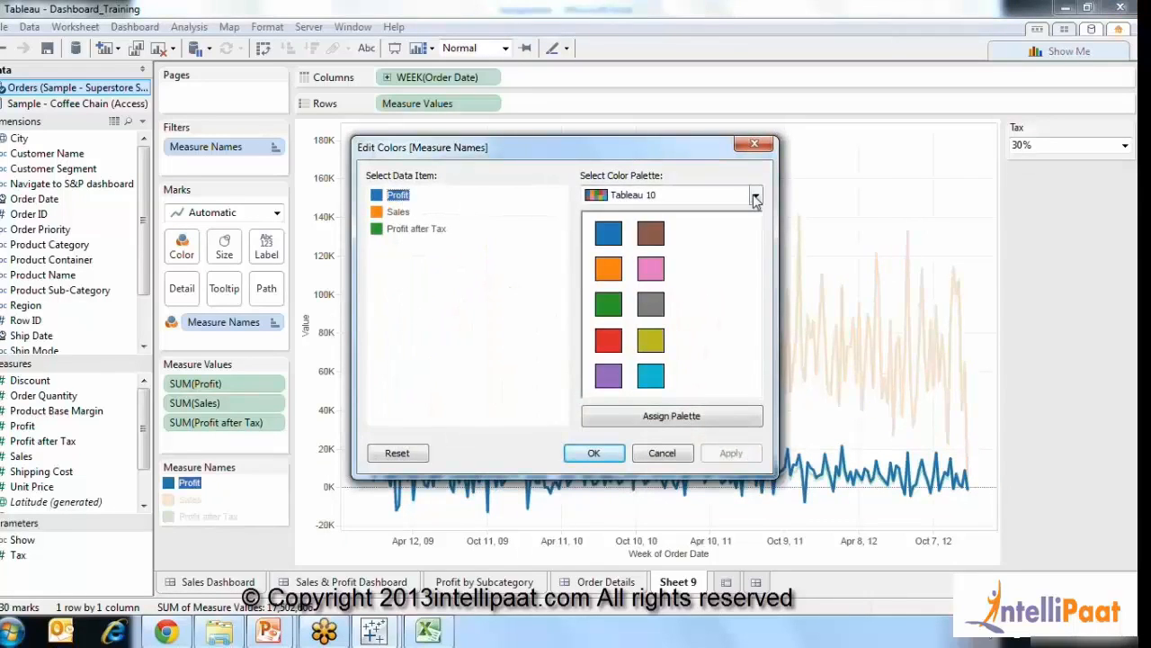
left_click(599, 200)
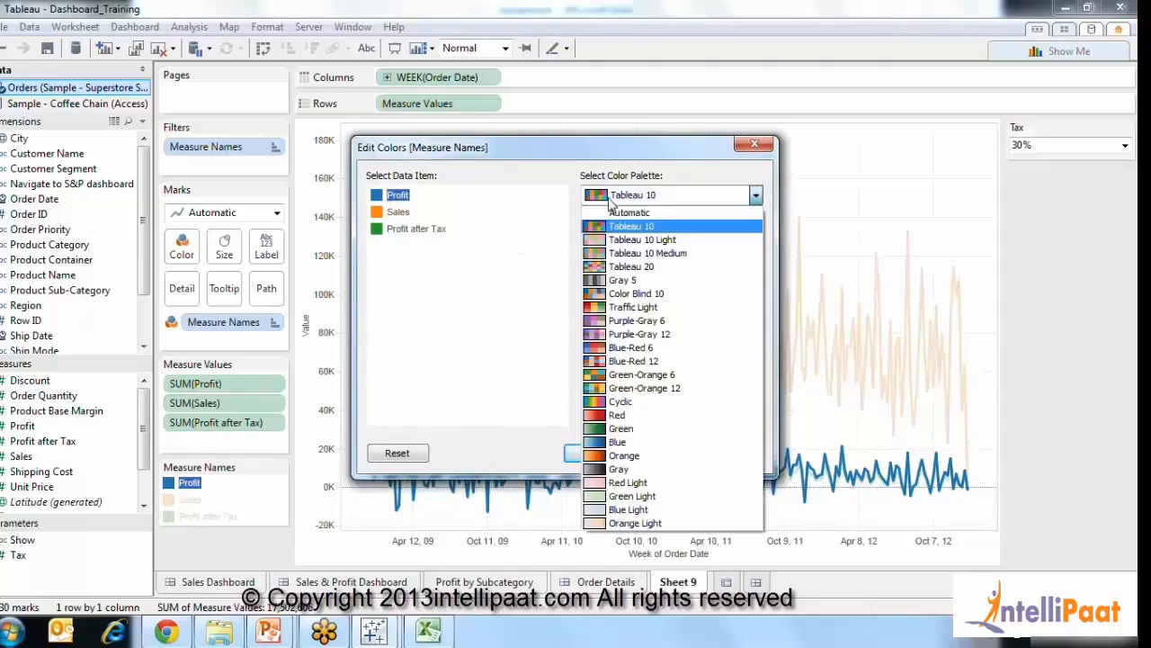
left_click(605, 477)
left_click(608, 270)
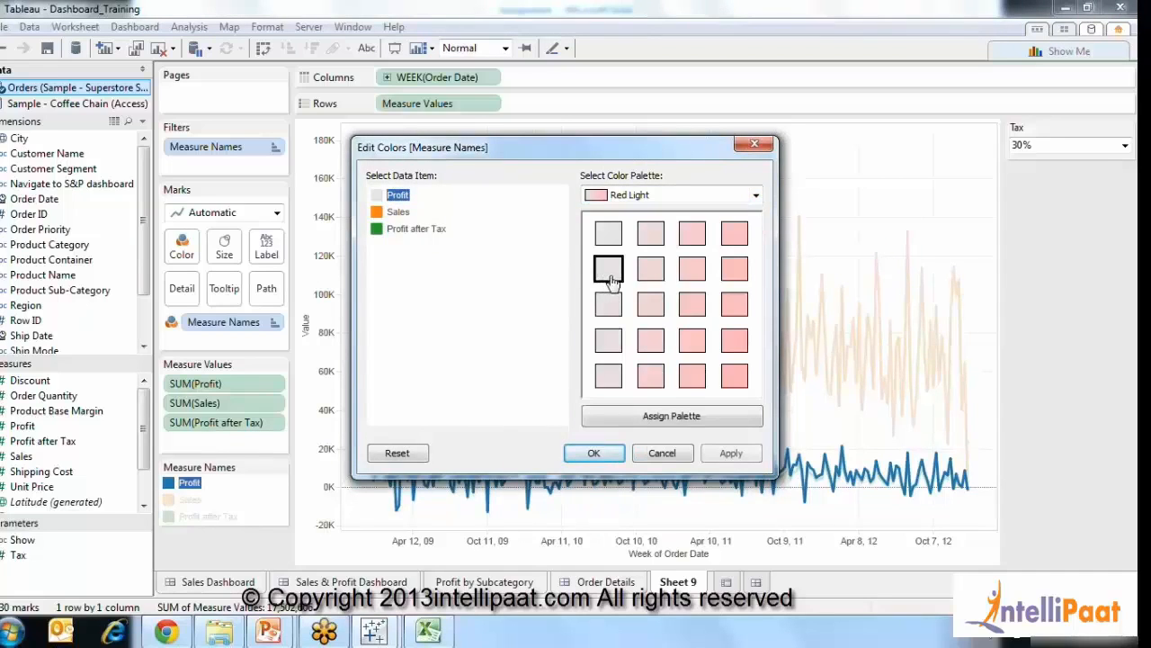
left_click(594, 453)
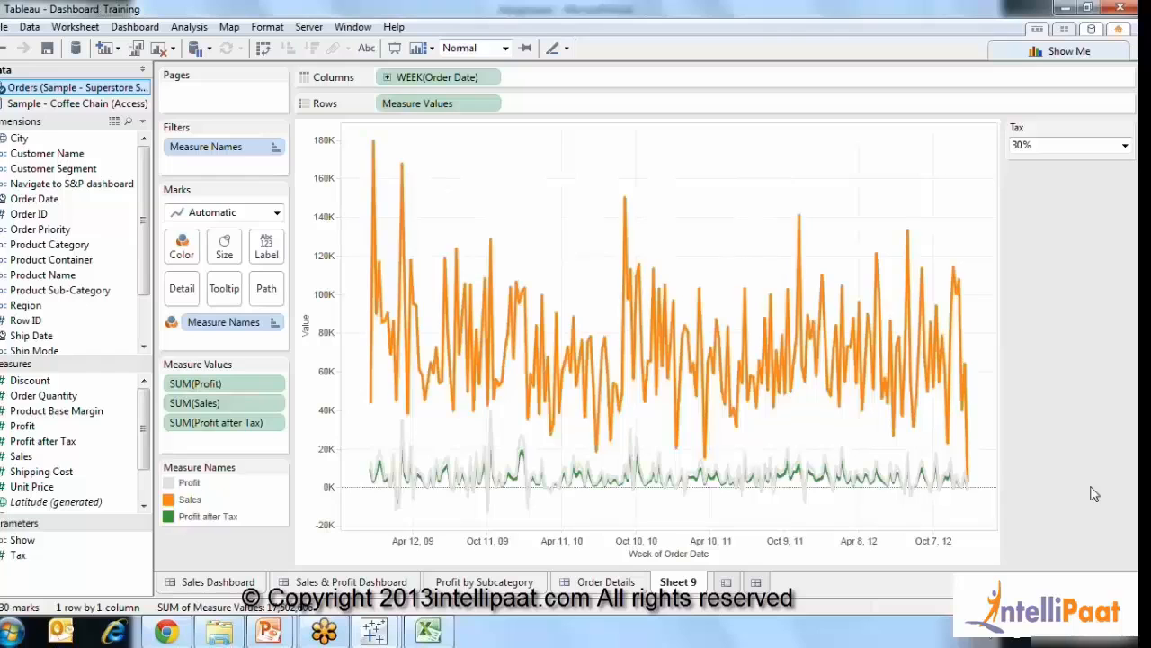
left_click(425, 488)
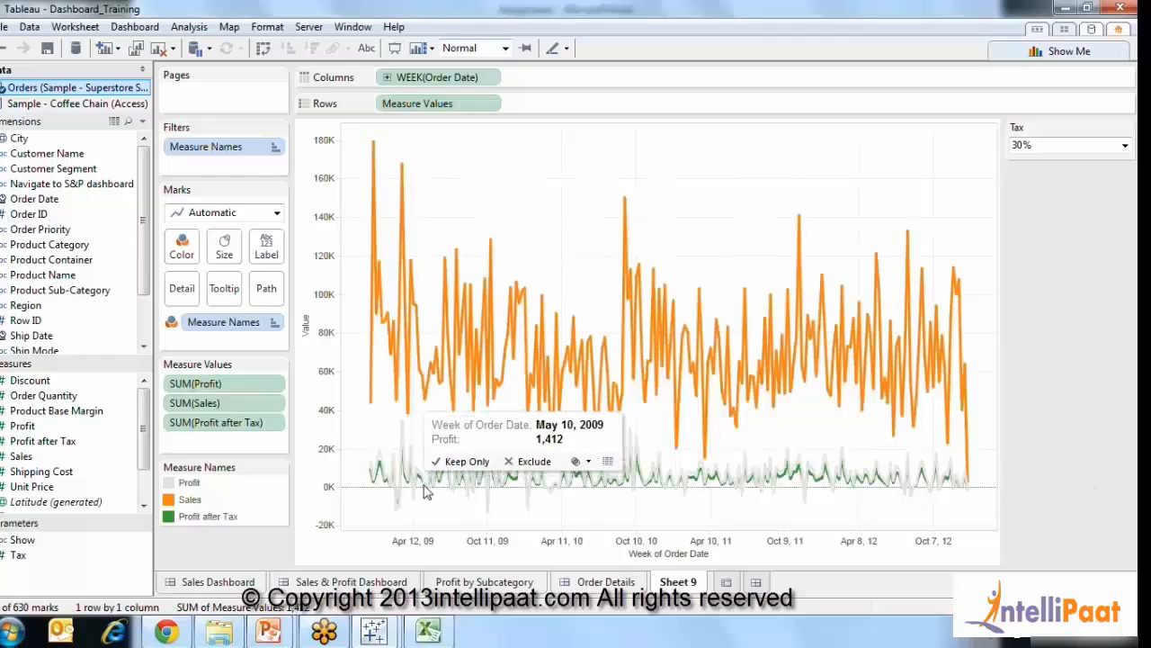
Recolour the Profit line light red using the Tableau 20 palette.
left_click(368, 505)
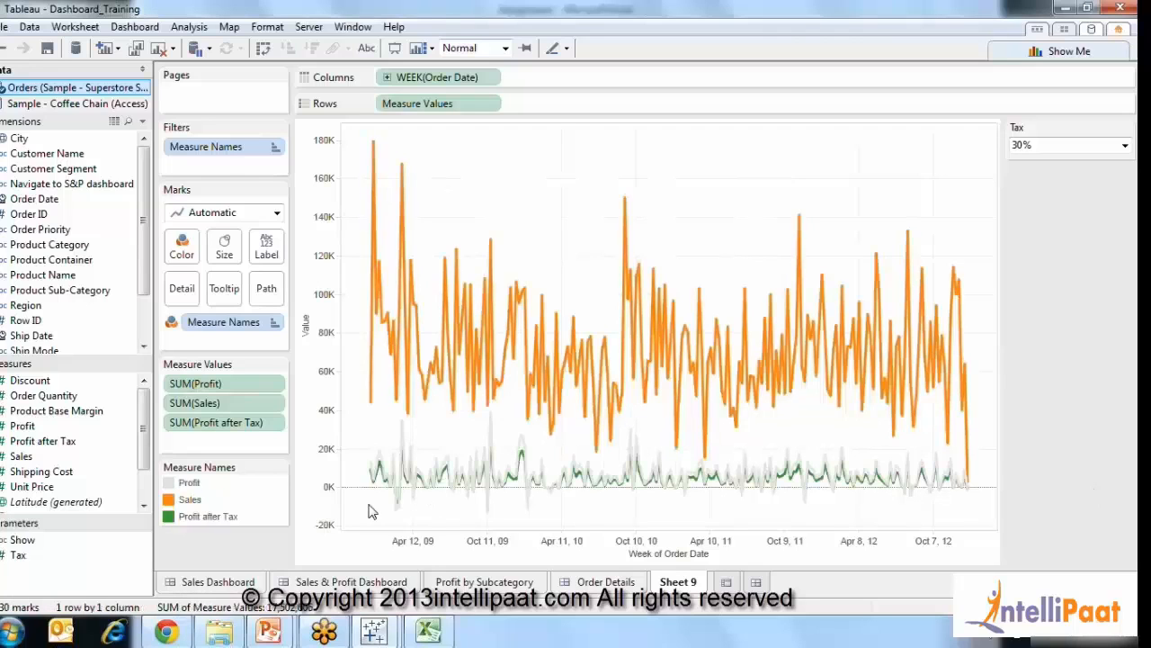
left_click(189, 483)
double_click(189, 483)
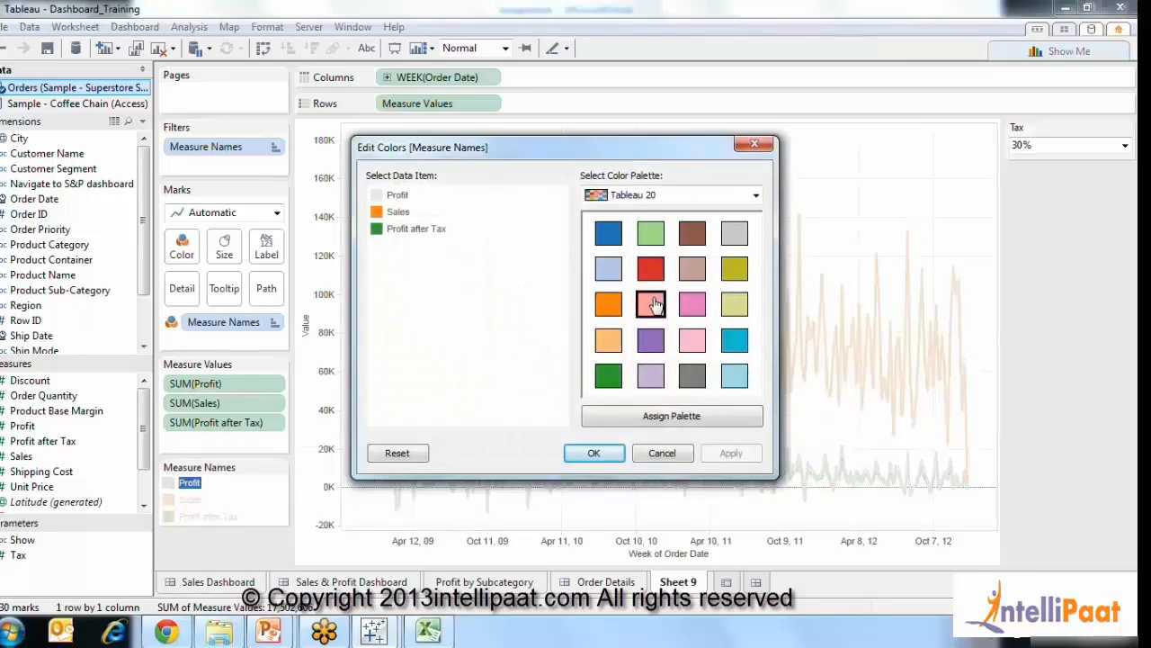
left_click(382, 194)
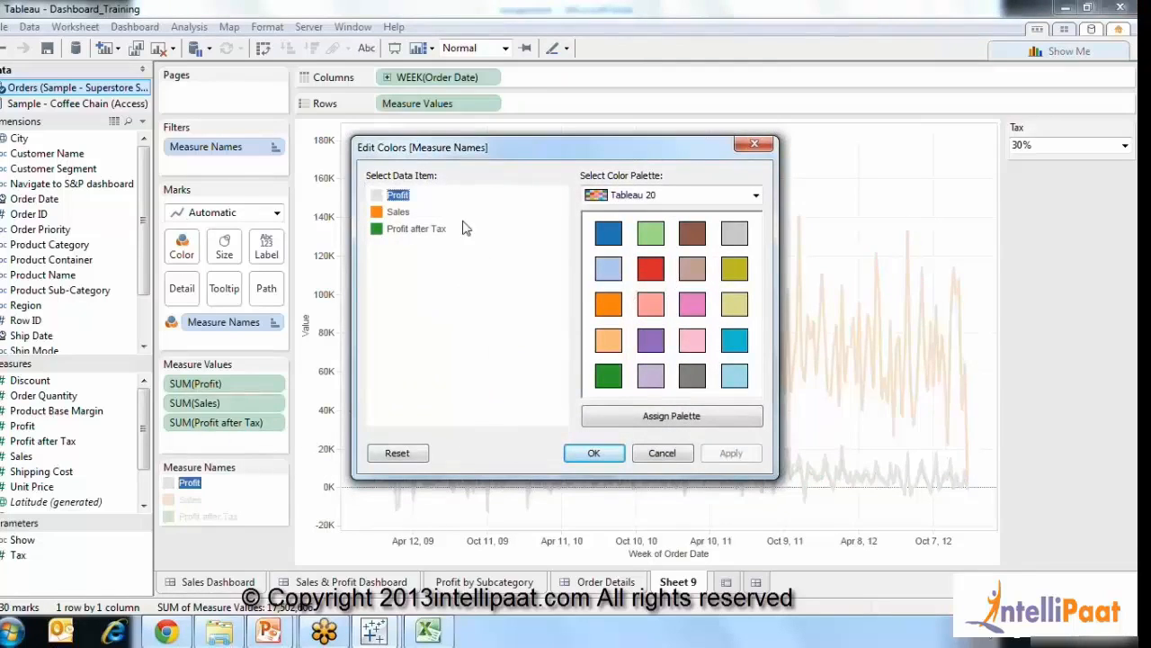
left_click(653, 315)
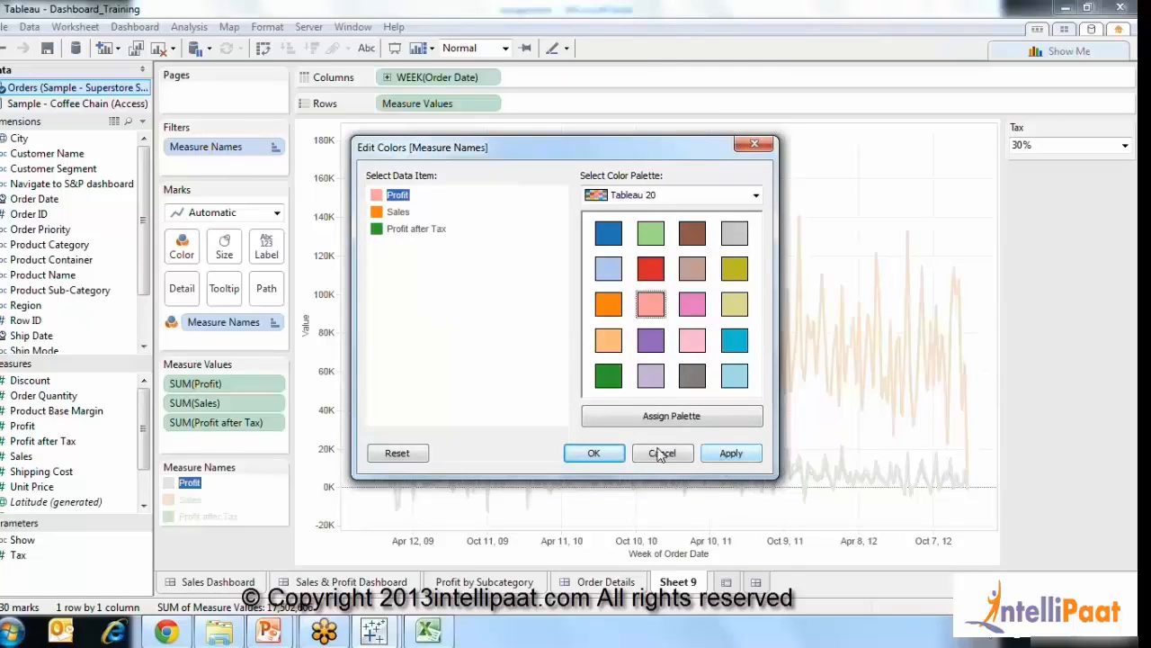
left_click(594, 453)
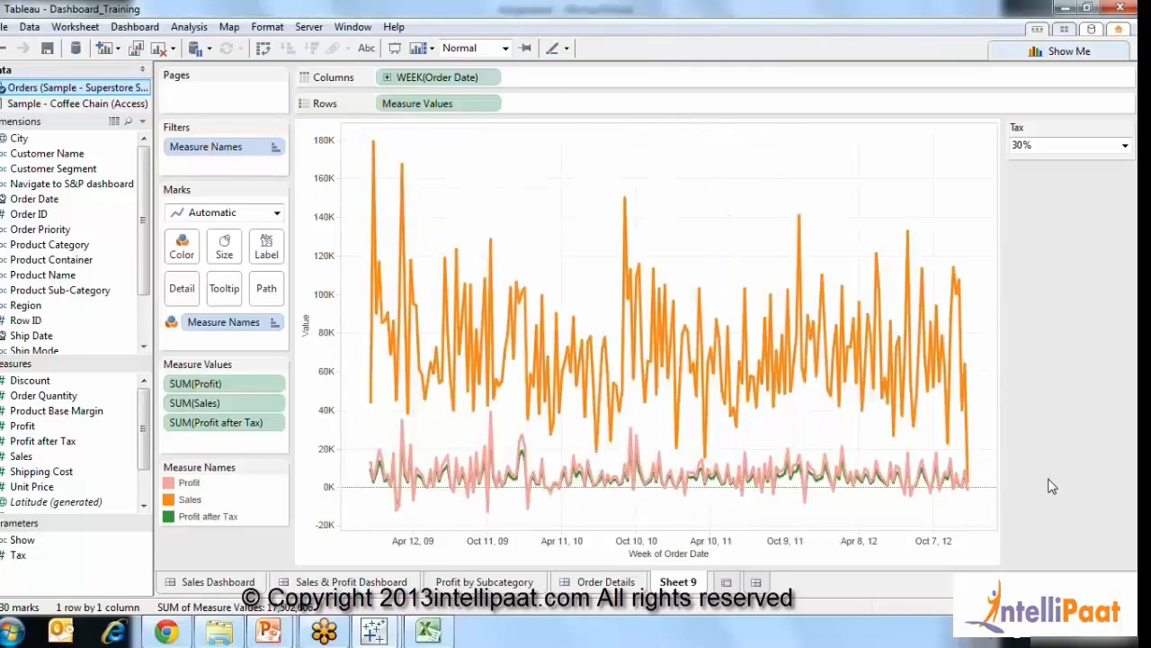
Set the Tax parameter to 40% to see its effect on the Profit after Tax line.
mouse_move(531, 506)
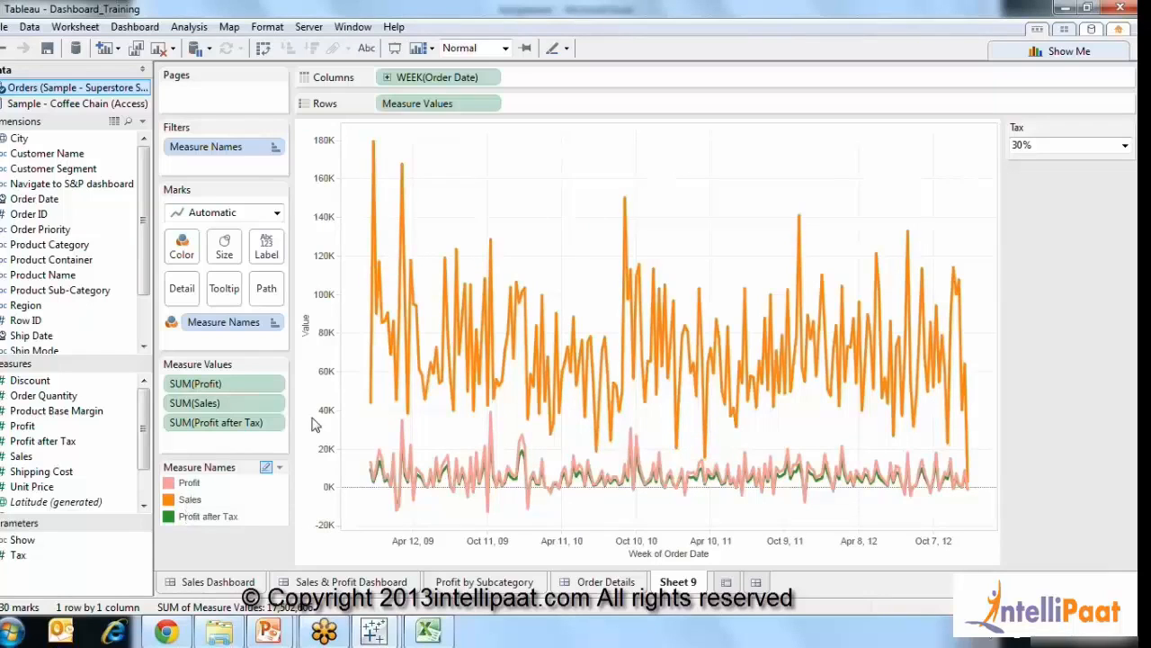
left_click(1030, 145)
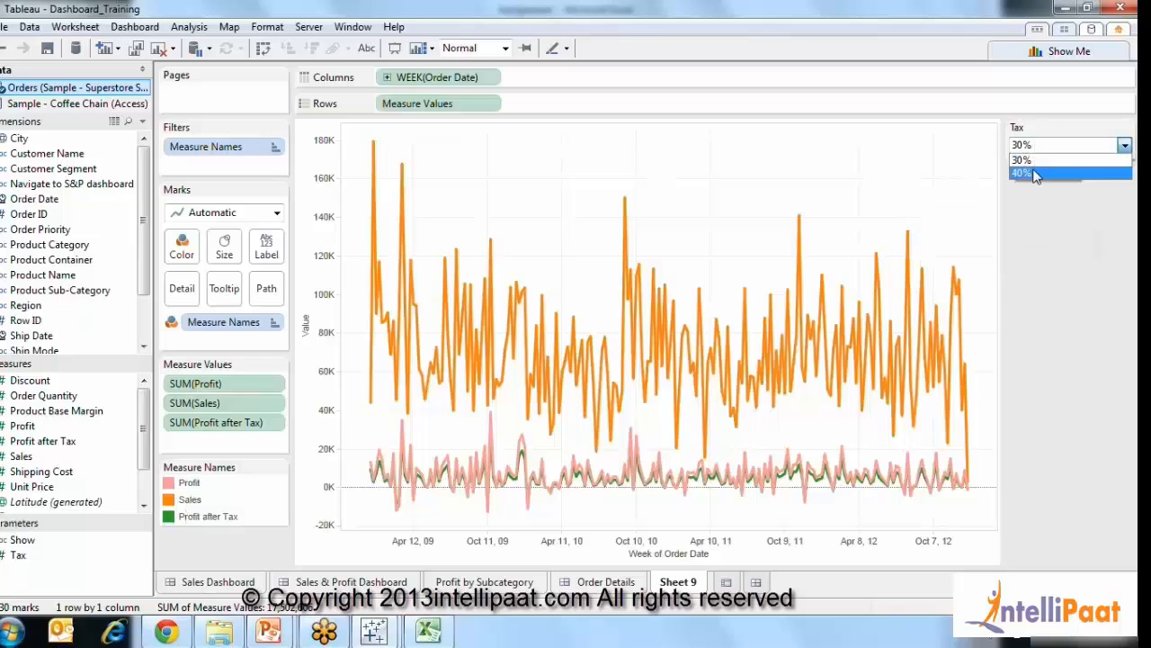
left_click(1034, 174)
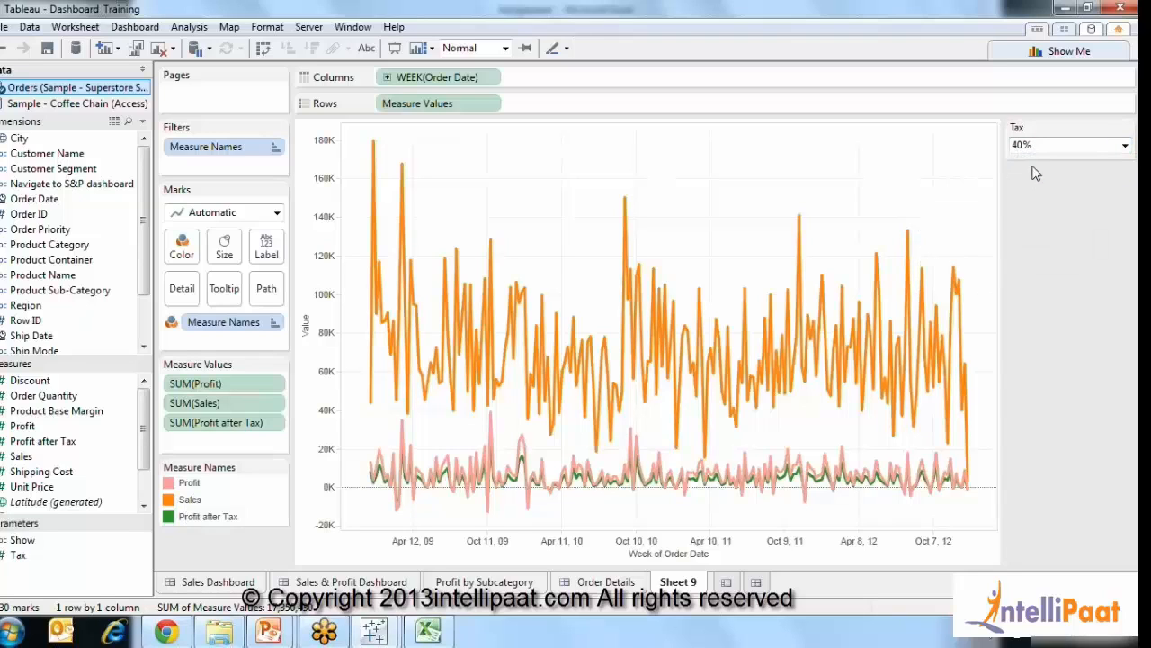
left_click(1044, 148)
left_click(1038, 170)
left_click(1039, 148)
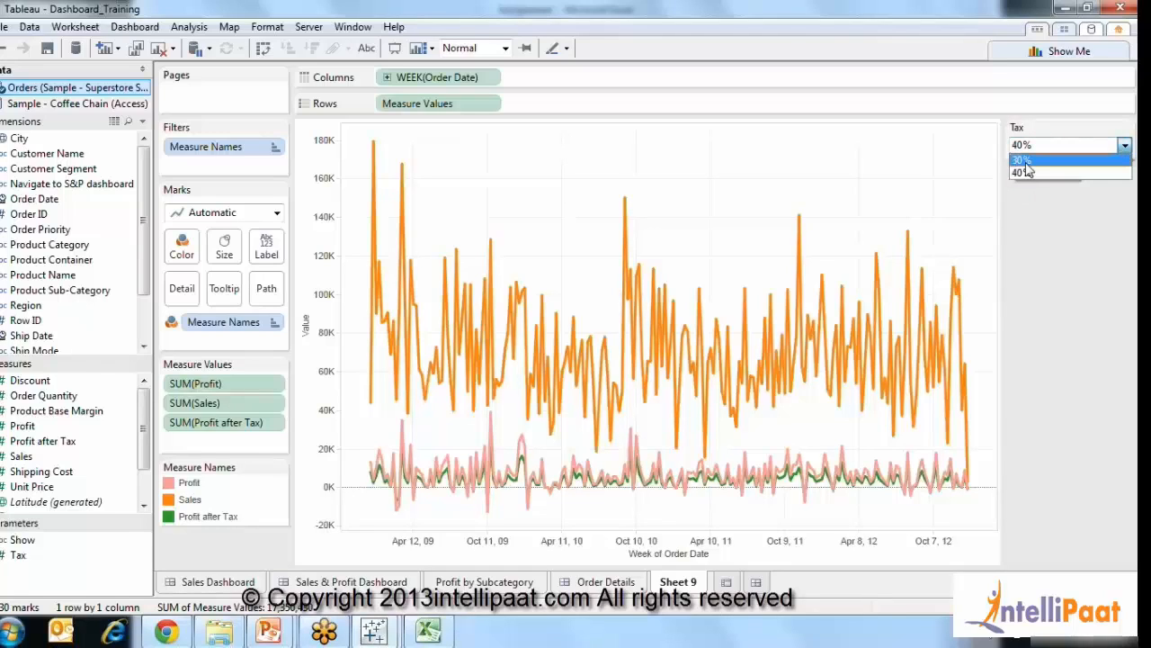
left_click(1026, 173)
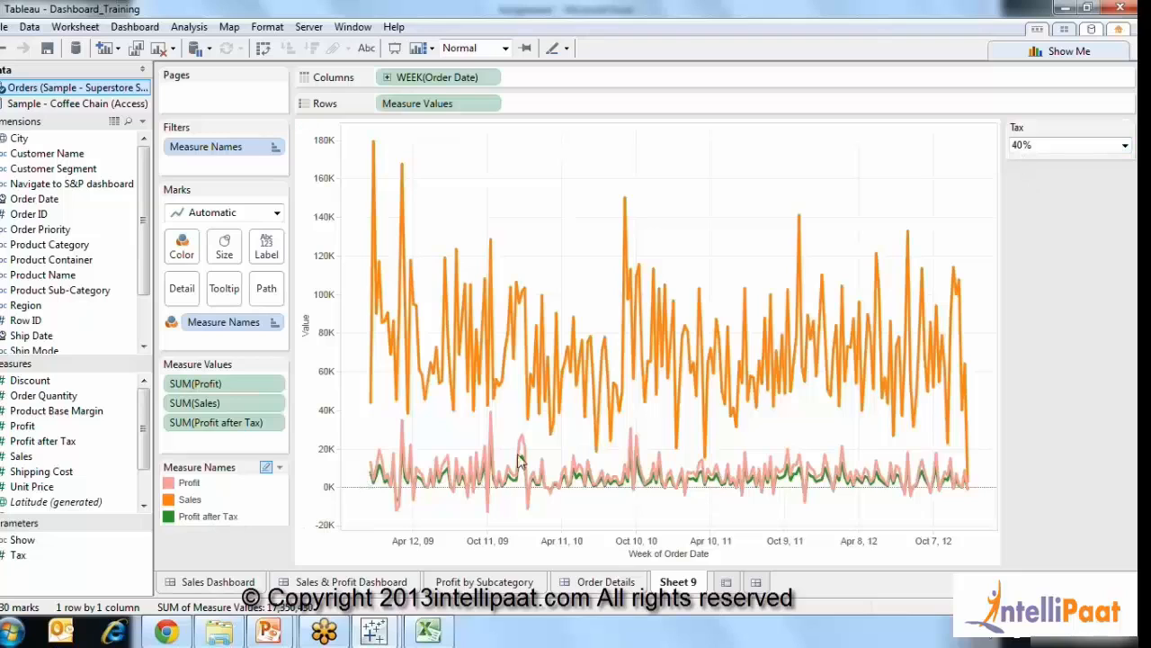
Switch the Tax parameter to 30% and back to 40% to compare the Profit after Tax lines.
left_click(1046, 150)
left_click(1022, 160)
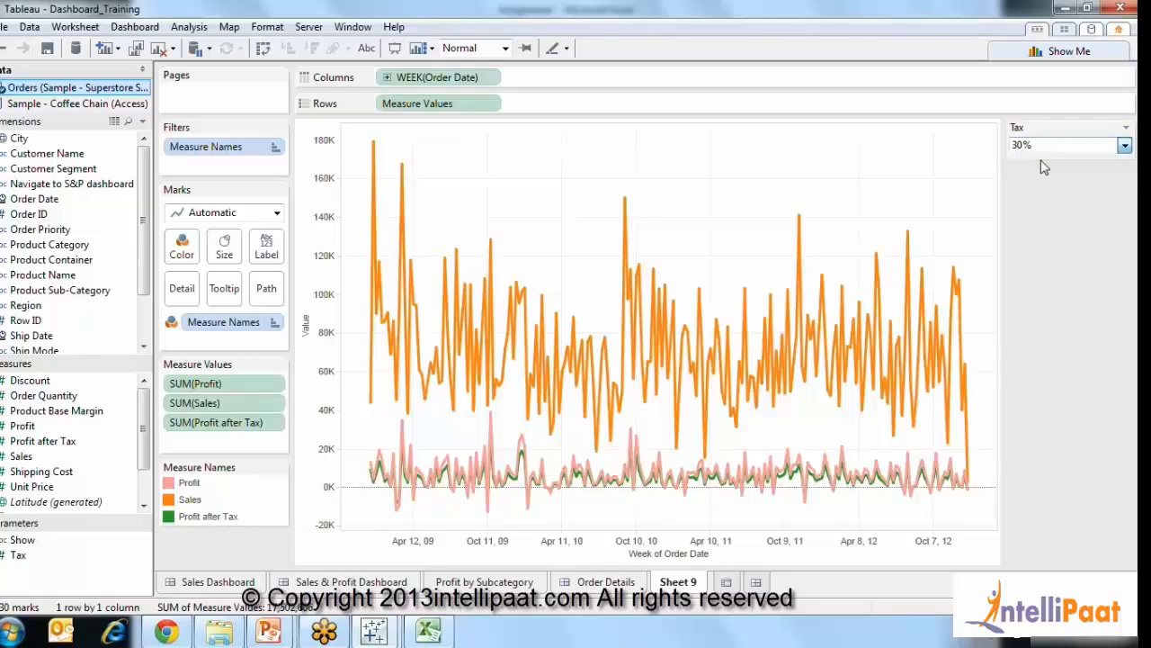
left_click(1040, 147)
left_click(1021, 175)
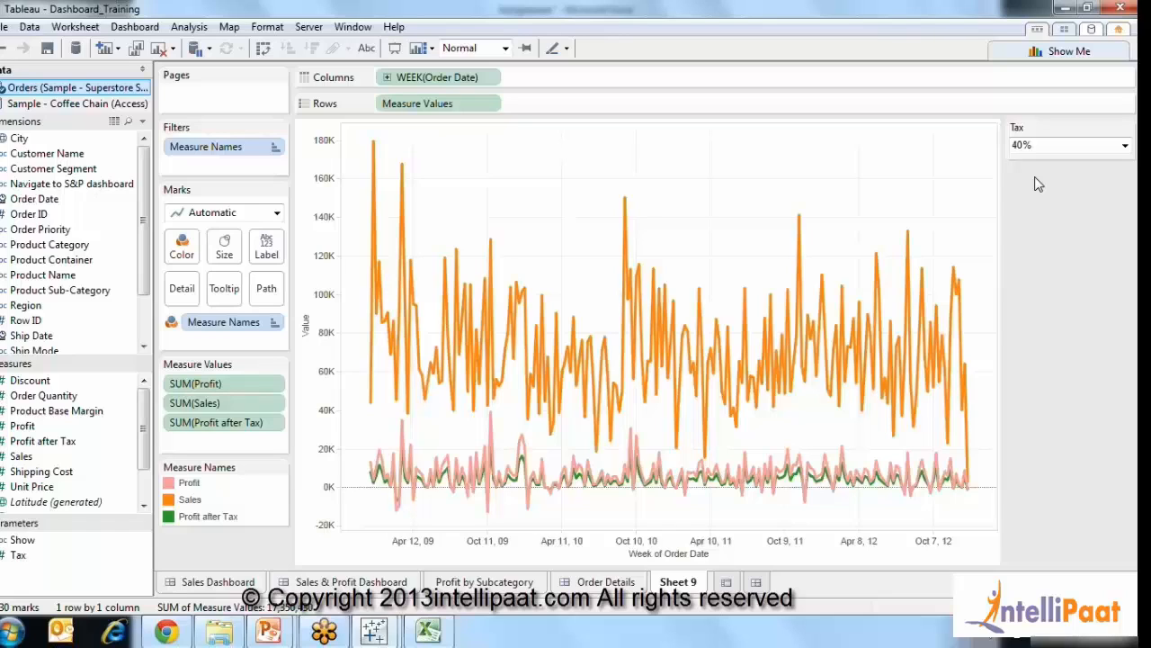
Change the Tax parameter control to Type In and enter 30% as its value.
left_click(1125, 127)
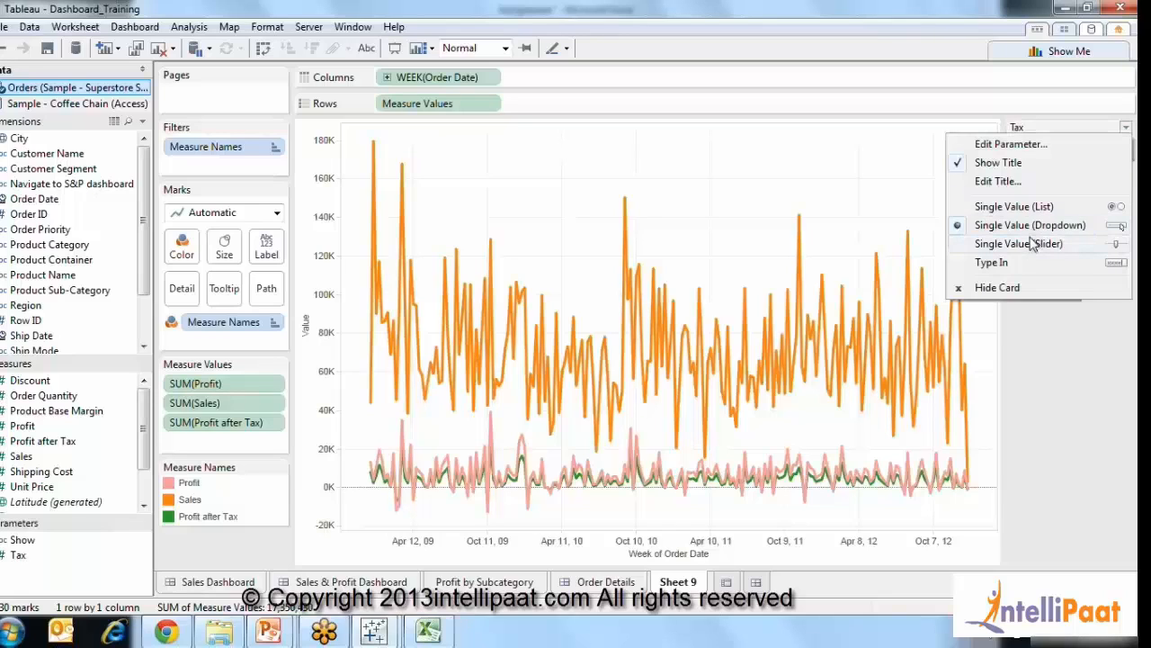
left_click(1014, 263)
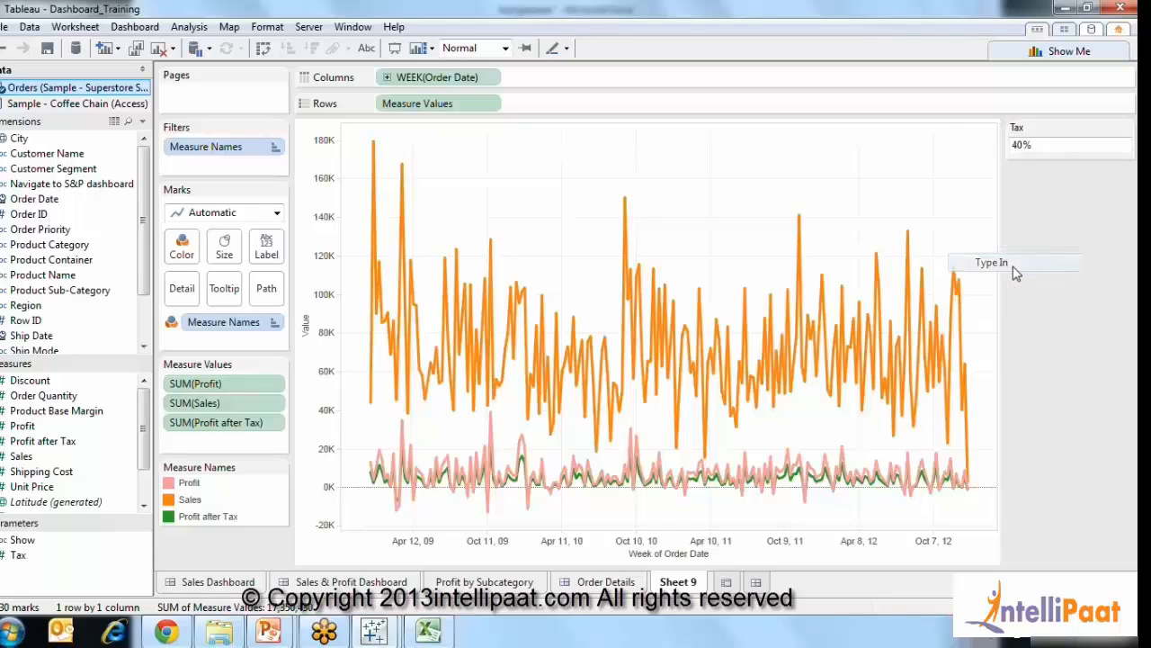
left_click(1046, 149)
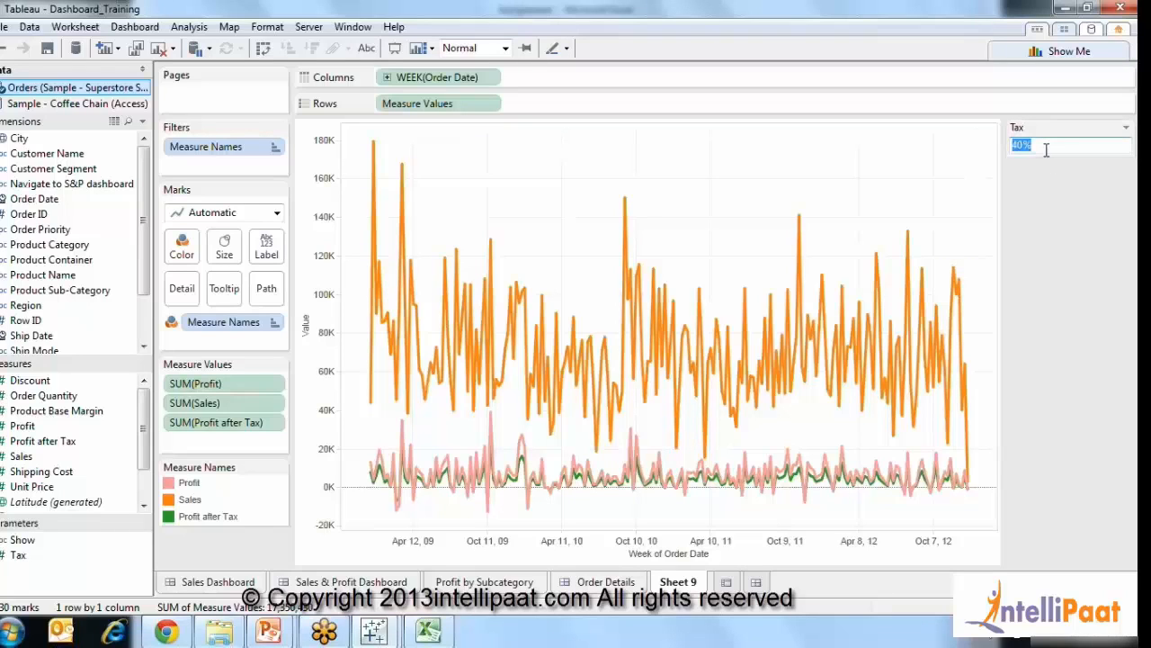
left_click(1125, 128)
left_click(1043, 337)
left_click(1036, 149)
key("Return")
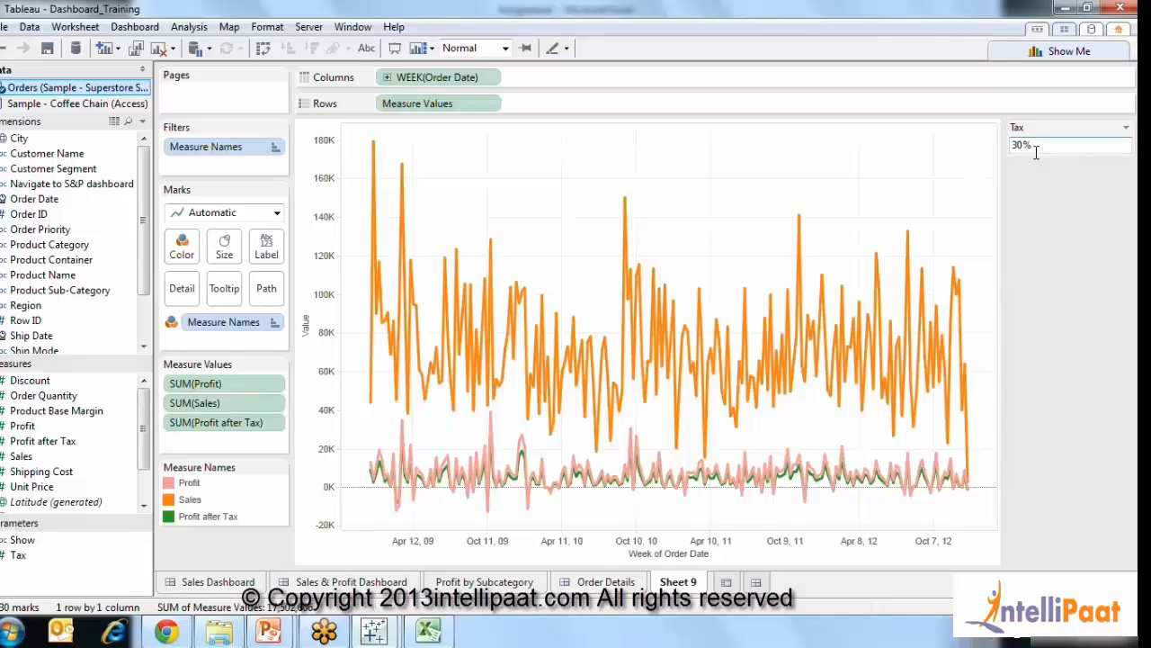
Try entering 4 as the Tax parameter value.
left_click(1036, 152)
left_click(1057, 185)
left_click(1067, 149)
type("h")
type("4")
key("Return")
Enter 40 as the value of the Tax parameter.
left_click(1054, 150)
type("40")
key("Return")
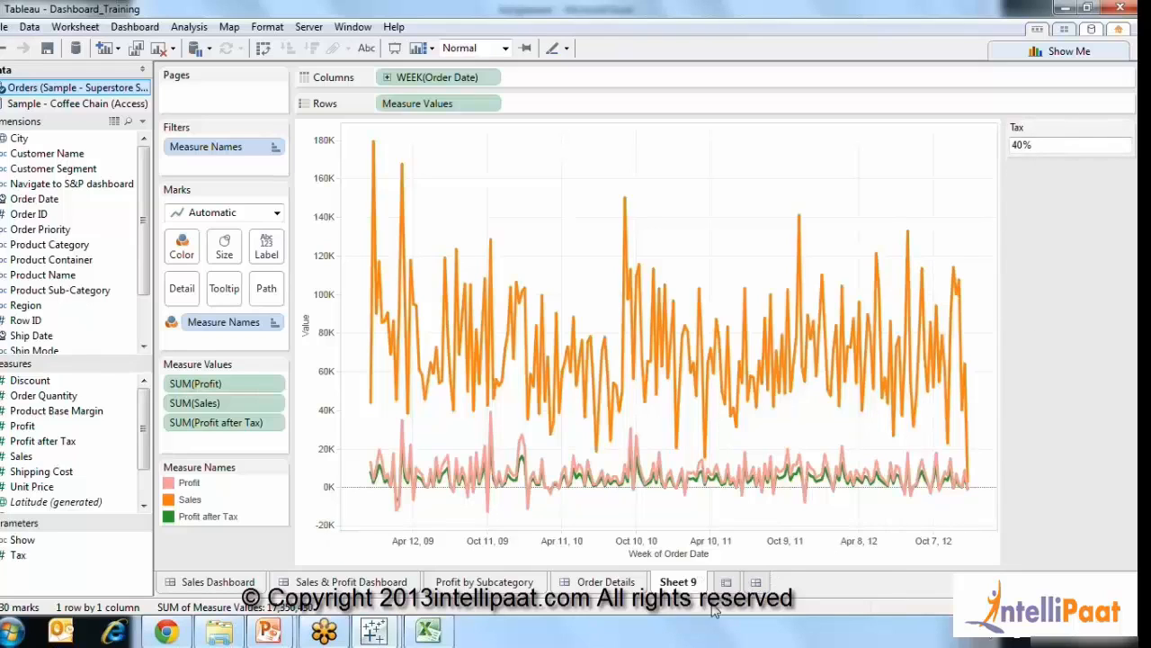
Create a new dashboard containing Sheet 9 and collapse the side pane to give the view more room.
left_click(756, 583)
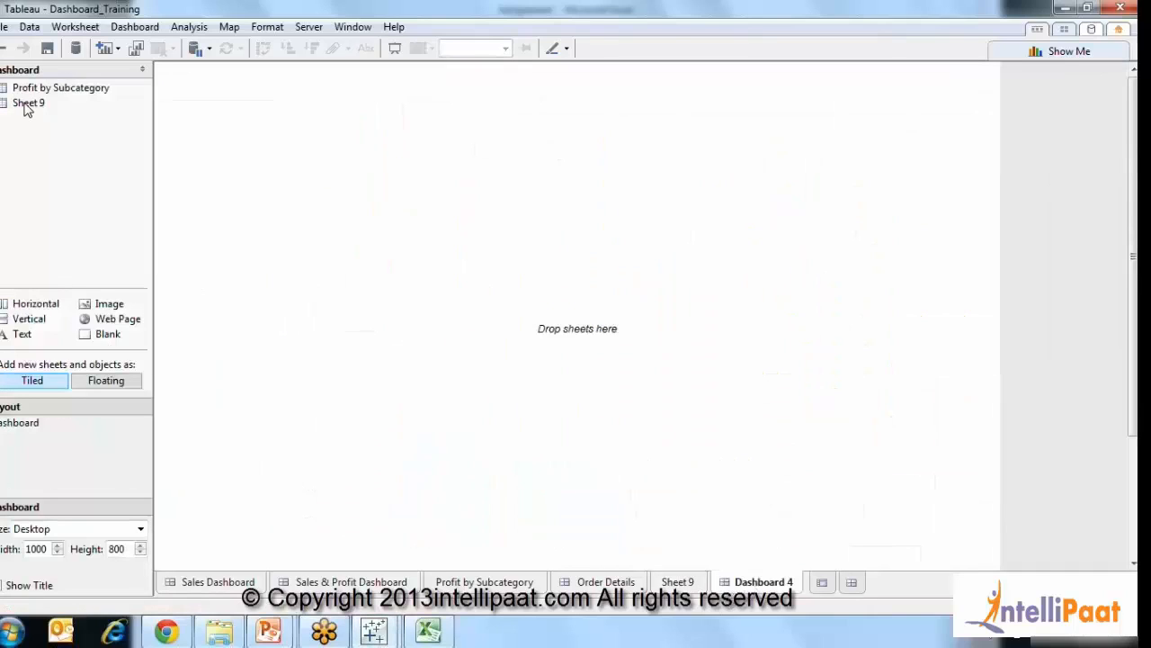
left_click_drag(25, 107, 423, 207)
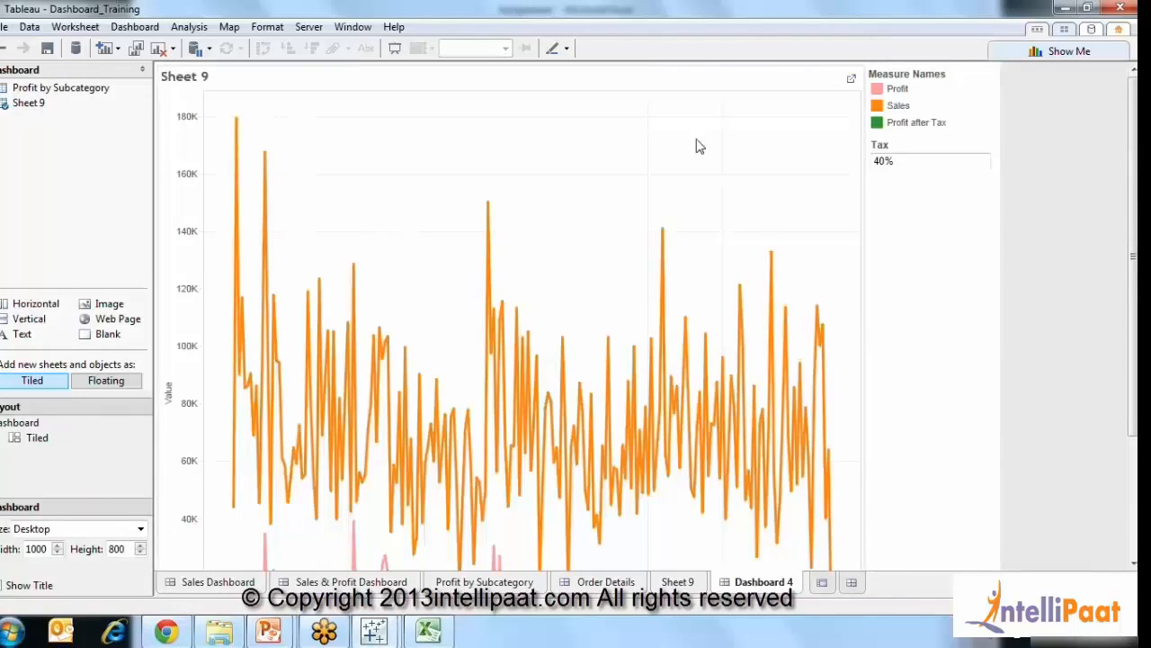
left_click(697, 143)
left_click(953, 204)
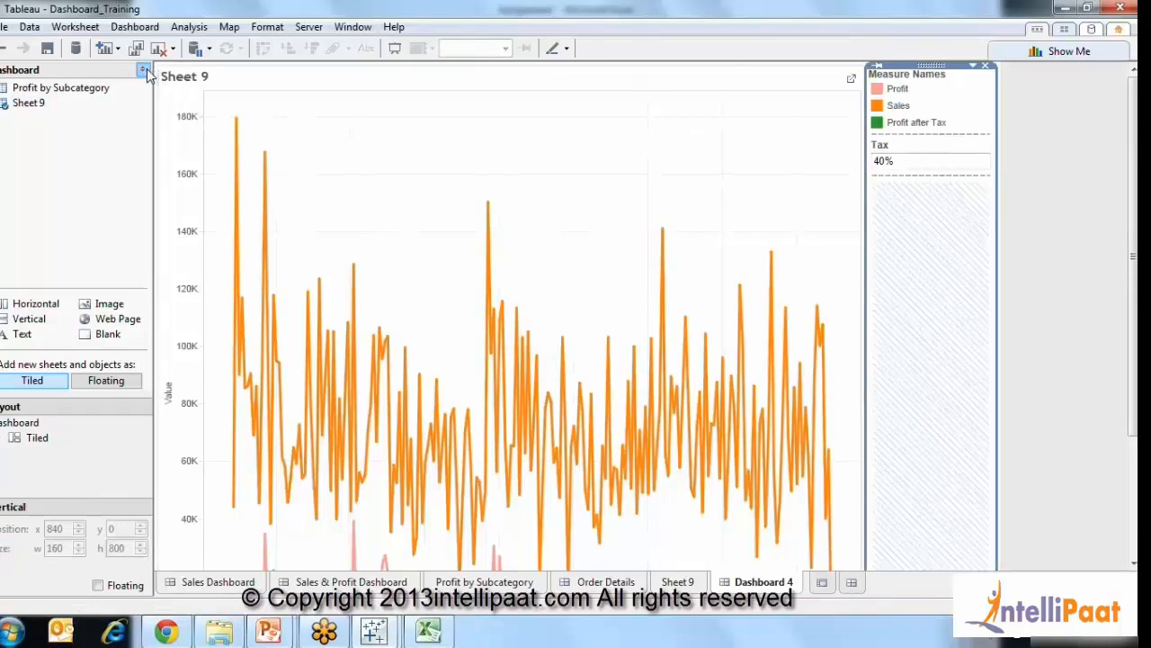
left_click(143, 71)
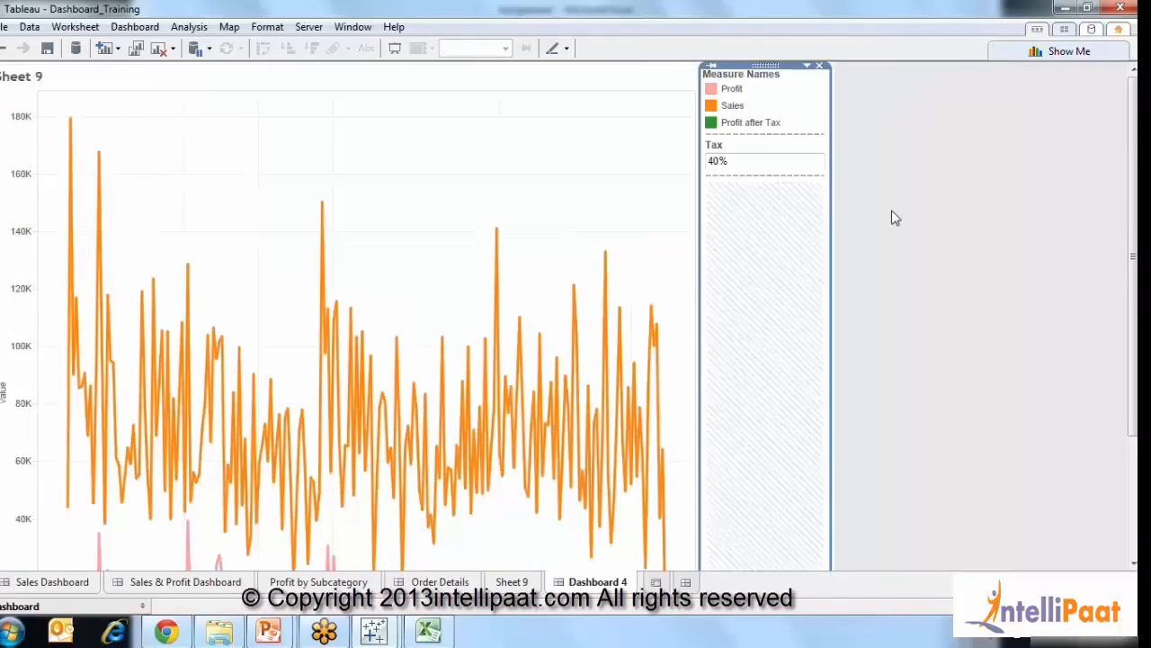
left_click(754, 156)
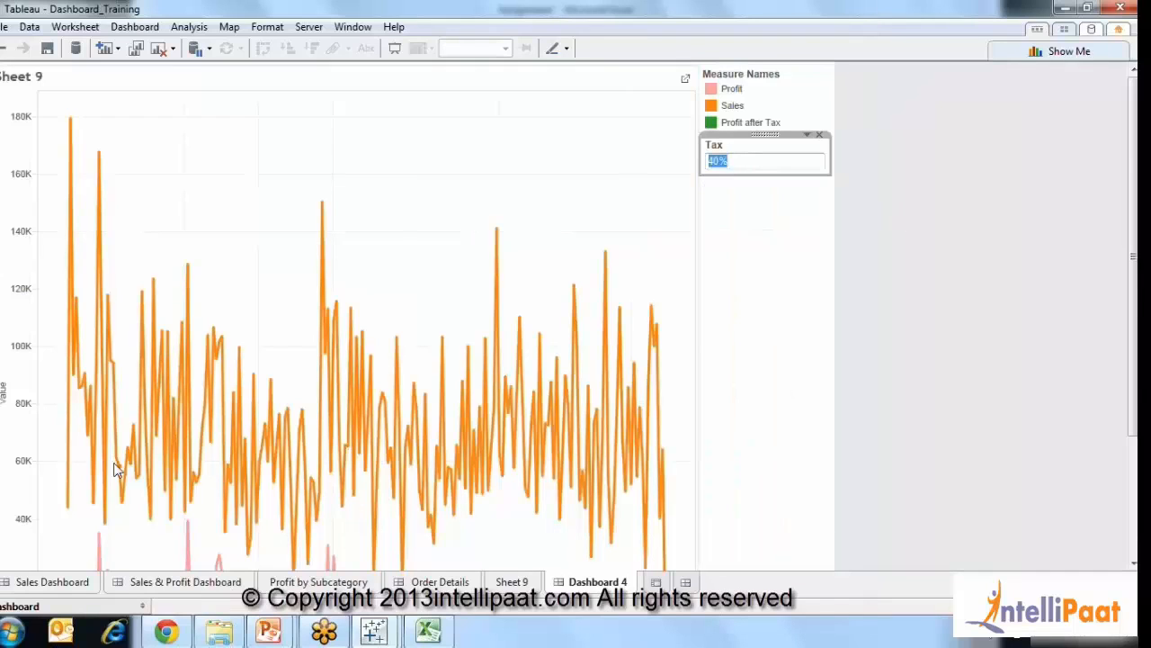
Set the new dashboard's height to 600 and minimize the side pane again.
left_click(142, 606)
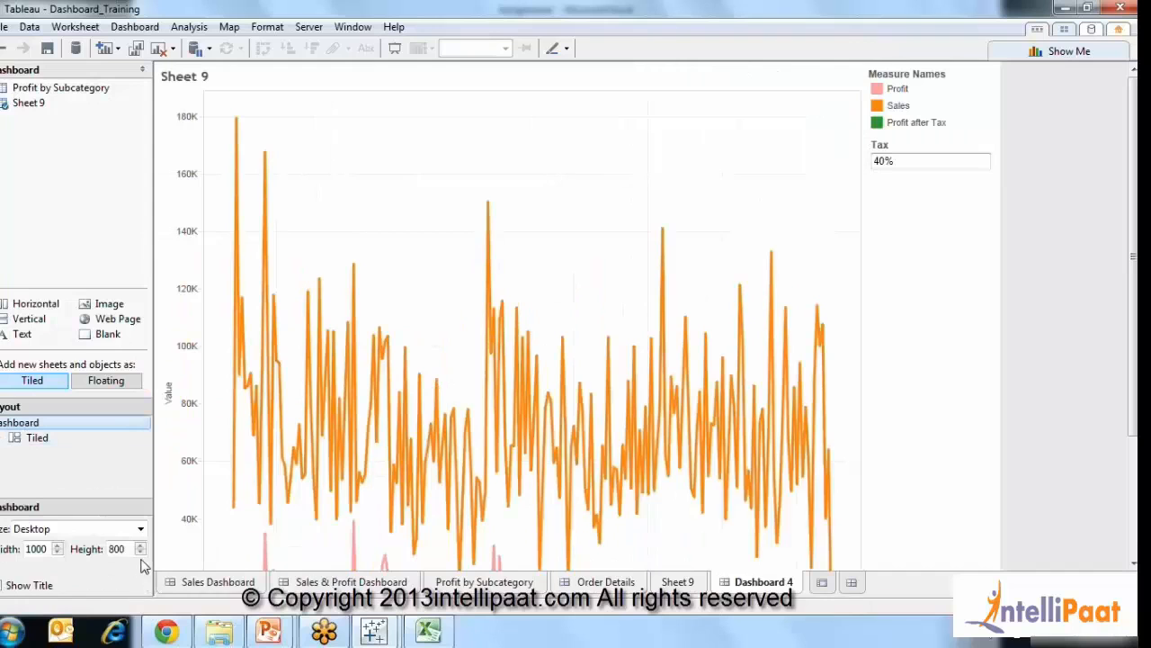
left_click(140, 551)
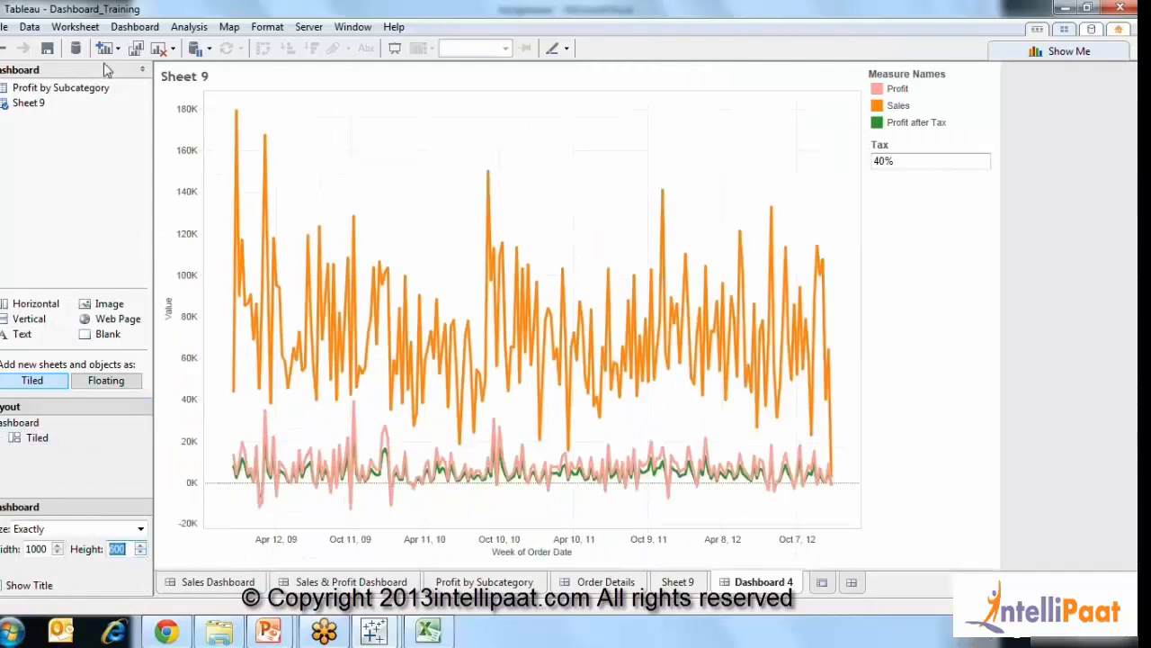
left_click(142, 69)
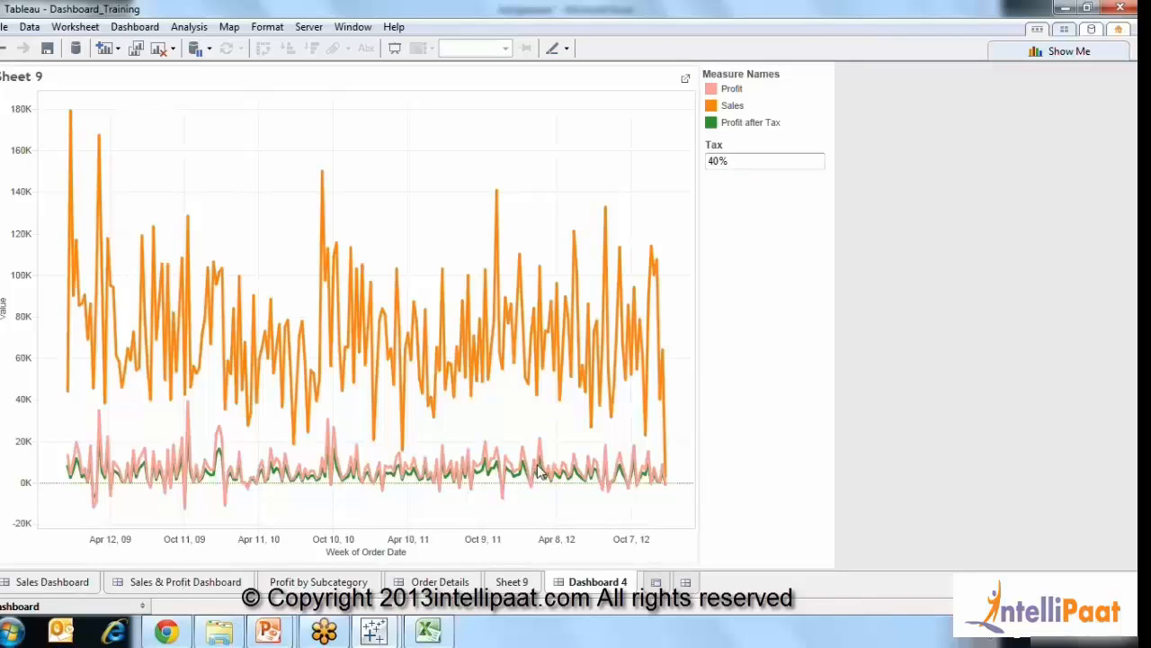
mouse_move(540, 472)
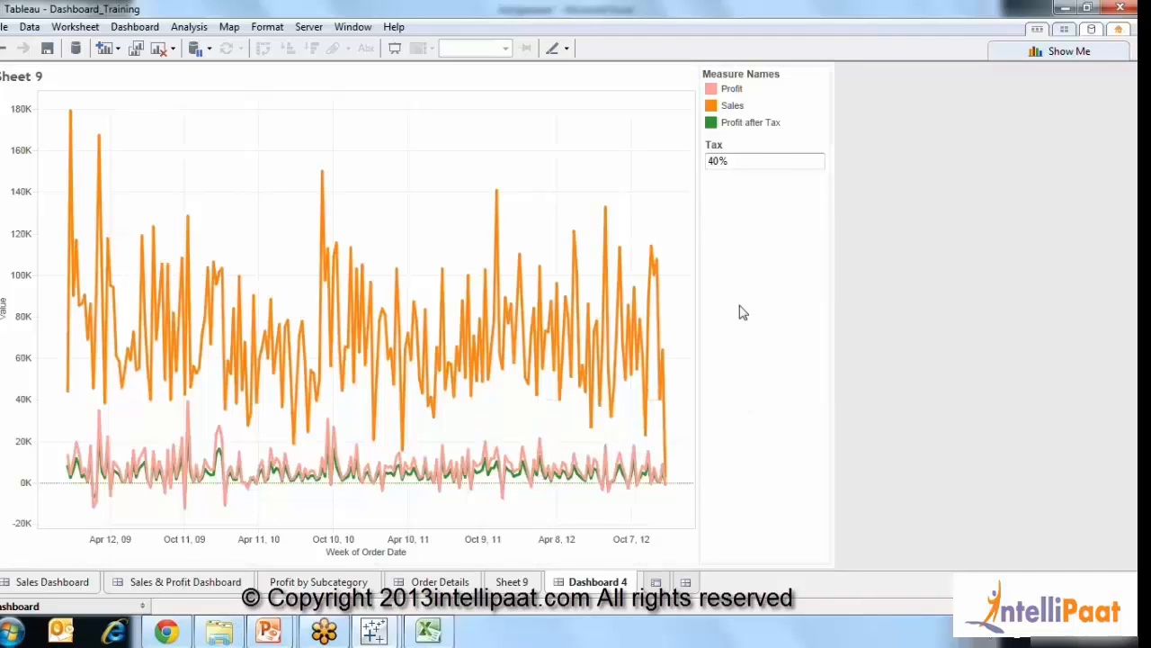
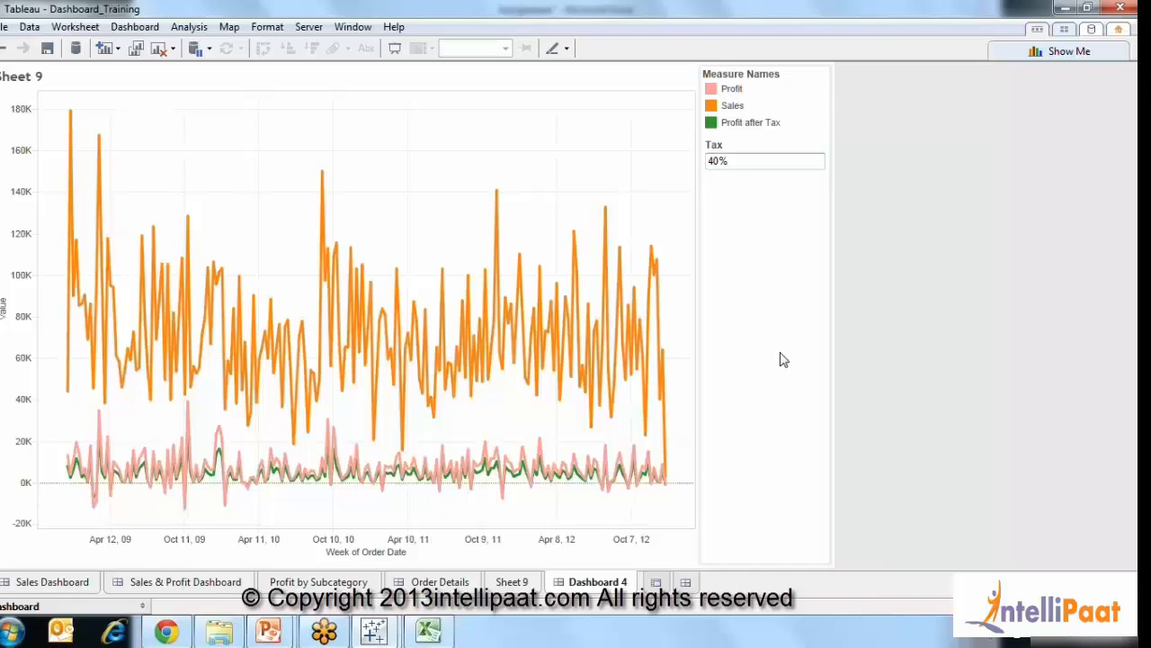
Open the Sales Dashboard and review its size setting and the available preset sizes, leaving the size at Exactly.
left_click(32, 581)
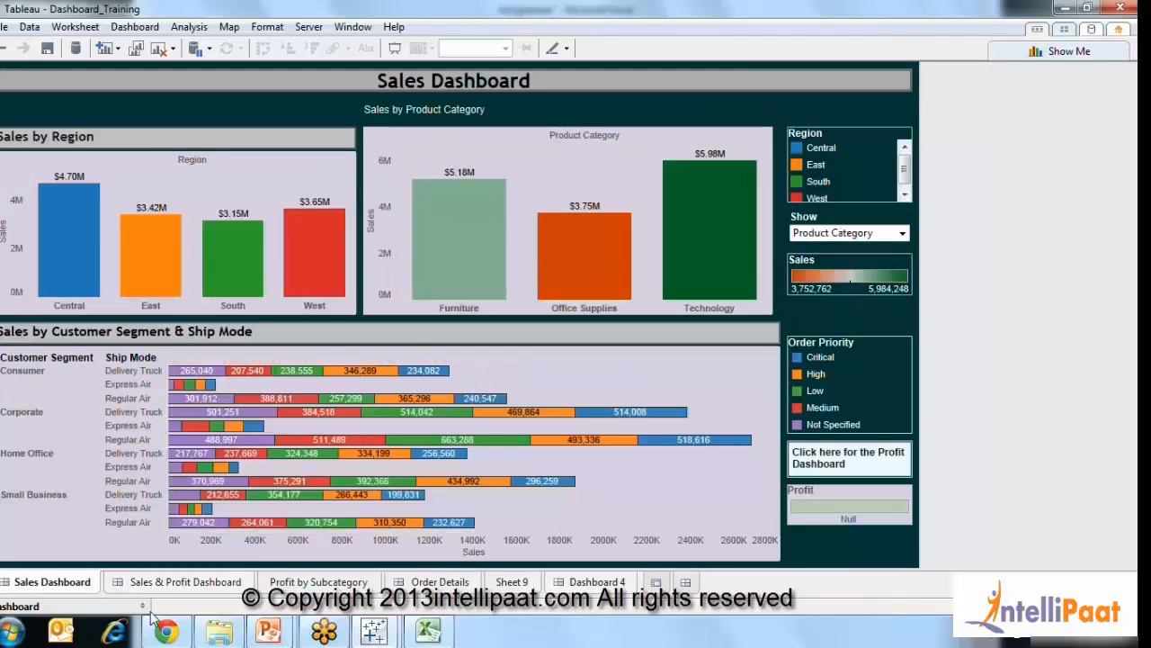
left_click(143, 606)
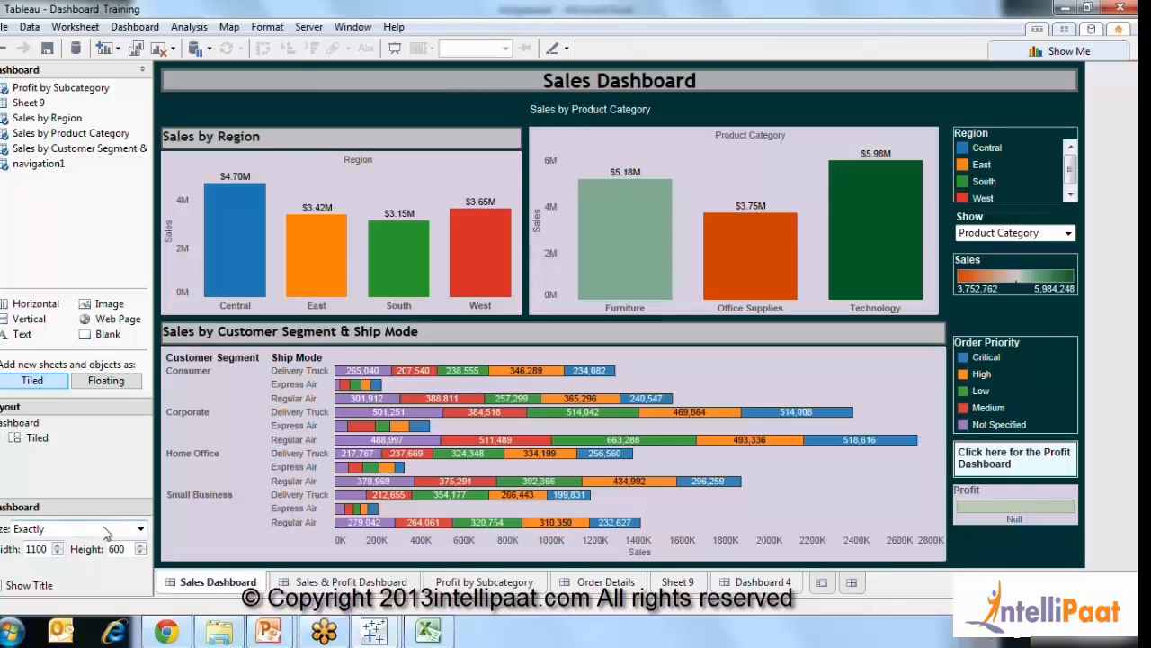
left_click(49, 531)
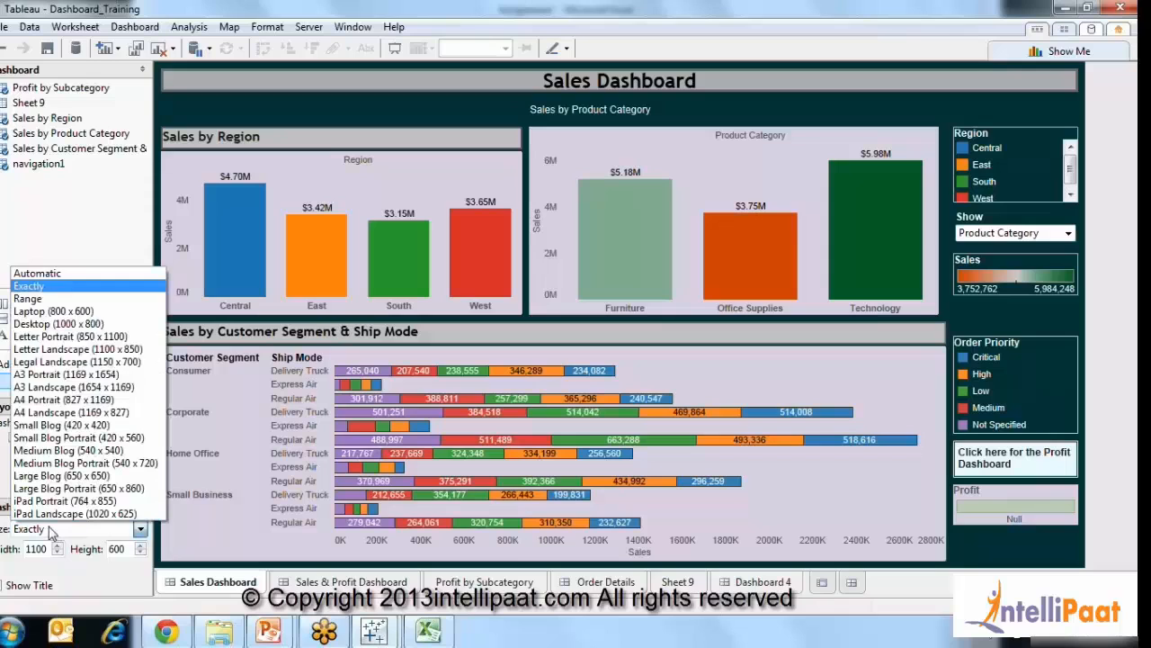
left_click(51, 531)
left_click(57, 534)
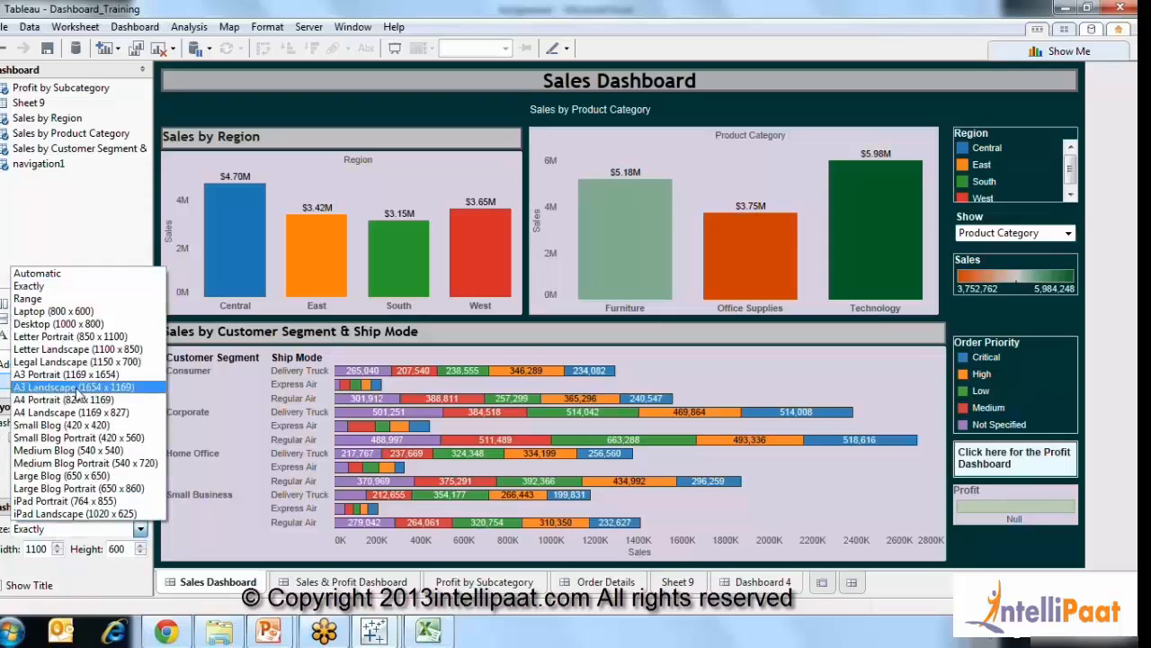
left_click(90, 230)
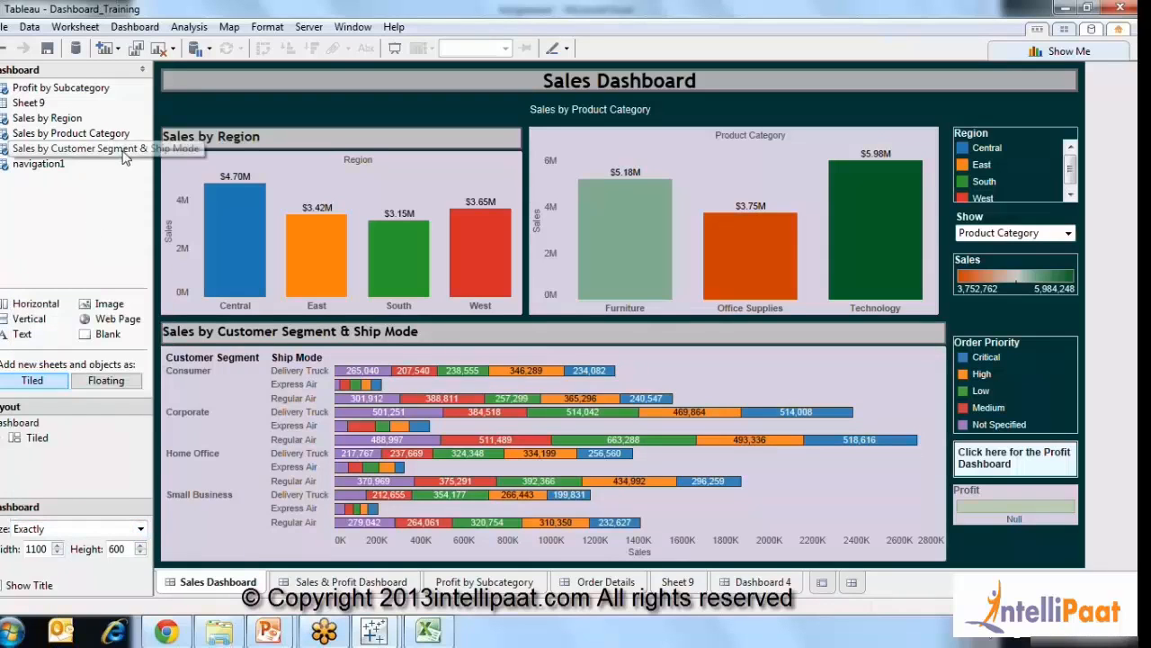
left_click(140, 529)
left_click(73, 226)
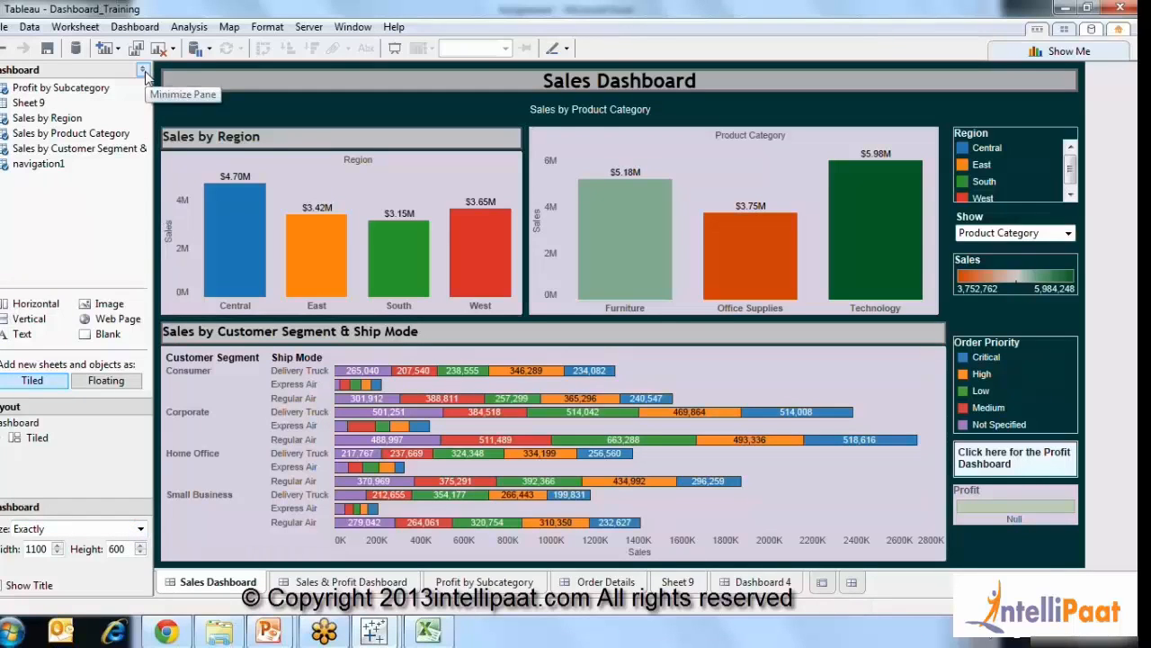
left_click(143, 71)
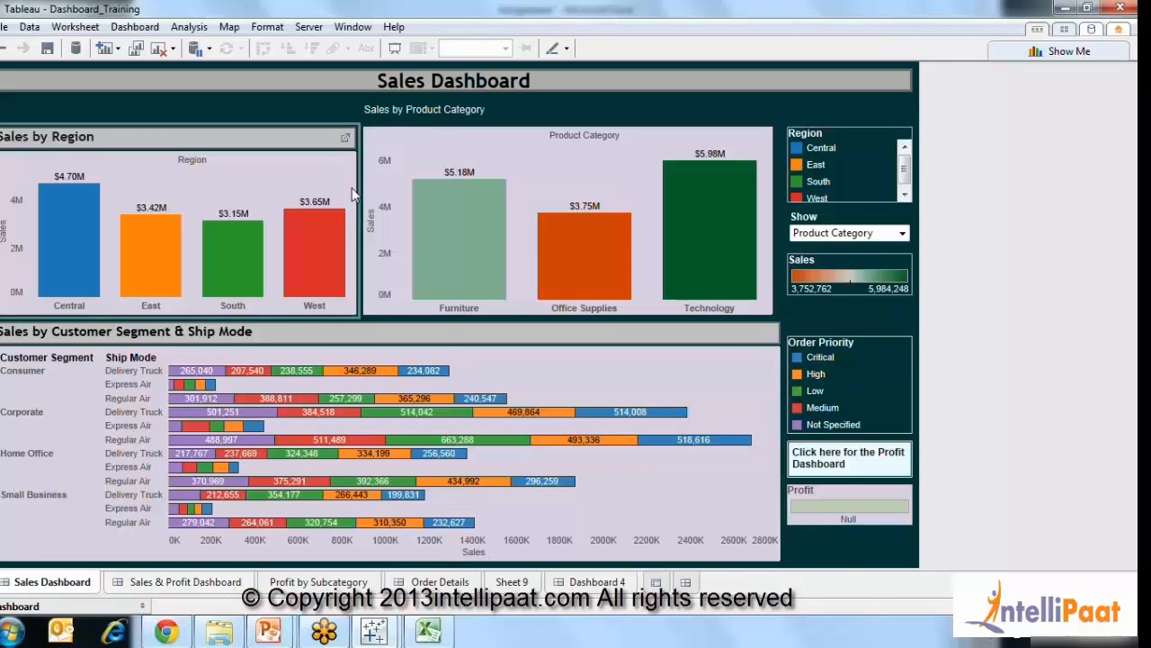
left_click(290, 197)
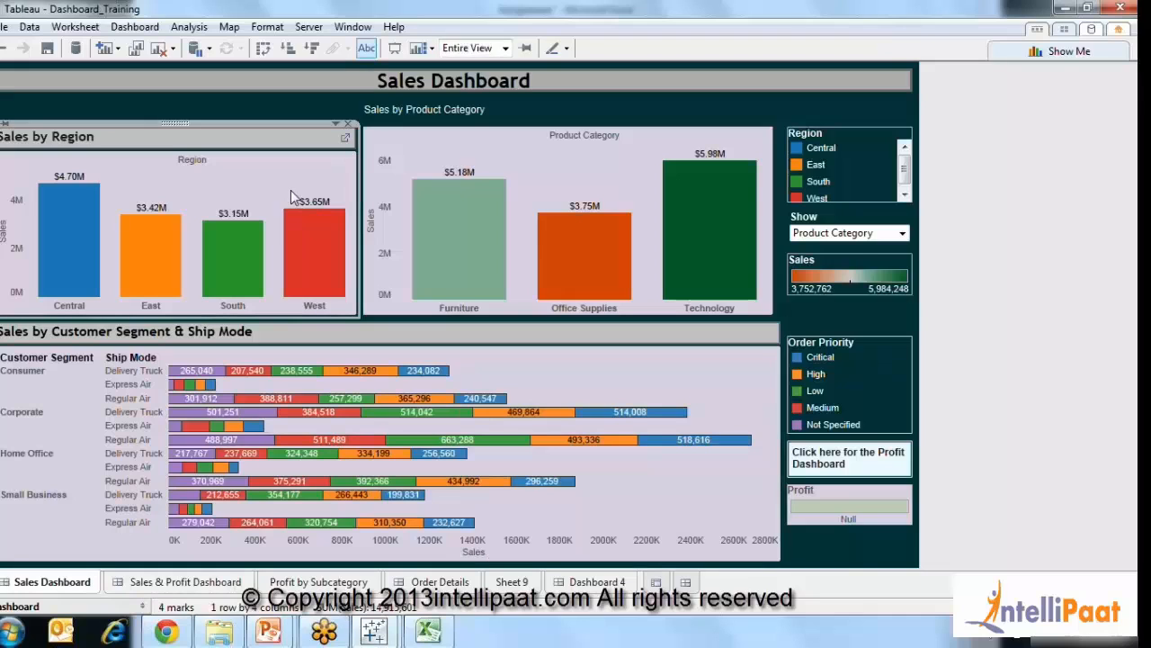
left_click(378, 180)
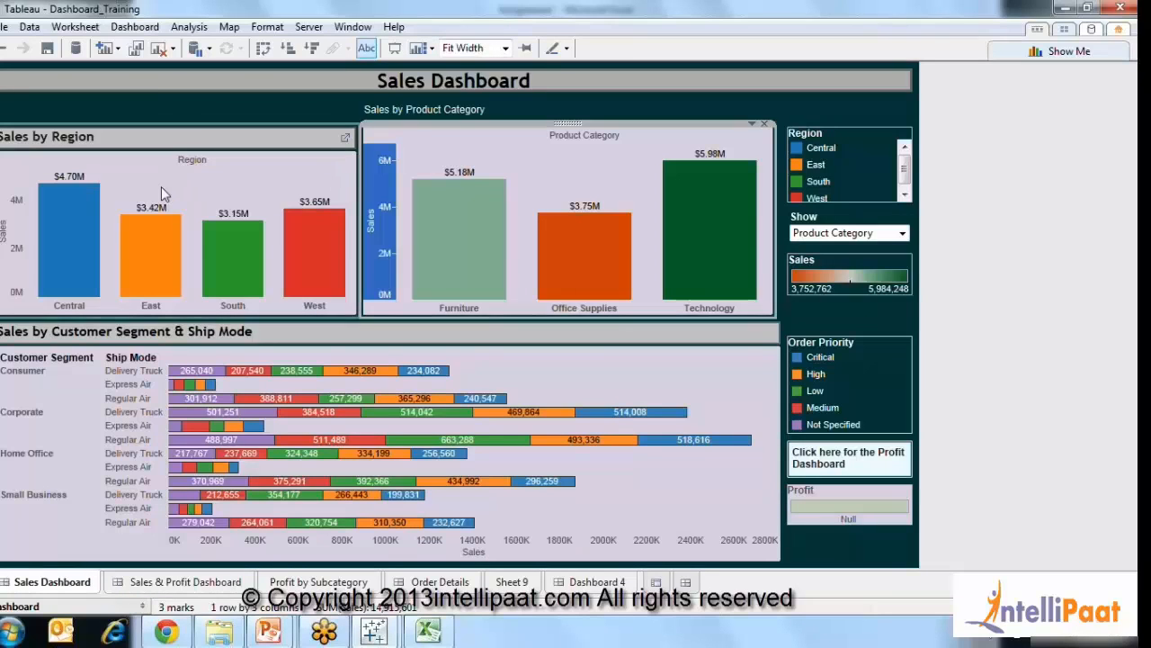
left_click(376, 182)
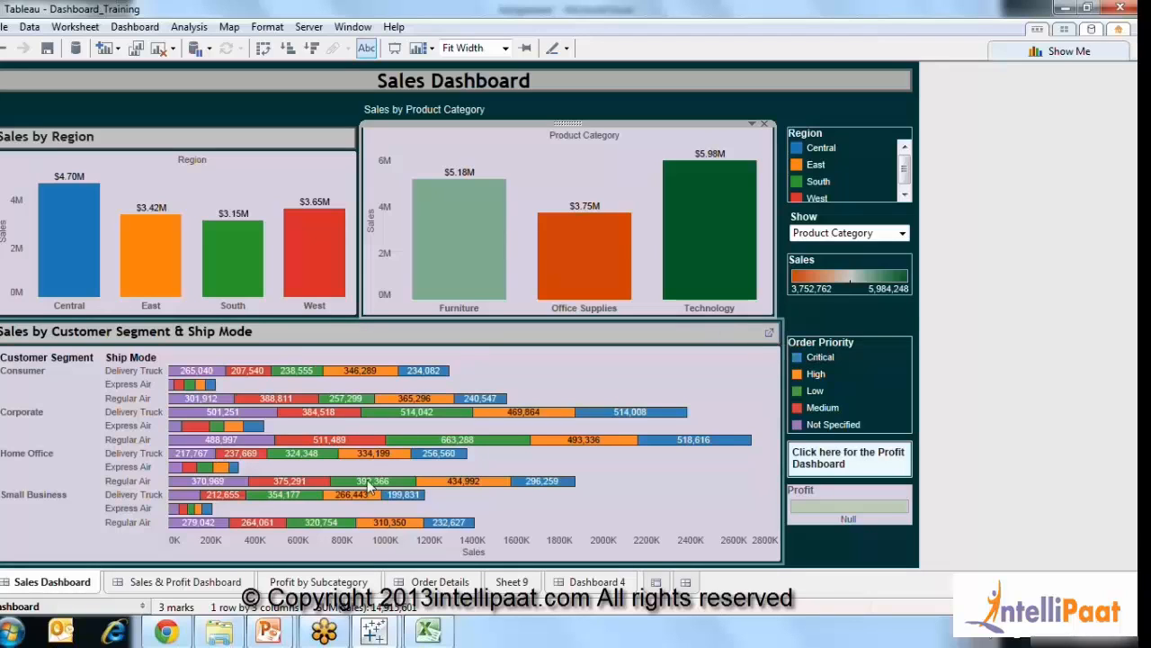
Move Order Priority from Color to Rows on the Sales by Customer Segment & Ship Mode sheet and return to the Sales Dashboard.
left_click(769, 333)
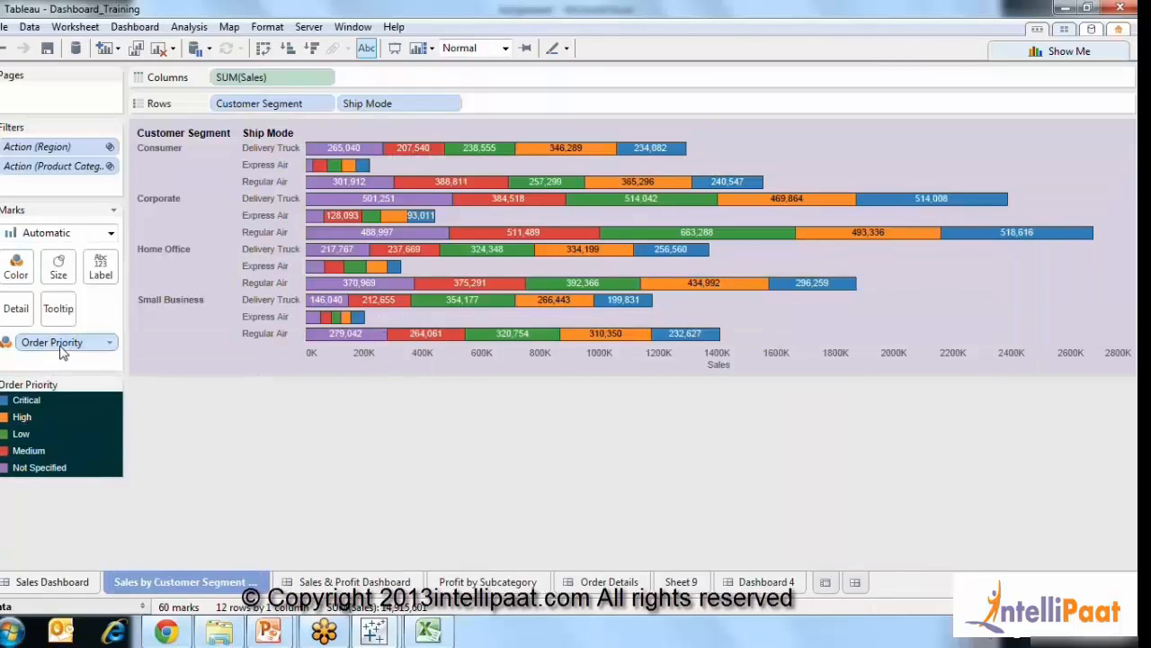
left_click_drag(51, 342, 490, 105)
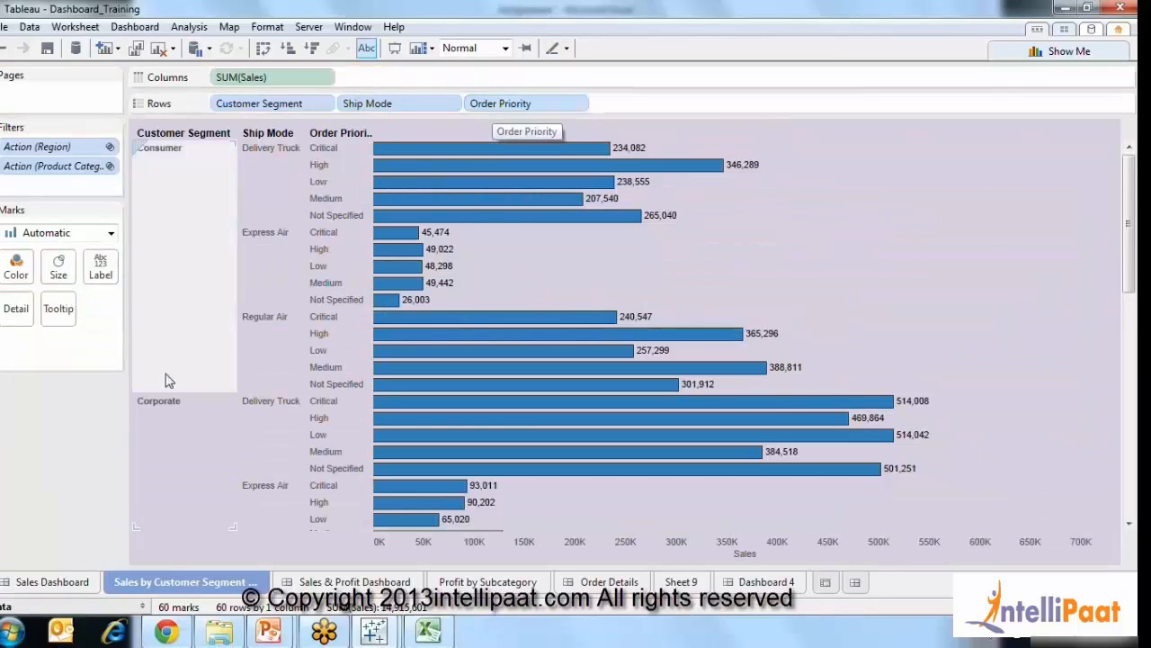
mouse_move(693, 398)
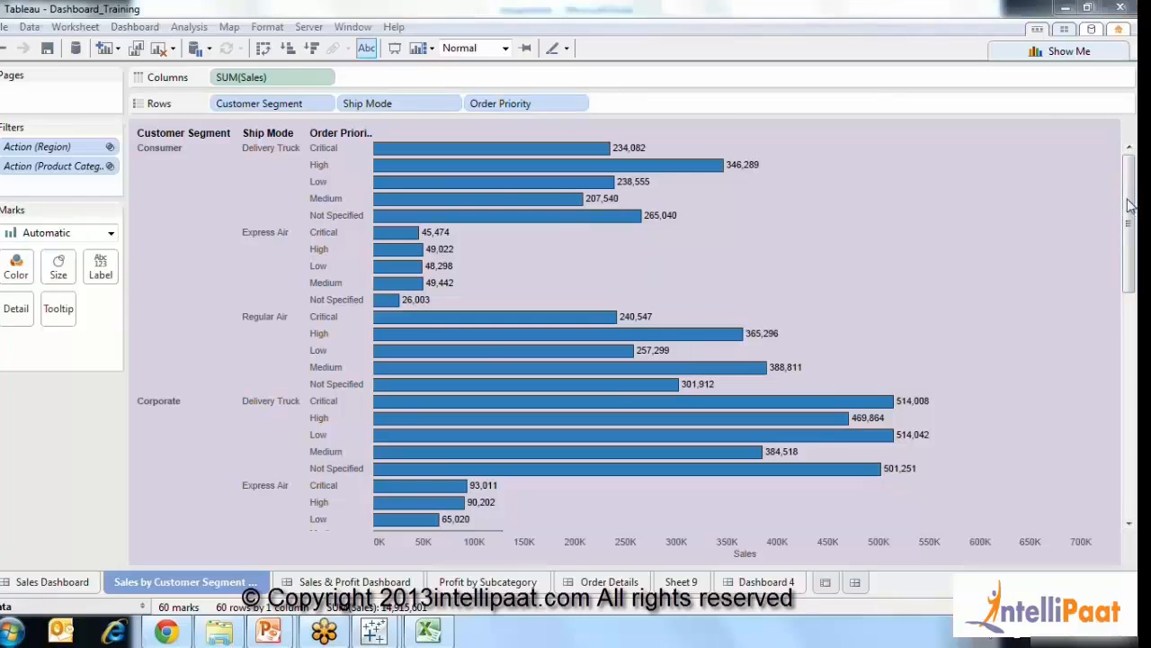
left_click_drag(1129, 223, 1132, 256)
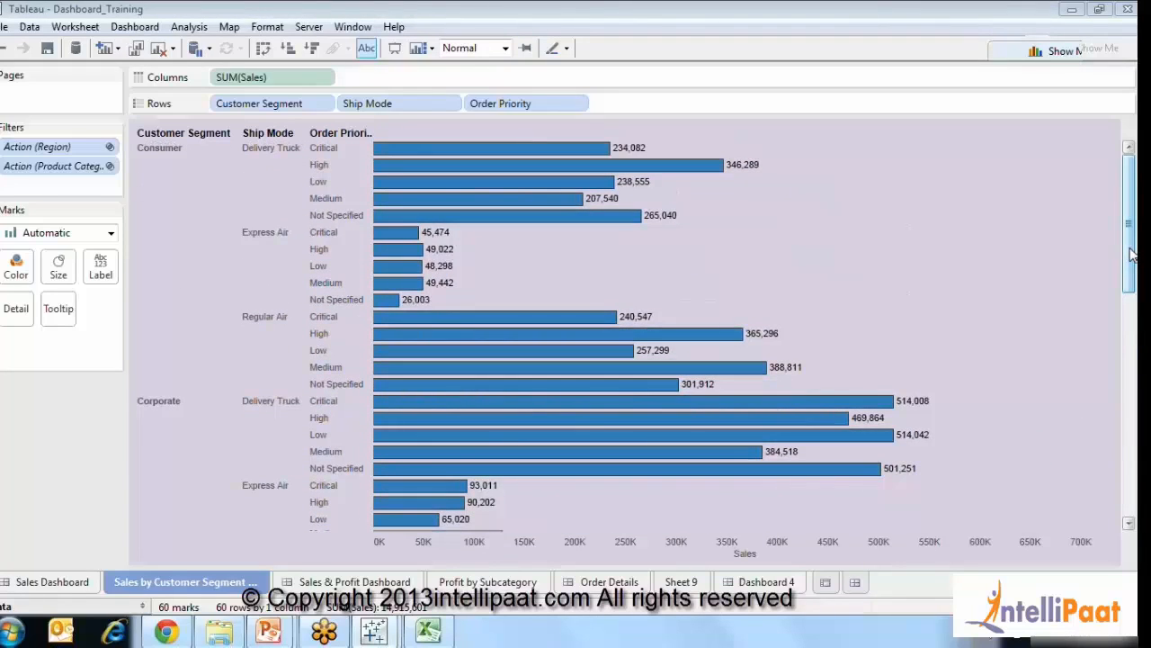
left_click(77, 580)
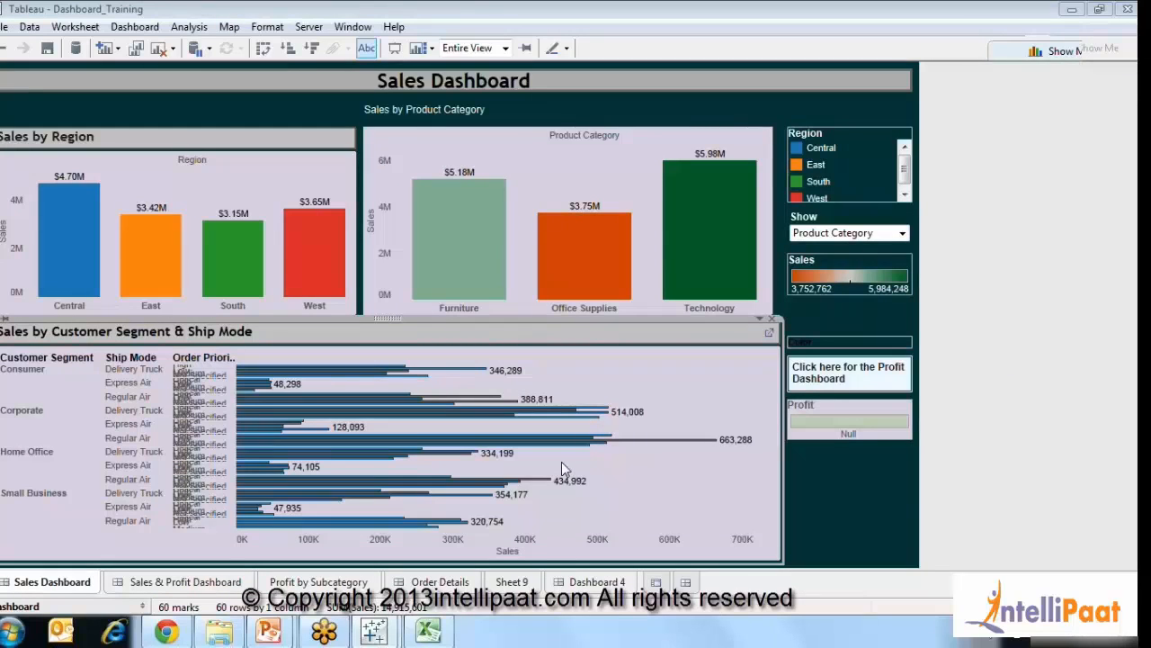
Set the fit of the Sales by Customer Segment & Ship Mode view to Normal and check its scrolling.
left_click(760, 320)
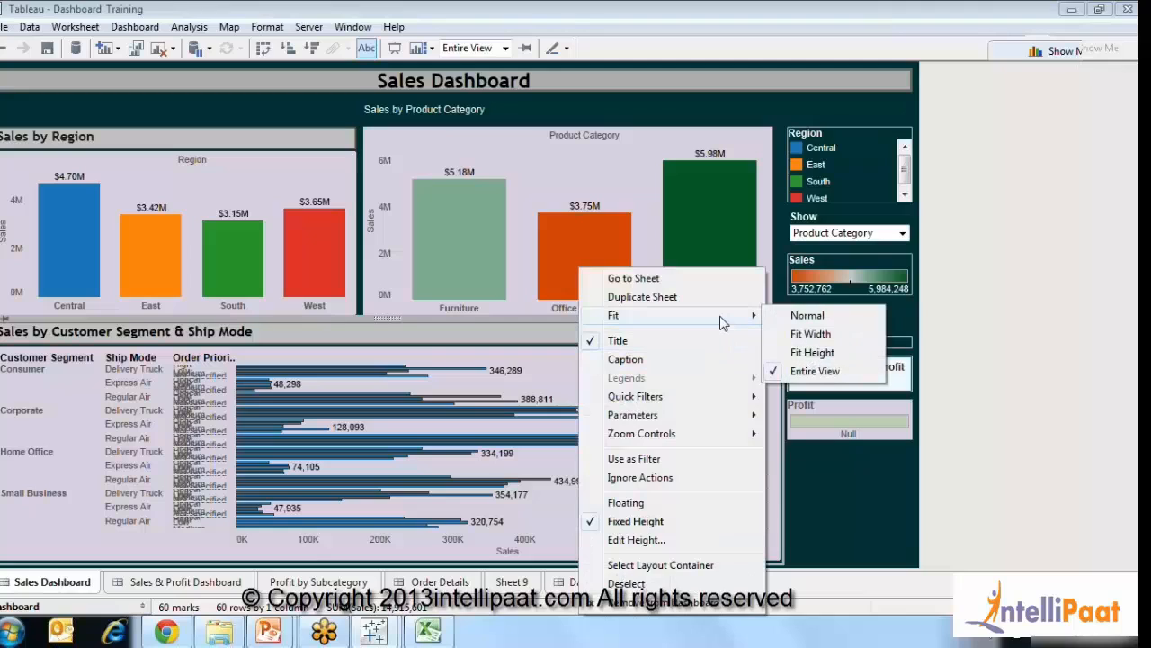
left_click(552, 371)
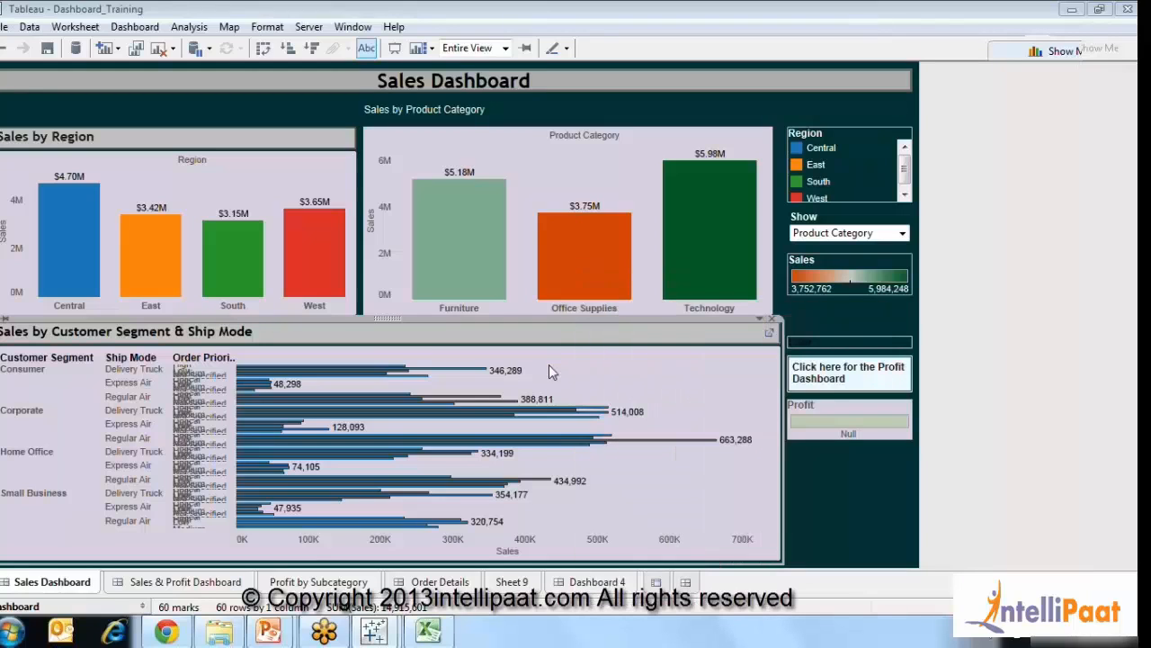
left_click(760, 317)
mouse_move(744, 323)
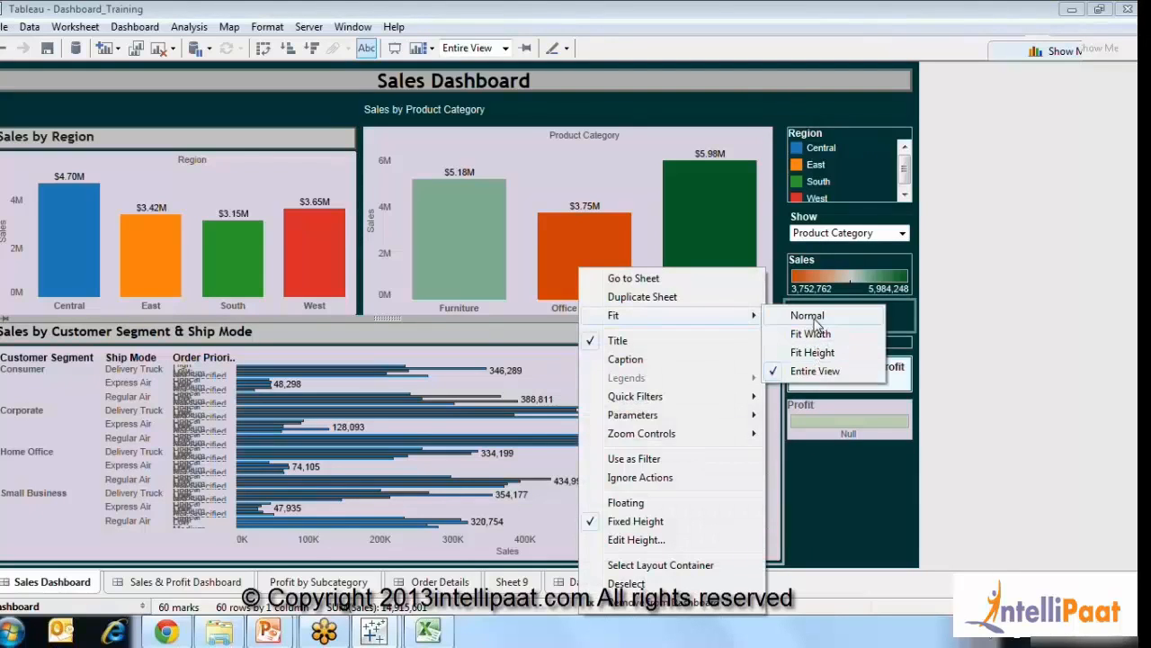
left_click(807, 316)
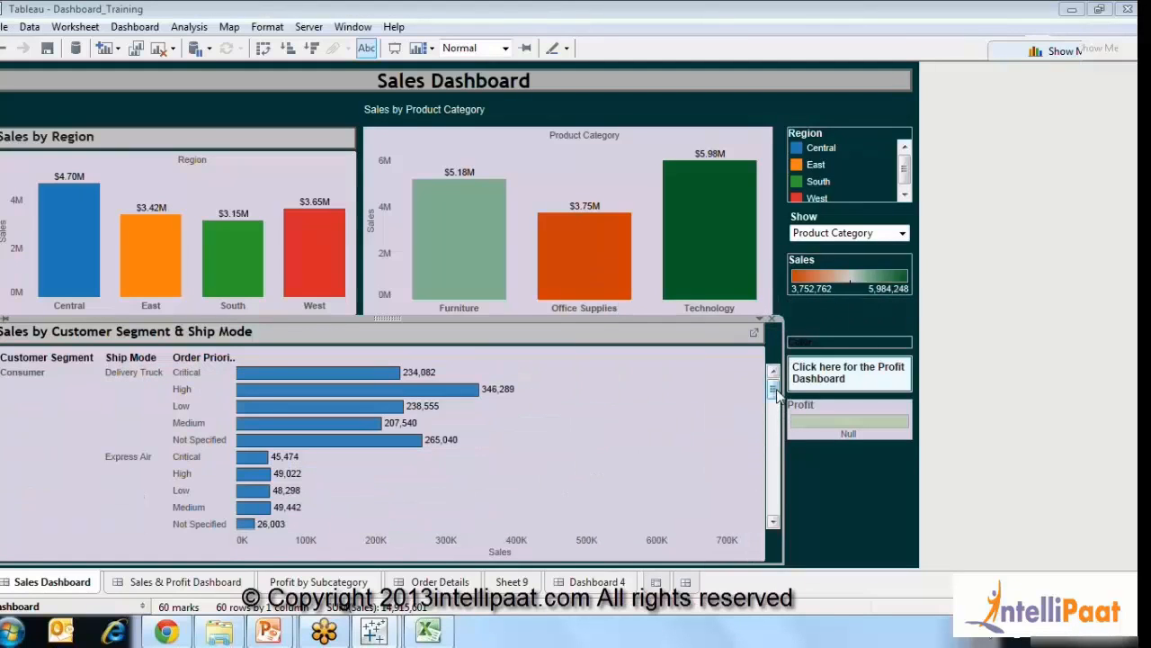
mouse_move(779, 396)
left_mouse_down()
mouse_move(774, 495)
mouse_move(790, 541)
mouse_move(774, 389)
left_mouse_up()
left_click(1064, 446)
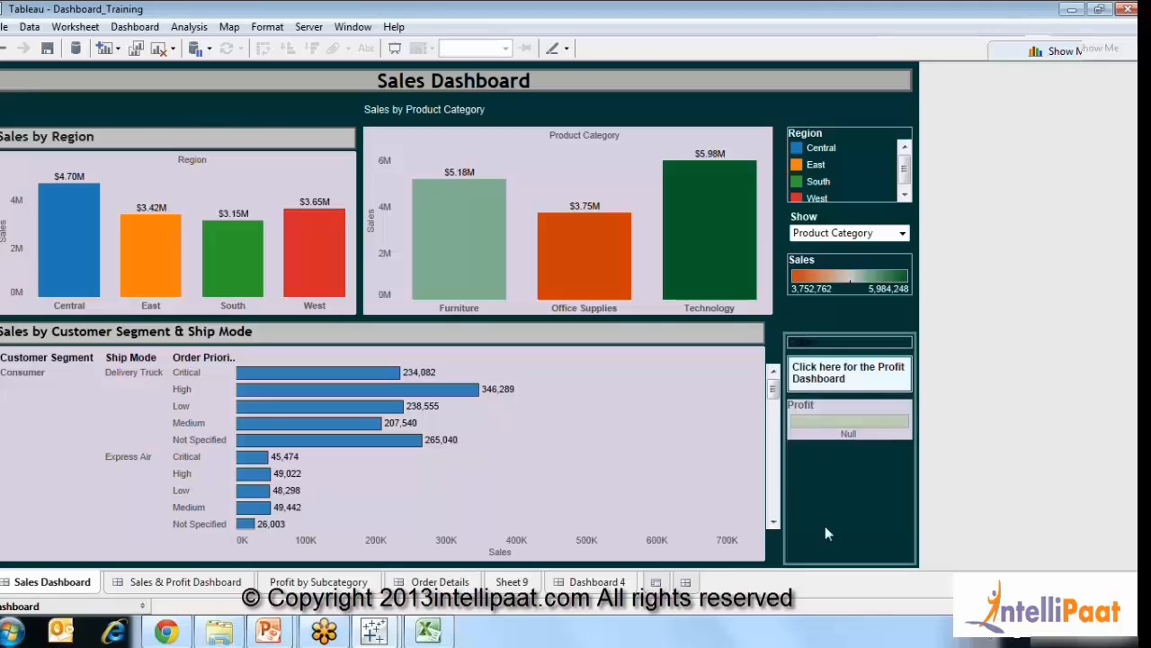
left_click(752, 386)
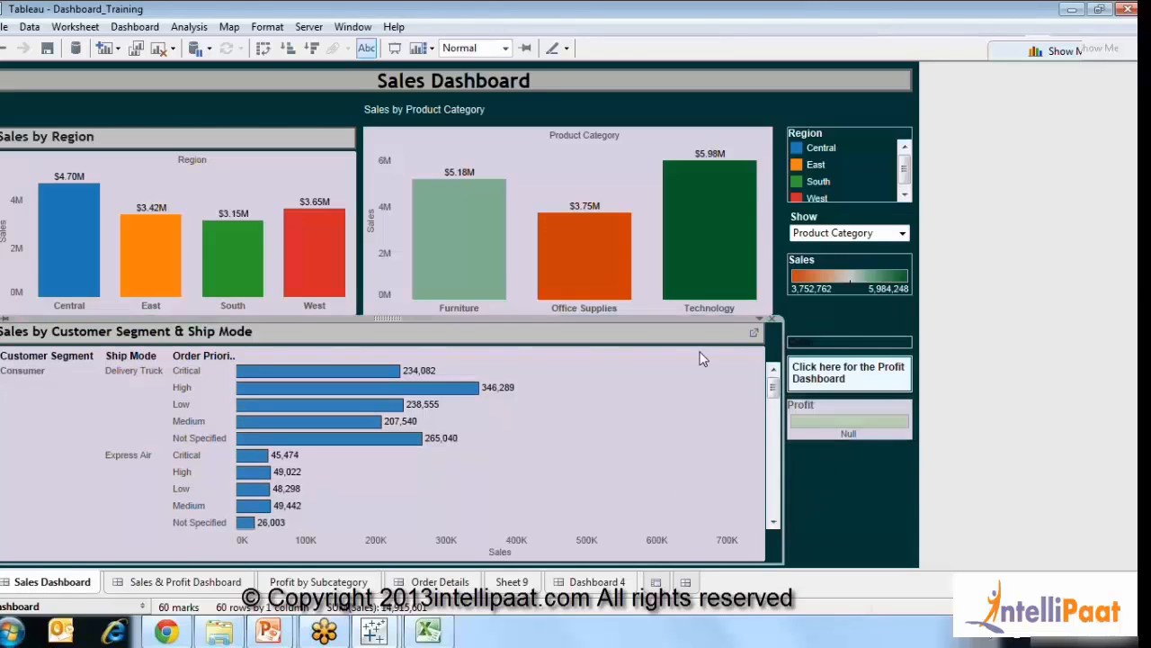
Move Order Priority from Rows back to Color on the Customer Segment & Ship Mode sheet and return to the Sales Dashboard.
left_click(755, 333)
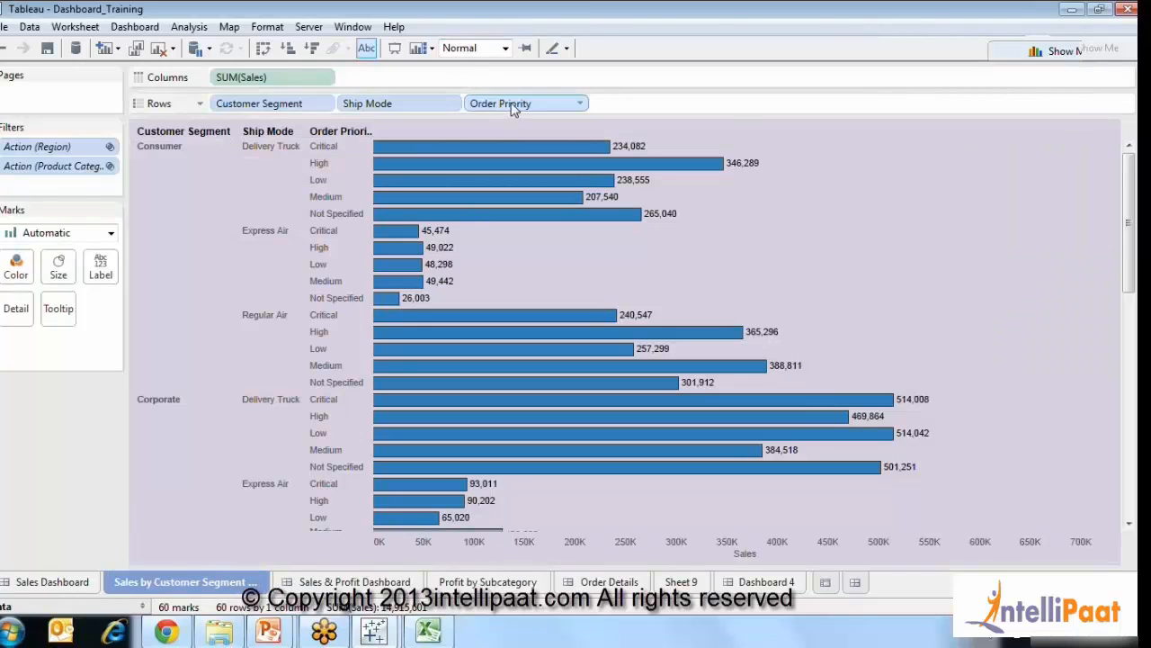
left_click_drag(513, 106, 18, 273)
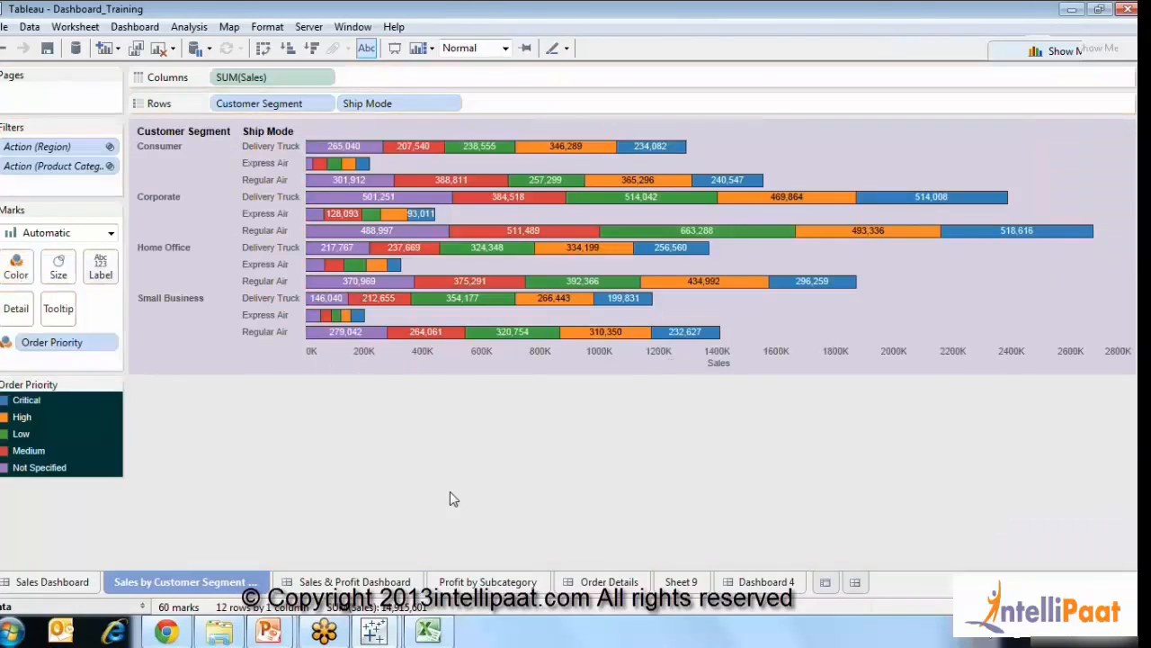
left_click(50, 583)
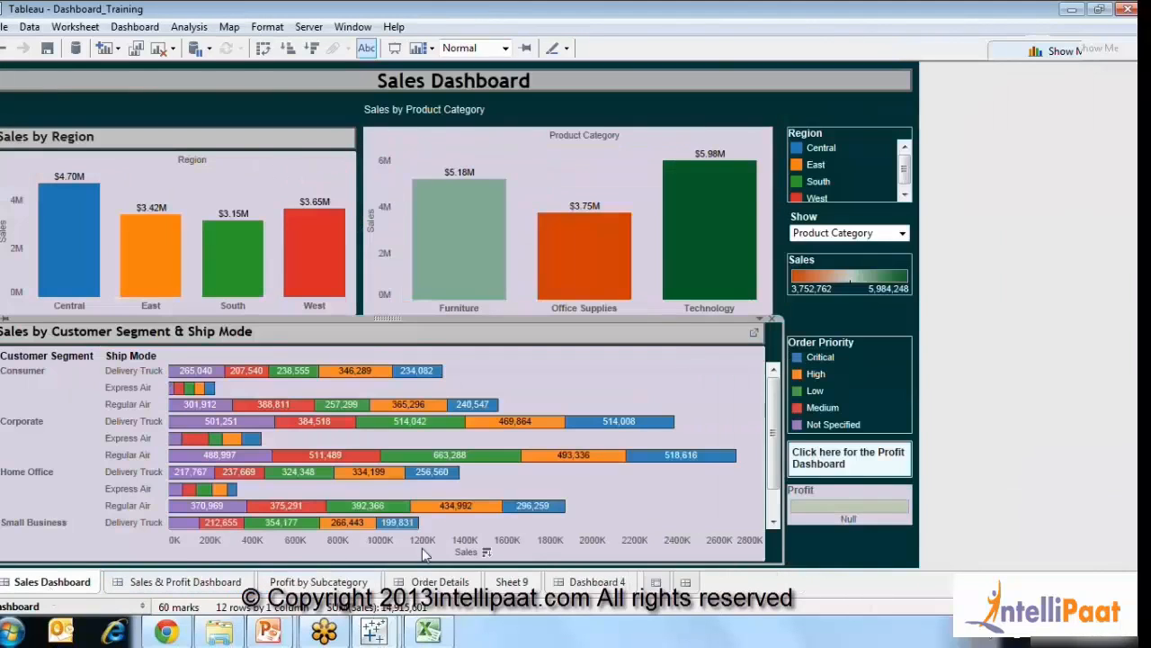
Set the fit of the Sales by Customer Segment & Ship Mode view to Entire View.
left_click(762, 324)
mouse_move(752, 322)
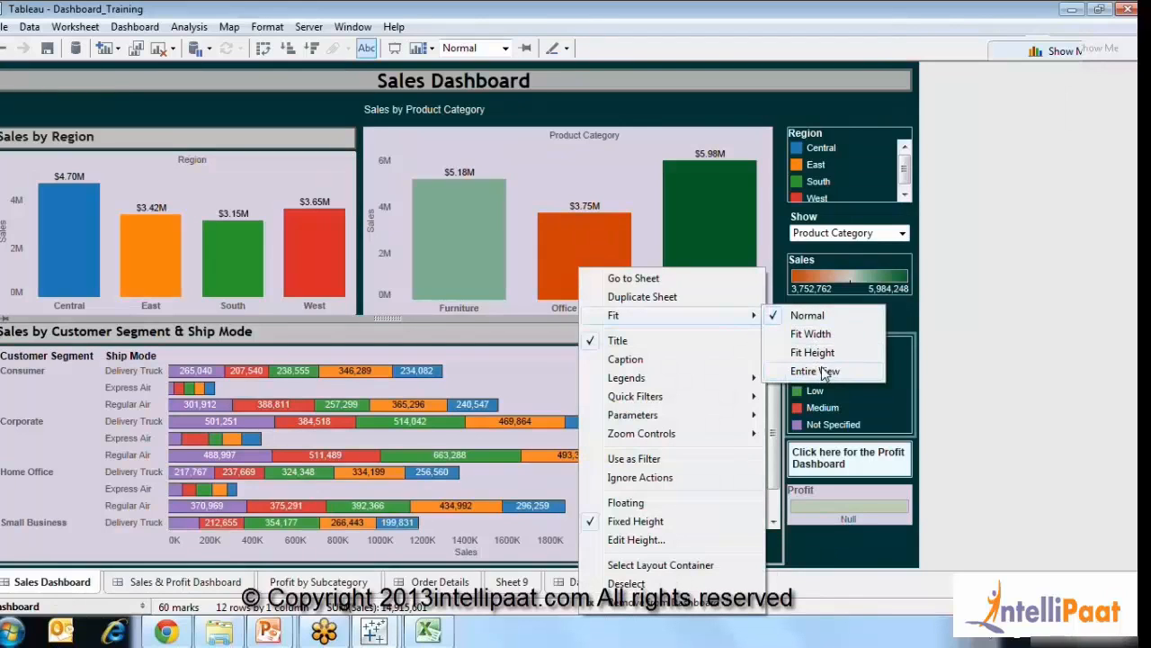
left_click(822, 369)
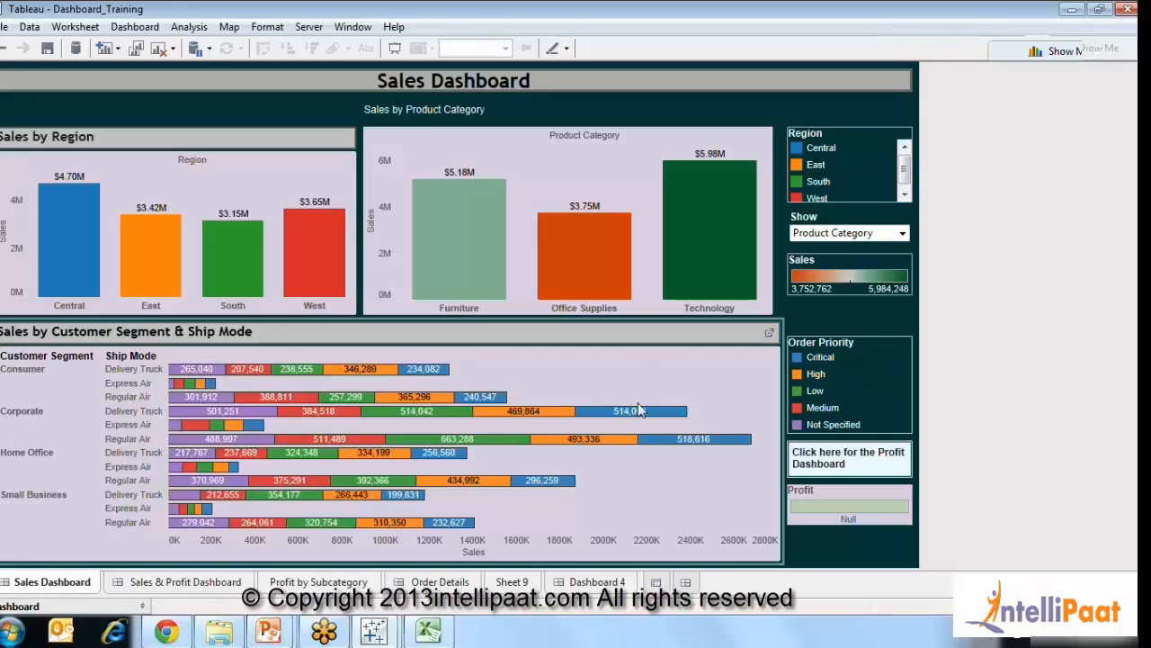
Open the tooltip of the Sales by Customer Segment & Ship Mode view for editing and delete the "Customer Segment:" label before its field.
mouse_move(635, 410)
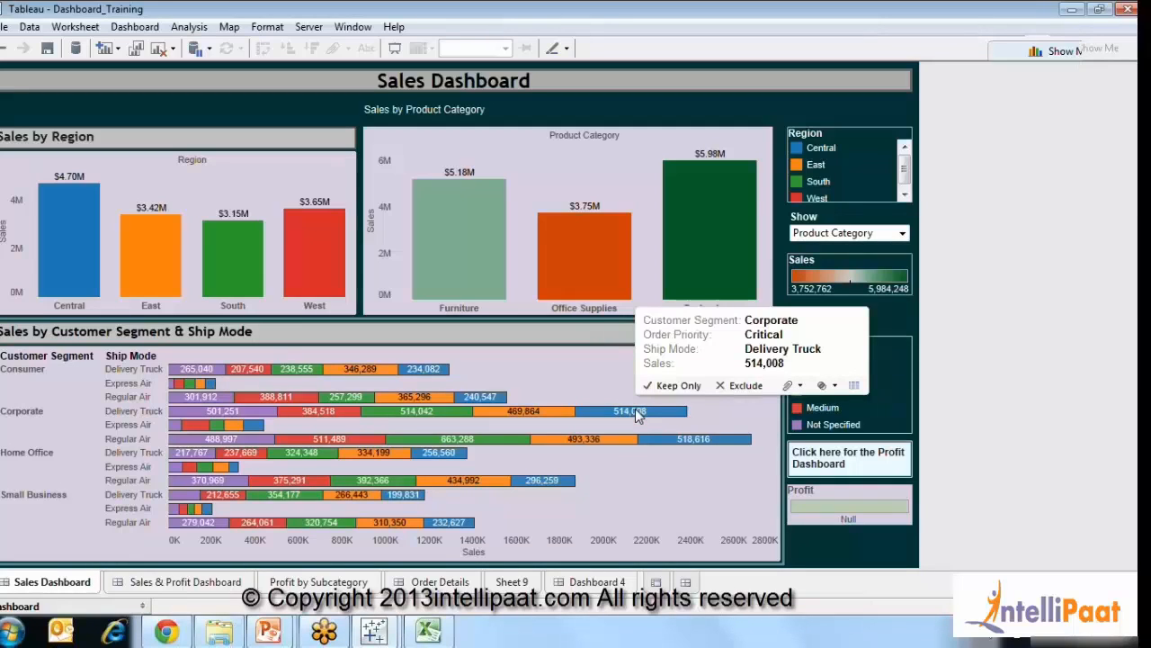
left_click(598, 381)
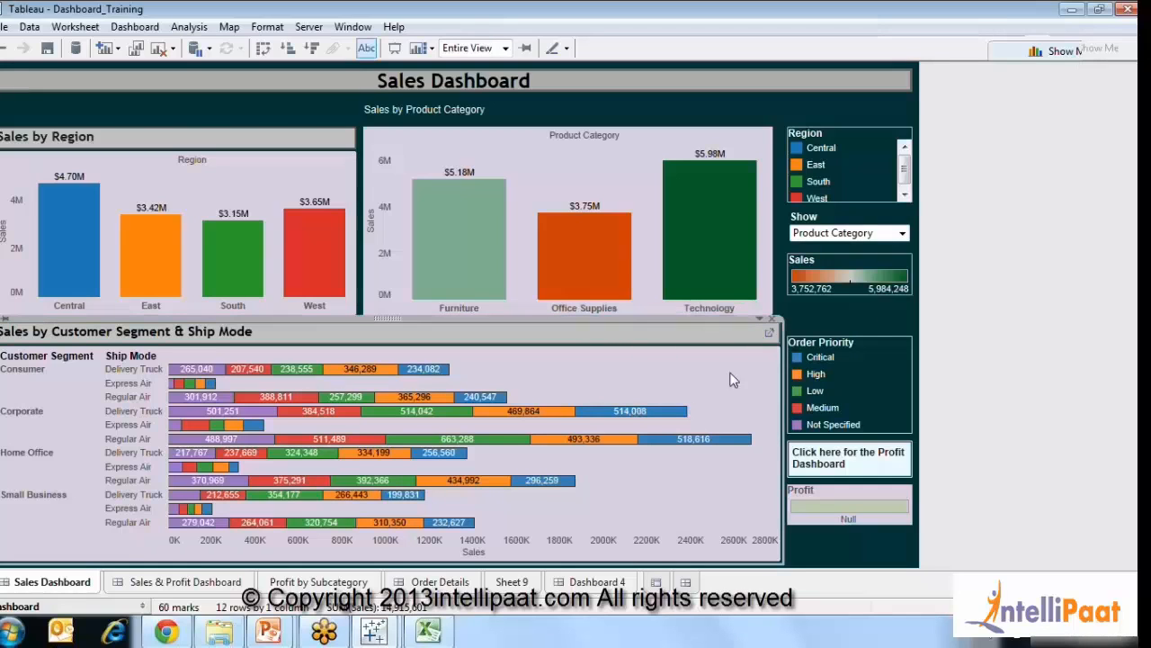
left_click(86, 27)
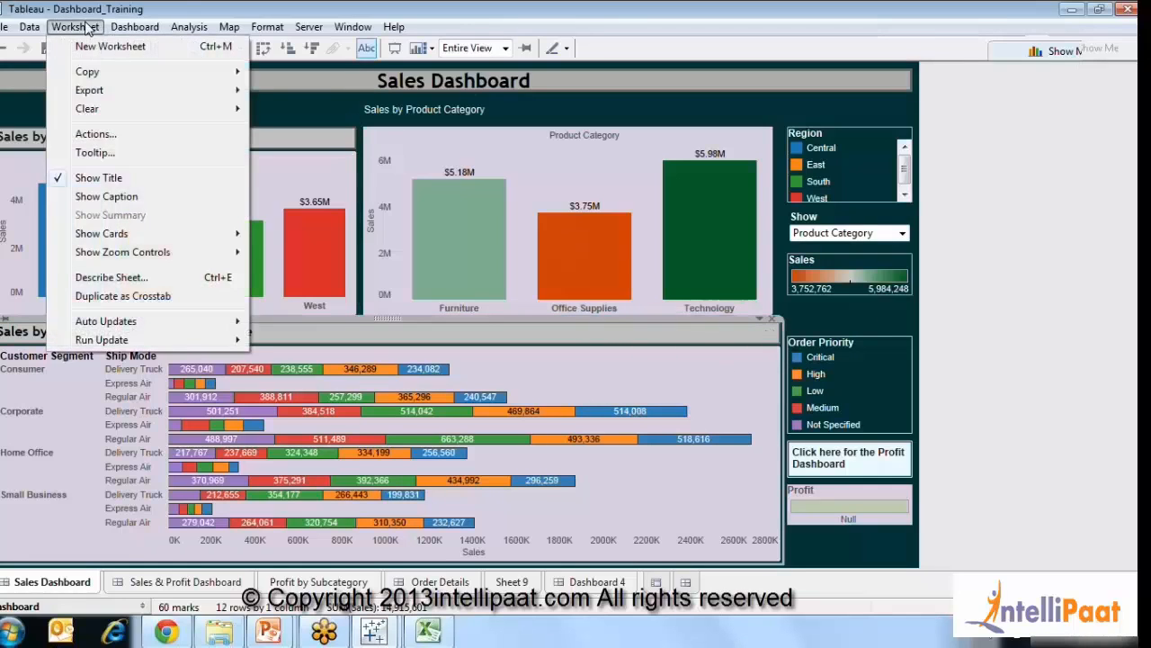
left_click(96, 153)
left_click(636, 443)
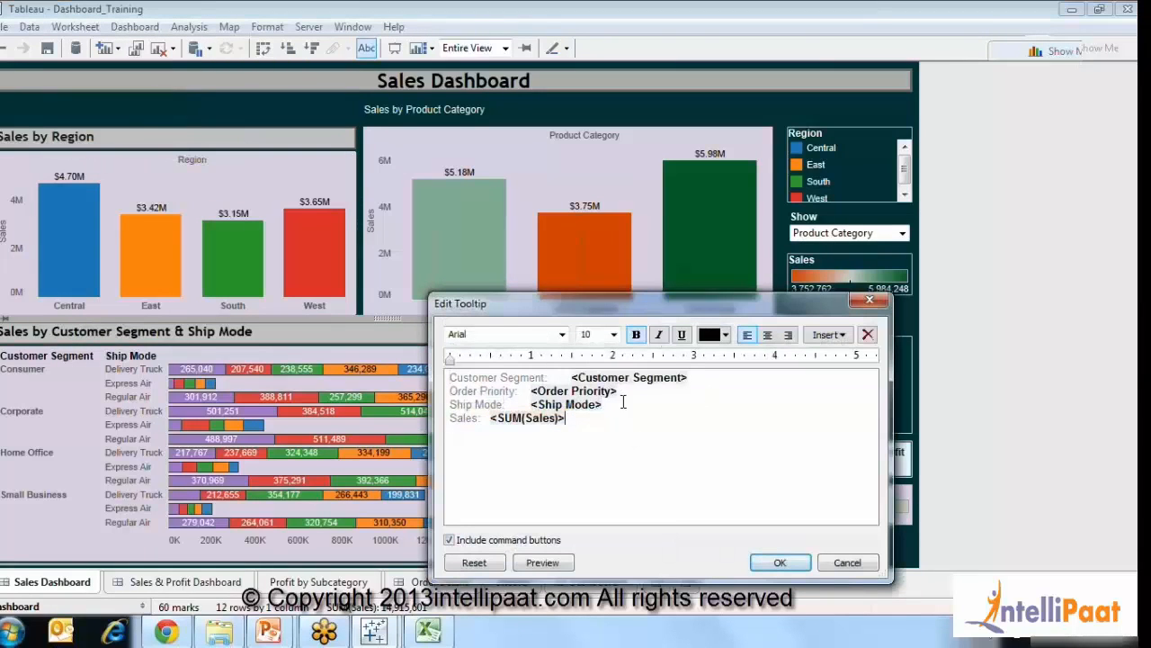
left_click_drag(687, 378, 447, 377)
left_click(567, 378)
key("Delete")
Format the <Customer Segment> field in the tooltip as dark red, bold text at size 12.
left_click(726, 335)
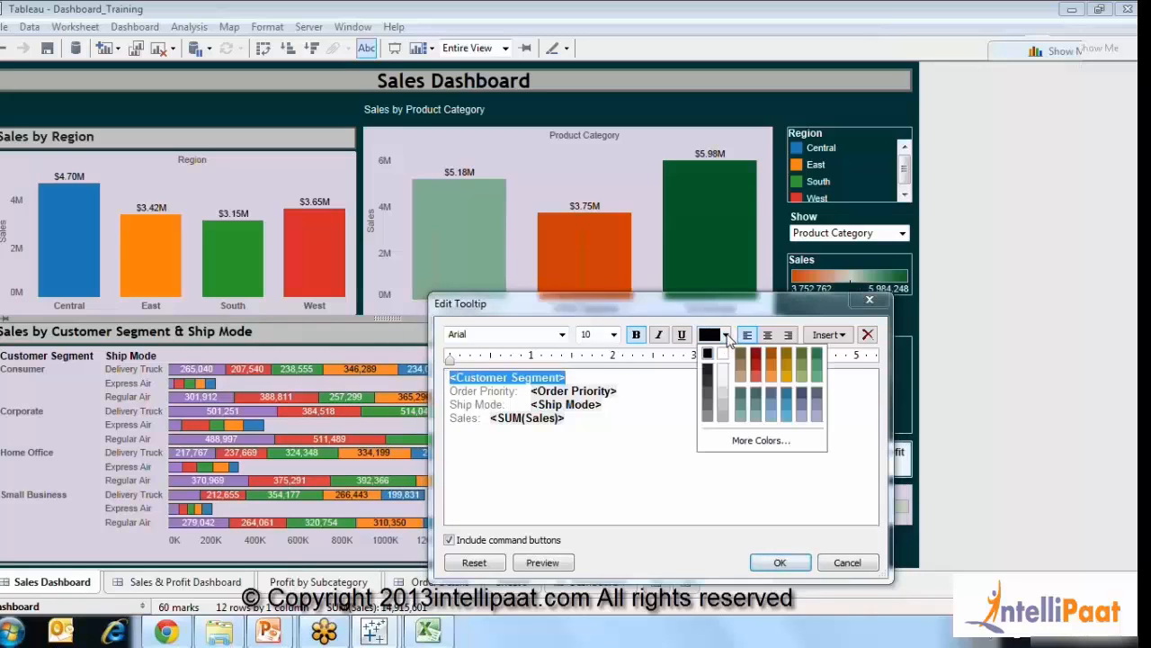
left_click(758, 358)
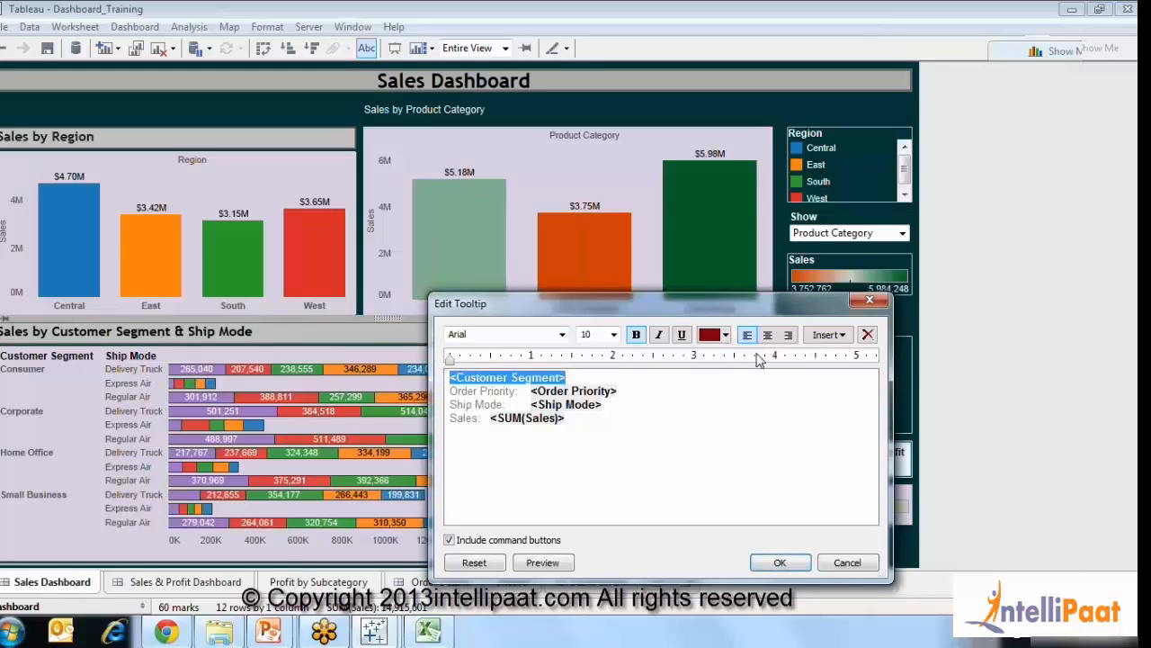
left_click(681, 437)
left_click_drag(569, 378, 358, 375)
key("ctrl+b")
key("ctrl+b")
left_click(615, 337)
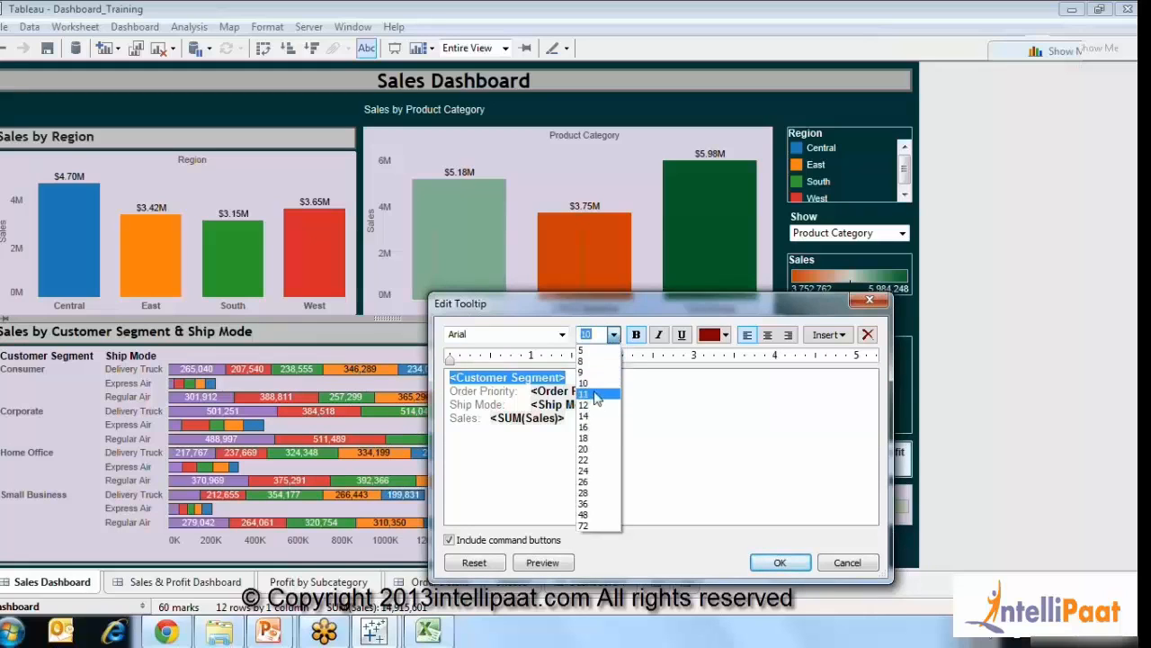
left_click(593, 405)
left_click(658, 405)
Color the Order Priority, Ship Mode and Sales tooltip lines dark navy (RGB 0, 0, 64), saving it as a custom color, and apply the tooltip.
left_click_drag(592, 423, 446, 393)
left_click(721, 339)
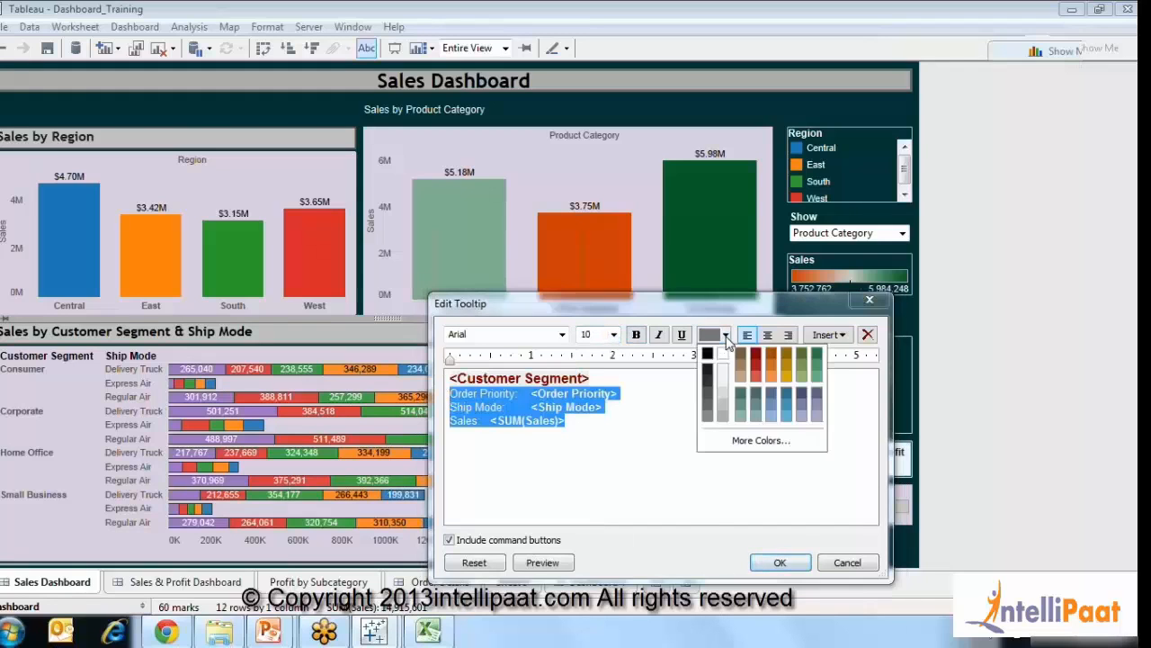
left_click(789, 439)
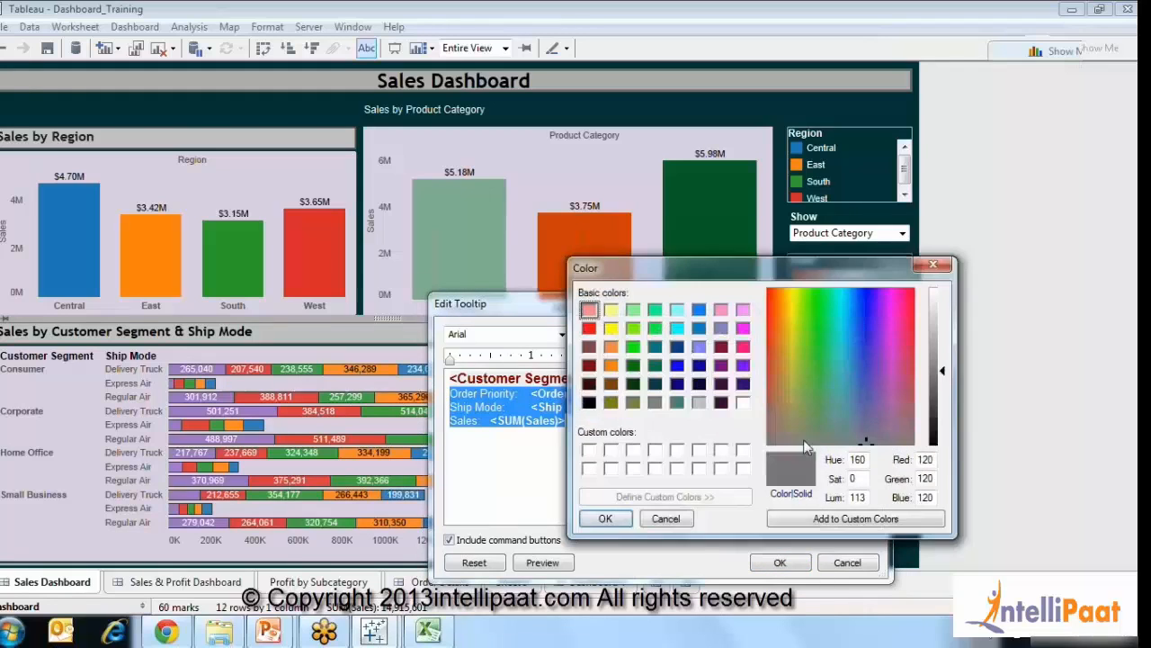
left_click(699, 383)
left_click(832, 519)
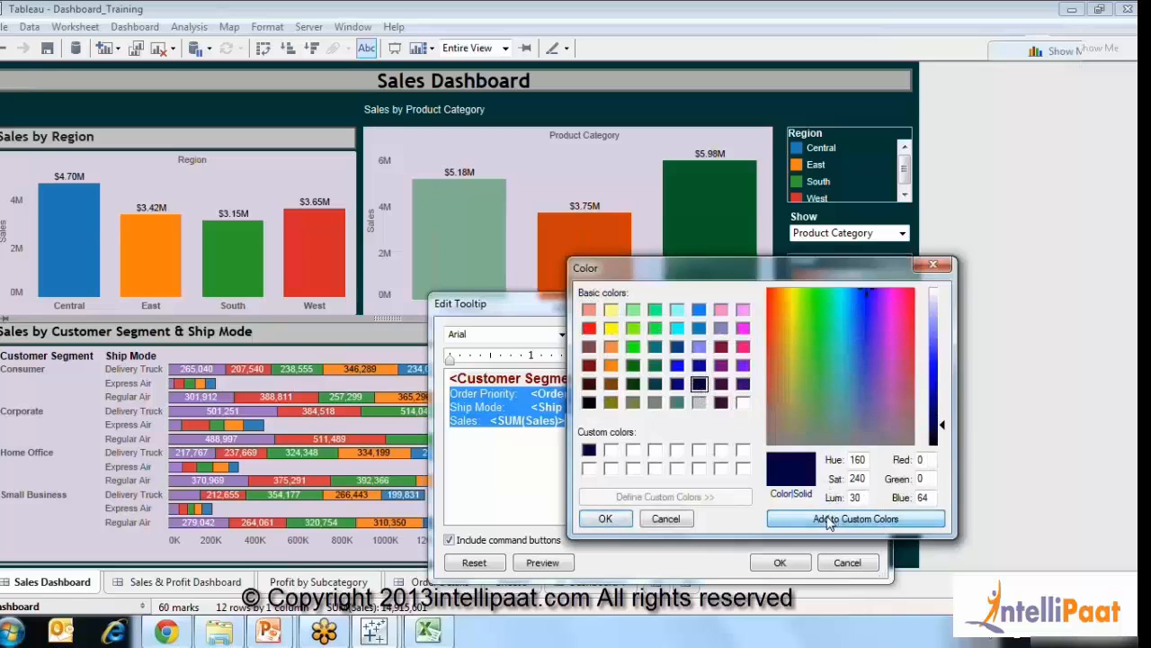
left_click(605, 518)
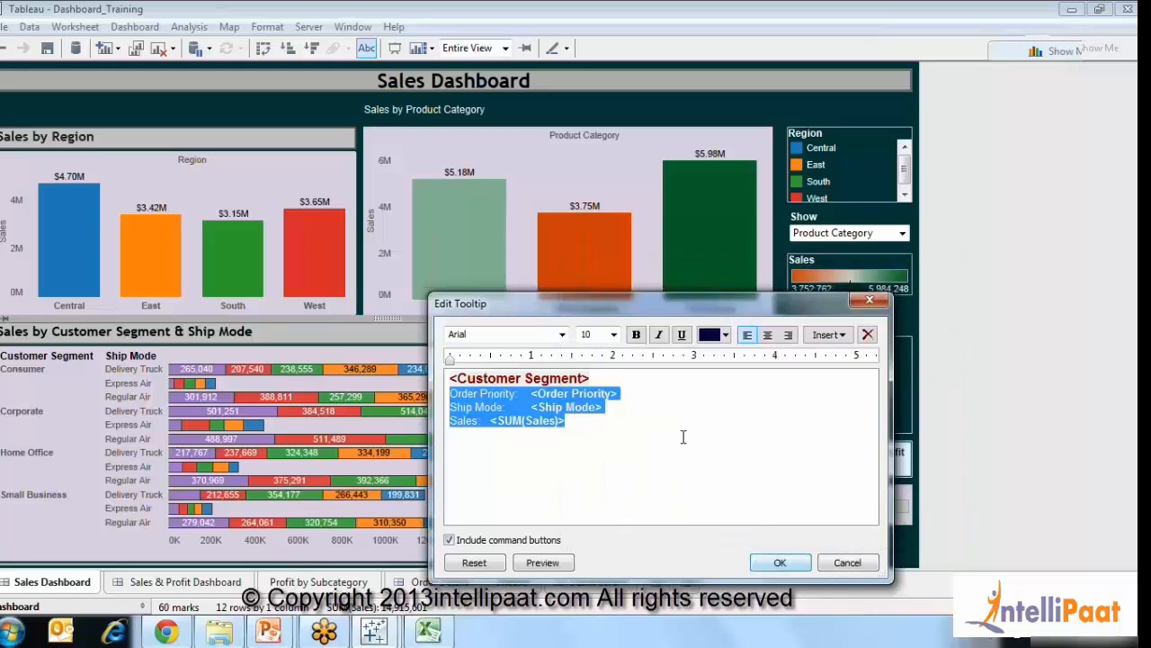
left_click(683, 434)
left_click(778, 563)
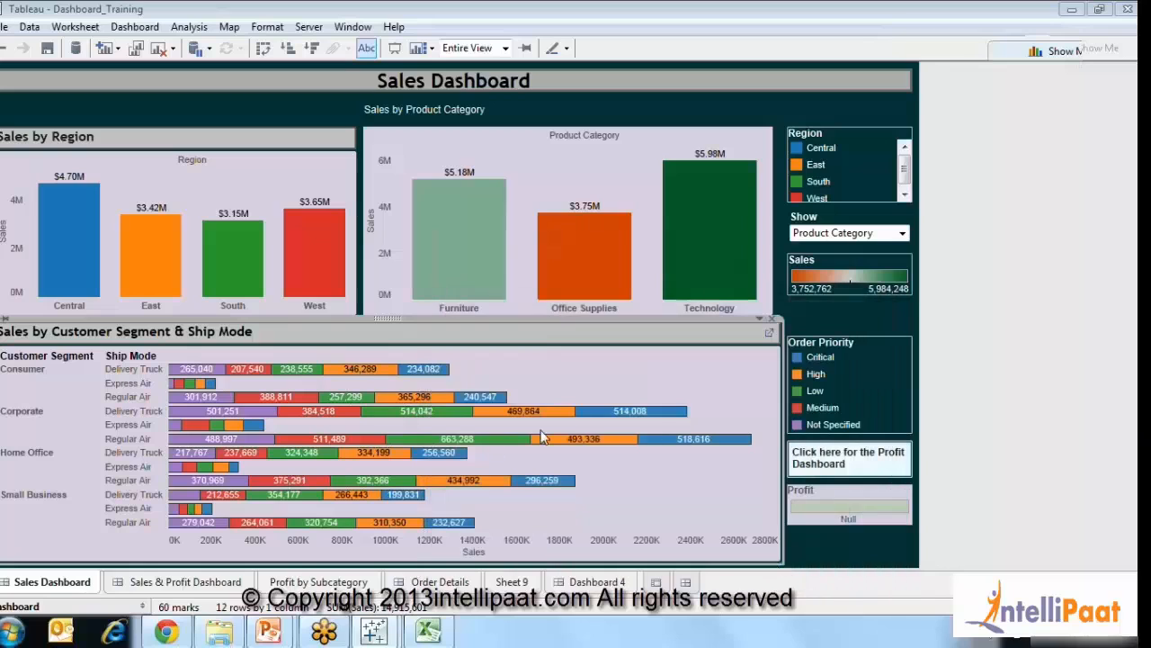
Go to the Sales by Customer Segment & Ship Mode sheet, restore the data pane and add Region to Detail.
mouse_move(664, 420)
left_click(770, 333)
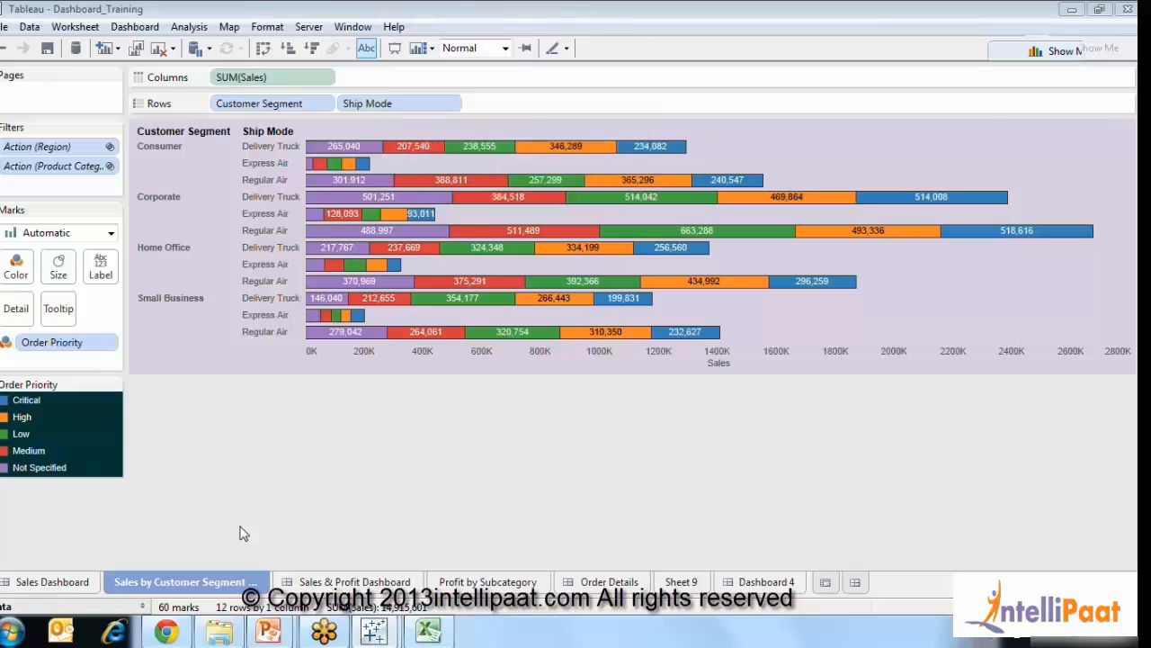
left_click(145, 608)
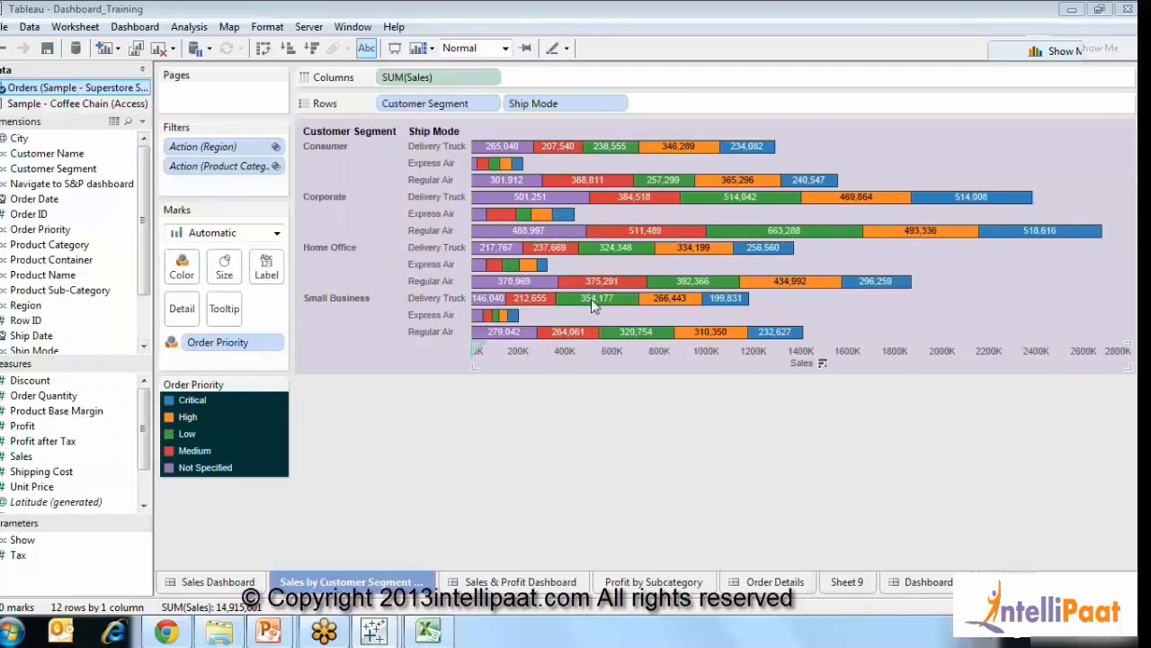
mouse_move(594, 300)
left_click_drag(25, 309, 182, 310)
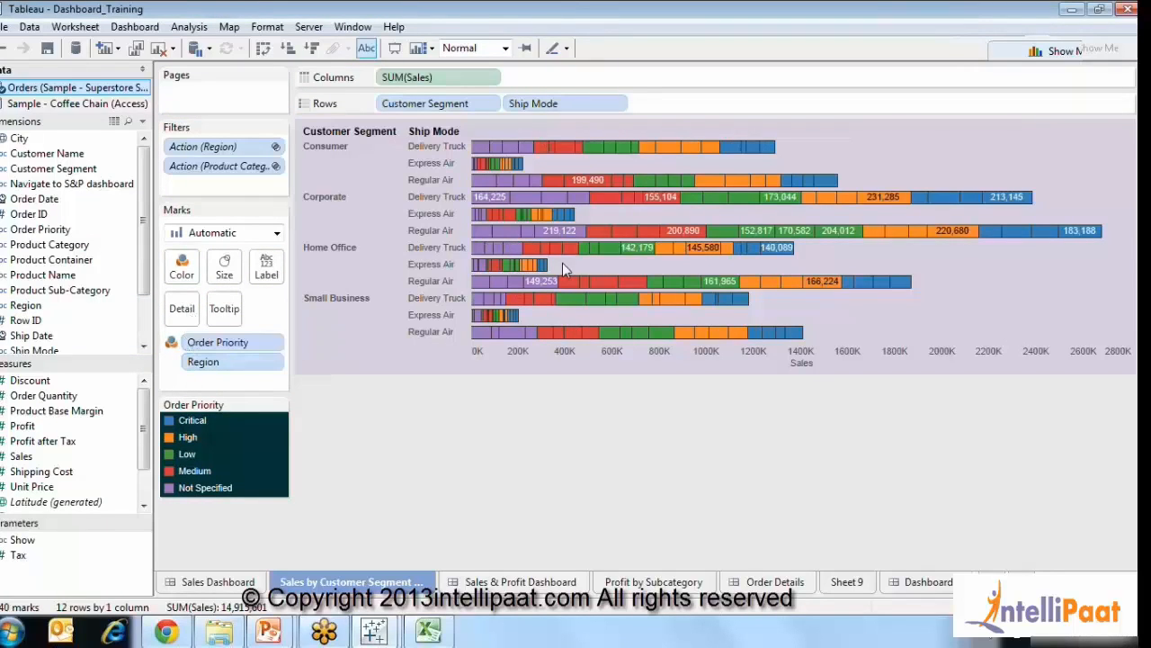
mouse_move(681, 337)
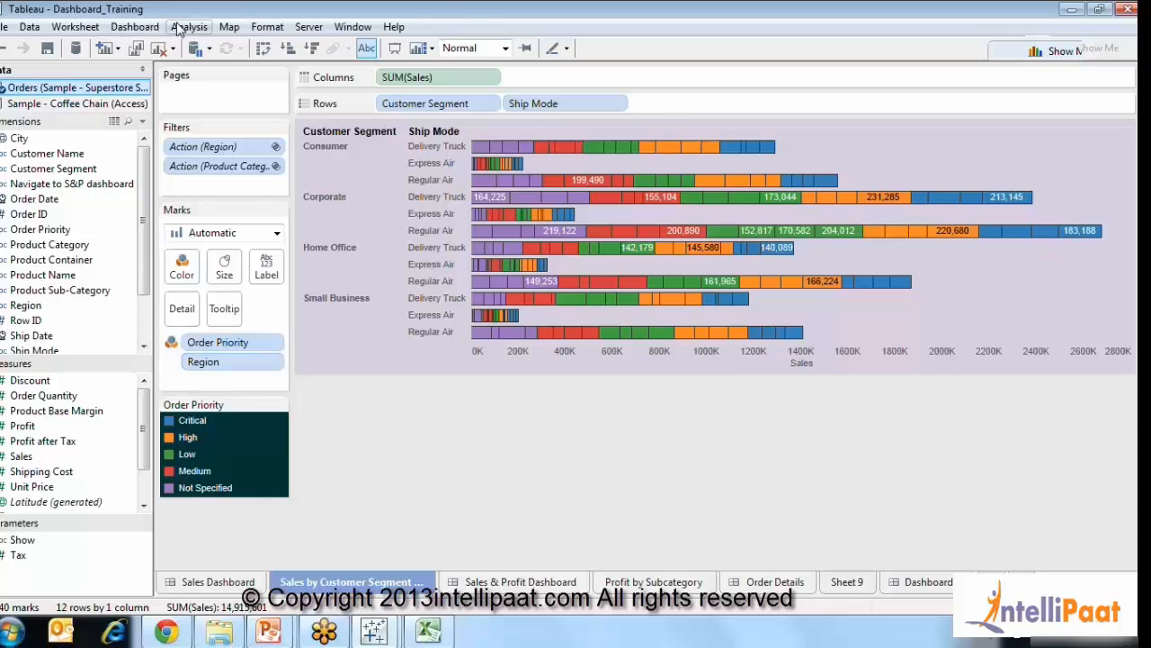
Remove Region from the marks of the Sales by Customer Segment & Ship Mode sheet.
mouse_move(252, 363)
left_mouse_down()
mouse_move(387, 481)
mouse_move(235, 363)
left_mouse_up()
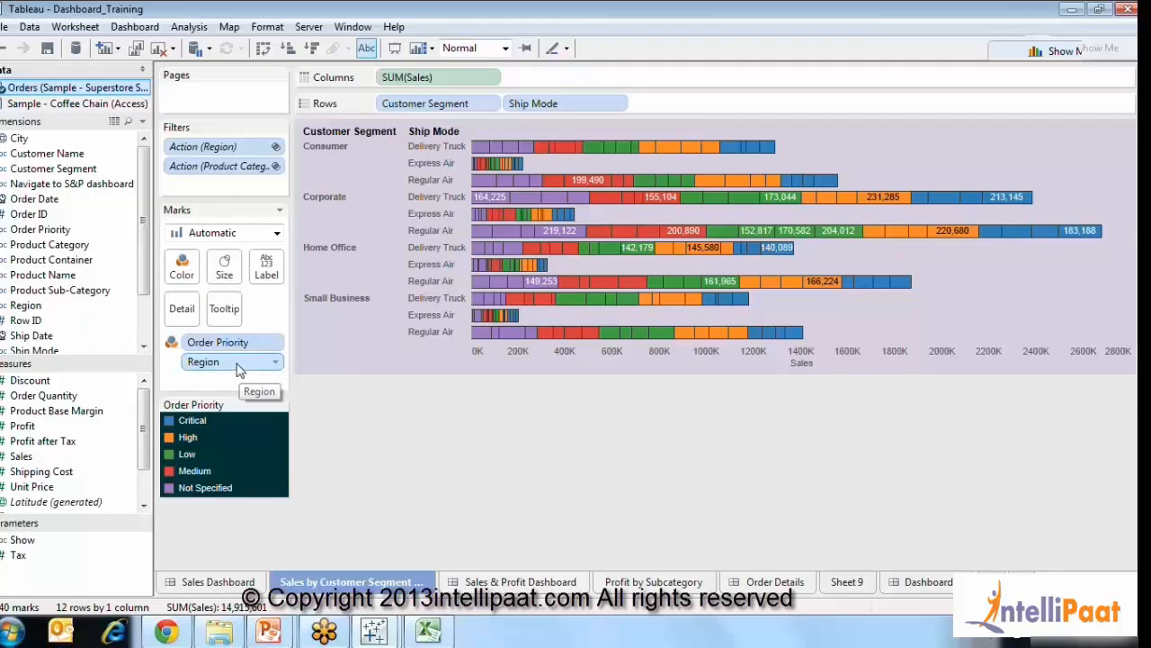
left_click_drag(239, 369, 448, 481)
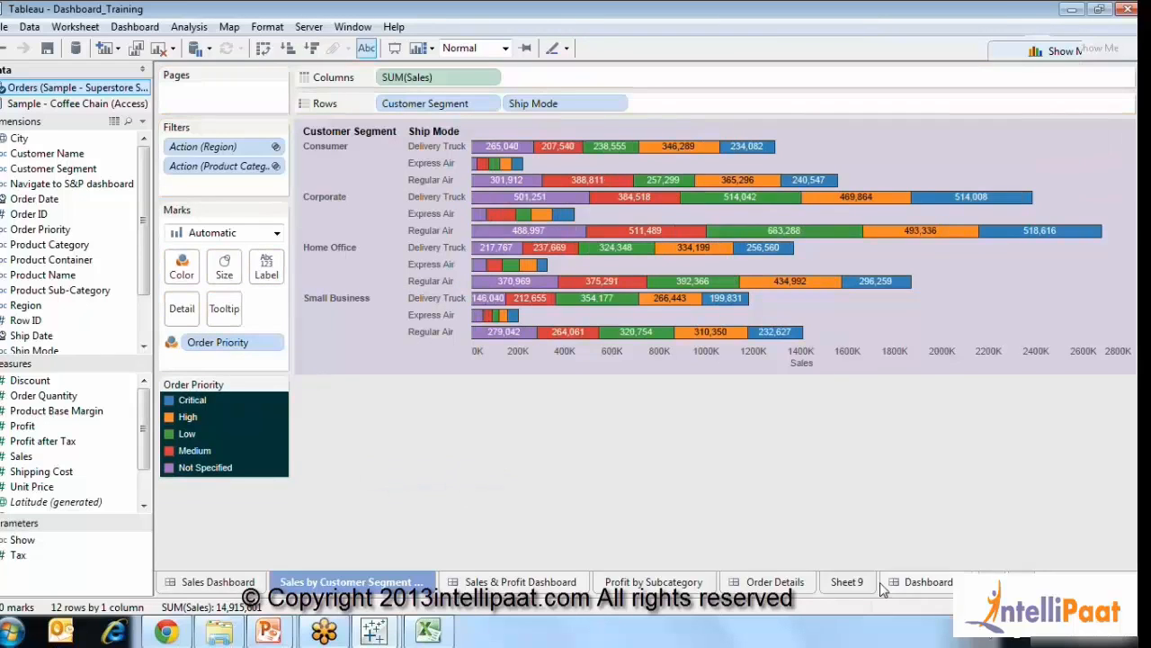
Open the Order Details dashboard and view the tooltip of a Unit Price value.
left_click(846, 582)
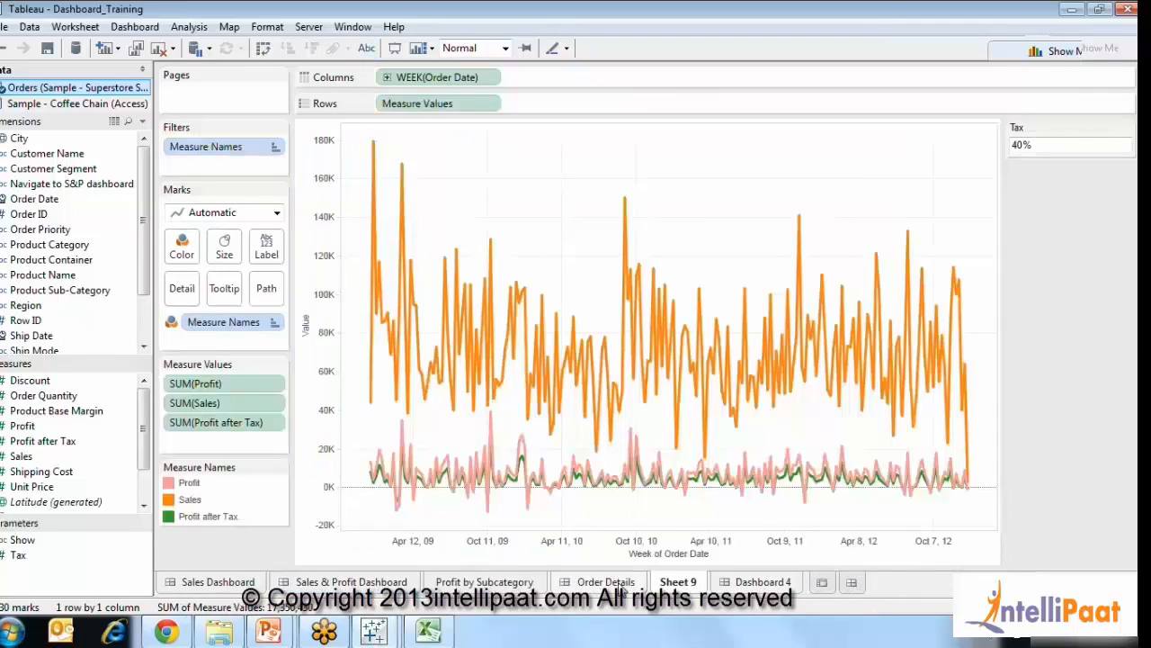
left_click(618, 587)
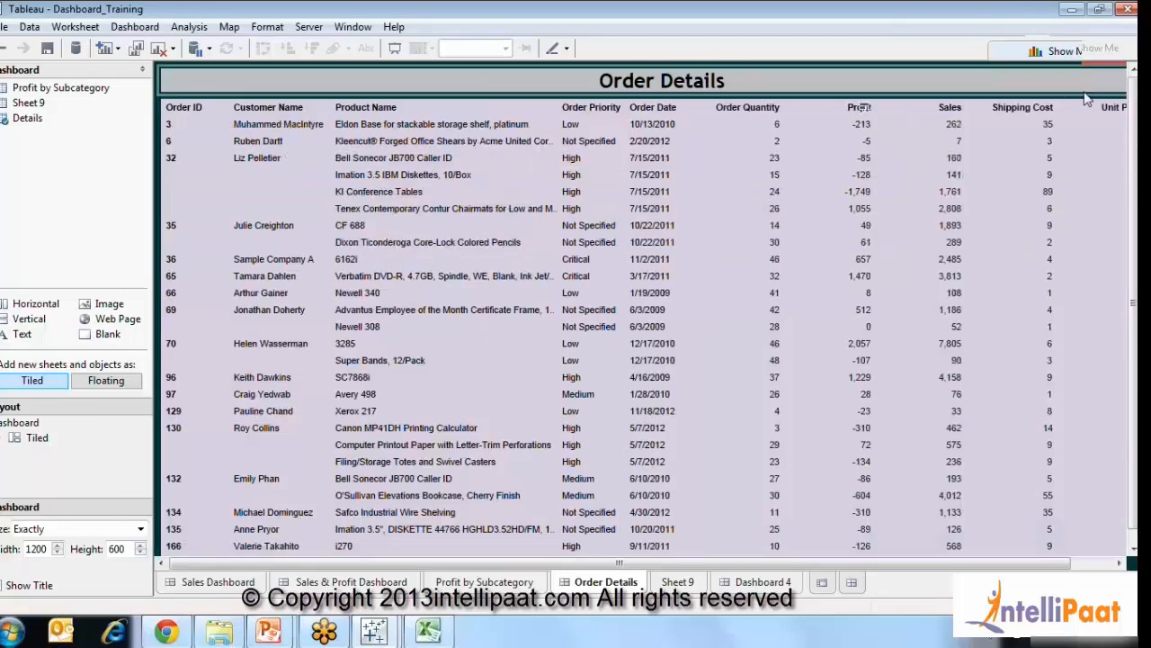
left_click(1078, 567)
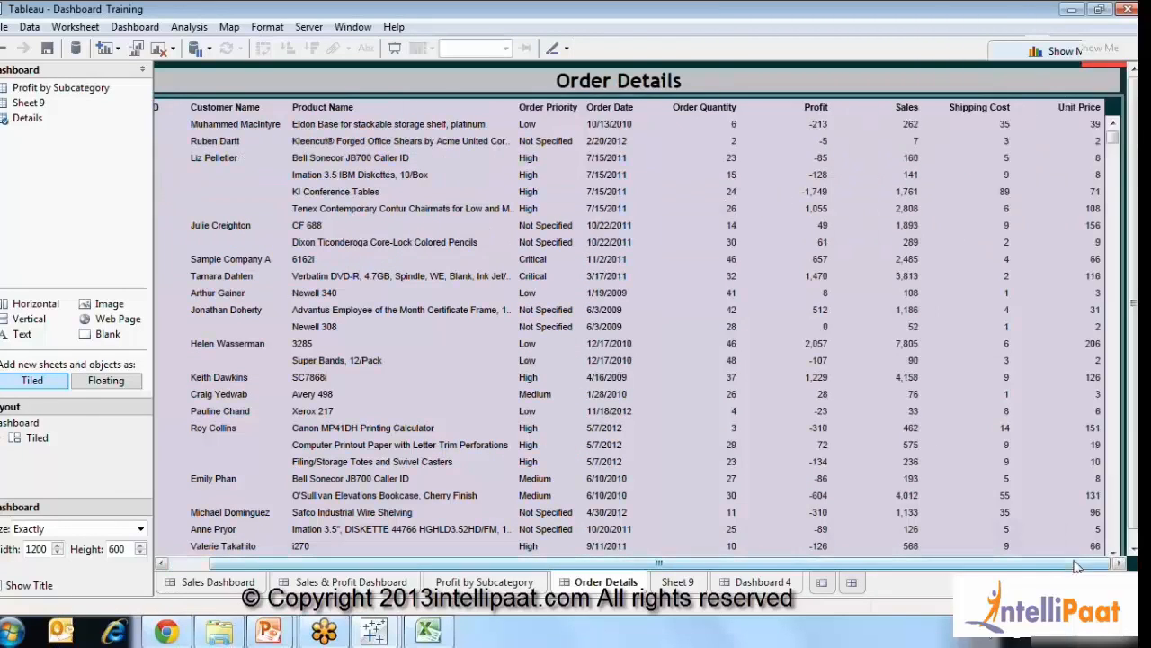
mouse_move(1084, 122)
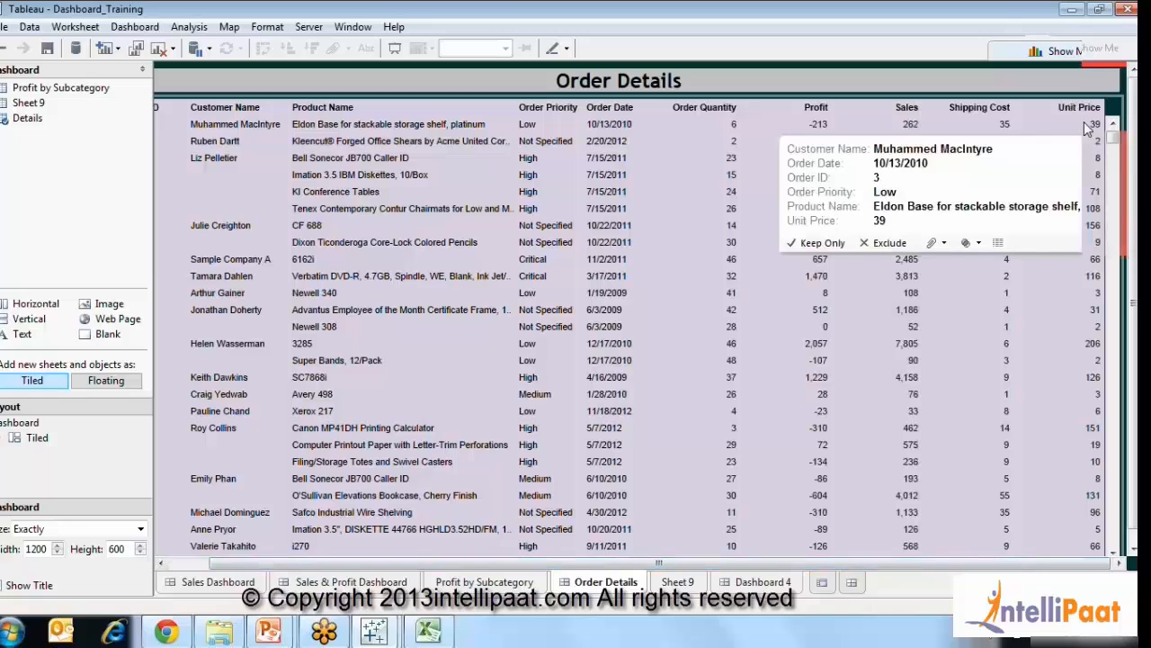
Go to the Details sheet from the Order Details dashboard and add Region to Detail.
right_click(23, 116)
left_click(79, 169)
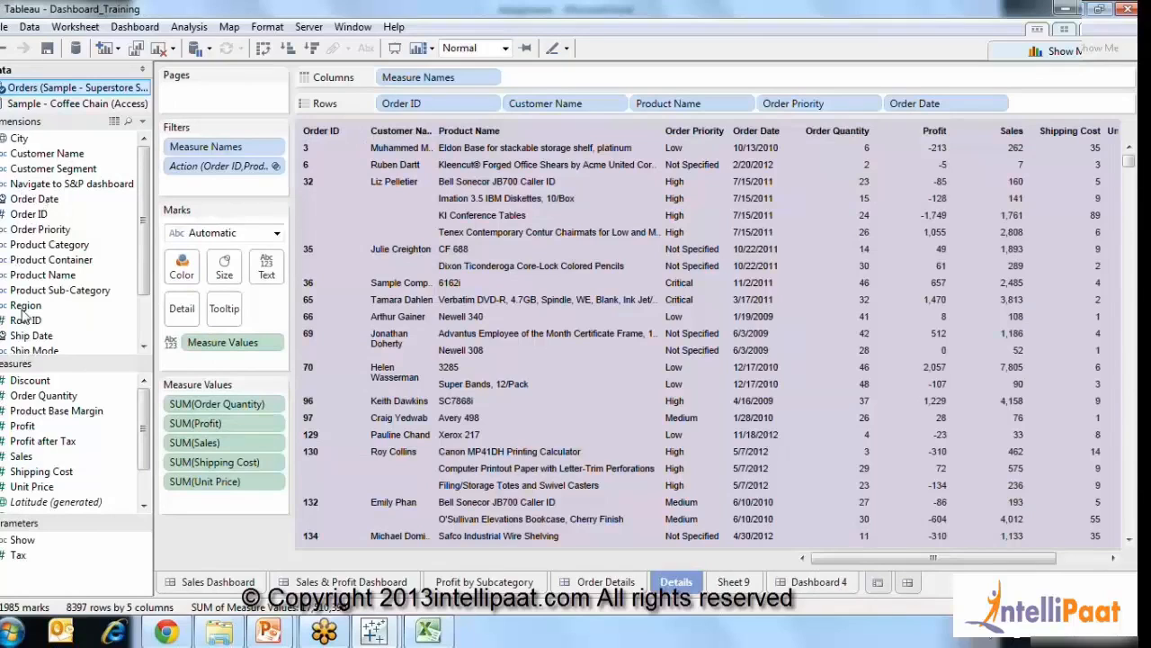
left_click_drag(71, 291, 188, 313)
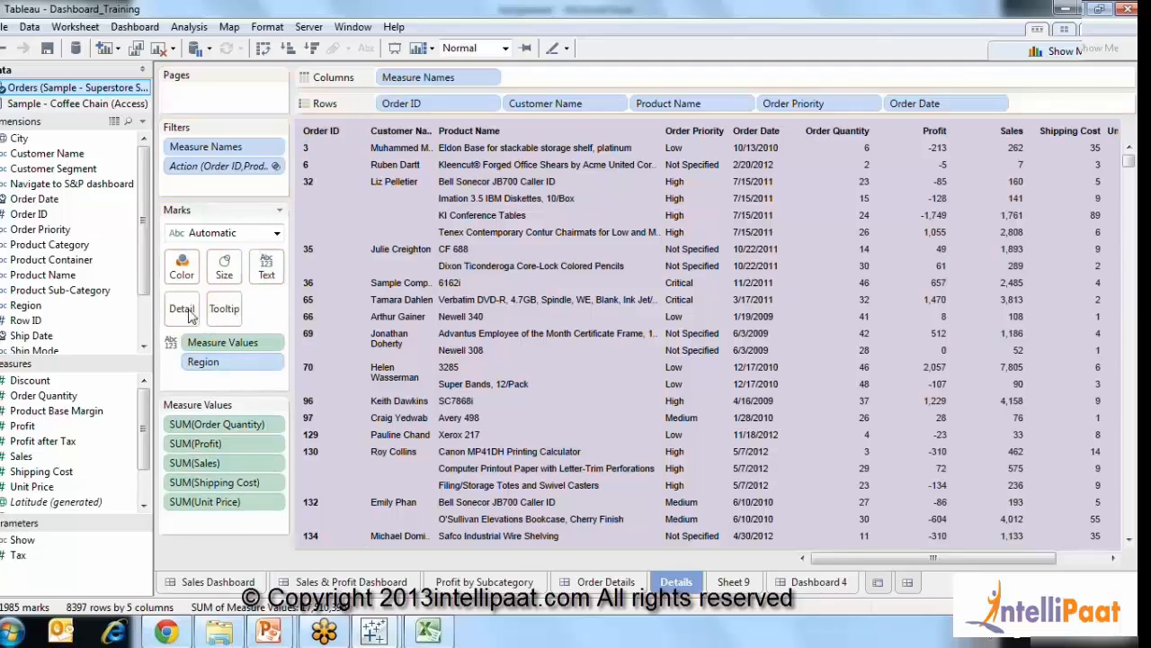
Turn off the command buttons in the Details sheet's tooltip and check the table values.
left_click(224, 311)
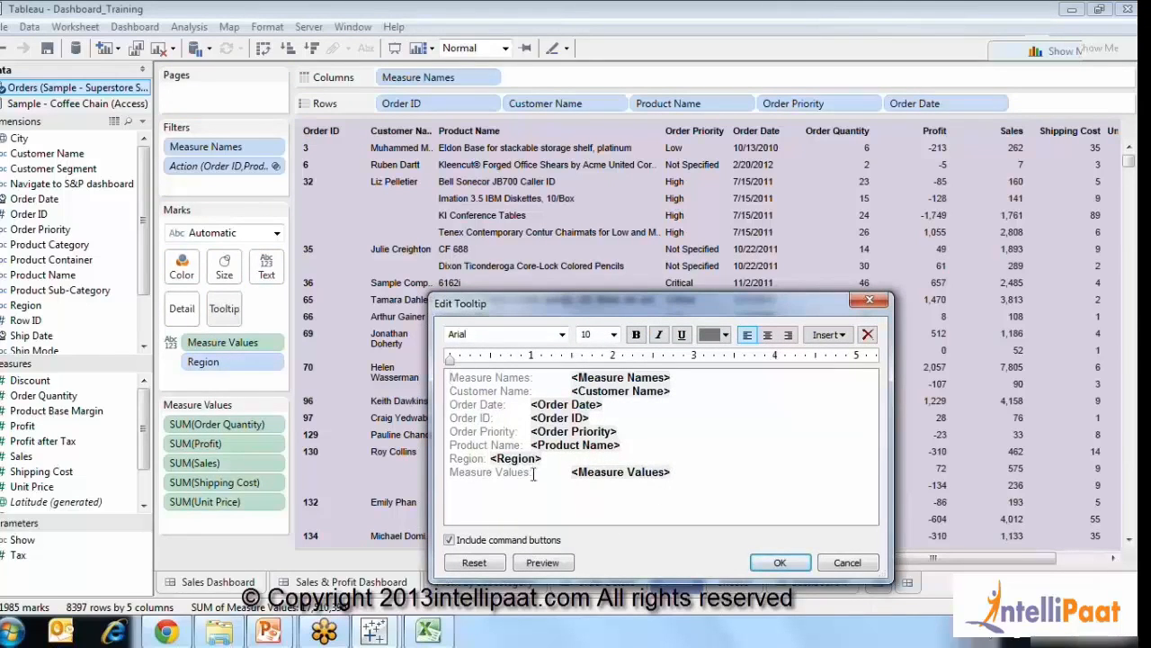
left_click(450, 540)
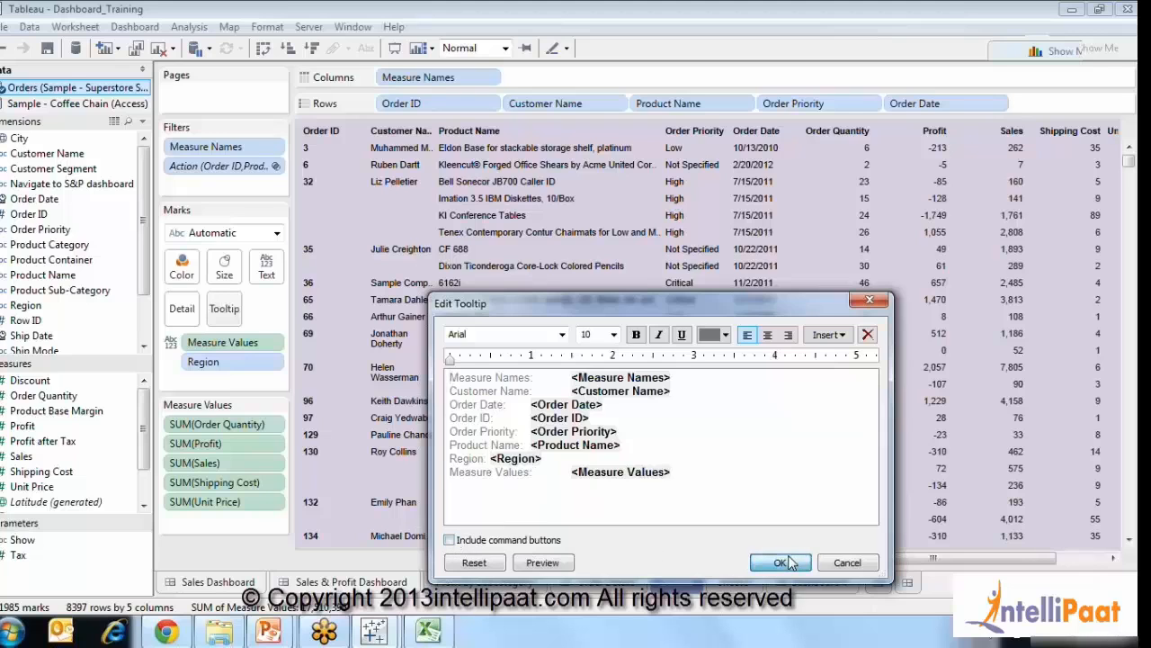
left_click(781, 562)
left_click(1072, 560)
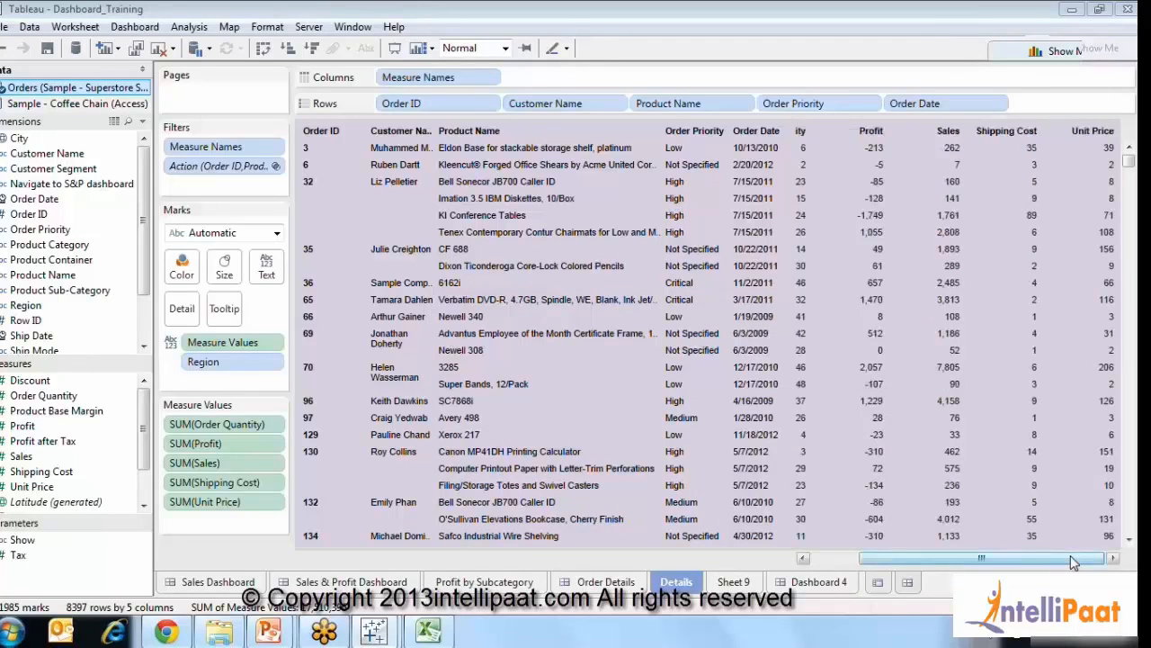
mouse_move(952, 284)
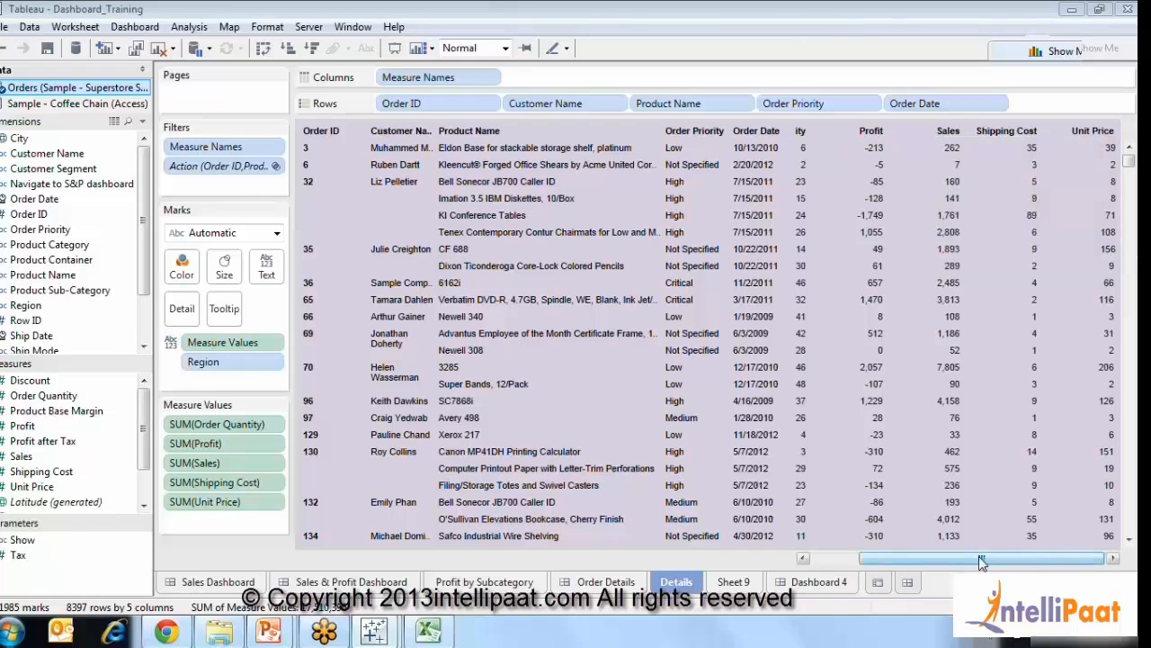
left_click_drag(987, 561, 939, 561)
Look through the Order Details and Sales & Profit dashboards and return to the Sales Dashboard.
left_click(752, 584)
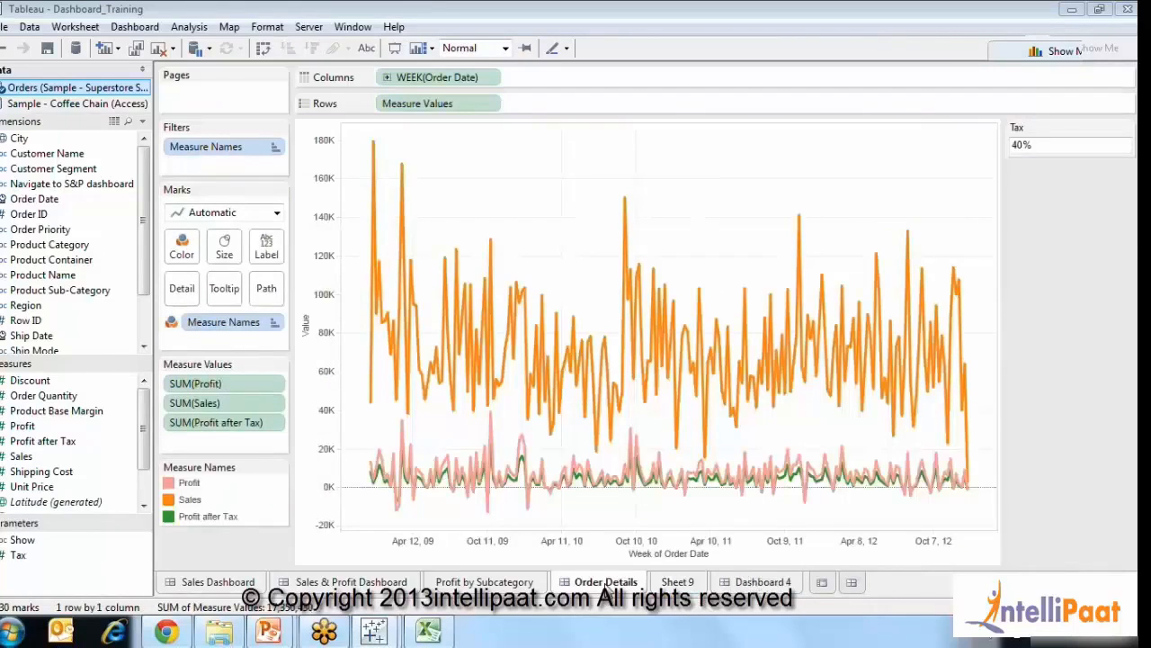
left_click(611, 582)
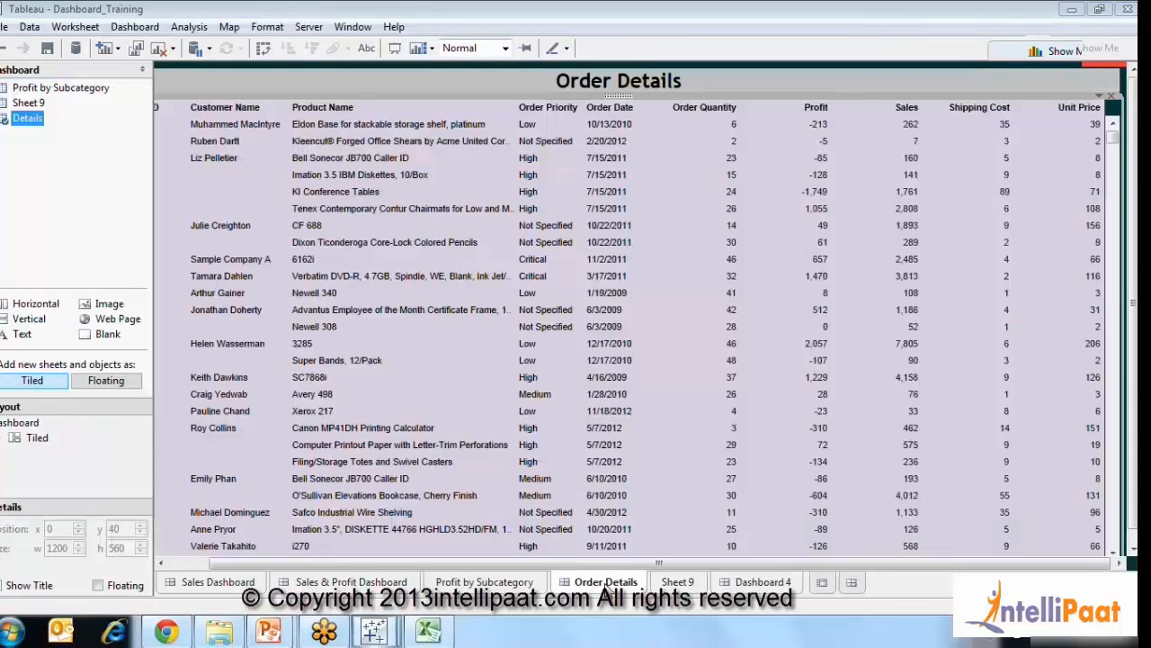
left_click(484, 582)
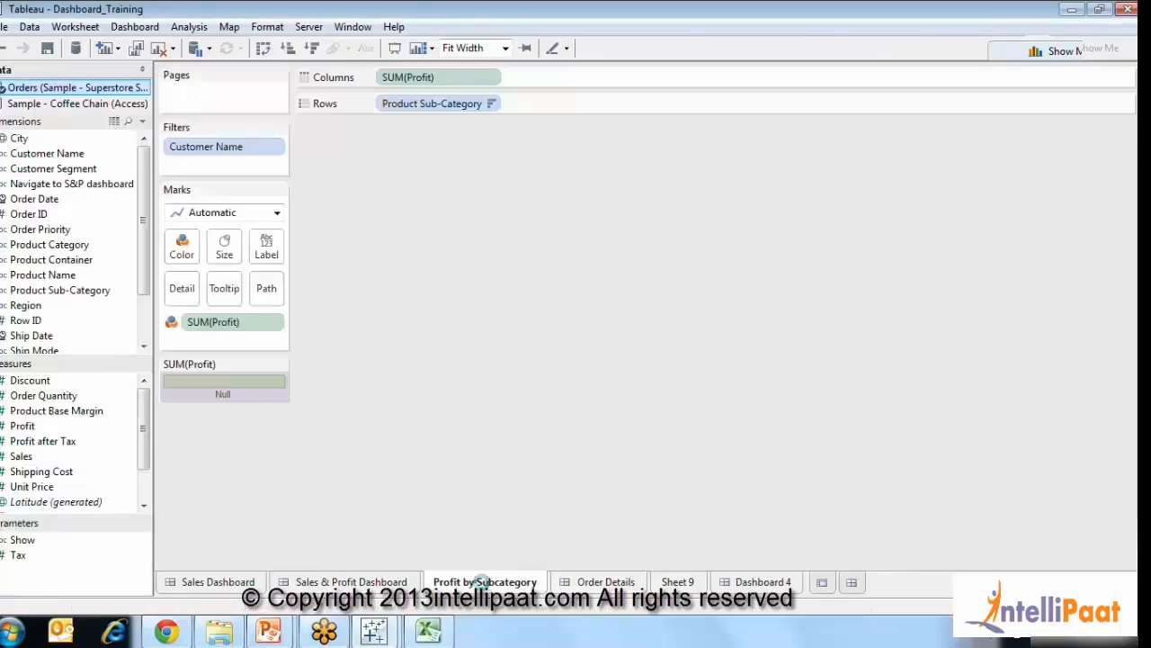
left_click(356, 582)
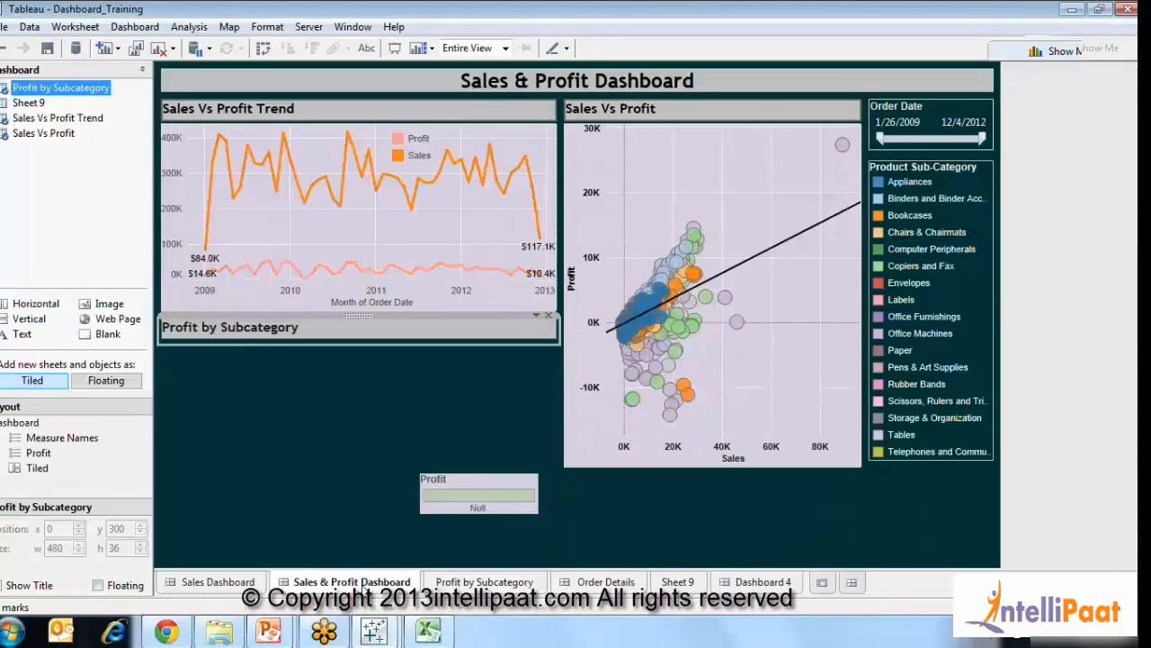
left_click(217, 582)
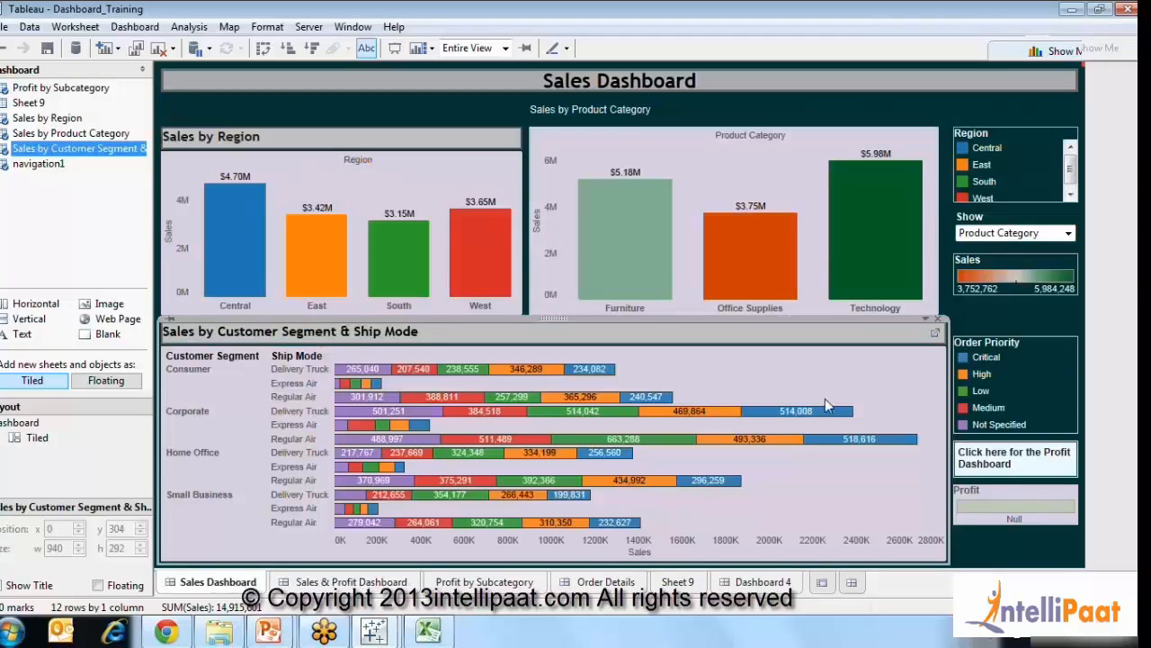
Select the Critical segment of the Corporate Delivery Truck bar, view its tooltip and exclude the segment.
mouse_move(827, 411)
left_click(791, 412)
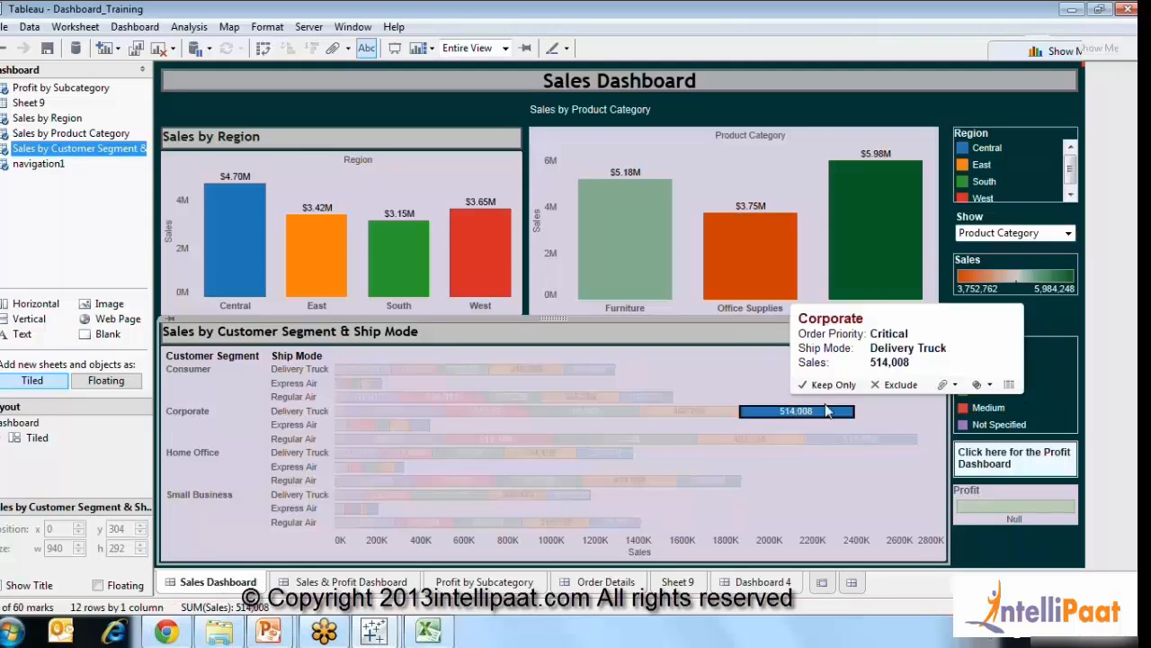
left_click(893, 384)
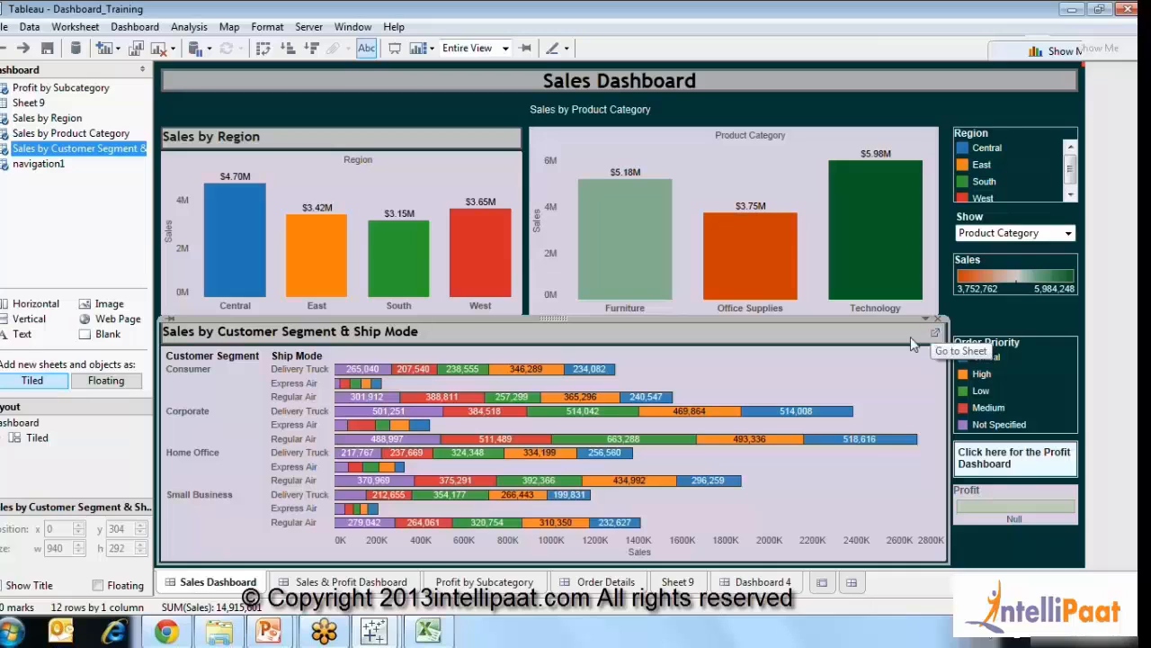
Turn off the command buttons in the tooltip of the Sales by Customer Segment & Ship Mode sheet.
mouse_move(836, 409)
left_click(75, 26)
left_click(94, 152)
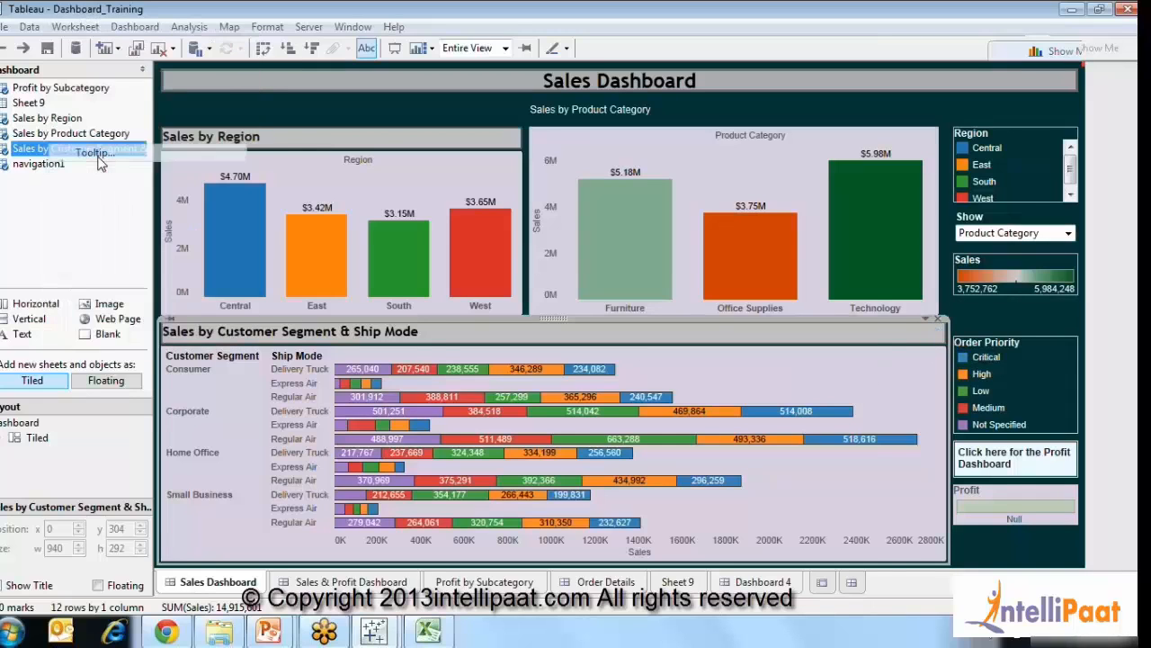
left_click(449, 540)
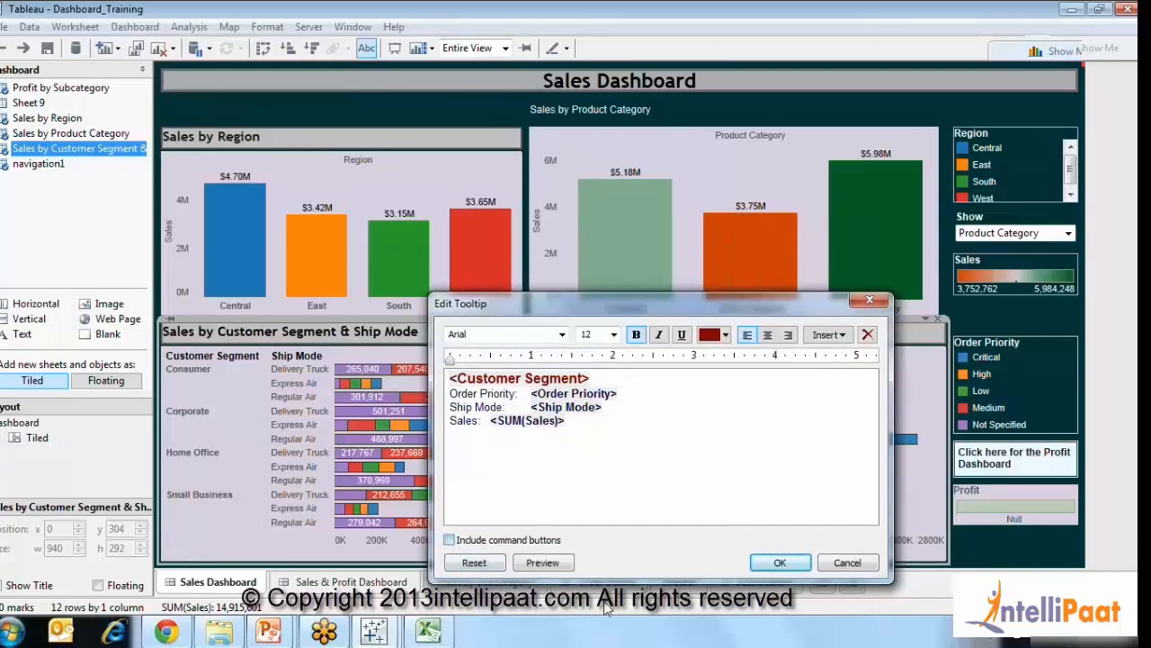
left_click(780, 563)
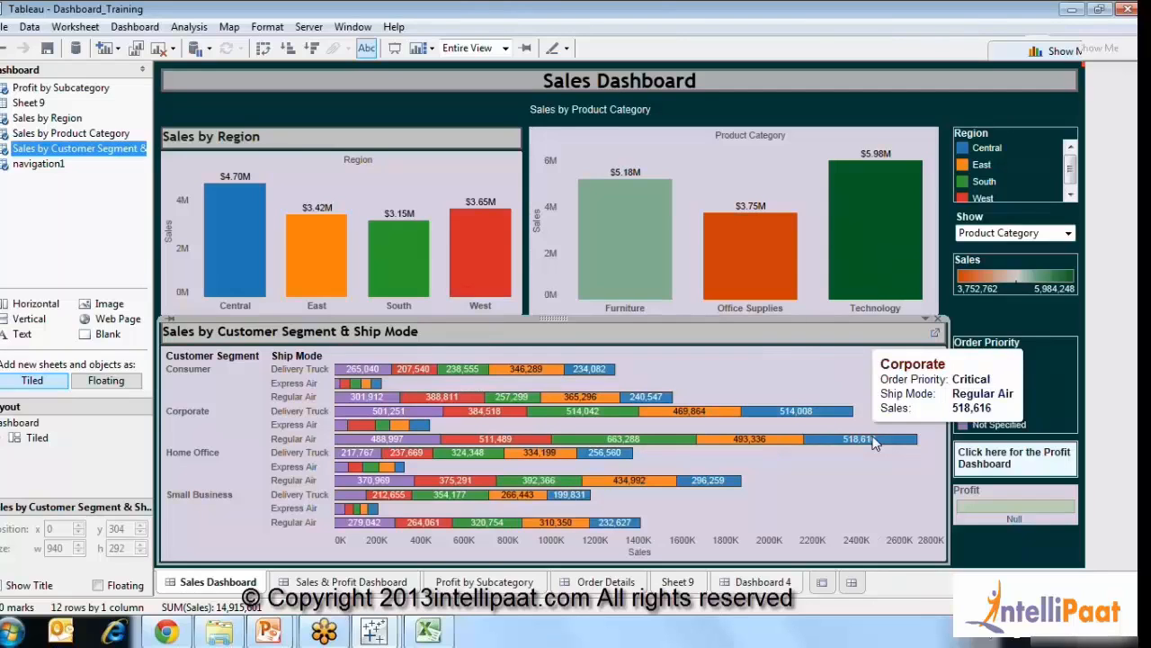
Collapse the dashboard's side pane and deselect the Sales by Customer Segment & Ship Mode sheet.
left_click(142, 69)
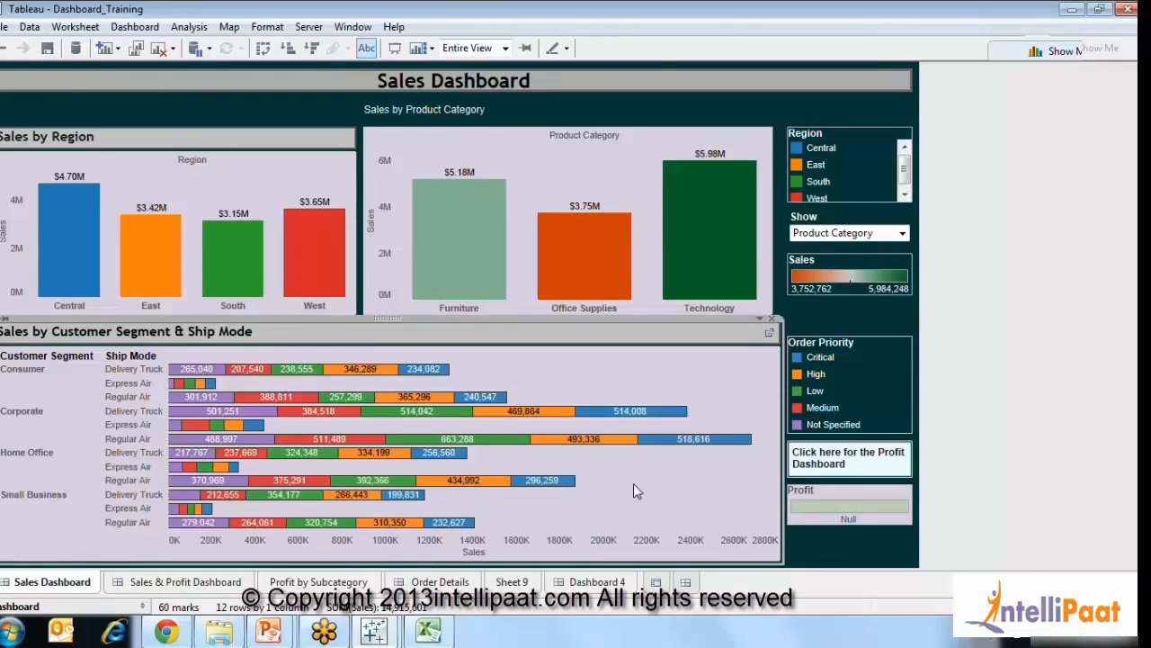
left_click(953, 324)
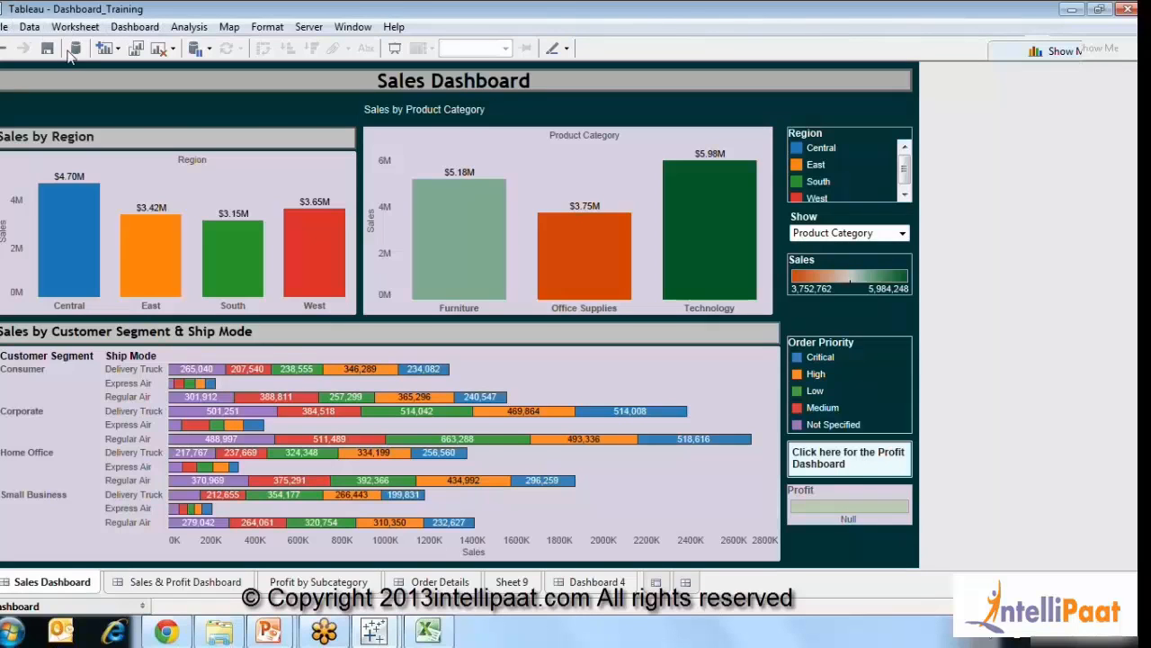
View the available data connections and saved data sources, and return to the workbook.
left_click(3, 27)
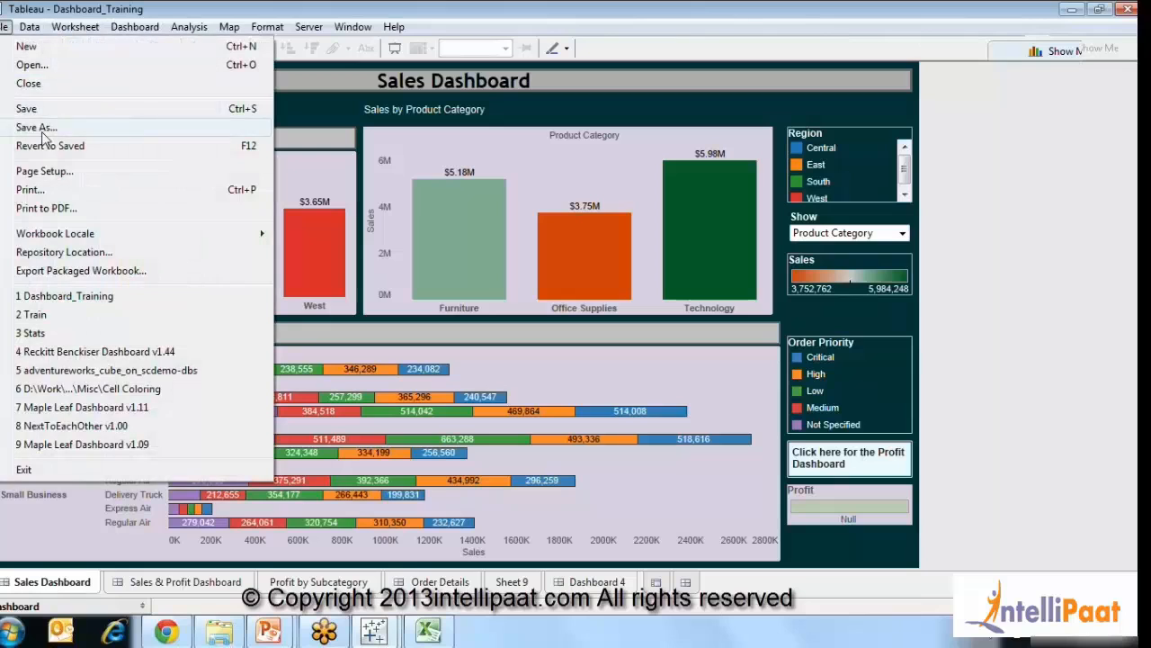
left_click(539, 200)
left_click(78, 50)
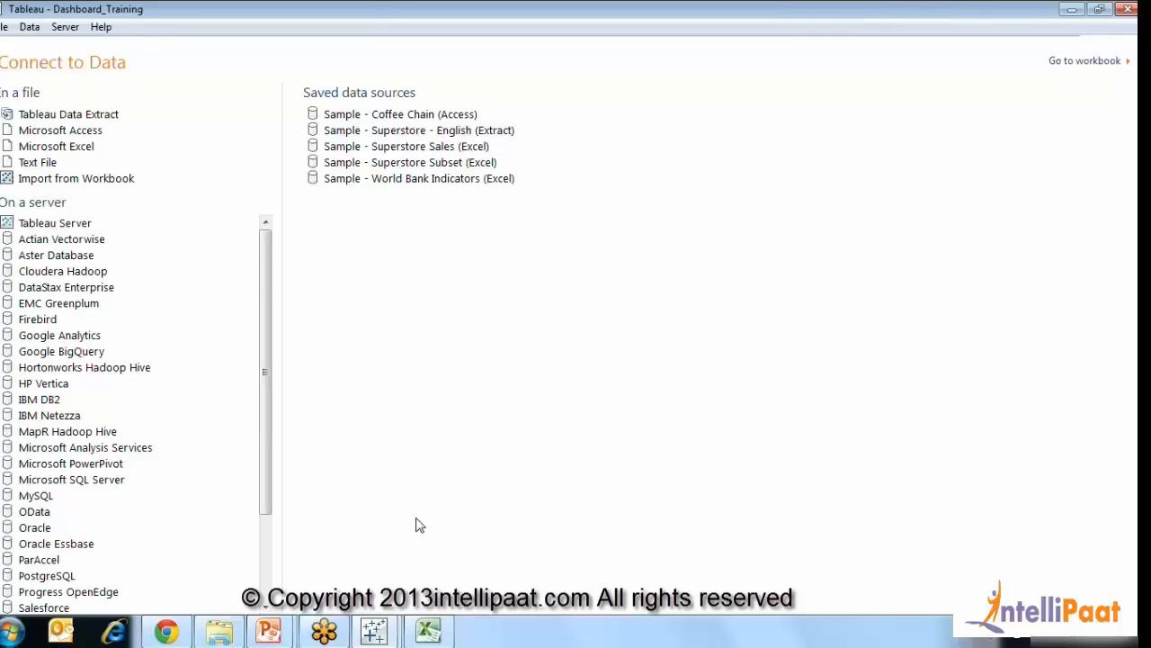
left_click(1063, 57)
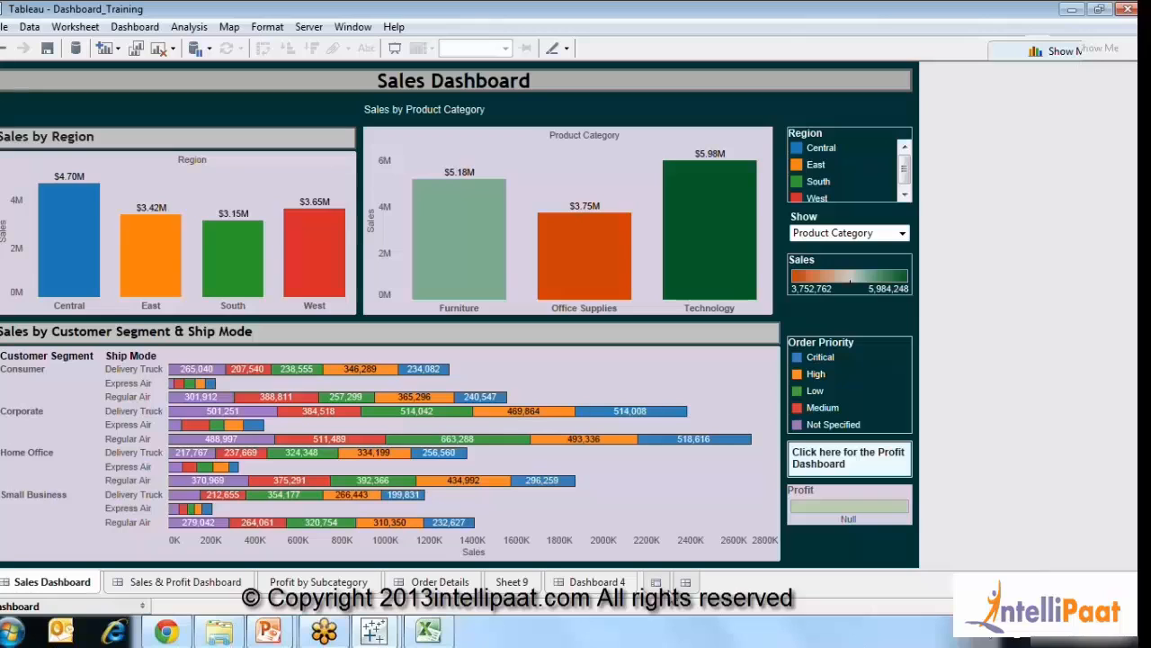
Add a new worksheet and a new dashboard, and try adding a text object to the dashboard.
left_click(658, 583)
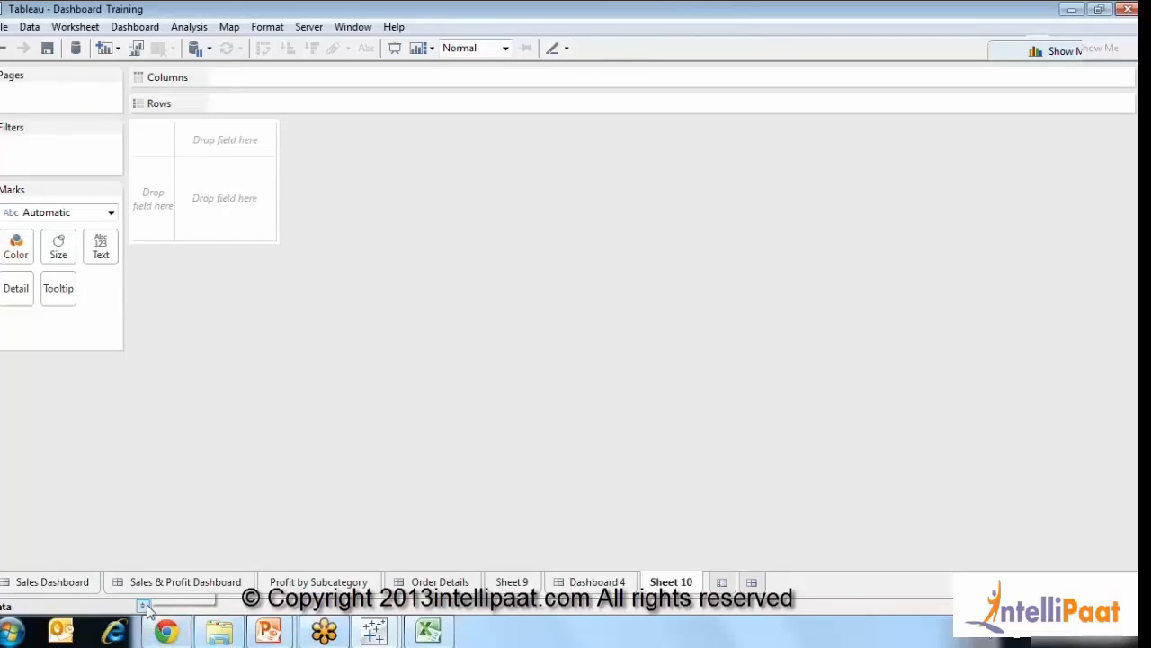
left_click(750, 583)
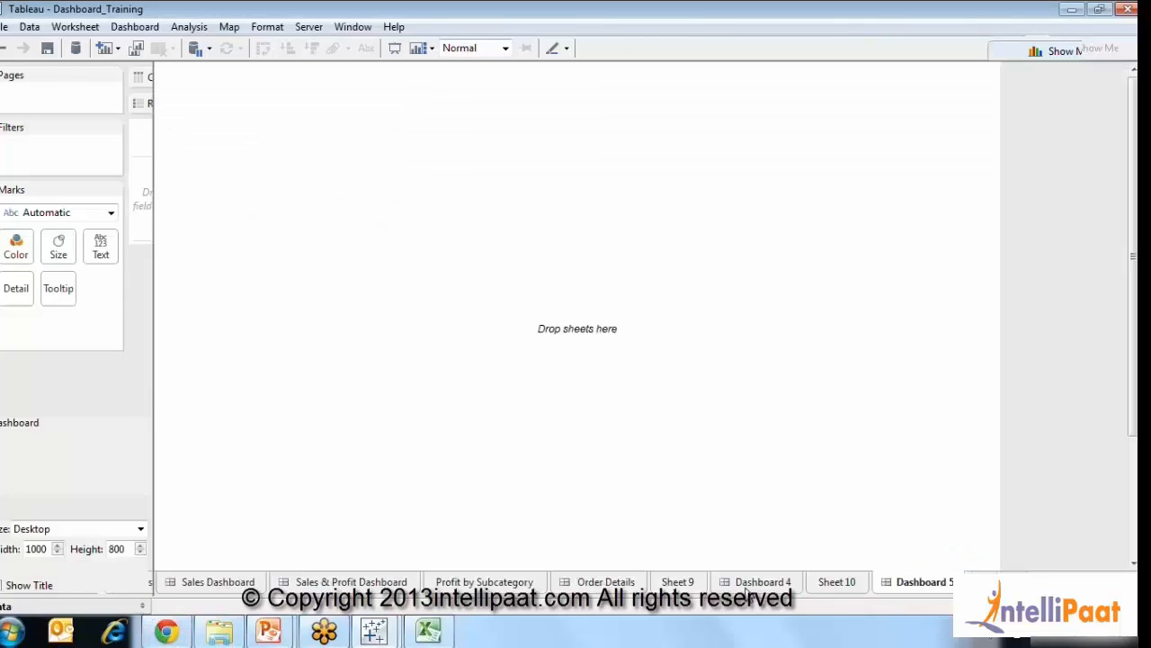
left_click_drag(18, 336, 695, 142)
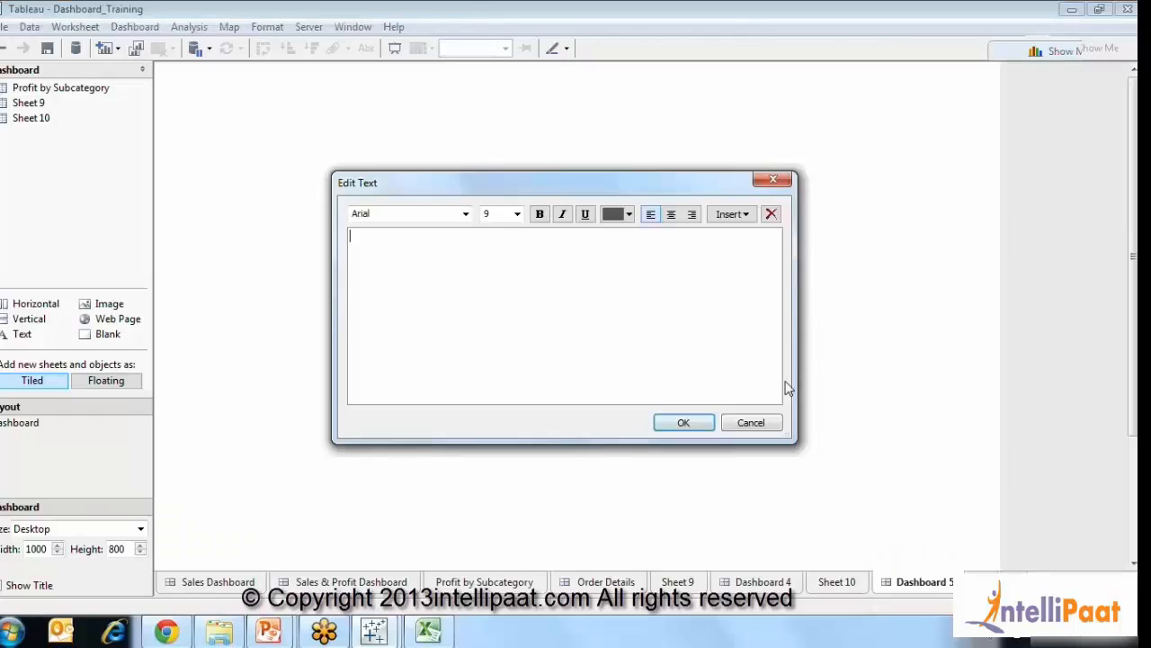
left_click(751, 423)
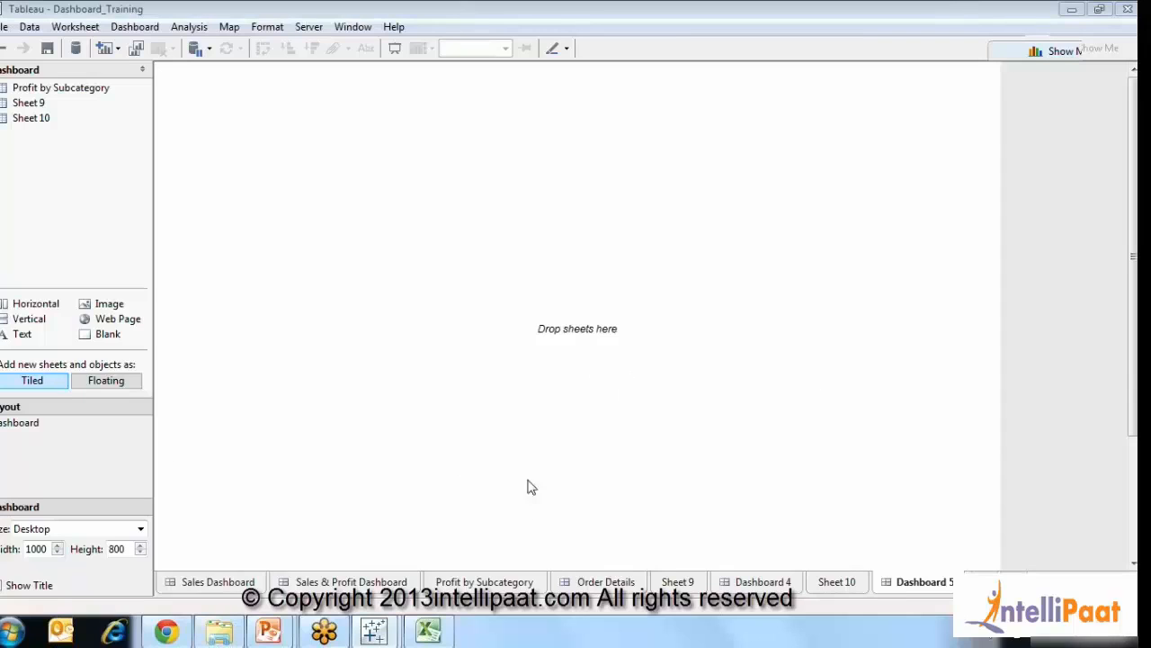
Look at the Sales Dashboard again, open Sheet 10 and display the Show Me chart types.
left_click(192, 583)
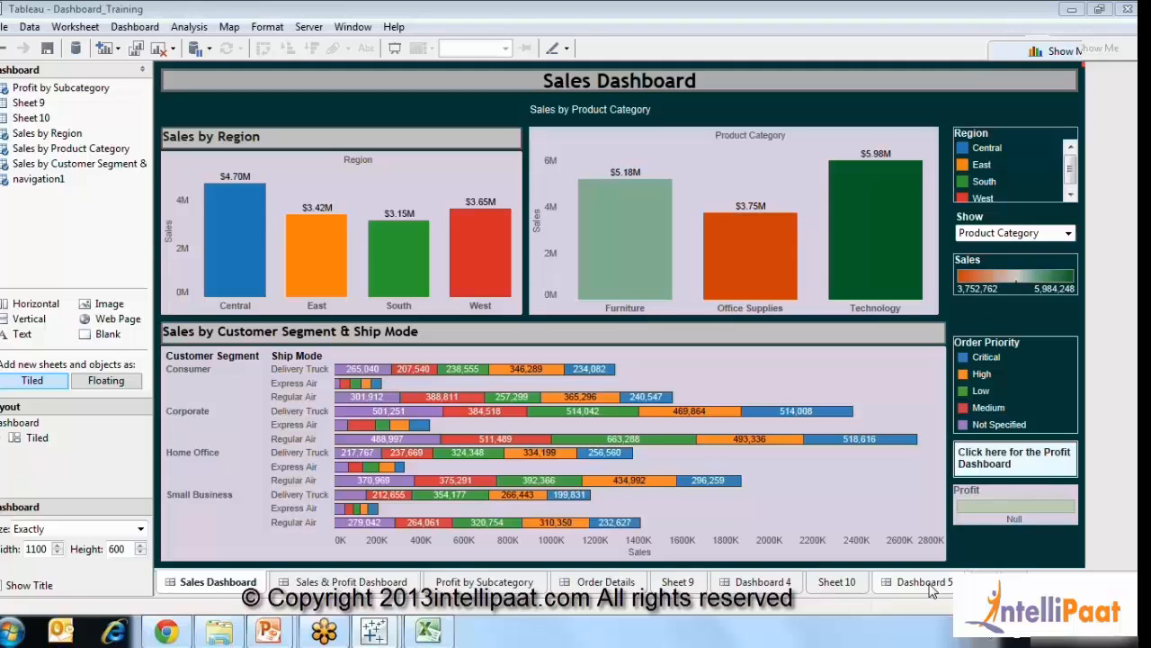
left_click(845, 583)
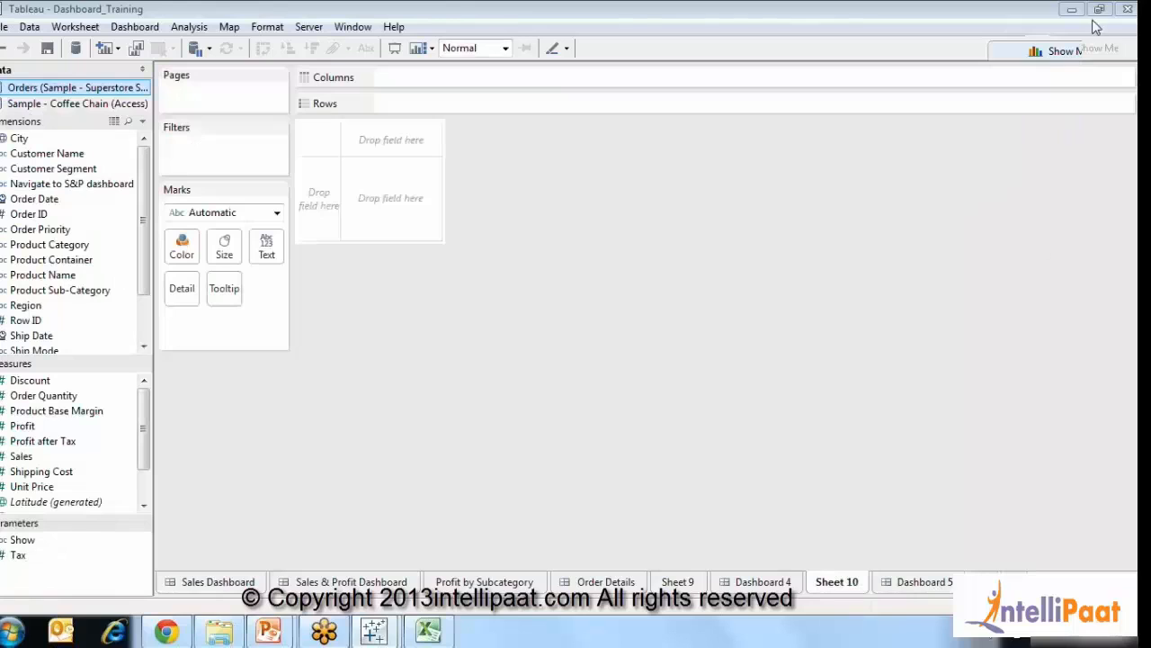
left_click(1043, 56)
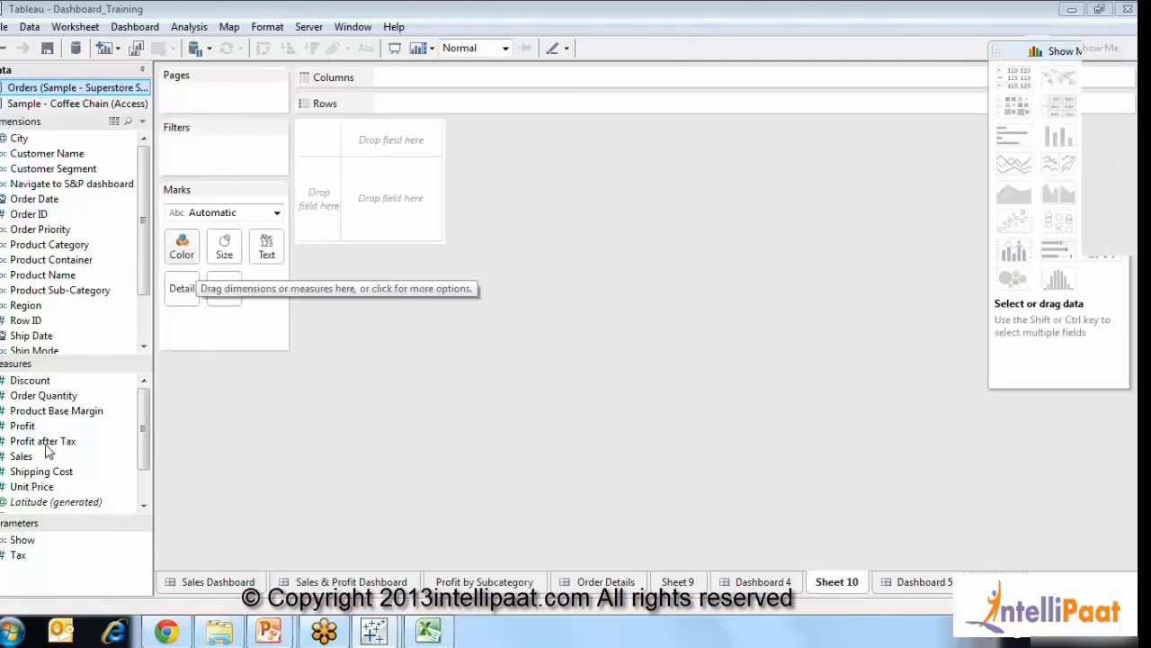
Build a scatter plot from Profit, Sales, Product Category and Product Container.
left_click(22, 426)
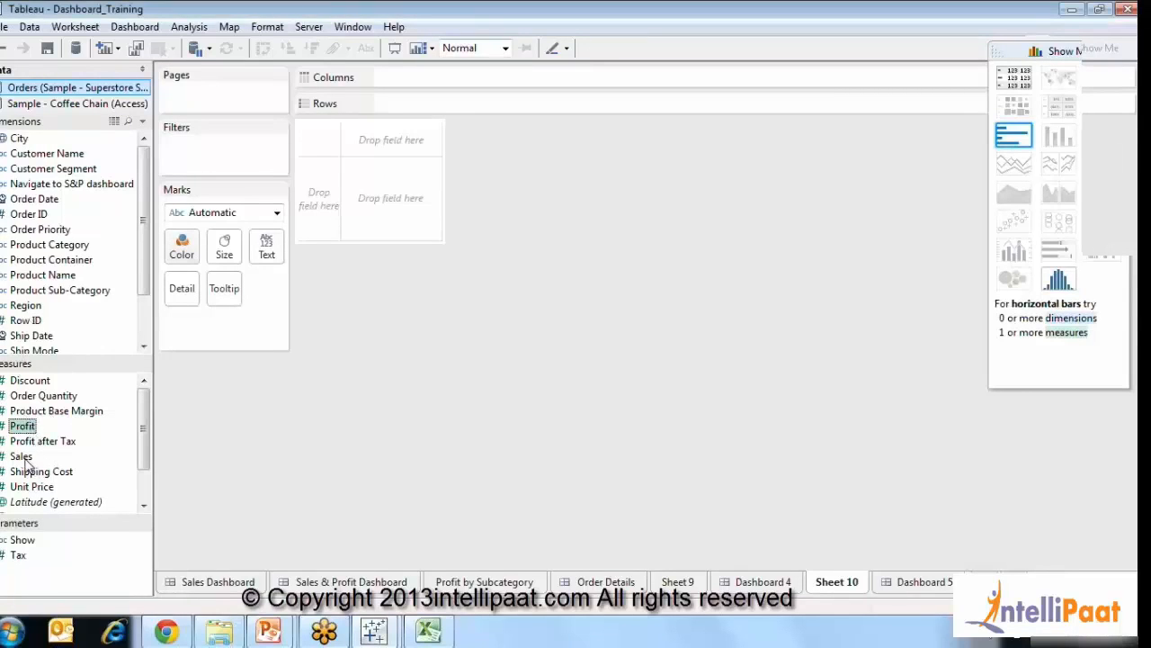
left_click(21, 456, "ctrl")
left_click(27, 441, "ctrl")
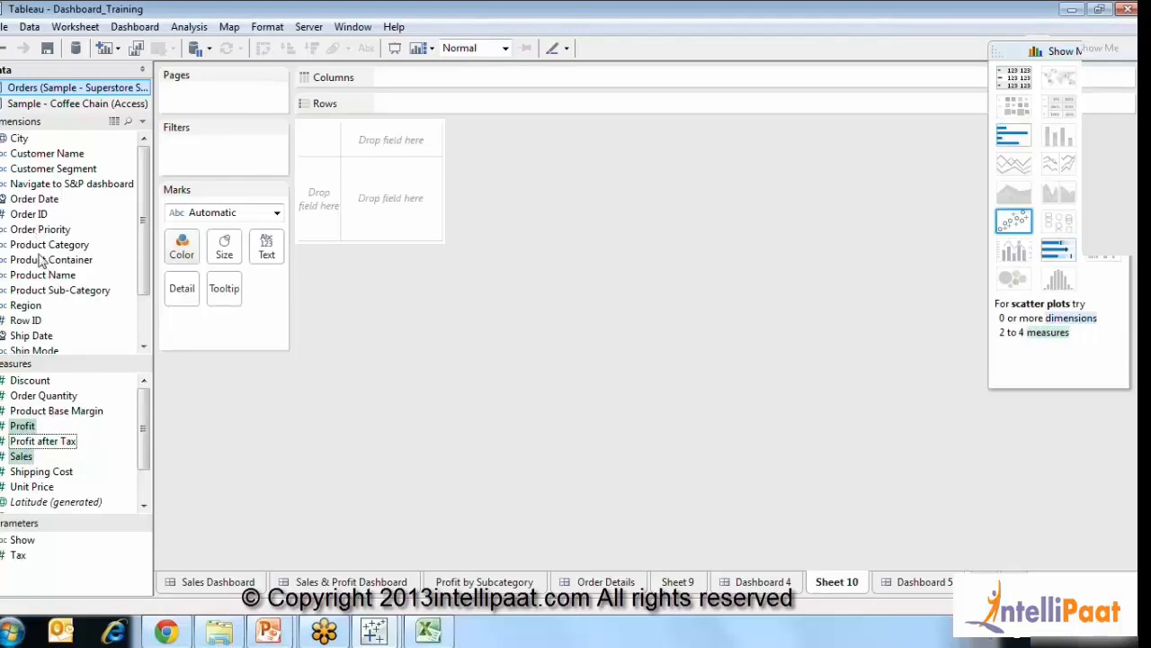
left_click(36, 245, "ctrl")
left_click(38, 260, "ctrl")
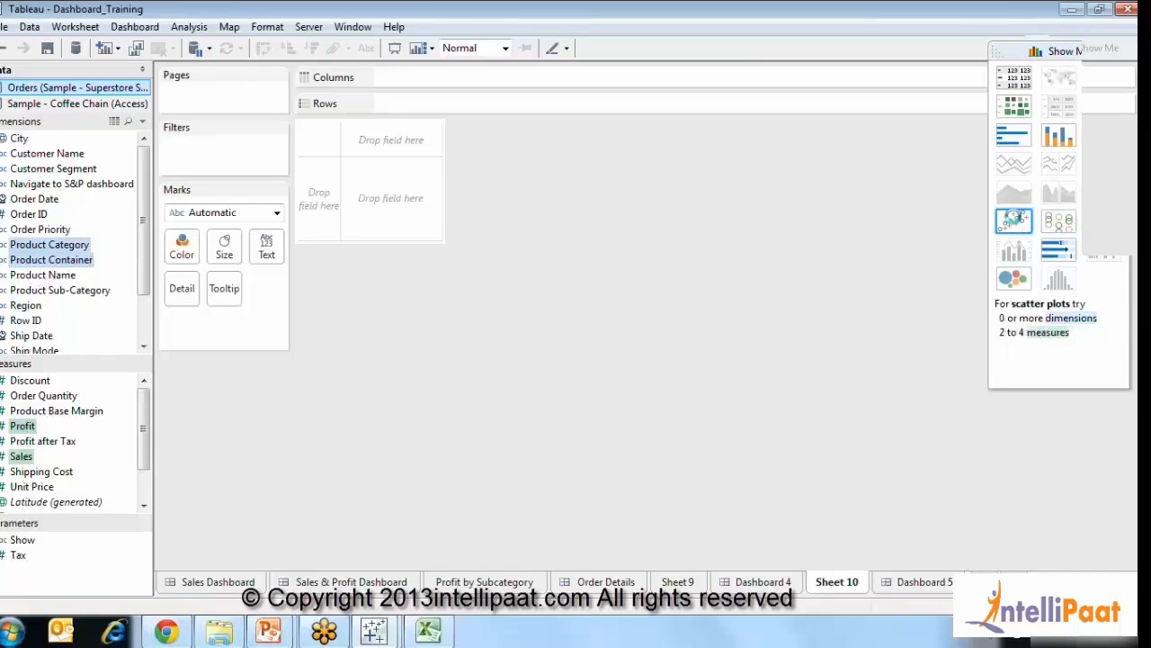
left_click(1013, 220)
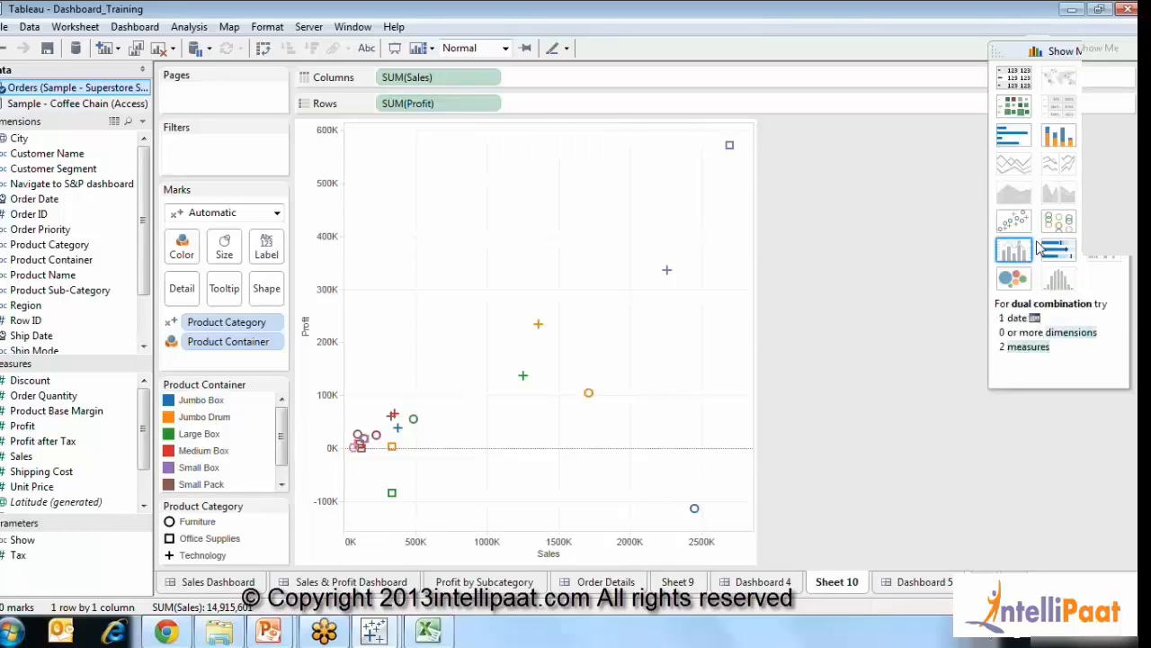
Change the scatter plot to side-by-side circles and hide the Show Me chart types.
left_click(1059, 221)
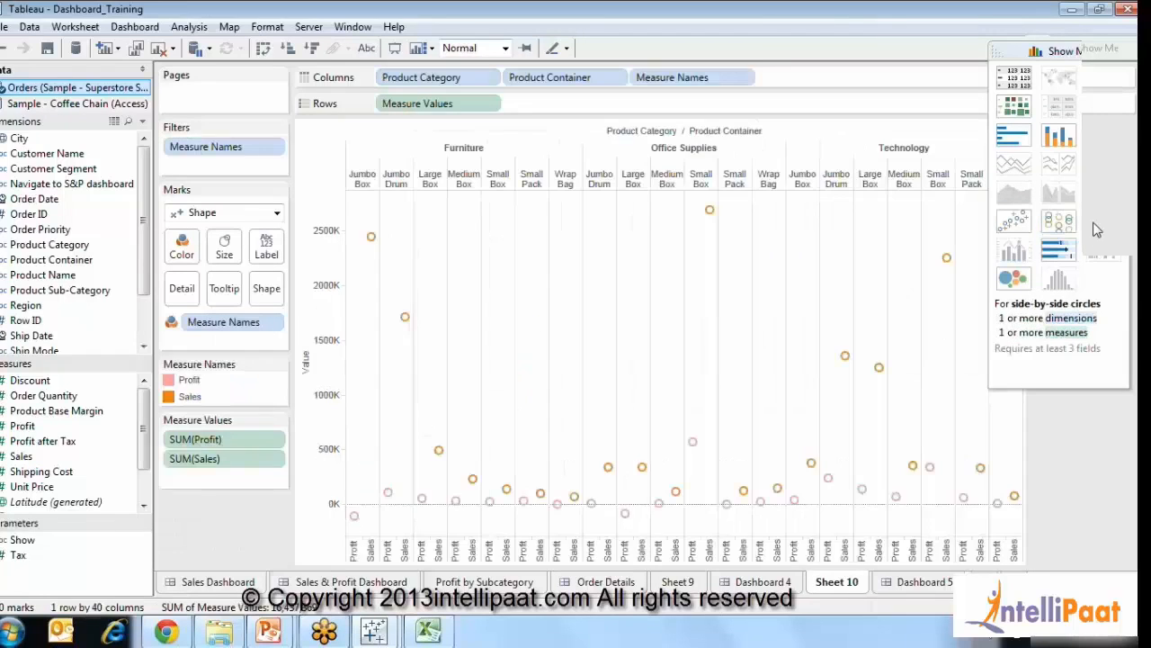
left_click(1036, 53)
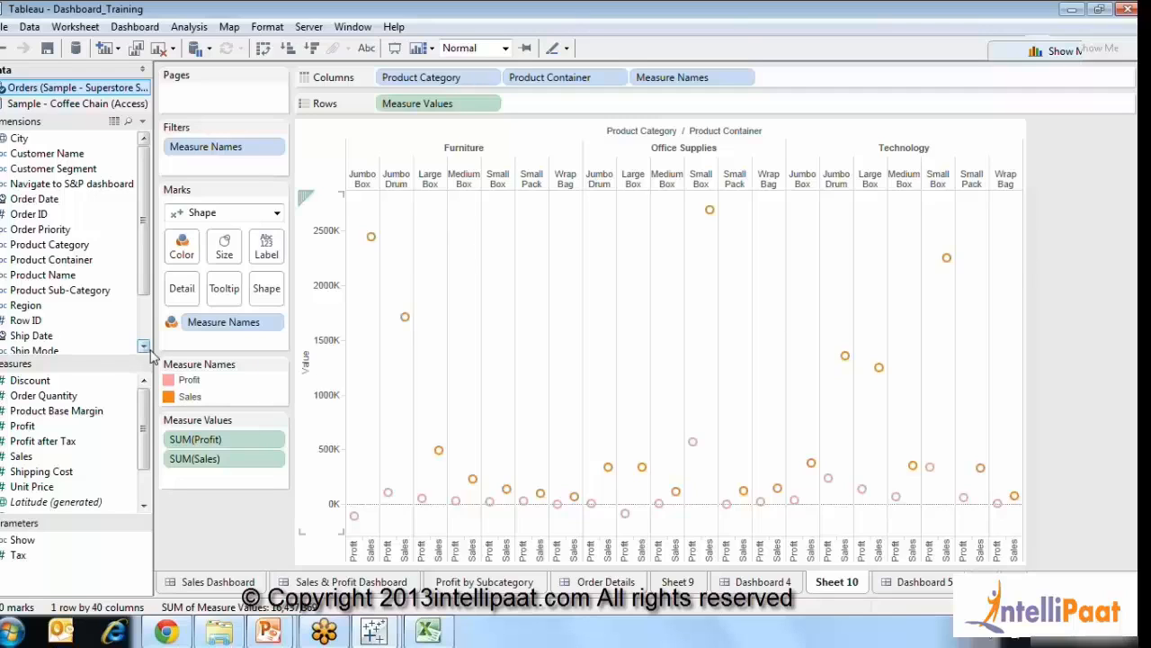
left_click(80, 191)
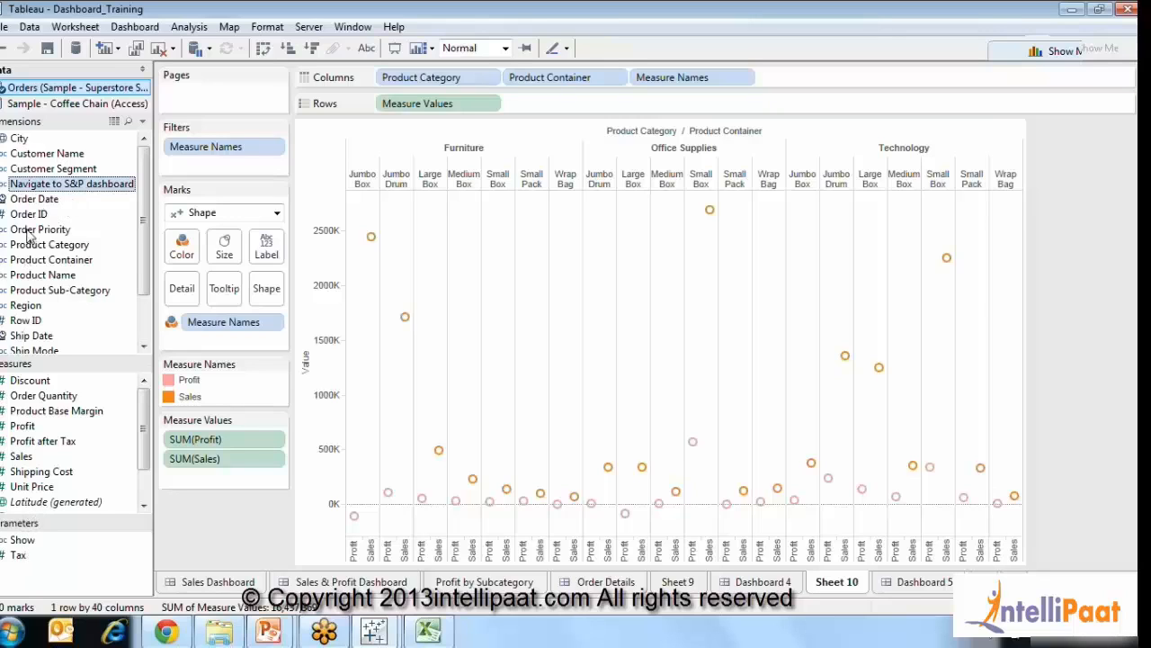
mouse_move(144, 286)
left_mouse_down()
mouse_move(145, 327)
mouse_move(144, 290)
left_mouse_up()
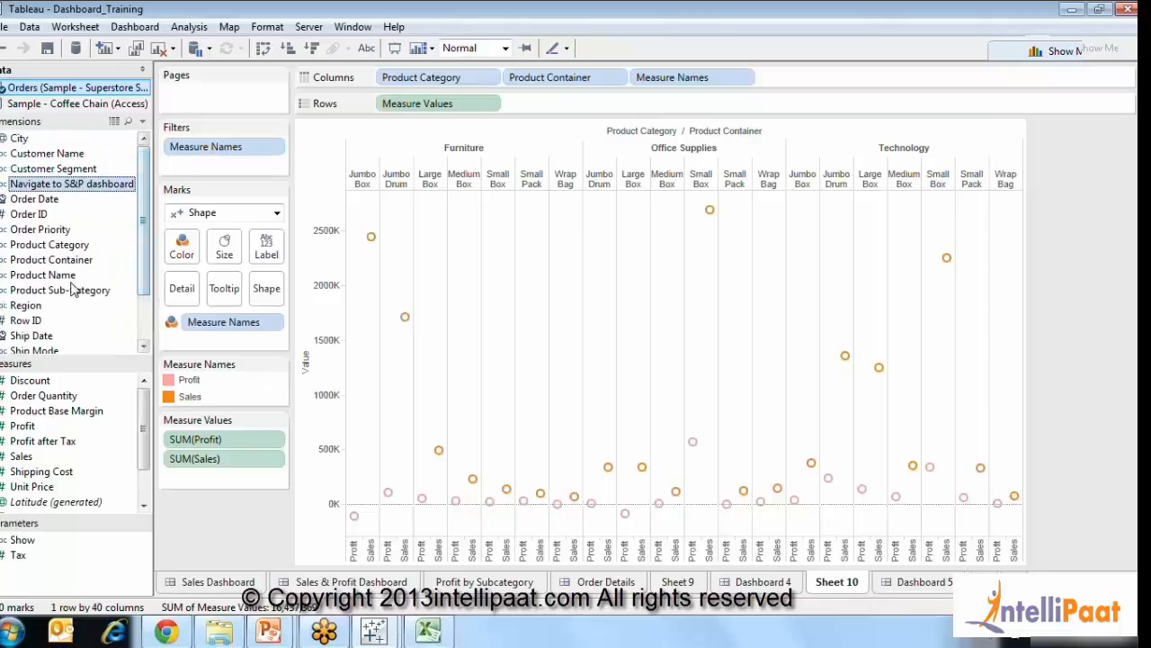
left_click(70, 246)
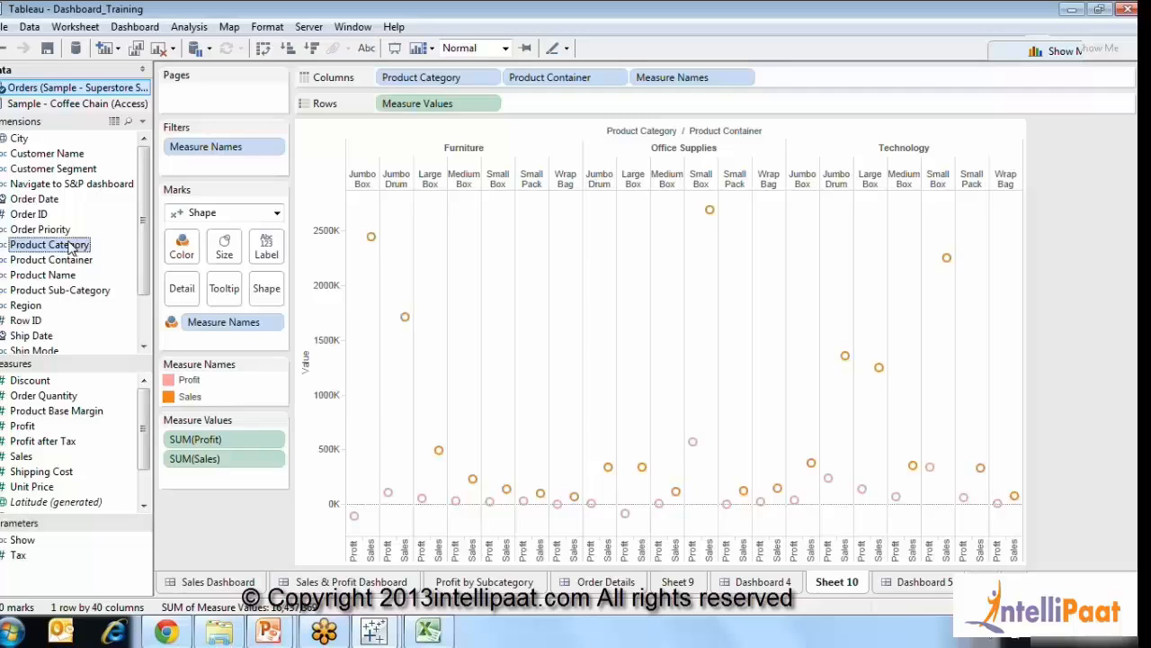
left_click(72, 250)
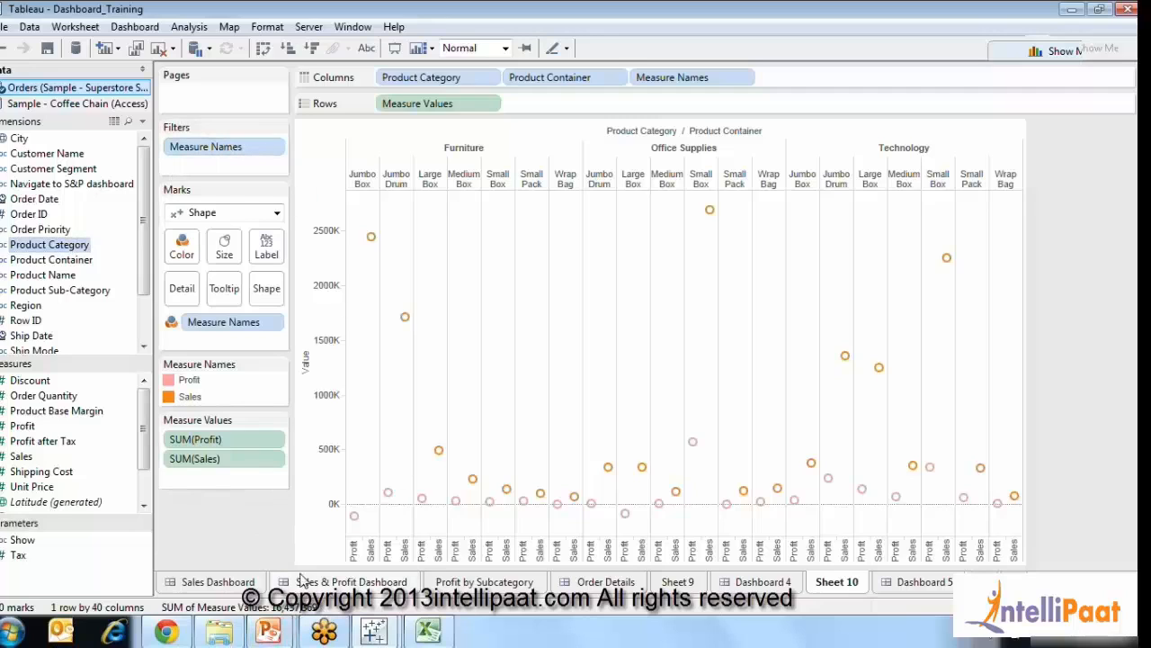
Go through the Profit by Subcategory sheet to the Sales & Profit Dashboard and inspect the Order Date filter settings.
left_click(504, 583)
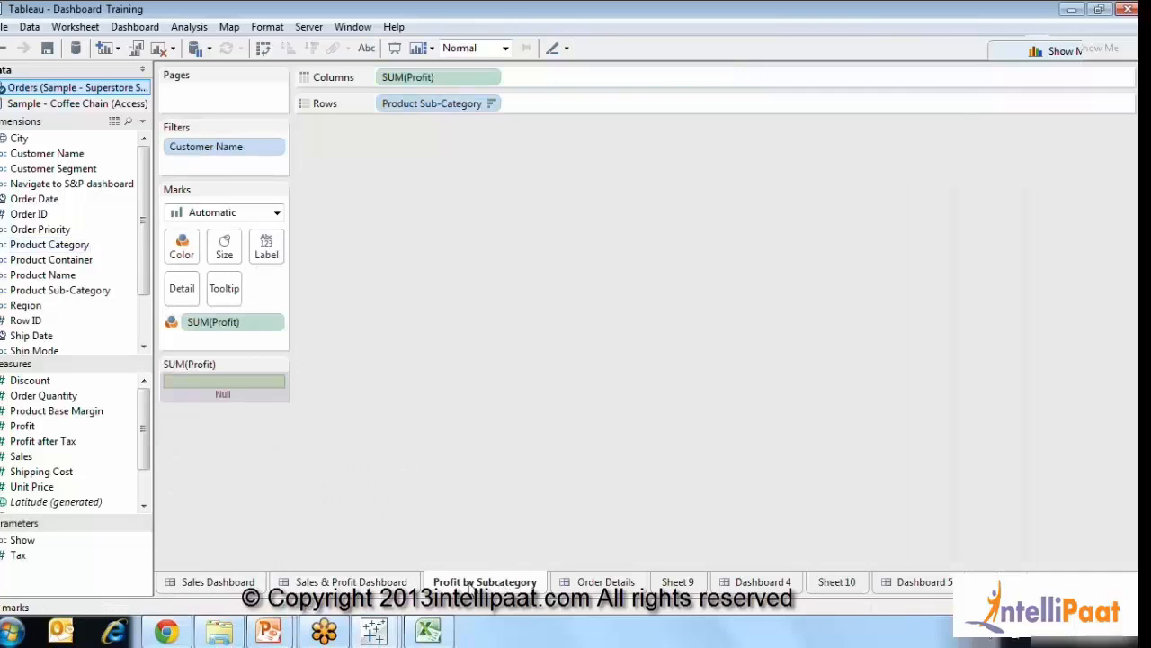
left_click(351, 582)
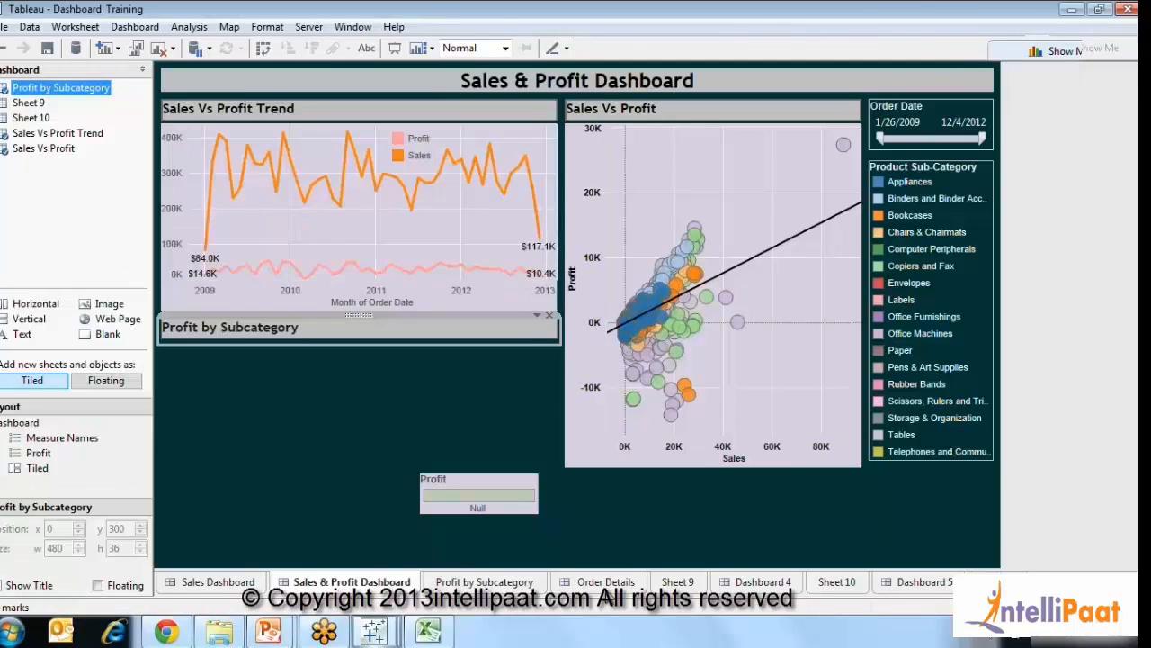
left_click(941, 108)
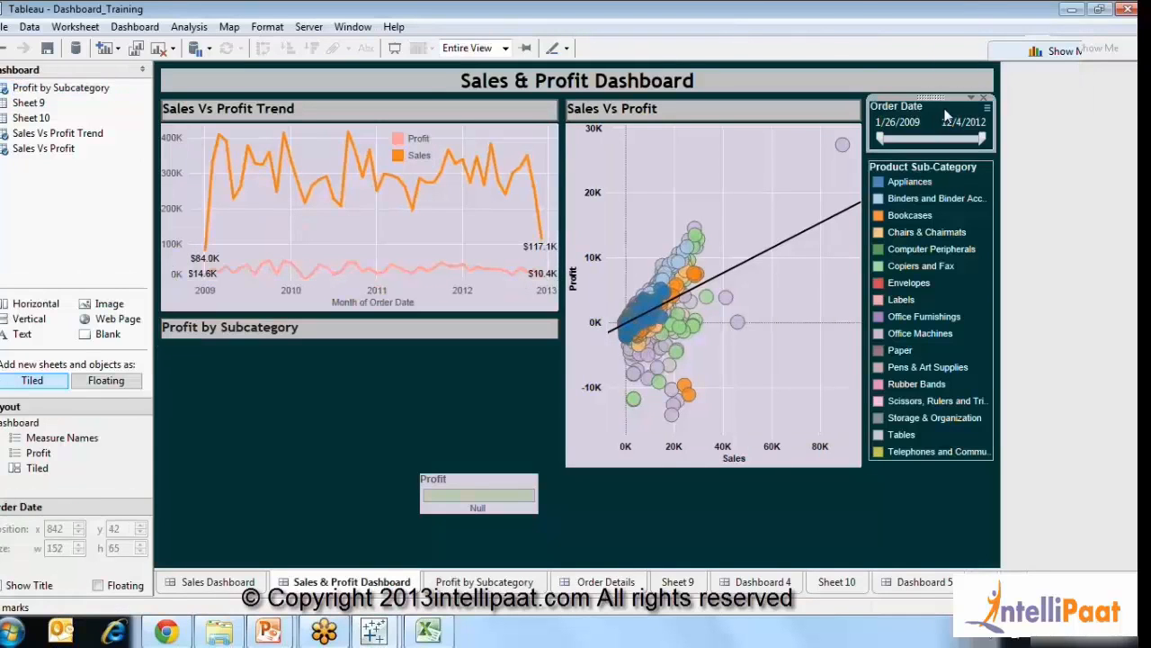
left_click(971, 97)
left_click(959, 115)
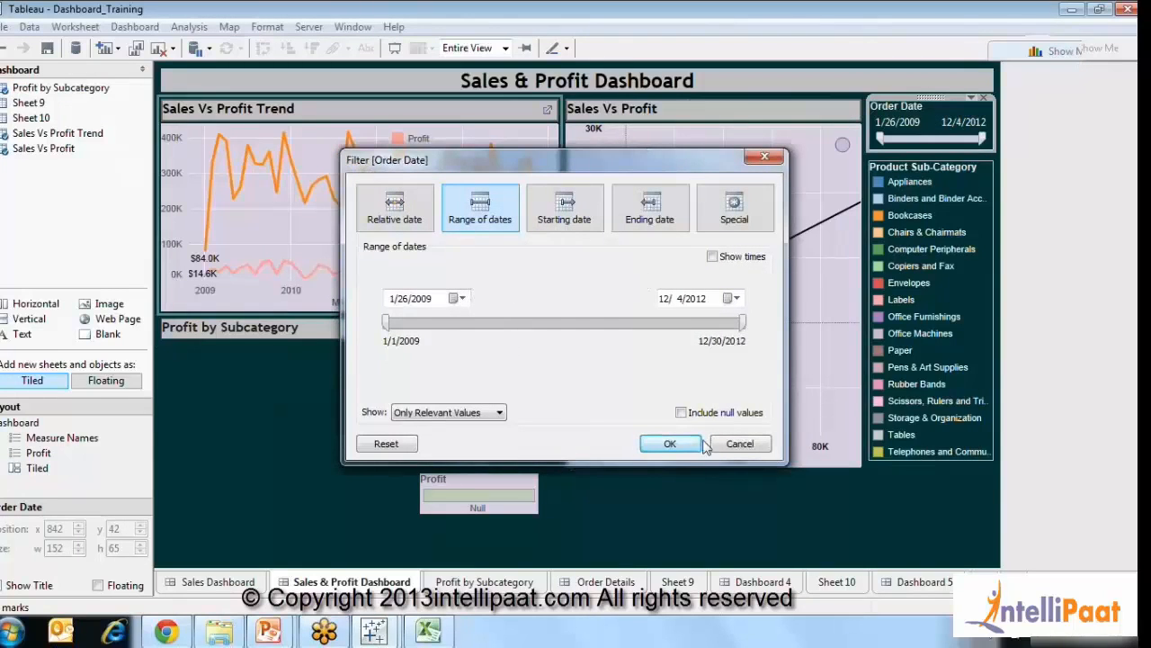
left_click(736, 443)
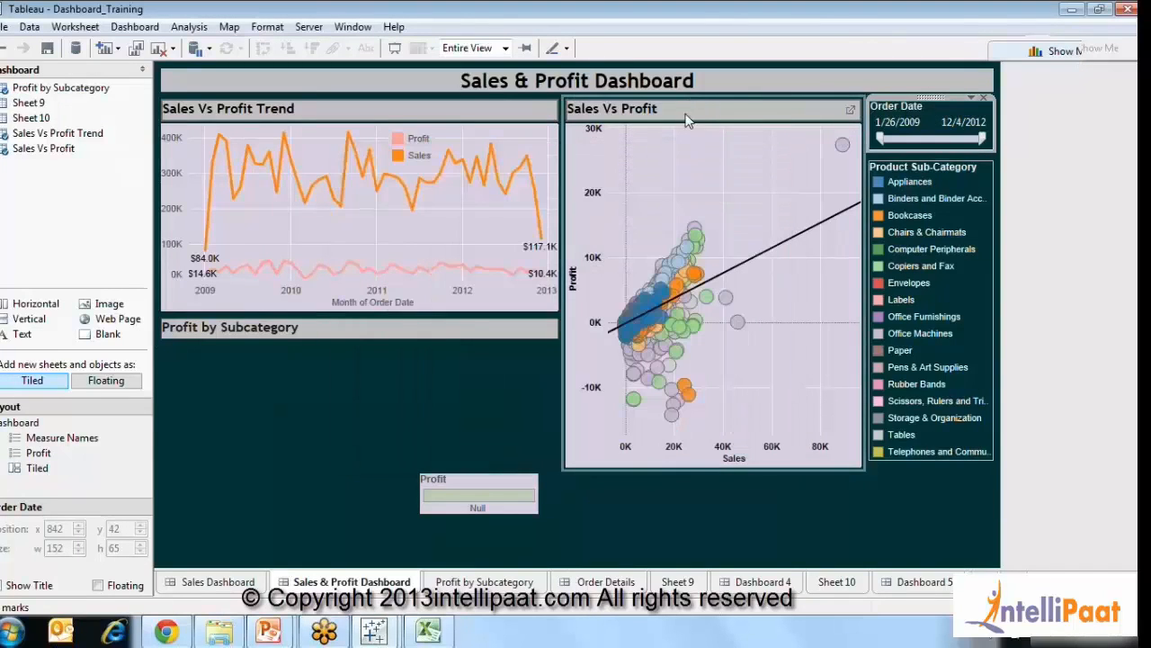
Open the Sales Vs Profit Trend sheet and create a string list parameter named Product Category Parameter from the Product Category field.
left_click(545, 115)
left_click(548, 110)
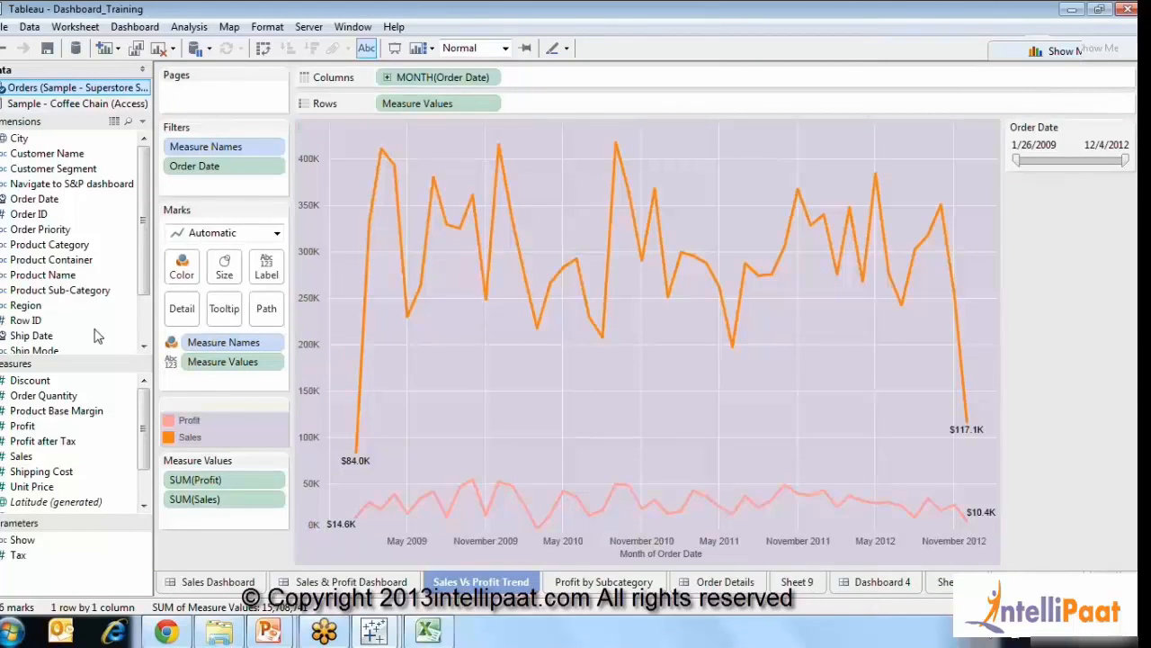
left_click(54, 249)
right_click(53, 251)
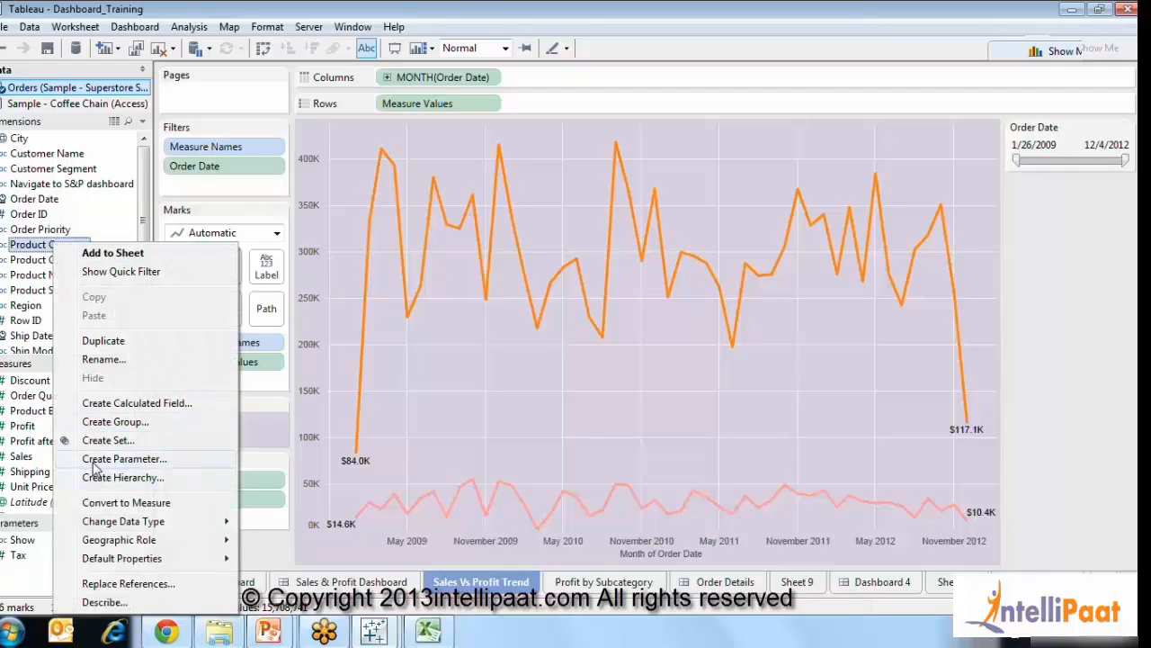
left_click(106, 459)
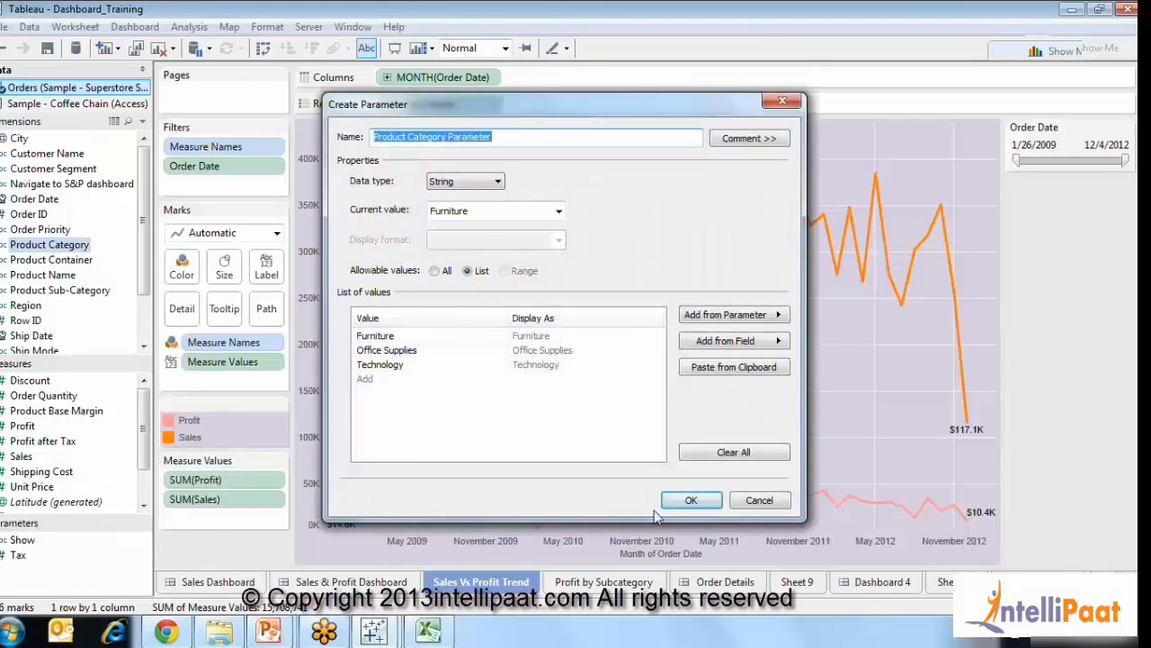
left_click(680, 502)
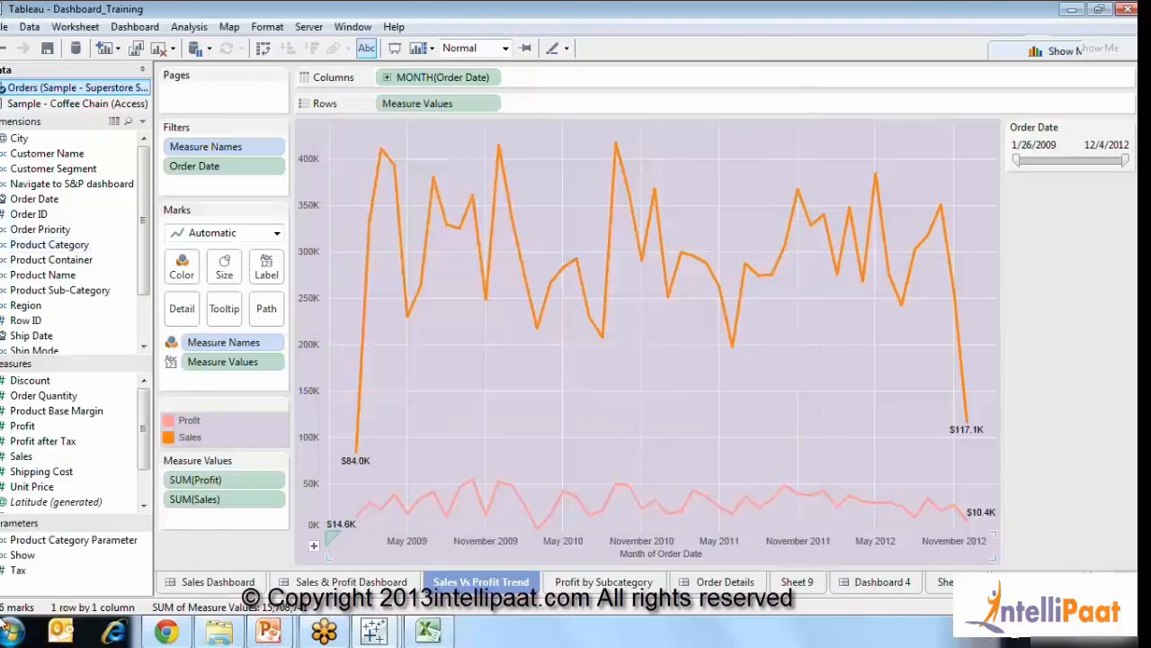
right_click(59, 550)
left_click(72, 573)
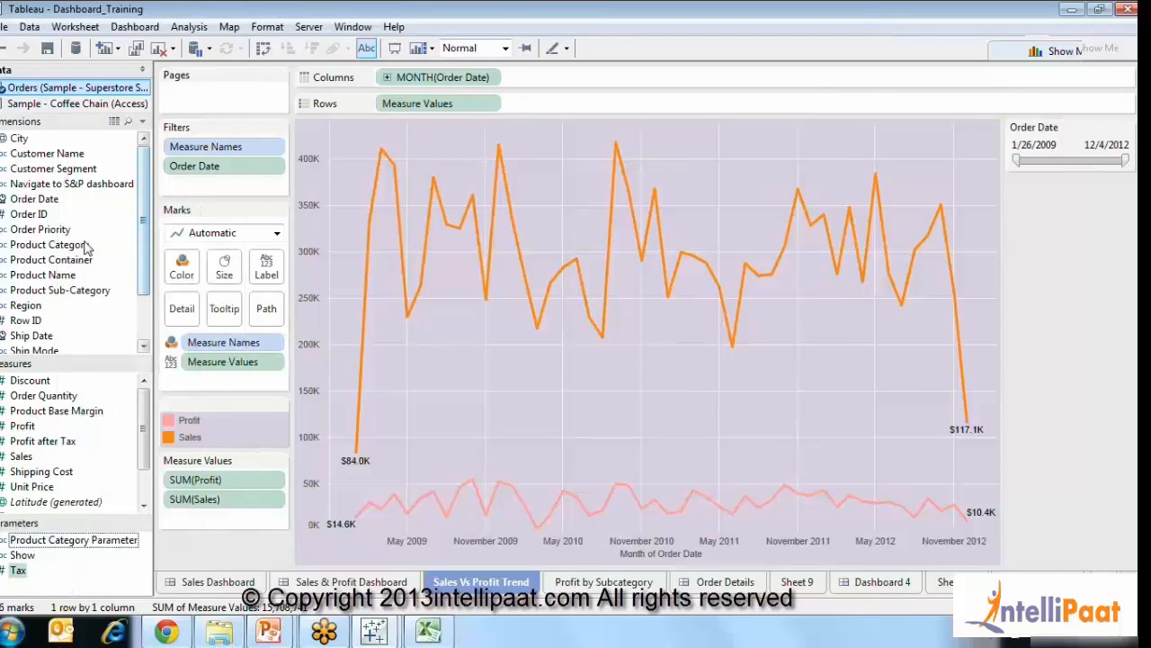
Filter the trend chart by Product Category with the condition formula [Product Category]=[Product Category Parameter].
left_click_drag(87, 248, 209, 184)
left_click(593, 150)
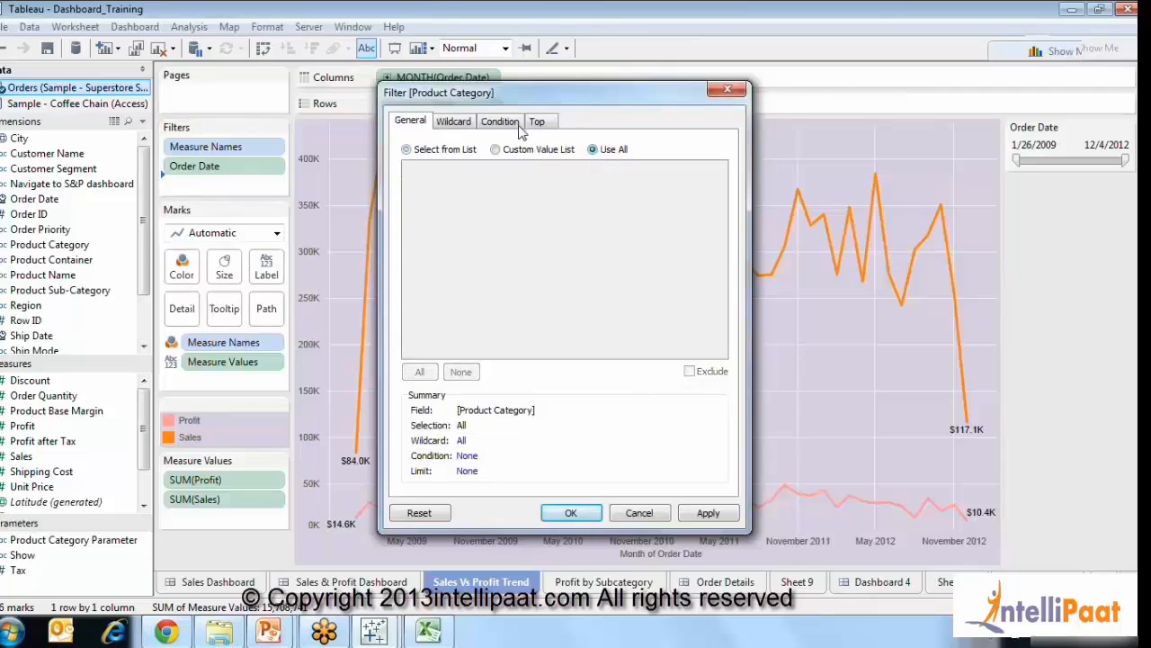
left_click(516, 124)
left_click(408, 332)
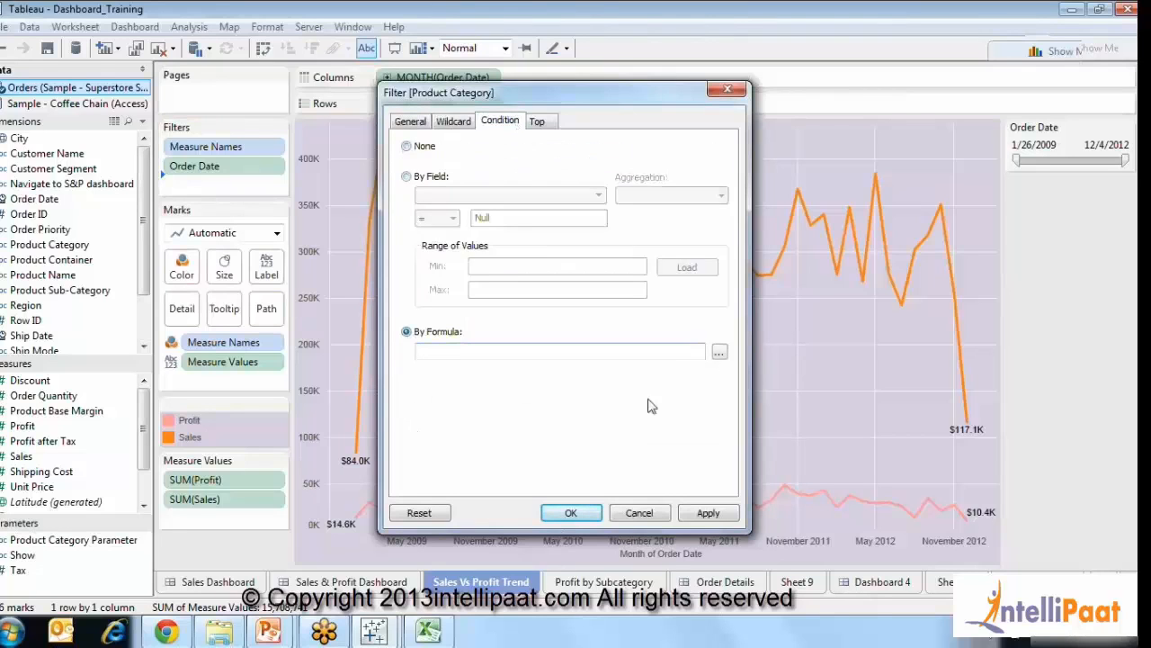
left_click(719, 352)
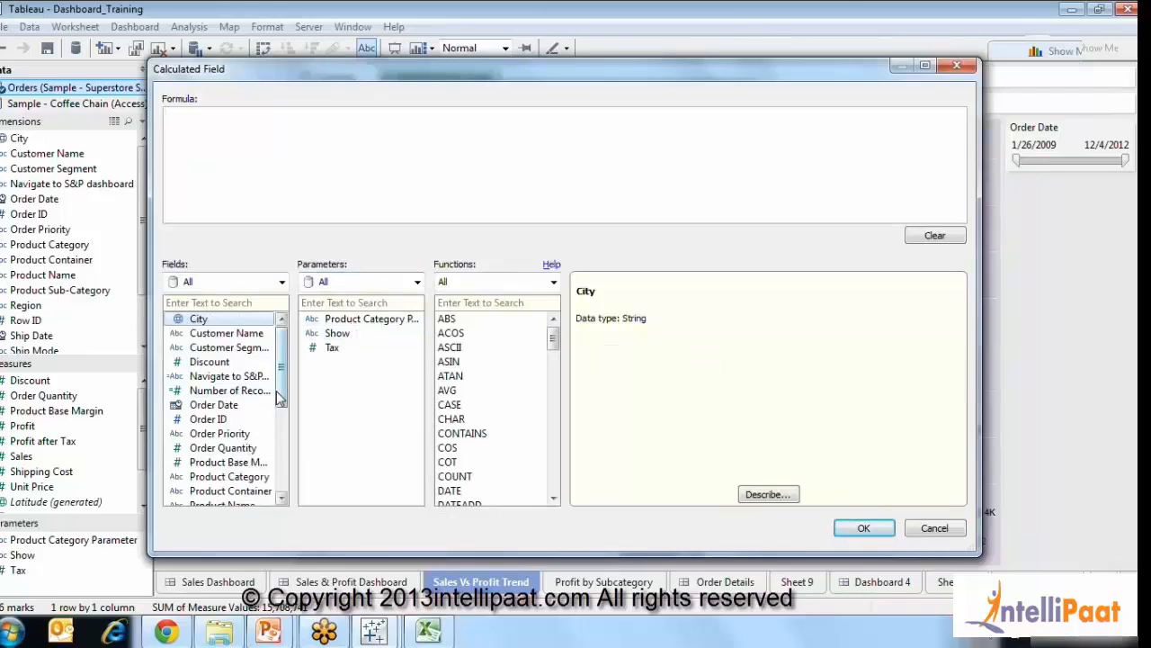
scroll(278, 399, "down", 2)
double_click(241, 421)
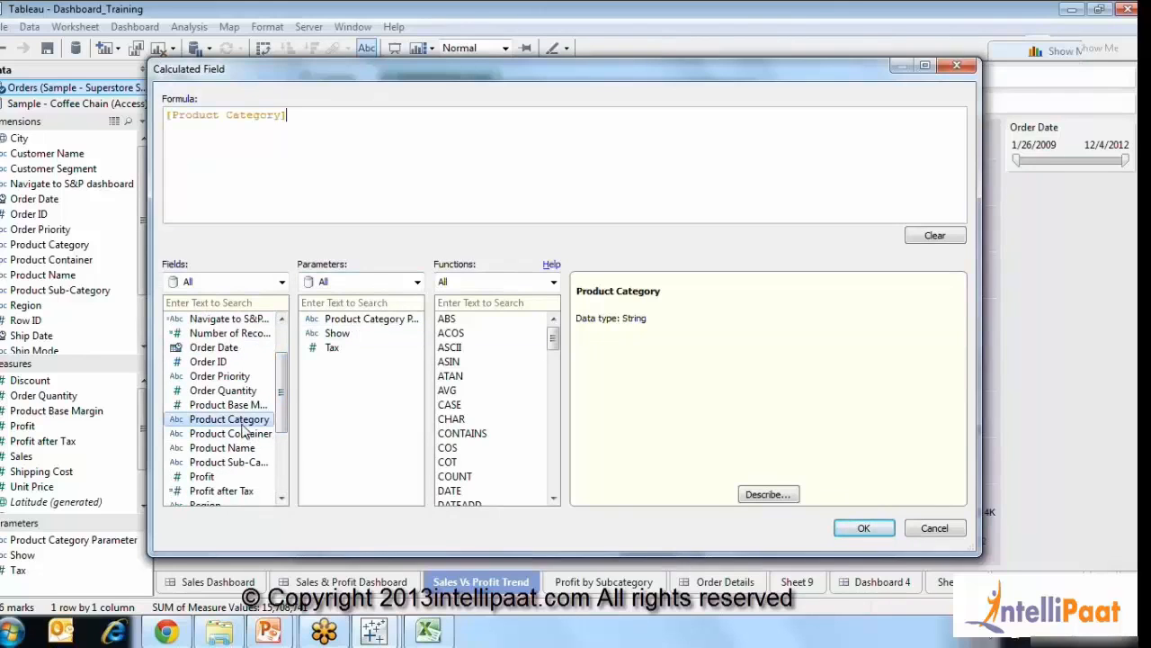
type("=")
double_click(407, 320)
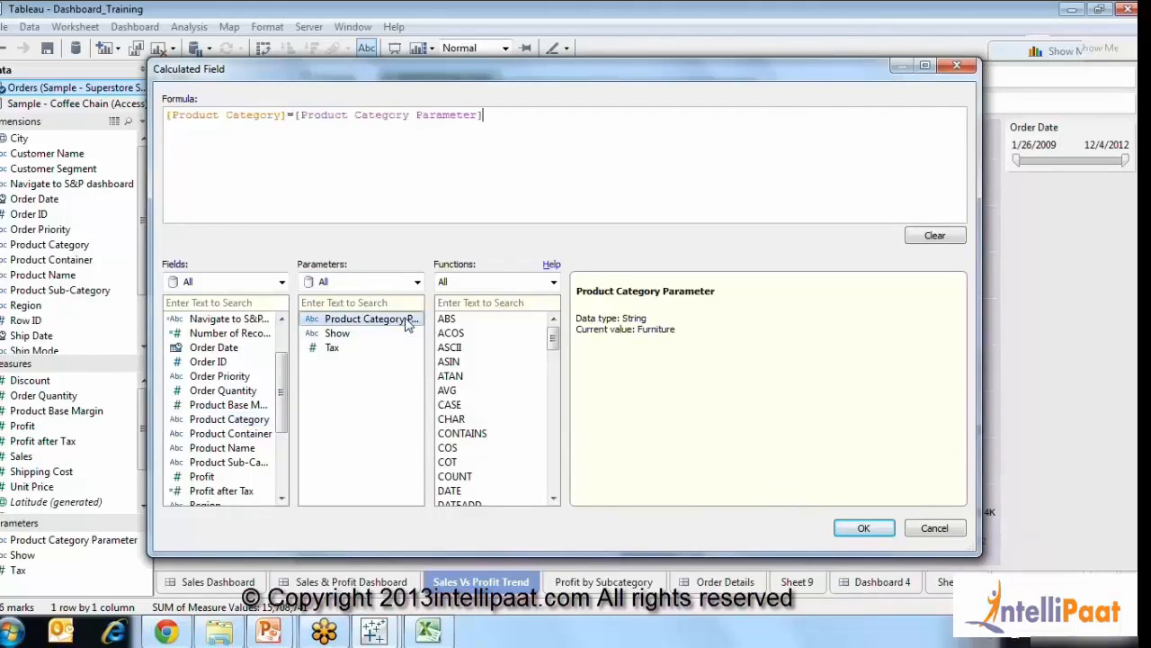
left_click(865, 529)
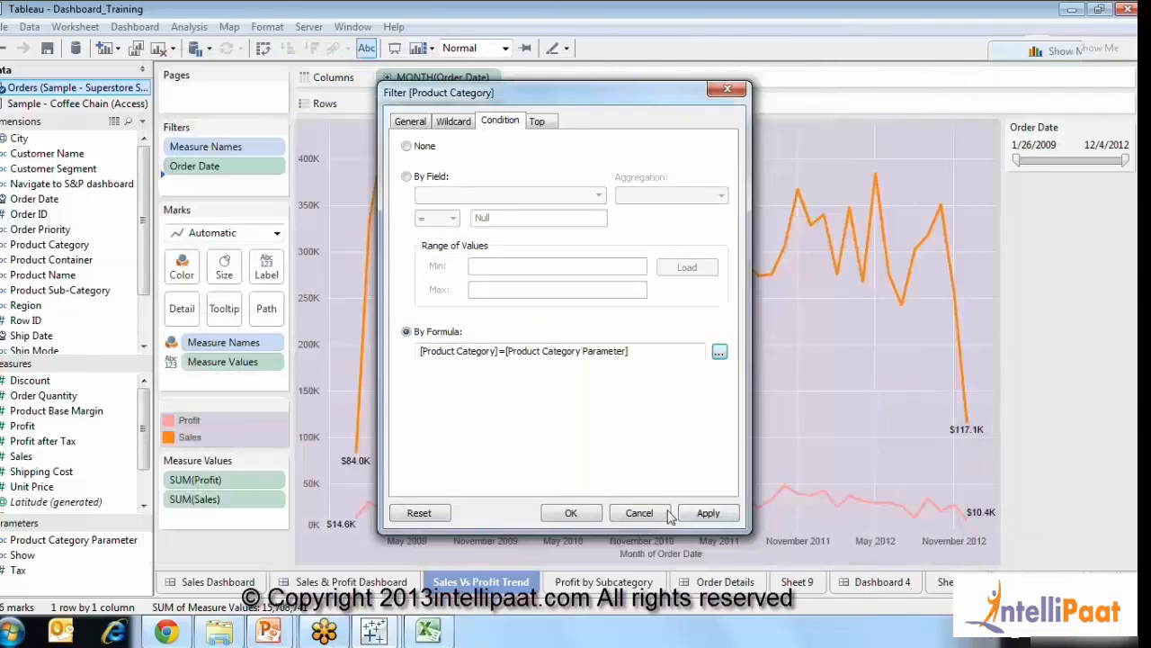
left_click(576, 512)
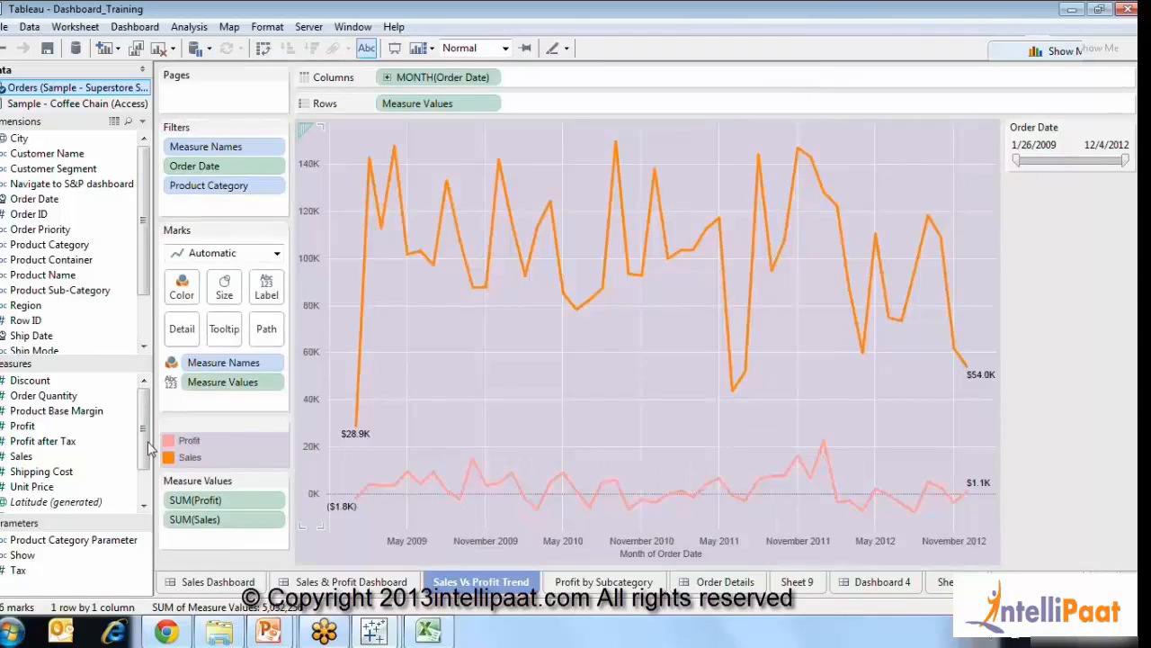
Show the parameter control for Product Category Parameter and look at its selectable values.
right_click(94, 550)
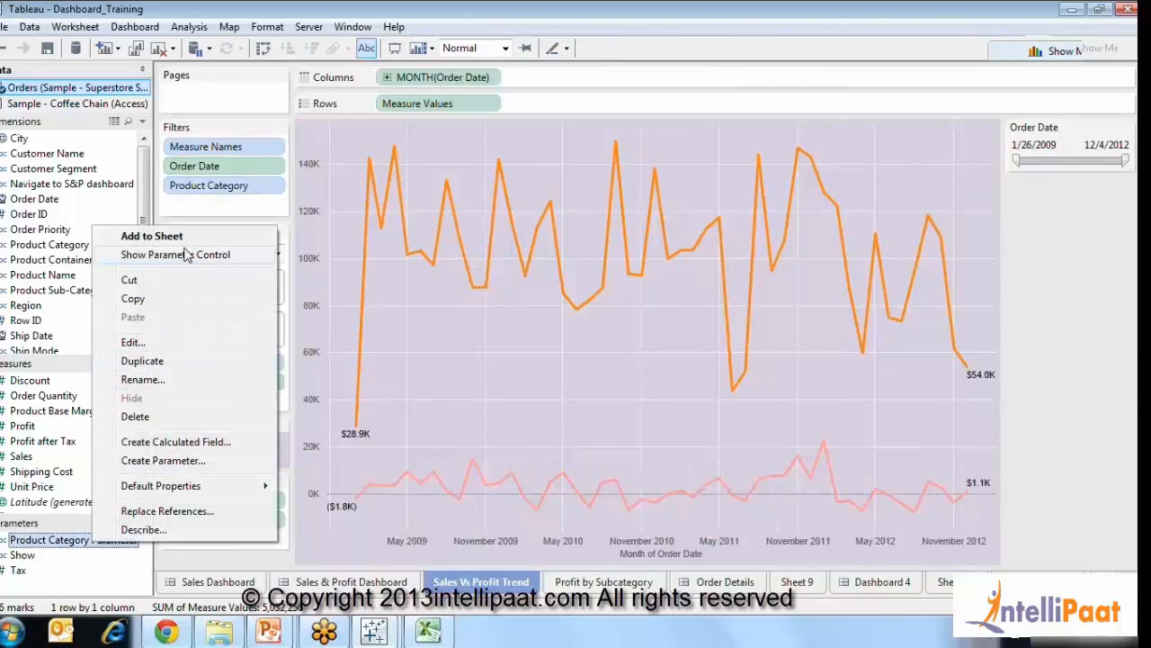
left_click(185, 254)
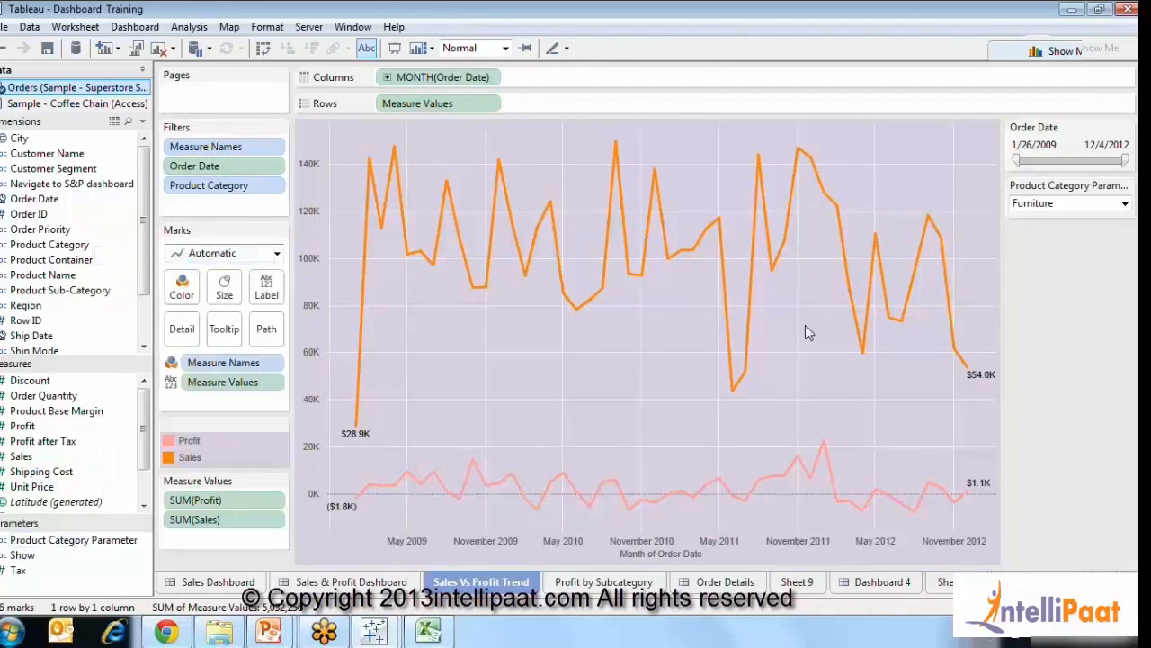
left_click(1052, 203)
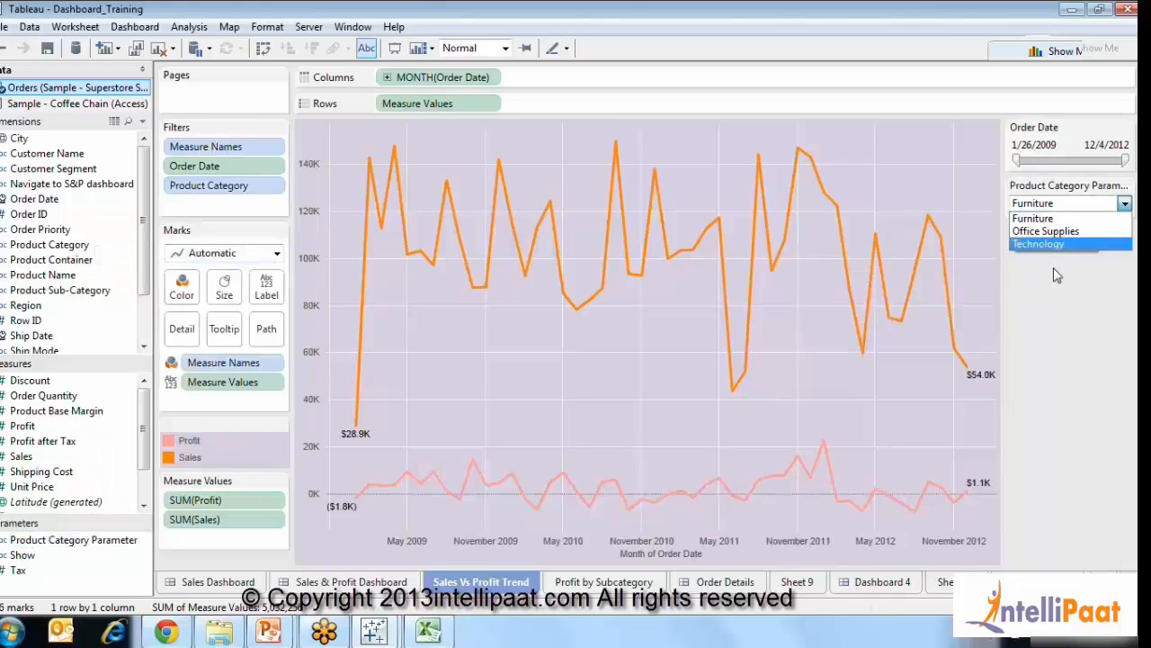
left_click(1039, 184)
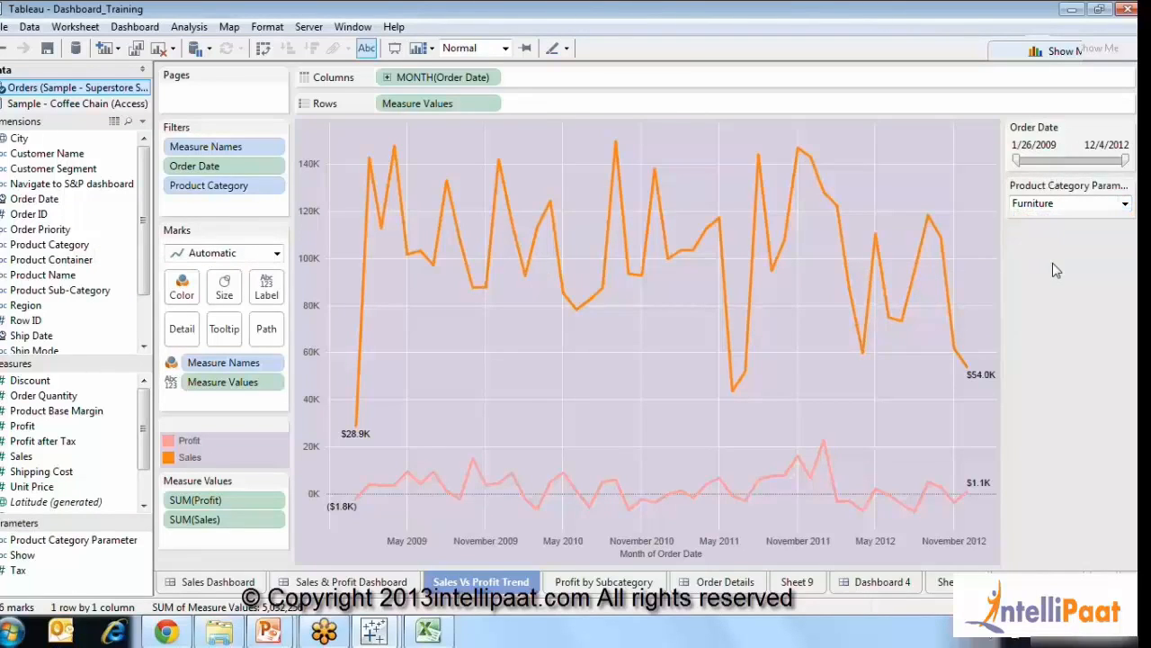
Switch the Product Category Parameter to Office Supplies, to Technology, and back to Office Supplies.
left_click(1049, 208)
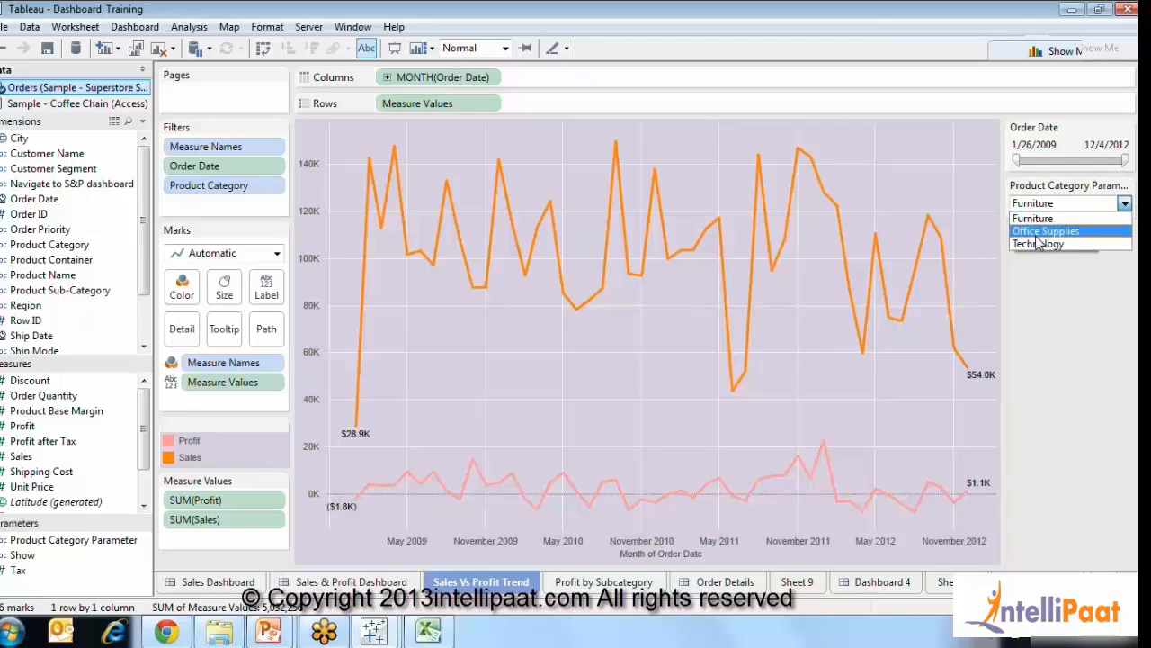
left_click(1039, 234)
left_click(1037, 205)
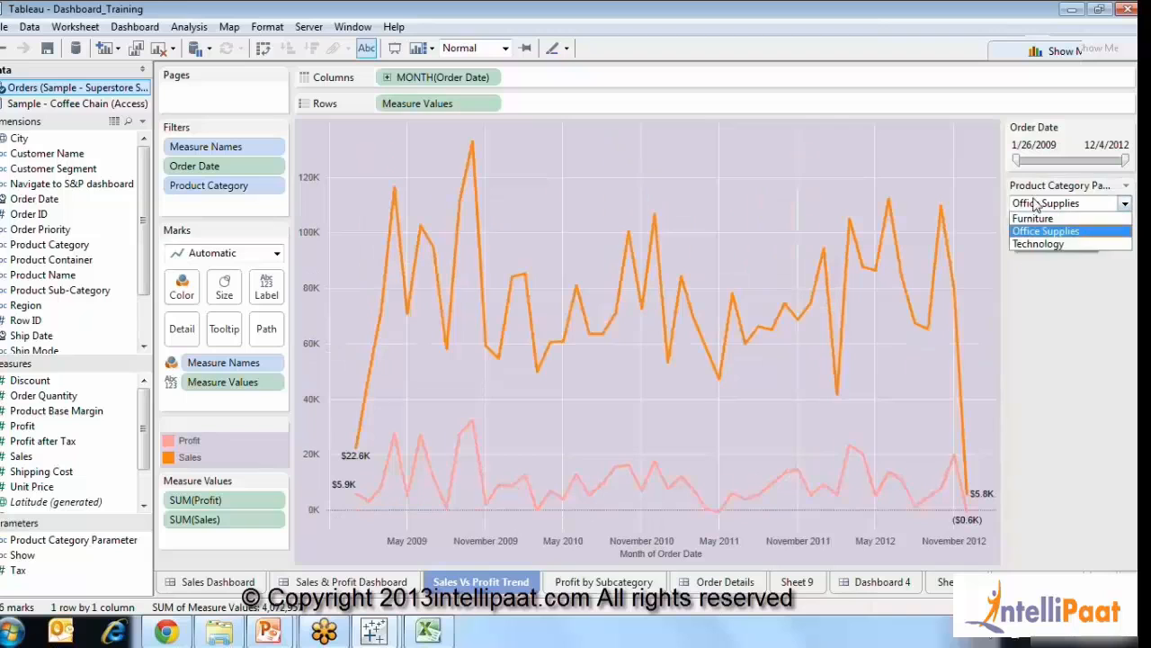
left_click(1030, 243)
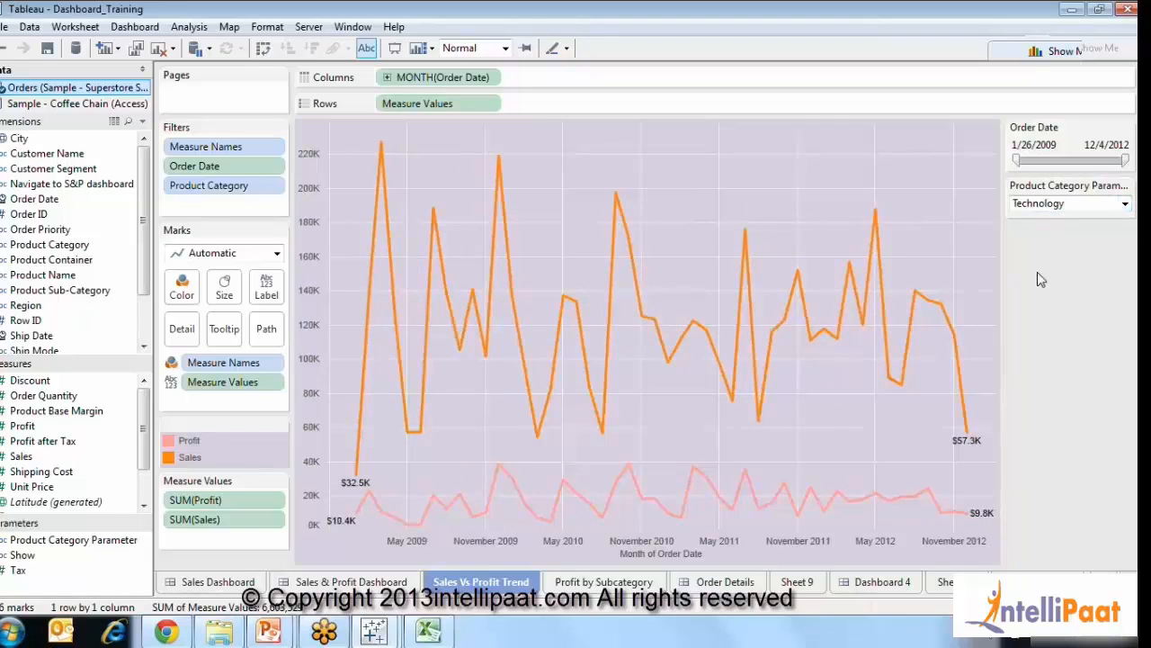
left_click(1046, 205)
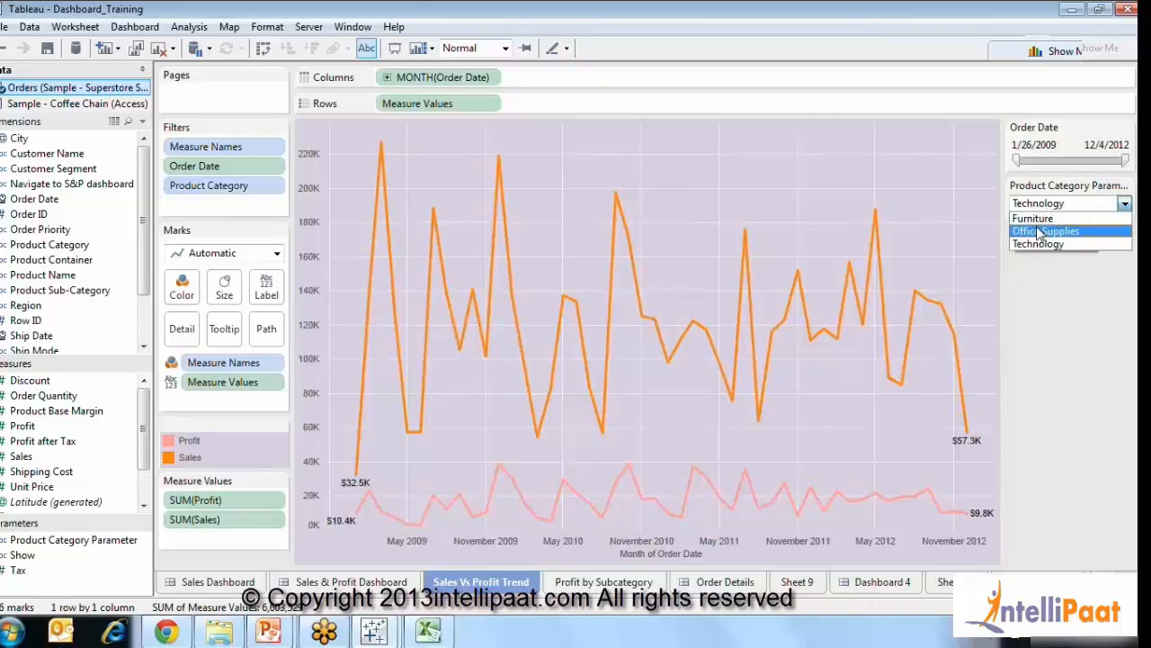
left_click(1040, 232)
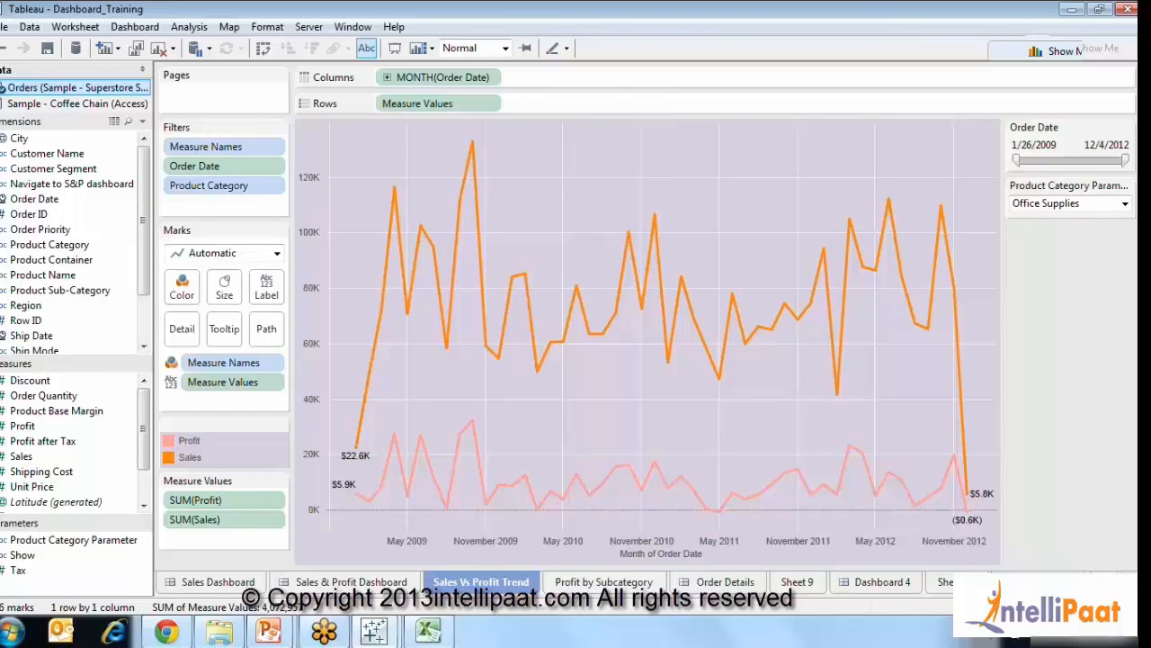
Return to the Sales Dashboard and collapse the side pane to give the dashboard more room.
left_click(55, 293)
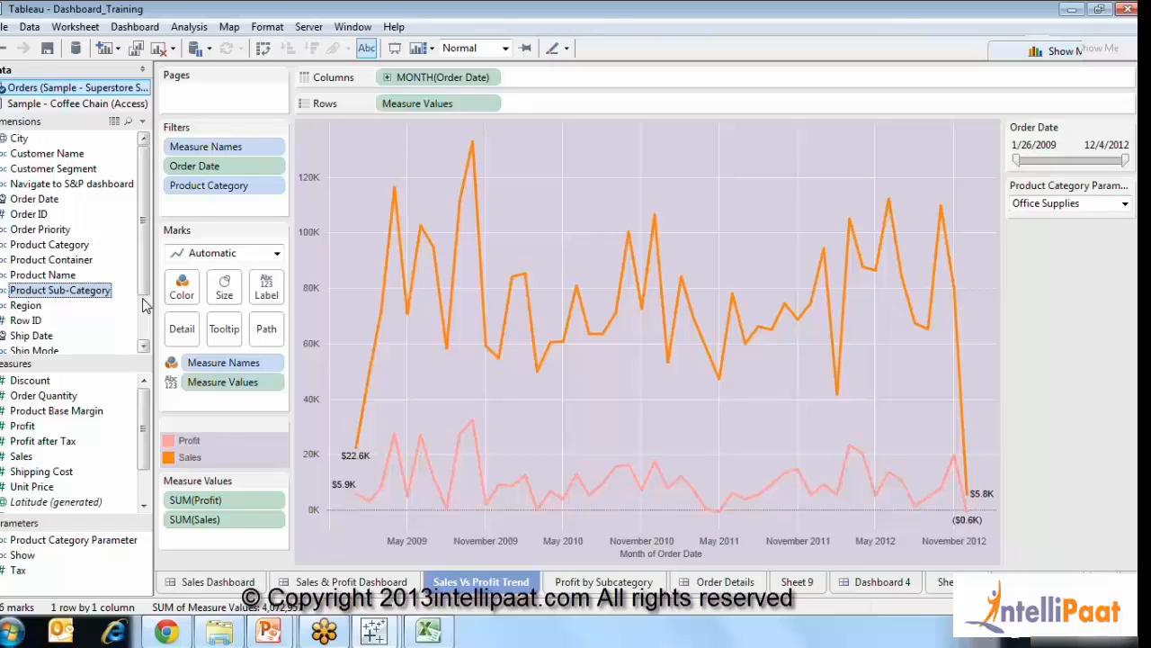
left_click(227, 583)
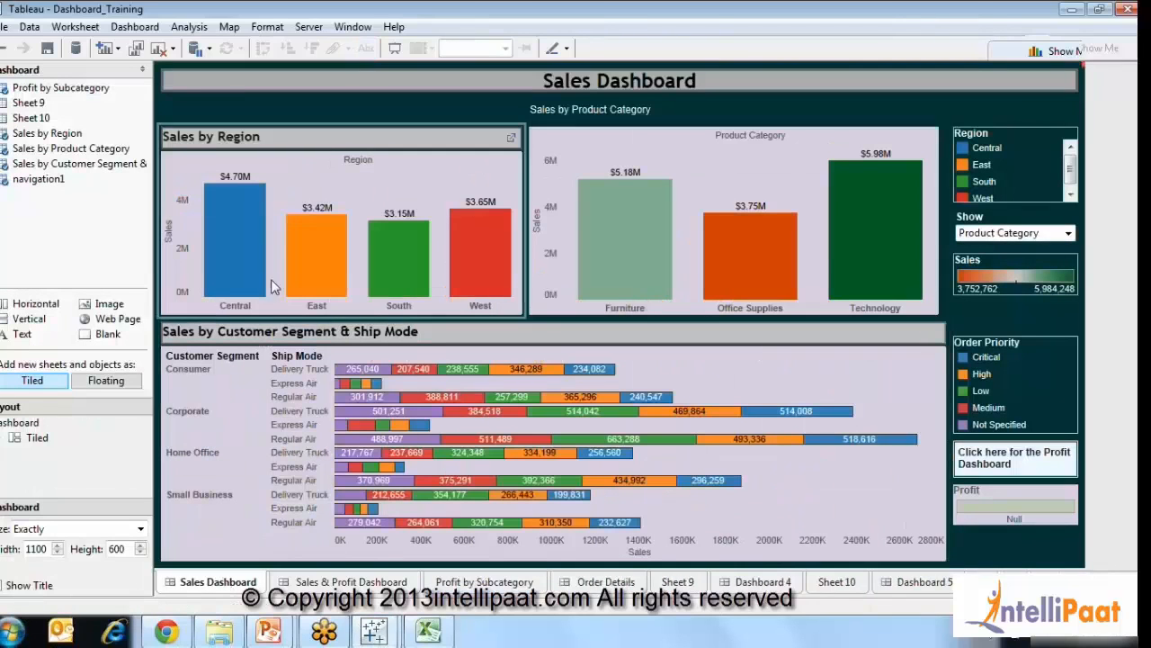
left_click(143, 69)
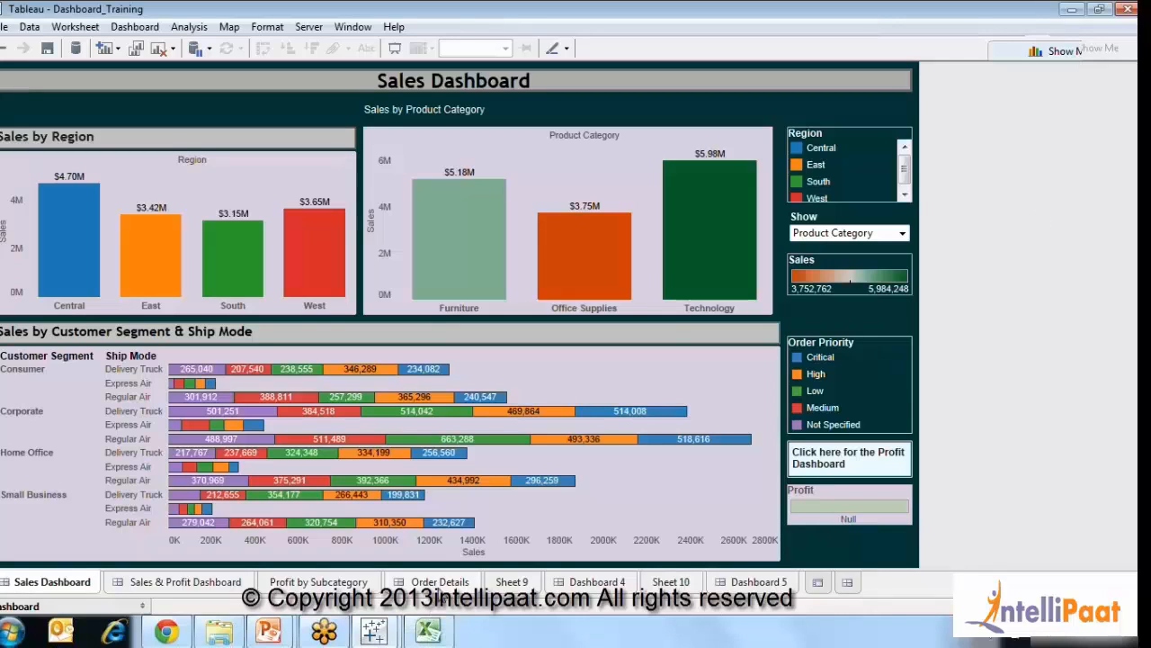
Go through Order Details to the Sales & Profit Dashboard and select high-profit marks in the Sales Vs Profit scatter plot to view their orders.
left_click(440, 587)
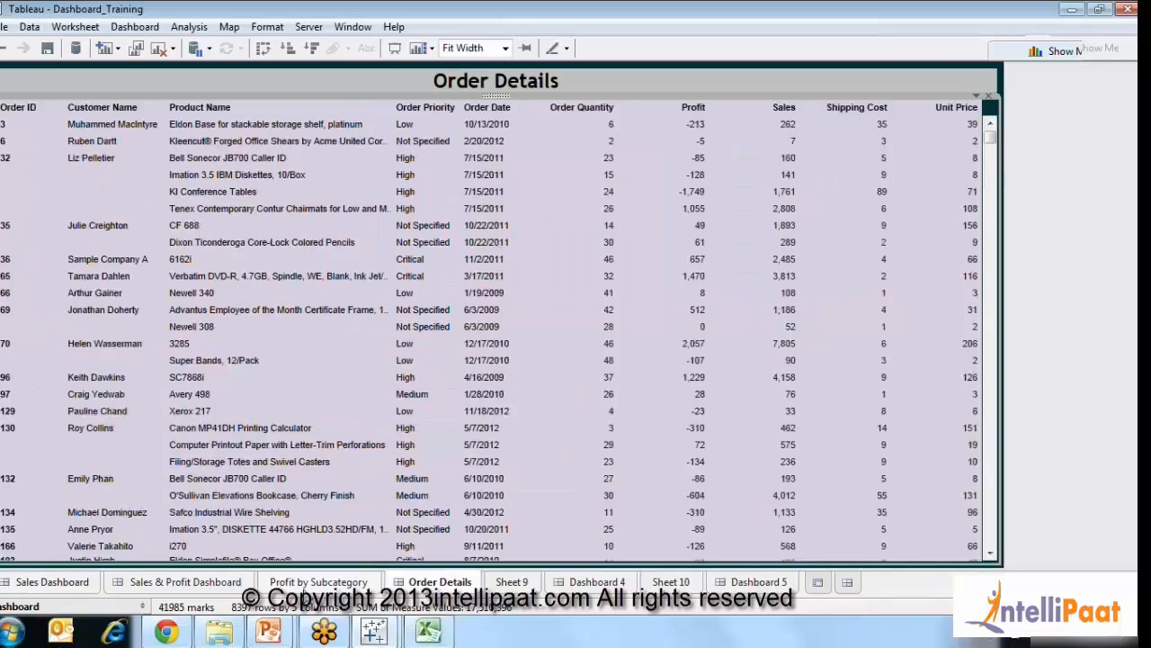
left_click(319, 583)
left_click(191, 585)
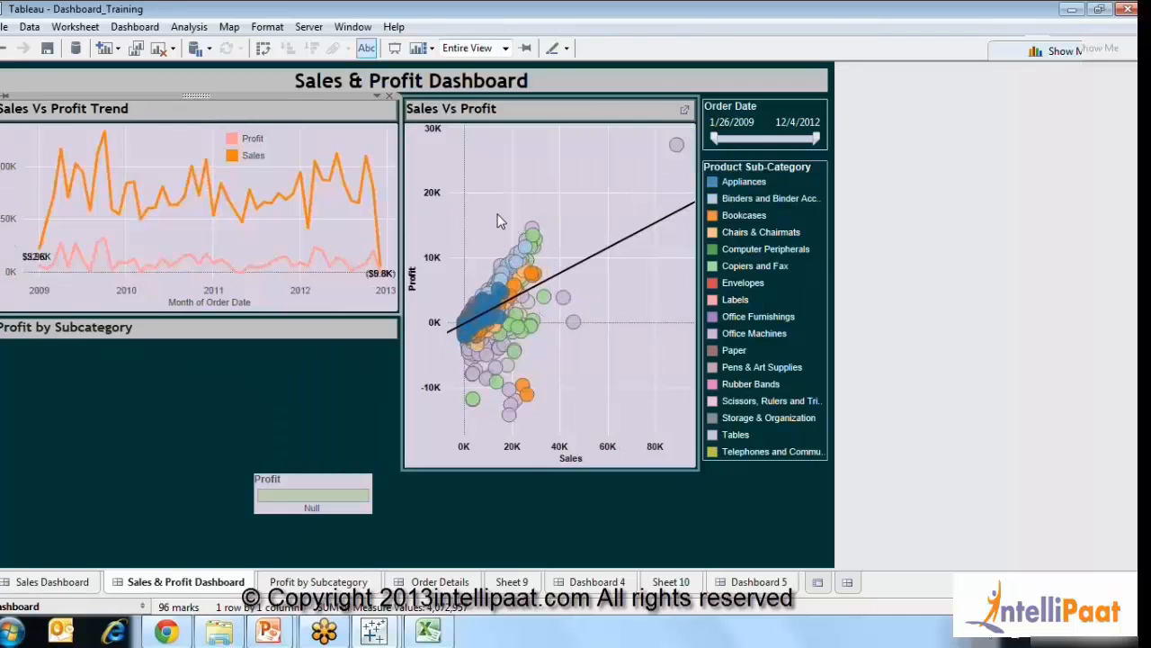
left_click_drag(497, 215, 557, 280)
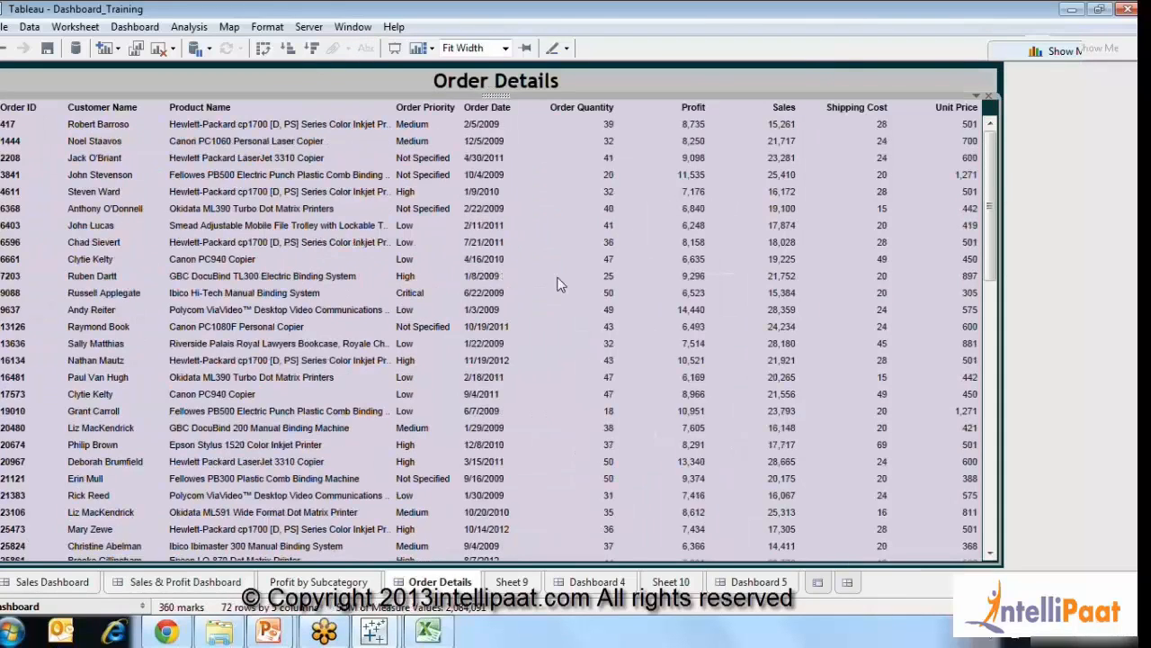
left_click_drag(997, 200, 993, 167)
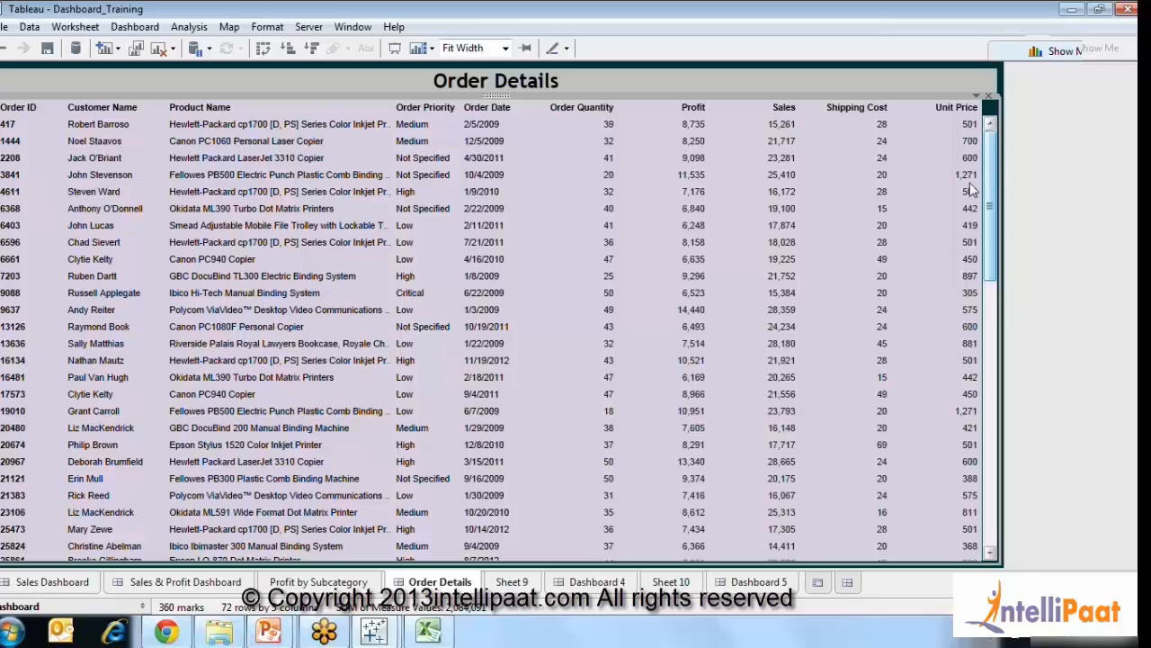
Inspect the Sales by Region and Sales by Product Category charts on the Sales Dashboard, and open Sheet 10.
left_click(73, 582)
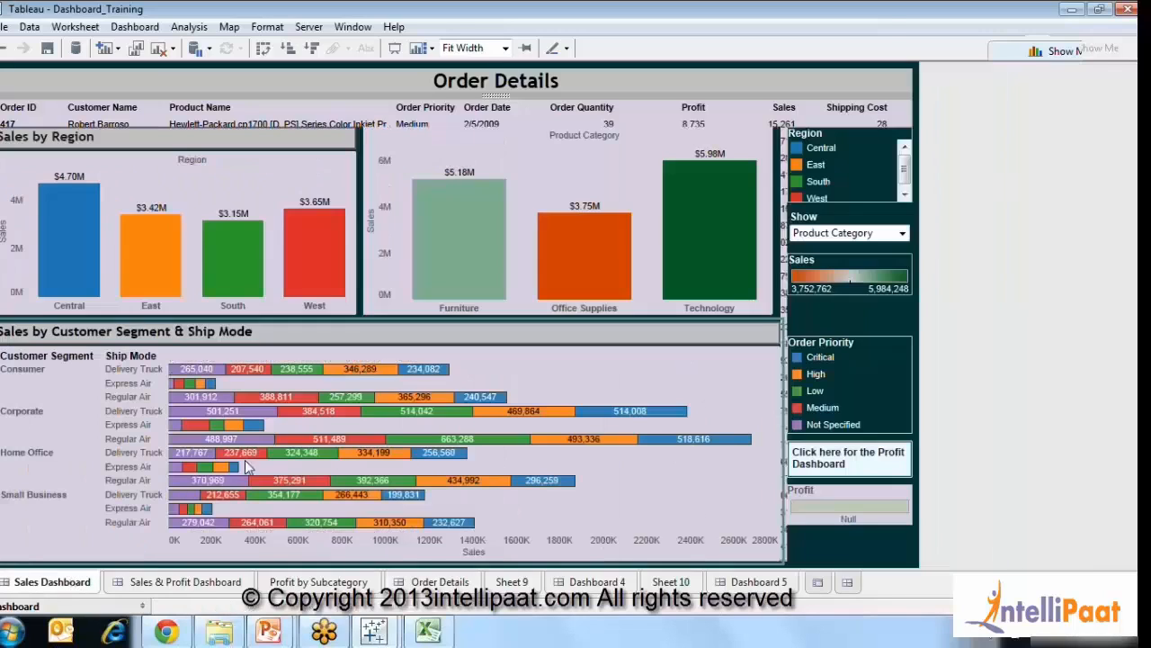
mouse_move(185, 231)
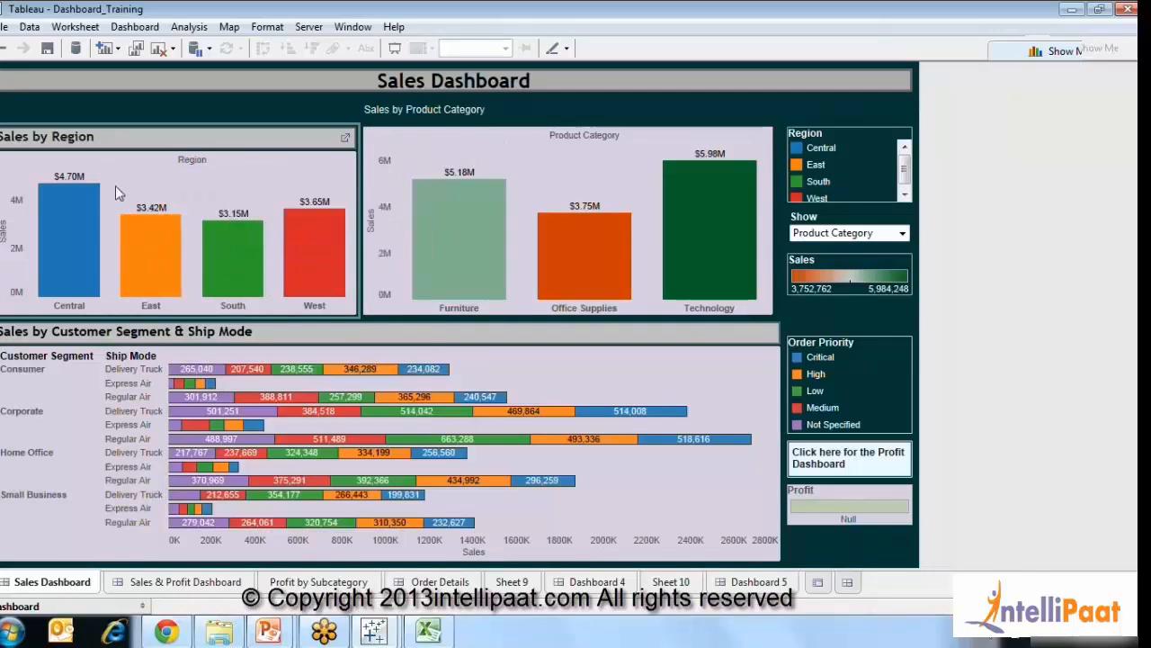
mouse_move(83, 275)
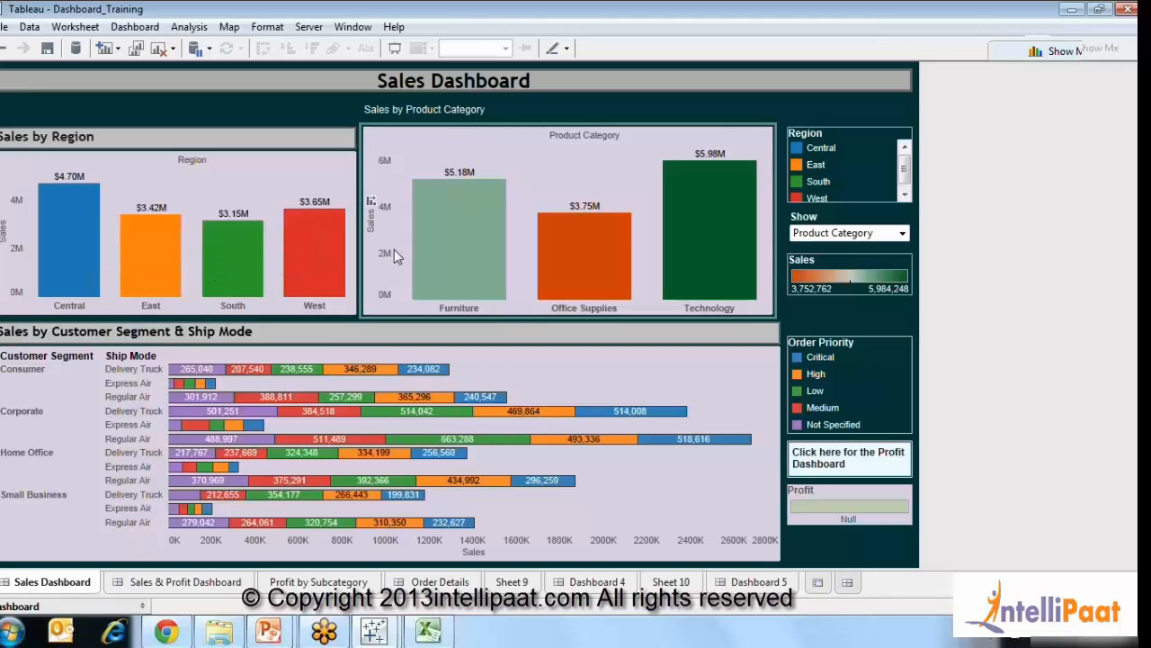
mouse_move(486, 247)
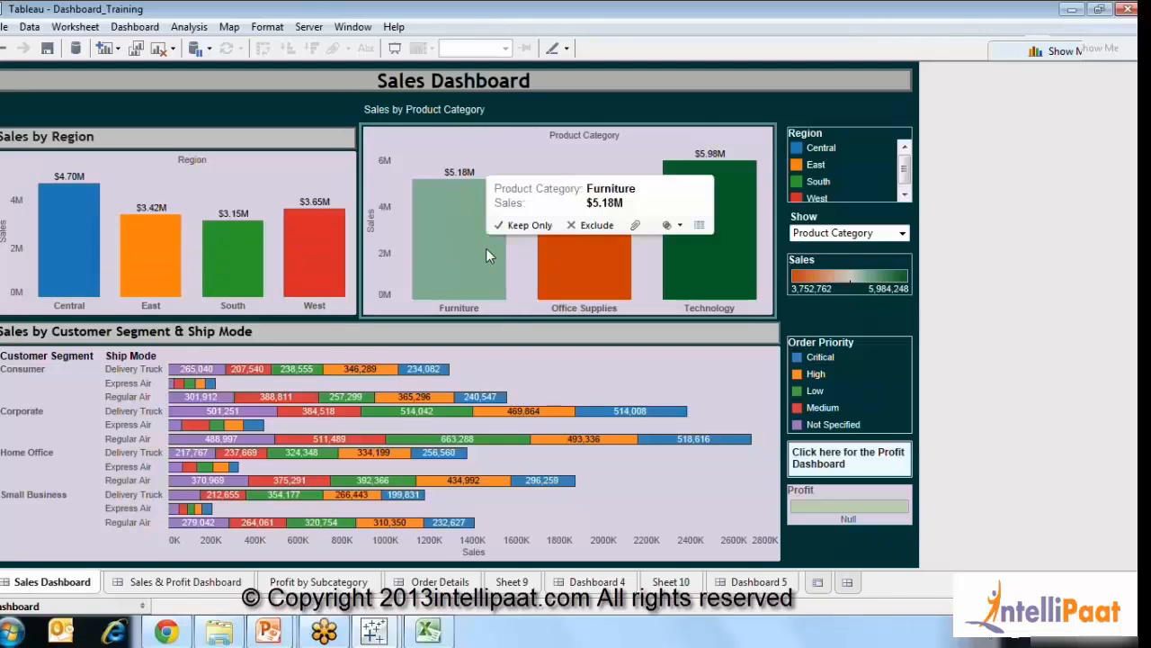
left_click(472, 151)
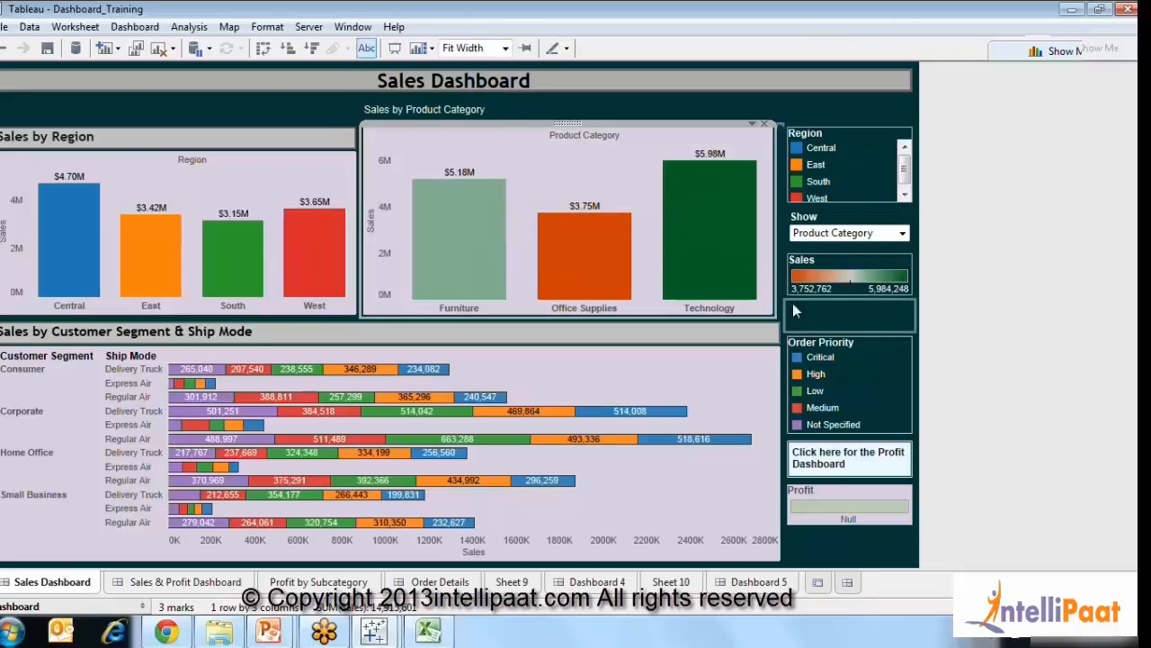
left_click(821, 306)
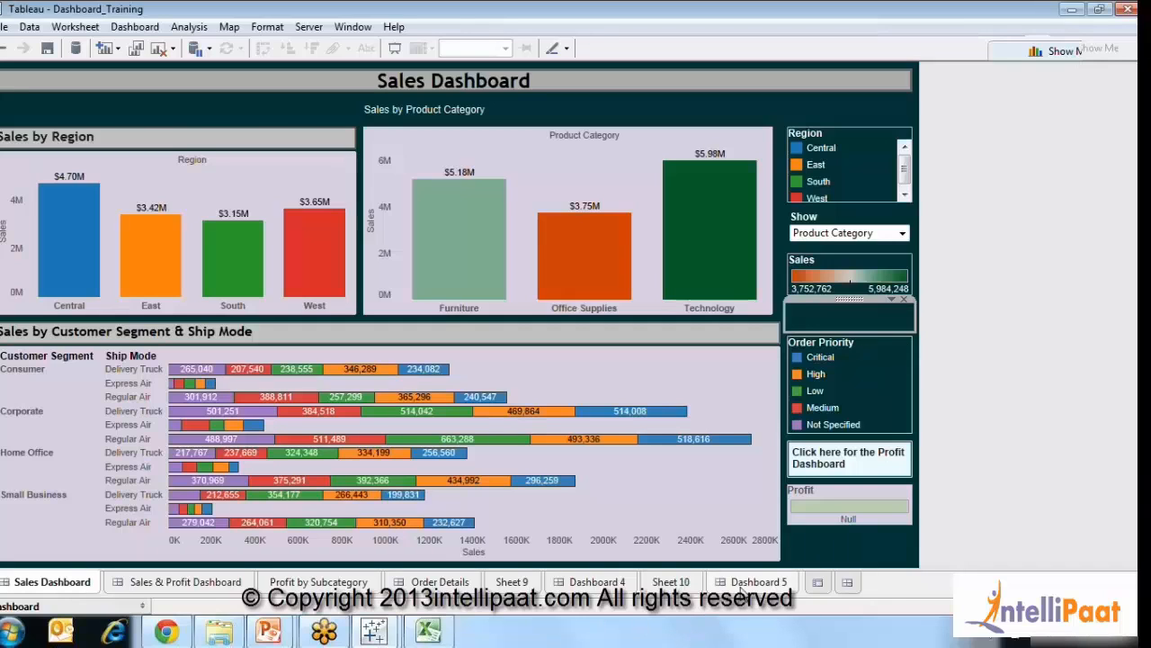
left_click(673, 582)
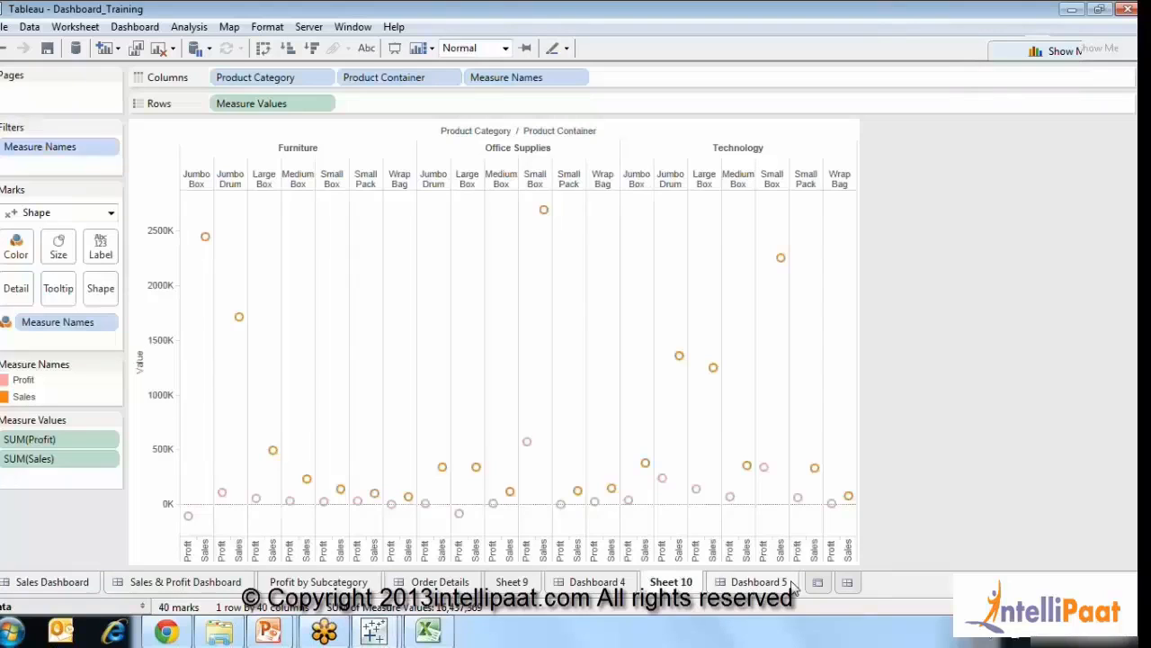
Add a new worksheet, show the data pane, and start creating a set from the Customer Name dimension.
left_click(820, 583)
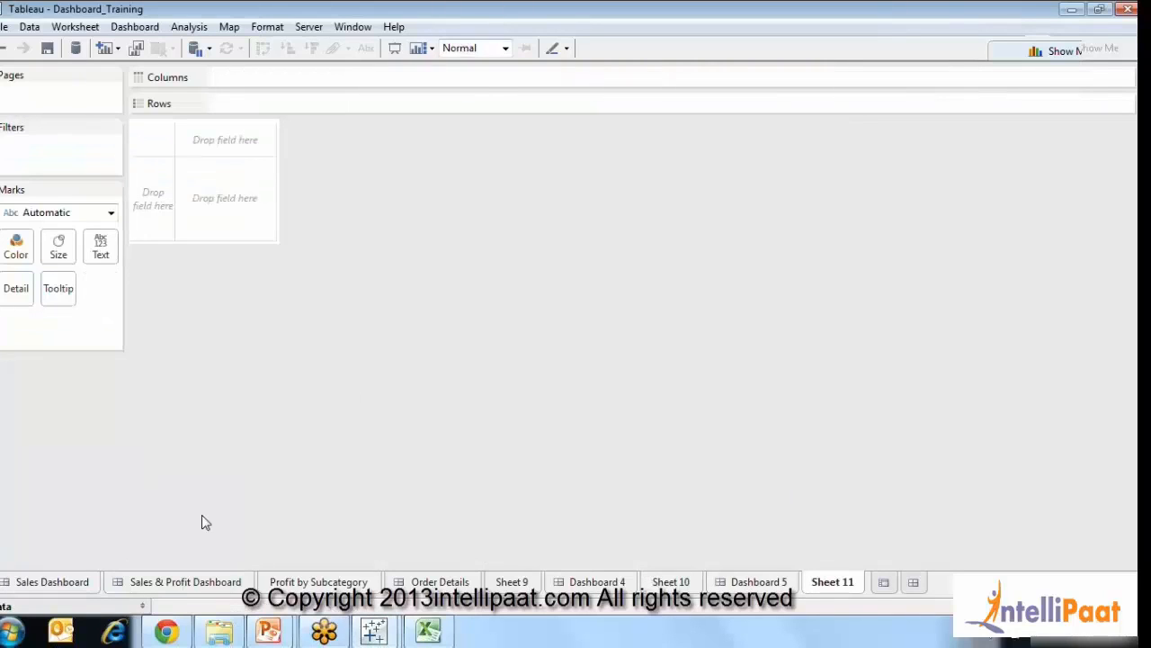
left_click(142, 605)
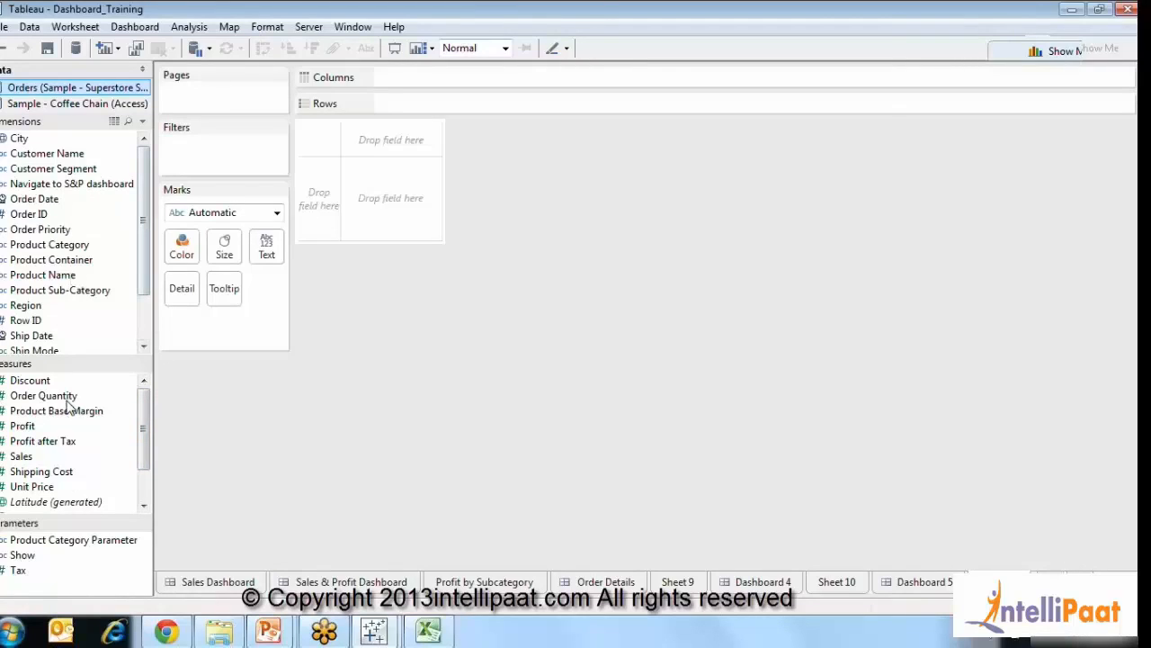
left_click(20, 457)
left_click(36, 157)
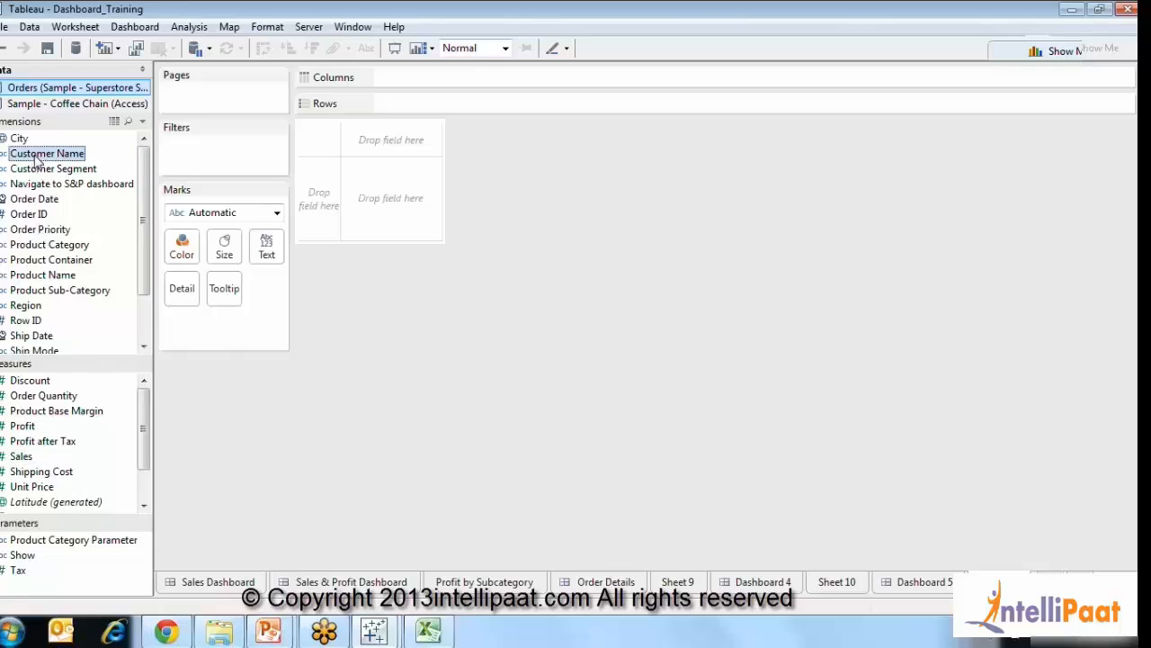
right_click(36, 157)
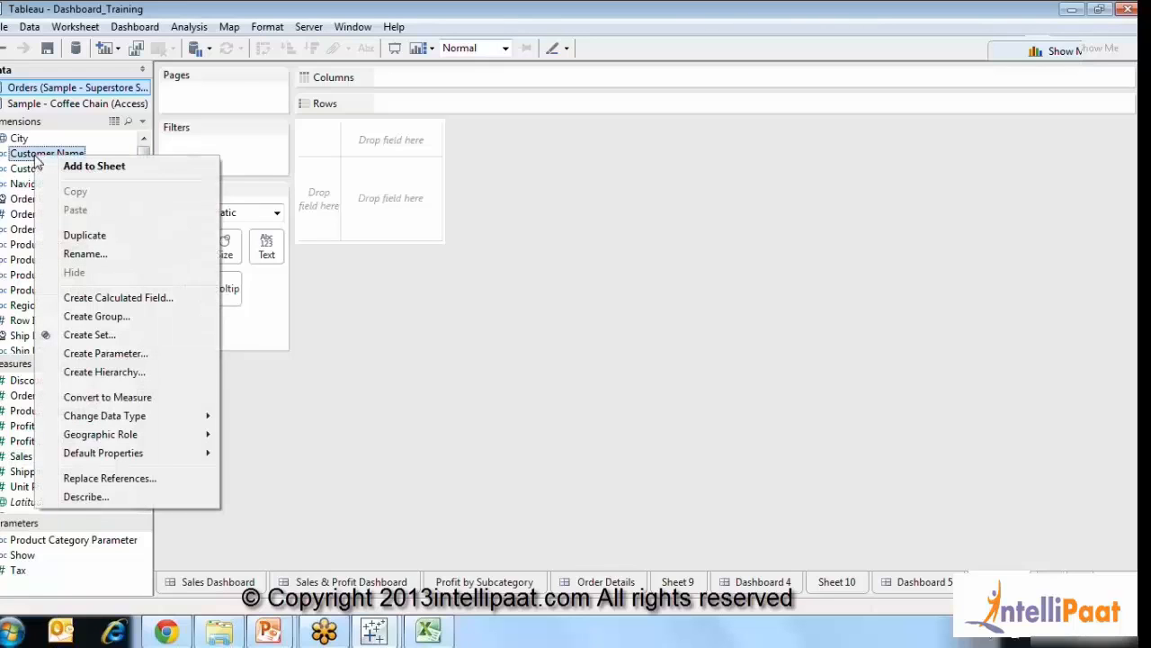
left_click(85, 335)
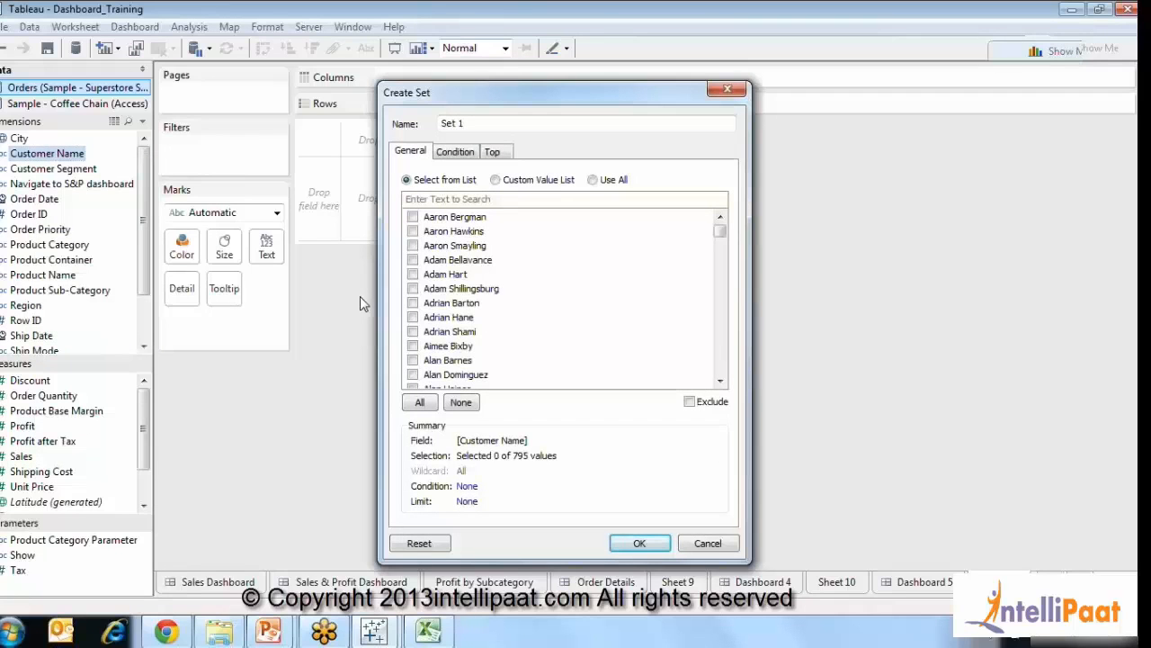
Go to the condition settings of the new set and name the set sales set1.
left_click(454, 153)
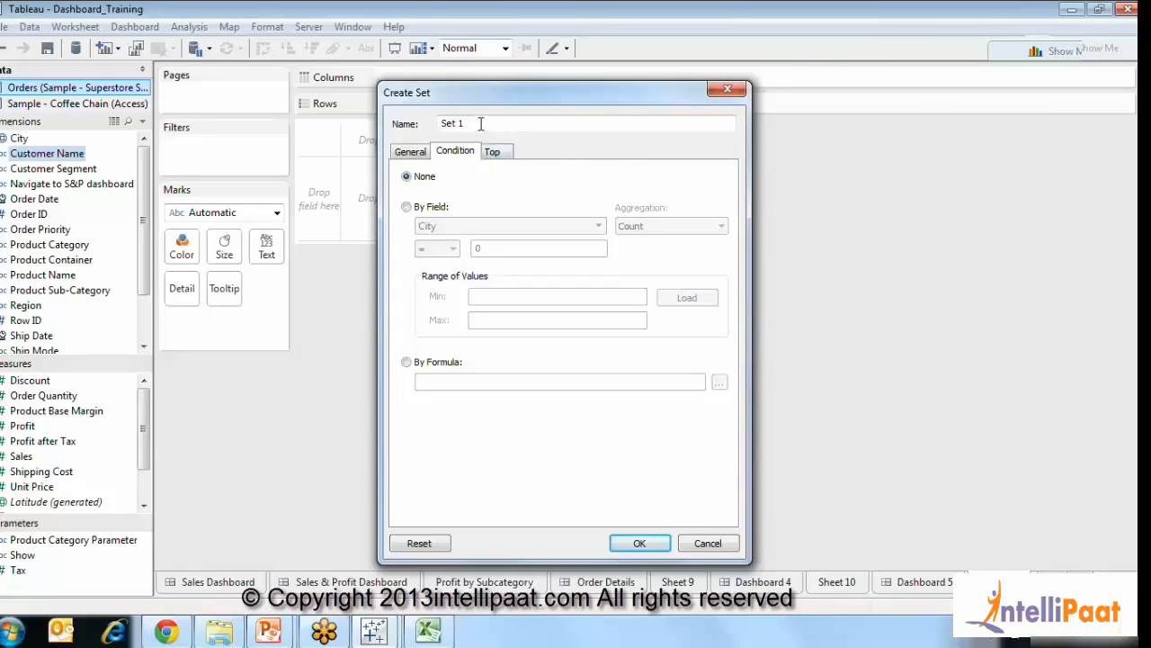
left_click_drag(478, 121, 422, 124)
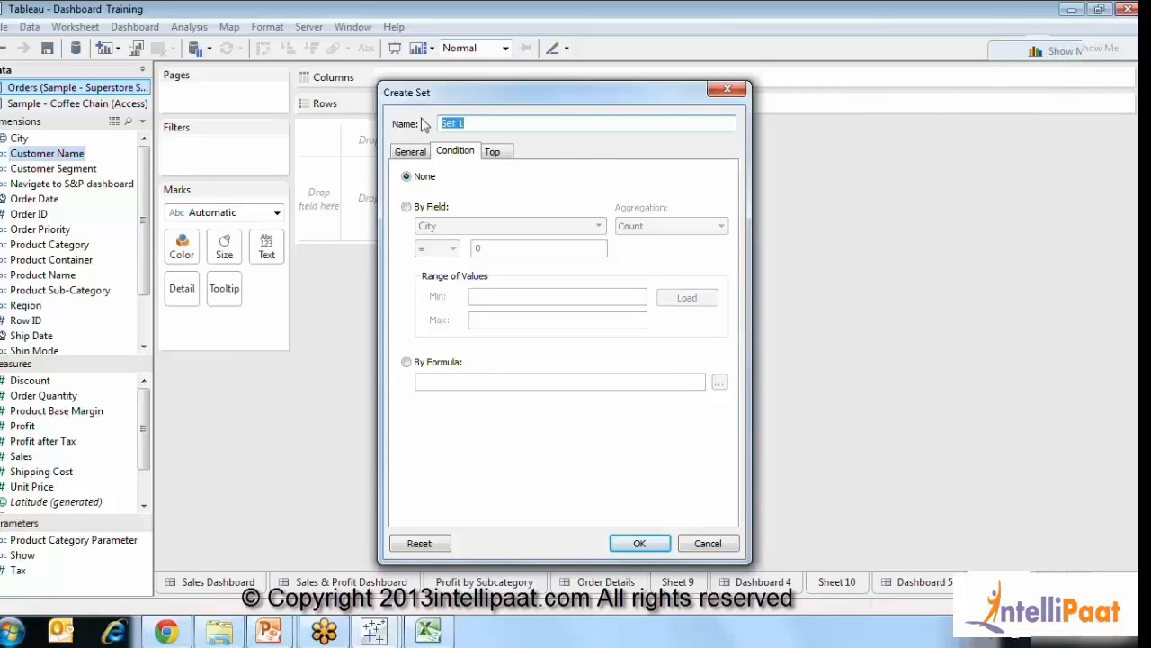
type("sales ")
type("sewt")
key("BackSpace")
key("BackSpace")
type("t1")
Limit the set to customers whose sum of Sales is greater than 100,000, and create it.
left_click(407, 207)
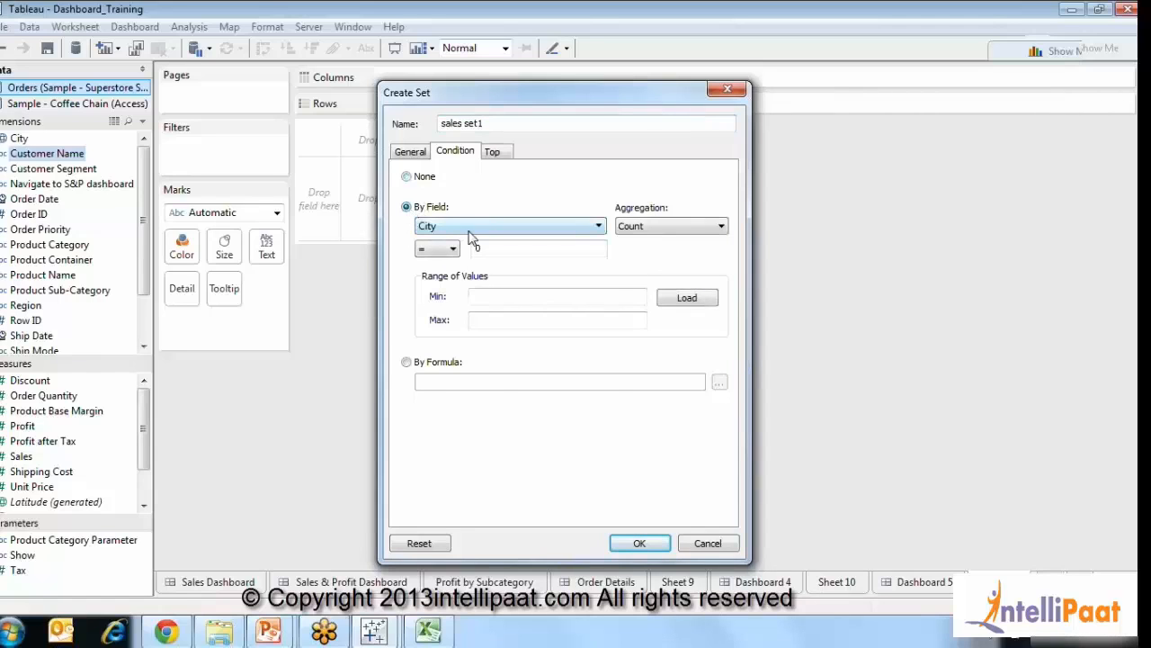
left_click(473, 229)
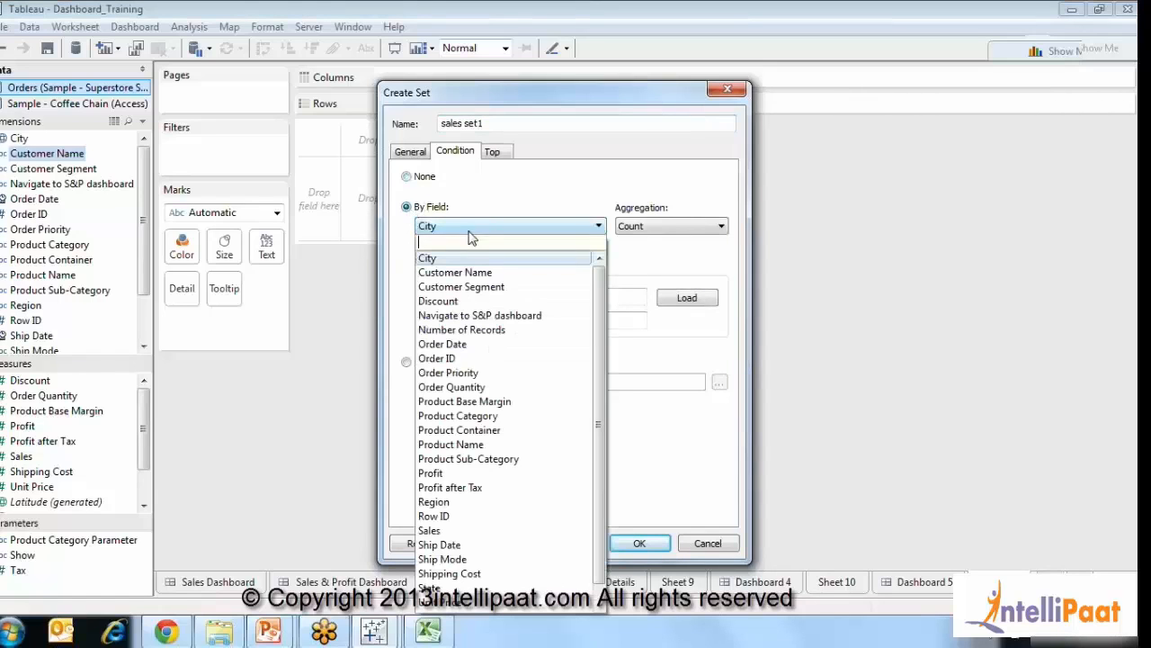
left_click(433, 531)
left_click(453, 252)
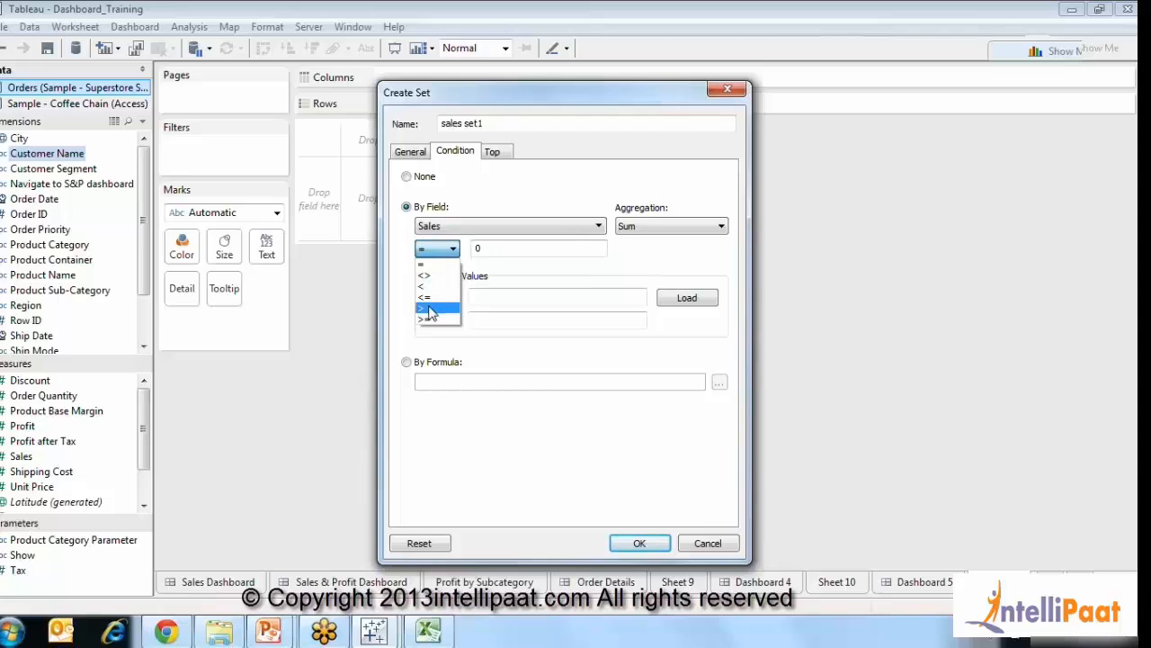
left_click(430, 310)
left_click(510, 246)
type("1000000")
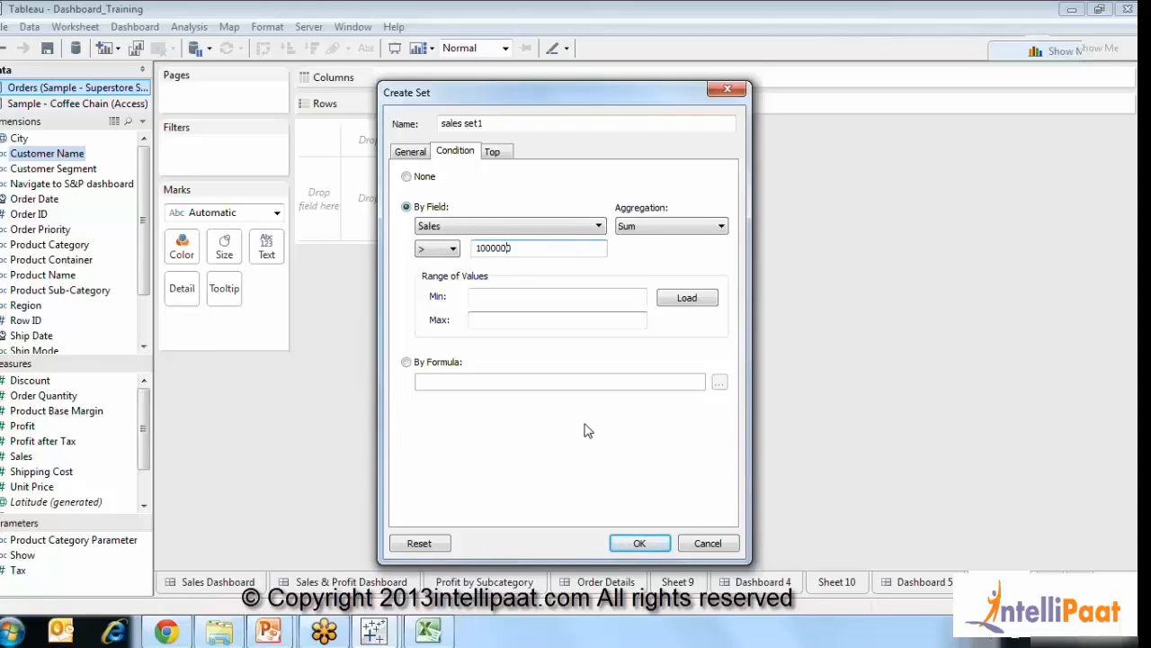
key("Delete")
left_click(637, 545)
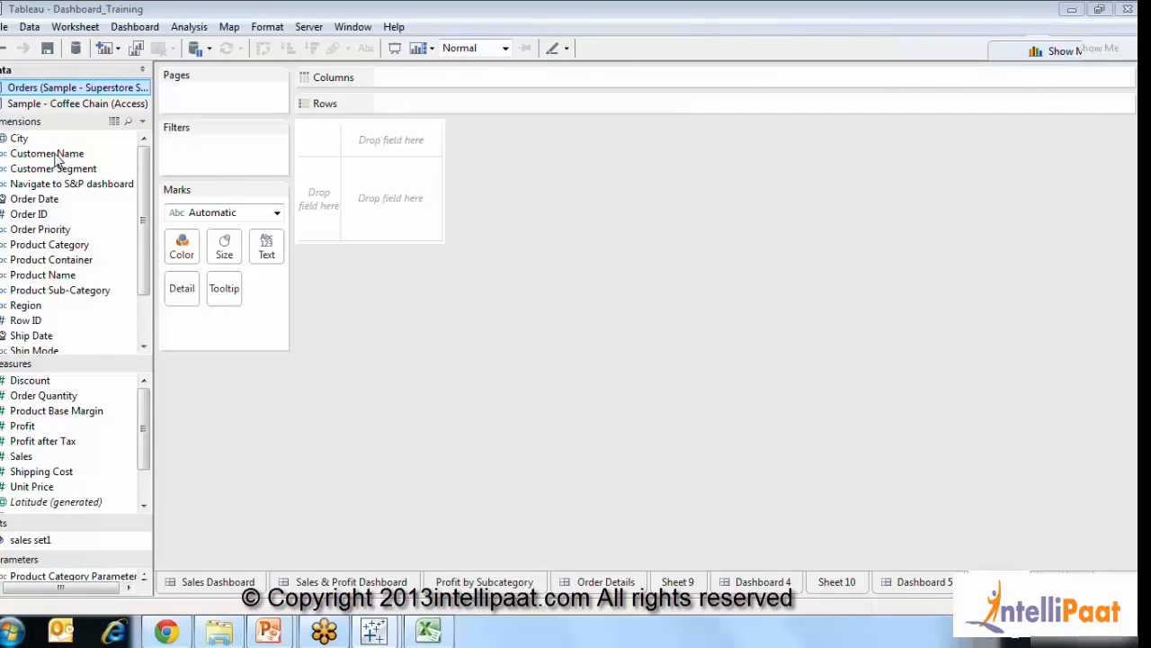
Build a text table of Sales by Customer Name in rows, filtered by sales set1.
left_click_drag(56, 154, 405, 103)
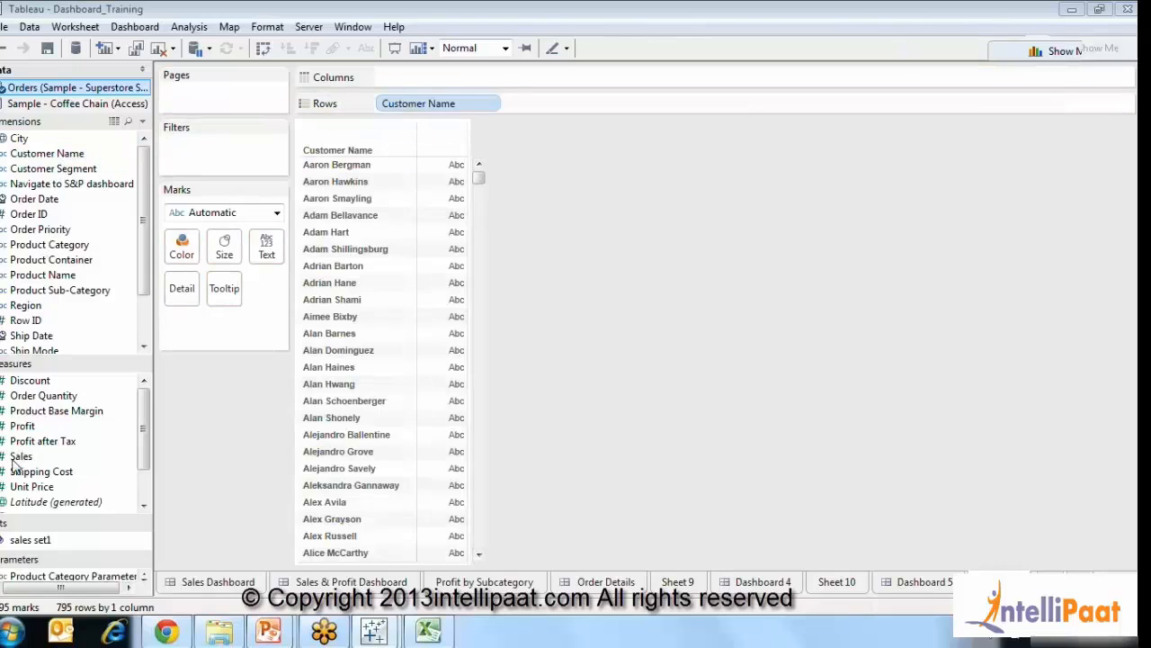
left_click_drag(21, 456, 268, 254)
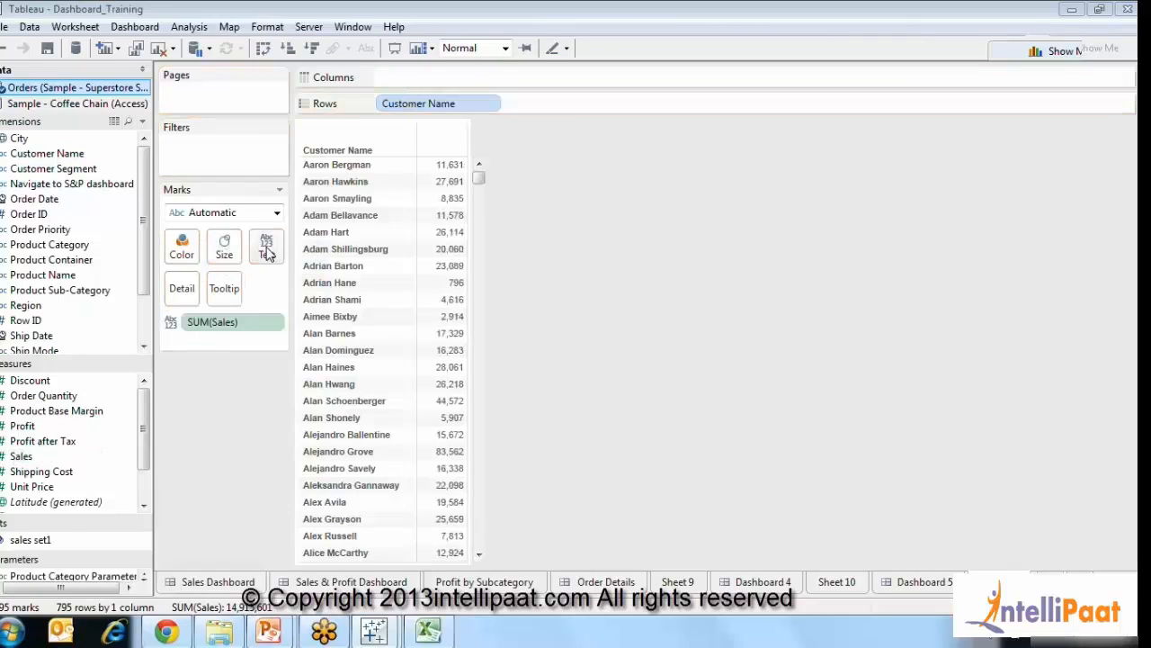
left_click_drag(45, 545, 234, 170)
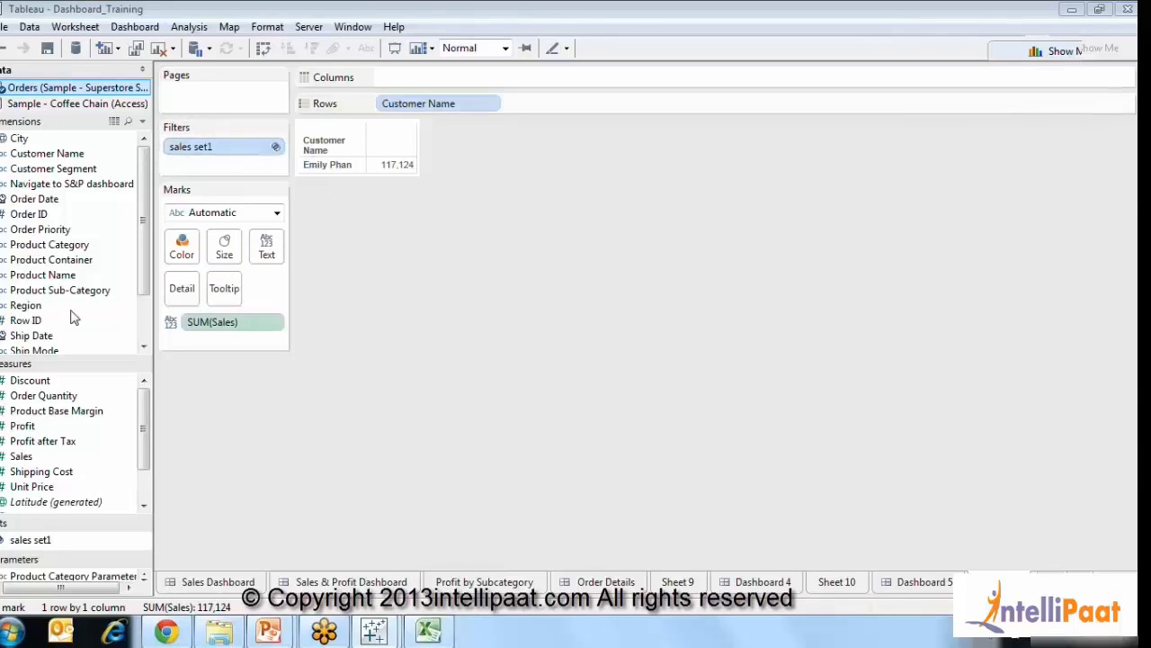
Edit sales set1 so its condition is a sum of Sales greater than 10,000.
right_click(25, 540)
left_click(63, 350)
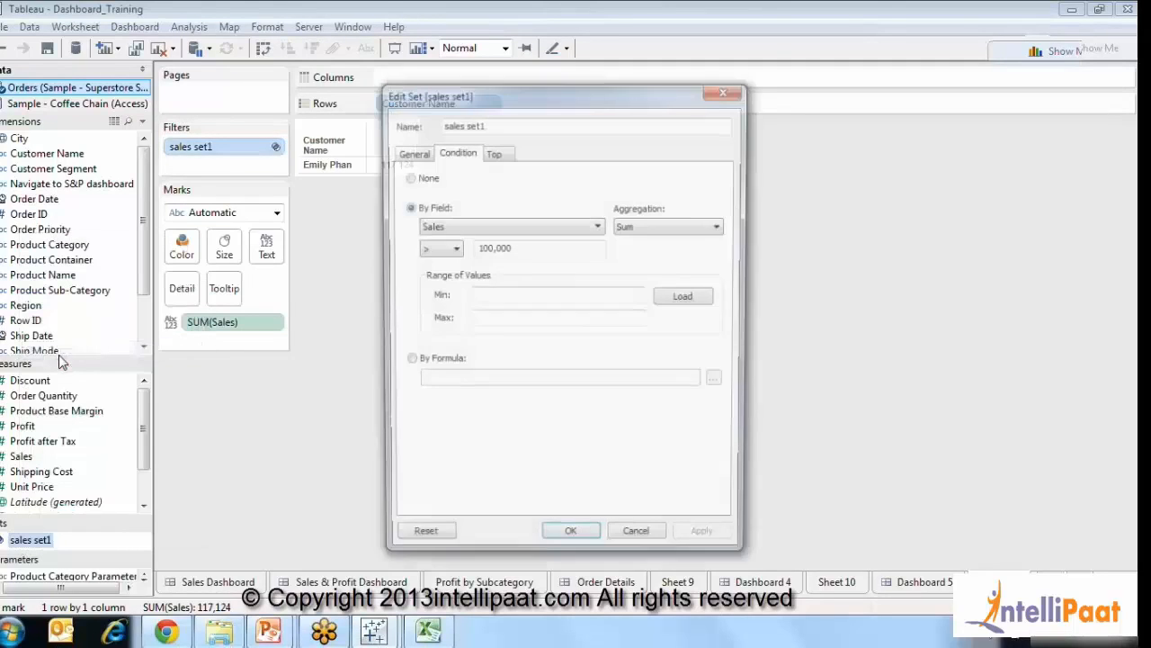
left_click(505, 249)
key("BackSpace")
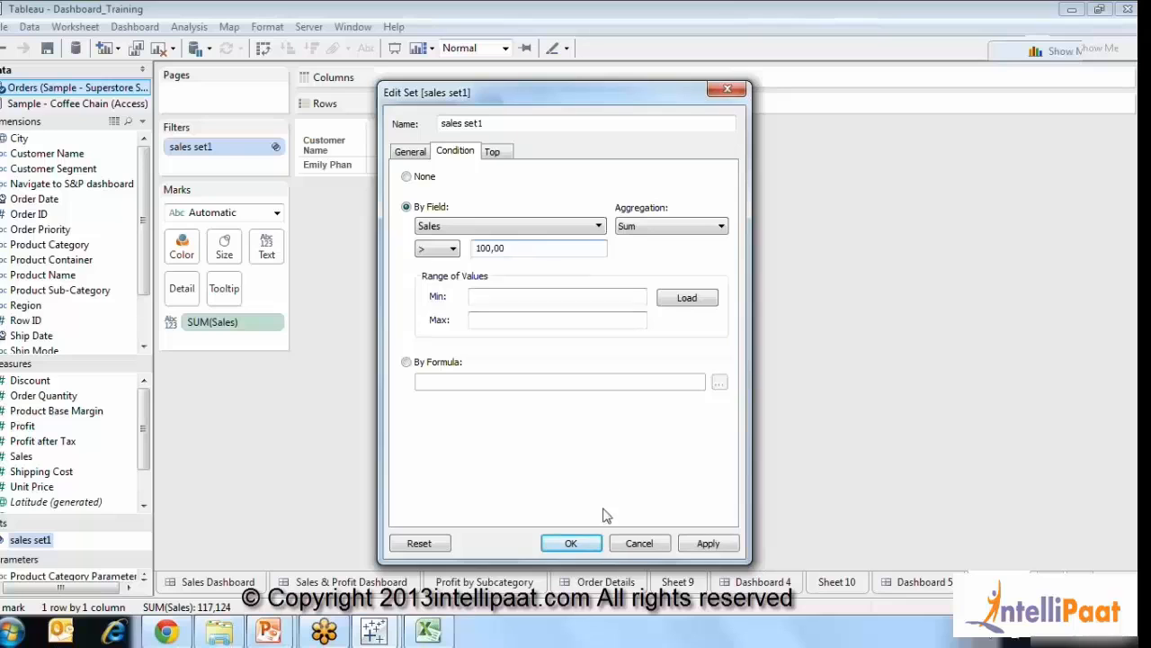
left_click(702, 542)
left_click(572, 543)
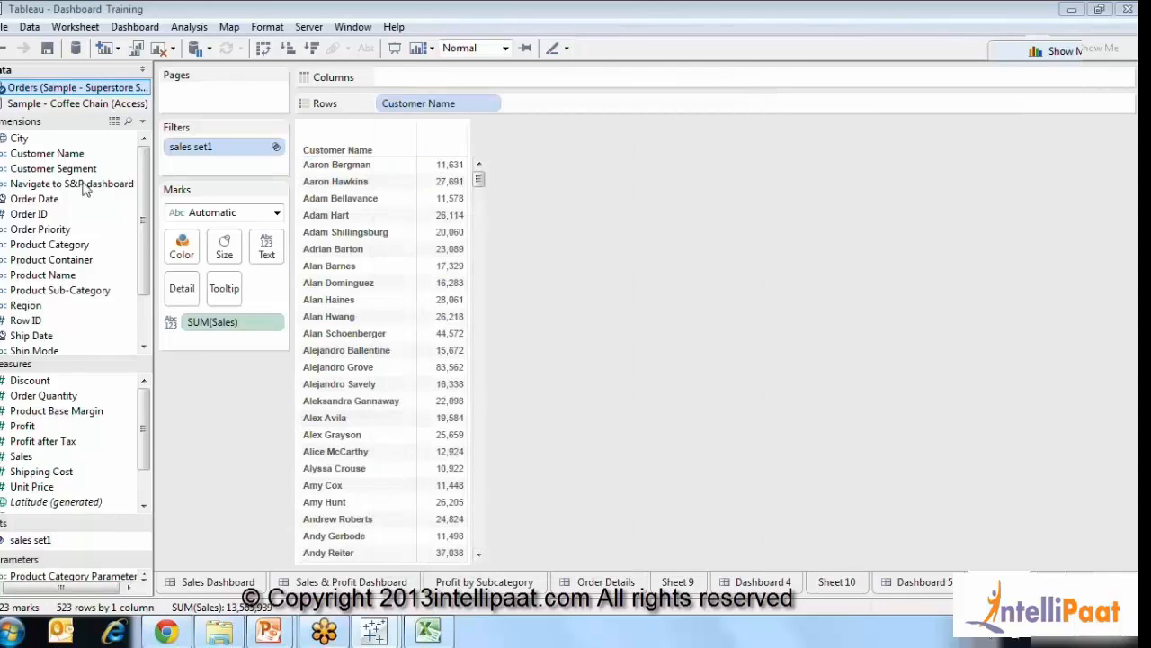
Start a second Customer Name set with the condition that the sum of Profit is greater than 1000.
right_click(43, 155)
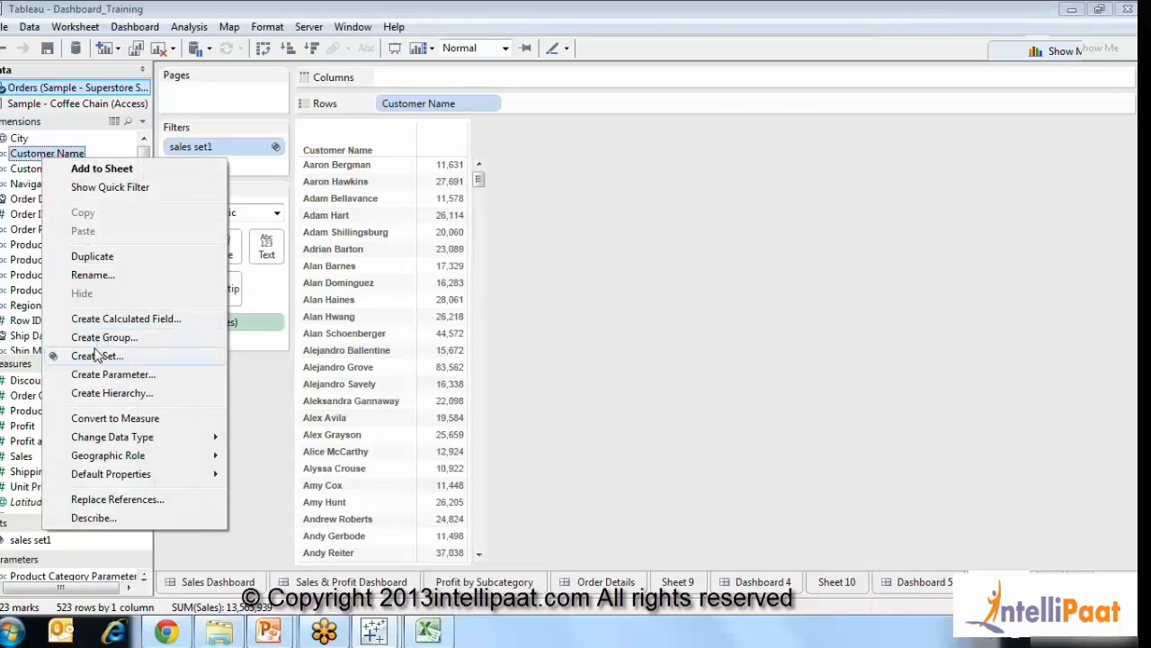
left_click(95, 355)
left_click(473, 159)
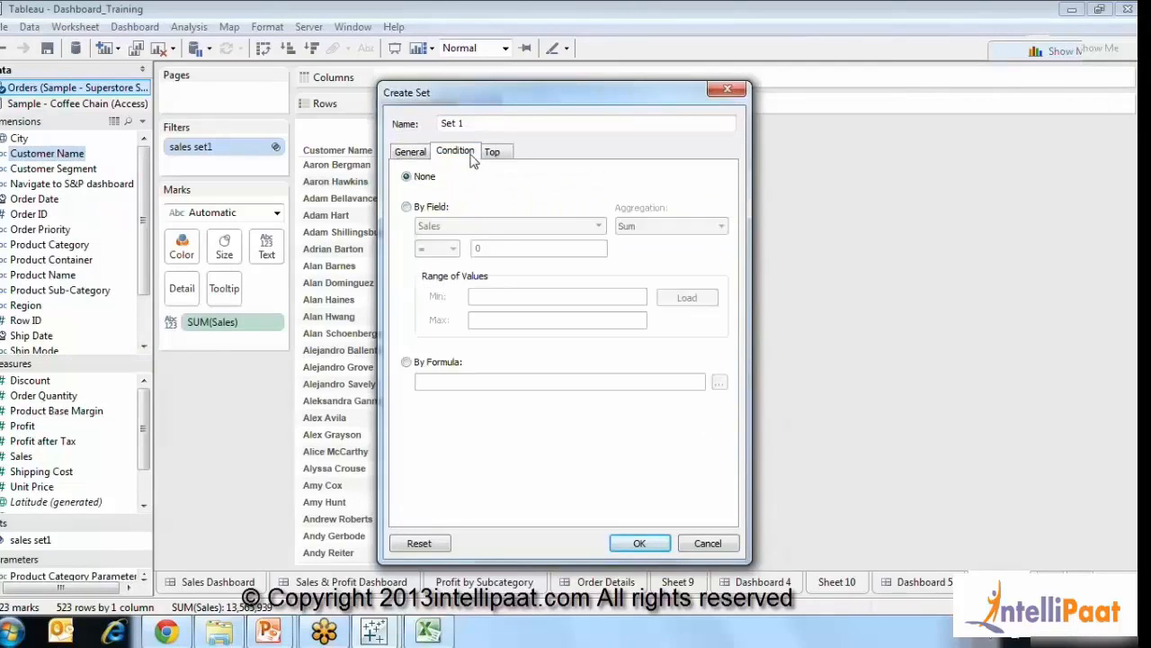
left_click(406, 207)
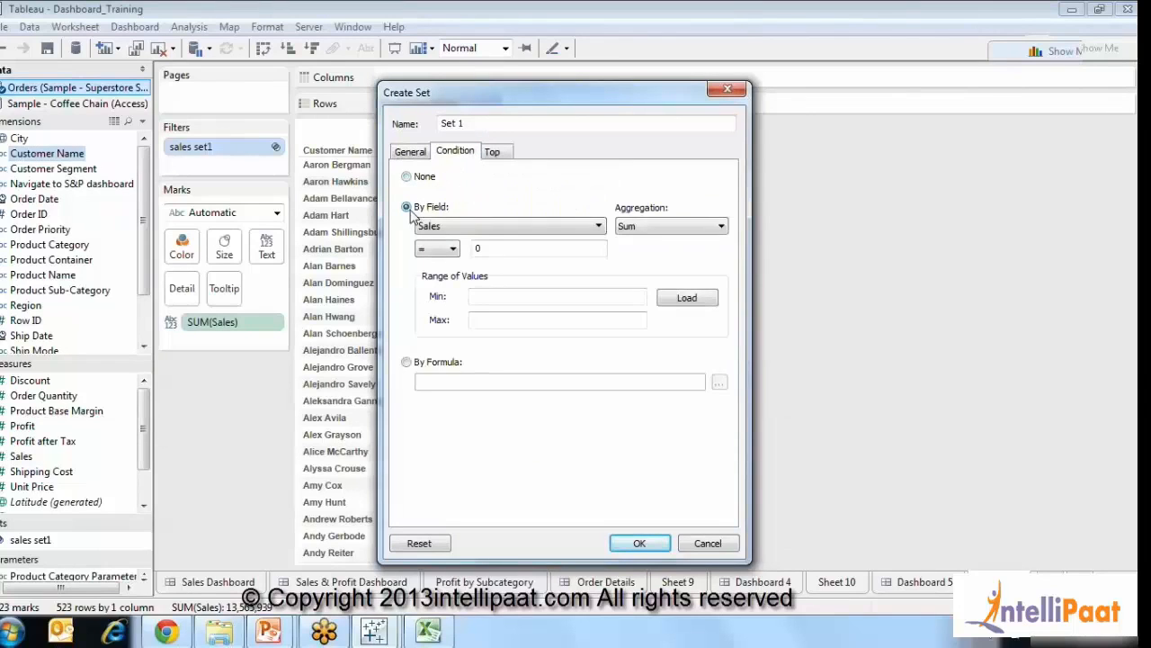
left_click(531, 227)
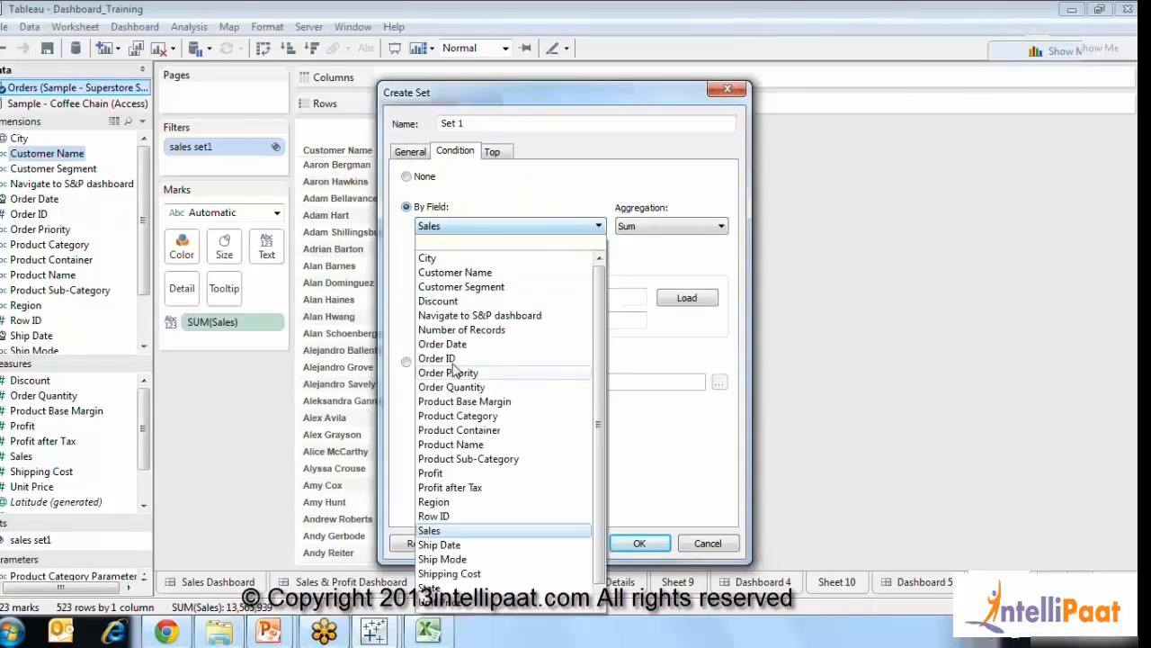
left_click(441, 472)
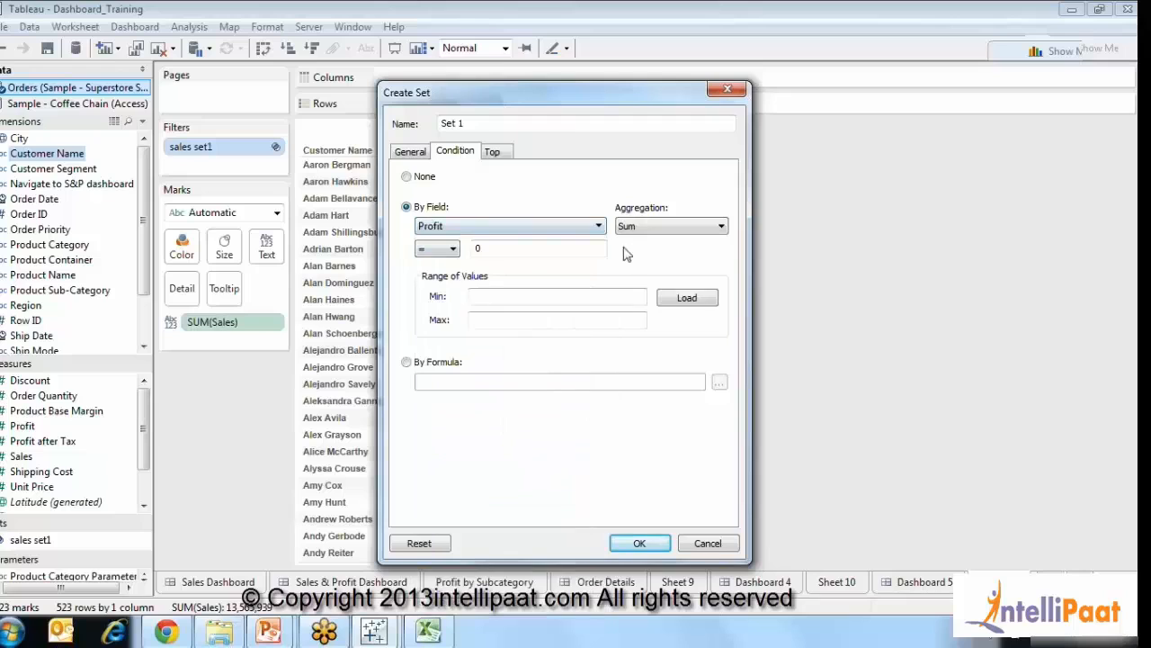
left_click(442, 249)
left_click(441, 309)
left_click_drag(500, 251, 464, 250)
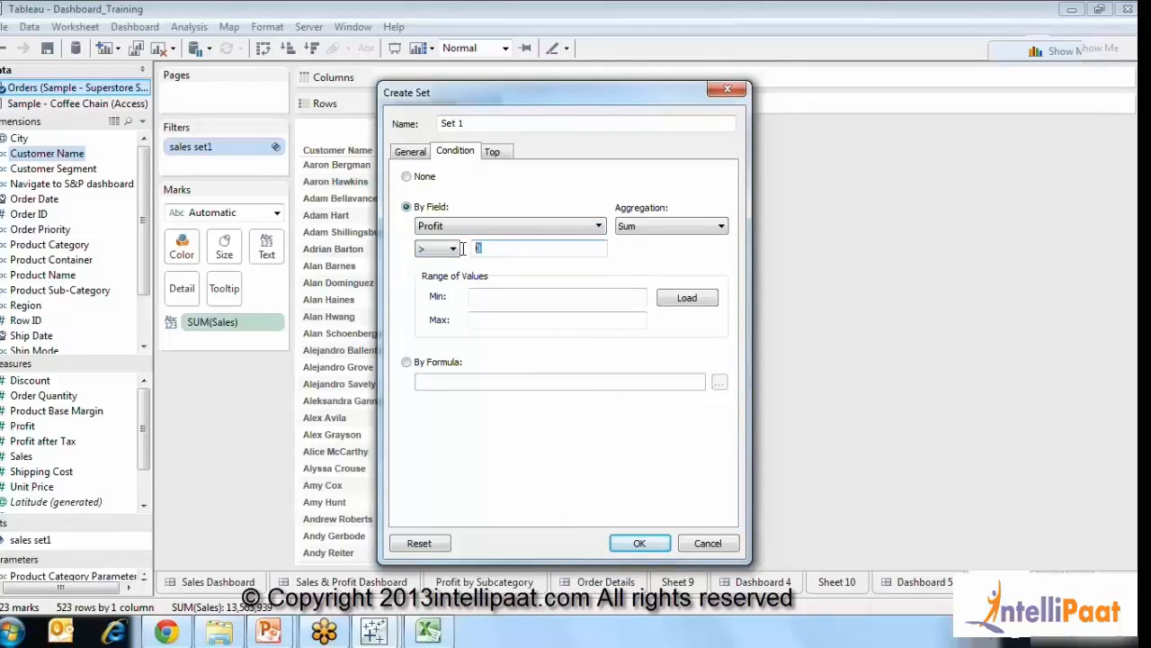
type("1000")
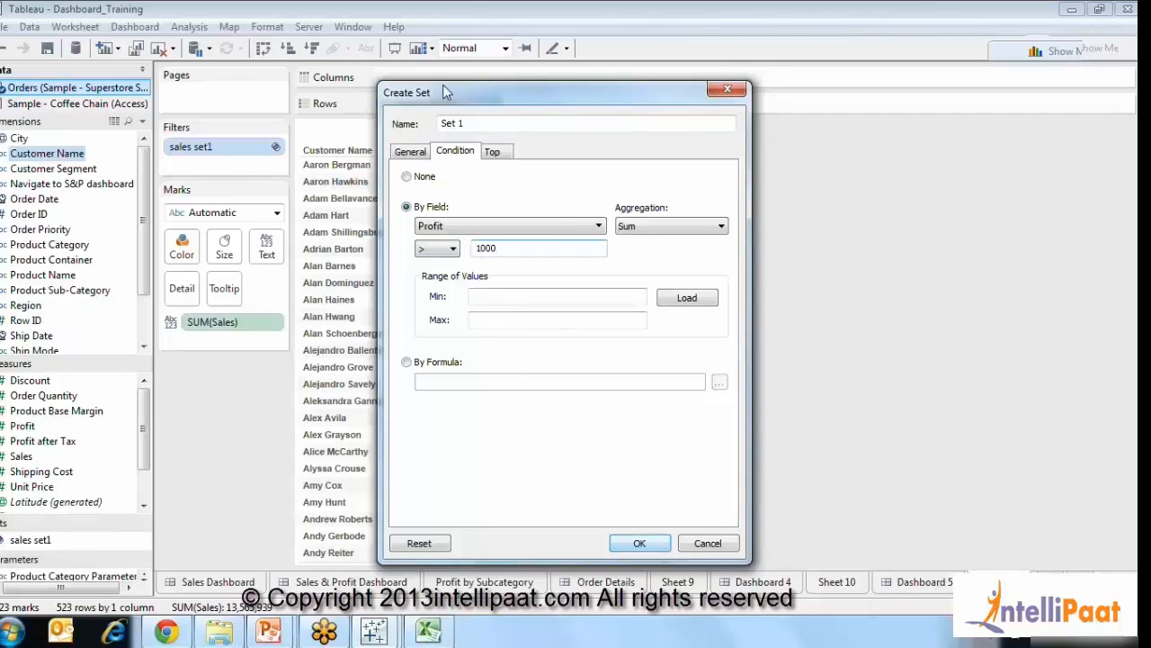
Name the second set Profit set and create it.
triple_click(476, 125)
type("P")
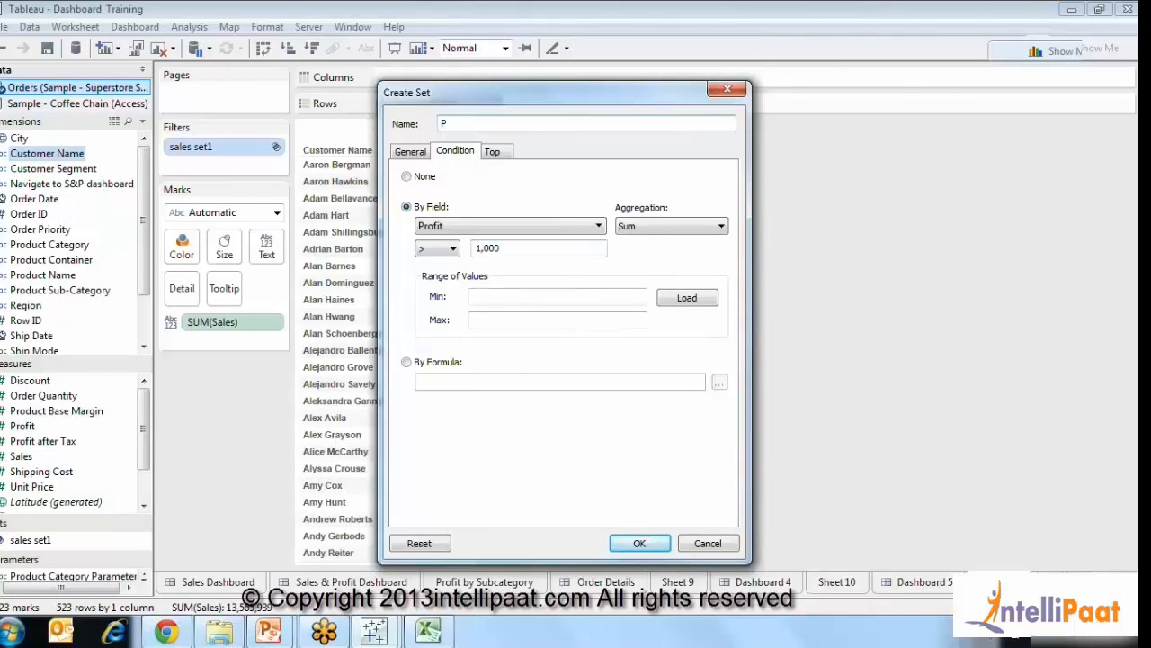
type("rofit set")
left_click(641, 543)
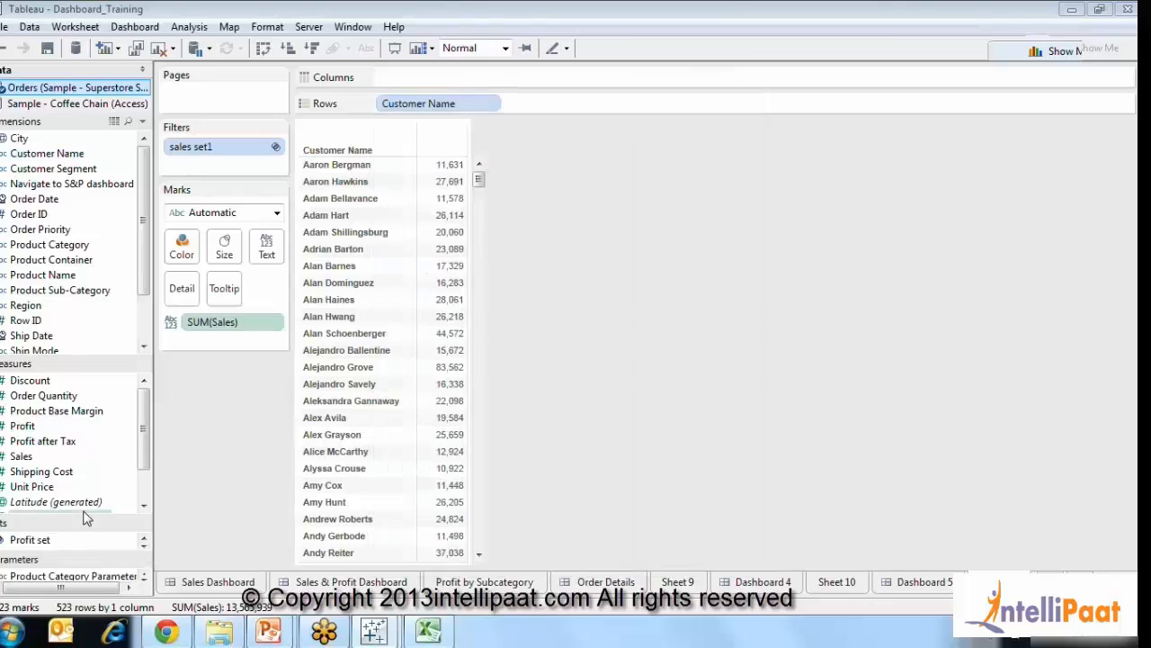
Enlarge the Sets area of the data pane and remove the sales set1 filter from the worksheet.
left_click_drag(90, 521, 91, 424)
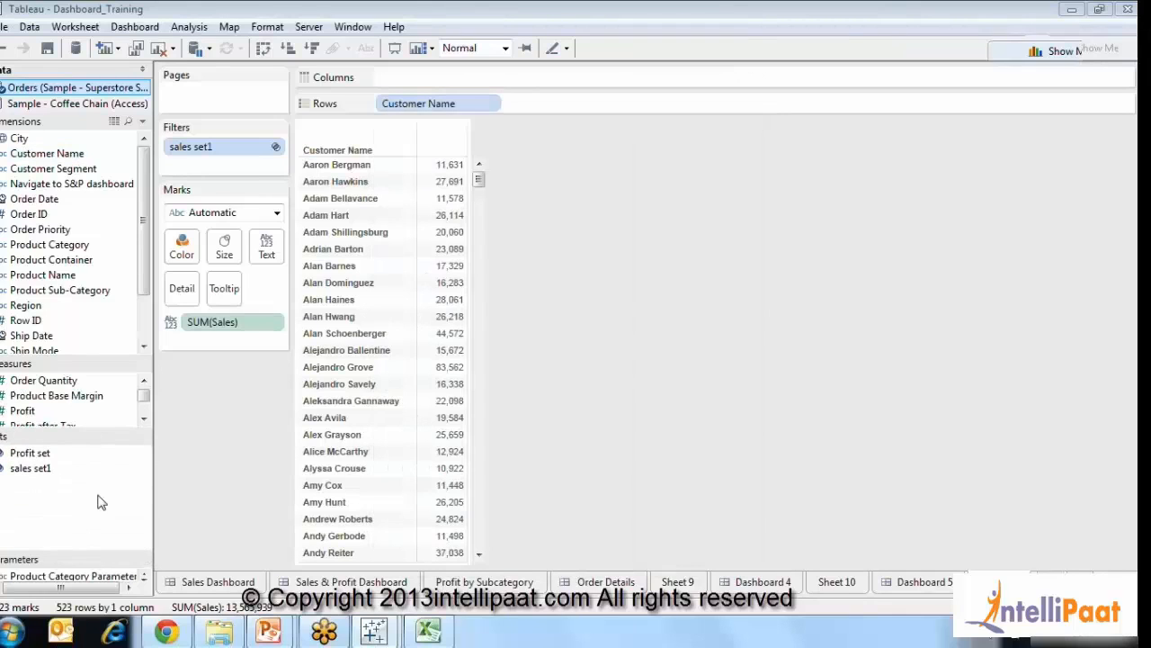
left_click_drag(229, 147, 789, 246)
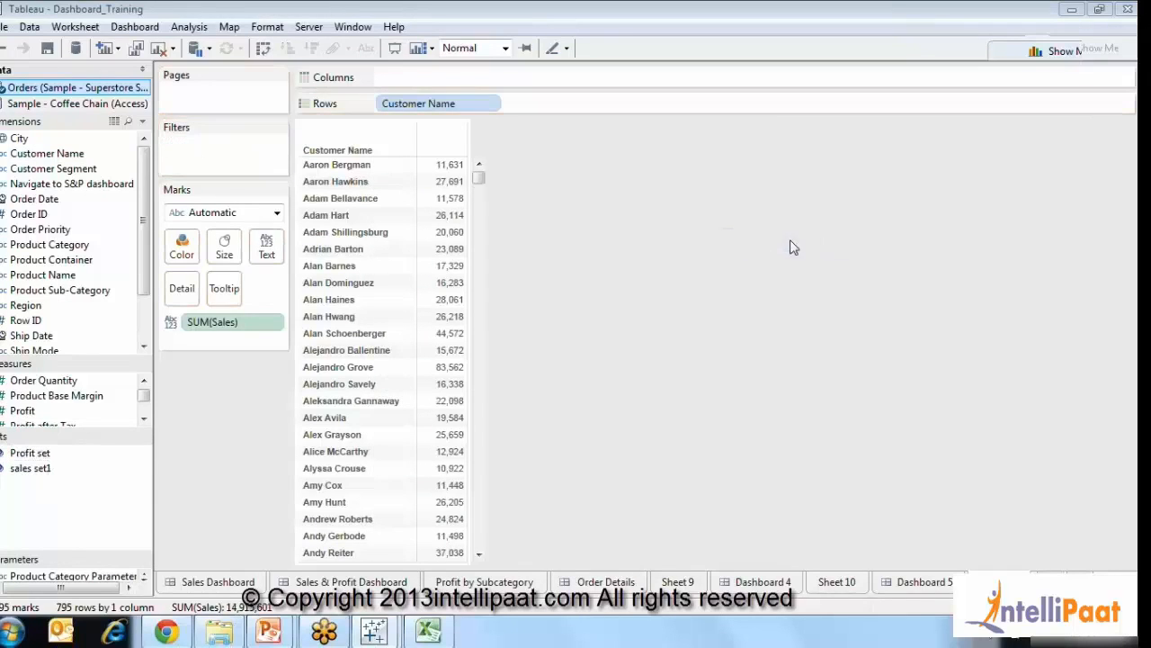
Start a combined set from Profit set and name it Sales>10000&Profit>1000.
right_click(29, 453)
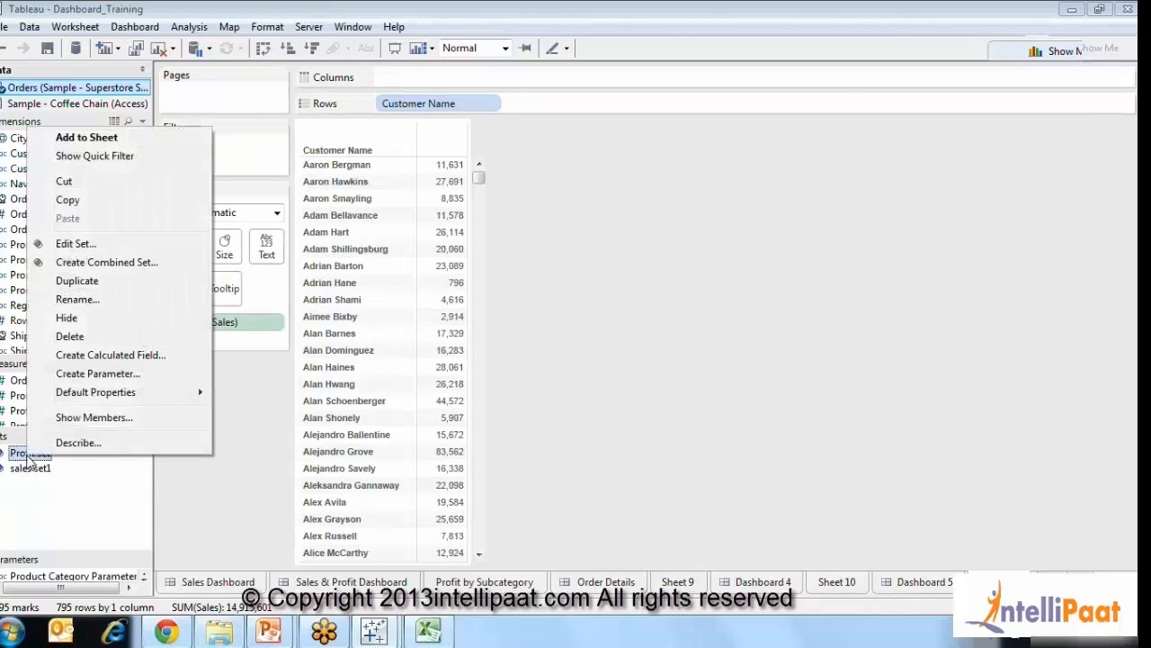
left_click(126, 261)
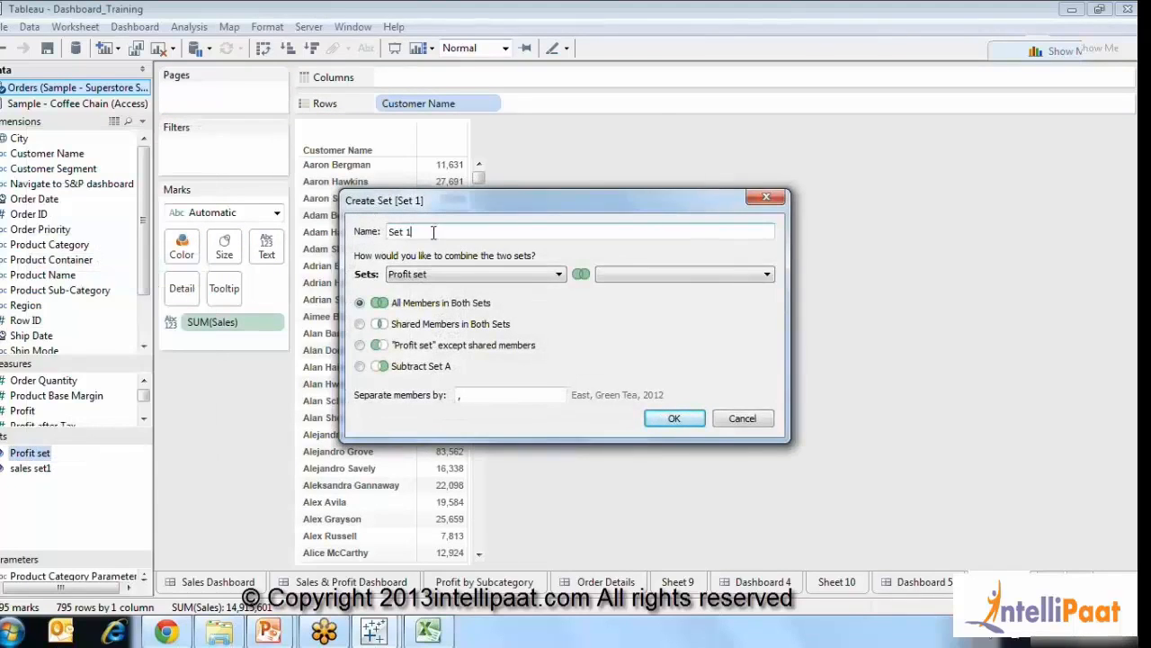
key("BackSpace")
key("BackSpace")
key("BackSpace")
key("BackSpace")
key("BackSpace")
type("sale")
key("BackSpace")
key("BackSpace")
key("BackSpace")
key("BackSpace")
type("Pro")
type("fitand")
key("BackSpace")
key("BackSpace")
key("BackSpace")
type("&Sales")
left_click_drag(454, 233, 413, 227)
type(">1000")
key("Home")
type("Sales>10000&")
Combine Profit set with sales set1 using only their shared members, and filter the customer table by the combined set.
left_click(635, 275)
left_click(629, 288)
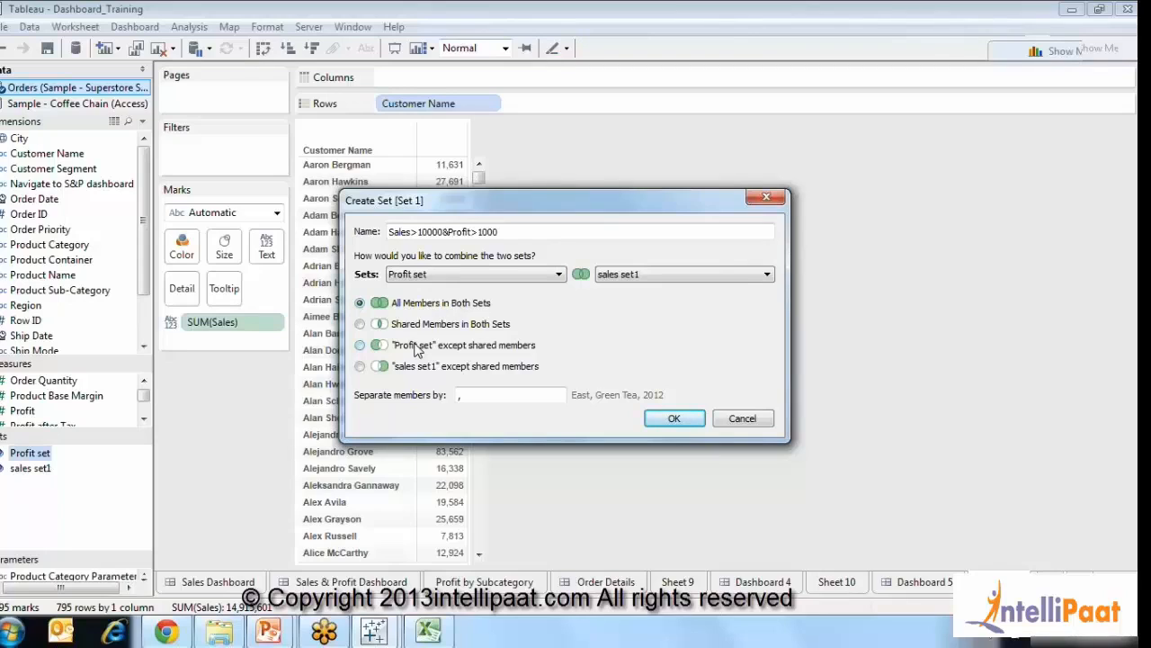
left_click(361, 324)
left_click(661, 419)
left_click_drag(115, 488, 253, 173)
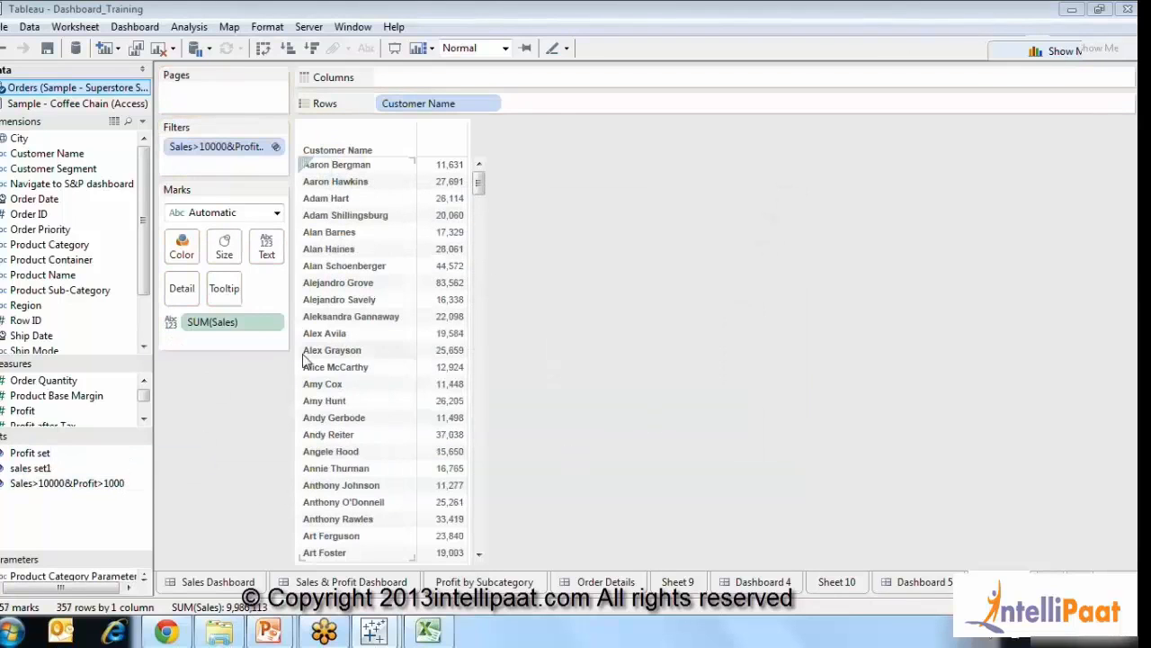
Add Profit to the customer table as text and widen the Customer Name column.
left_click(143, 418)
left_click_drag(22, 395, 268, 249)
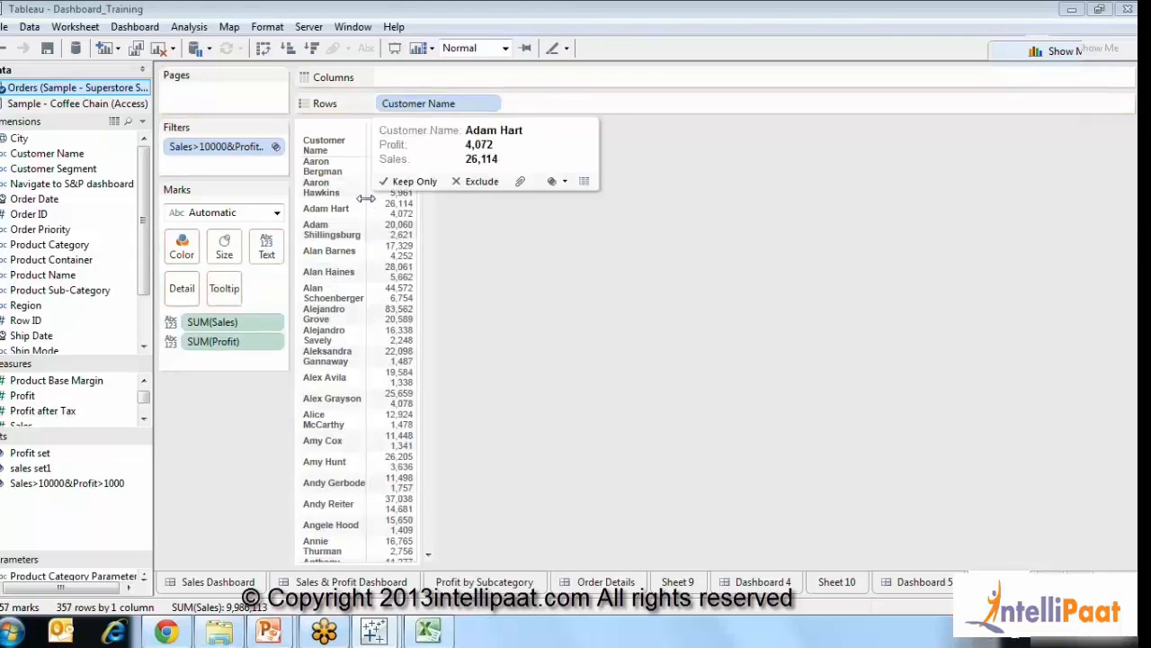
left_click_drag(366, 198, 417, 189)
mouse_move(446, 210)
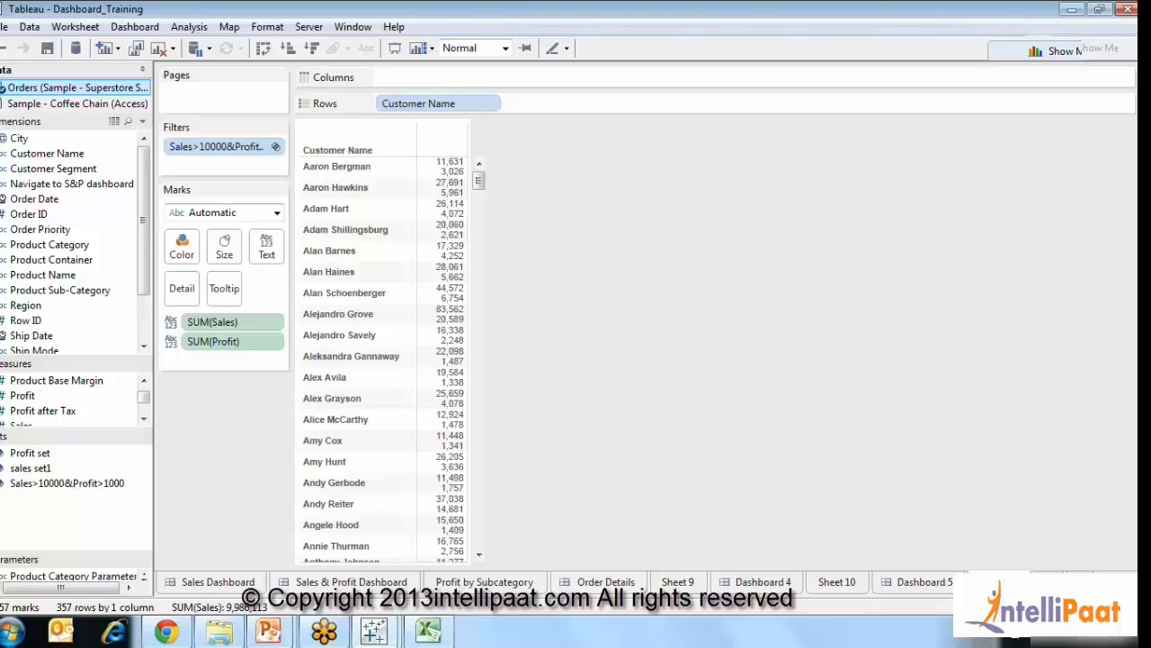
Create a new worksheet and plot Sales by year of Order Date, with the years as columns and Sales as rows.
left_click(1047, 582)
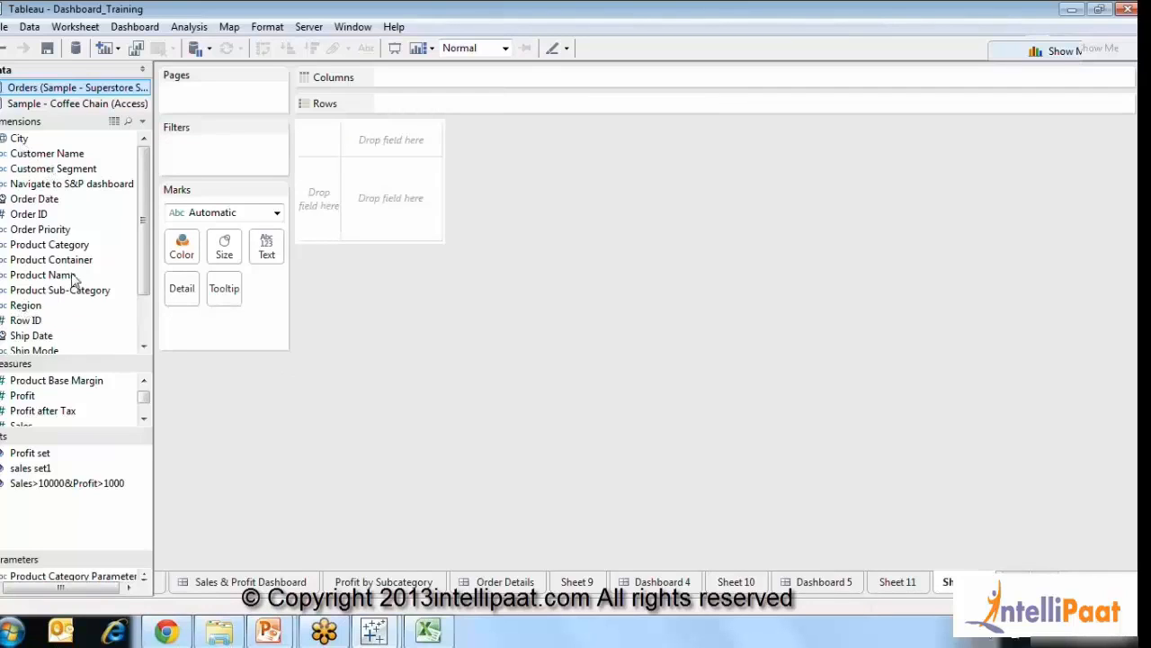
left_click_drag(45, 199, 470, 79)
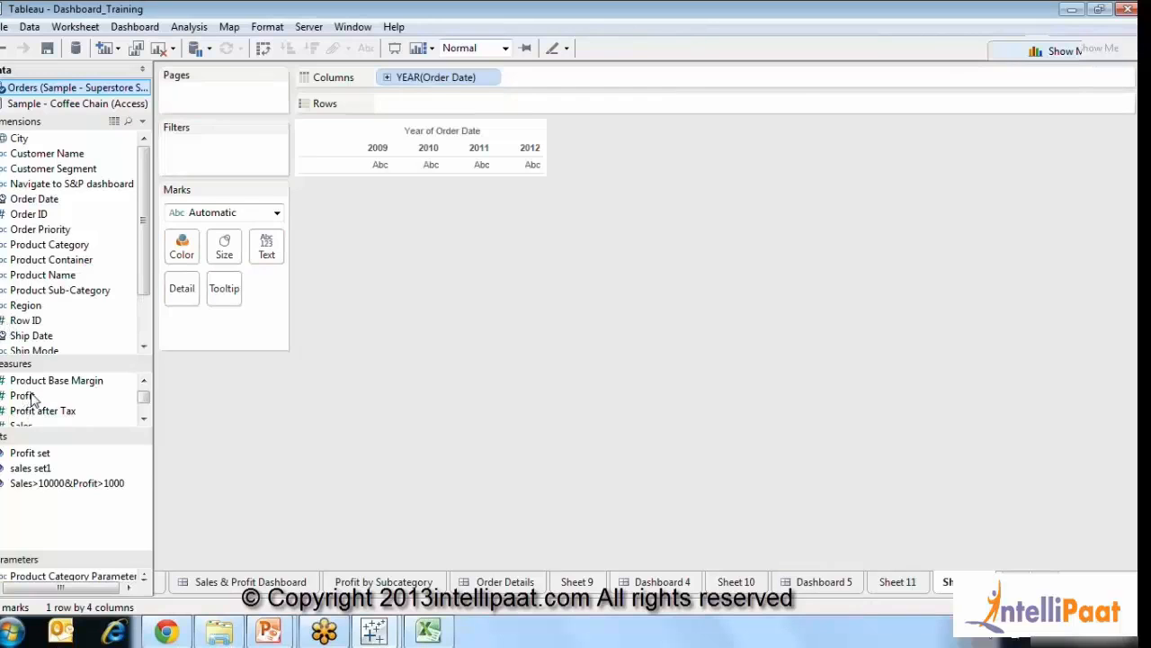
left_click(144, 420)
left_click(144, 421)
left_click_drag(20, 396, 403, 103)
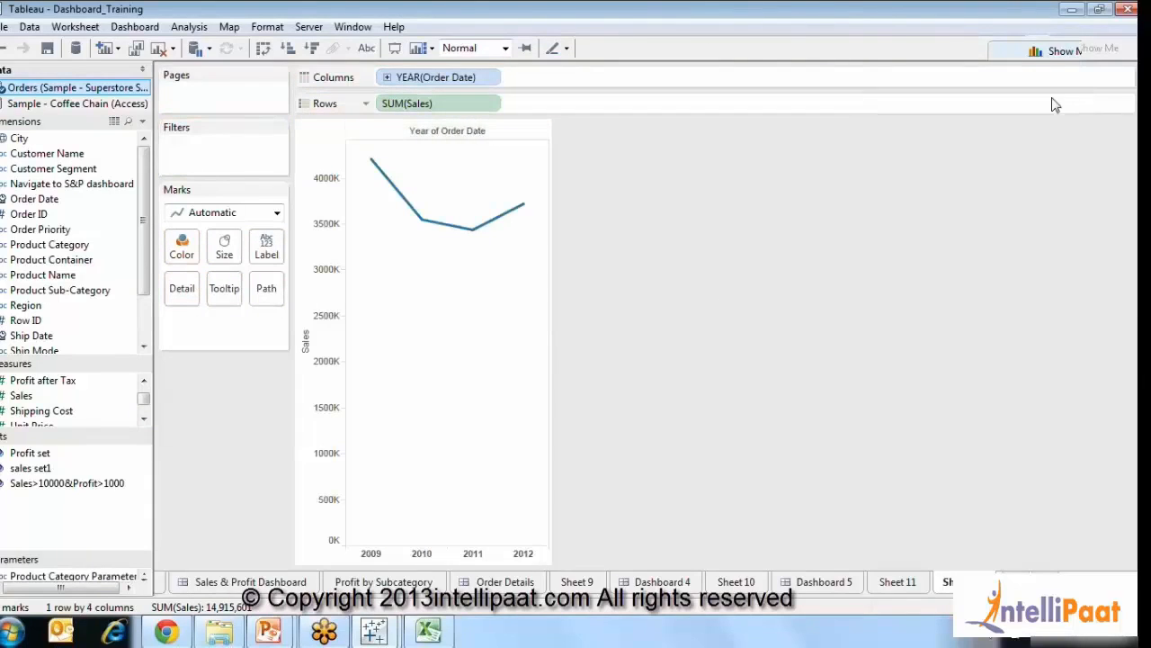
Convert the yearly Sales line chart to horizontal bars.
left_click(1057, 50)
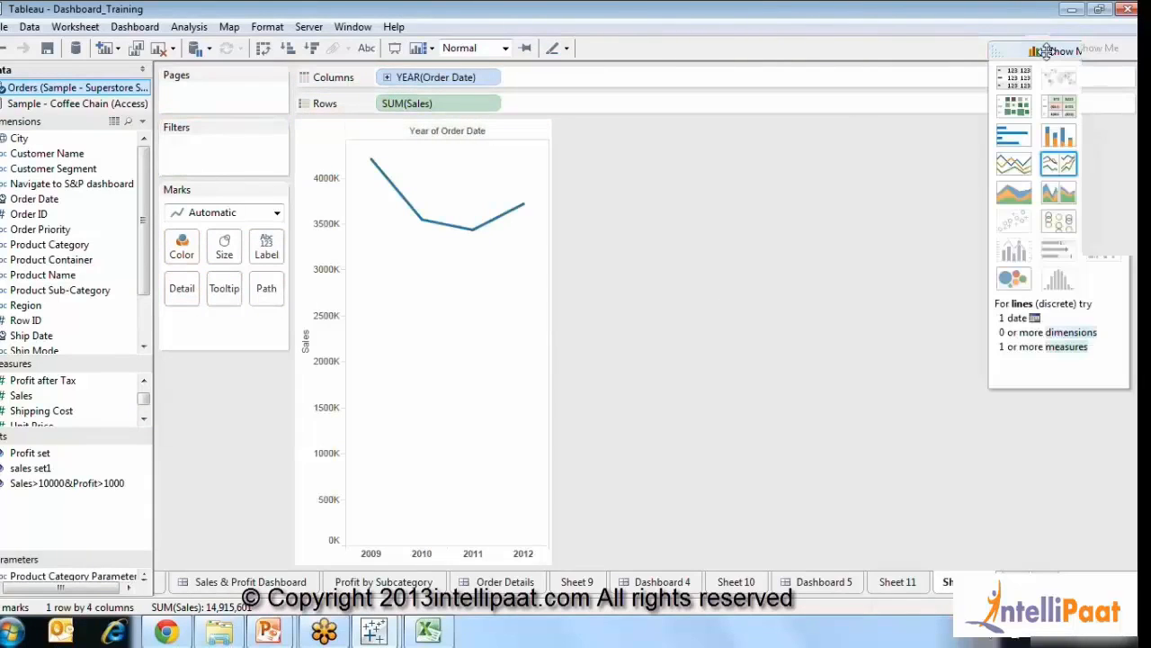
left_click(1024, 143)
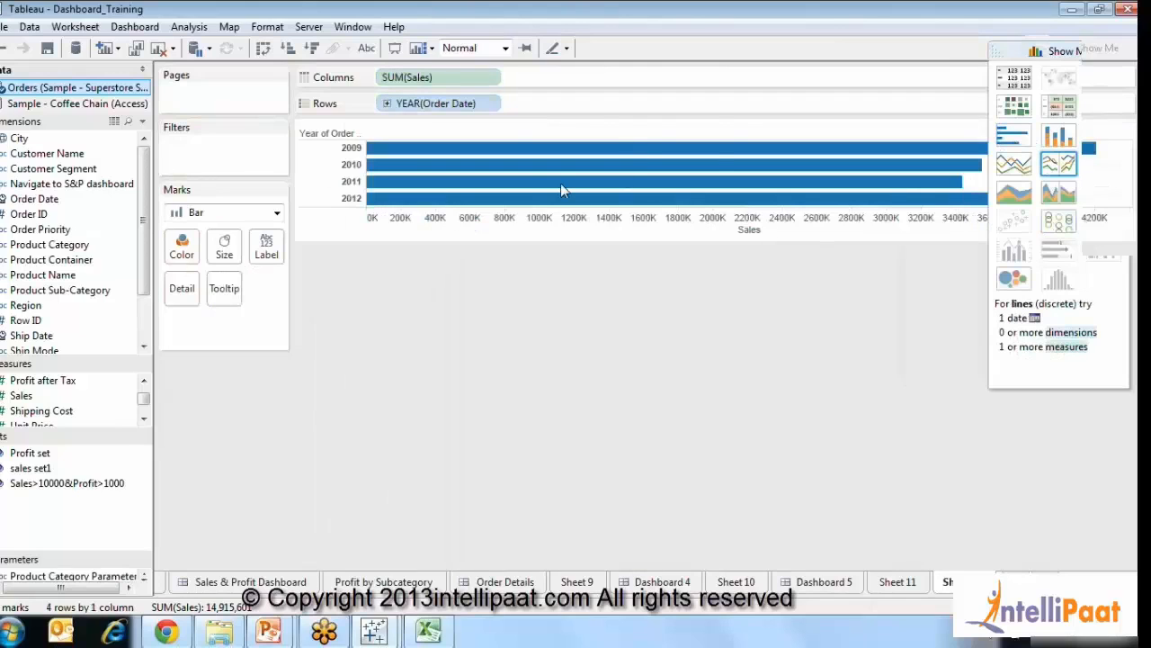
left_click(1088, 47)
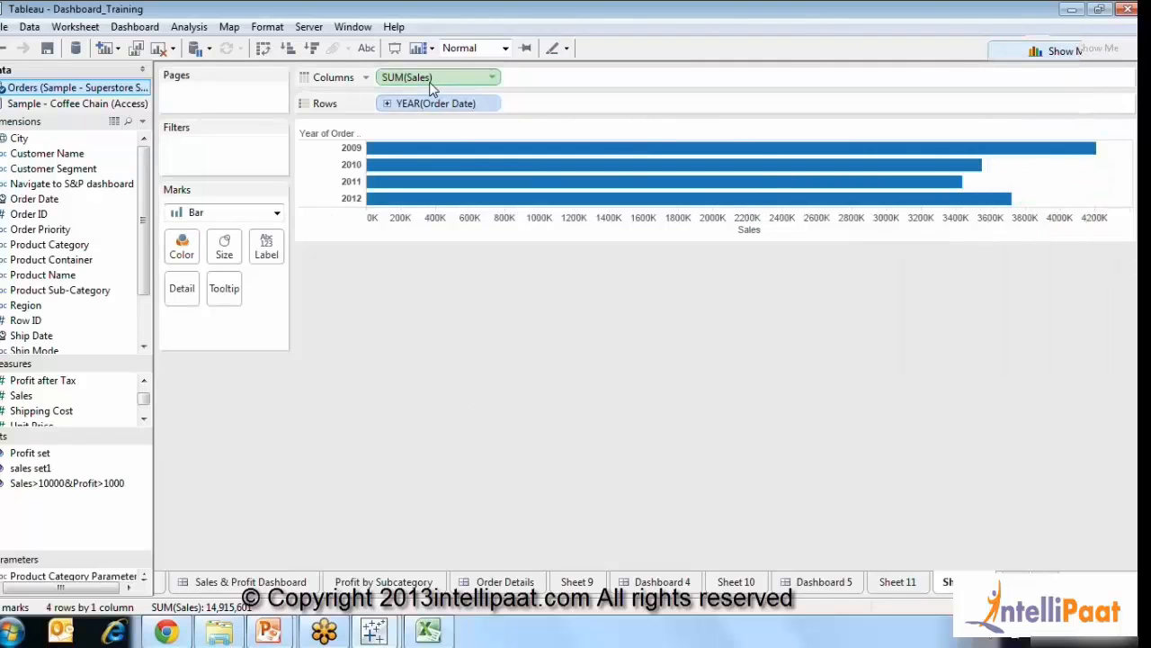
Duplicate the Sales measure on the columns and apply a Percent Difference quick table calculation to the copy.
left_click_drag(435, 79, 543, 83)
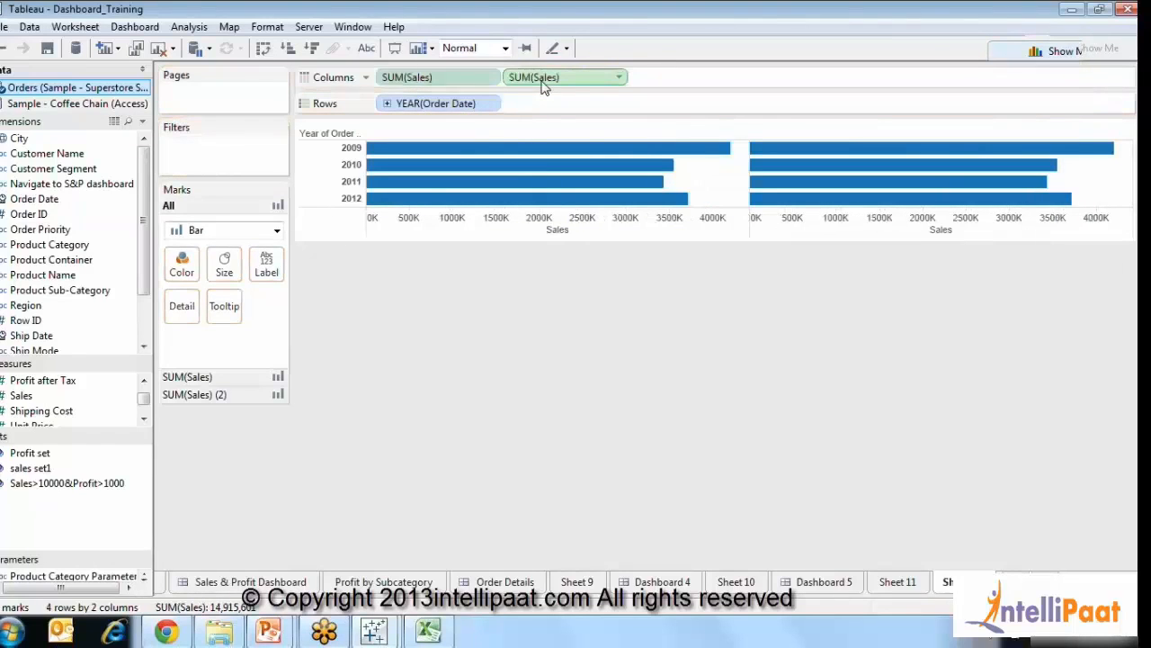
left_click(618, 78)
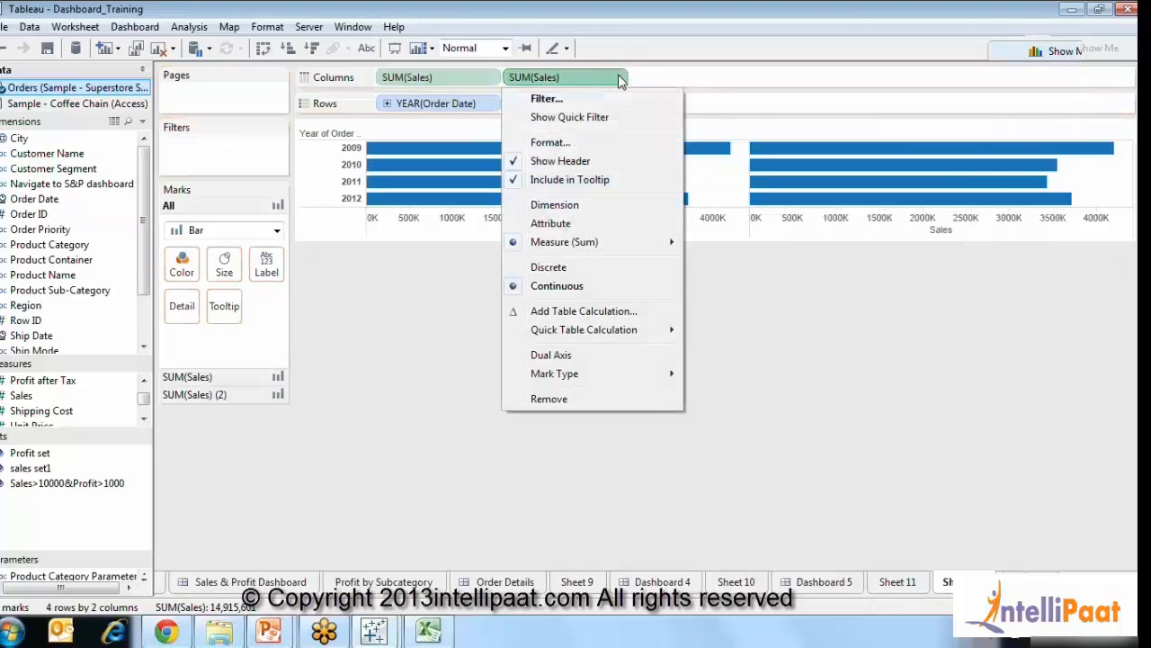
mouse_move(585, 340)
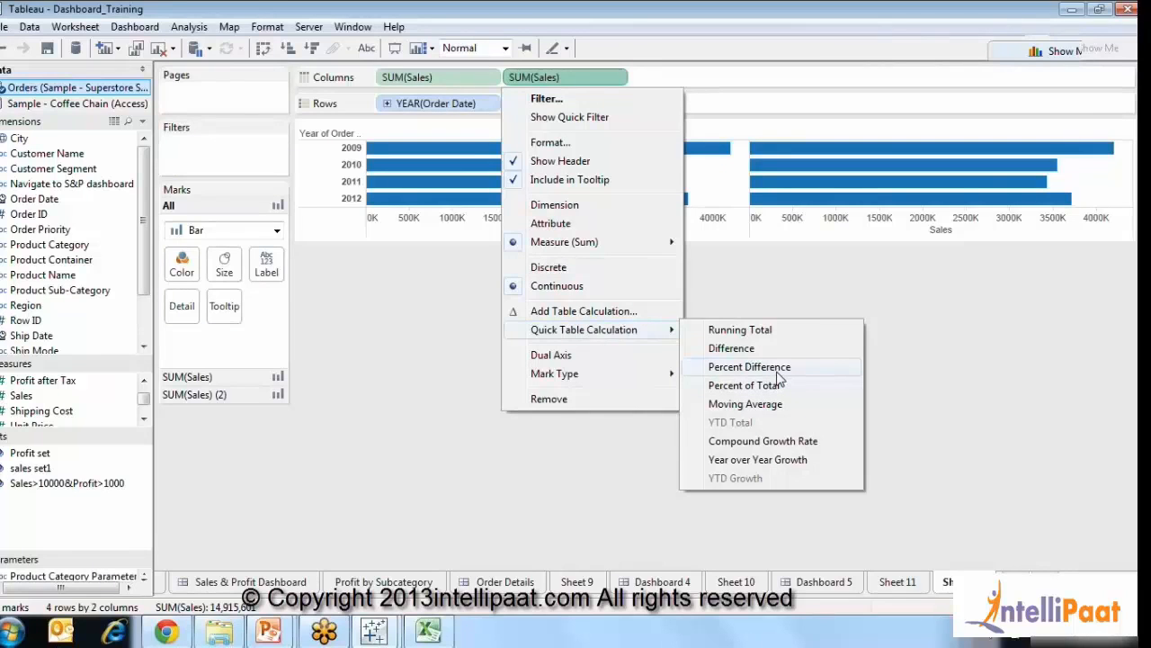
left_click(750, 367)
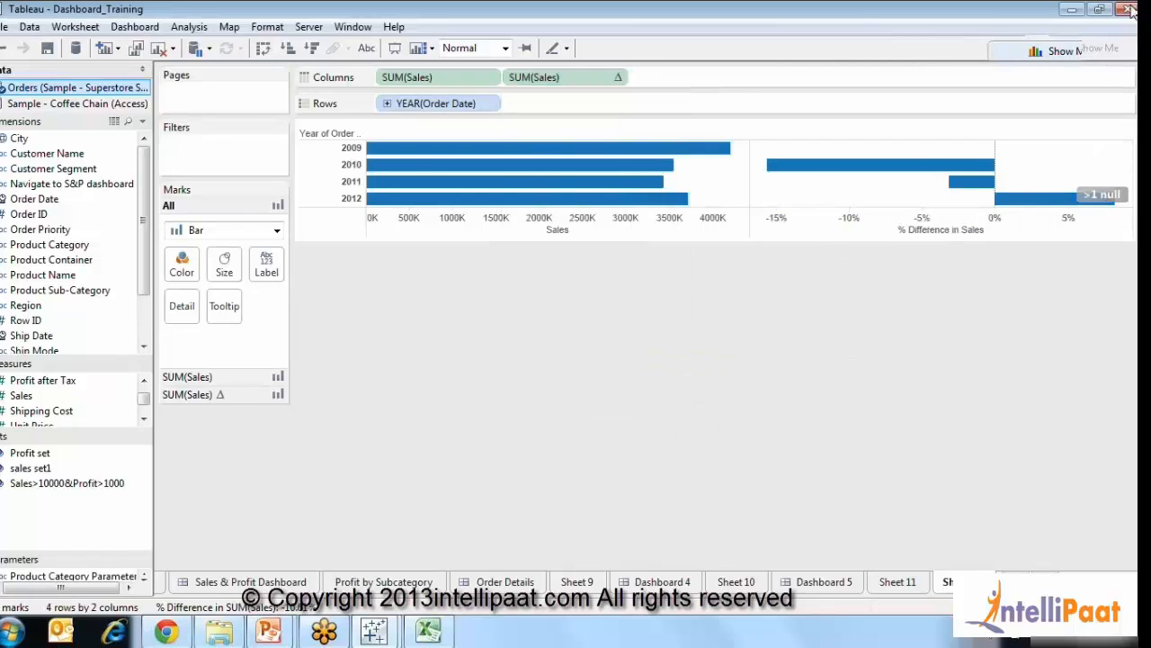
Try a side-by-side bar chart of Sales and its percent difference by year, and undo the chart change.
left_click(1056, 50)
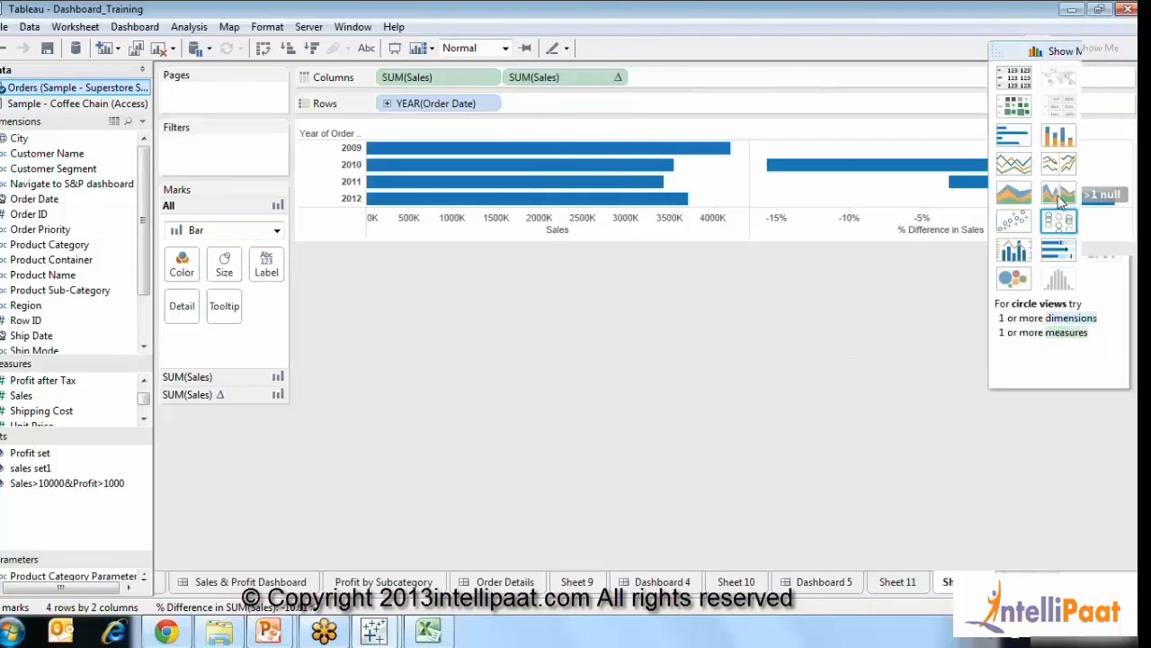
left_click(1099, 146)
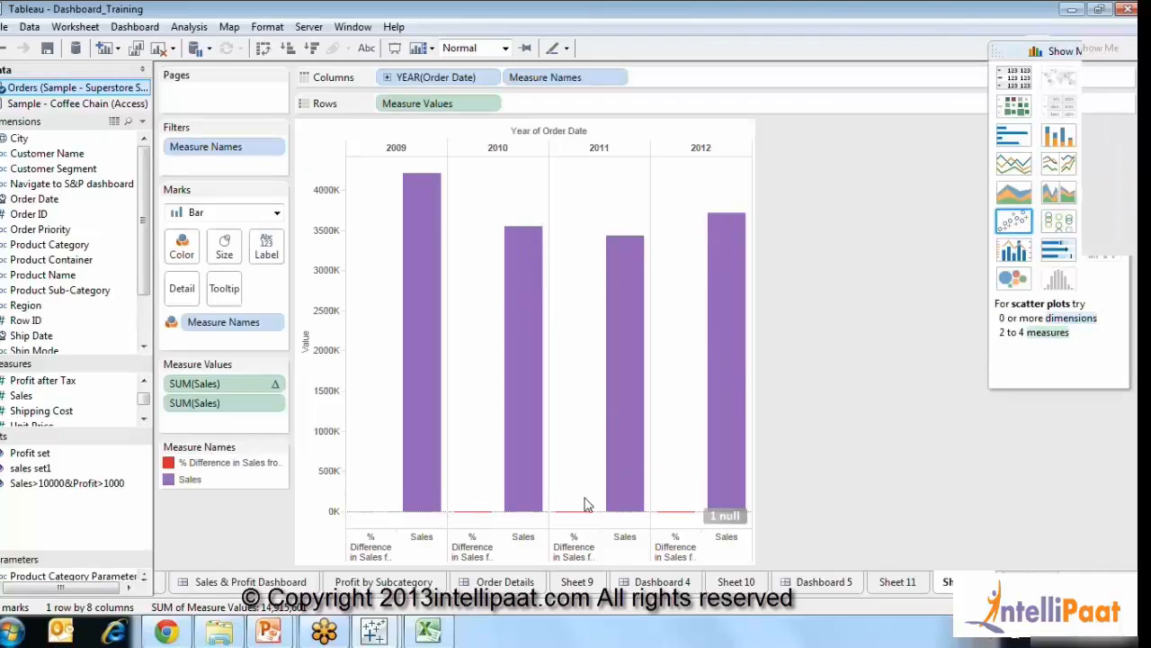
left_click(224, 472)
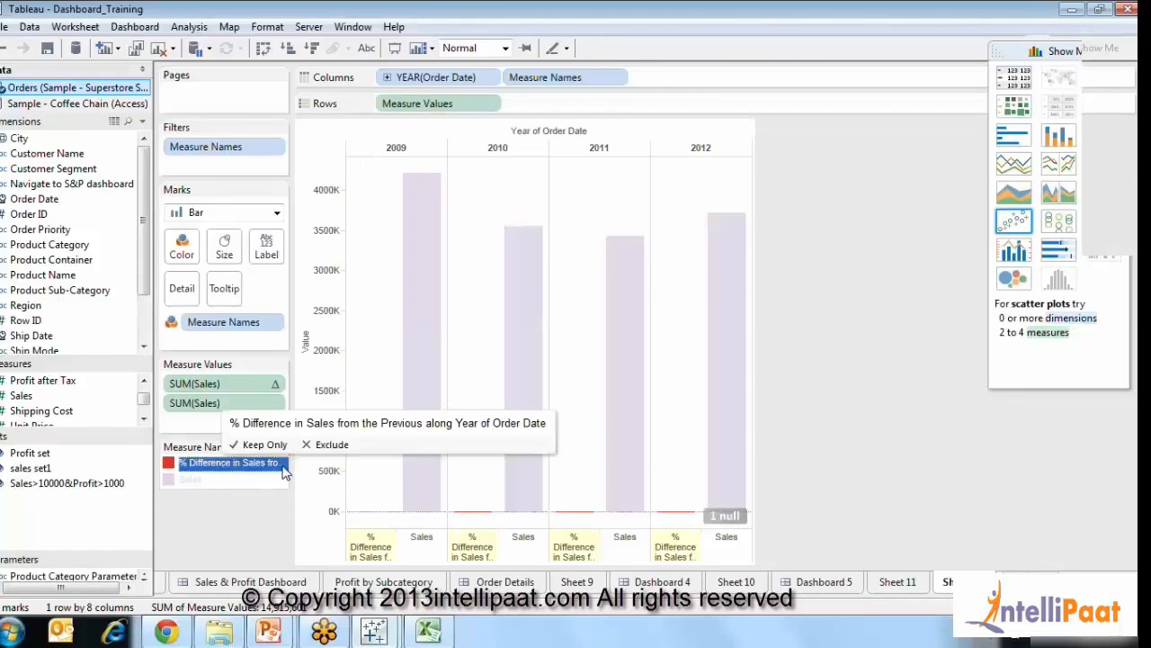
left_click(268, 466)
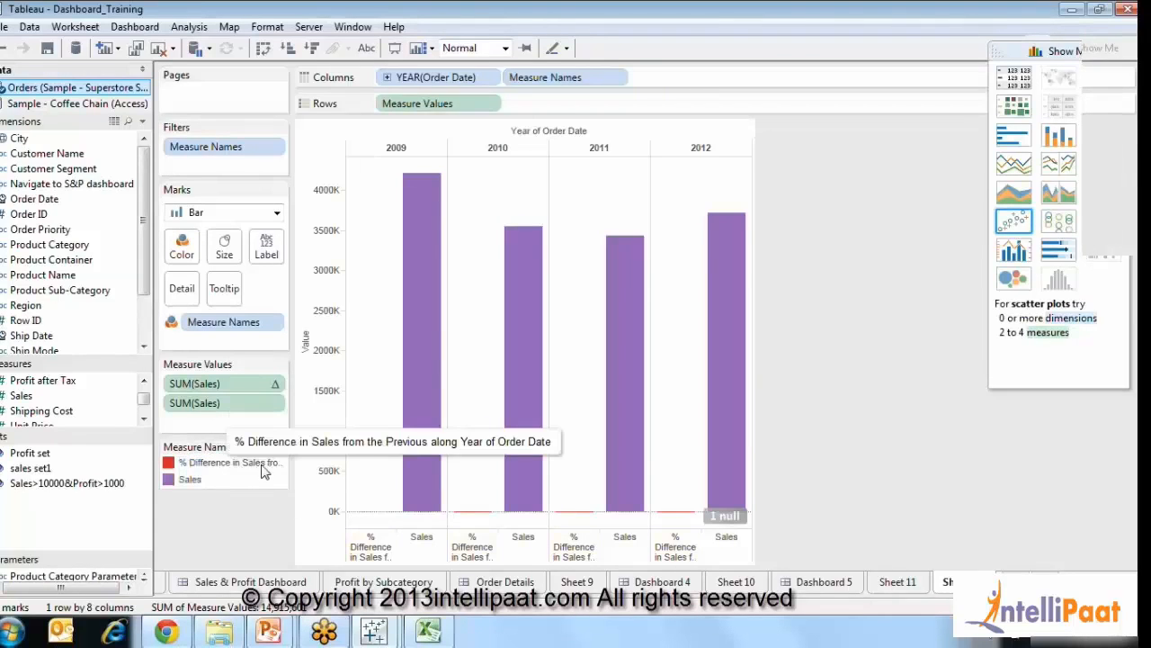
left_click(269, 466)
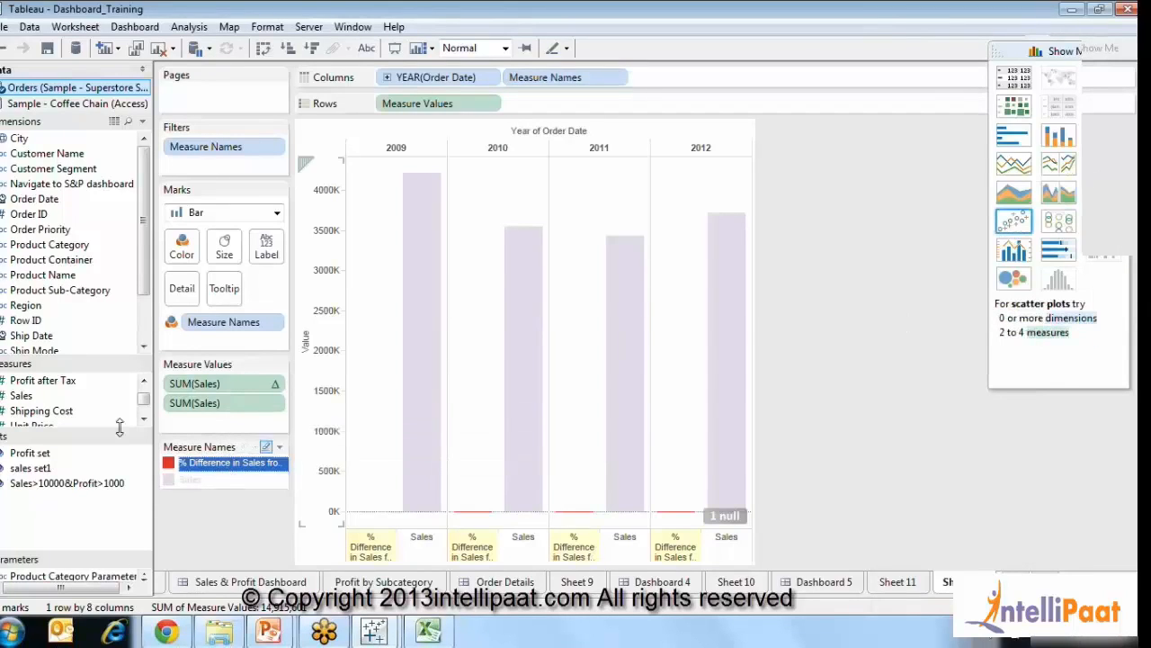
left_click(277, 383)
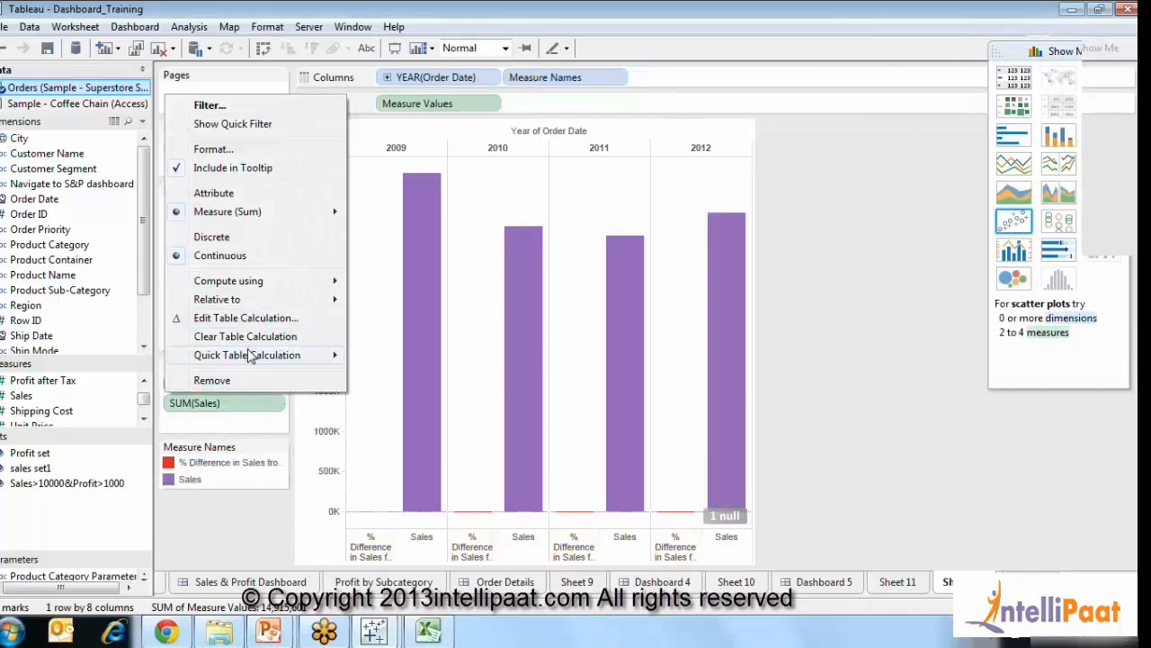
mouse_move(275, 354)
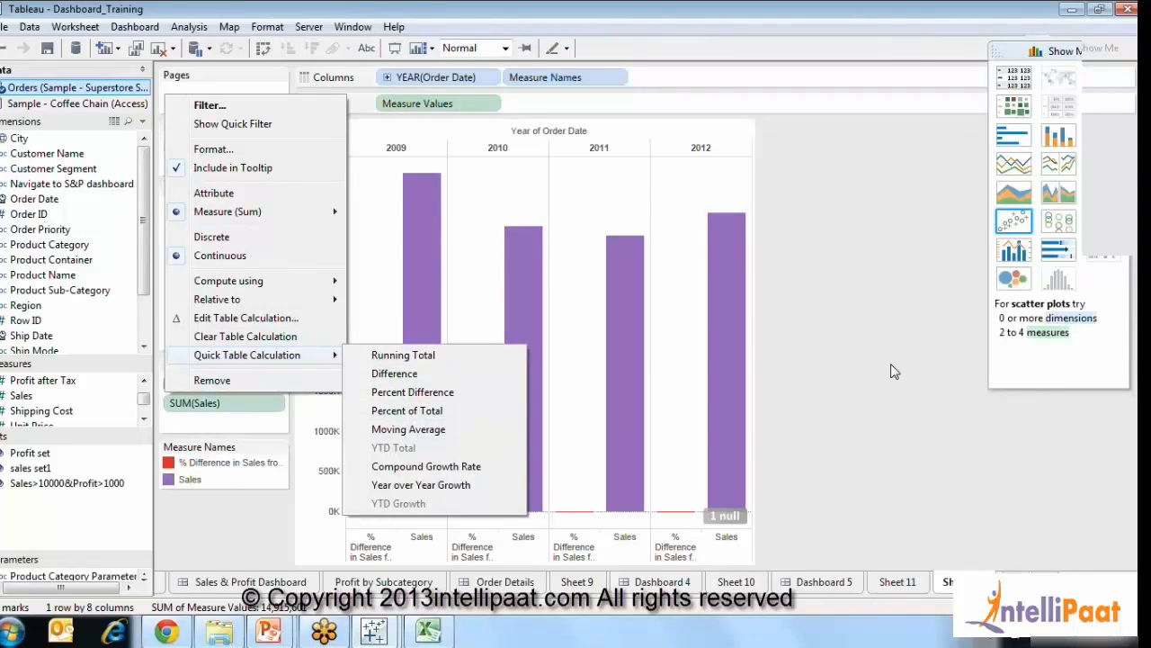
left_click(241, 547)
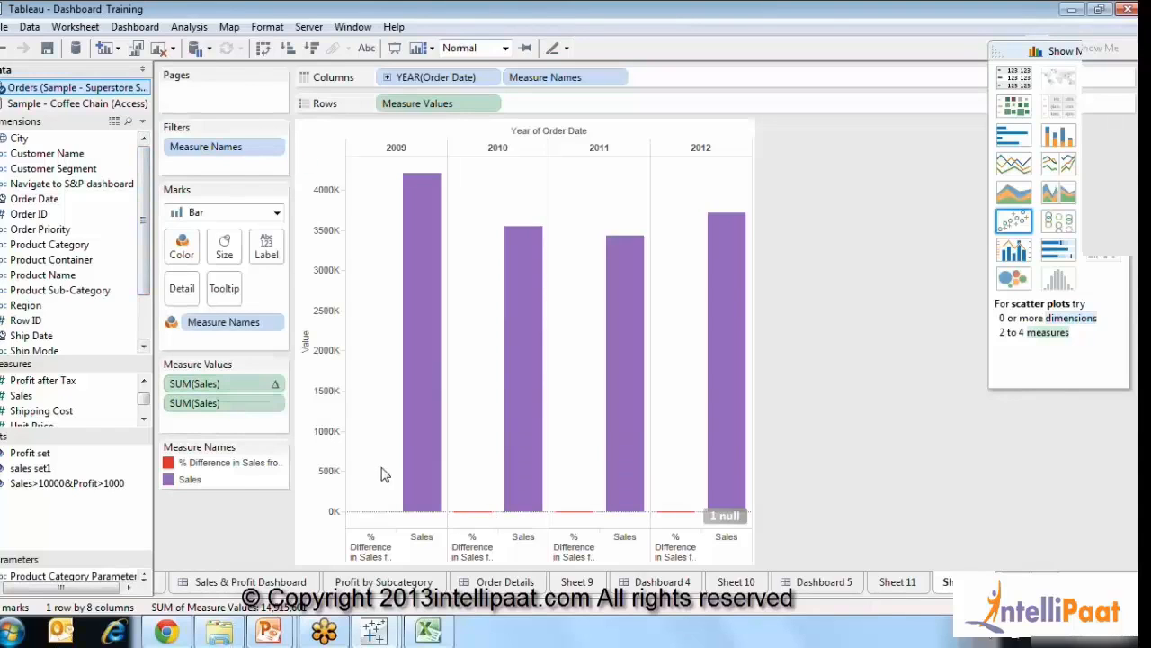
left_click(4, 49)
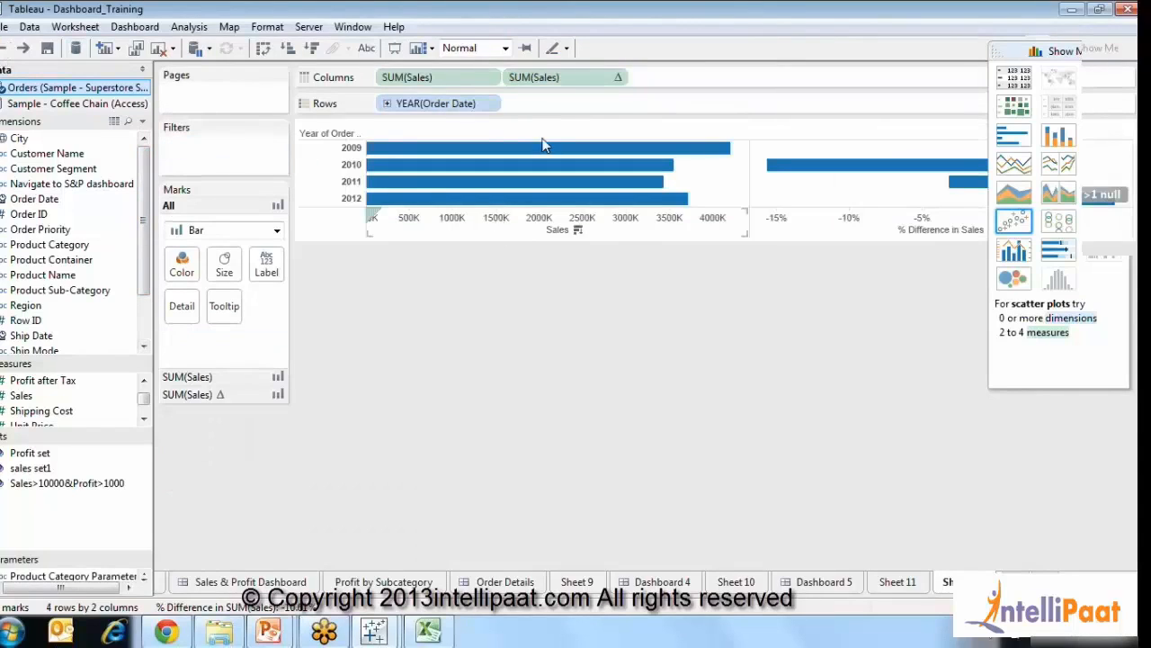
left_click(1062, 53)
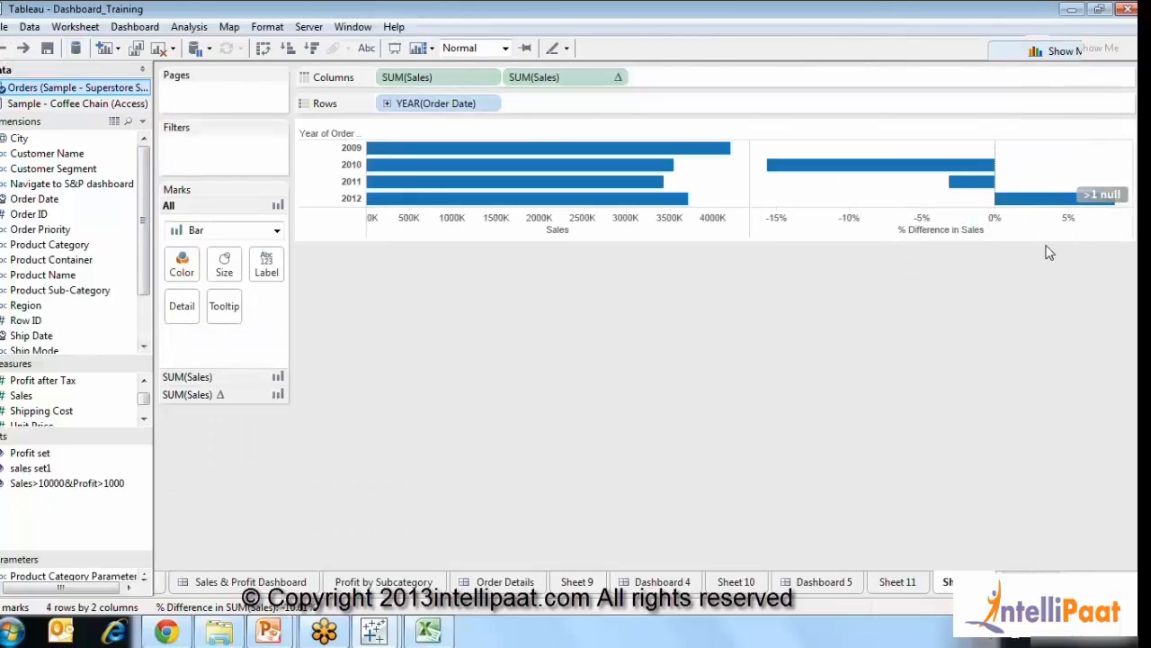
Duplicate the sheet as a crosstab and place Sales before the percent difference column.
right_click(971, 581)
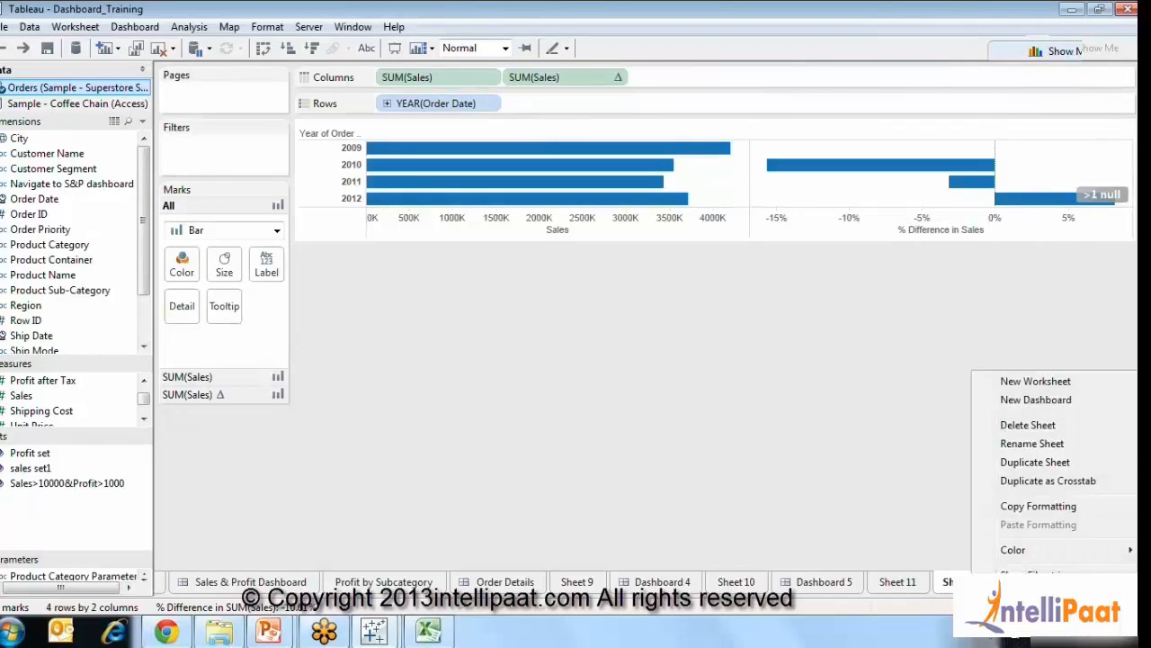
left_click(1047, 482)
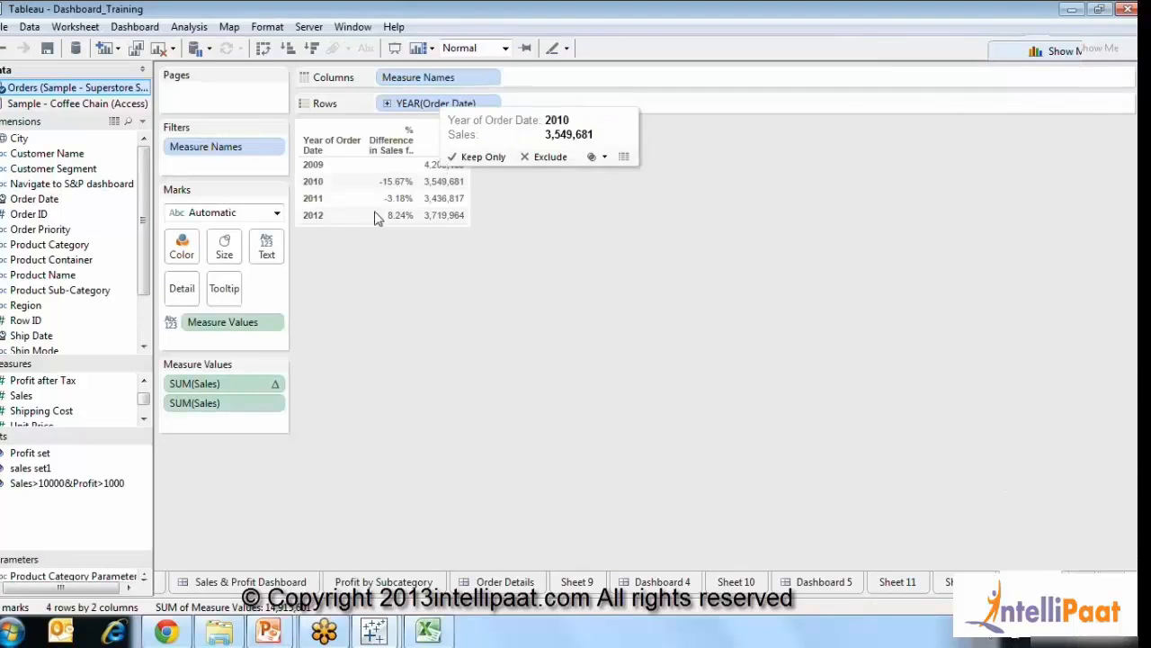
left_click_drag(261, 403, 259, 387)
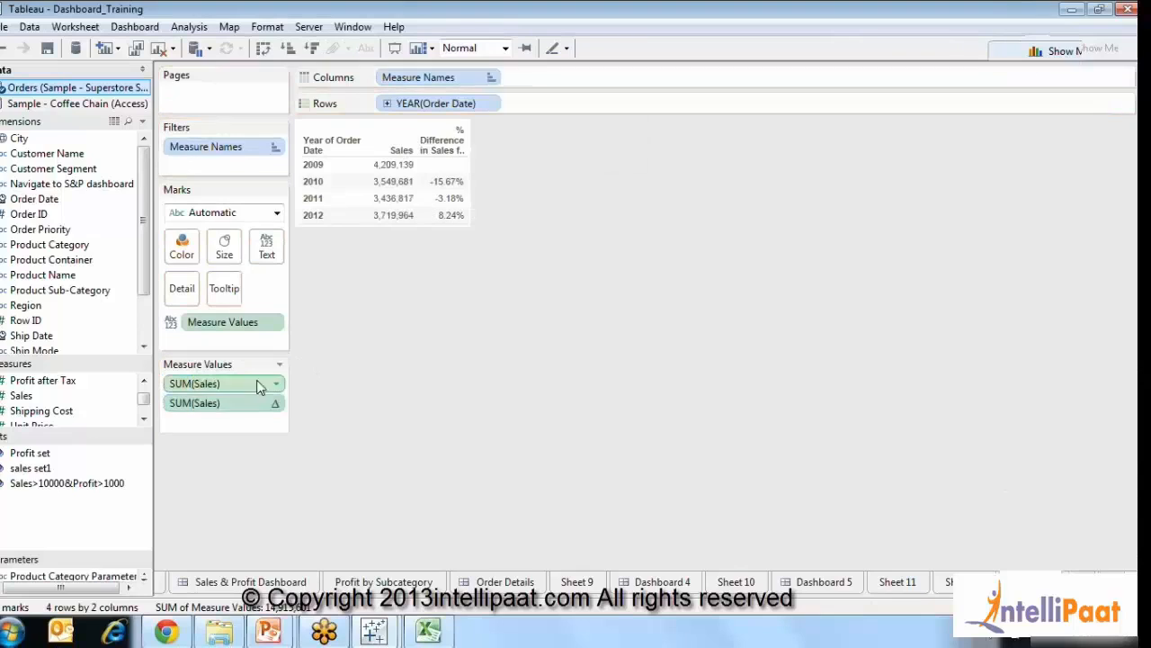
Clear all the tooltip text of the crosstab.
mouse_move(400, 168)
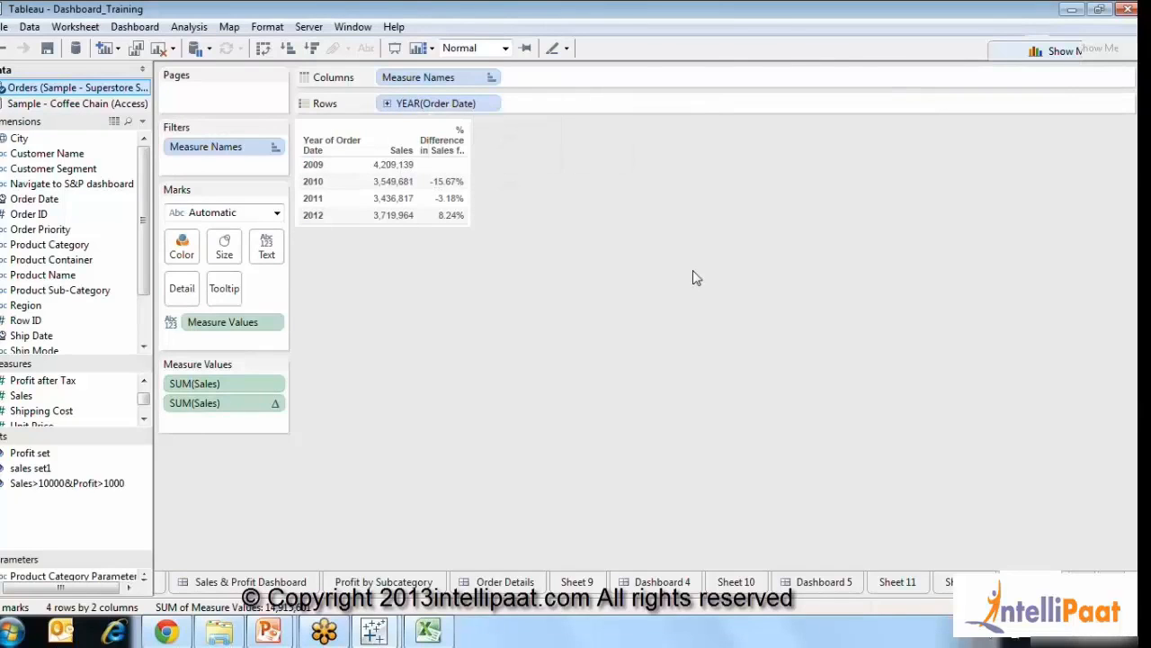
left_click(225, 257)
left_click(232, 293)
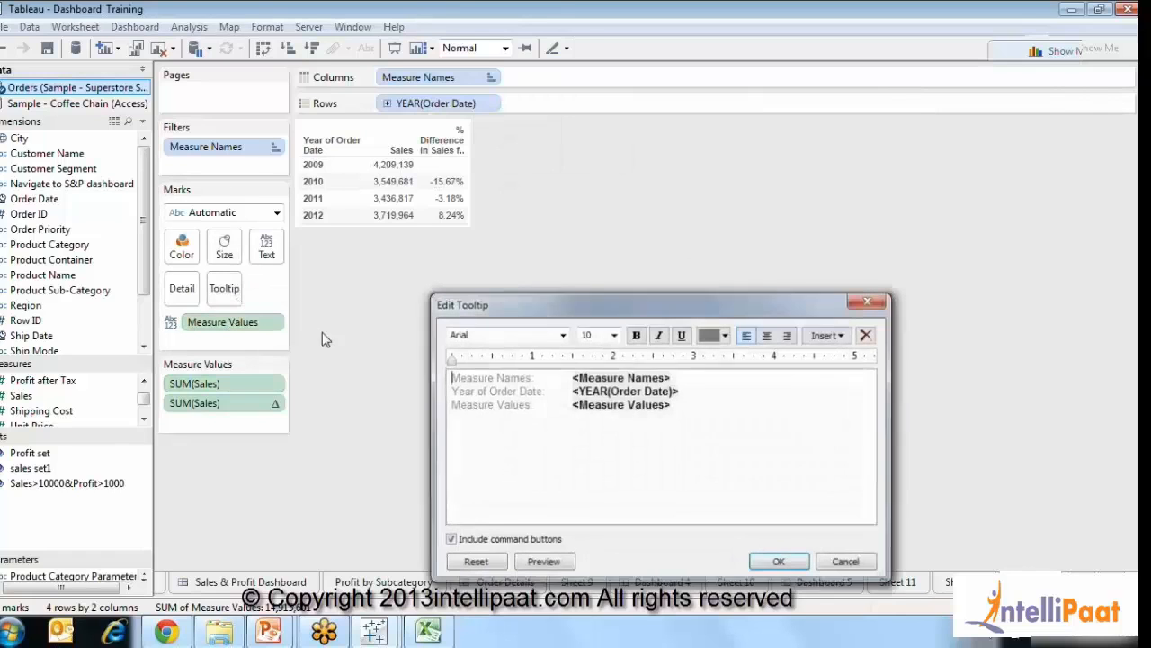
key("ctrl+a")
key("Delete")
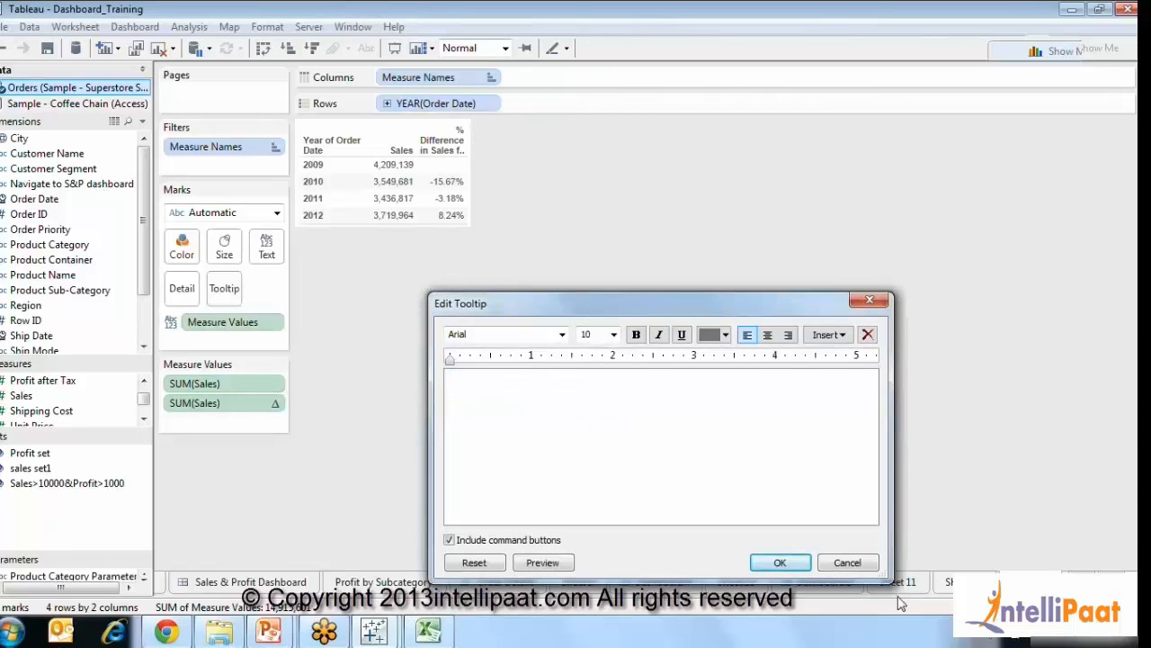
left_click(795, 561)
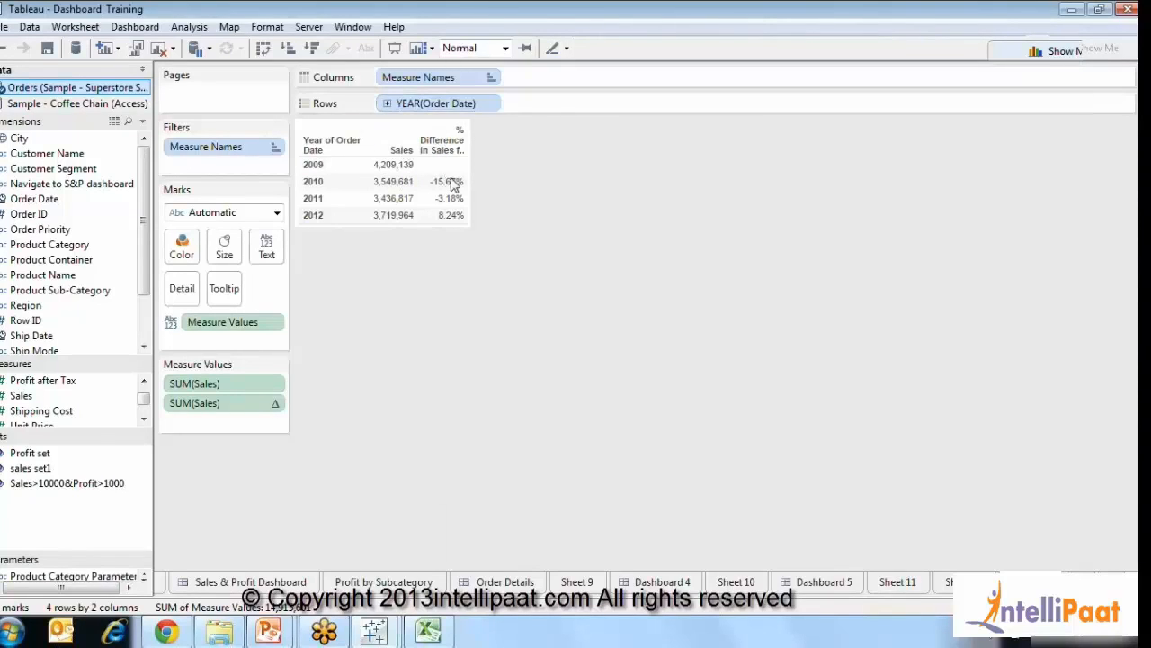
Examine each year's Sales in the crosstab against the percent difference from the previous year.
left_click(392, 166)
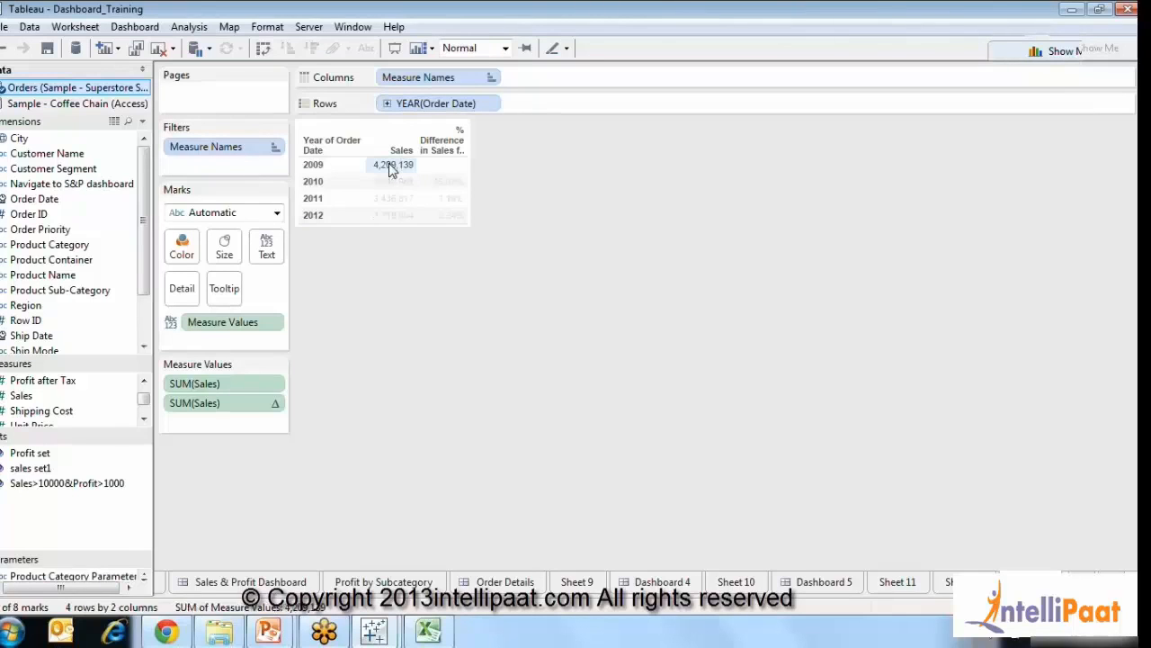
left_click(392, 170)
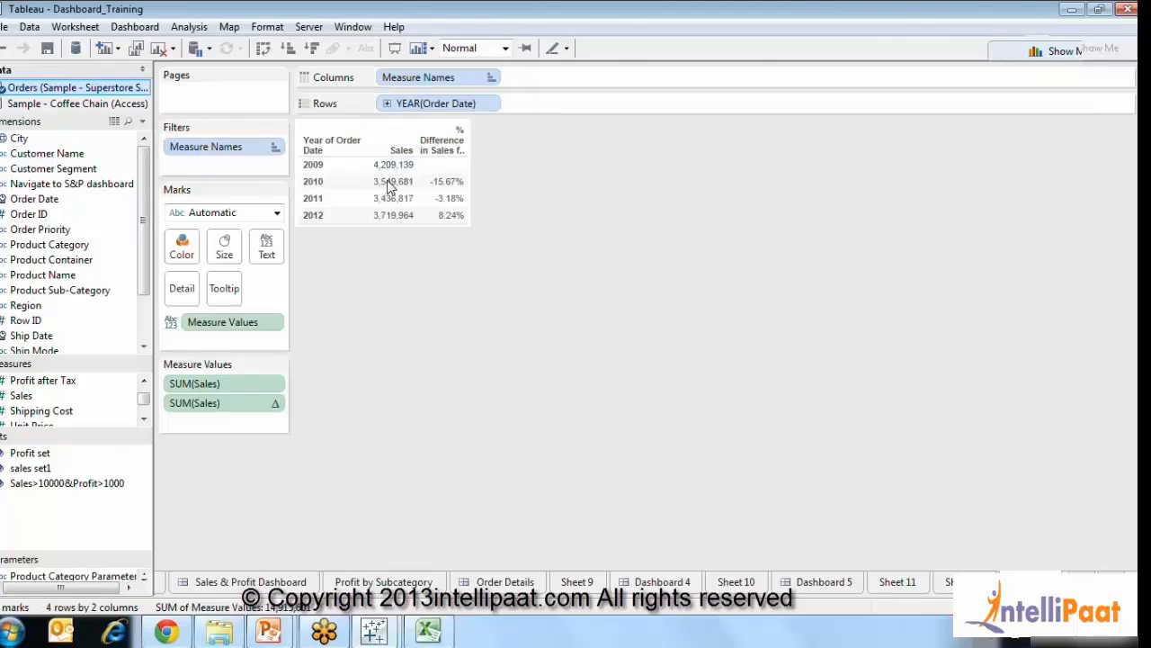
left_click(389, 182)
left_click(464, 191)
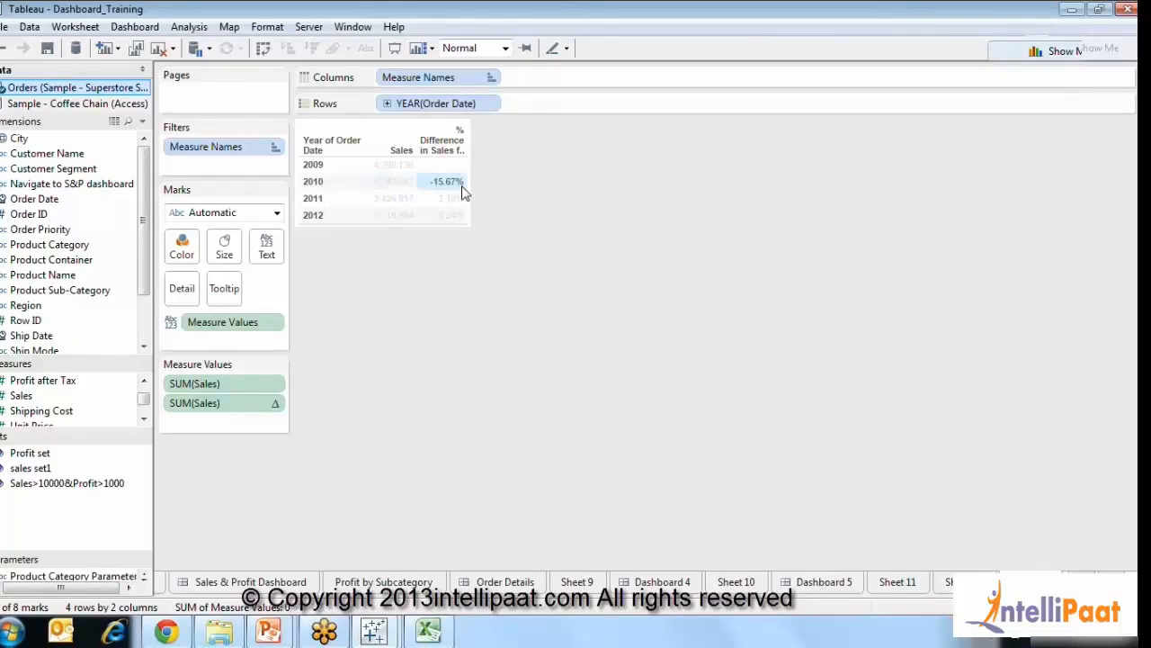
left_click(454, 186)
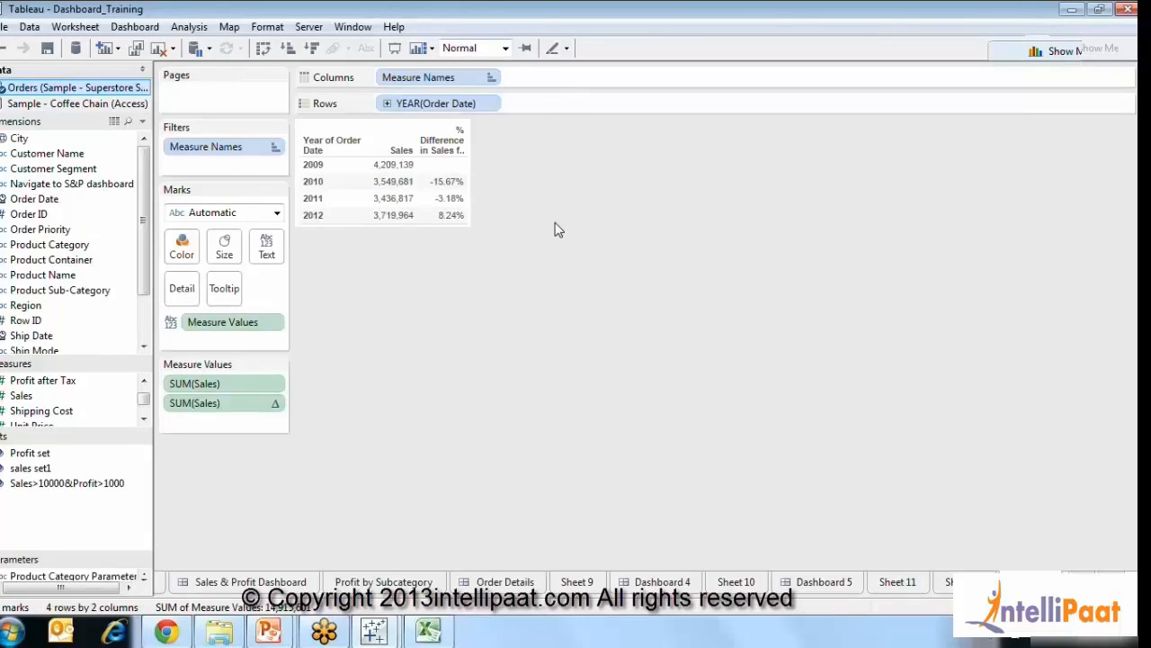
left_click(392, 204)
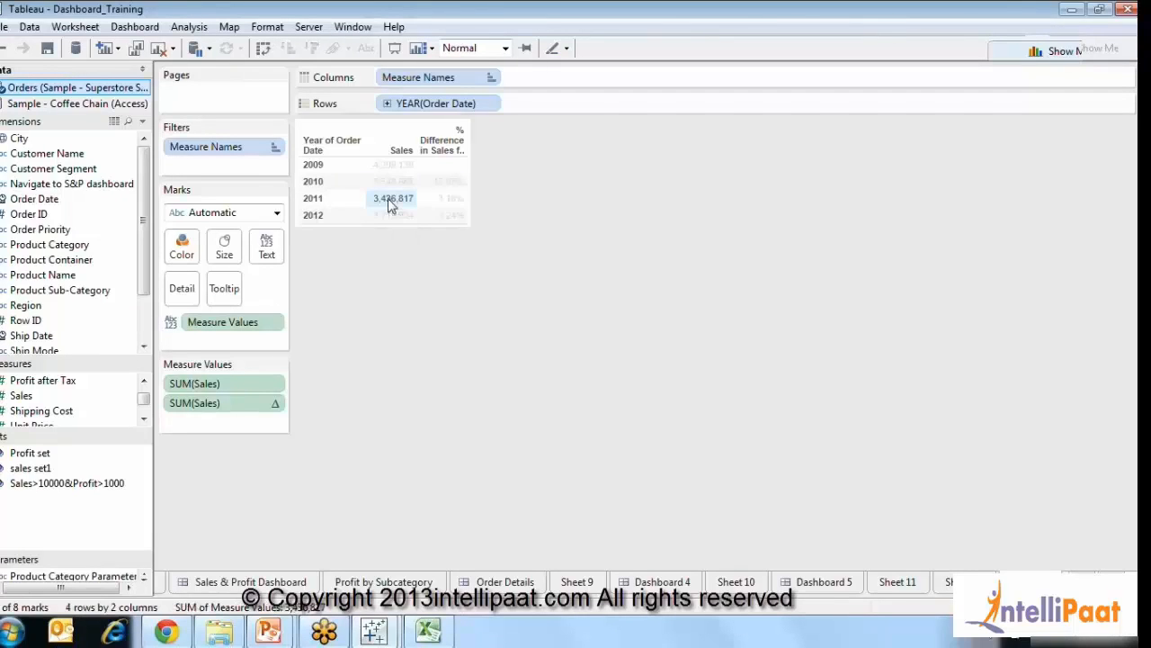
left_click(449, 199)
left_click(389, 220)
left_click(500, 334)
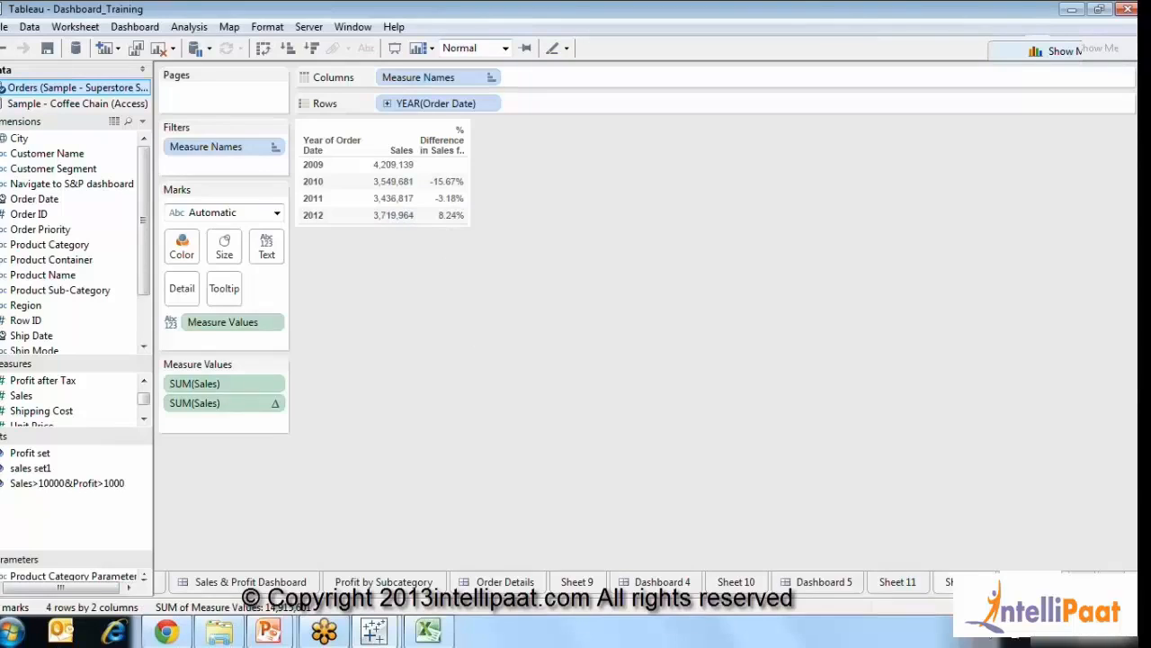
Return to the bar chart worksheet and show the Sales percent difference as bar labels instead of a second axis.
left_click(967, 582)
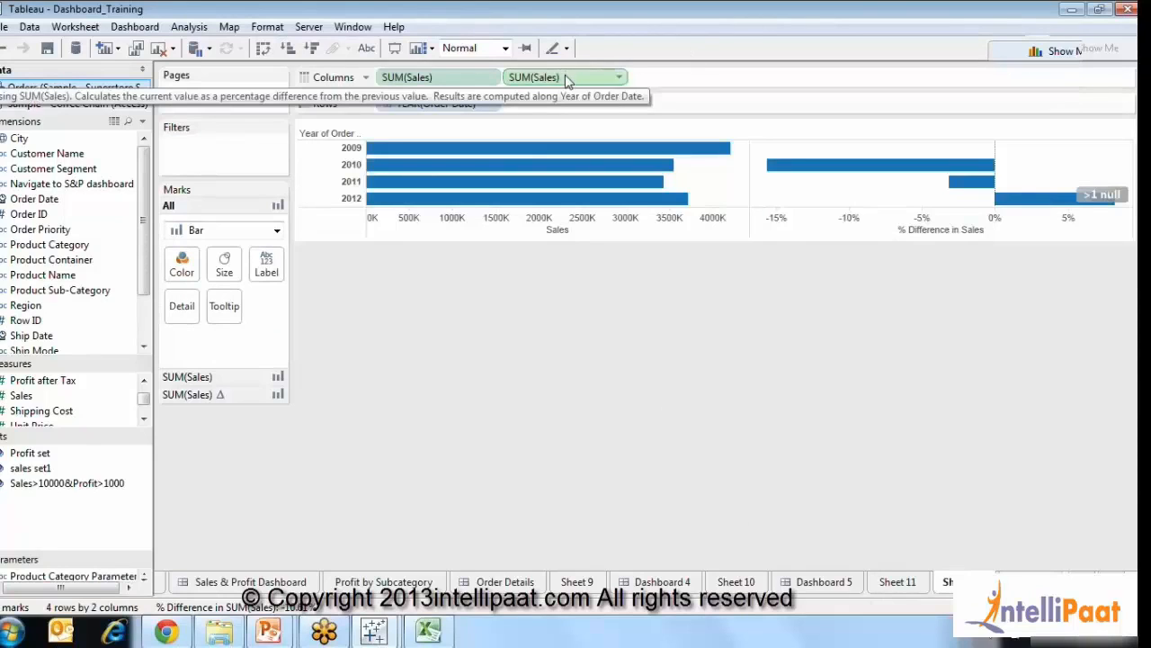
left_click_drag(565, 78, 268, 268)
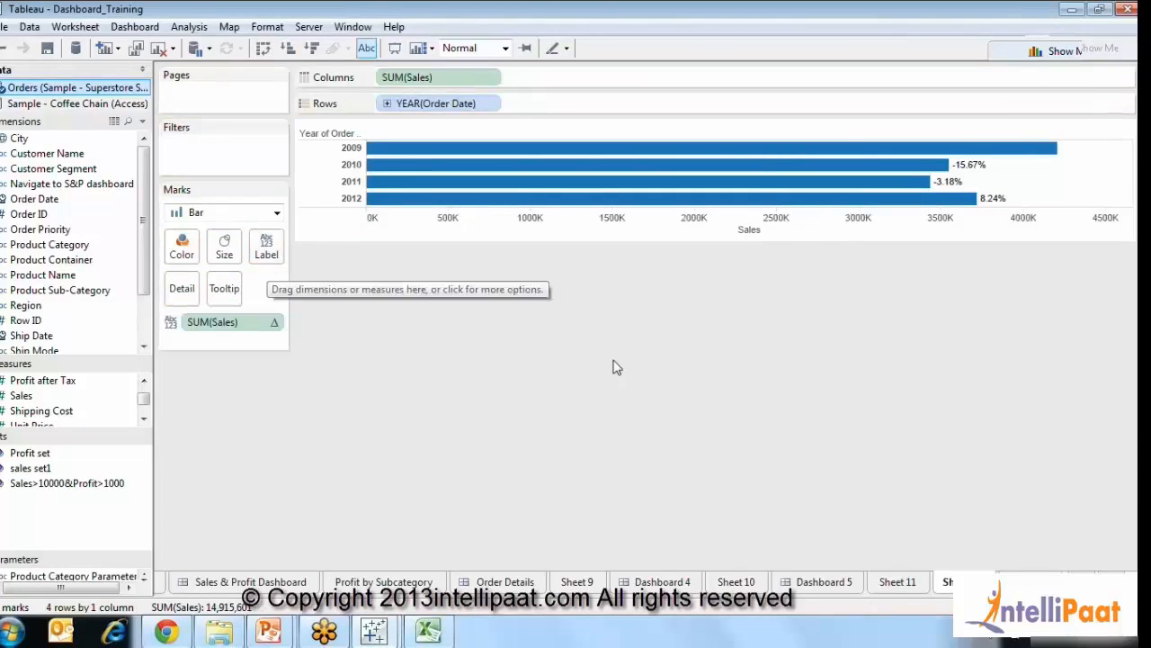
Swap the rows and columns of the bar chart and add total Sales to the bar labels beside the percent difference.
left_click(263, 50)
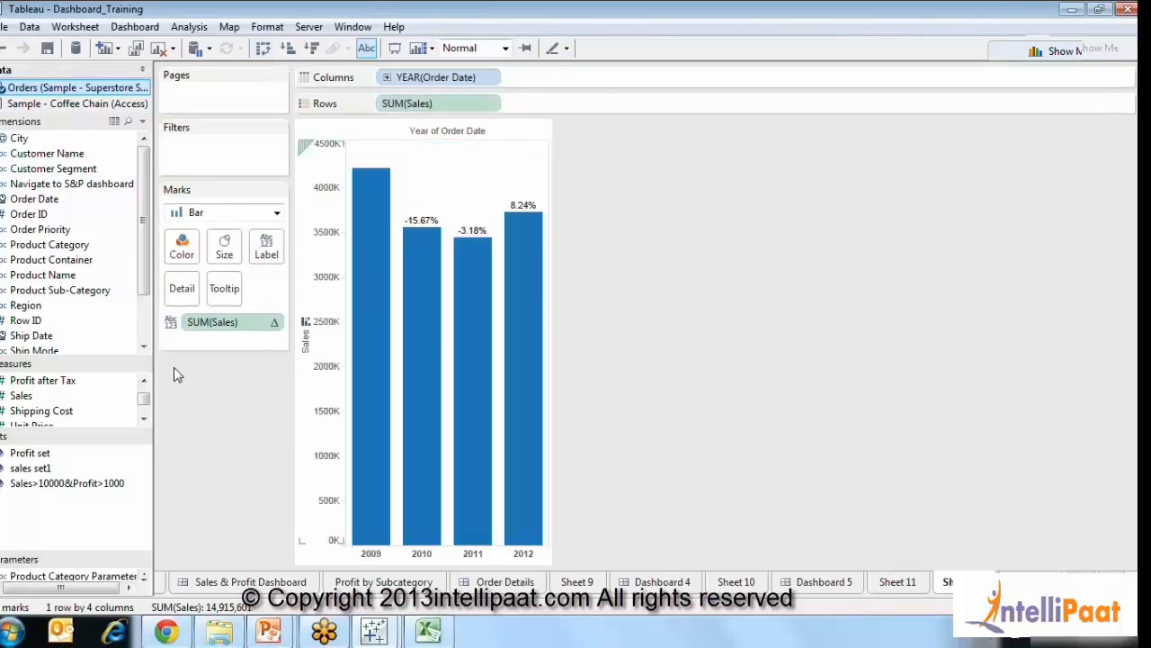
left_click_drag(410, 104, 276, 257)
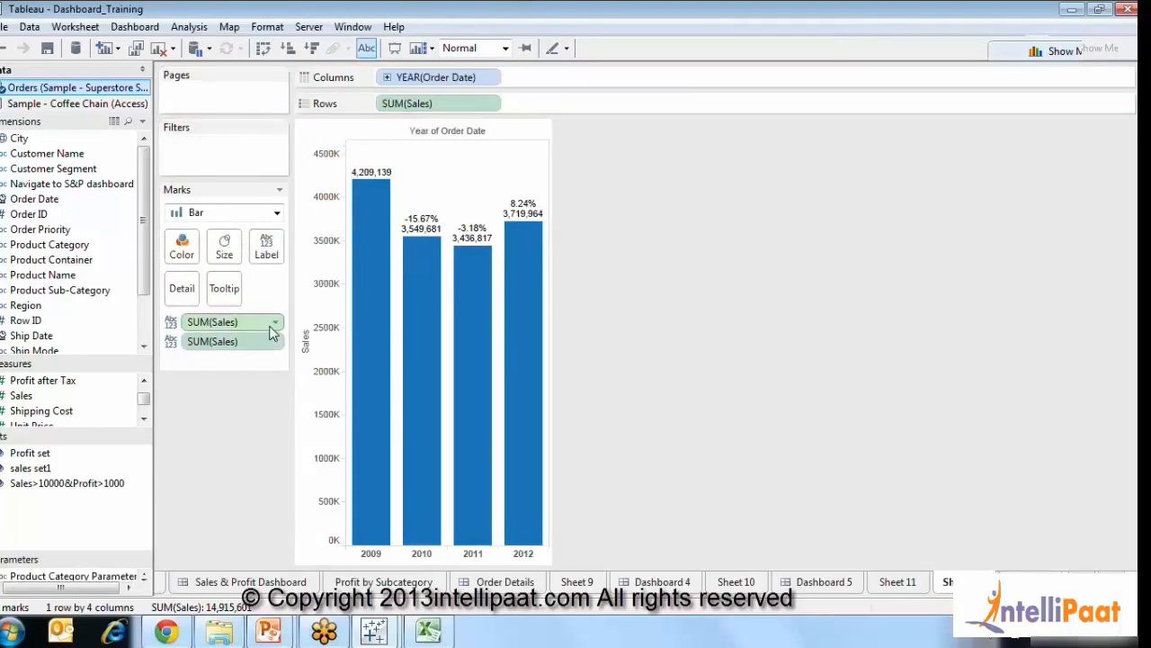
left_click(275, 322)
left_click(797, 310)
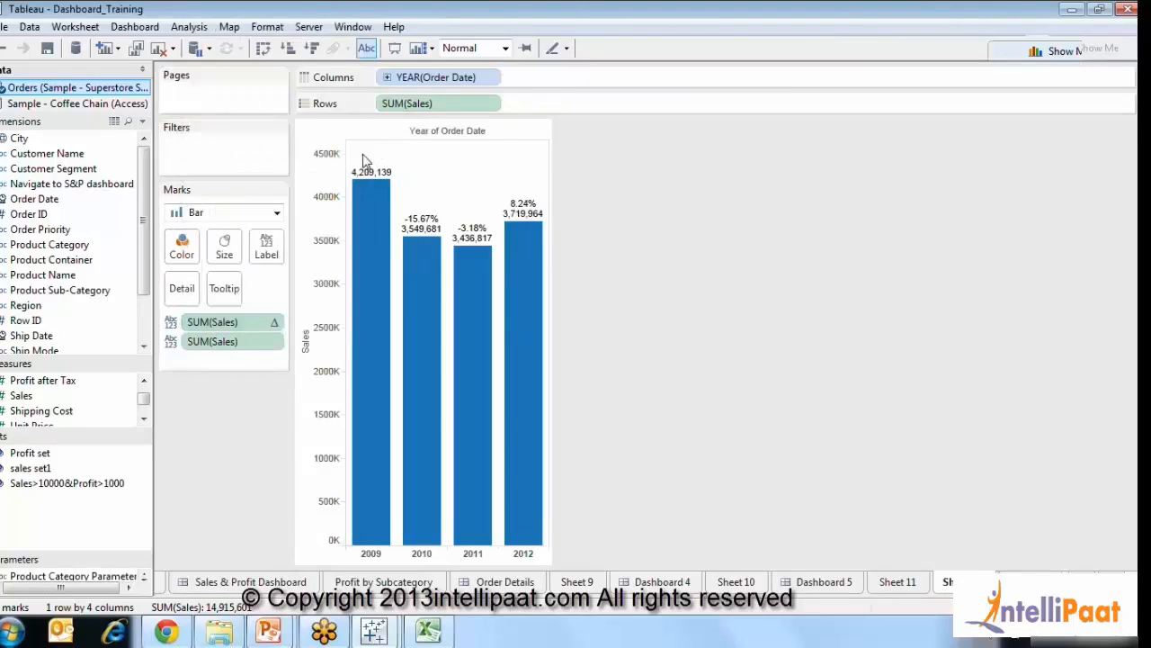
mouse_move(417, 226)
Format the Sales labels as custom currency with a $ prefix, 2 decimal places and Millions (M) as units.
left_click(274, 342)
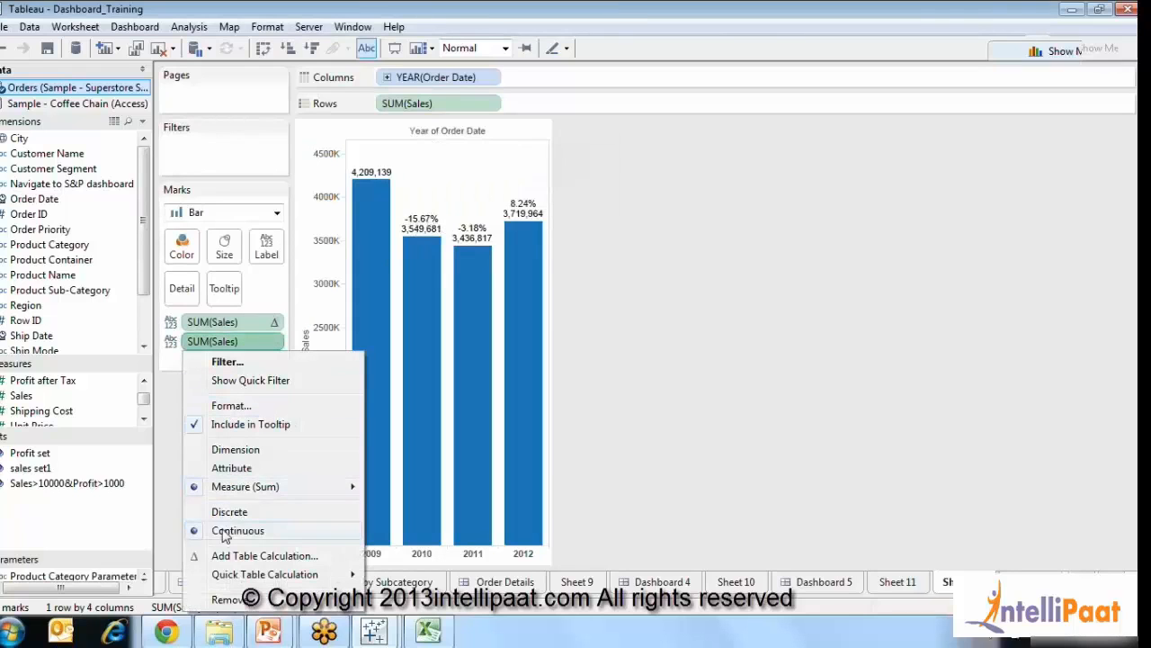
left_click(232, 407)
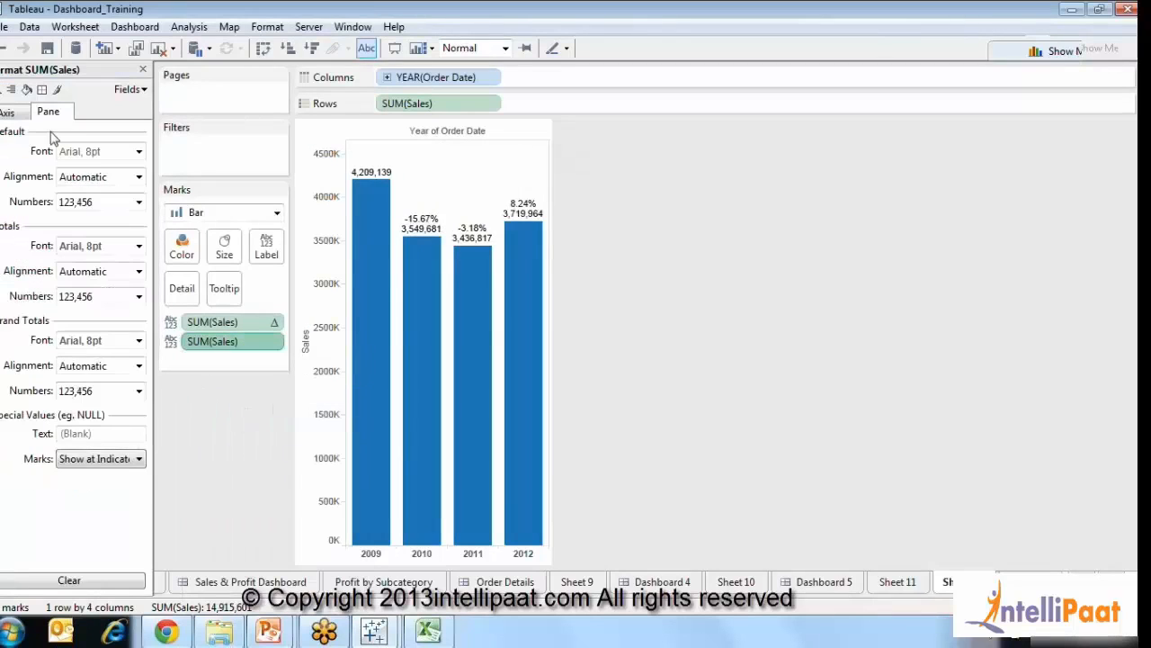
left_click(115, 202)
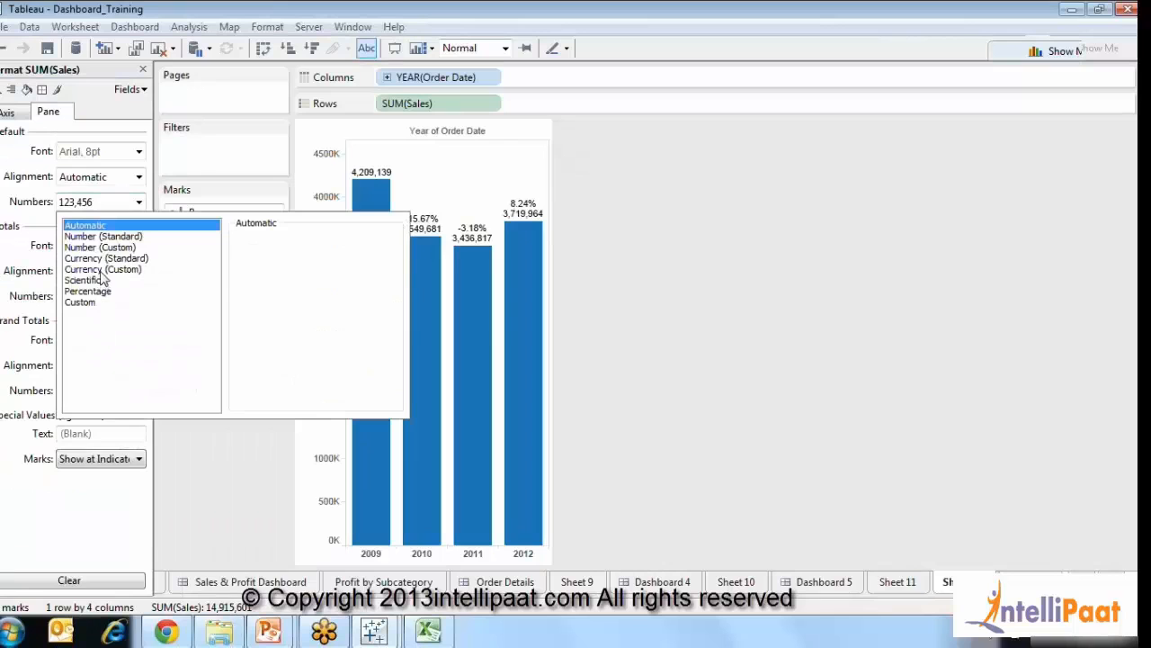
left_click(102, 269)
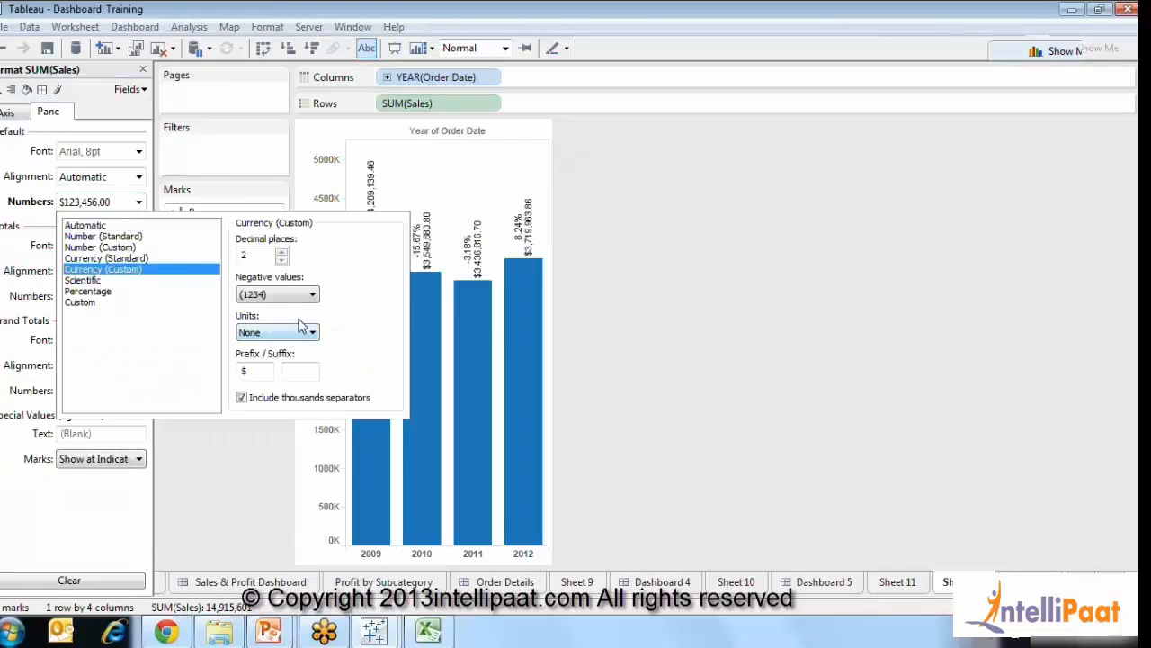
left_click(290, 332)
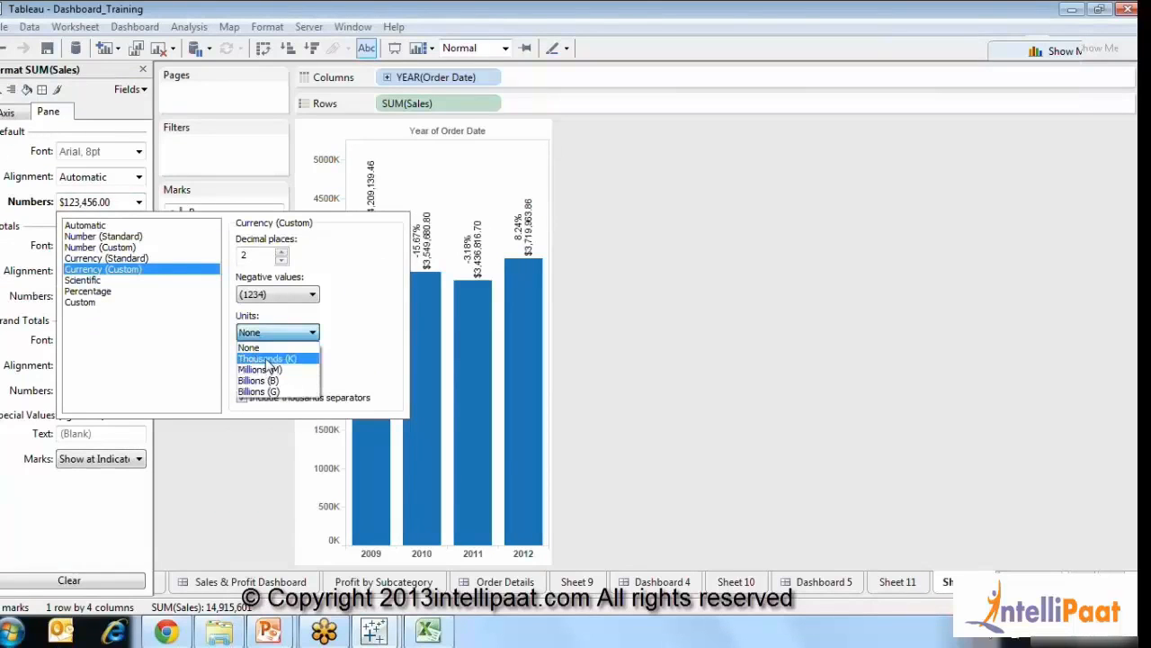
left_click(270, 356)
left_click(276, 333)
left_click(260, 369)
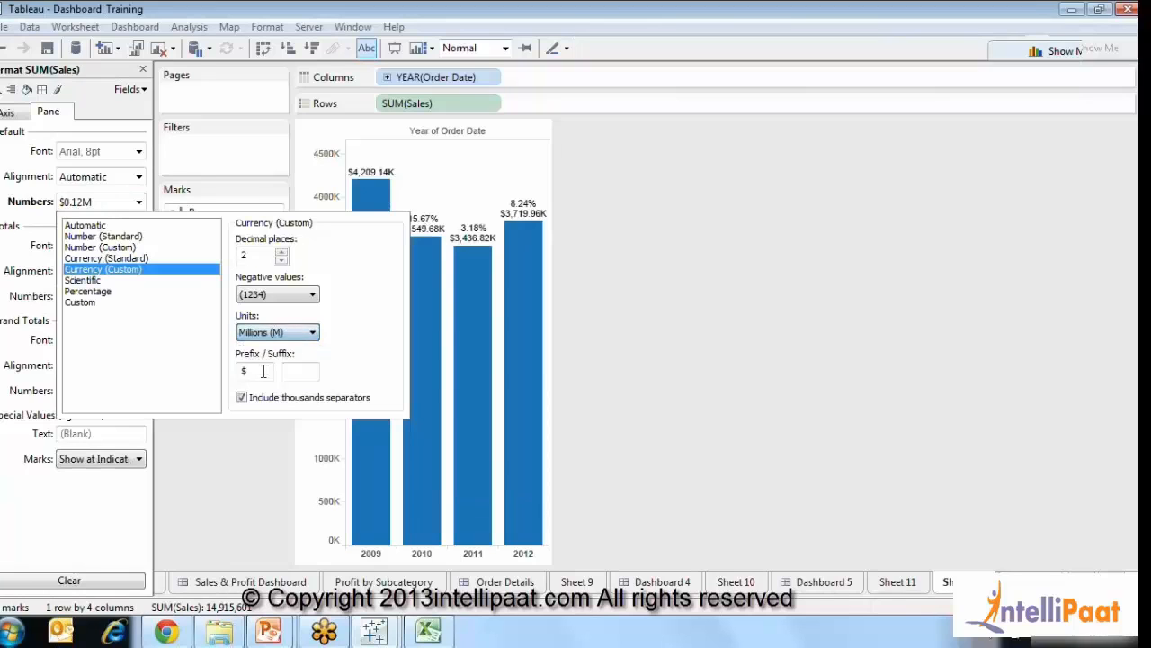
left_click(662, 338)
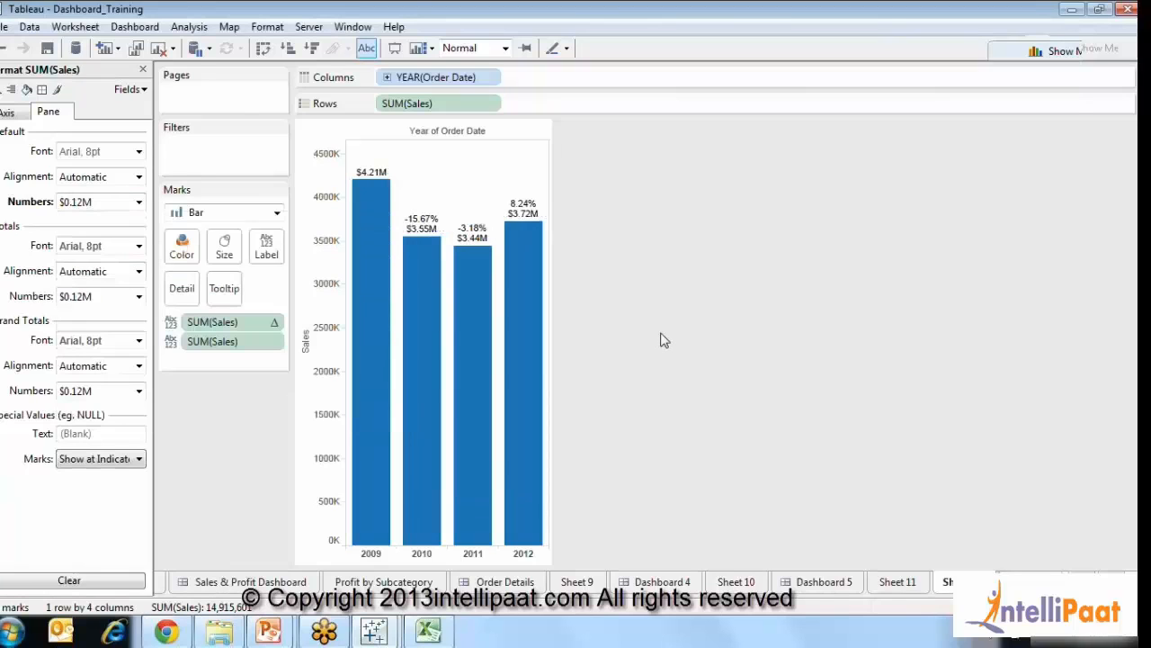
left_click(142, 70)
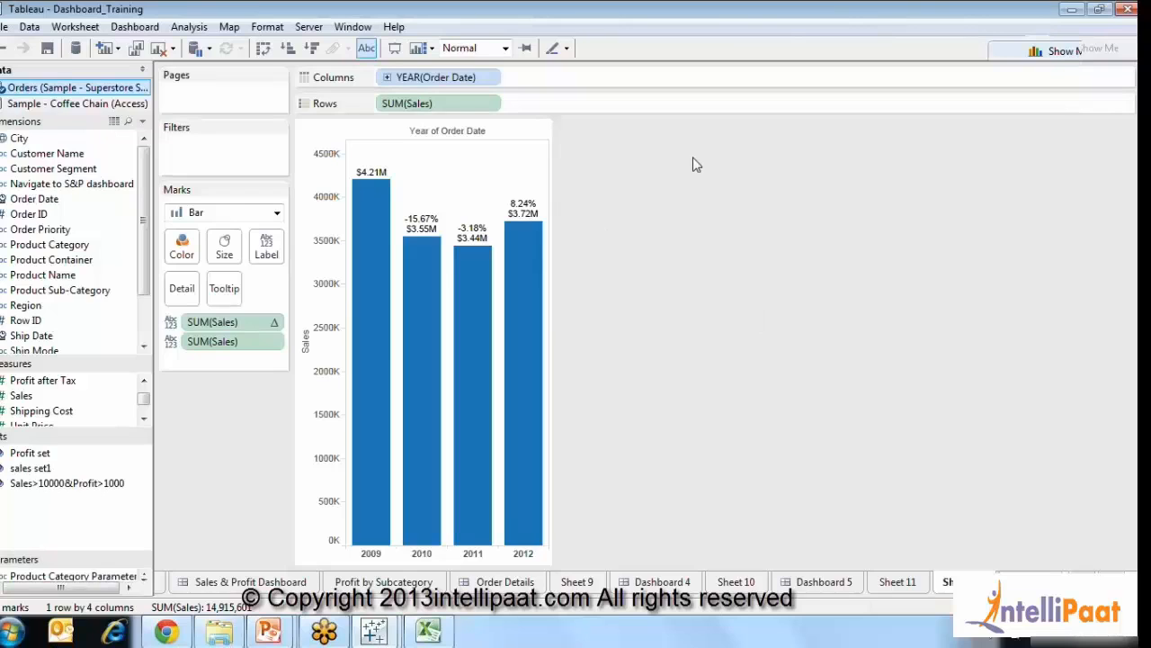
Select the 2011 and 2012 bars together in the chart.
mouse_move(426, 342)
left_click_drag(453, 206, 558, 368)
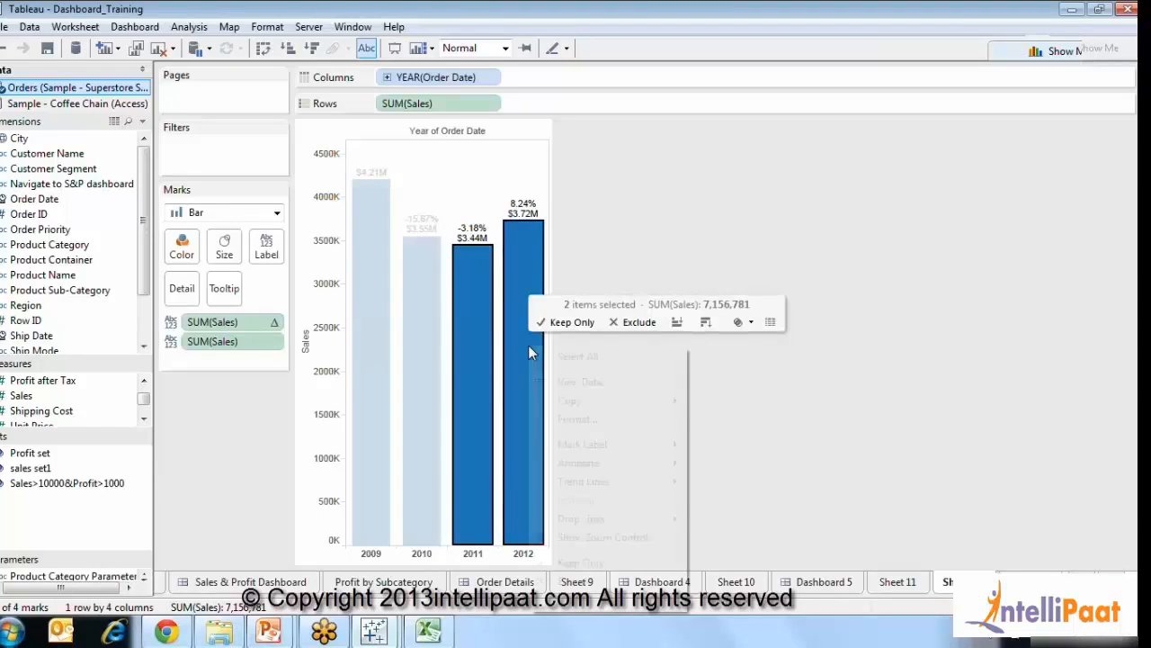
right_click(528, 344)
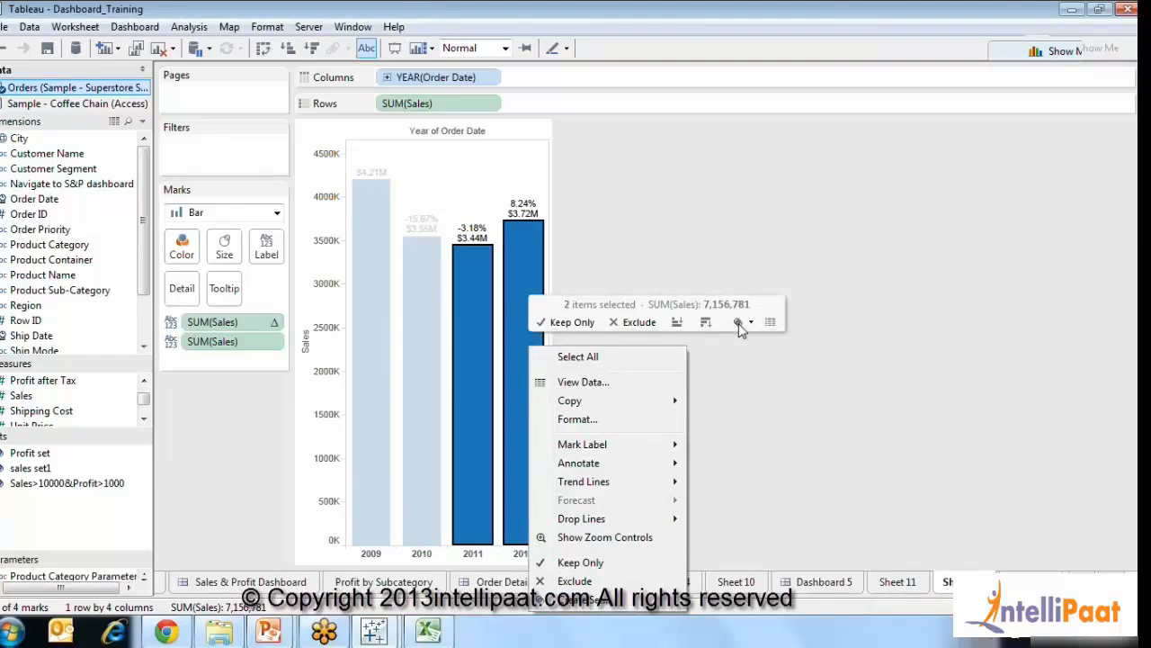
left_click(912, 394)
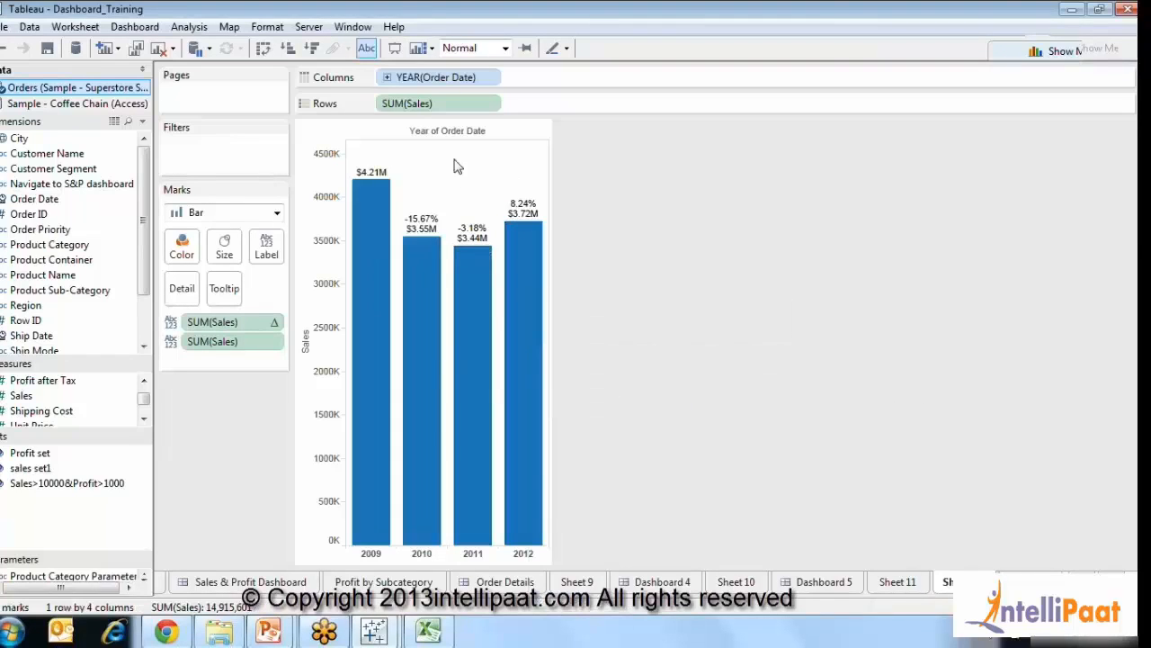
left_click_drag(457, 167, 547, 429)
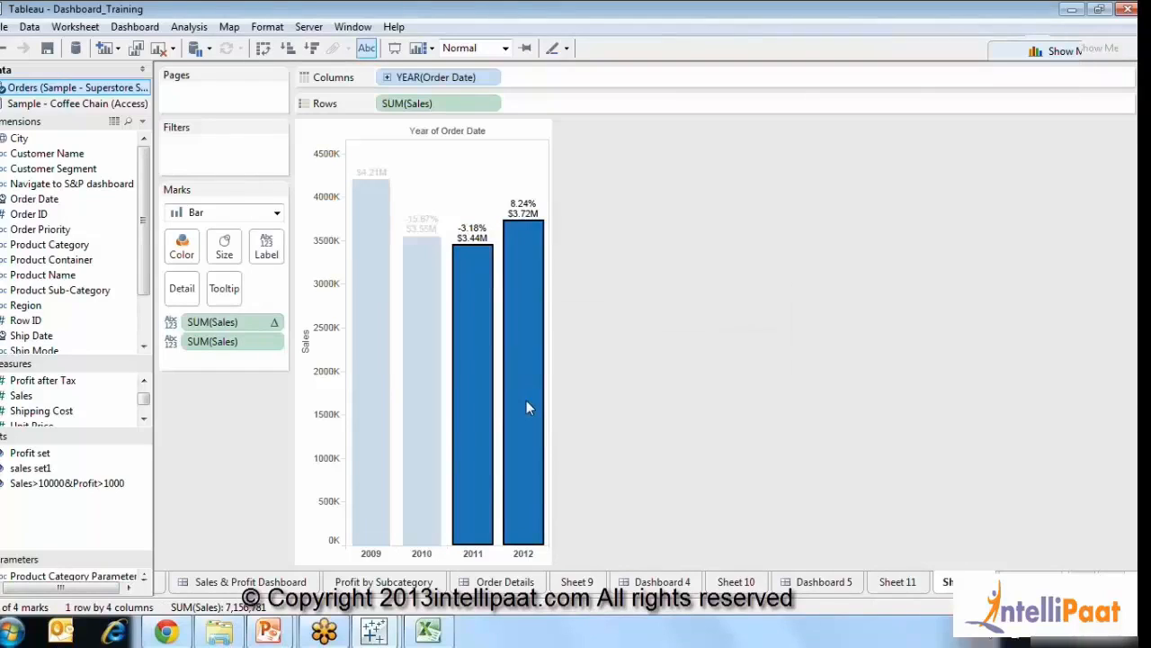
mouse_move(528, 408)
right_click(459, 301)
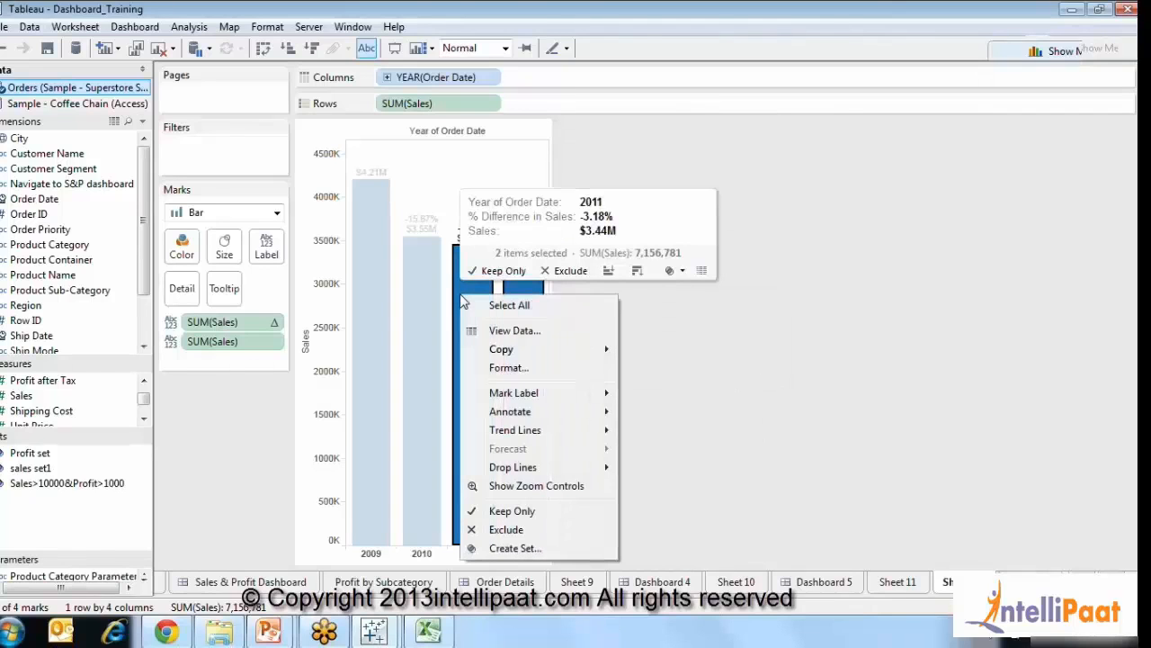
left_click(556, 549)
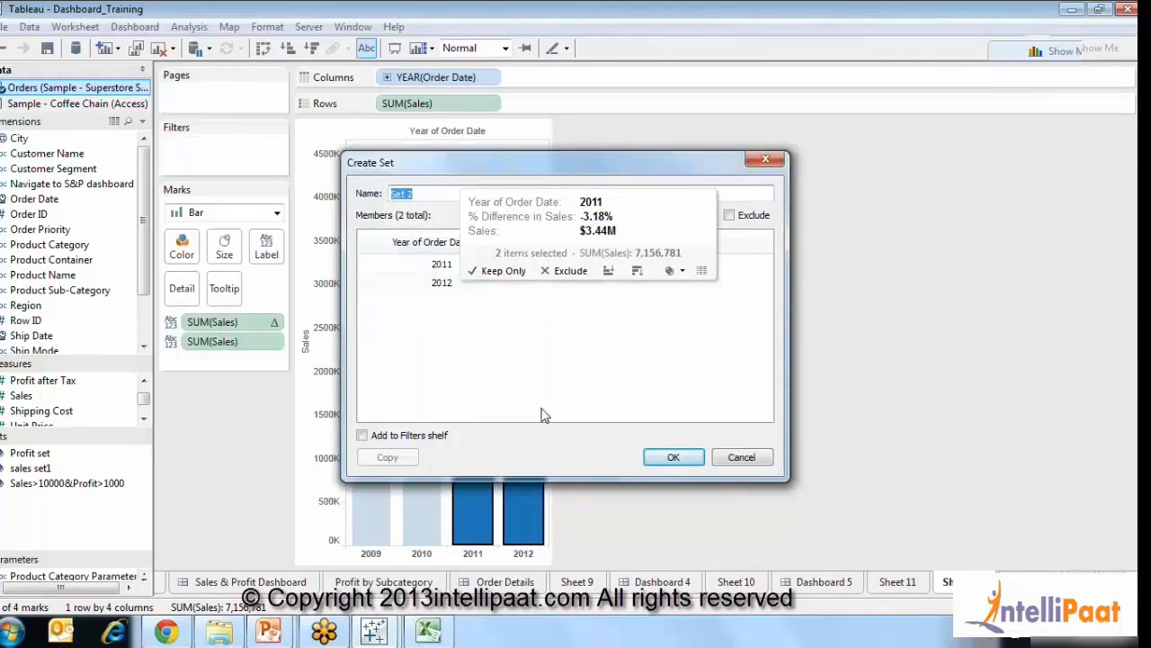
left_click(724, 368)
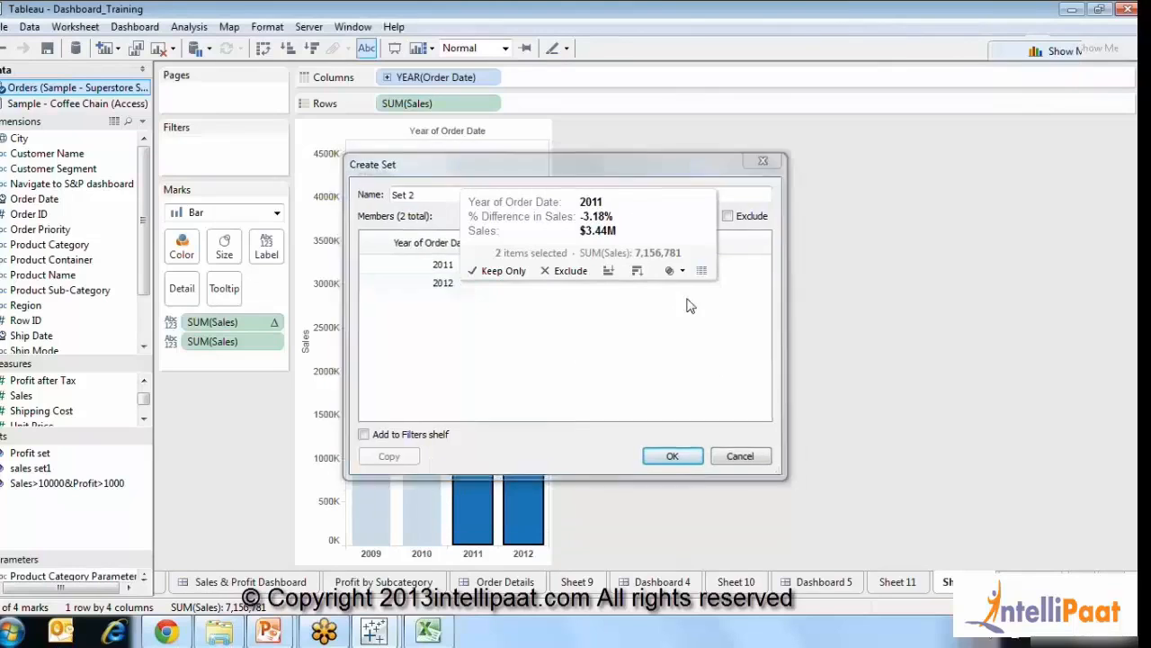
left_click(682, 455)
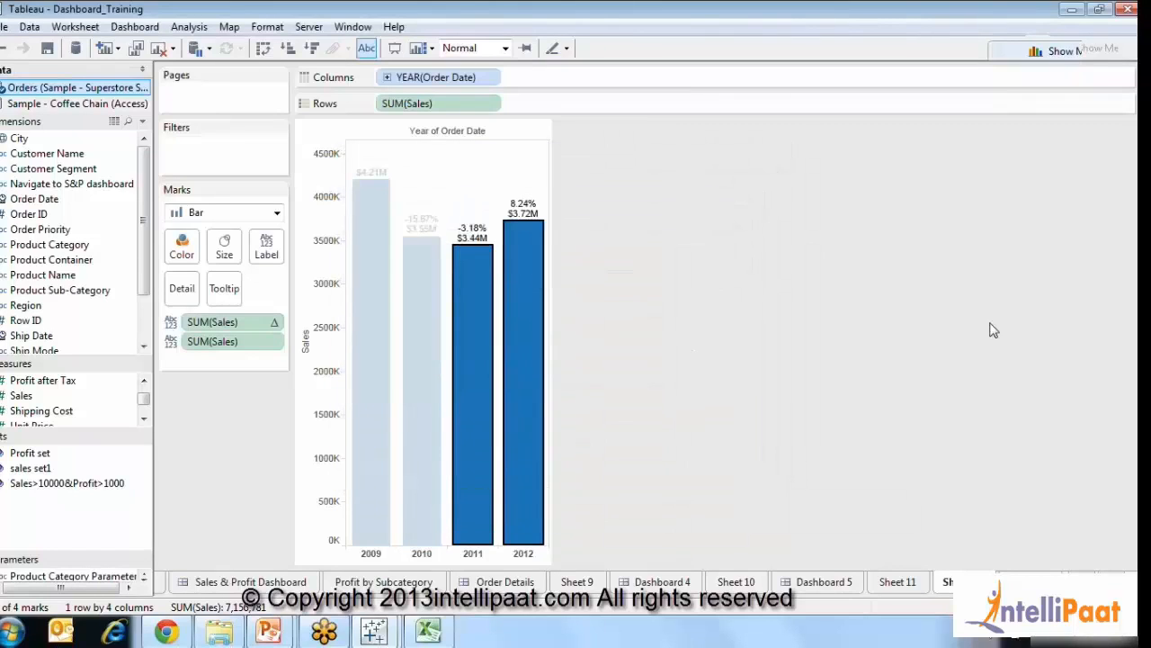
Create the set Set 2 from the selected 2011 and 2012 bars and add it to the Filters shelf.
right_click(542, 534)
left_click(584, 517)
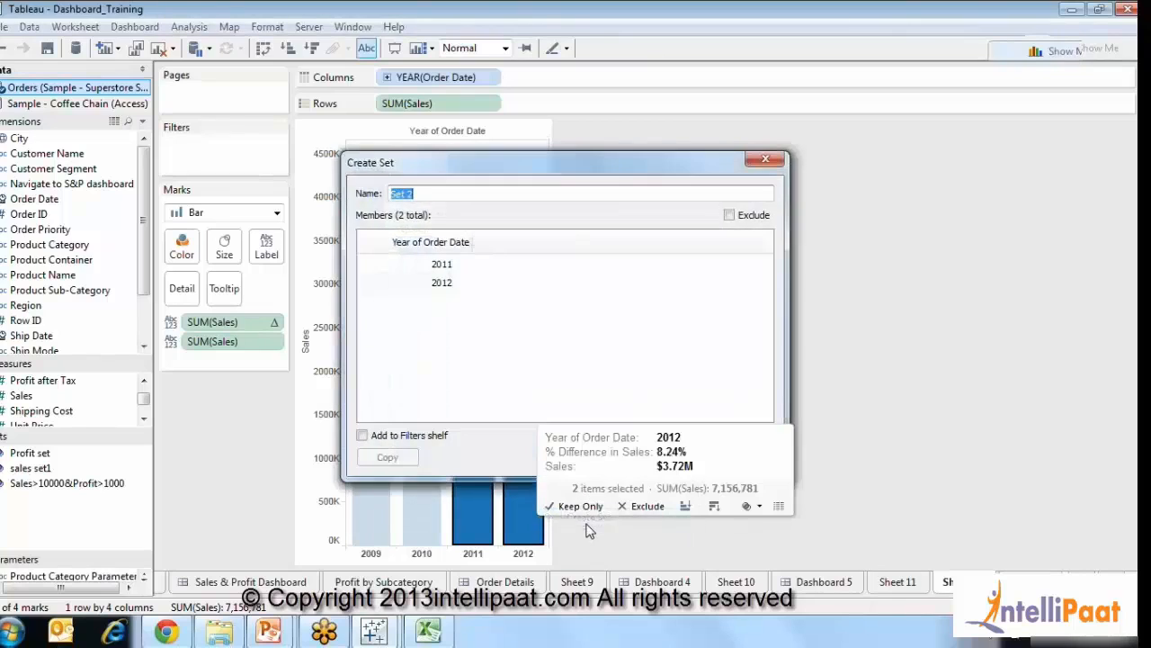
left_click(394, 268)
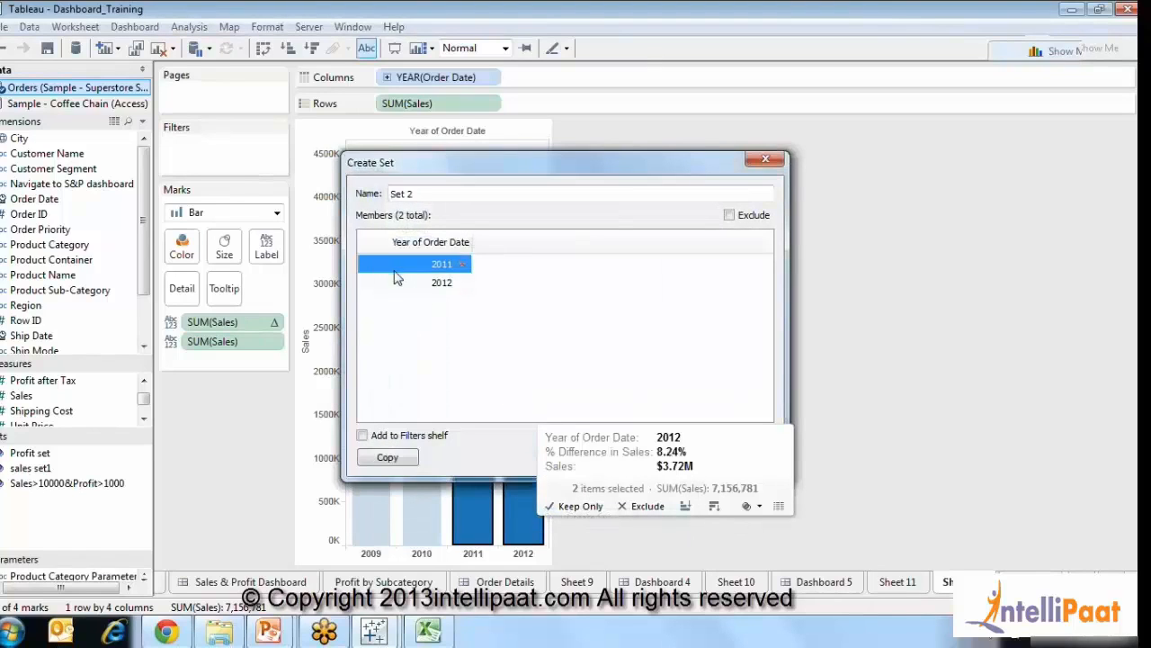
left_click(393, 284)
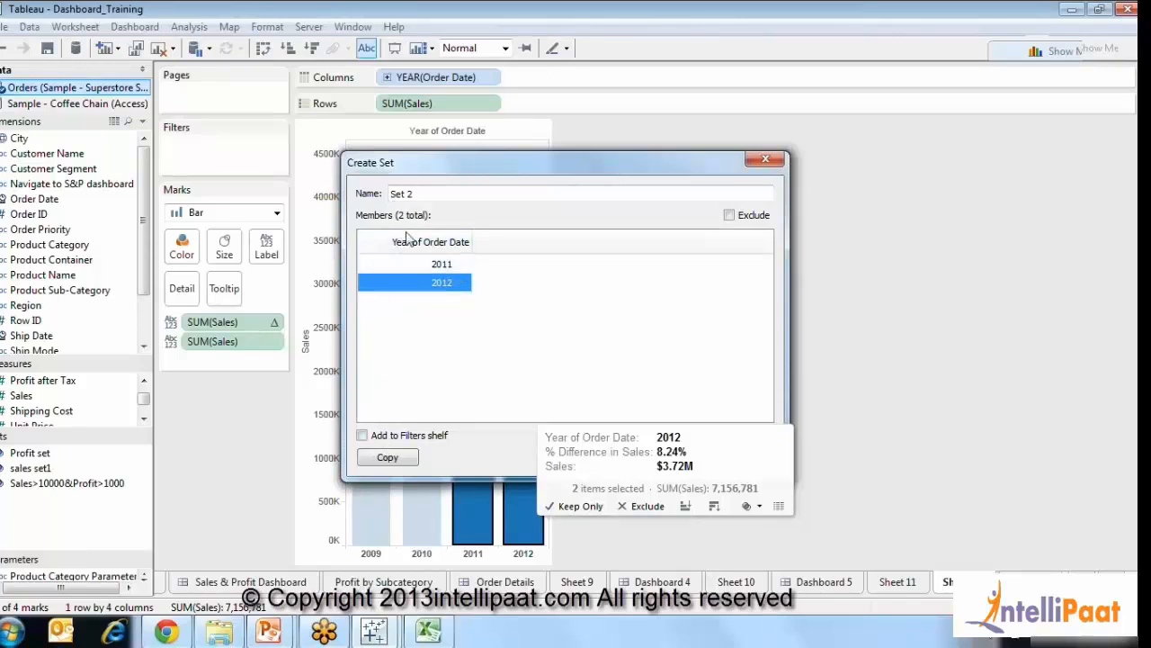
left_click(361, 436)
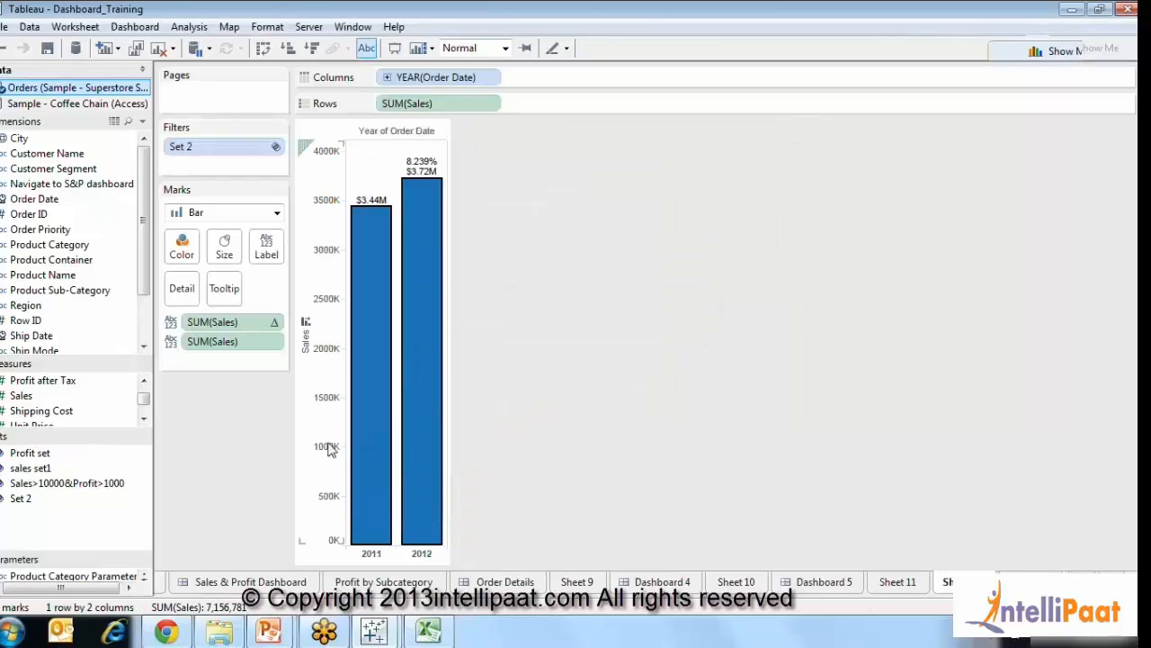
left_click(498, 441)
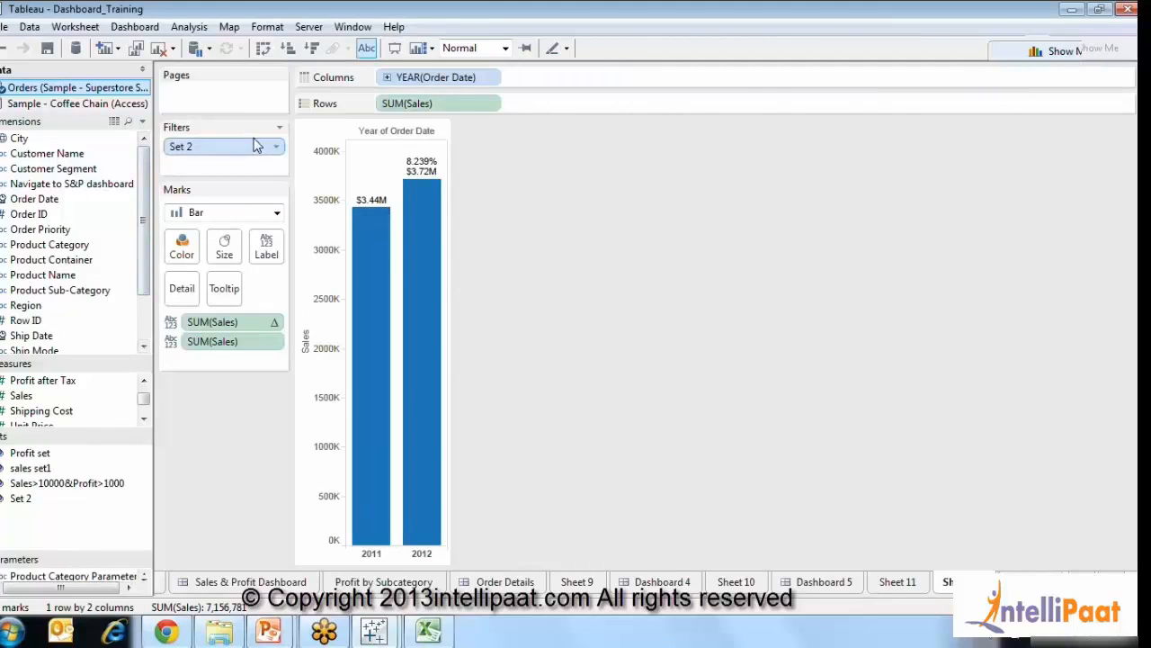
Remove the Set 2 filter from the bar chart worksheet.
left_click_drag(257, 146, 826, 396)
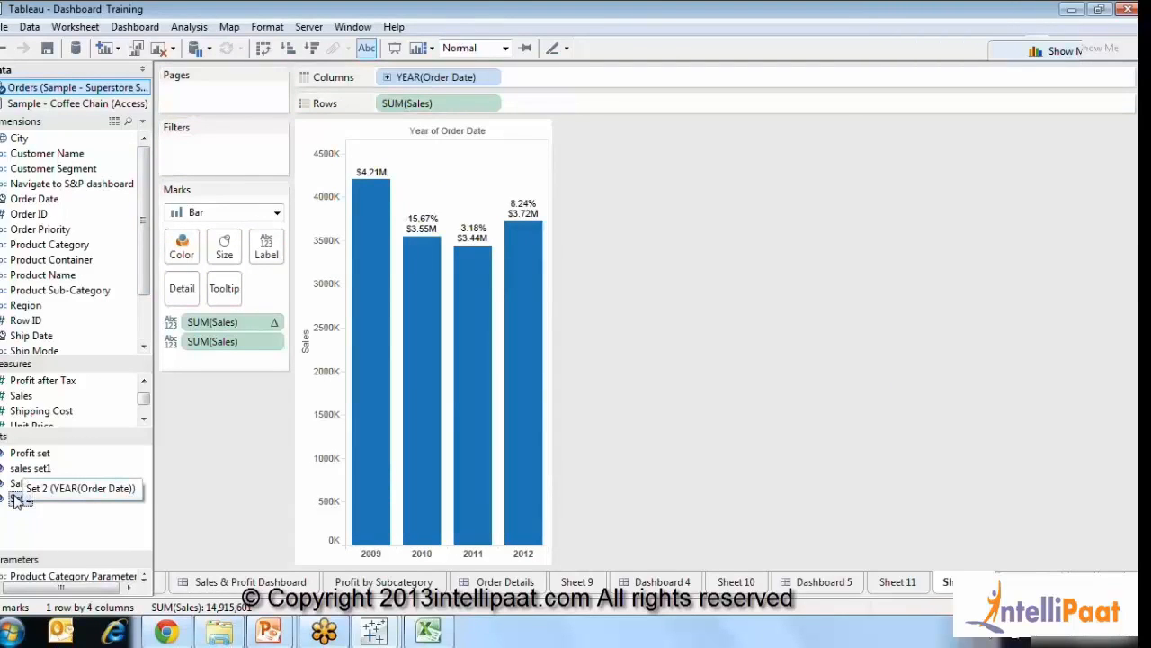
mouse_move(476, 243)
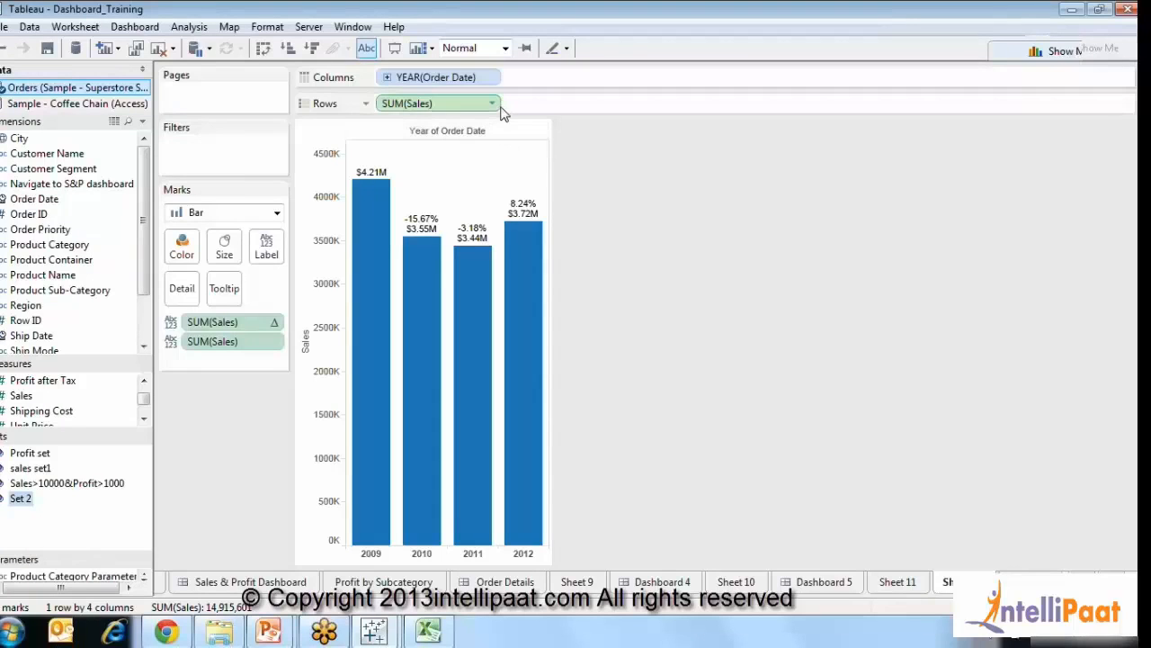
Return to the crosstab sheet and add Product Category to the rows after the year of Order Date.
left_click(1050, 581)
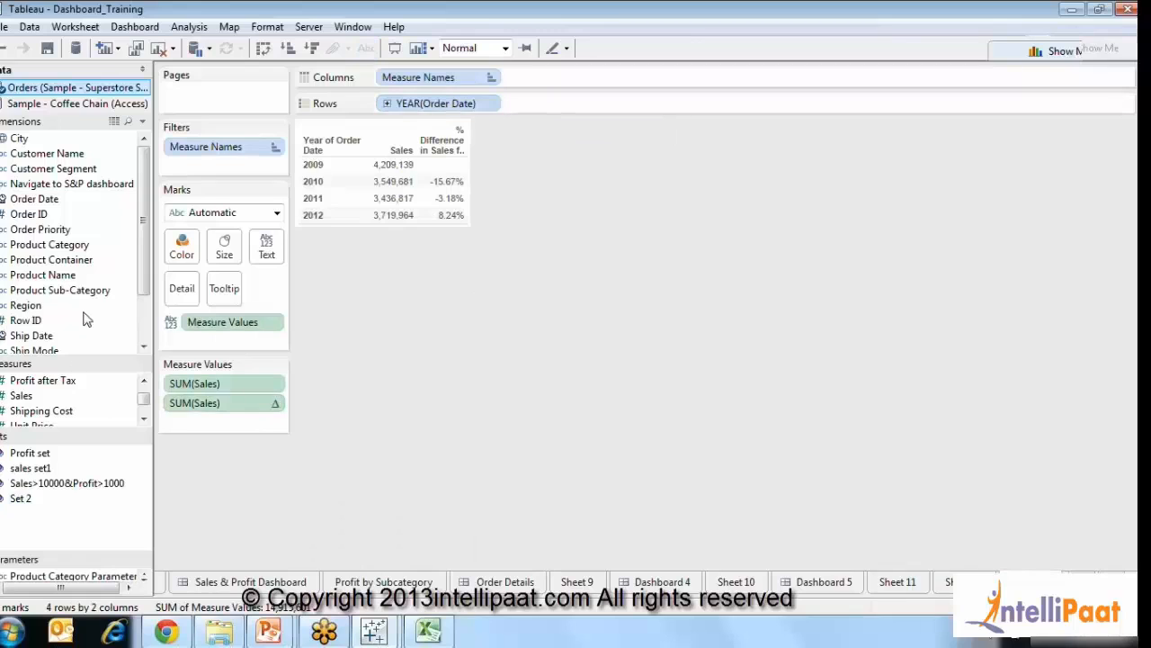
left_click_drag(40, 247, 517, 103)
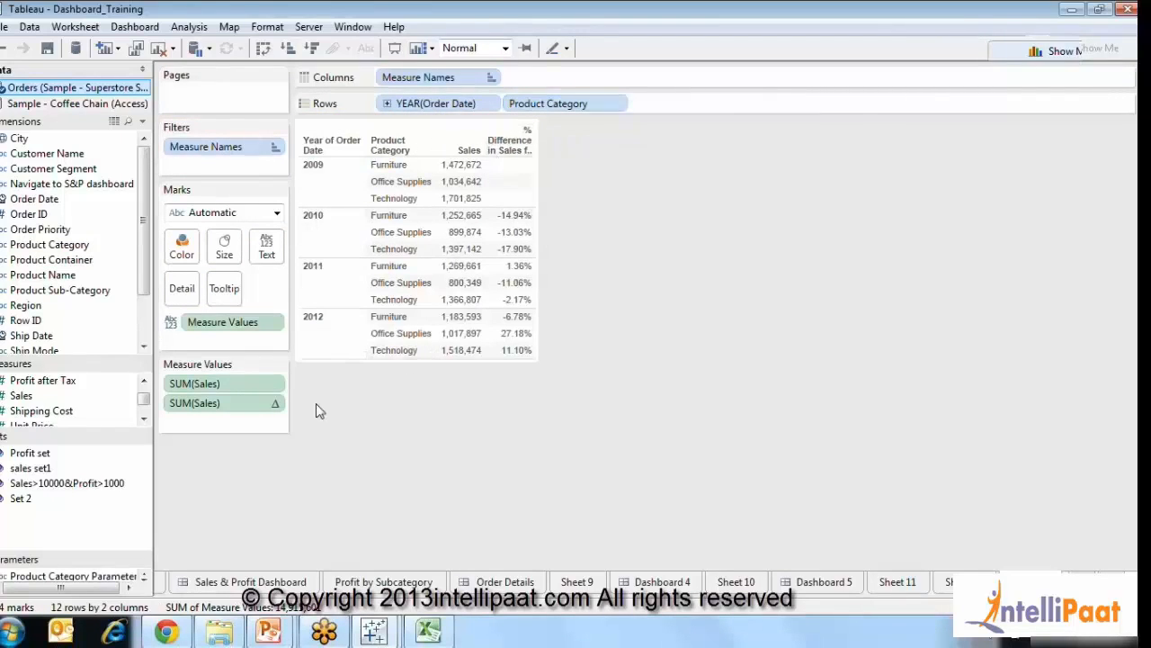
Compute the Sales percent difference using Table (Down), then undo that change.
left_click(275, 406)
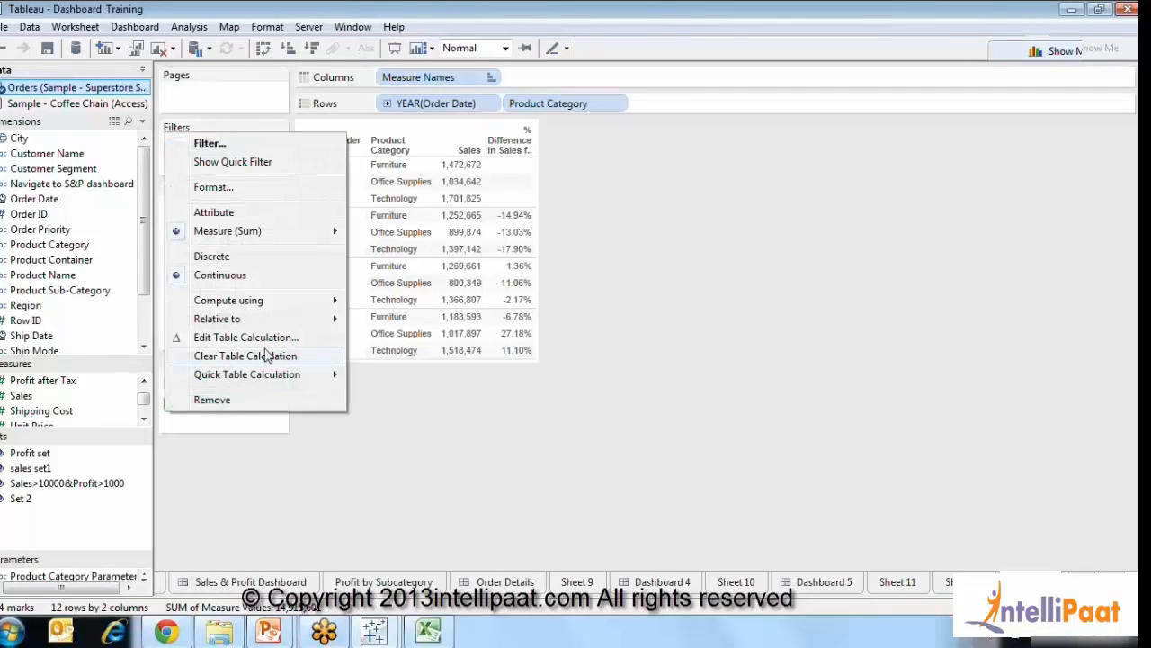
mouse_move(270, 304)
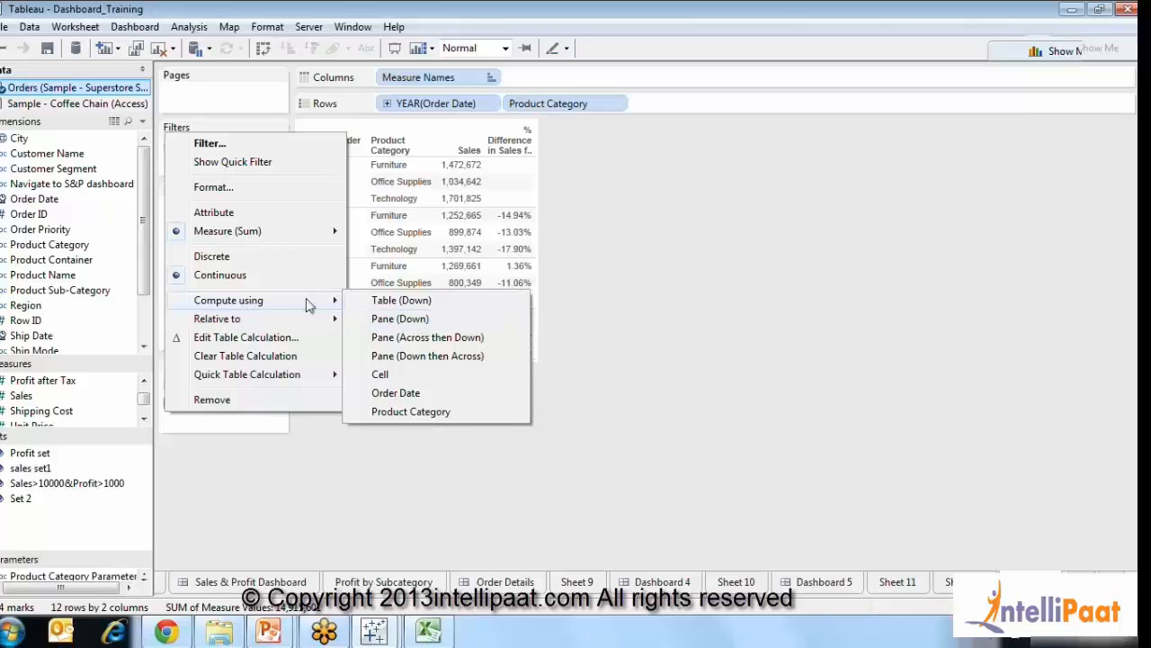
mouse_move(322, 316)
left_click(392, 302)
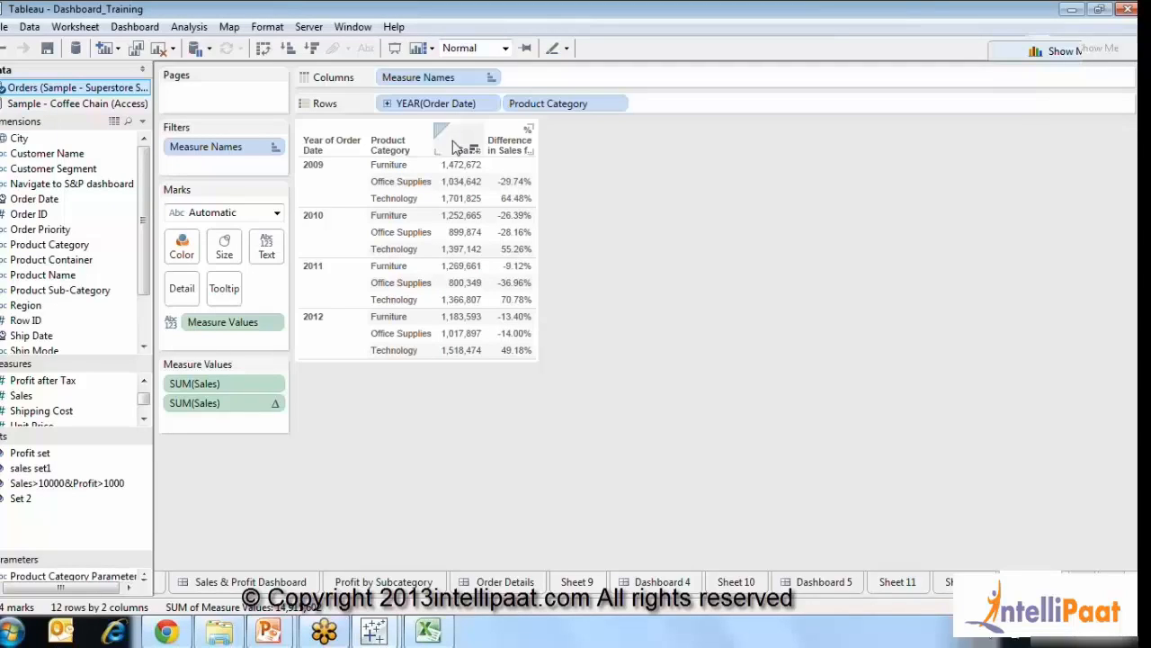
left_click(3, 49)
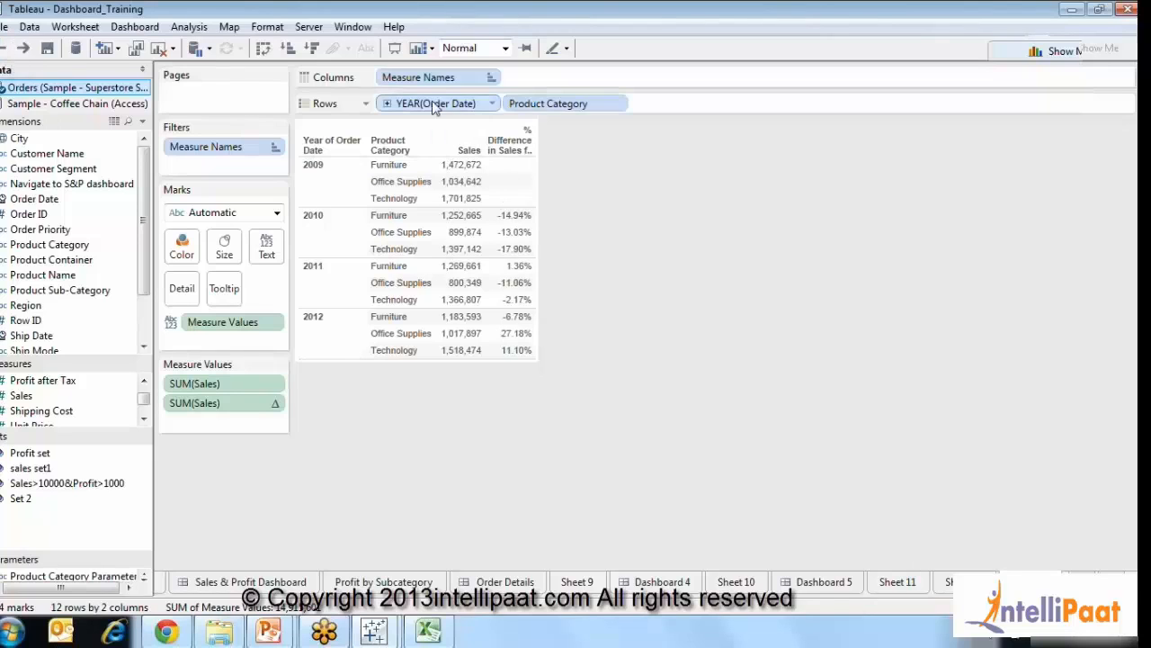
Replace Product Category in the rows with the quarters of Order Date below each year.
left_click_drag(589, 105, 697, 247)
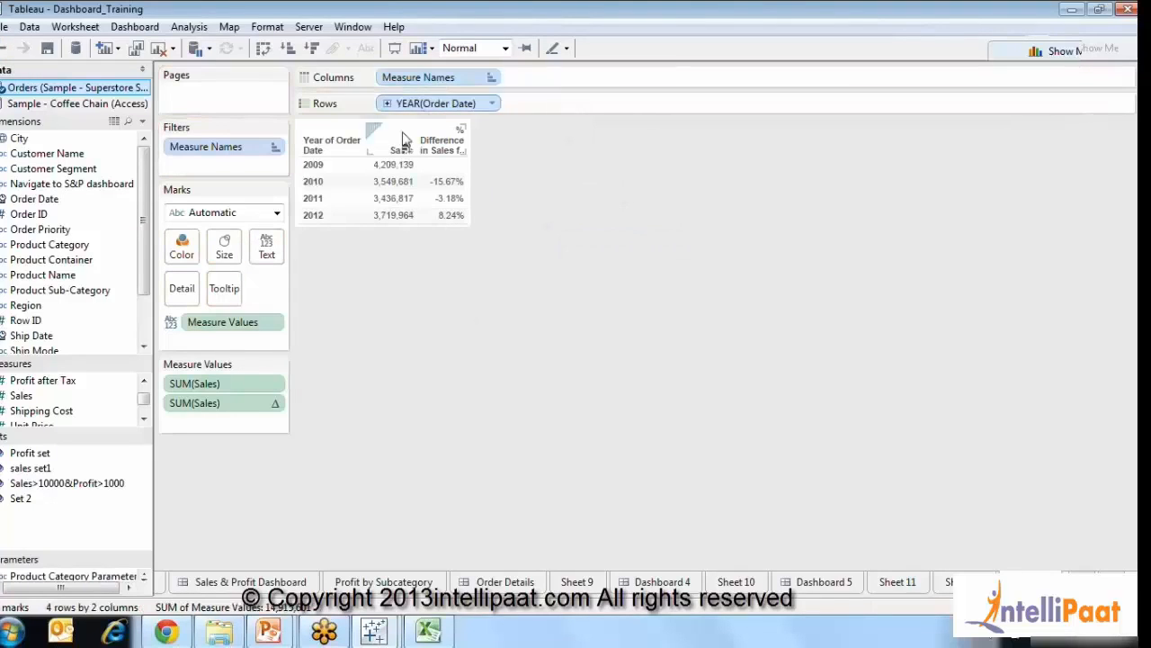
left_click(387, 104)
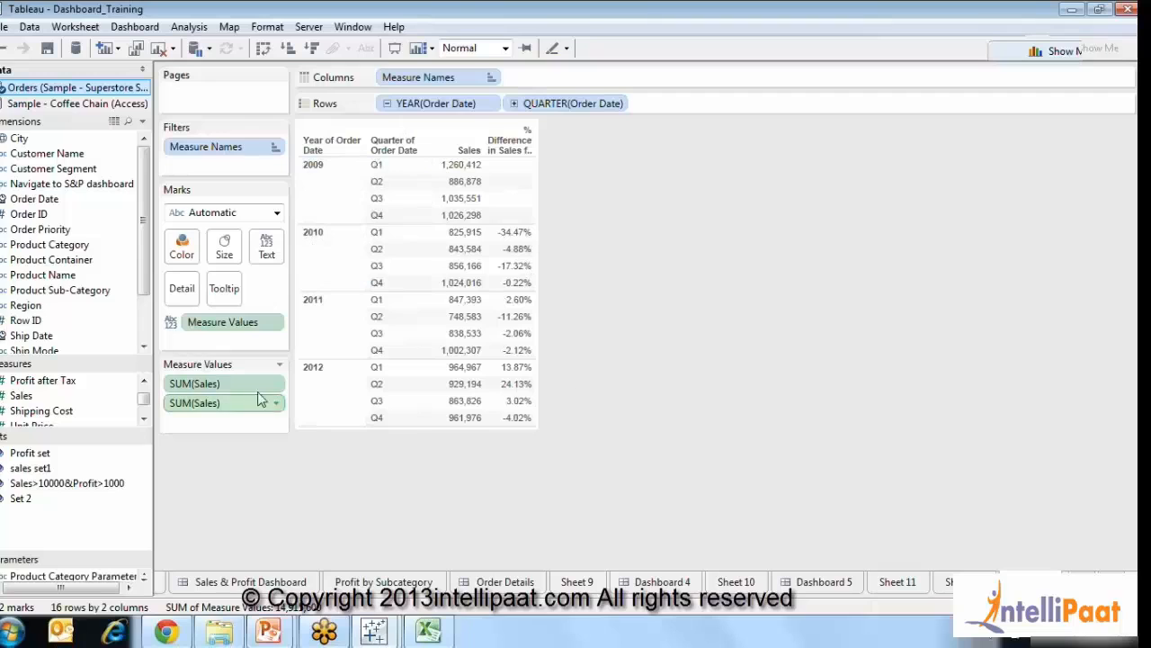
Compute the Sales percent difference using Pane (Down).
left_click(276, 407)
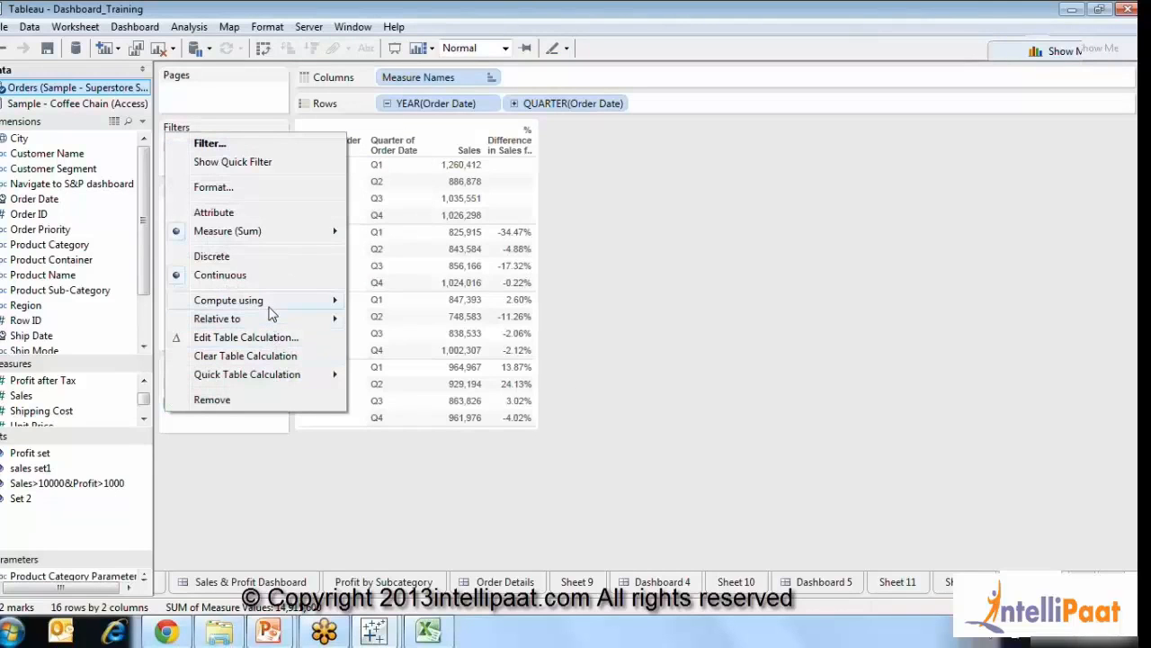
mouse_move(269, 306)
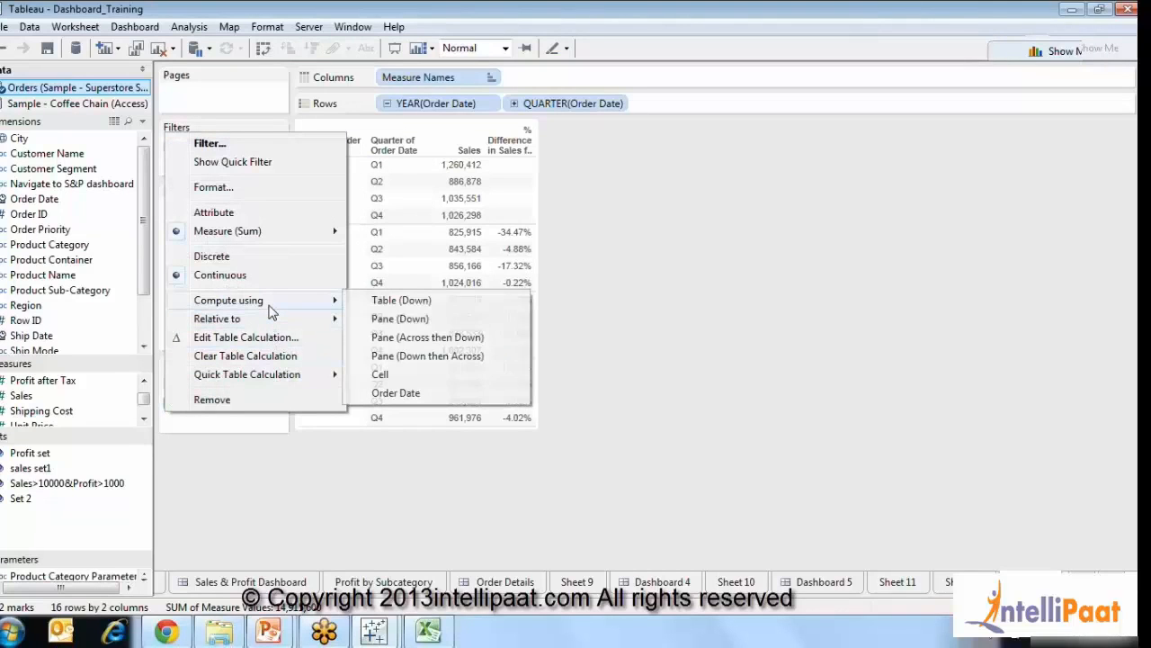
left_click(390, 321)
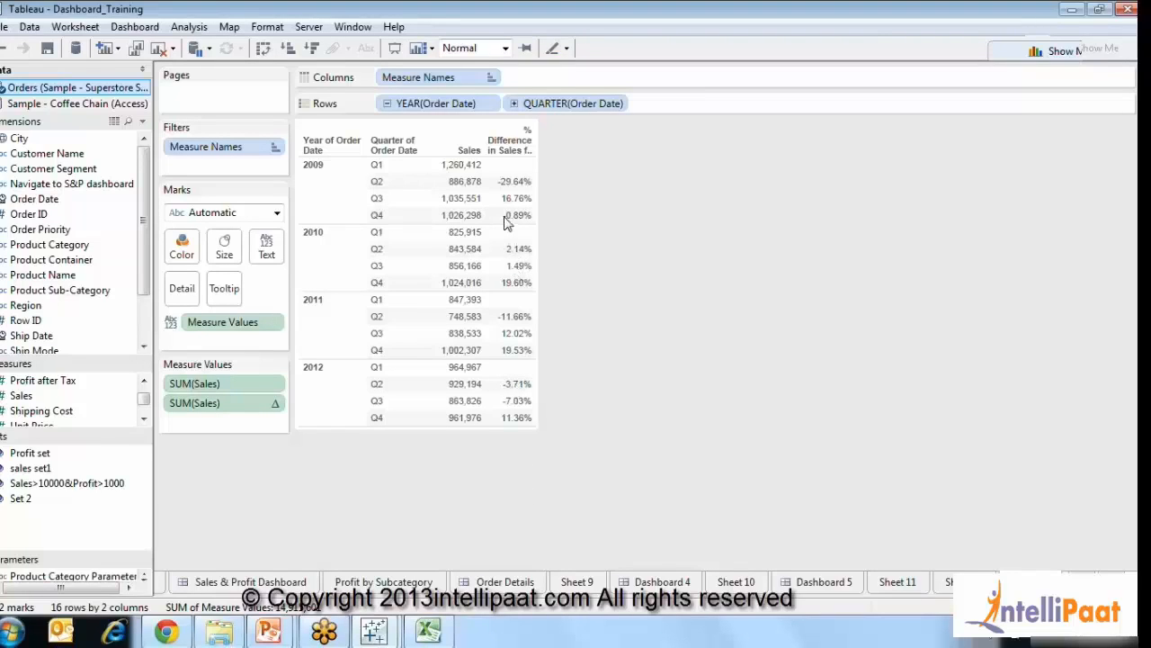
right_click(278, 404)
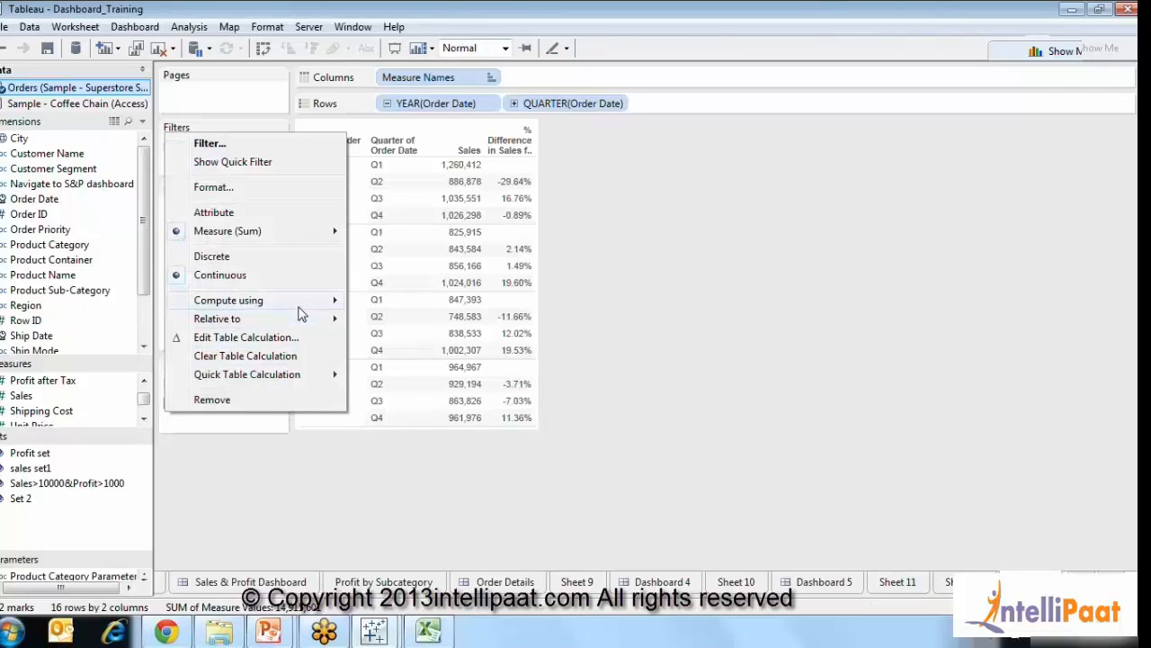
mouse_move(300, 306)
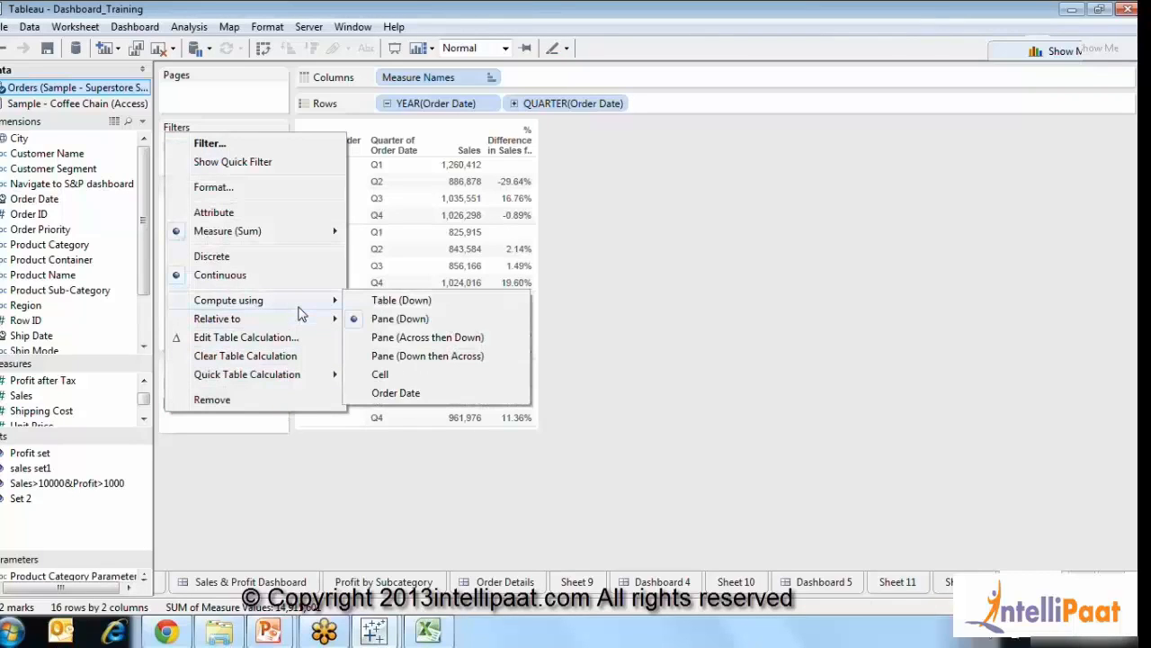
left_click(805, 289)
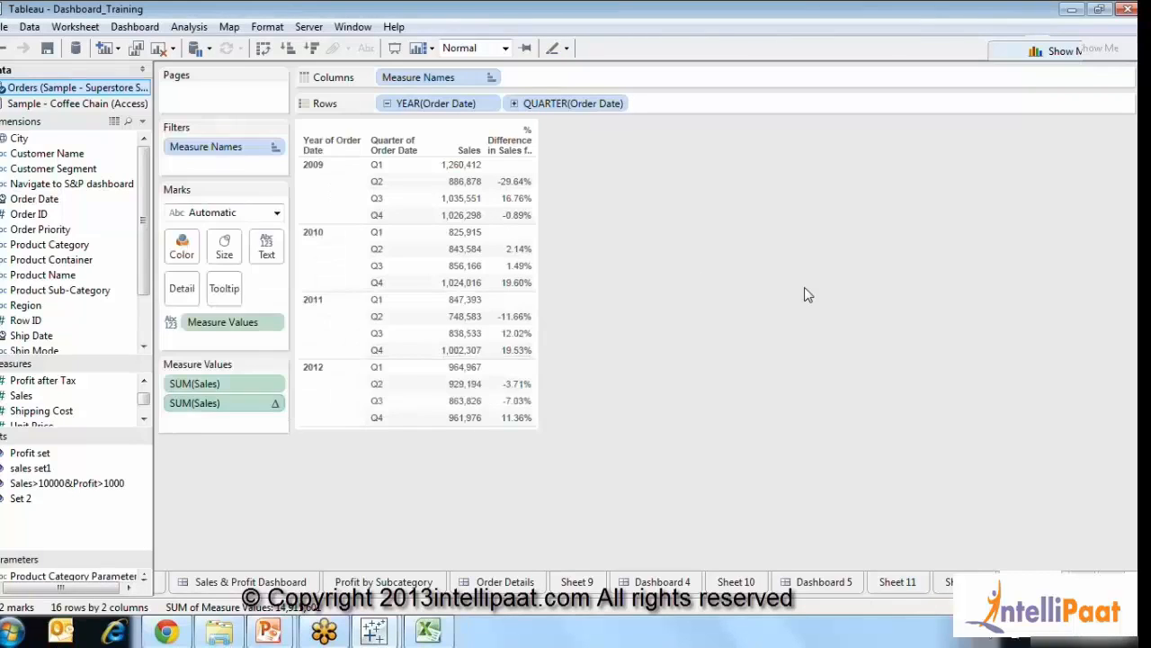
Change the Sales percent difference to compute using Order Date.
right_click(277, 403)
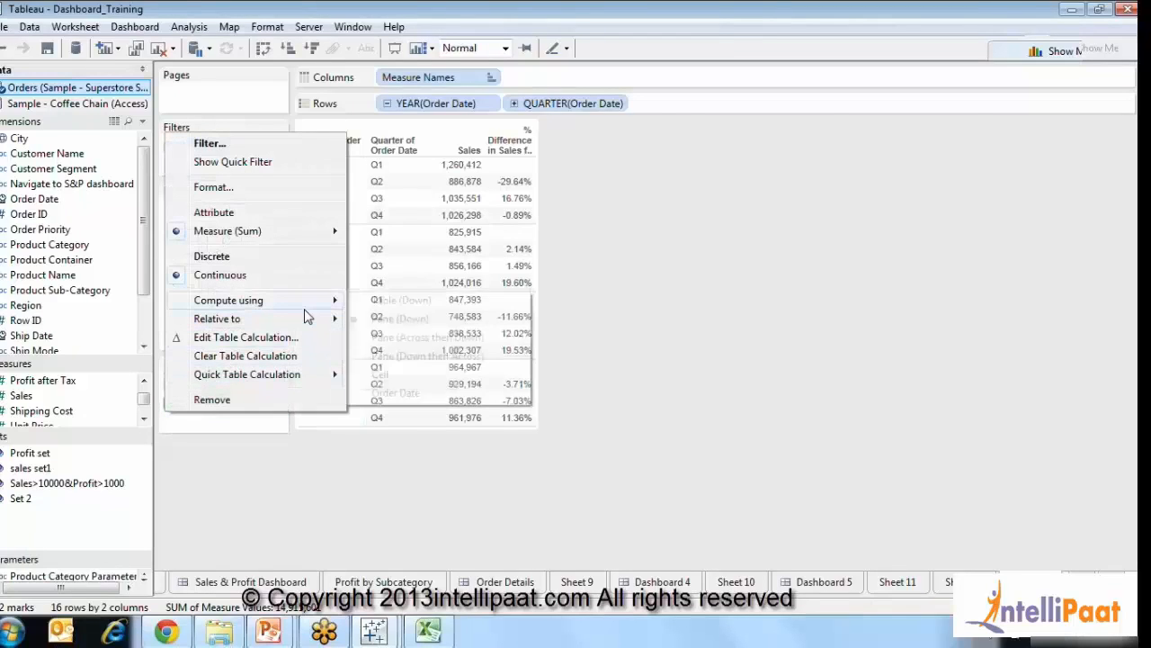
mouse_move(288, 301)
left_click(425, 393)
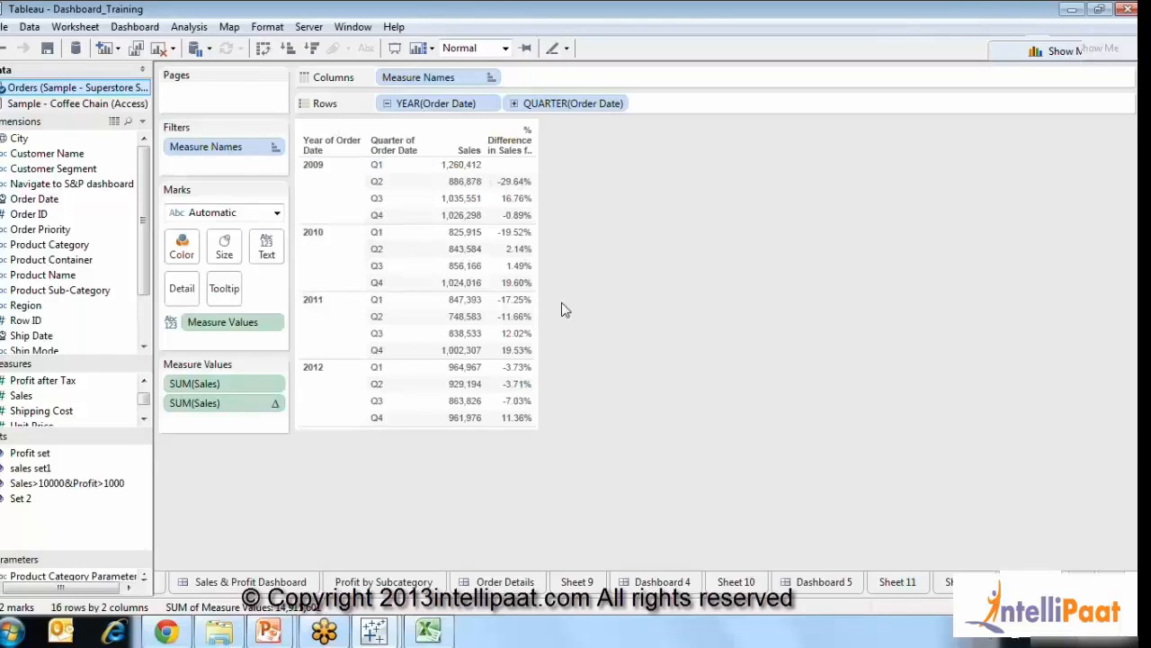
left_click(276, 405)
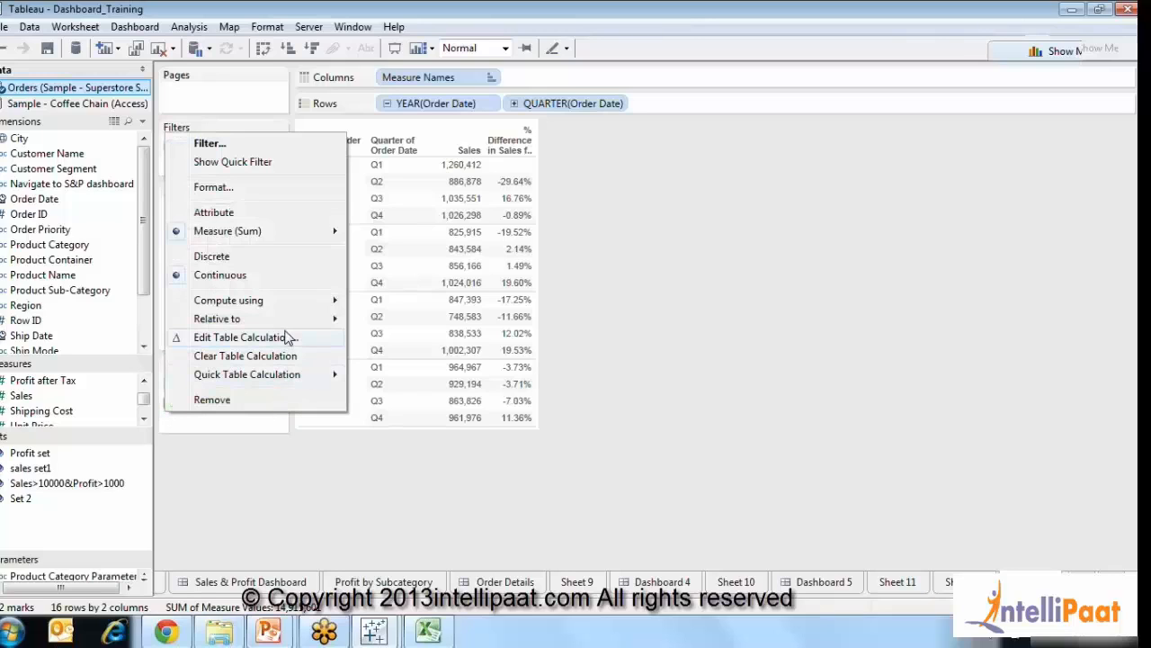
mouse_move(279, 376)
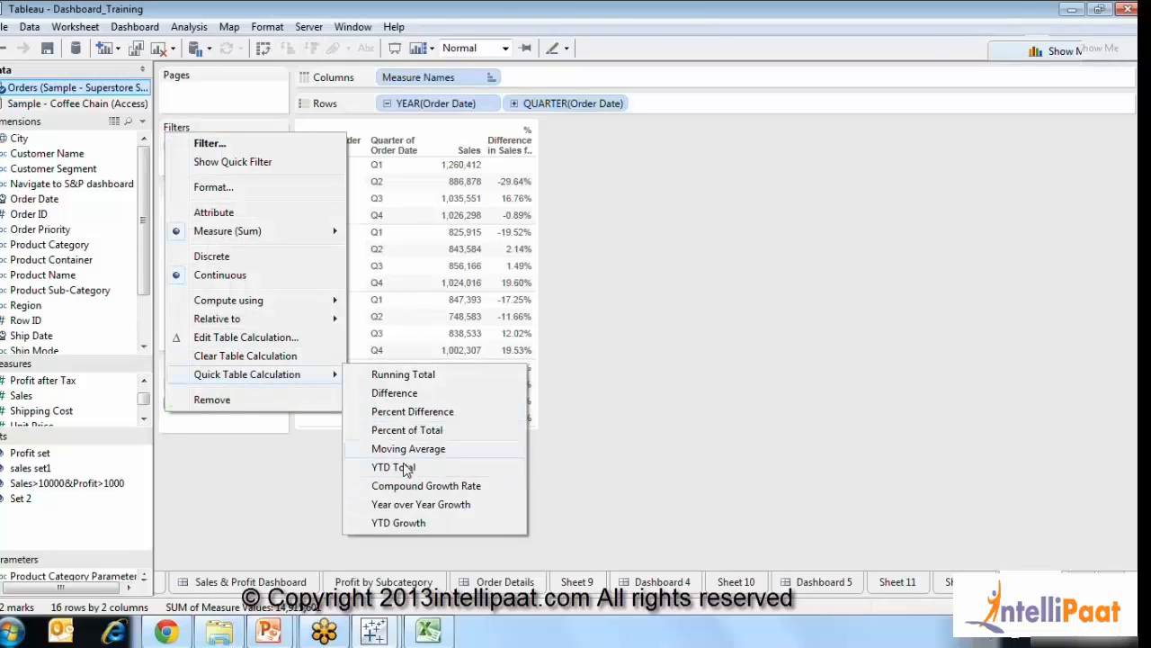
left_click(686, 400)
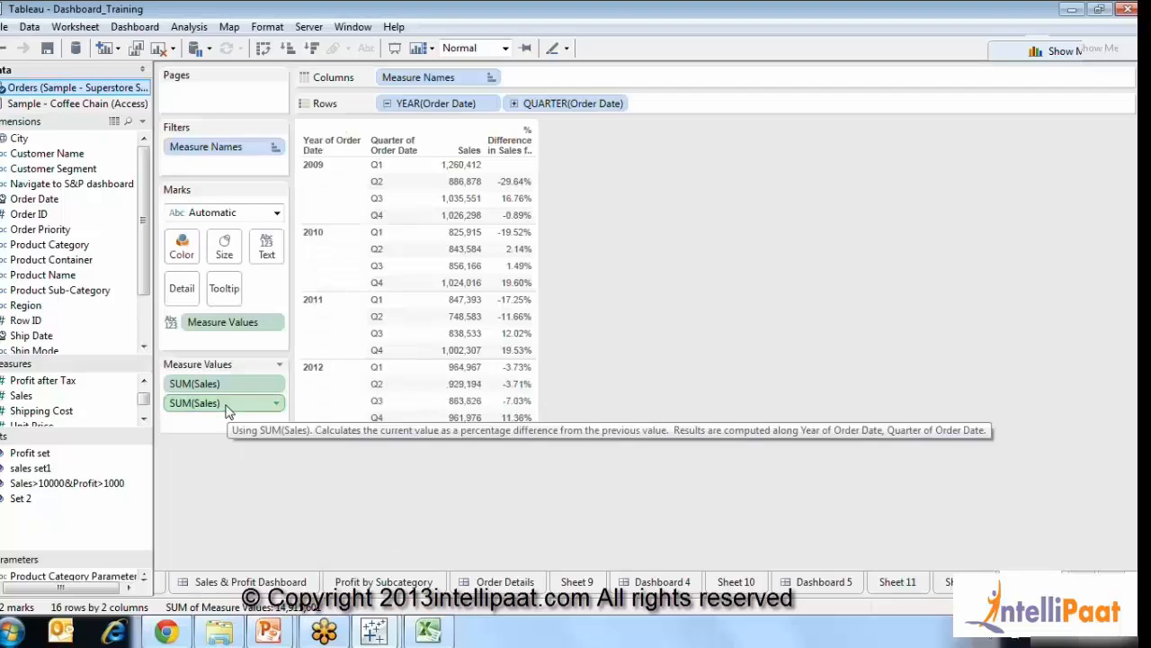
Switch the second Sales measure to the Percent of Total quick table calculation.
left_click(277, 404)
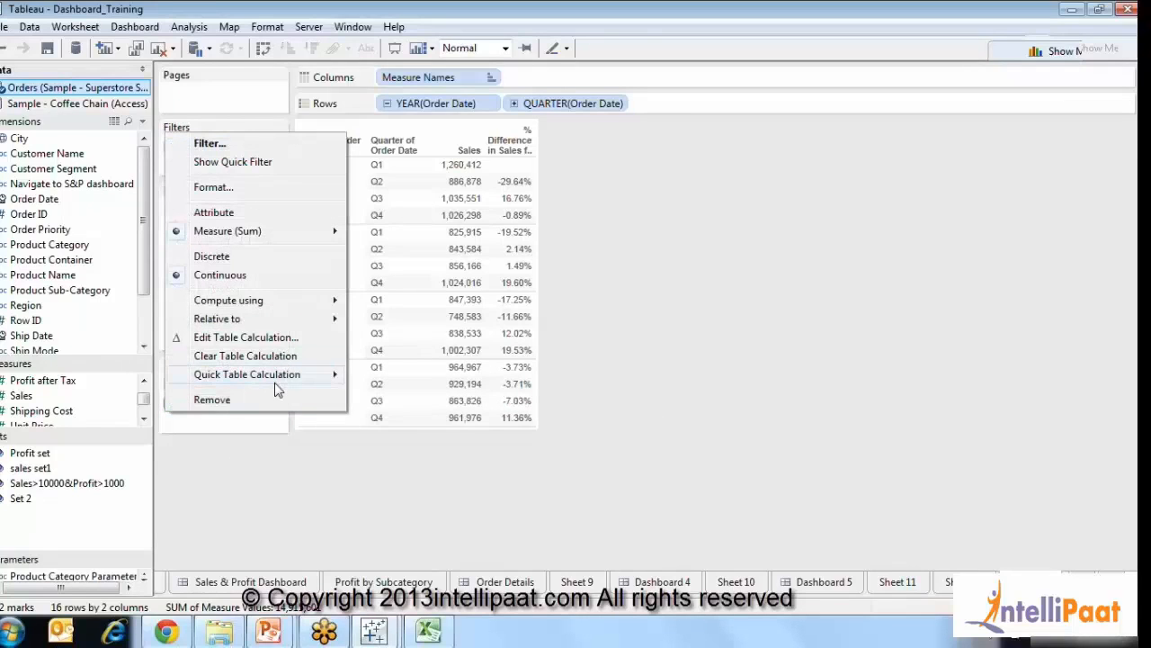
mouse_move(278, 385)
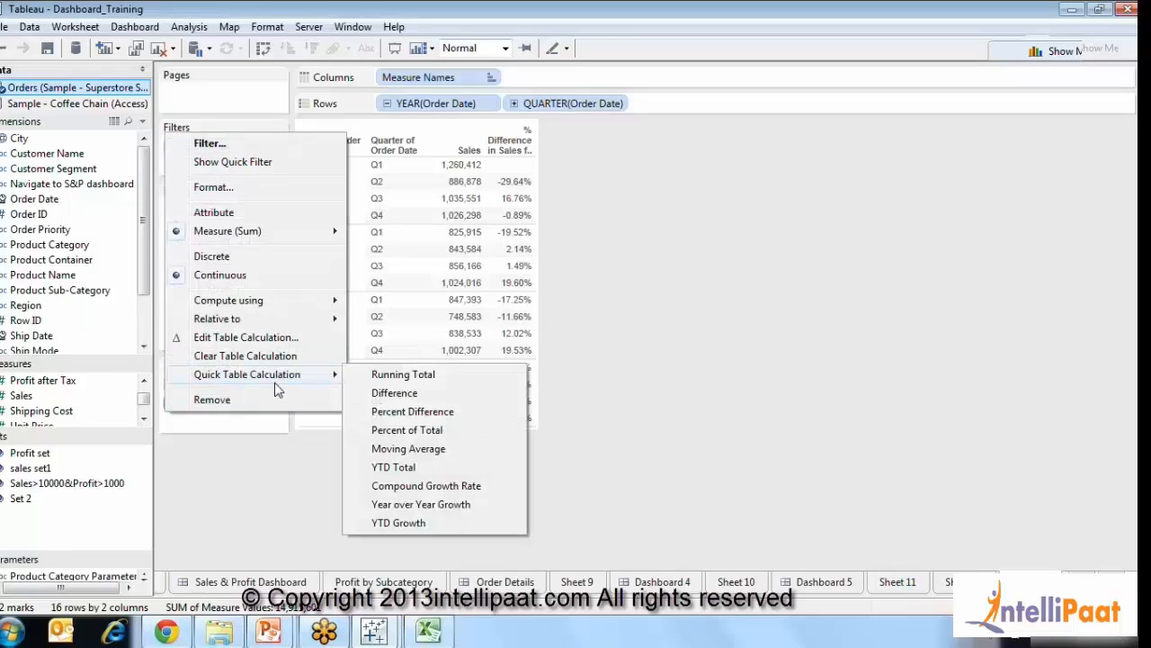
left_click(420, 431)
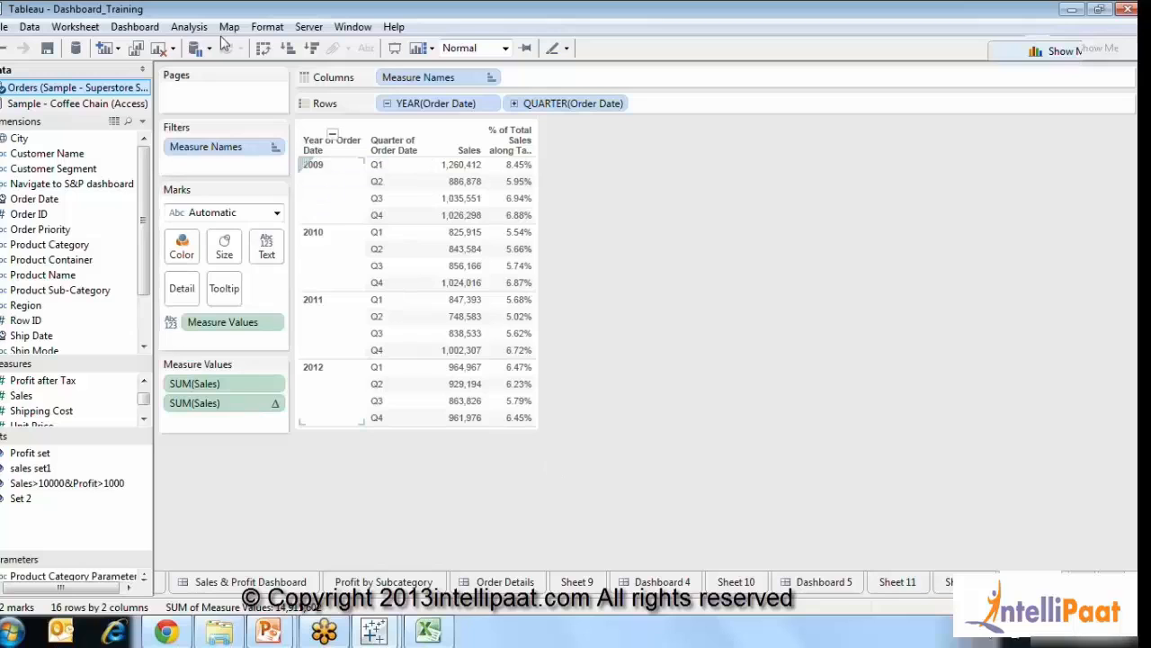
Show column grand totals in the crosstab.
left_click(189, 26)
mouse_move(219, 296)
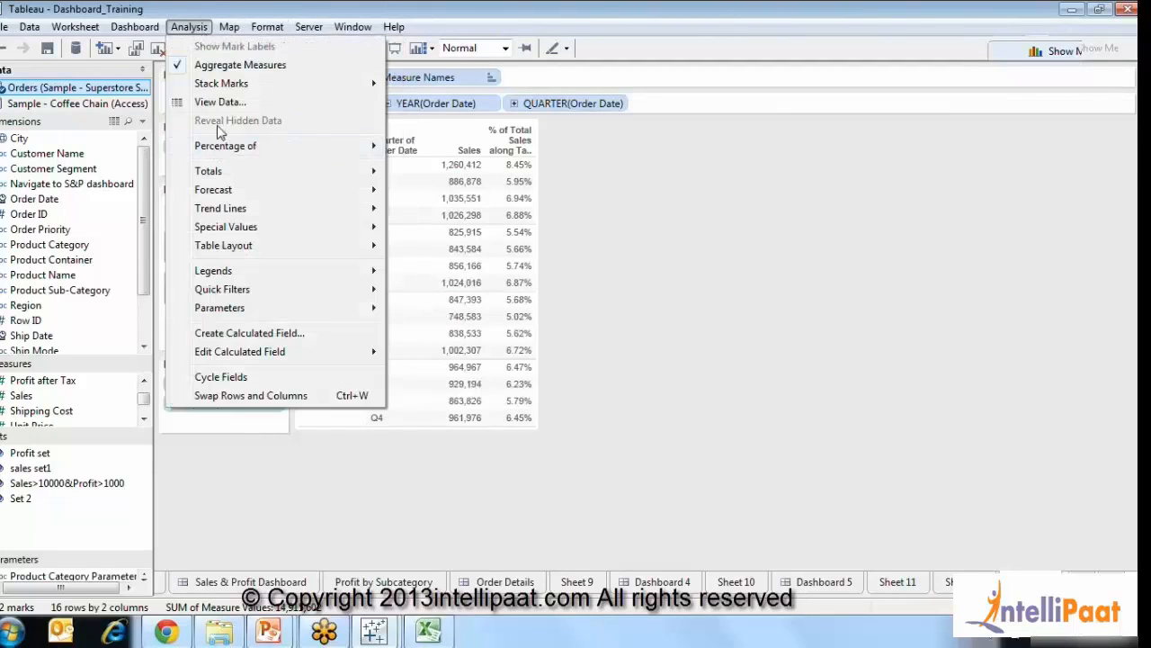
mouse_move(220, 171)
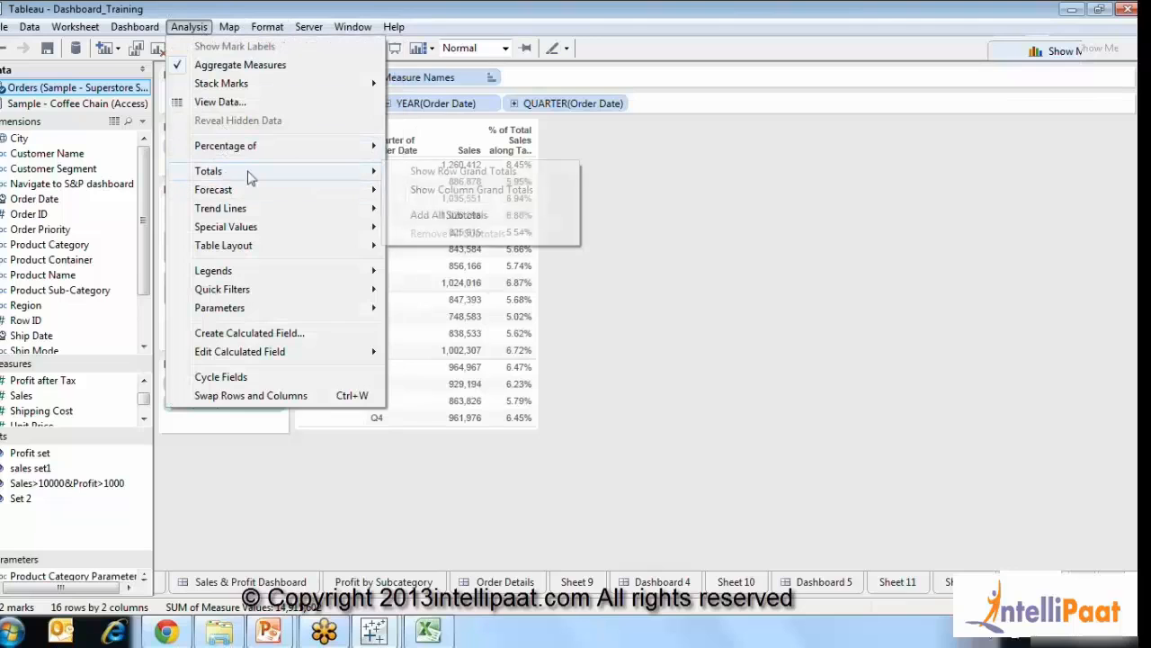
left_click(428, 189)
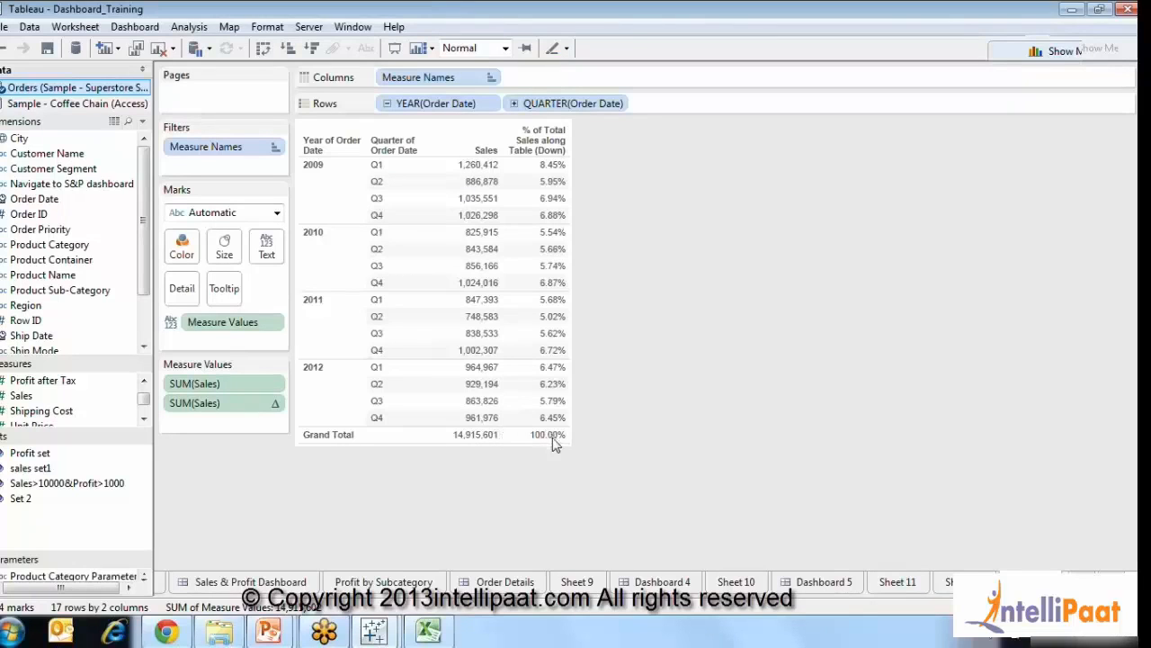
Compute the Sales percent of total using Pane (Down).
left_click(275, 403)
mouse_move(259, 328)
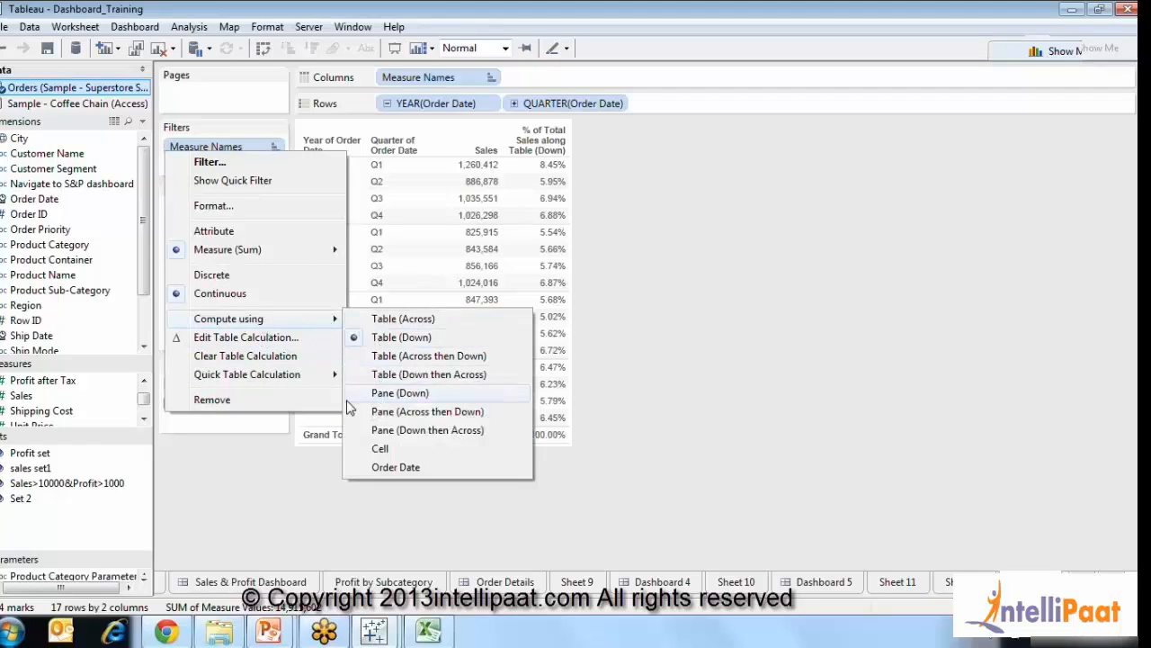
left_click(396, 393)
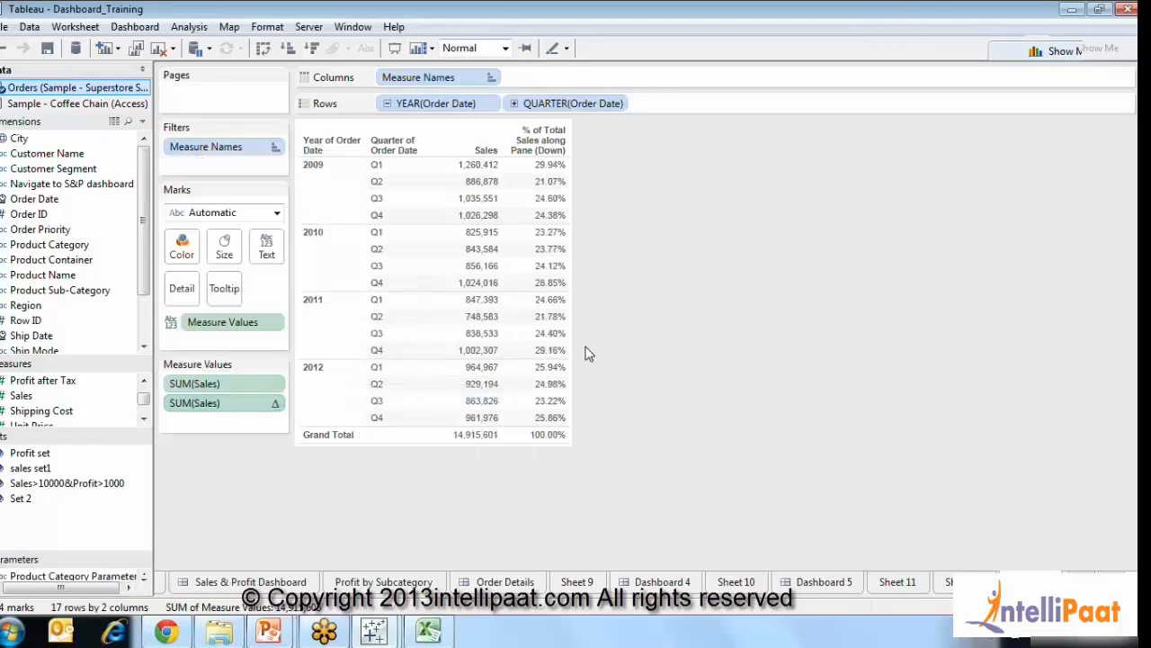
Add all subtotals to the crosstab so each year gets its own total row.
left_click(189, 27)
mouse_move(216, 173)
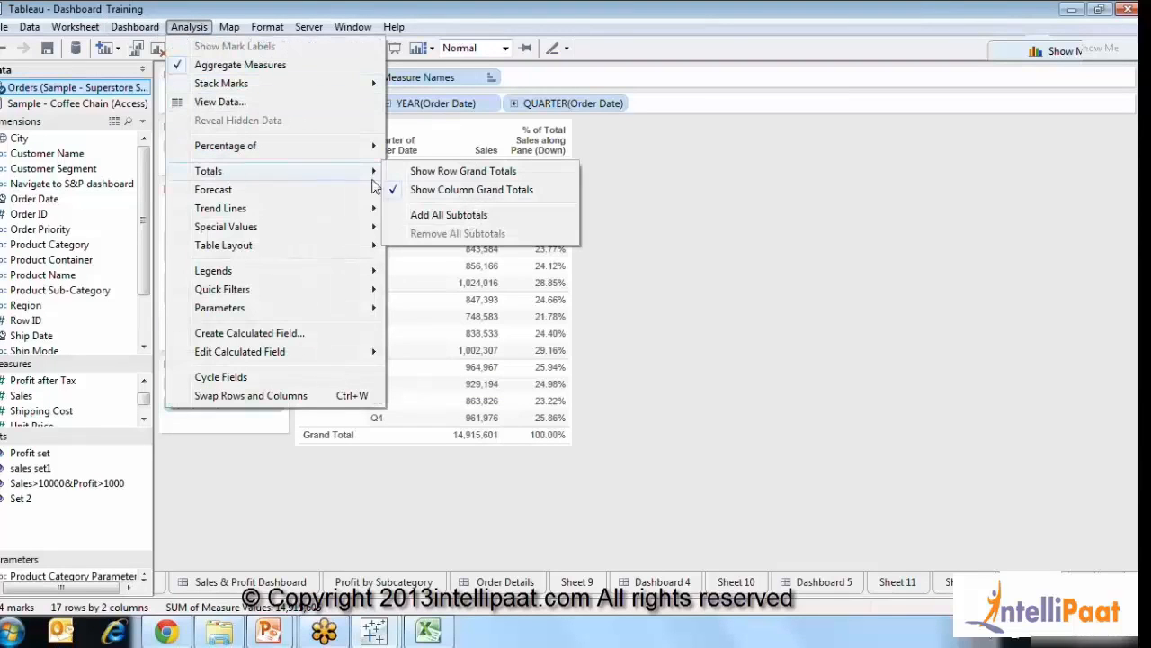
left_click(435, 218)
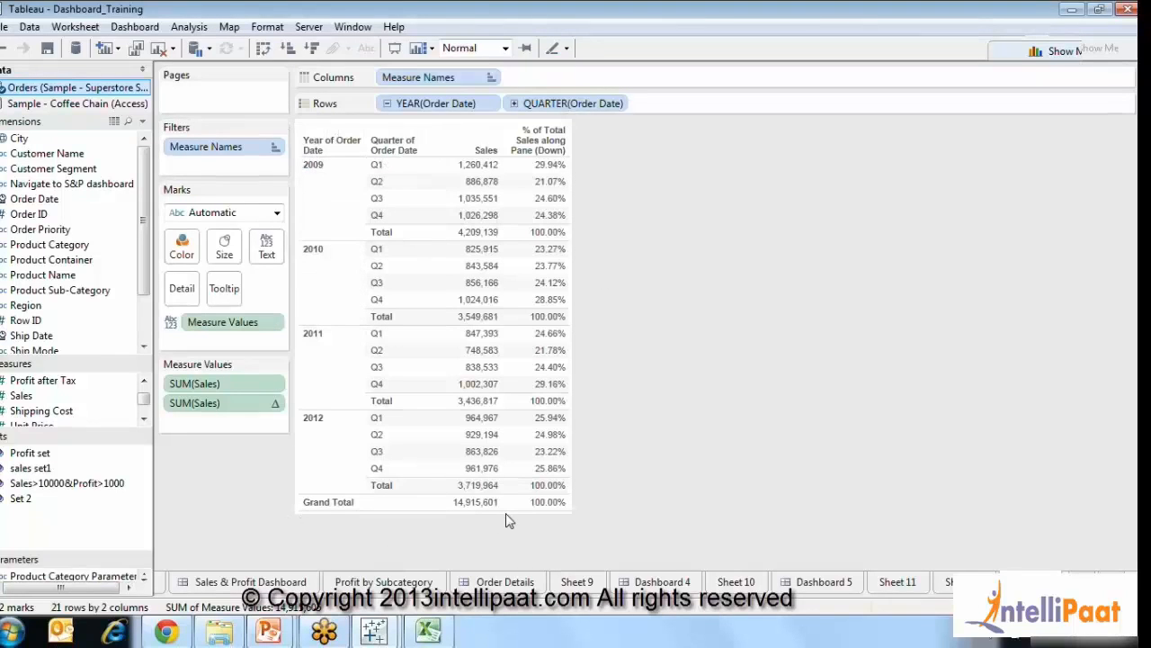
left_click(341, 211)
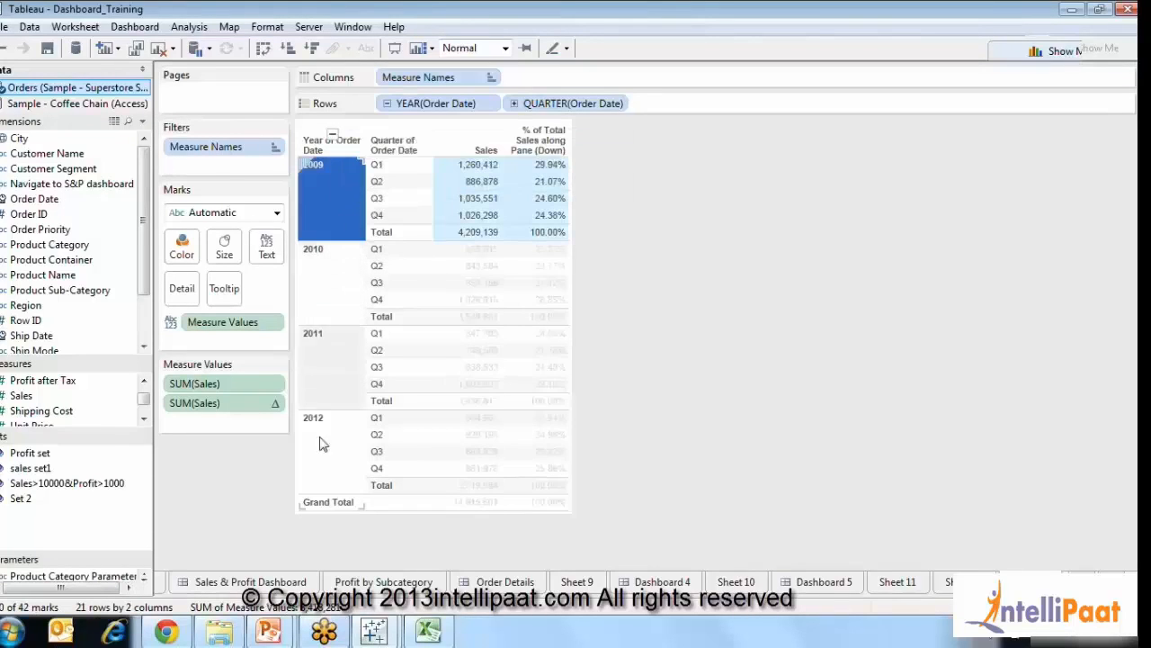
left_click(707, 286)
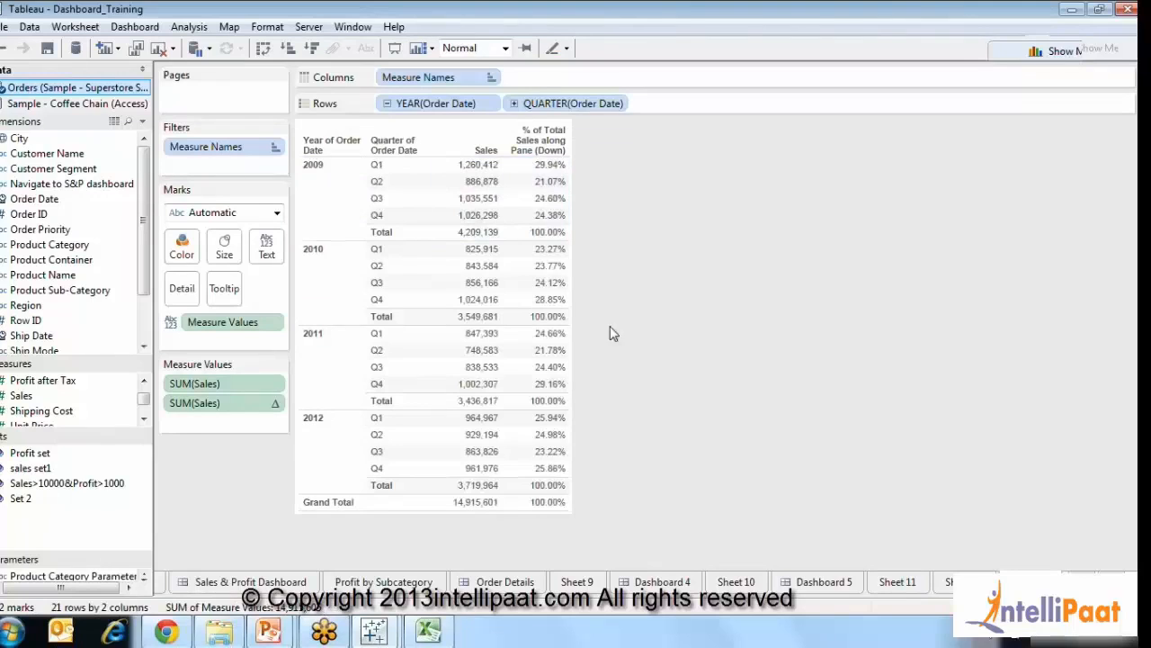
left_click(277, 404)
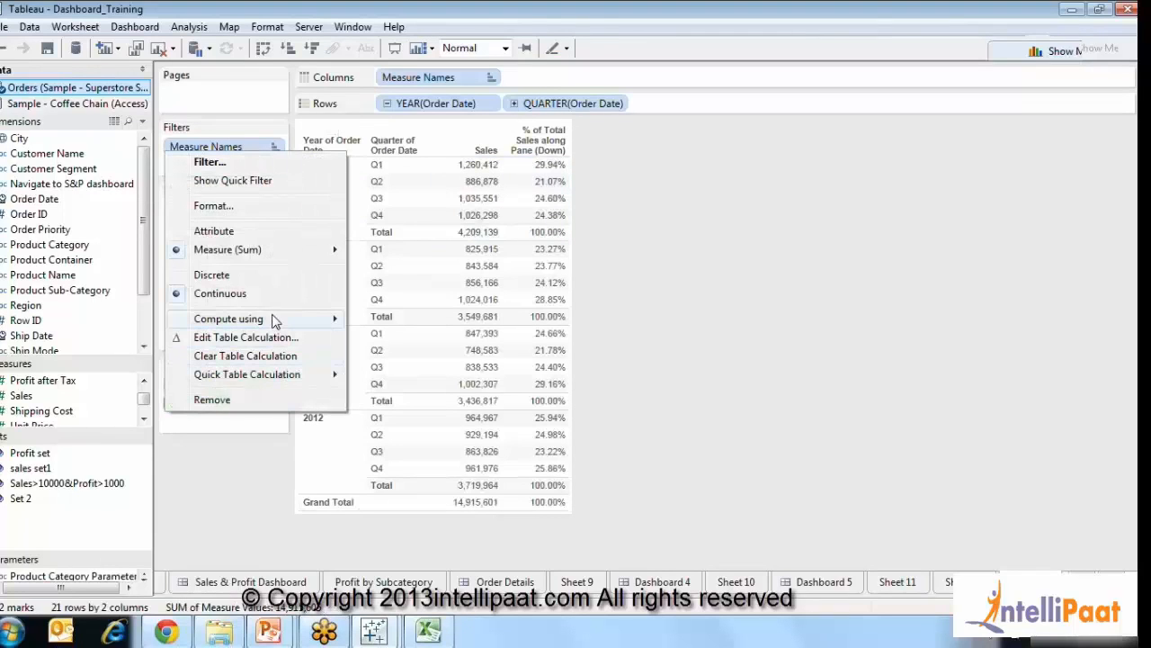
mouse_move(276, 320)
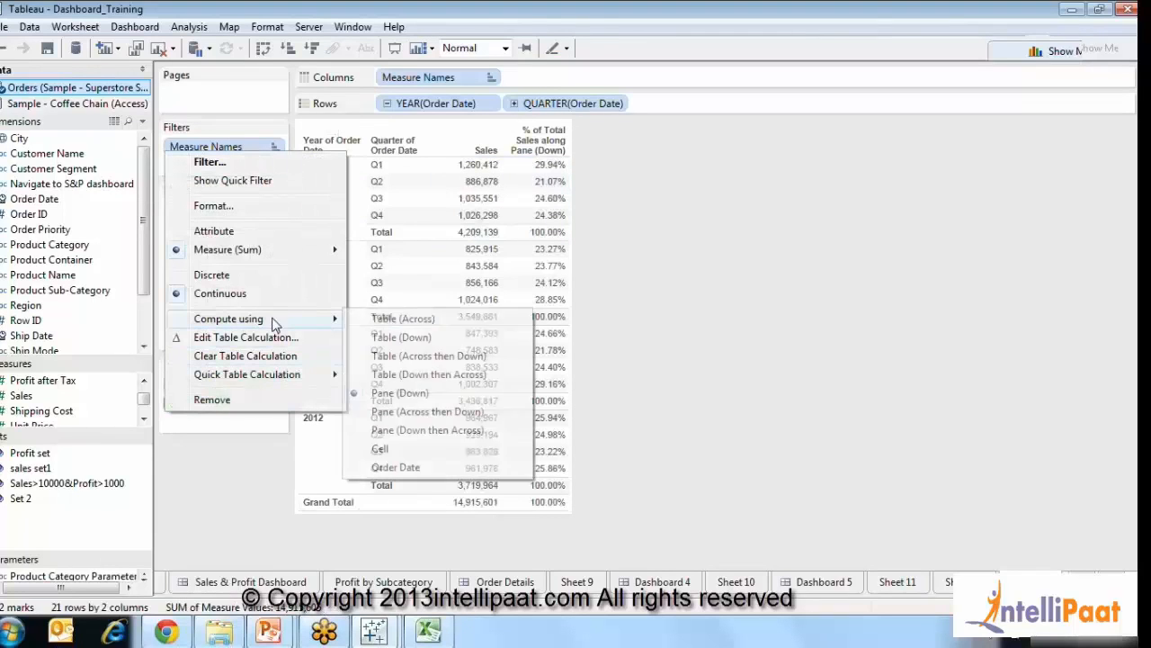
left_click(751, 315)
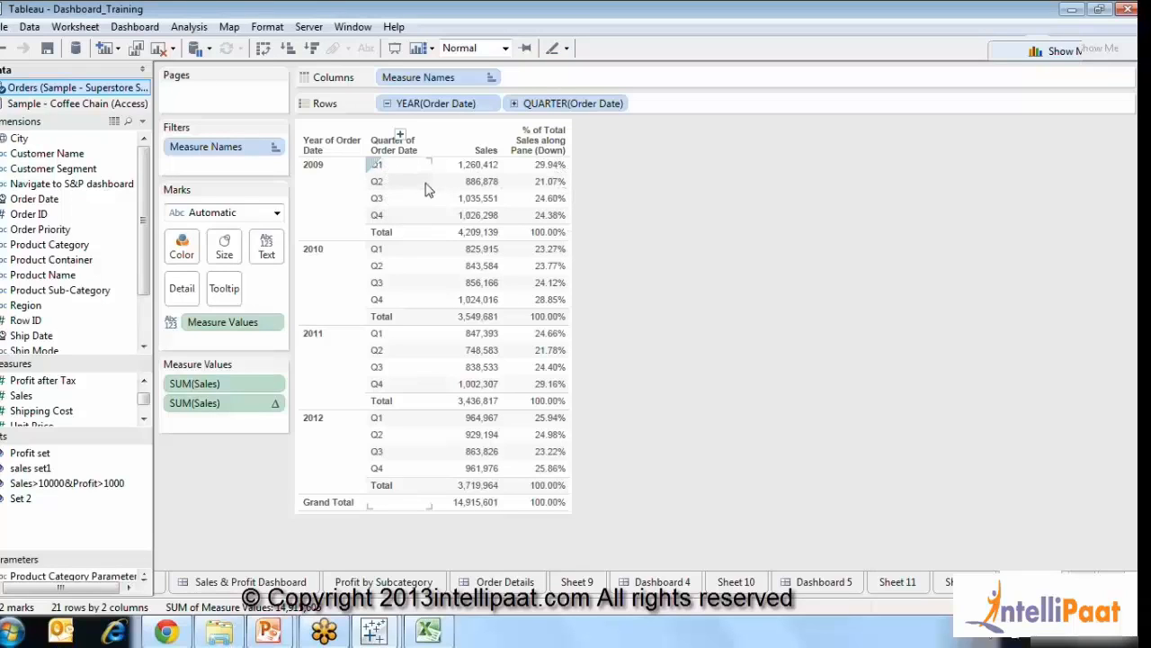
left_click(535, 169)
left_click(535, 169)
Apply the YTD Total quick table calculation to the second Sales measure, then undo that change.
right_click(282, 405)
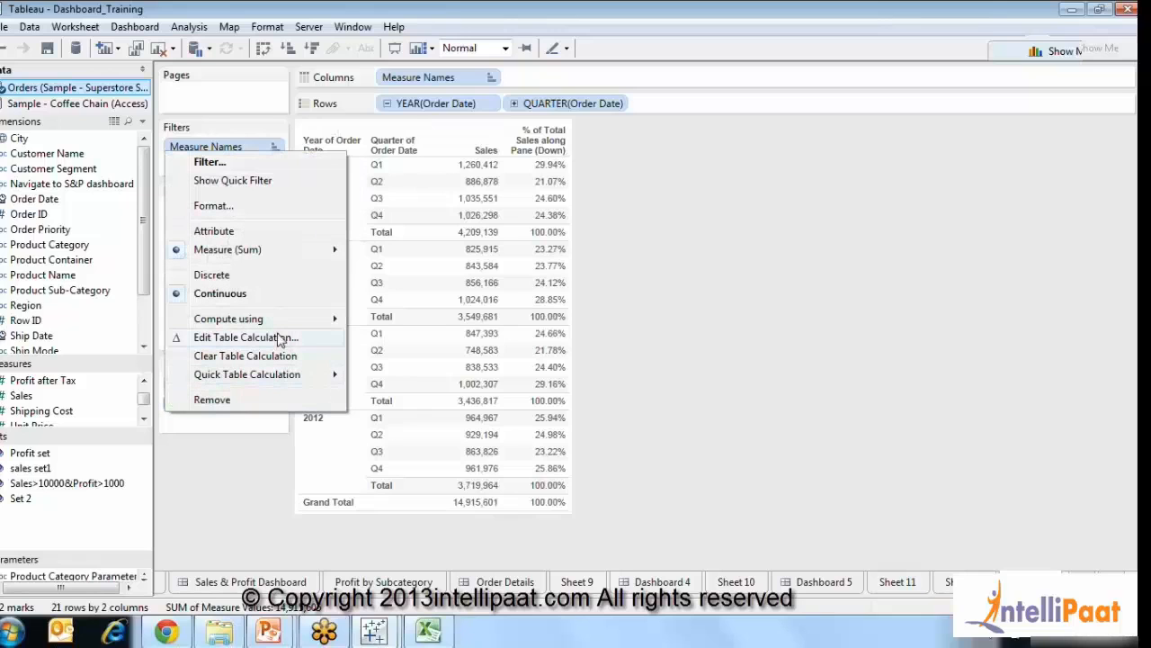
mouse_move(277, 321)
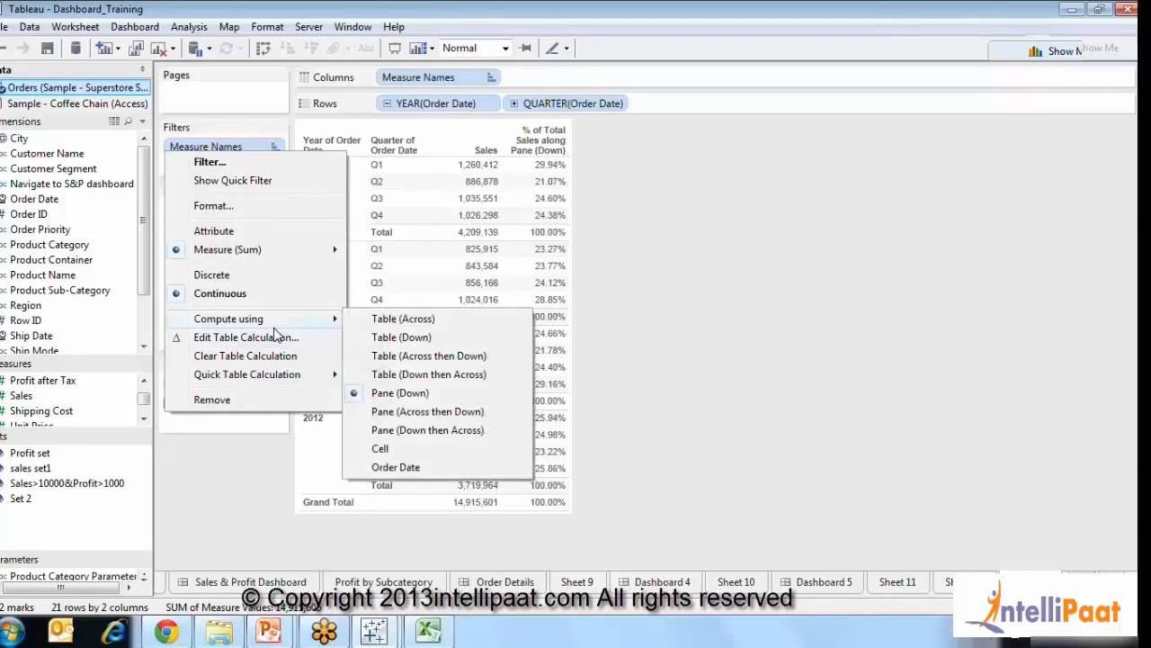
mouse_move(265, 376)
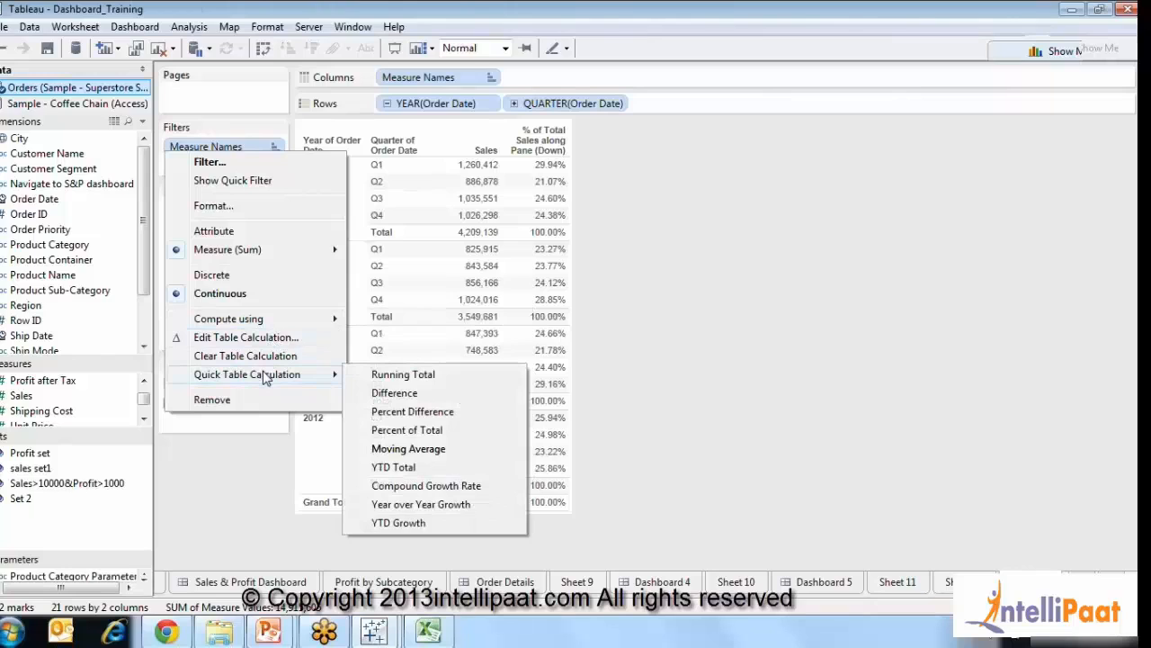
left_click(420, 468)
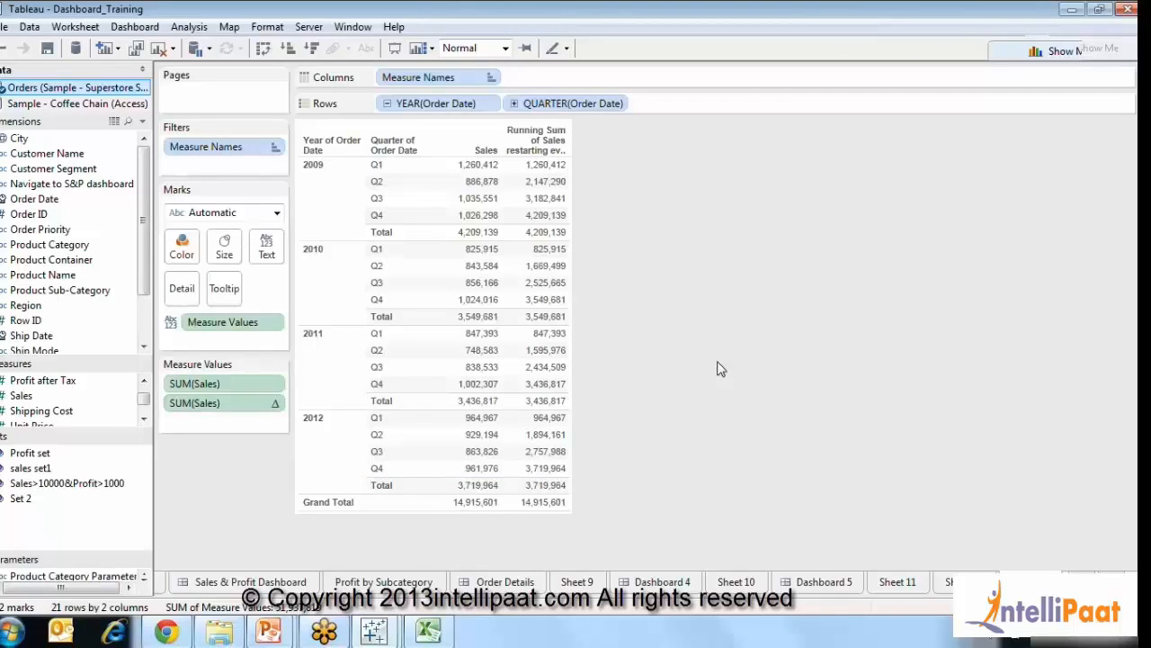
key("ctrl+z")
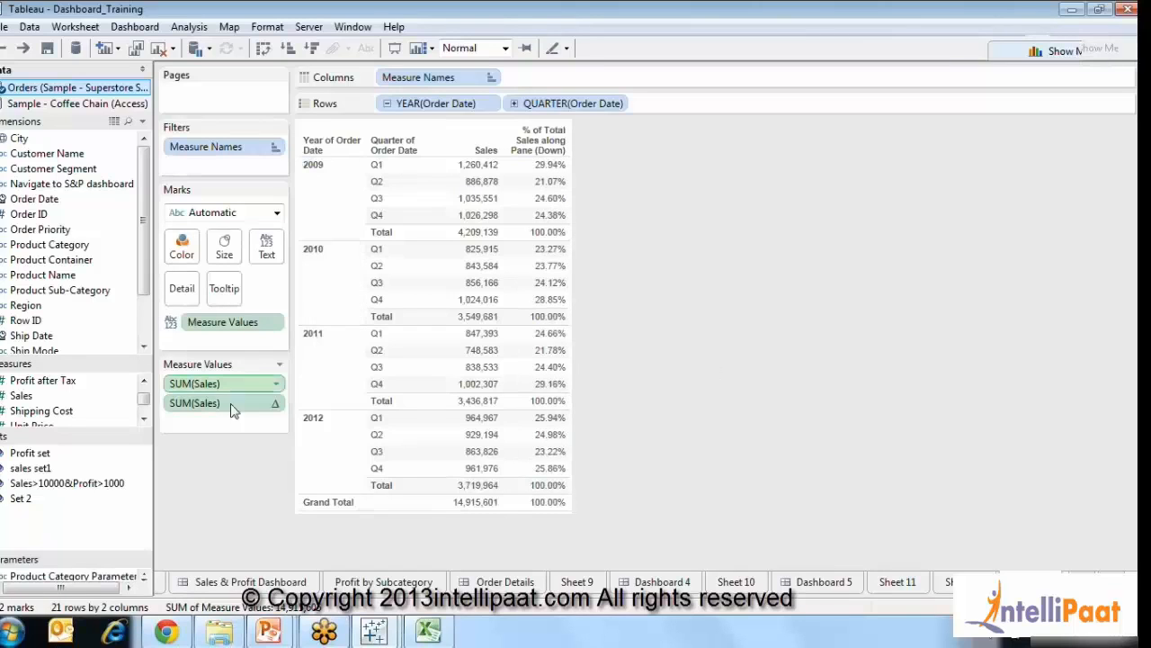
left_click(275, 406)
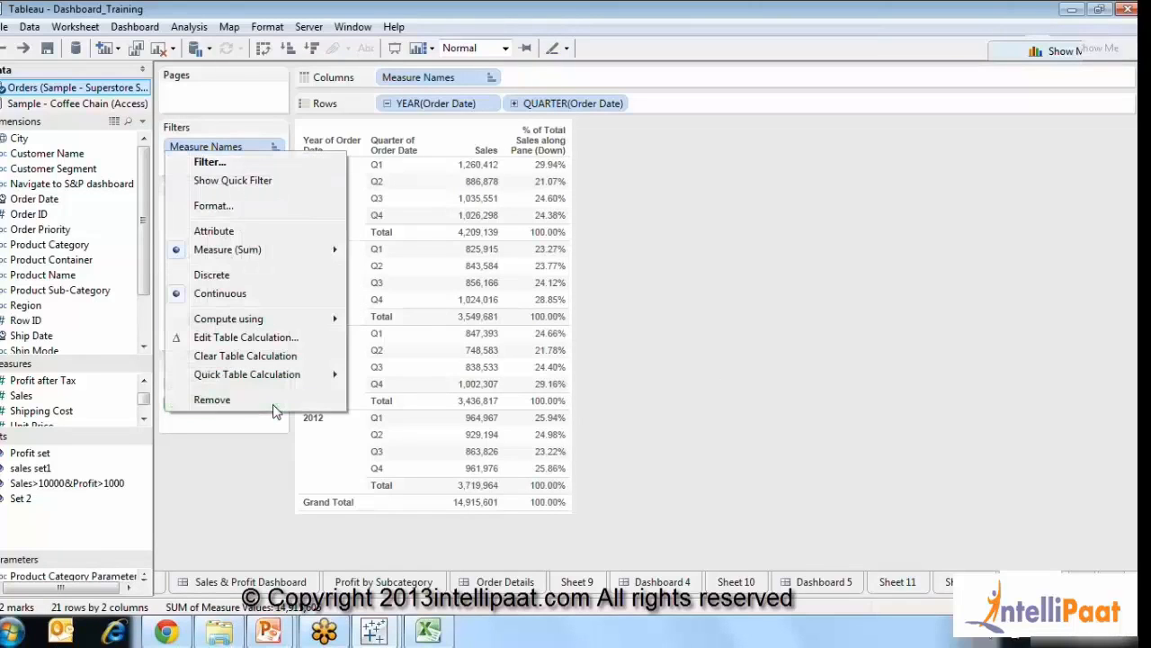
mouse_move(270, 376)
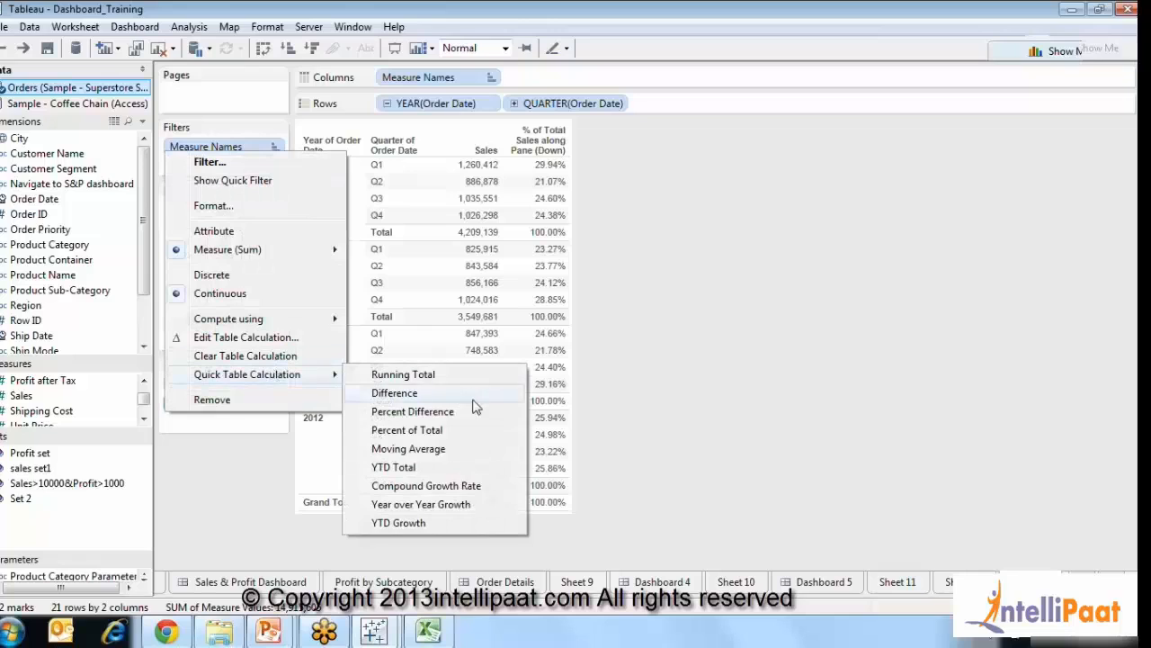
left_click(959, 303)
Use Show Me to convert the quarterly Sales crosstab into a continuous line chart.
left_click(1046, 51)
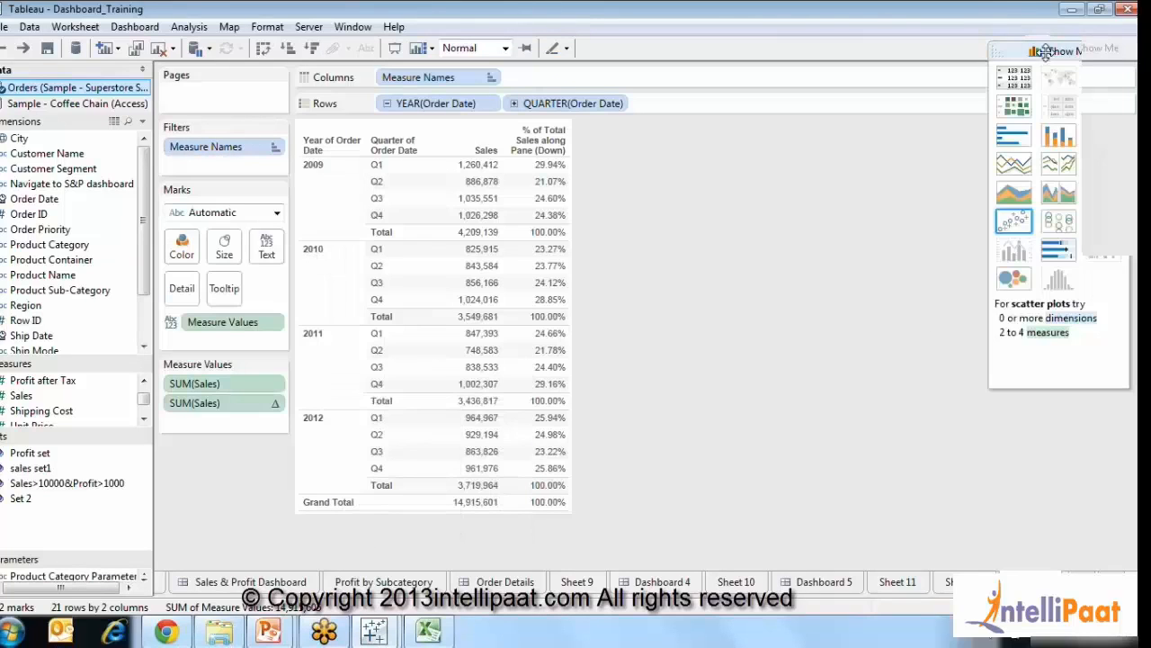
left_click(1025, 174)
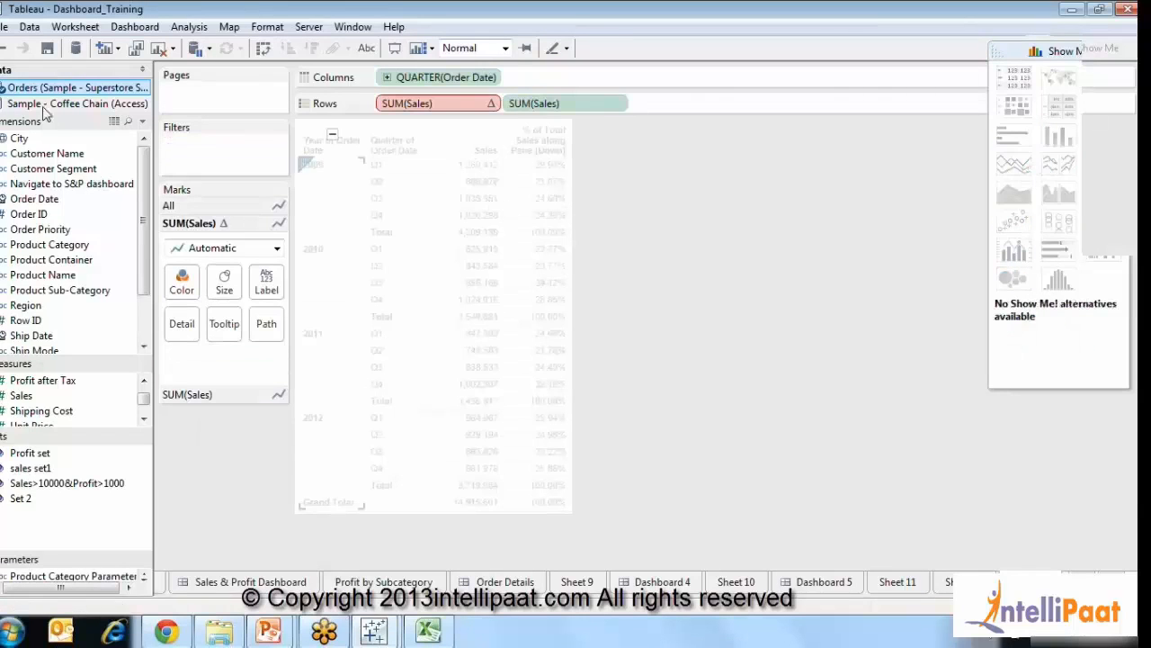
Undo the continuous line chart and use Show Me to convert the Sales crosstab into a discrete line chart by year and quarter.
left_click(4, 48)
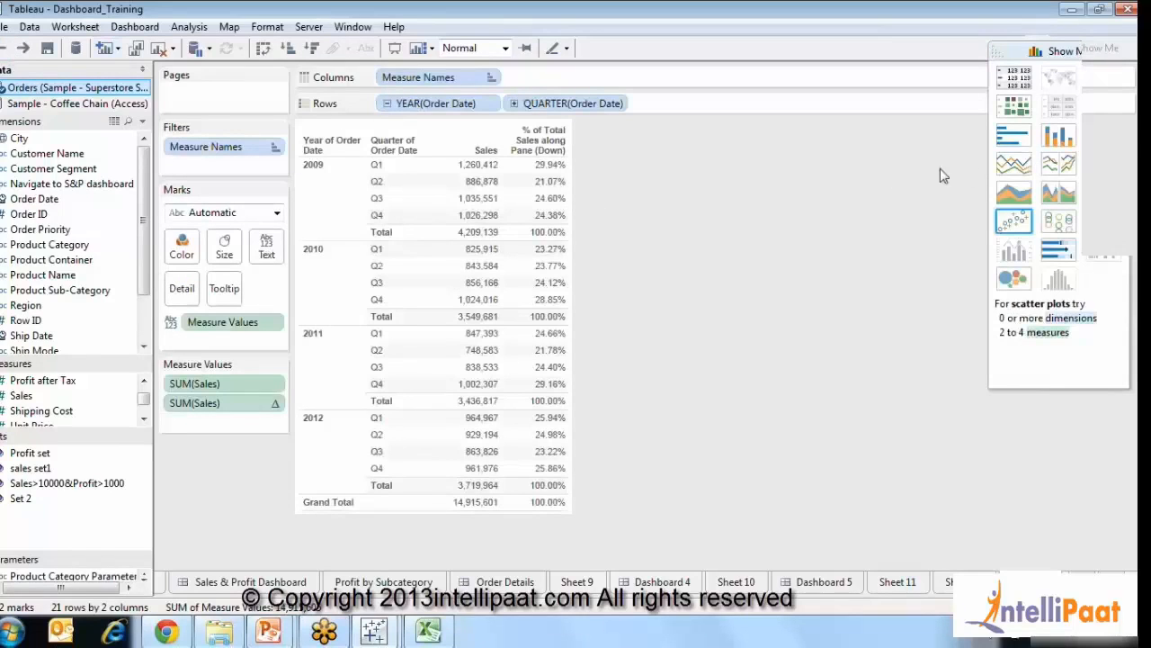
left_click(1062, 171)
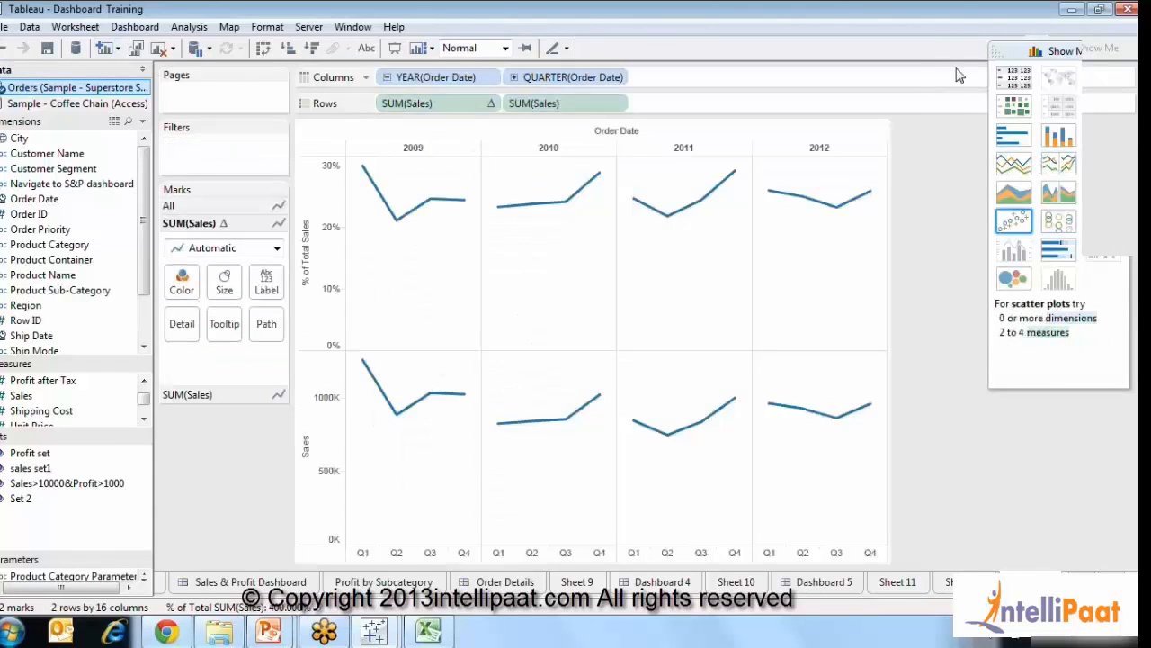
left_click(1013, 51)
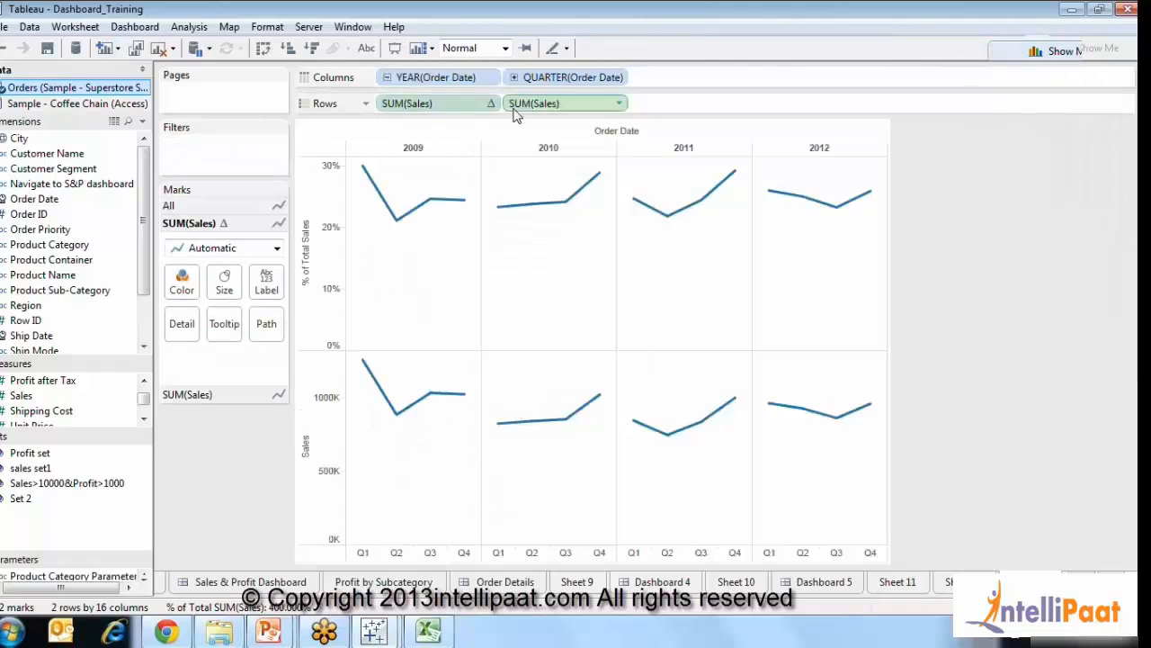
Try to plot both Sales measures on one shared value axis, and undo that change.
left_click_drag(540, 105, 330, 288)
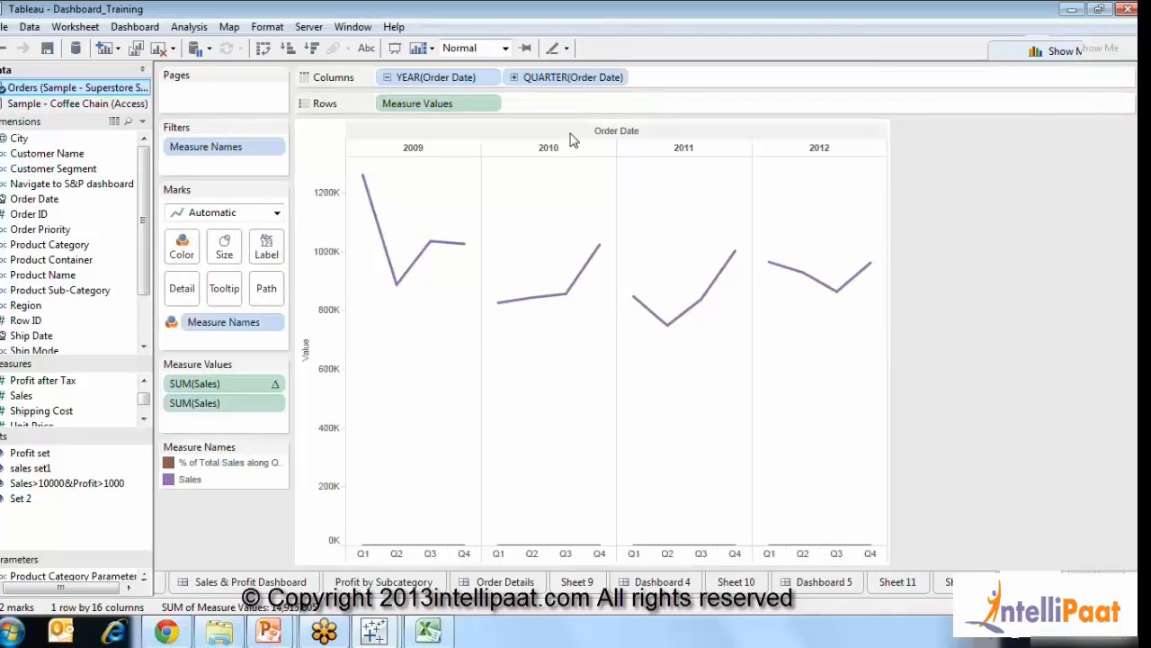
key("ctrl+z")
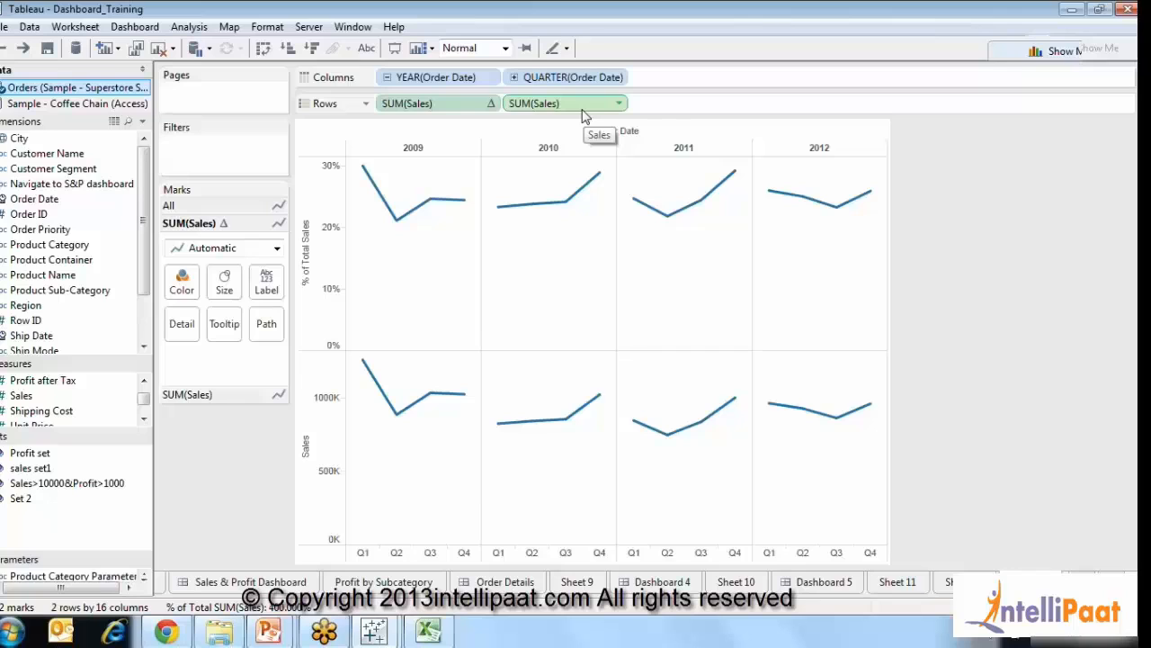
Place the plain Sales measure first on Rows and apply the Moving Average quick table calculation to the percent-of-total Sales measure.
left_click_drag(582, 114, 385, 117)
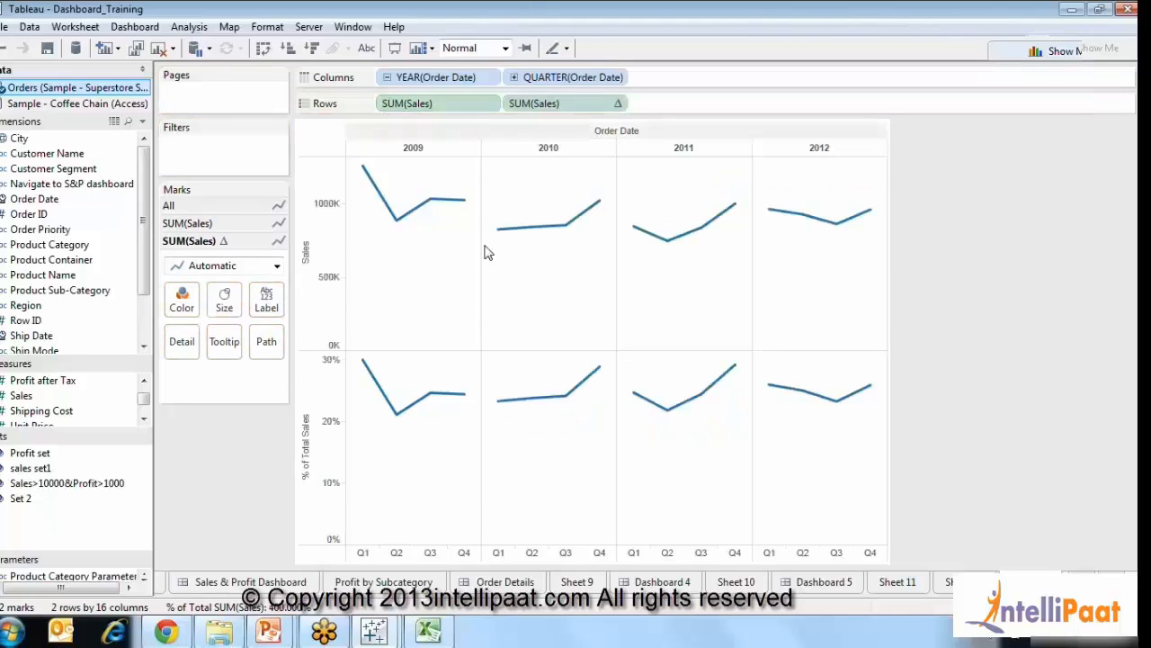
left_click(618, 105)
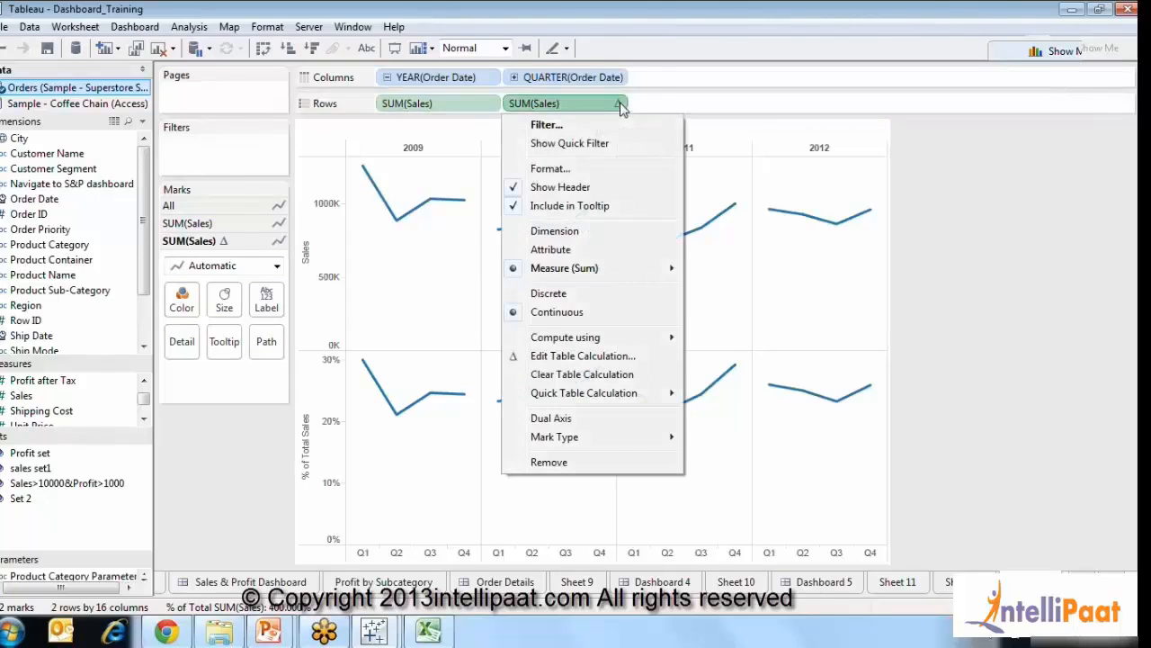
mouse_move(590, 404)
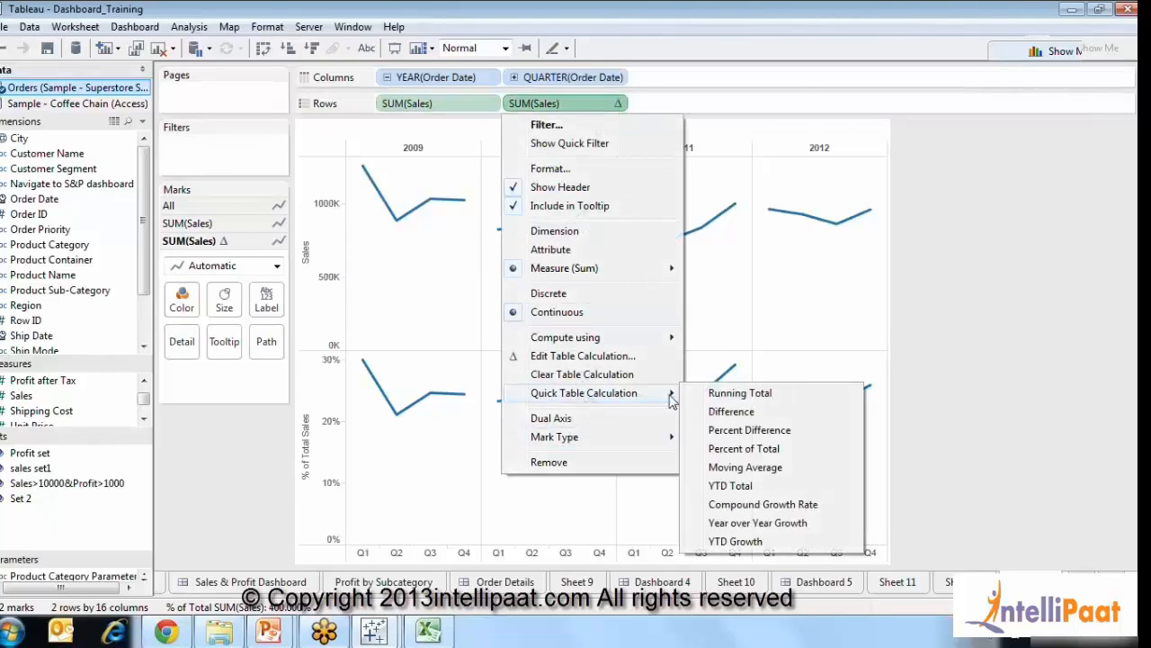
left_click(774, 467)
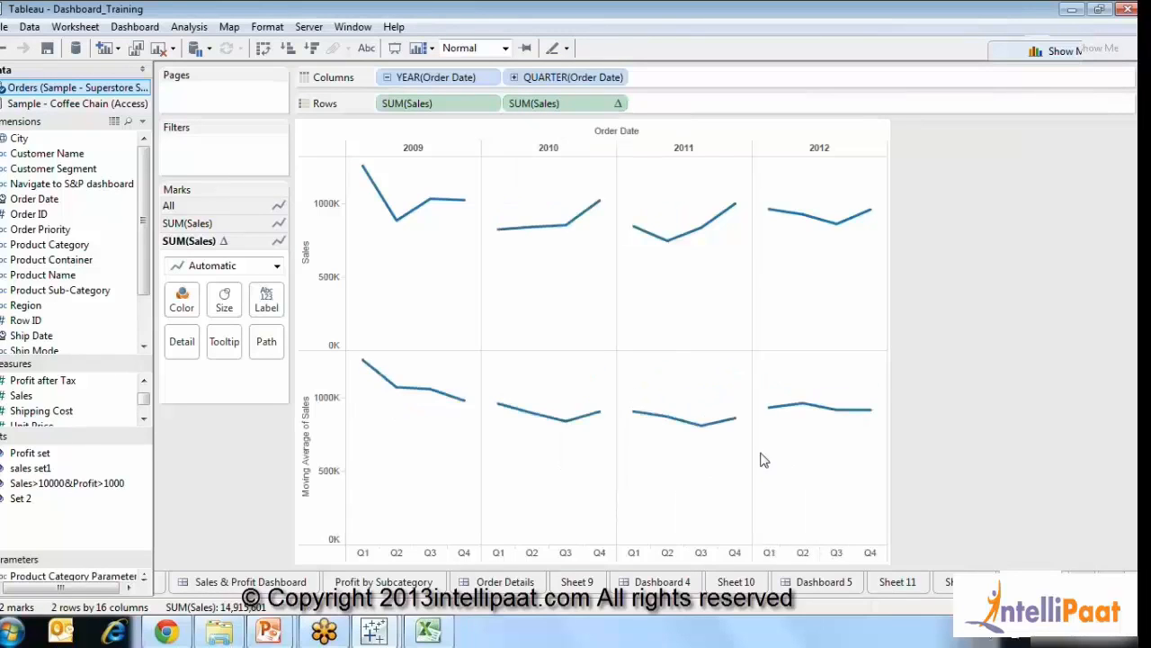
Apply the Compound Growth Rate quick table calculation to the second Sales measure on Rows.
left_click(619, 105)
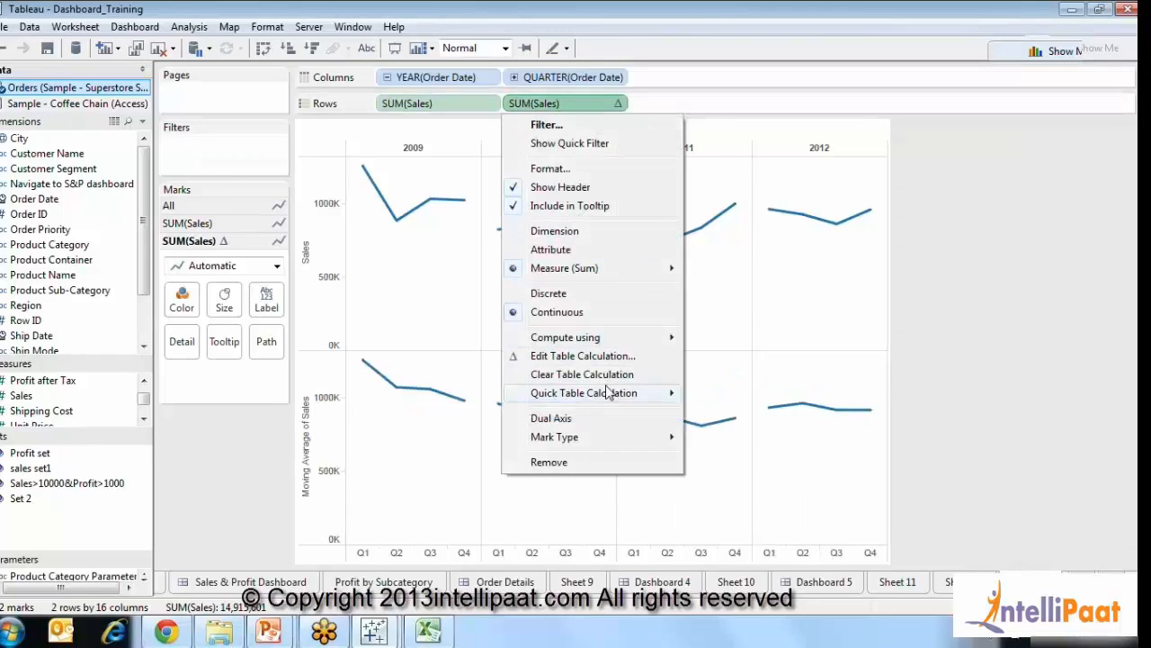
mouse_move(612, 393)
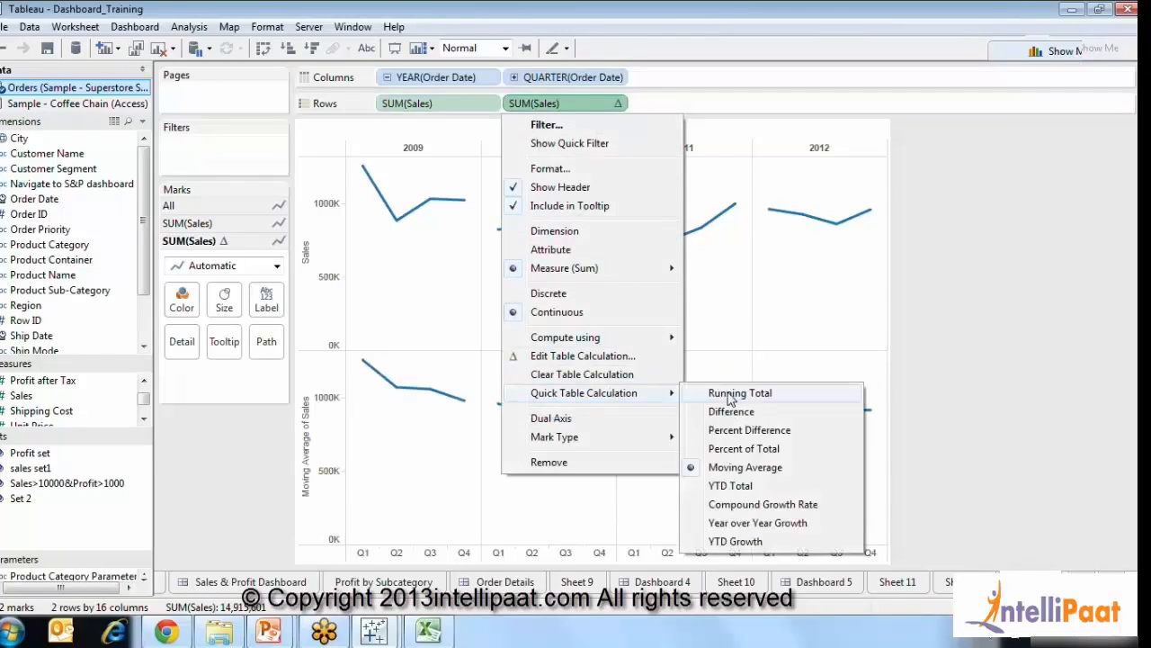
left_click(743, 510)
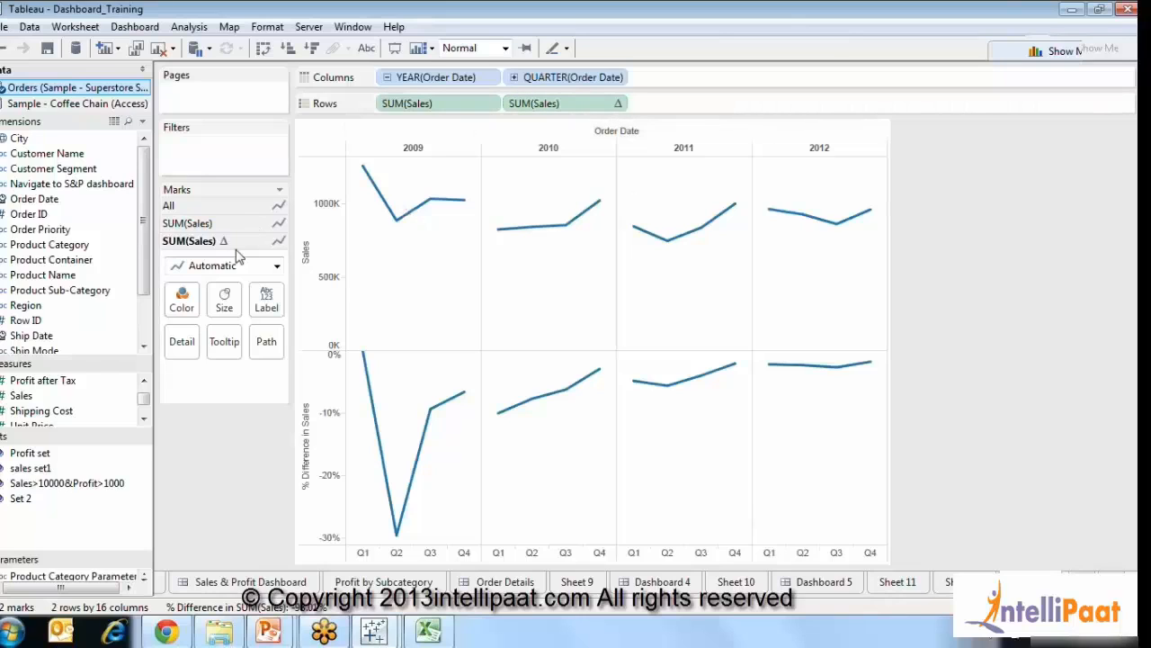
Use Show Me to rebuild the view of compound growth and plain Sales as a discrete line chart.
left_click(1059, 54)
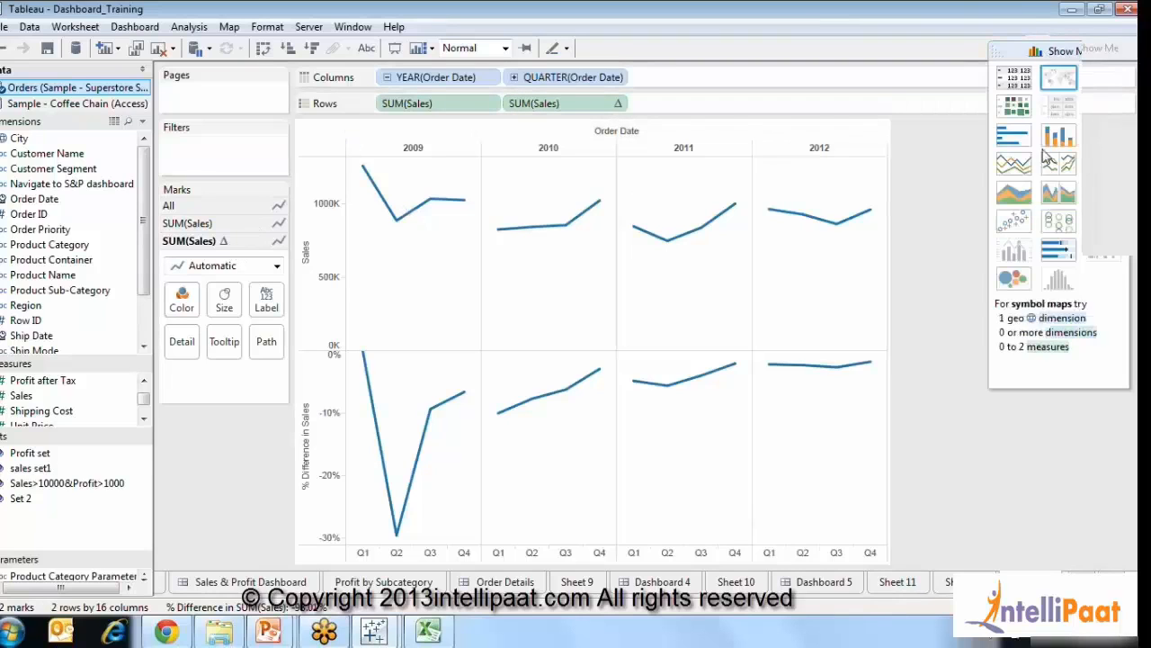
left_click(1066, 171)
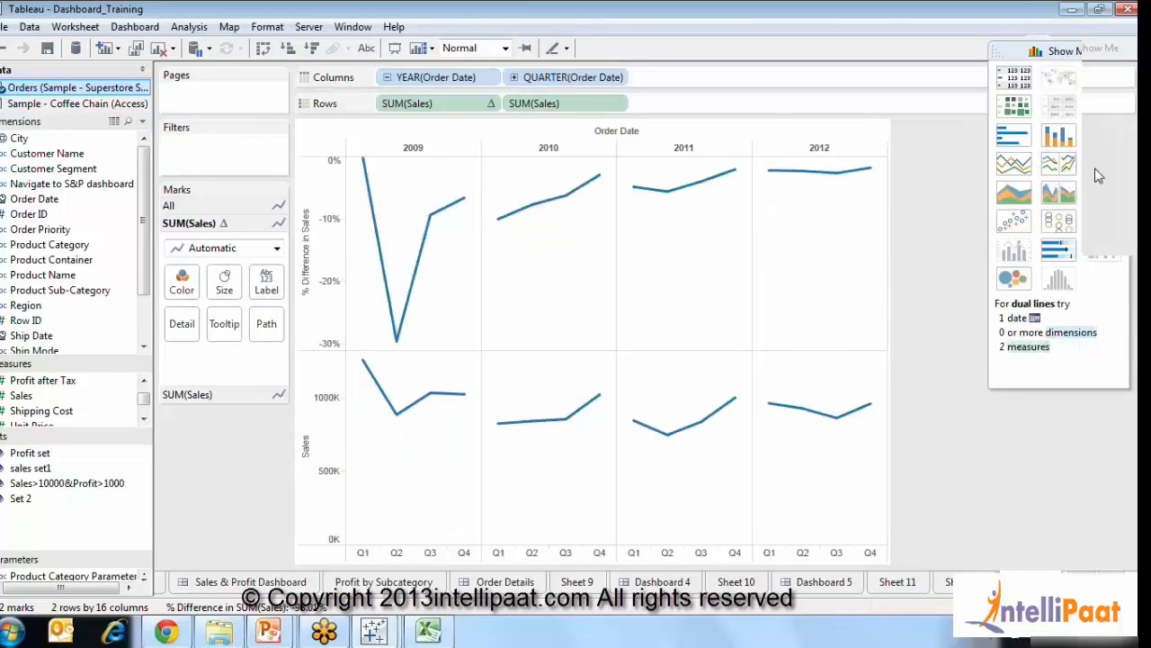
left_click(1031, 54)
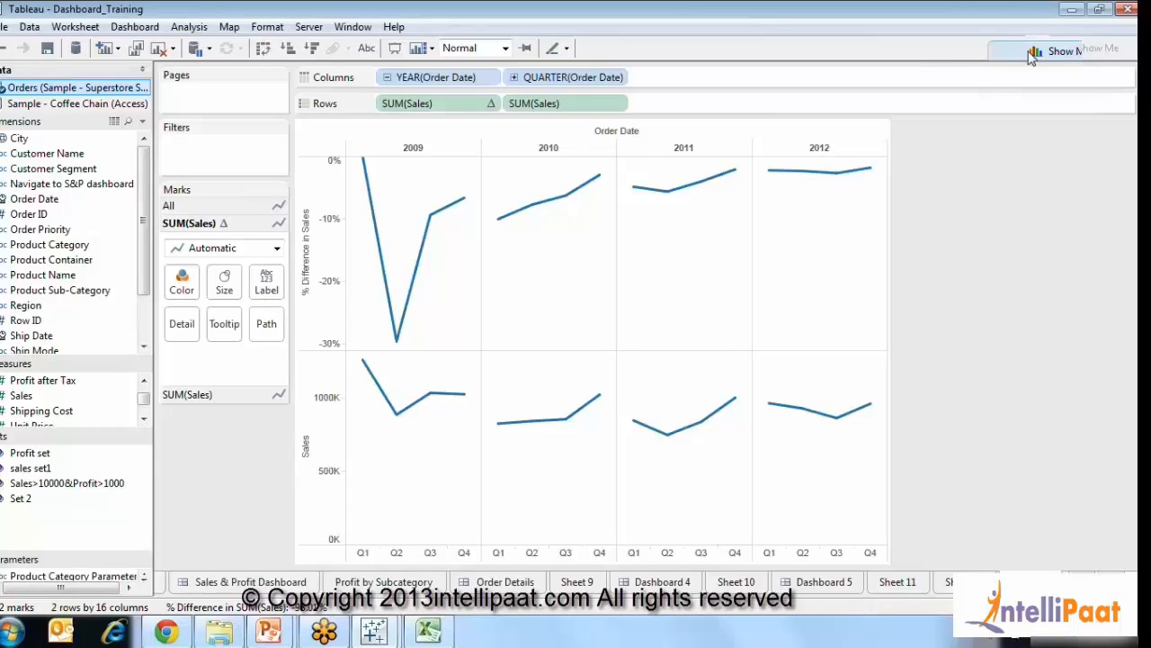